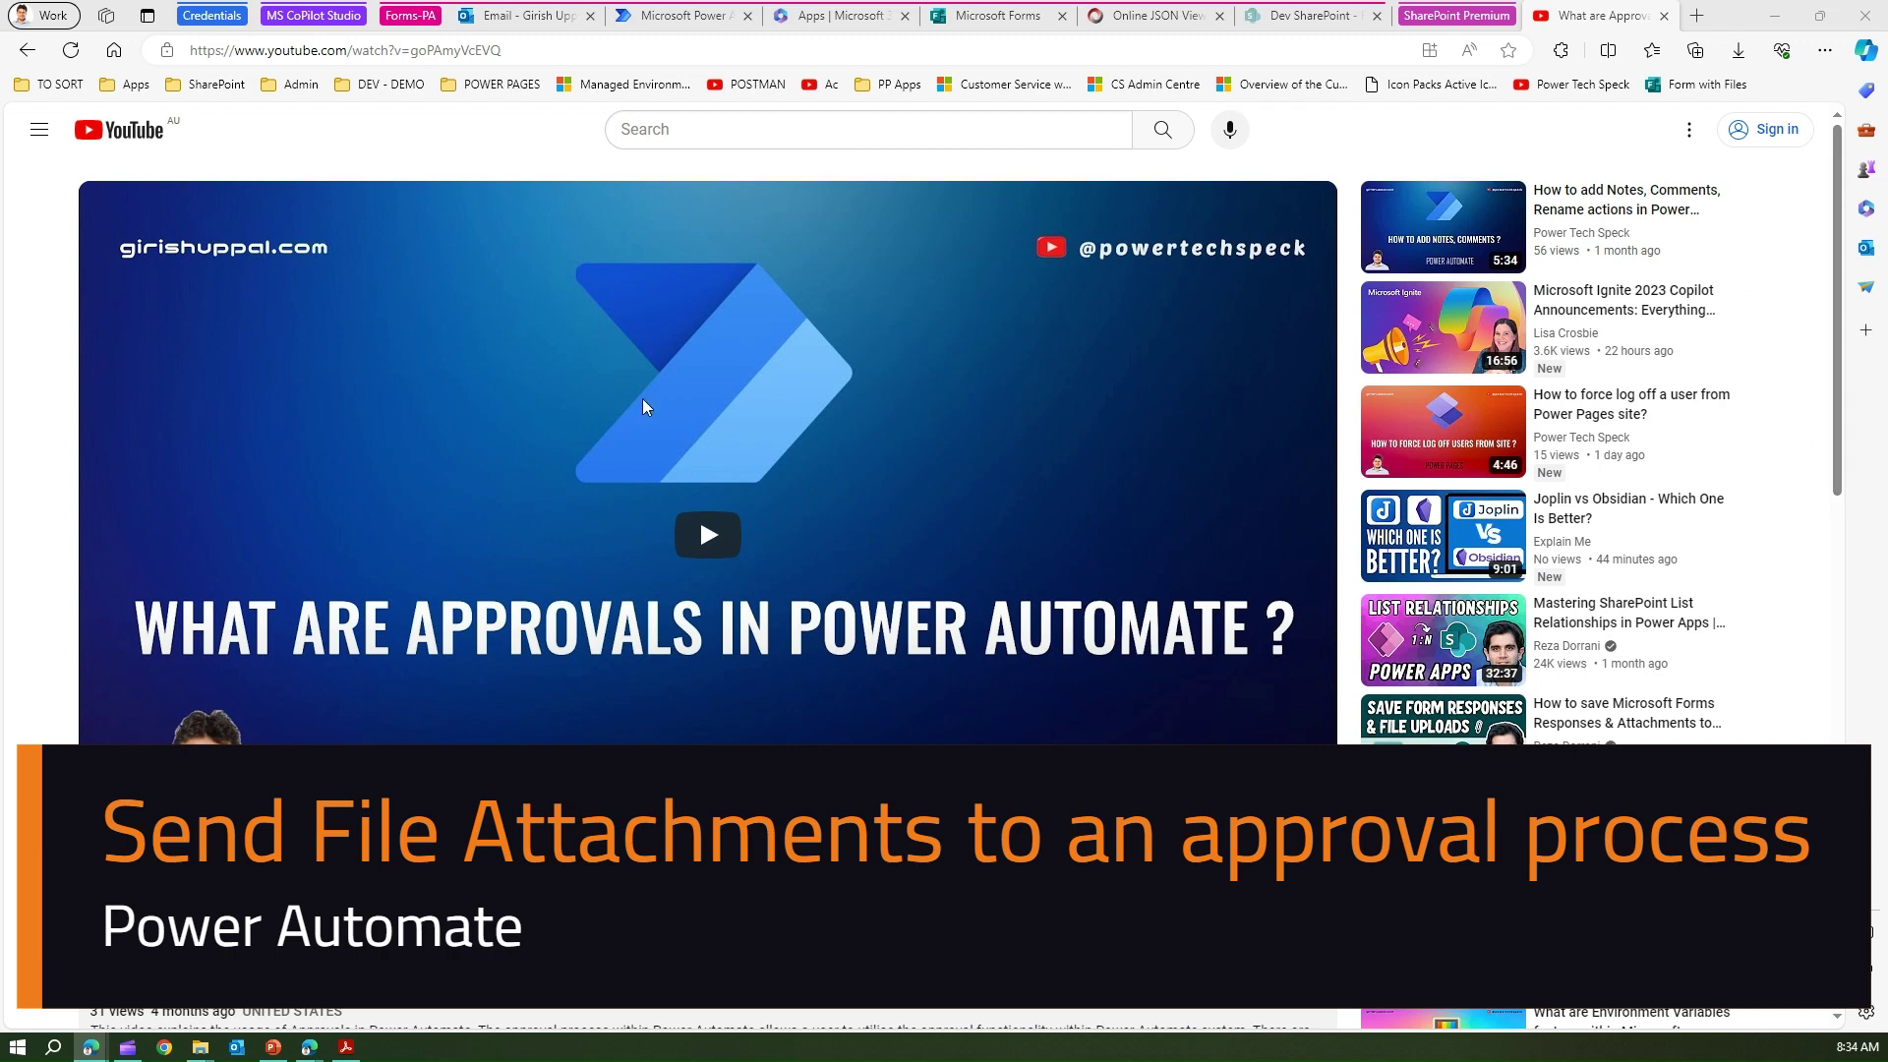
- Scroll the YouTube page from the approvals video down to its viewer comments
{"action": "left_click_drag", "start_coordinate": [1839, 428], "coordinate": [1807, 703]}
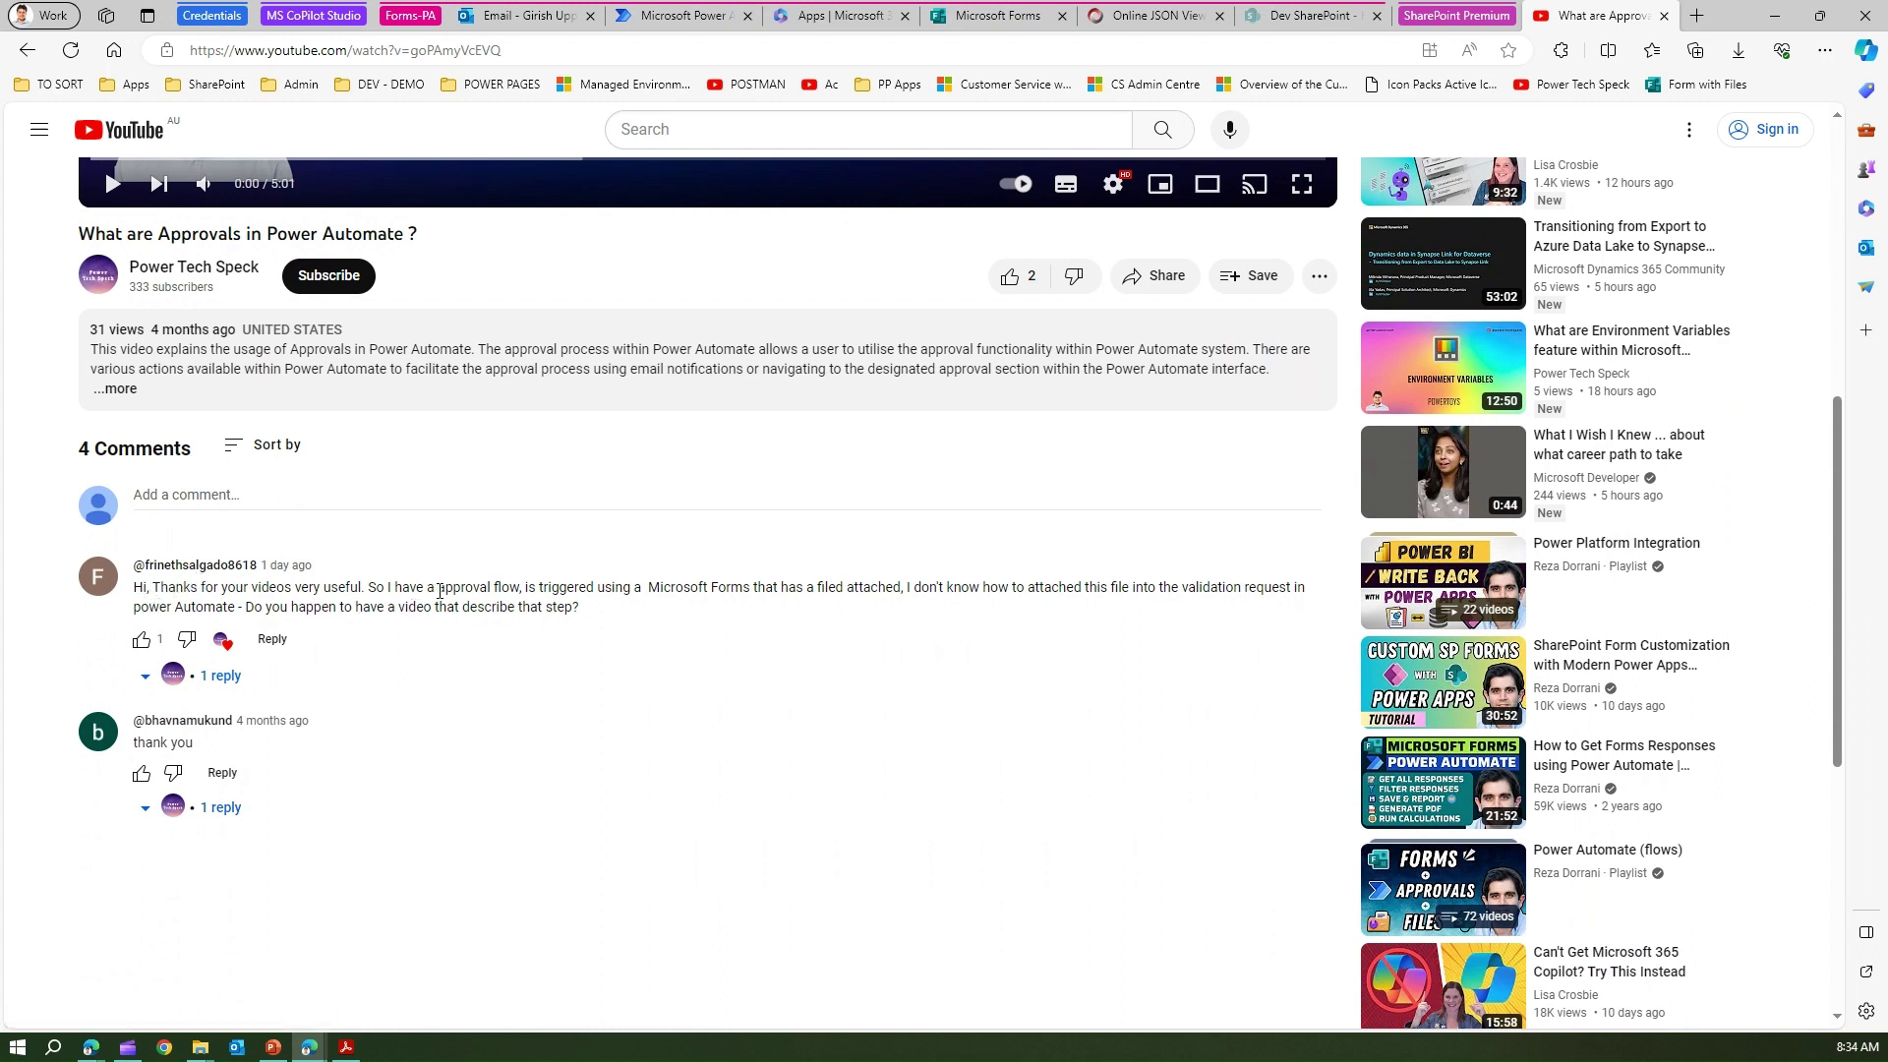
{"action": "left_click_drag", "start_coordinate": [438, 590], "coordinate": [521, 594]}
{"action": "left_click_drag", "start_coordinate": [663, 587], "coordinate": [916, 587]}
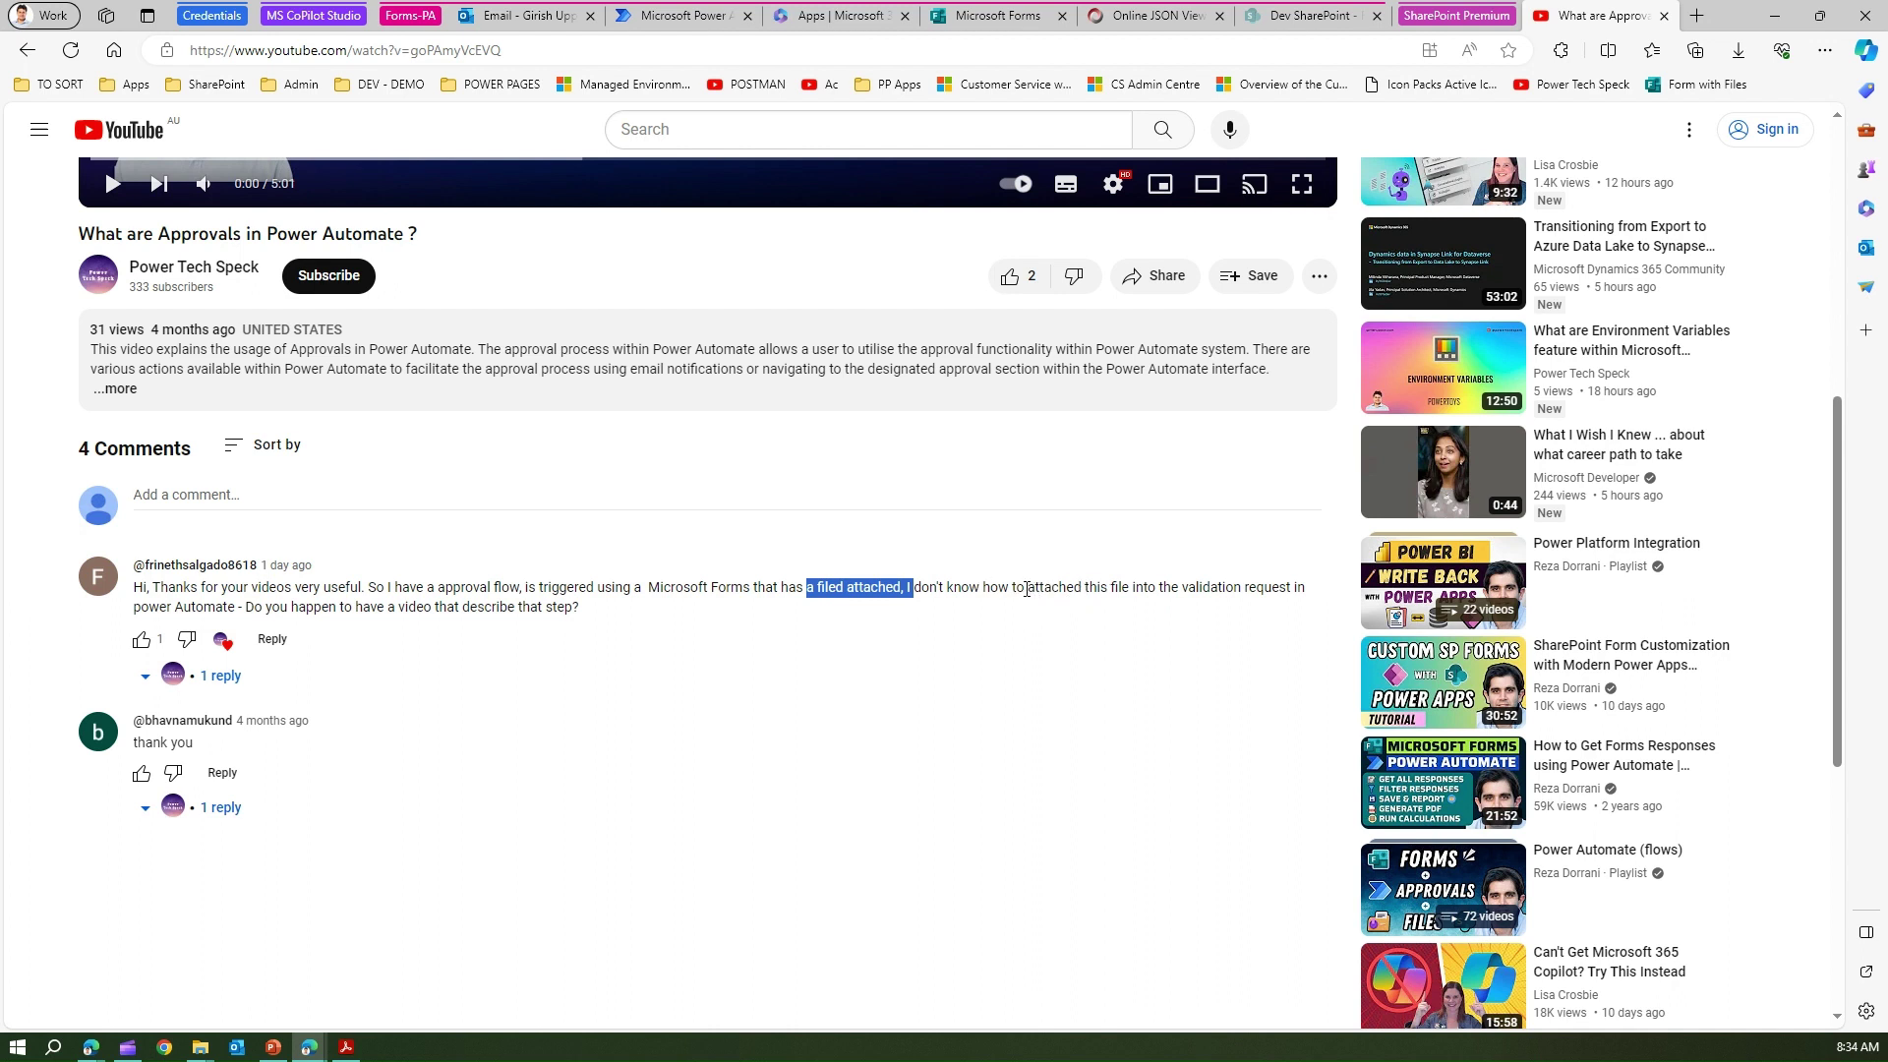
{"action": "left_click_drag", "start_coordinate": [1027, 588], "coordinate": [1120, 588]}
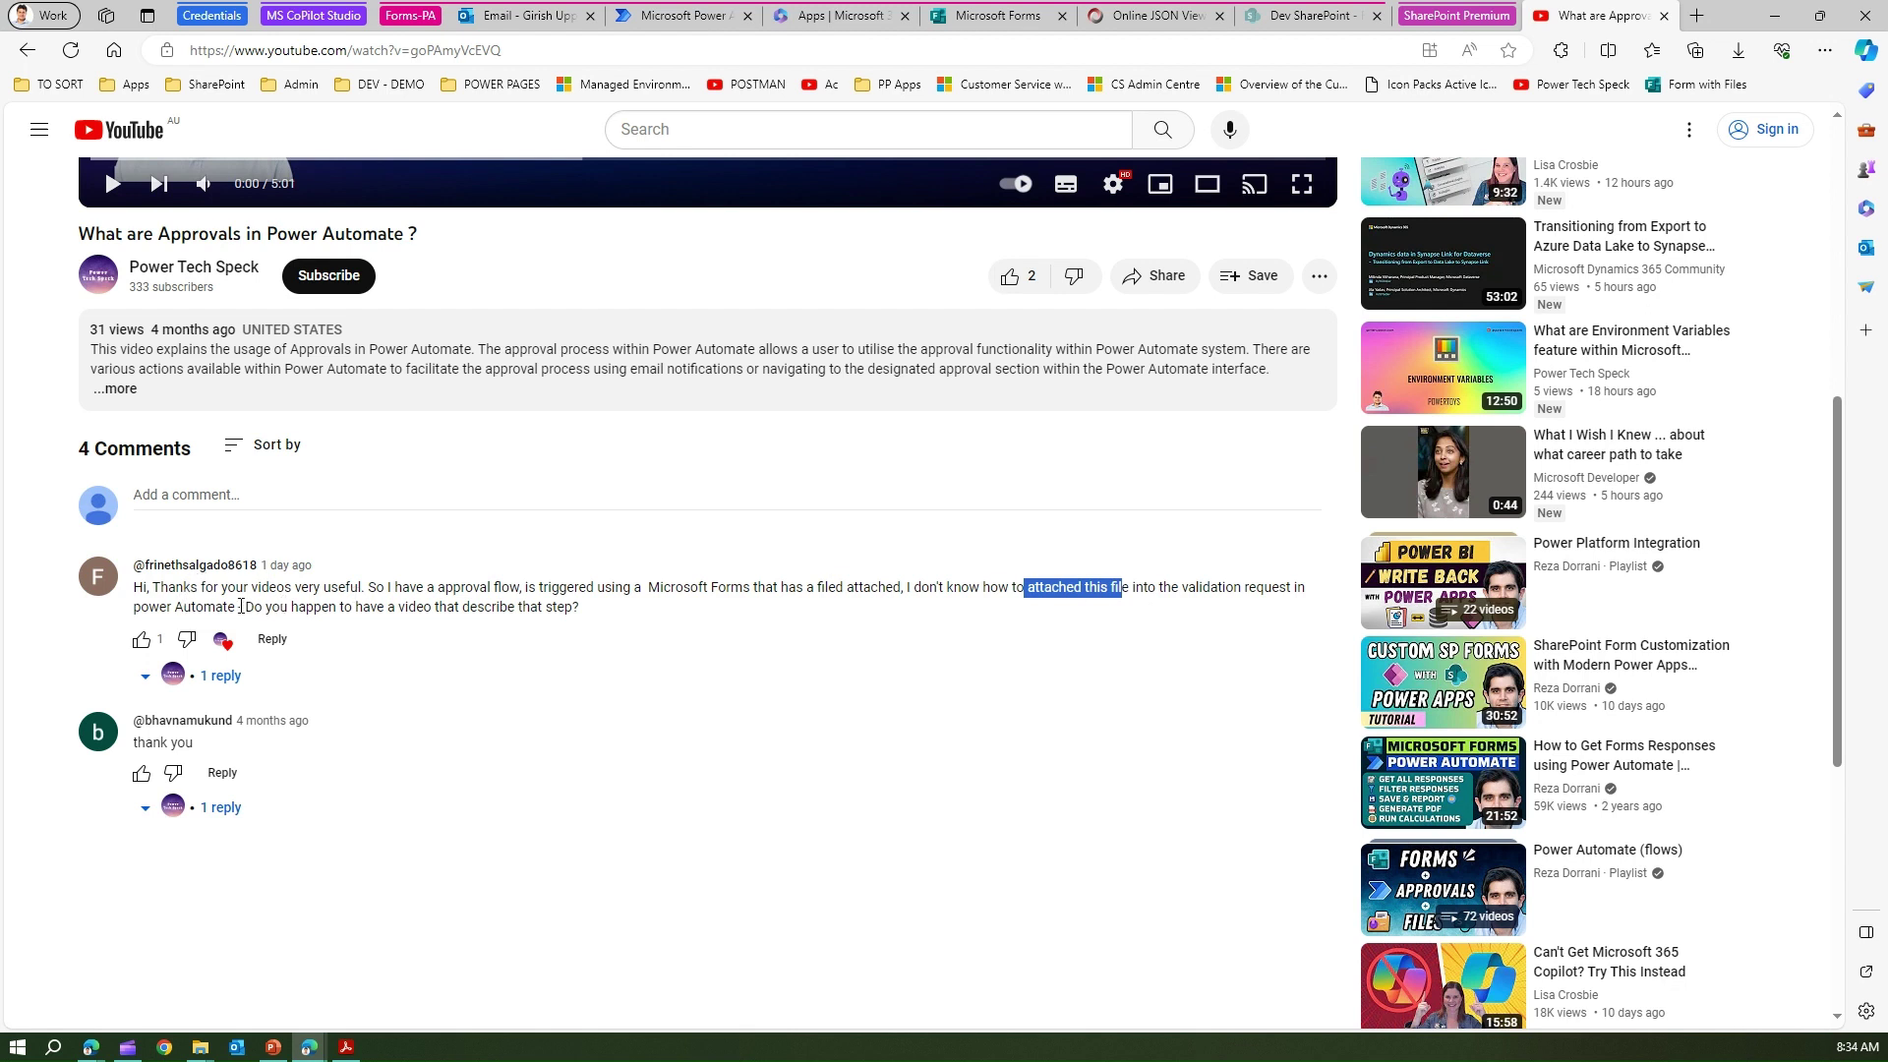
{"action": "left_click_drag", "start_coordinate": [244, 607], "coordinate": [844, 588]}
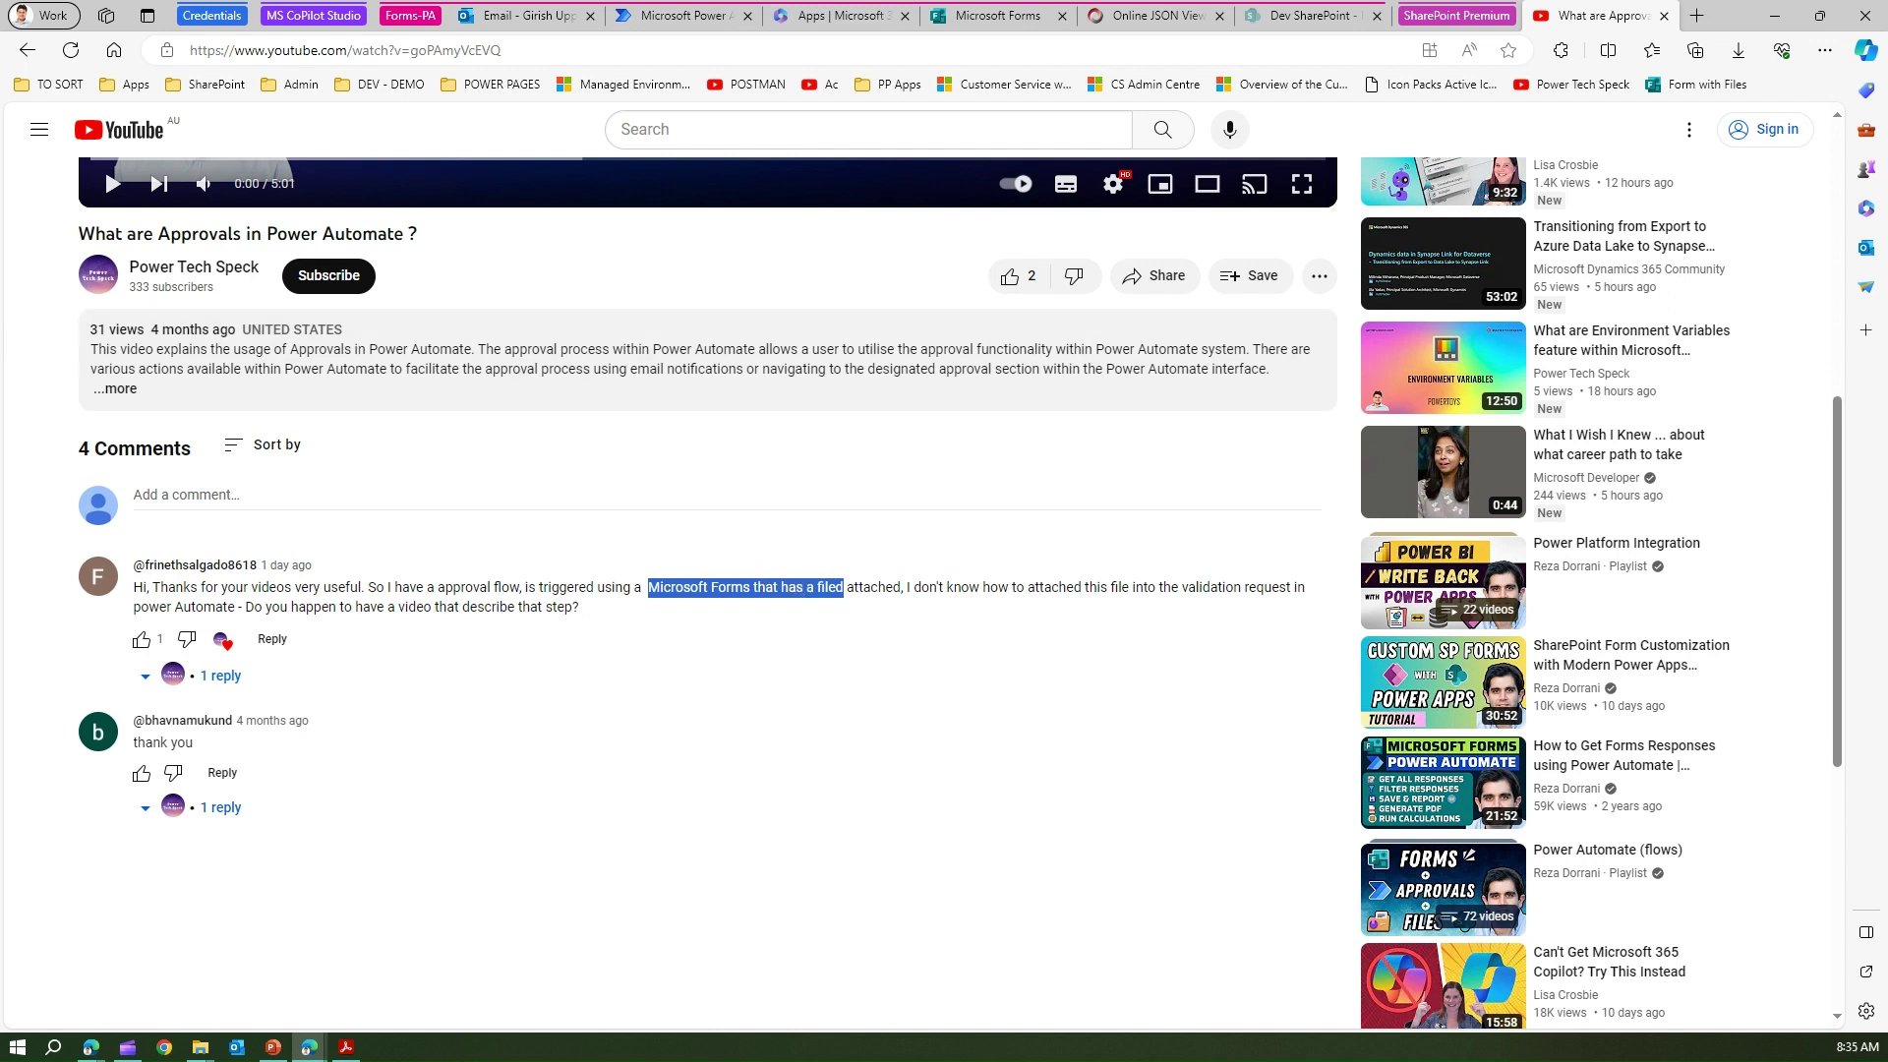
{"action": "key", "text": "alt+Tab"}
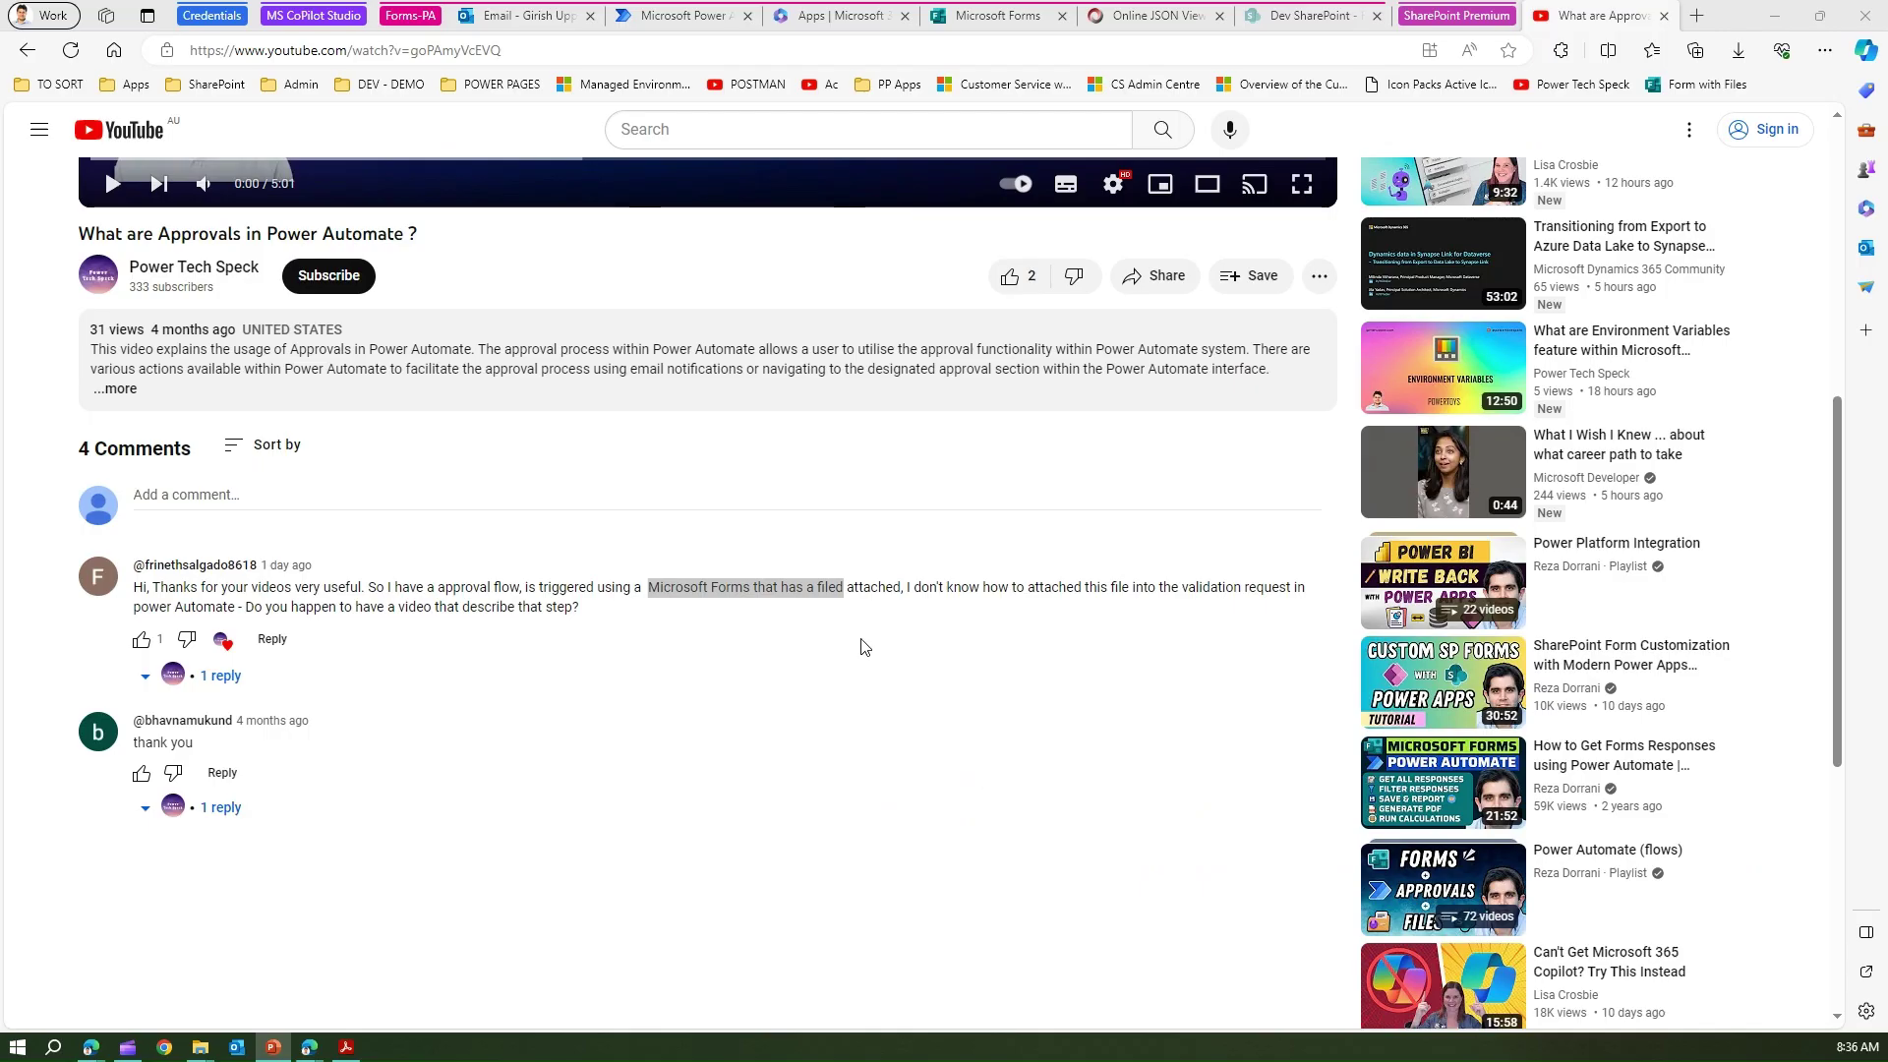
{"action": "left_click", "coordinate": [347, 1048]}
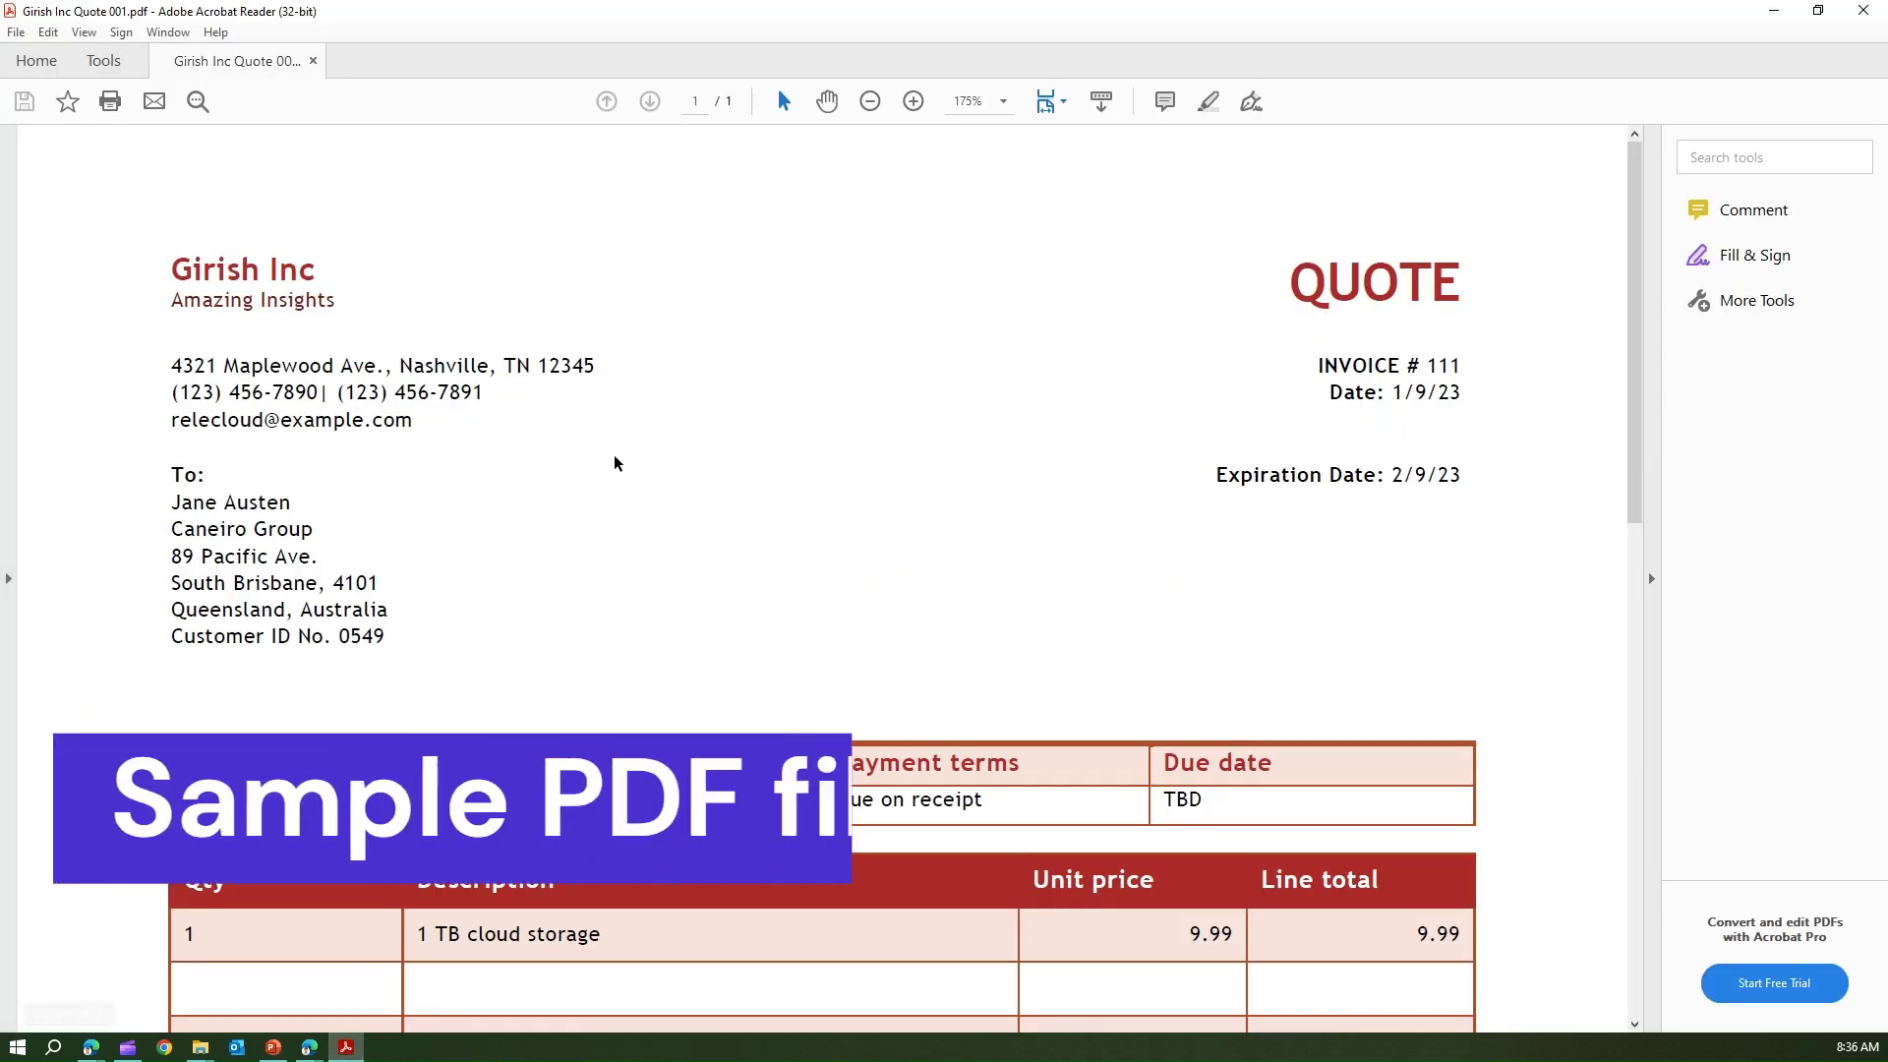
{"action": "left_click_drag", "start_coordinate": [1634, 320], "coordinate": [1715, 619]}
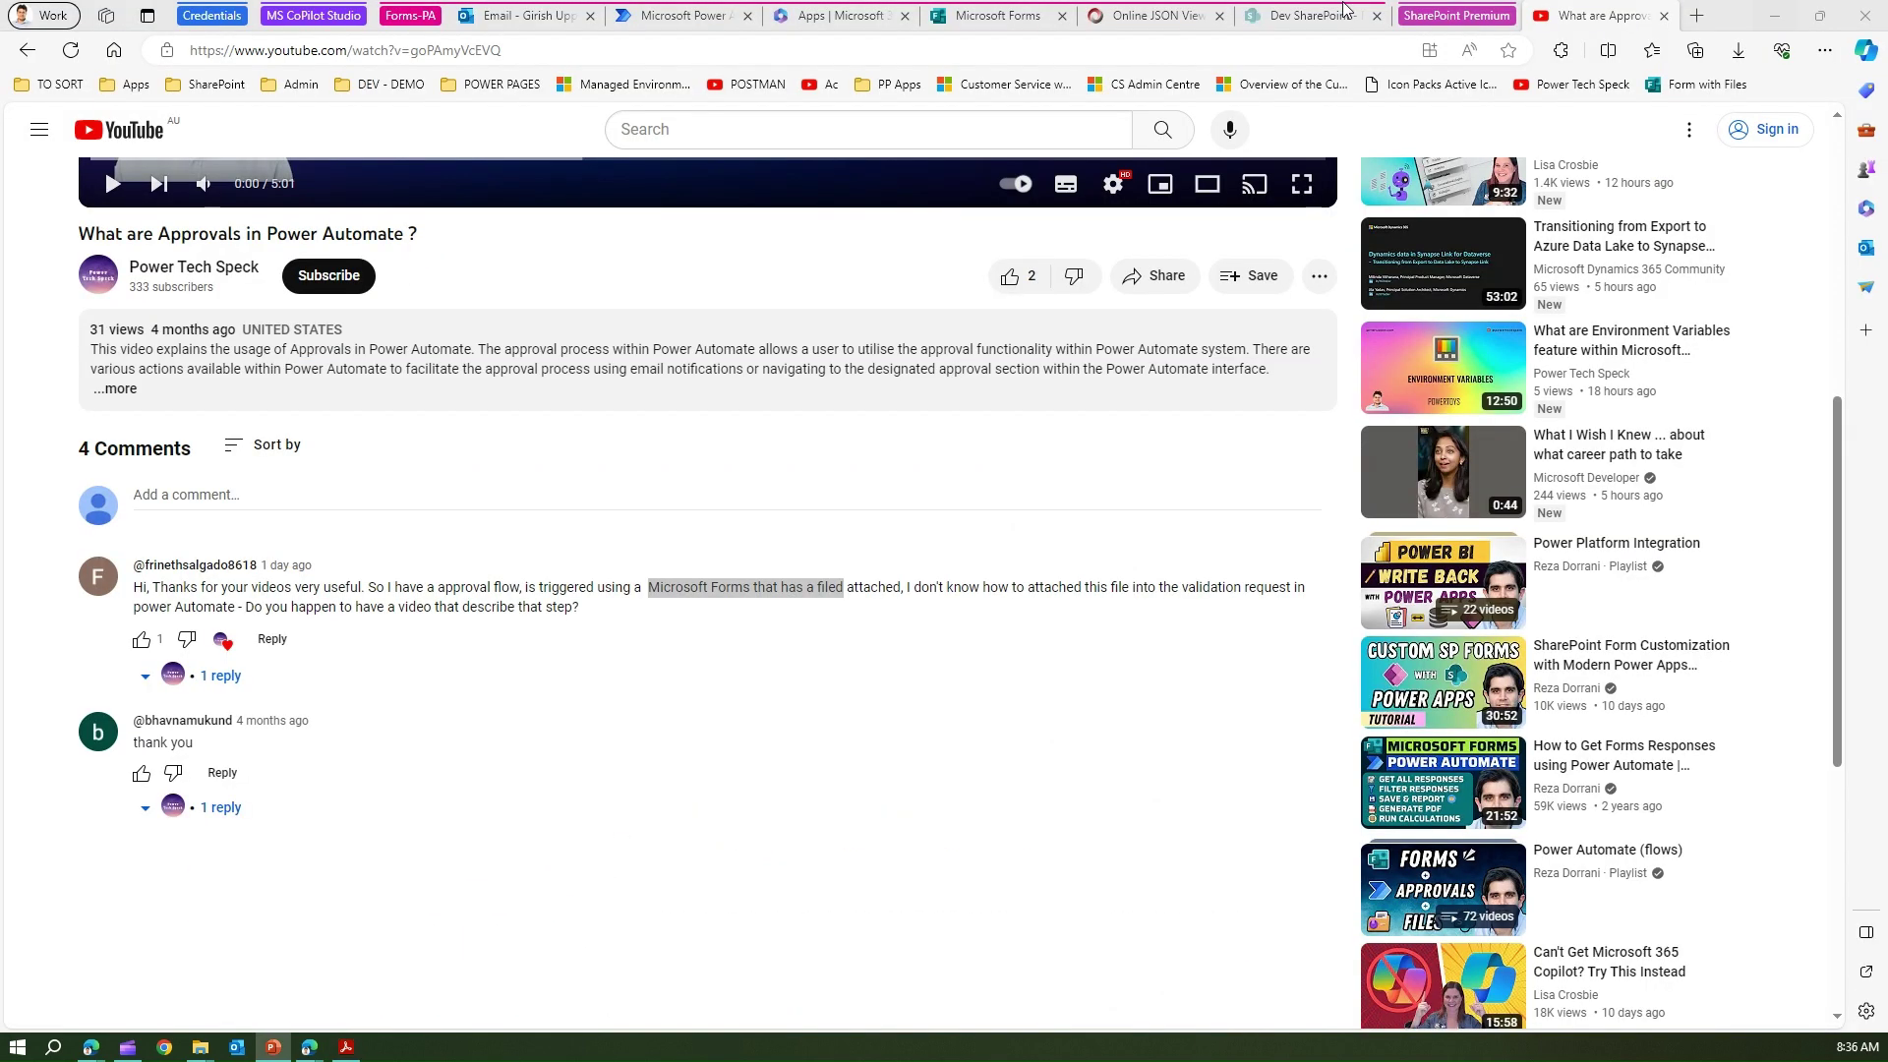
- Start a new blank form in Microsoft Forms titled 'Quote Approval System'
{"action": "left_click", "coordinate": [987, 22]}
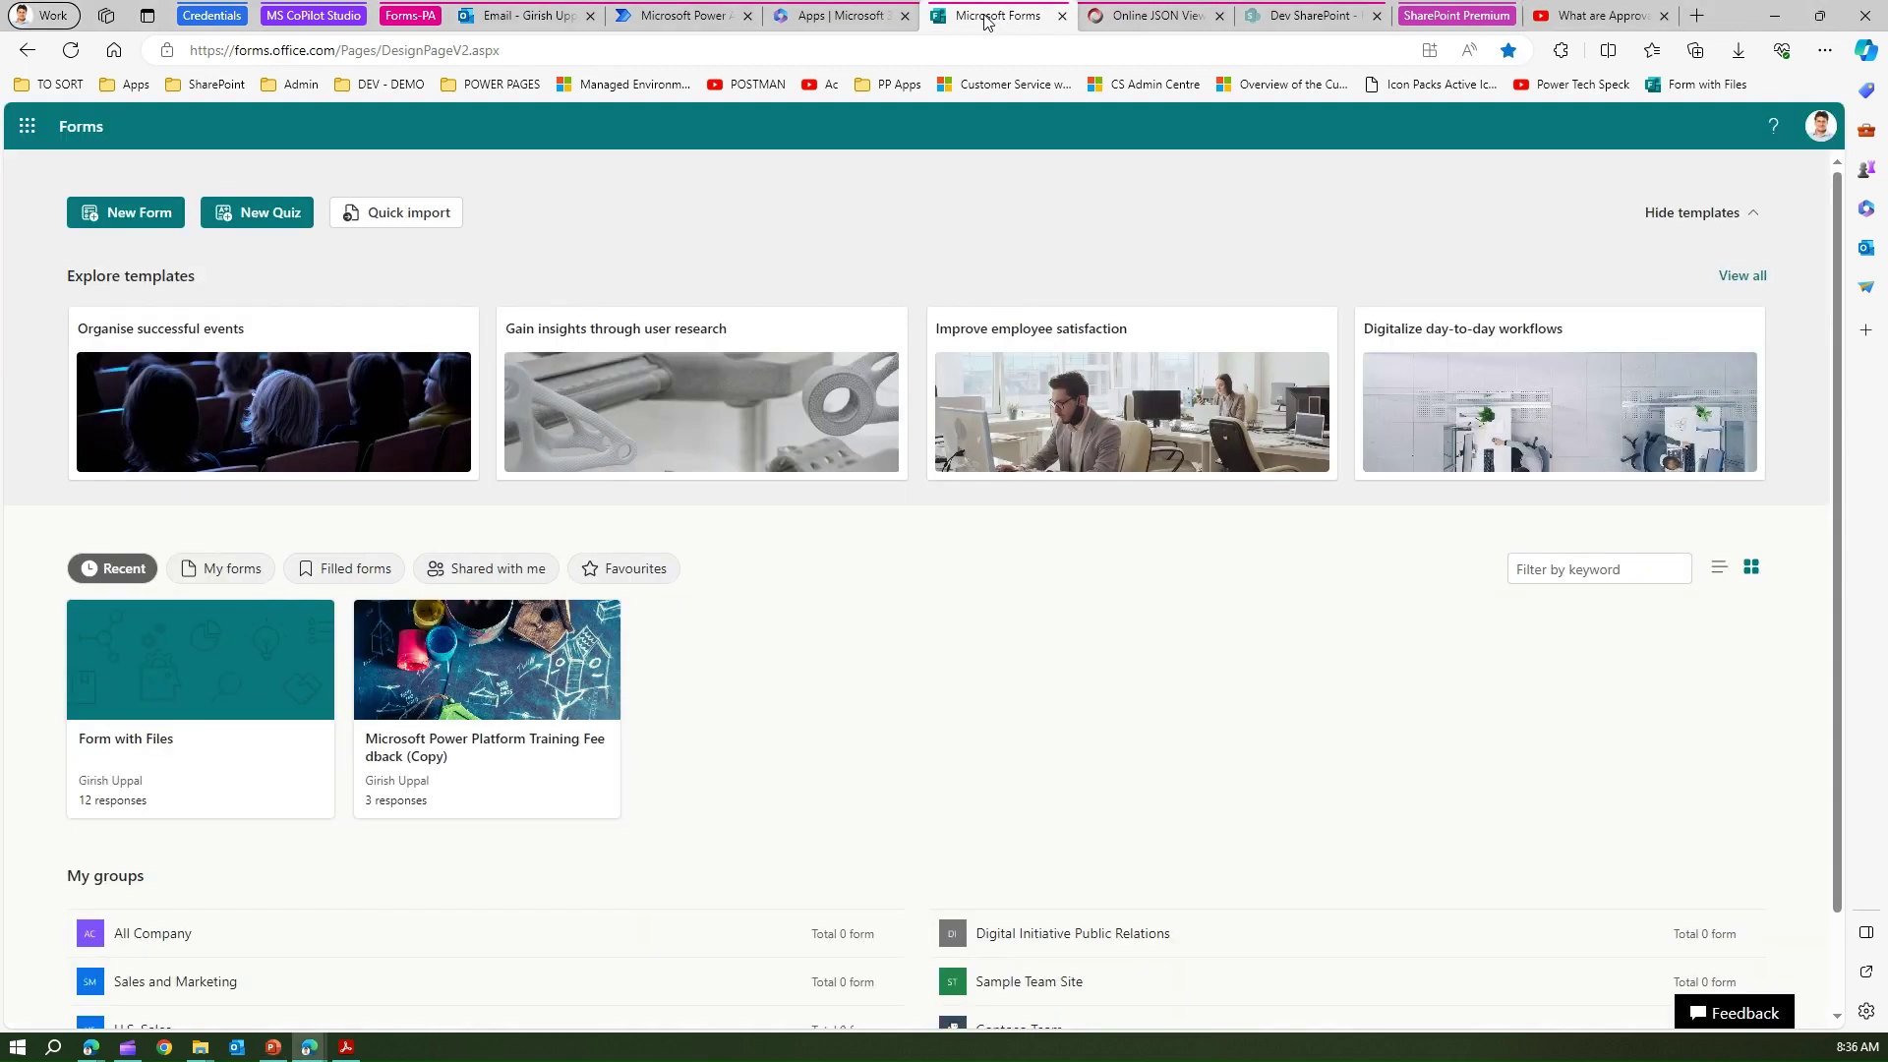
{"action": "left_click", "coordinate": [142, 216]}
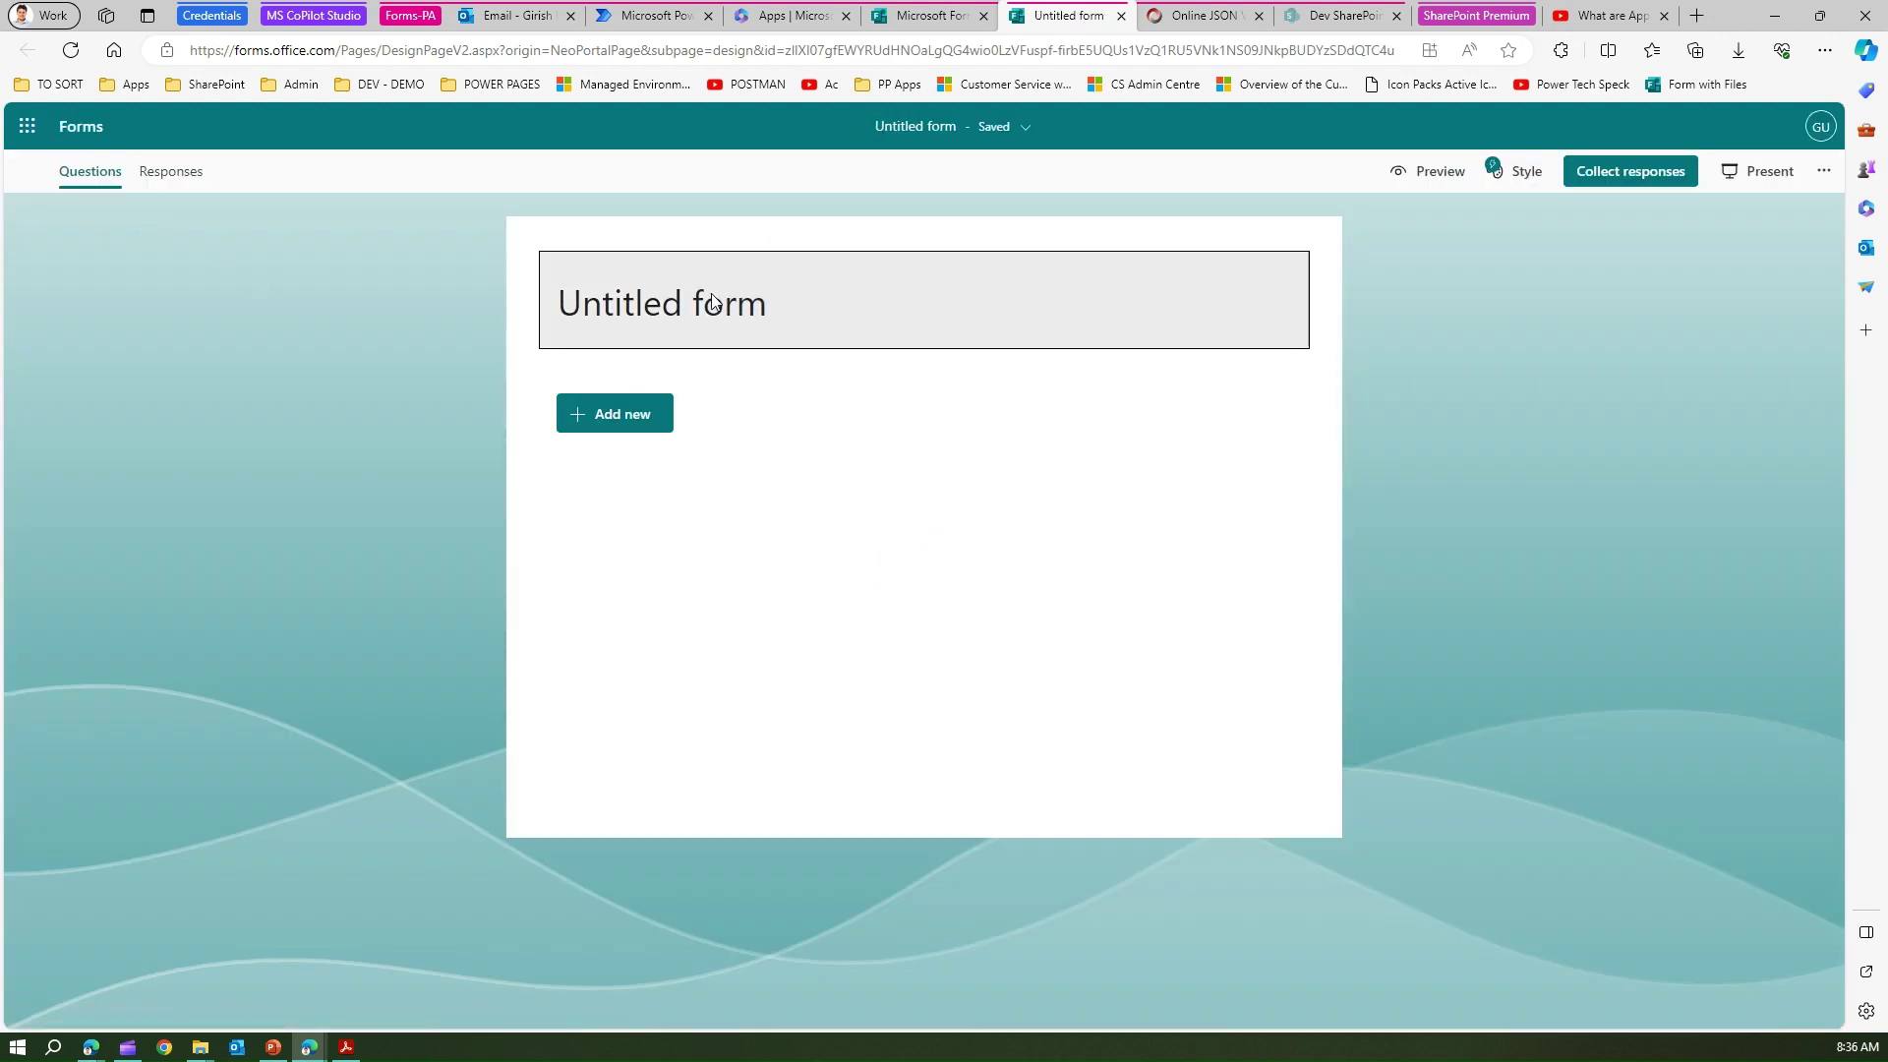
{"action": "left_click", "coordinate": [704, 292]}
{"action": "type", "text": "Quo"}
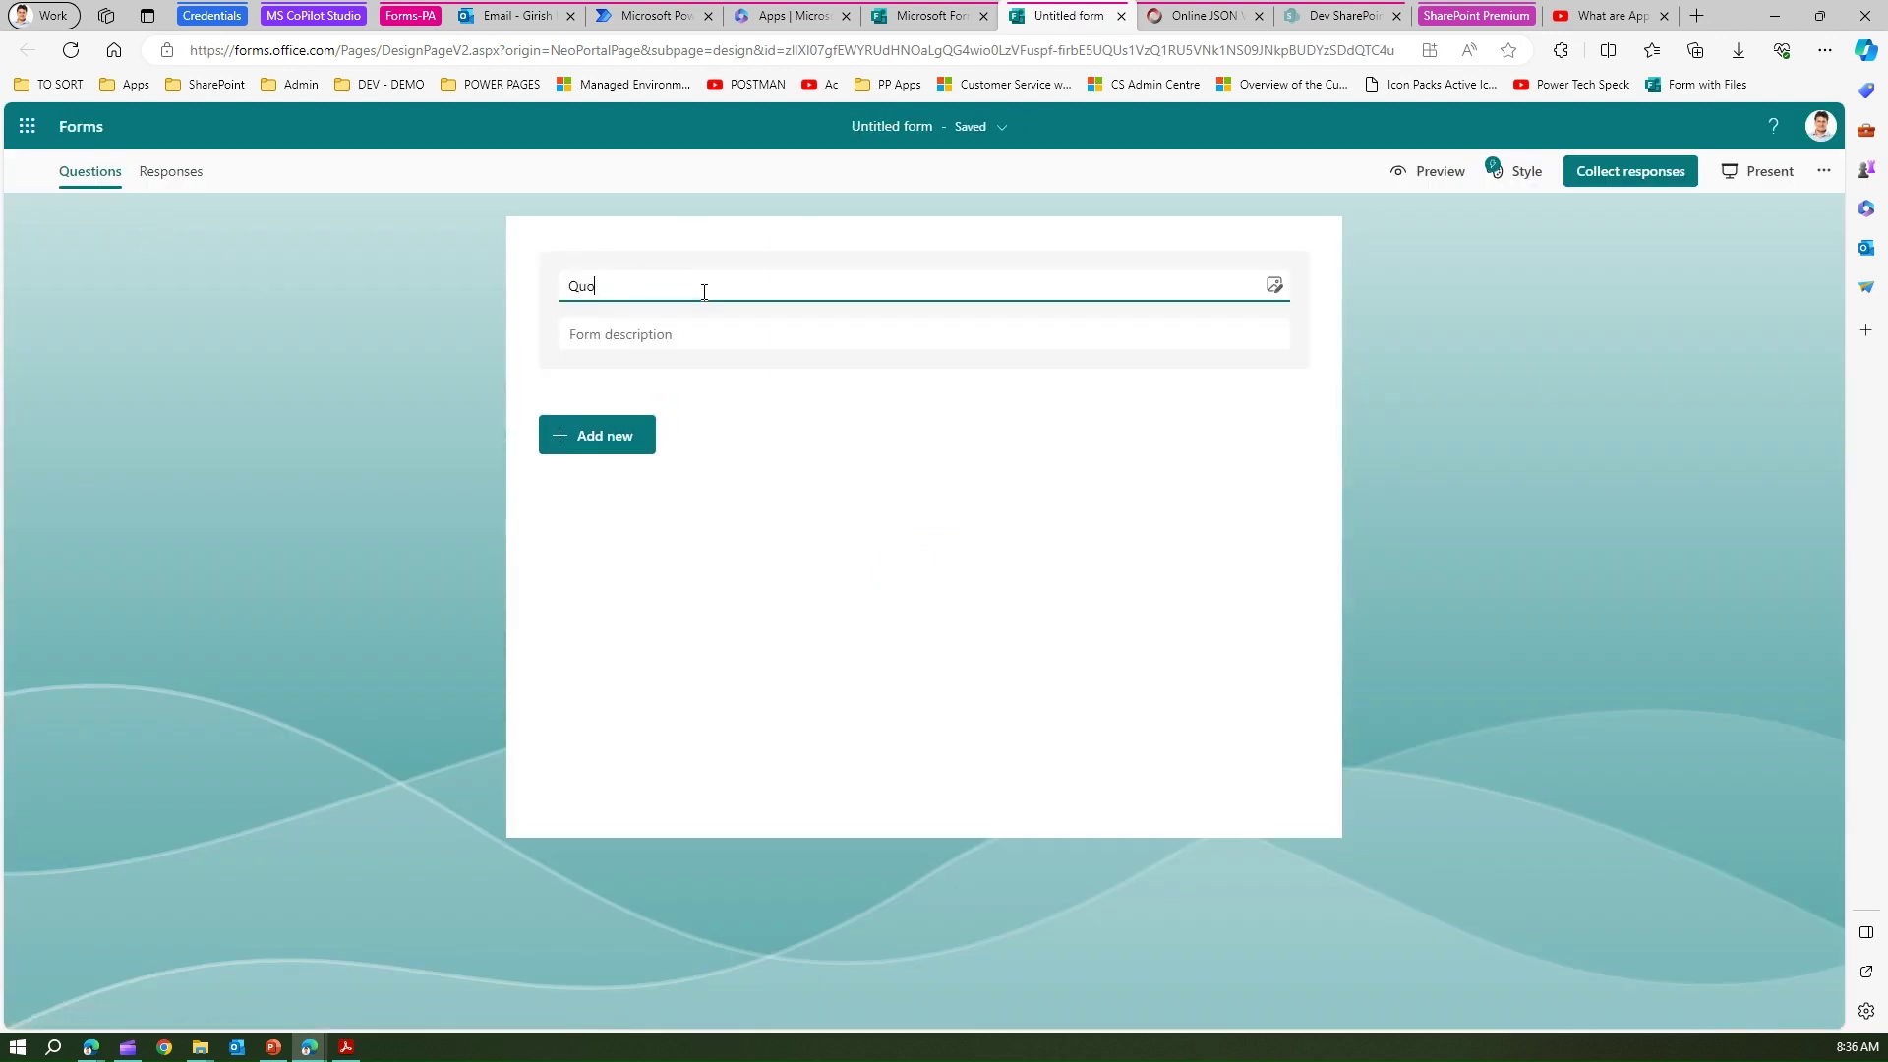
{"action": "type", "text": "te Approval "}
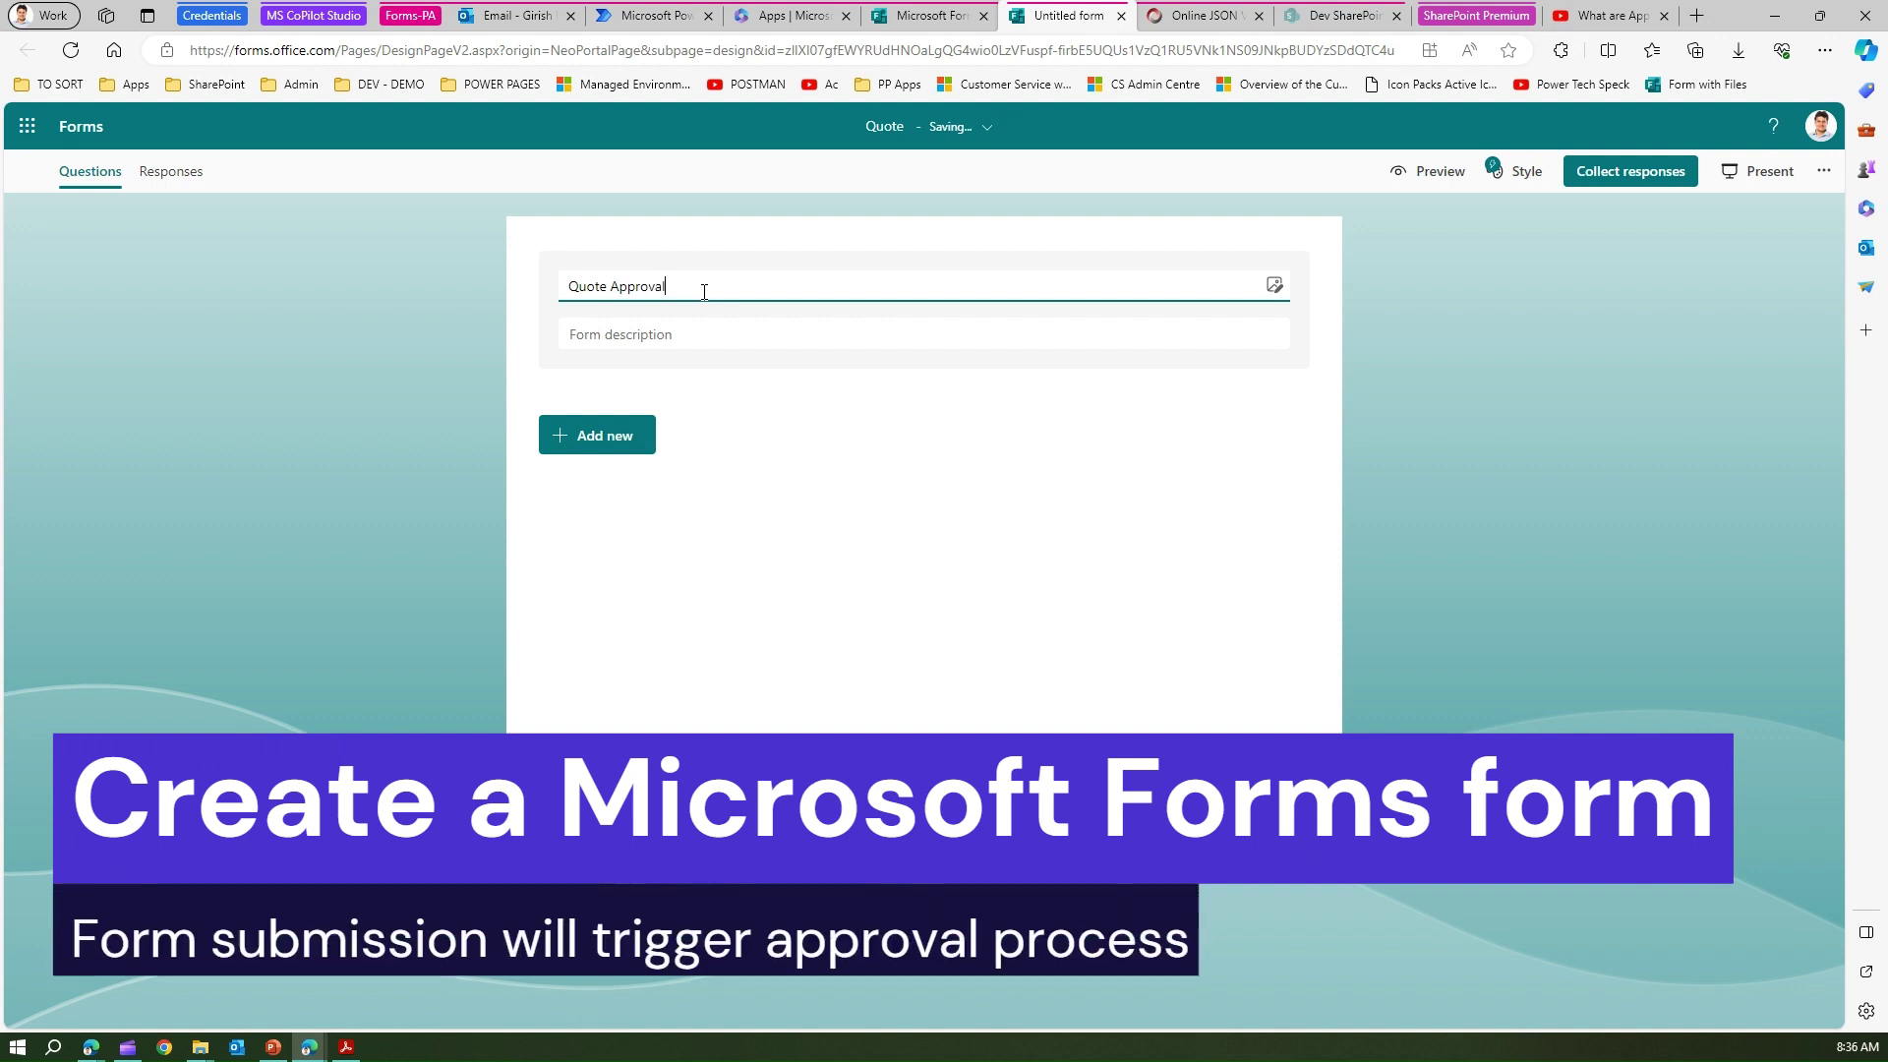
{"action": "type", "text": "System"}
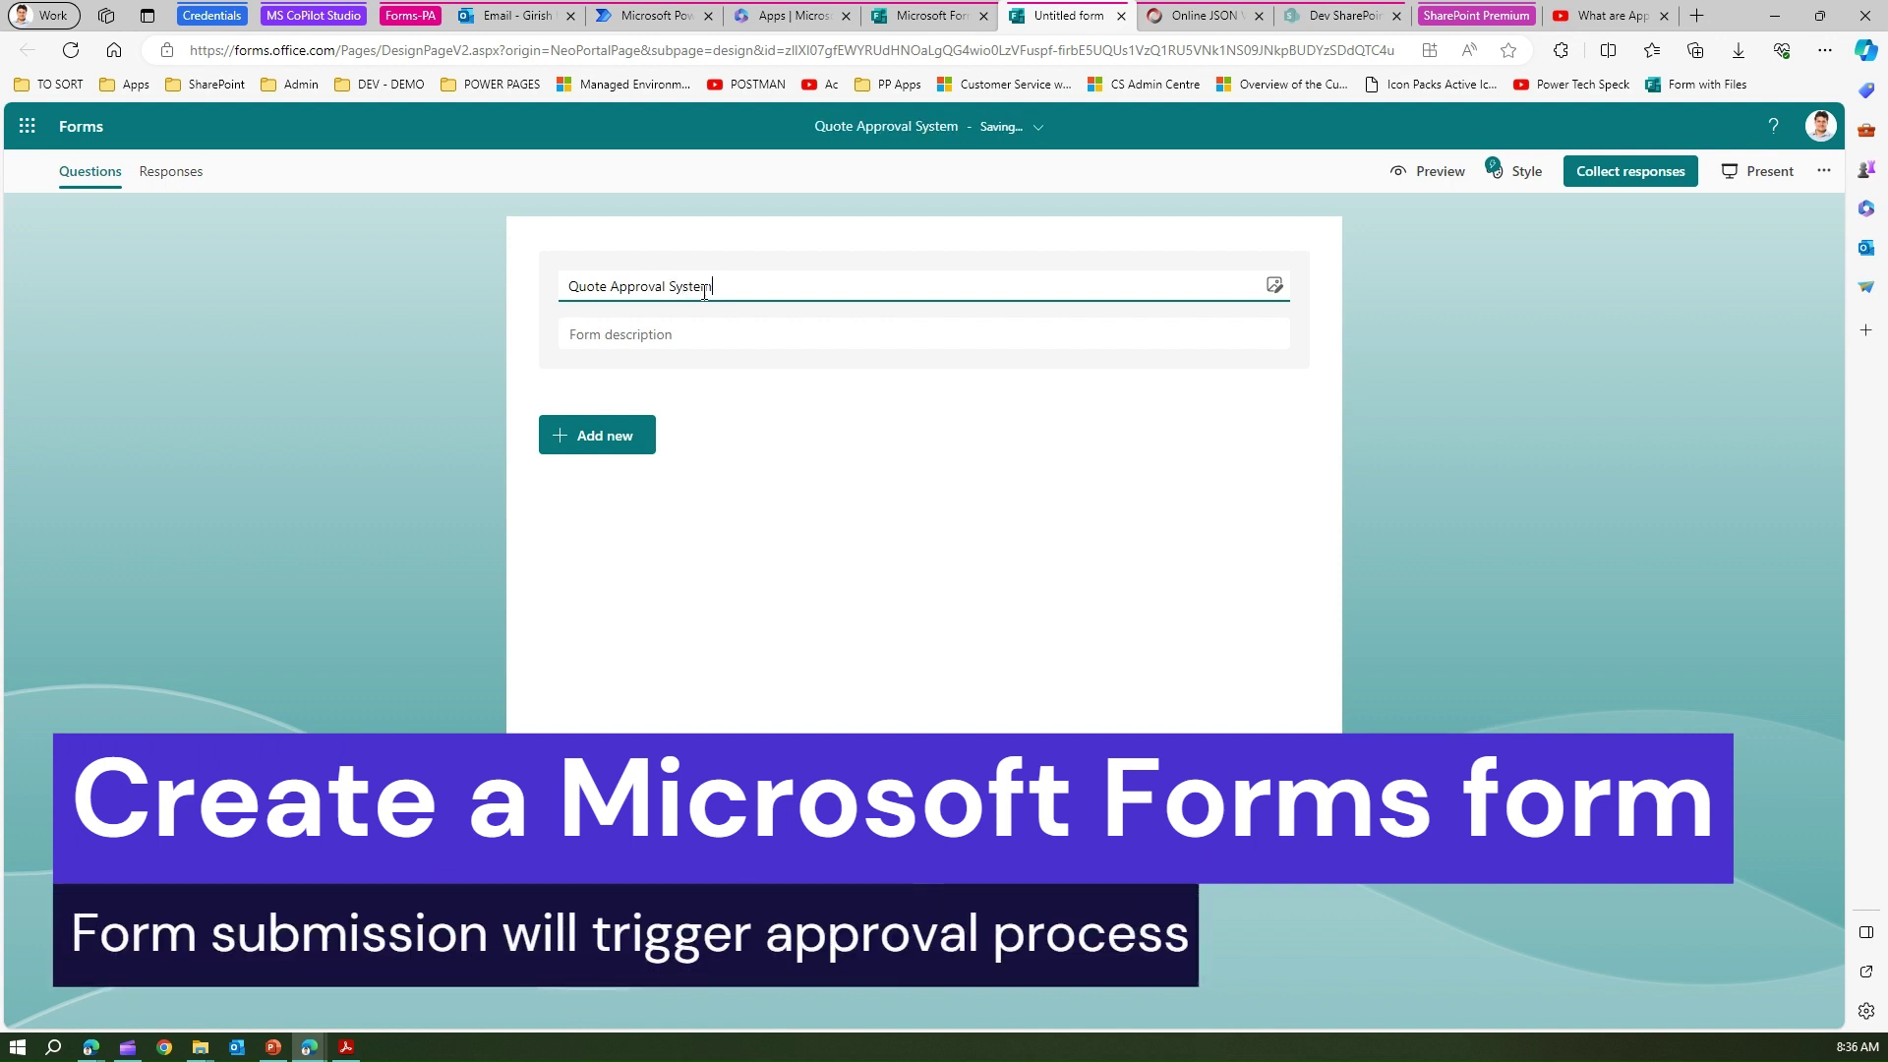
- Add the description 'This is QAS' and the recommended Client's name question
{"action": "left_click", "coordinate": [675, 336]}
{"action": "type", "text": "This is QA"}
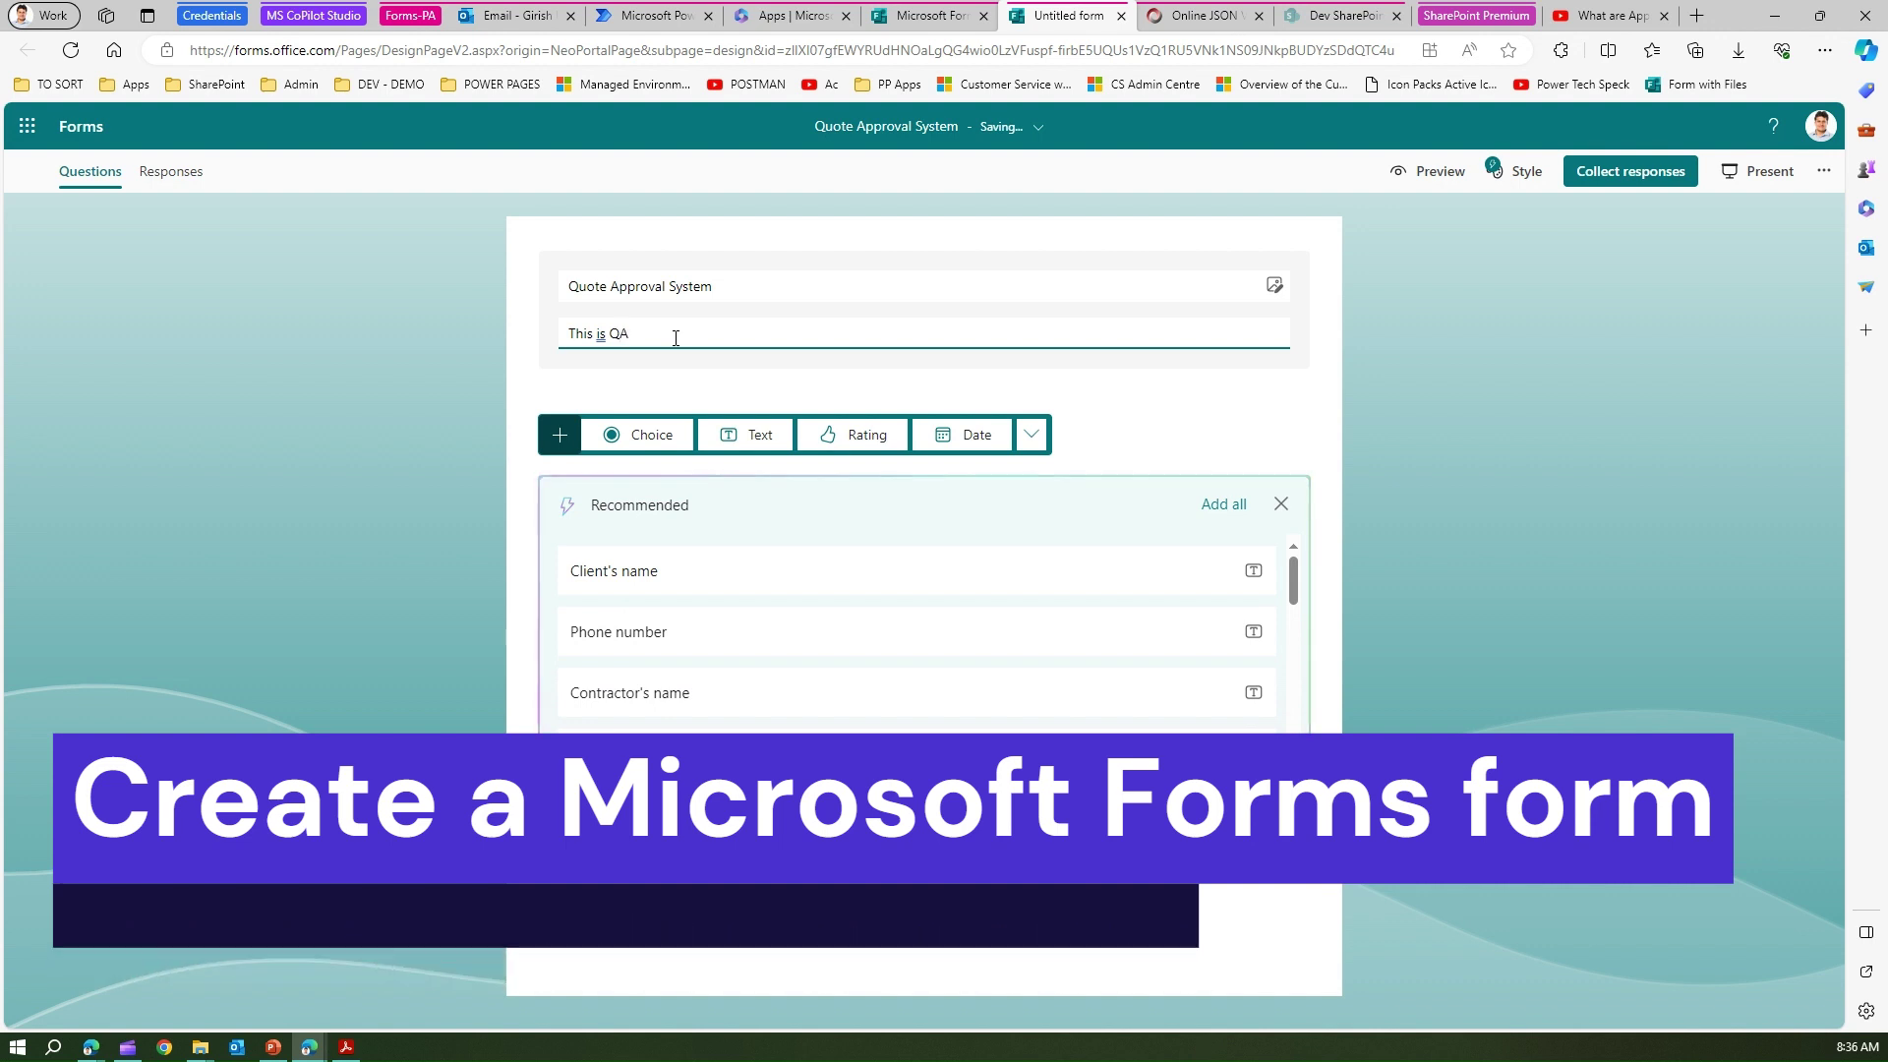
{"action": "type", "text": "S"}
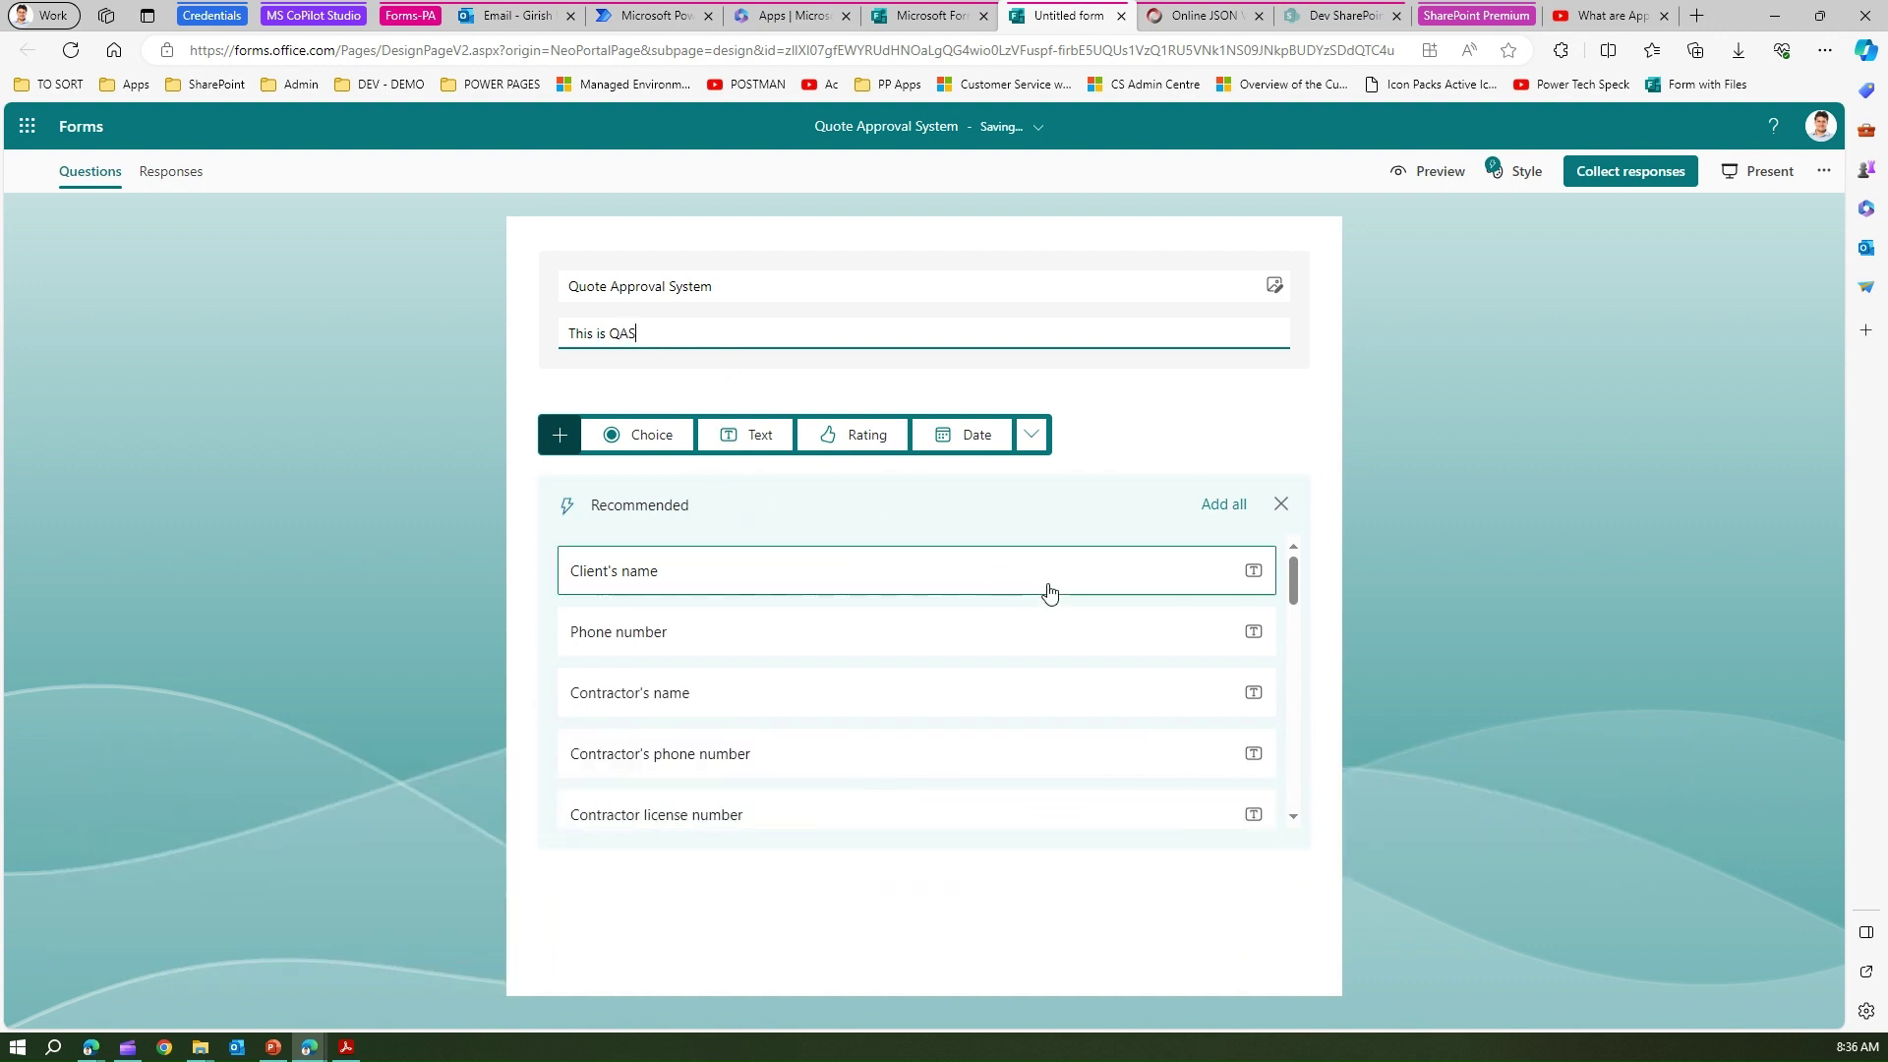
{"action": "left_click", "coordinate": [1220, 578]}
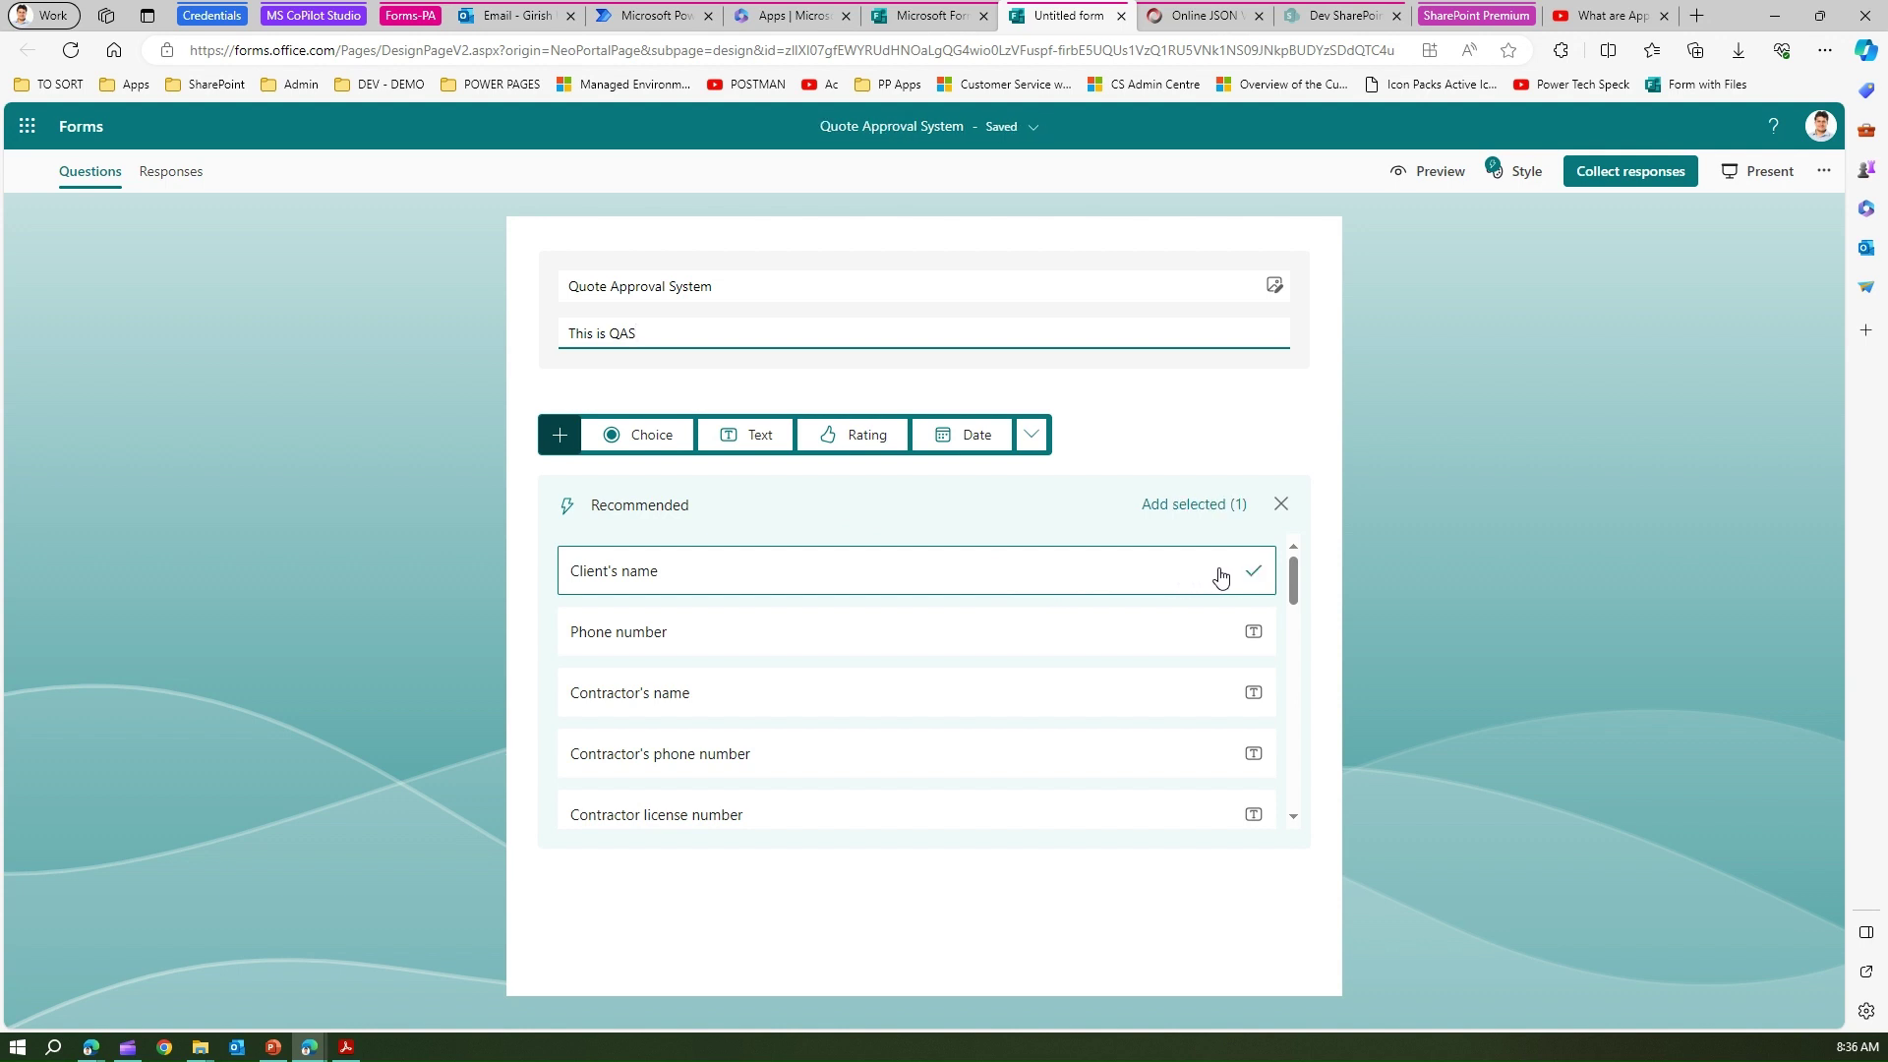
{"action": "left_click", "coordinate": [1224, 505]}
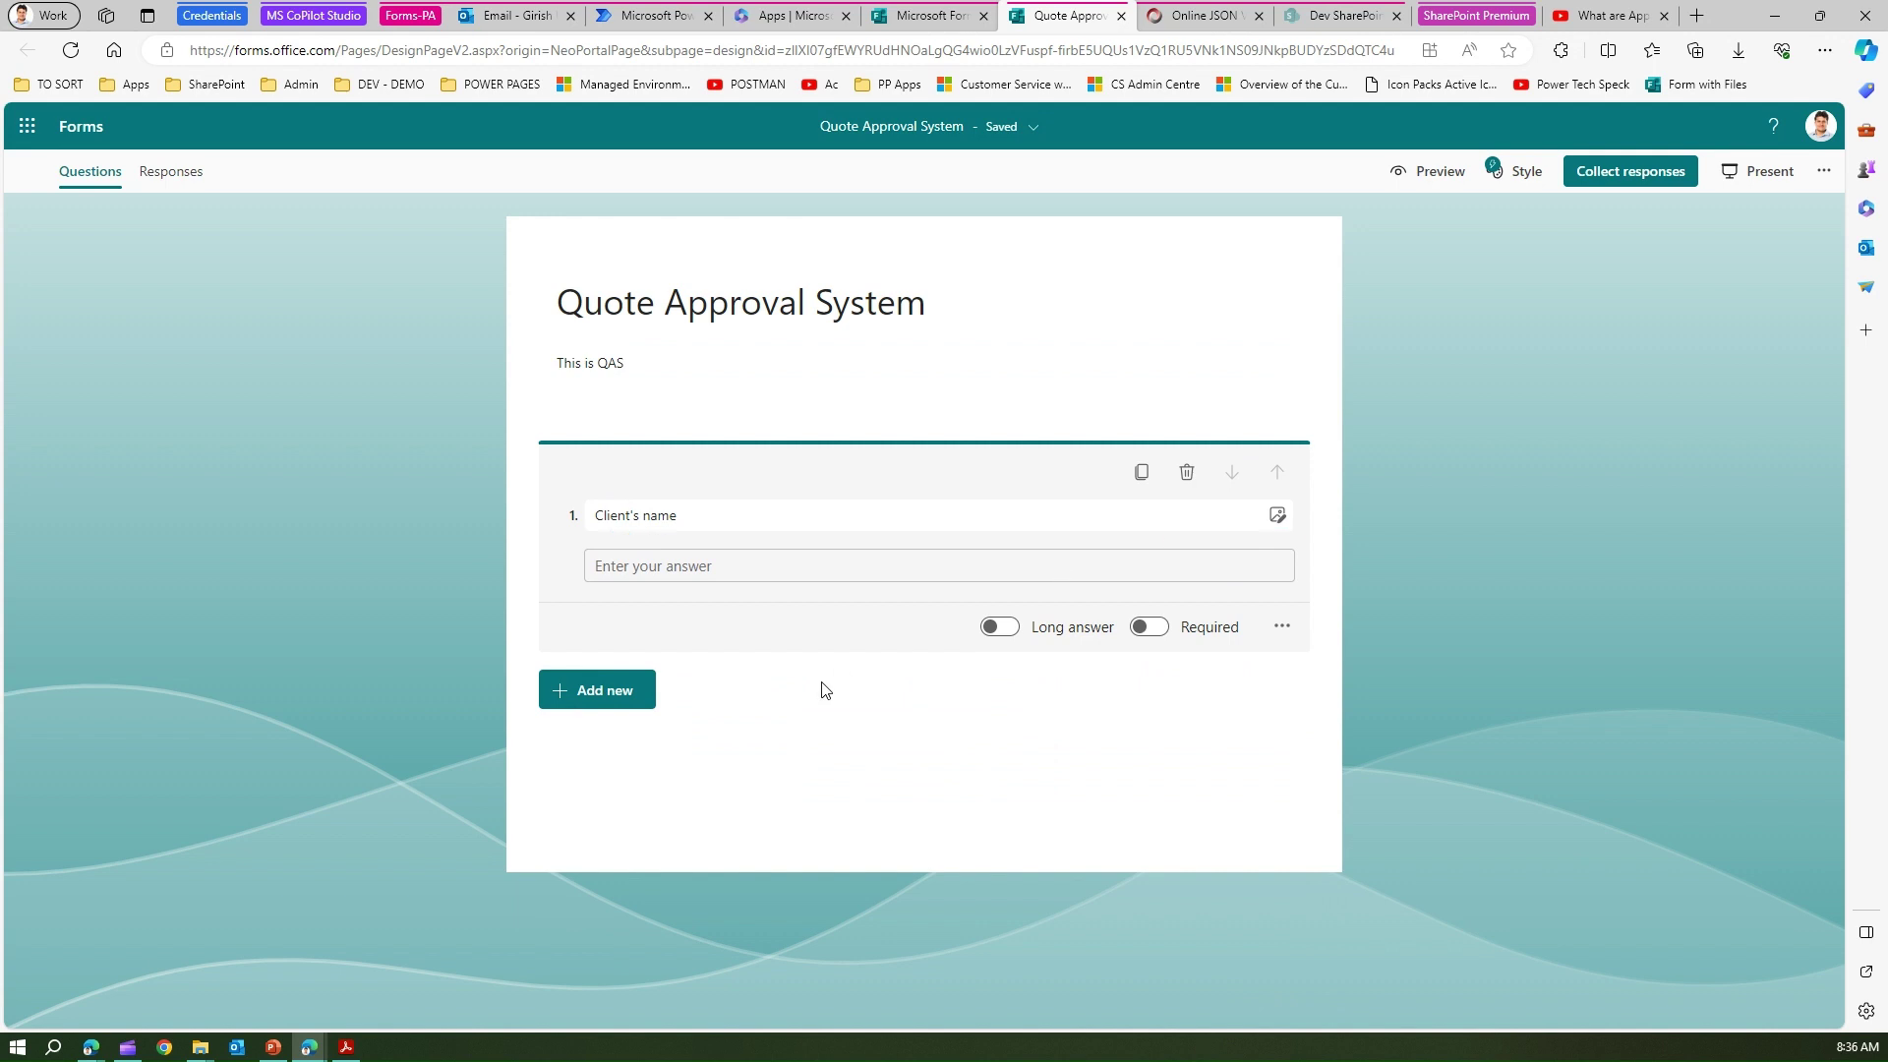
- Add a required Upload File question named 'Sales Quote' as question 2
{"action": "left_click", "coordinate": [611, 688]}
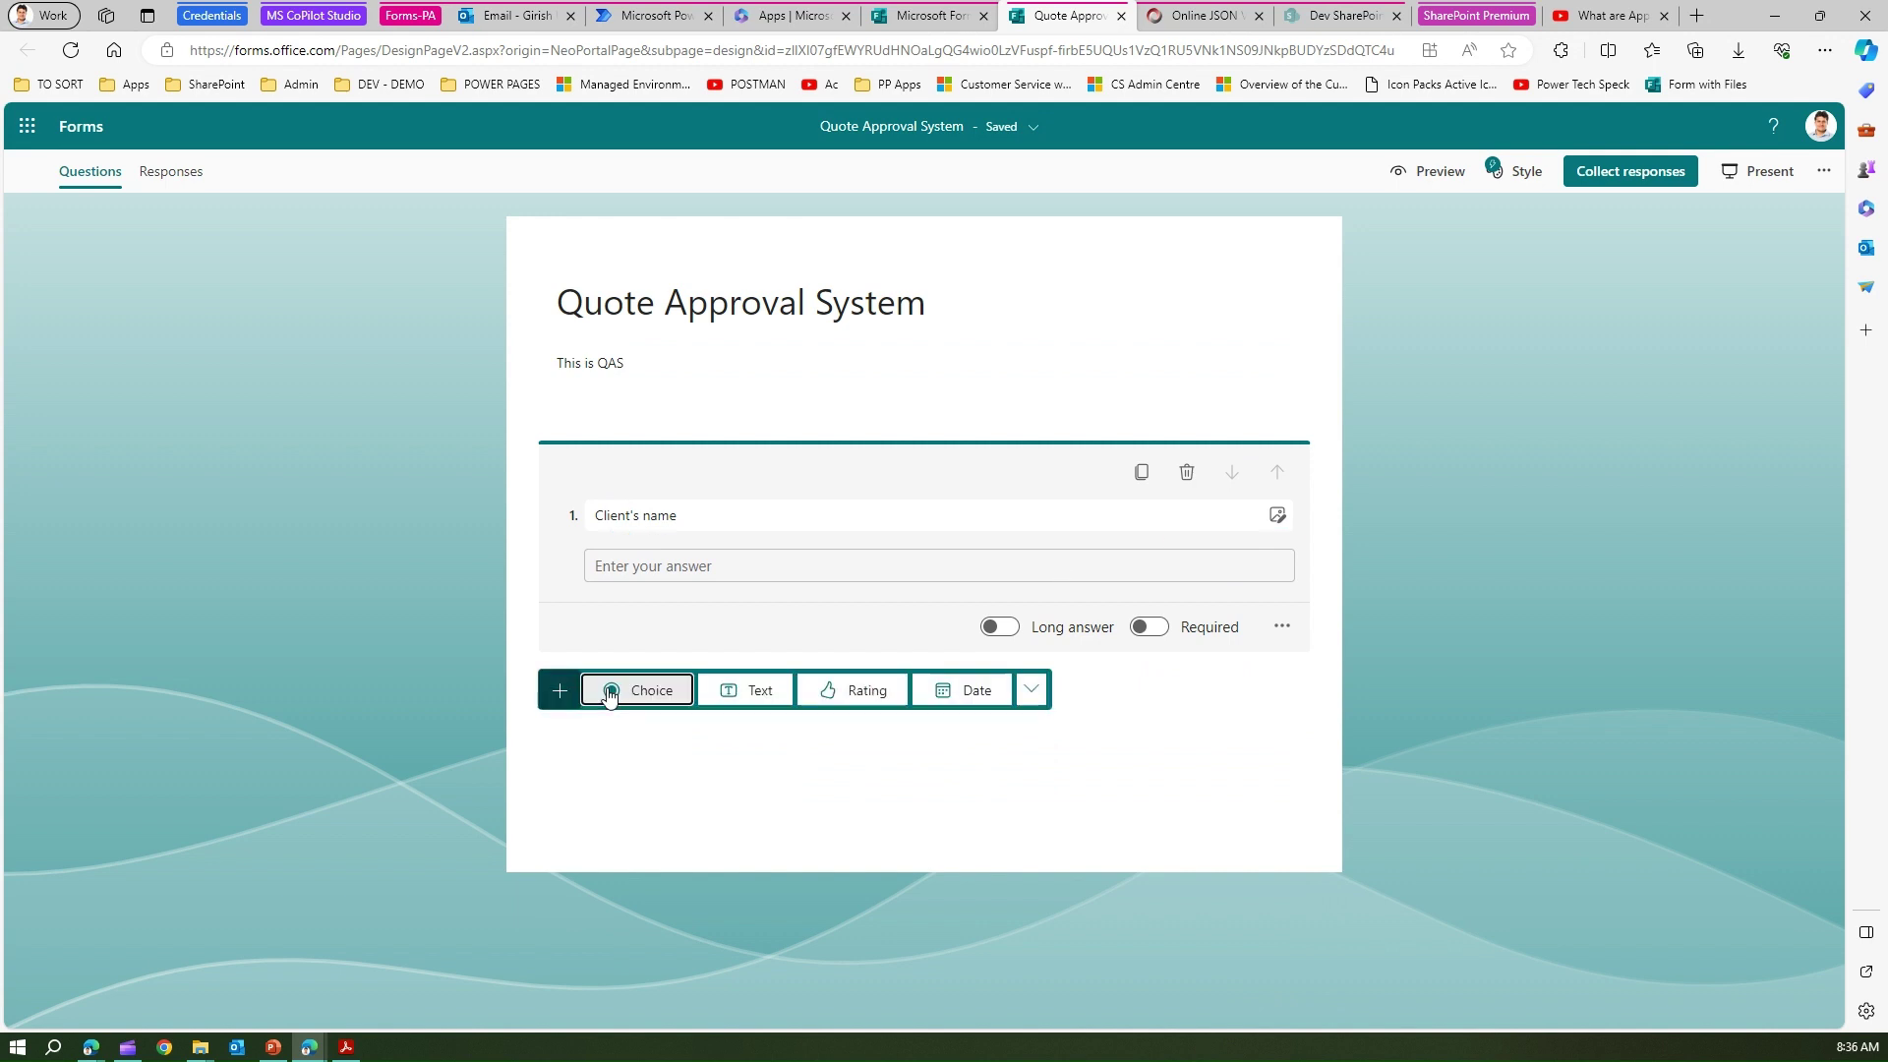
{"action": "left_click", "coordinate": [1031, 690]}
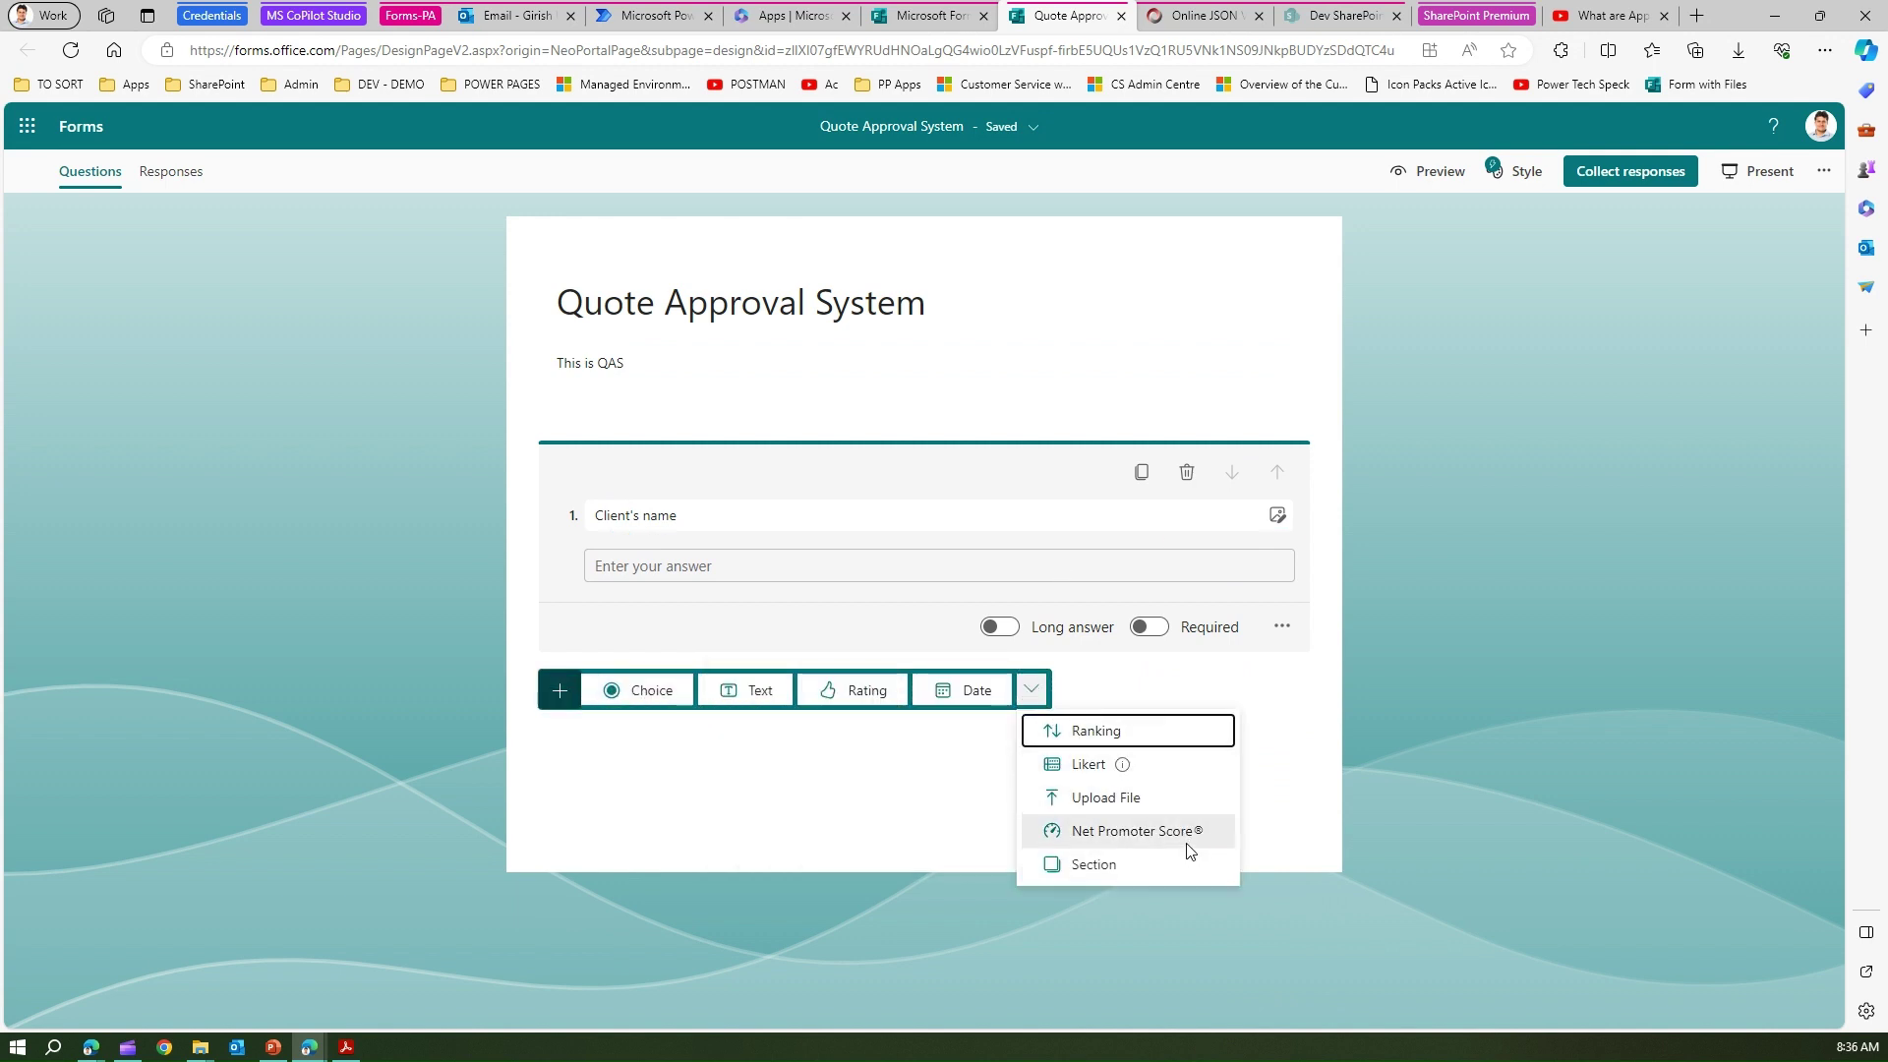
{"action": "left_click", "coordinate": [1163, 802]}
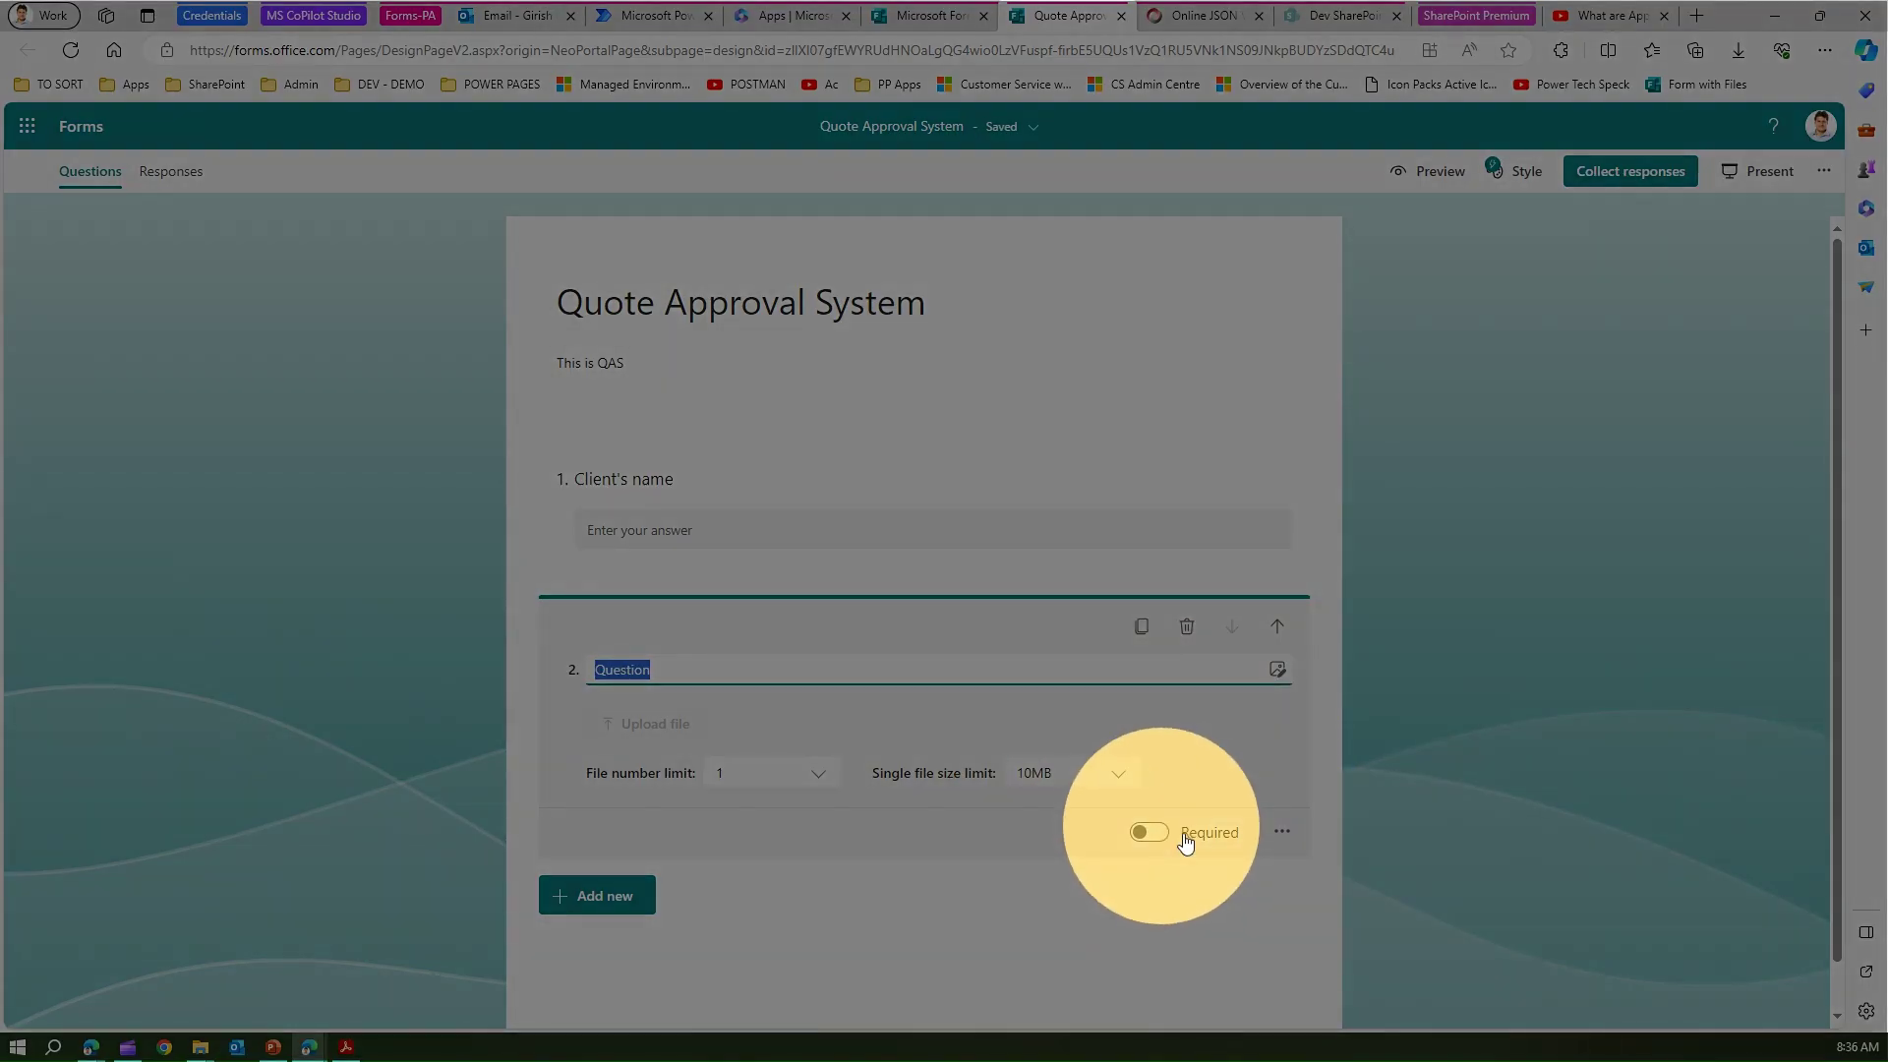
{"action": "left_click", "coordinate": [1217, 835]}
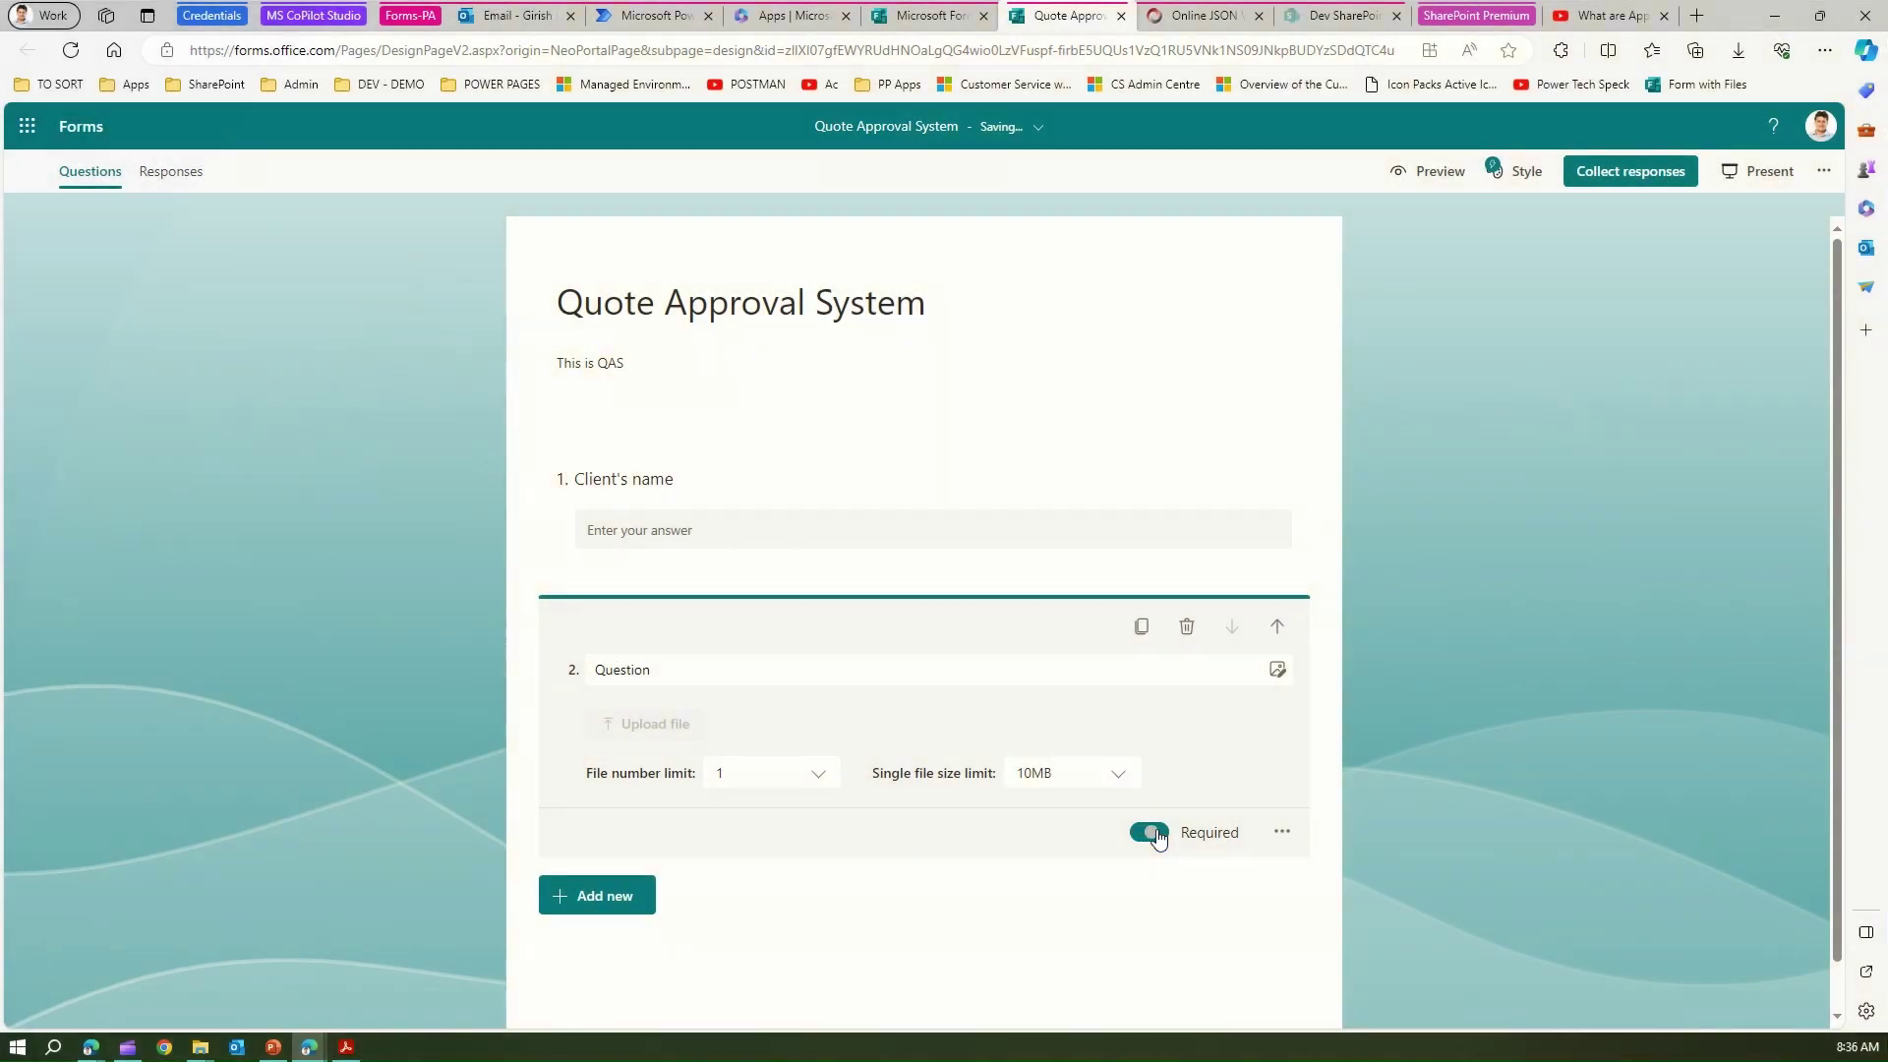
{"action": "left_click_drag", "start_coordinate": [700, 669], "coordinate": [548, 668]}
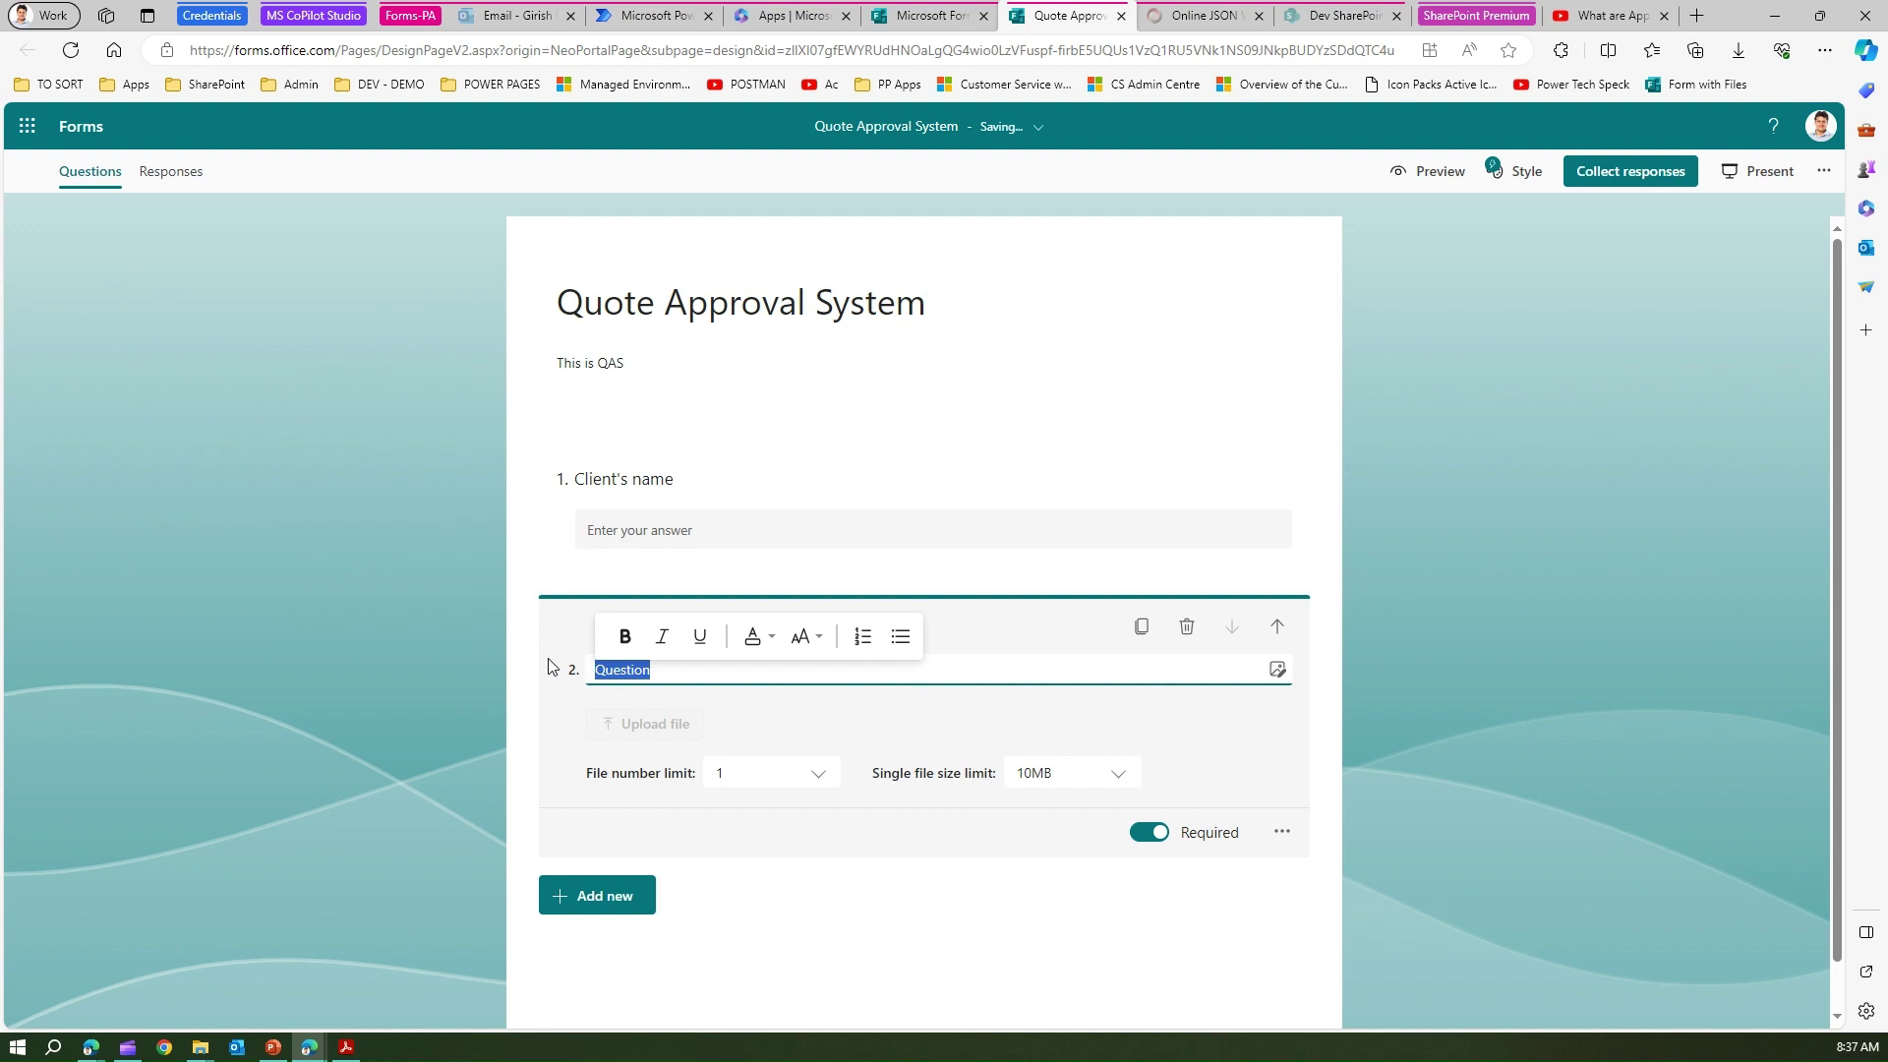
{"action": "type", "text": "Sales "}
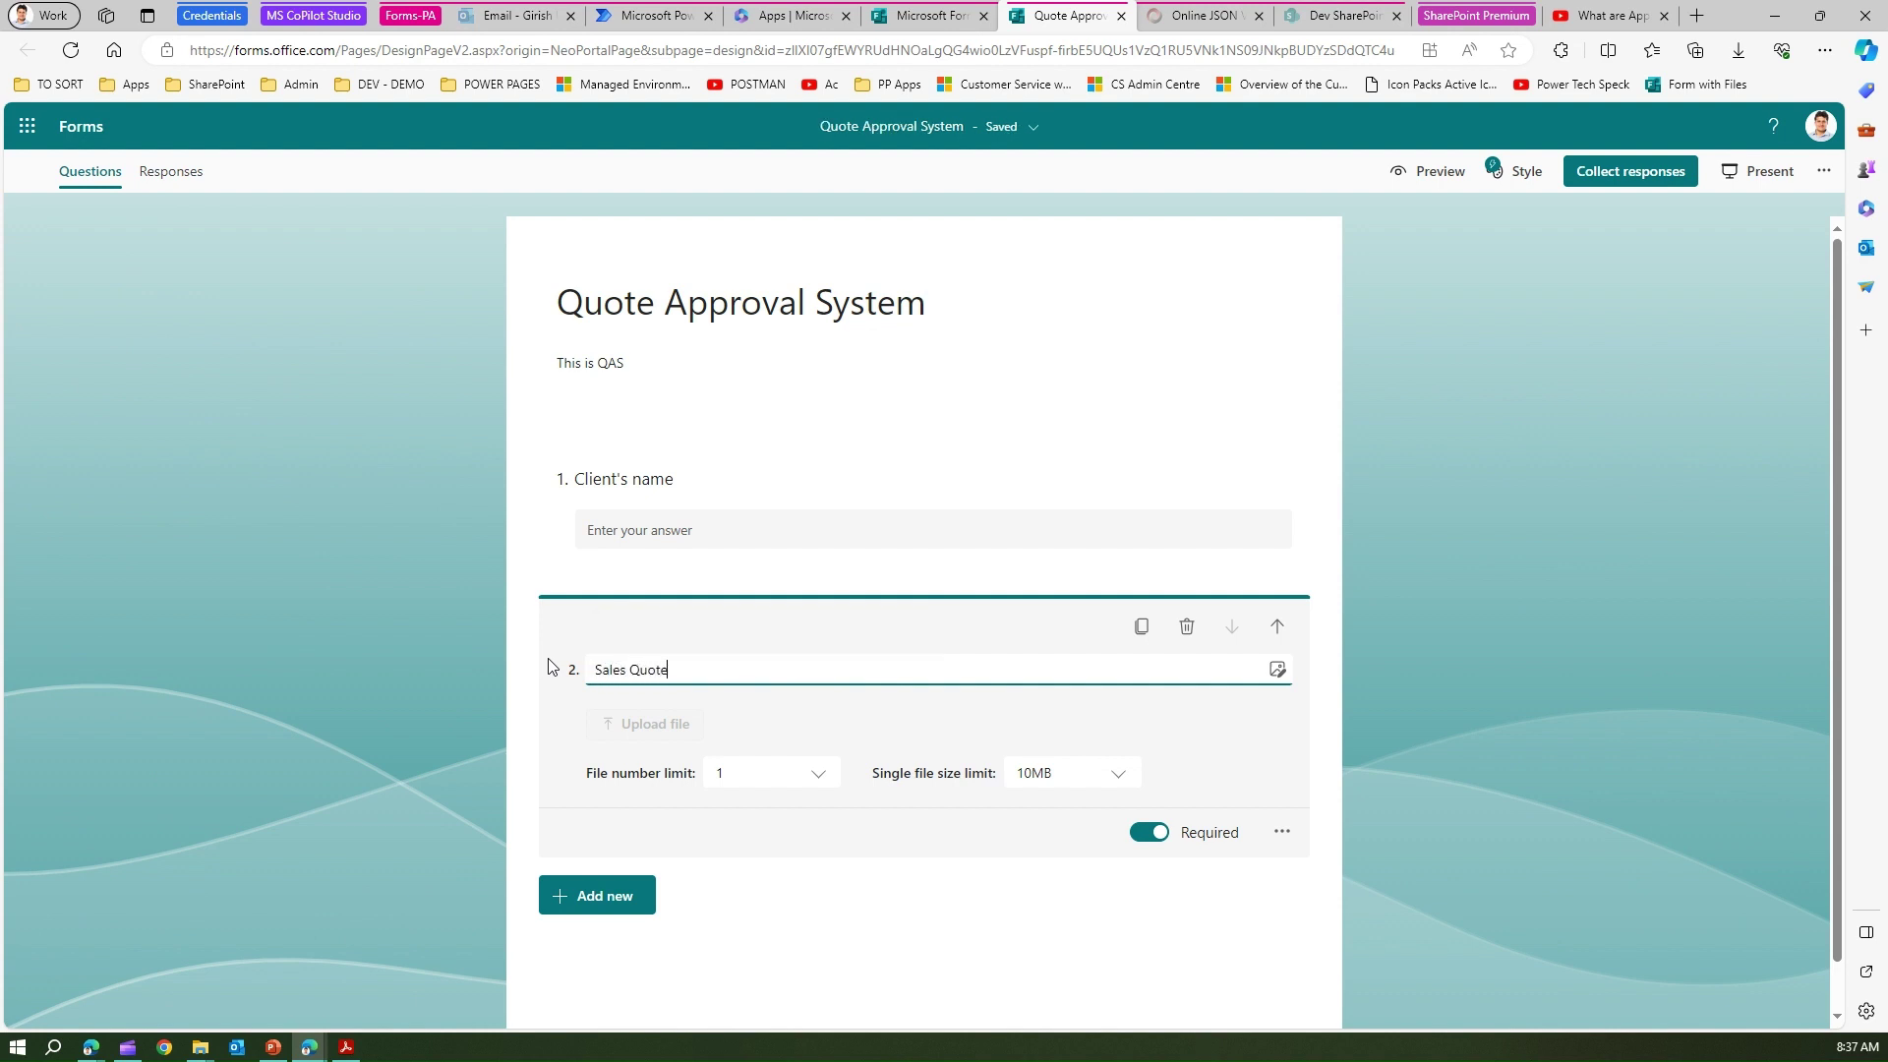
{"action": "type", "text": "Quote"}
{"action": "left_click", "coordinate": [1283, 833]}
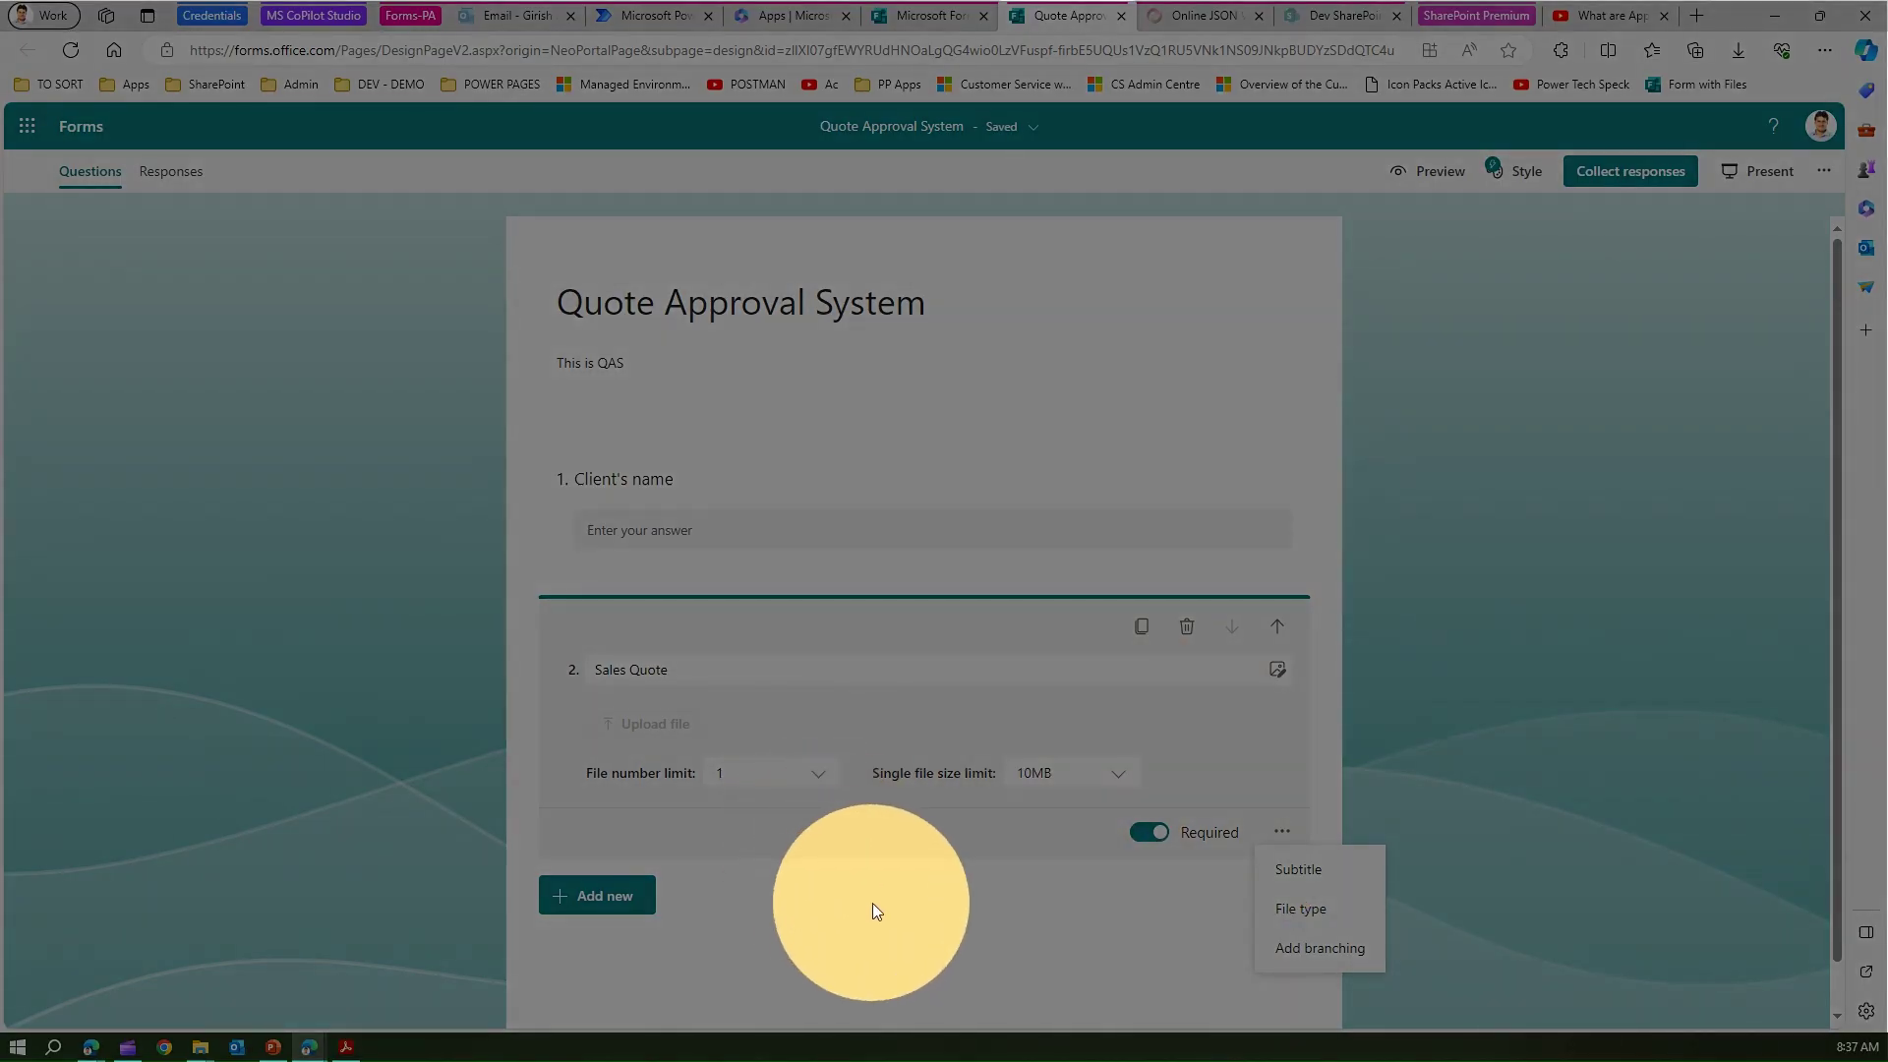
{"action": "left_click", "coordinate": [839, 915]}
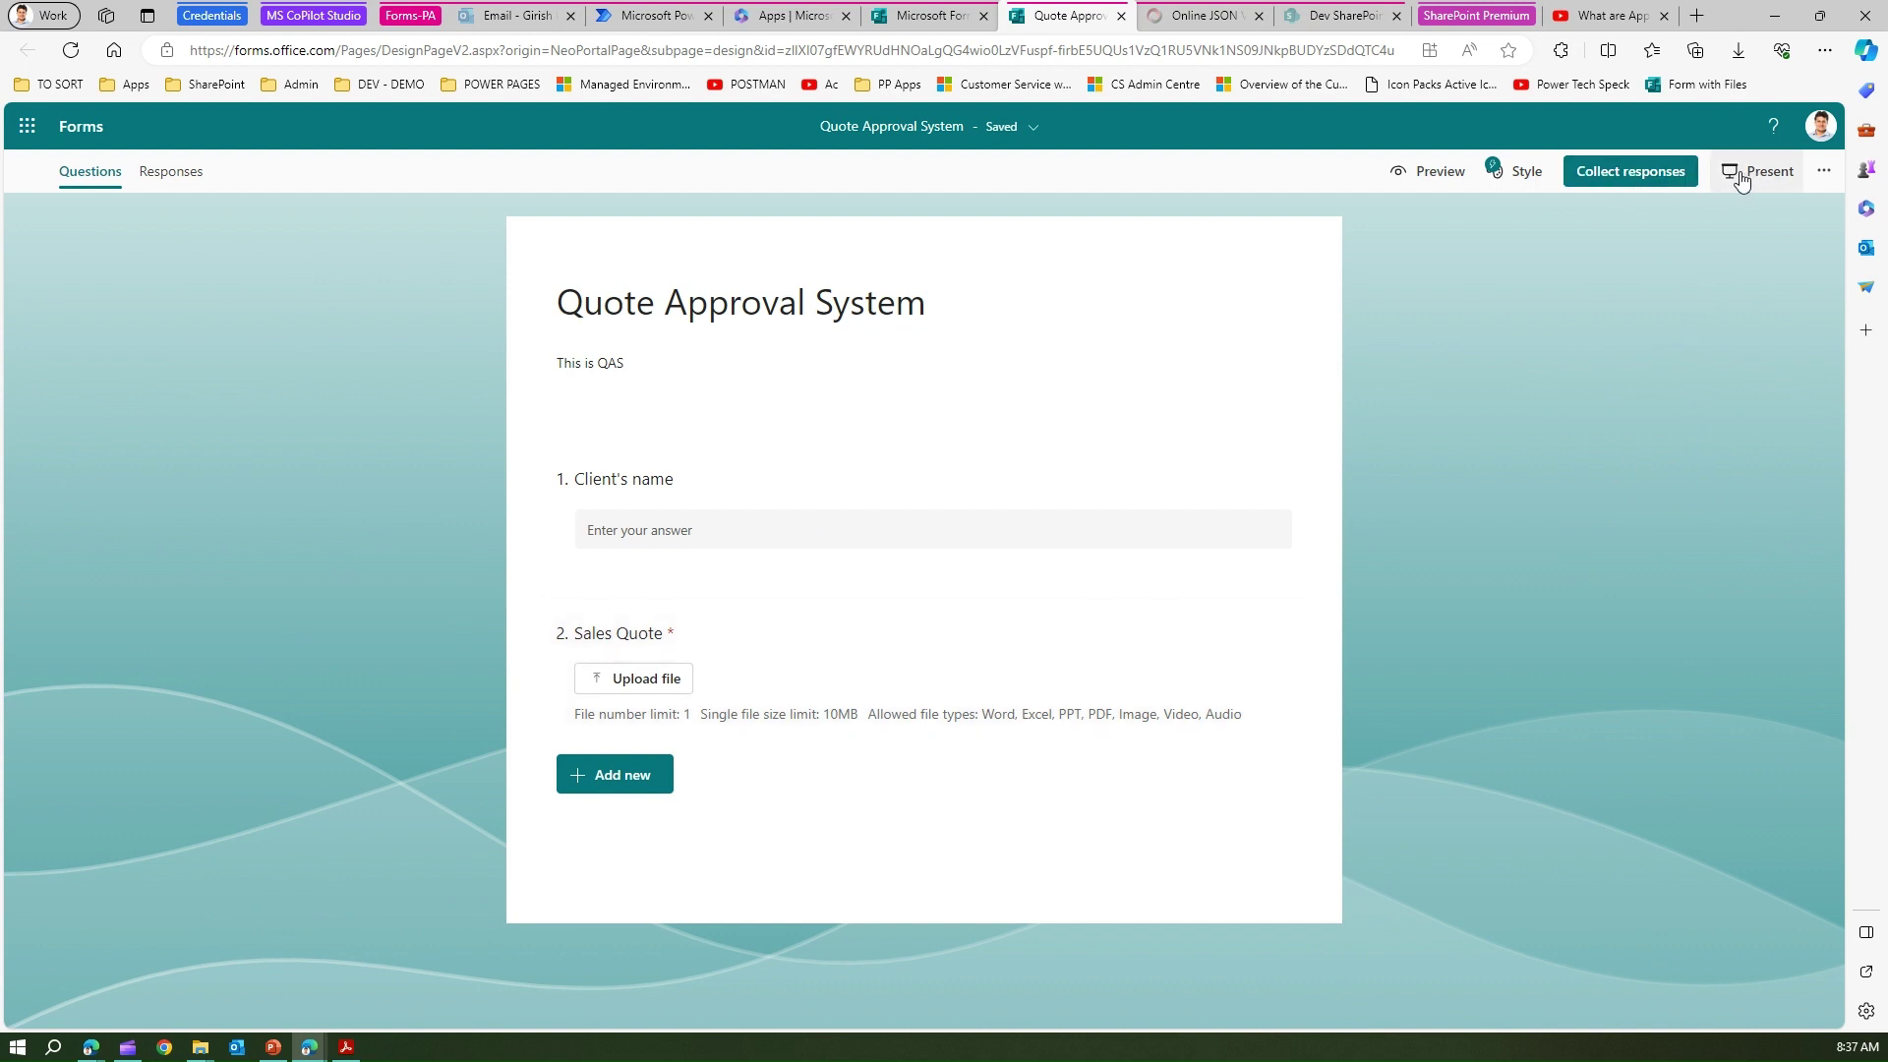
- Preview the Quote Approval System form in Computer mode, scrolling to the Submit control
{"action": "left_click", "coordinate": [1760, 173]}
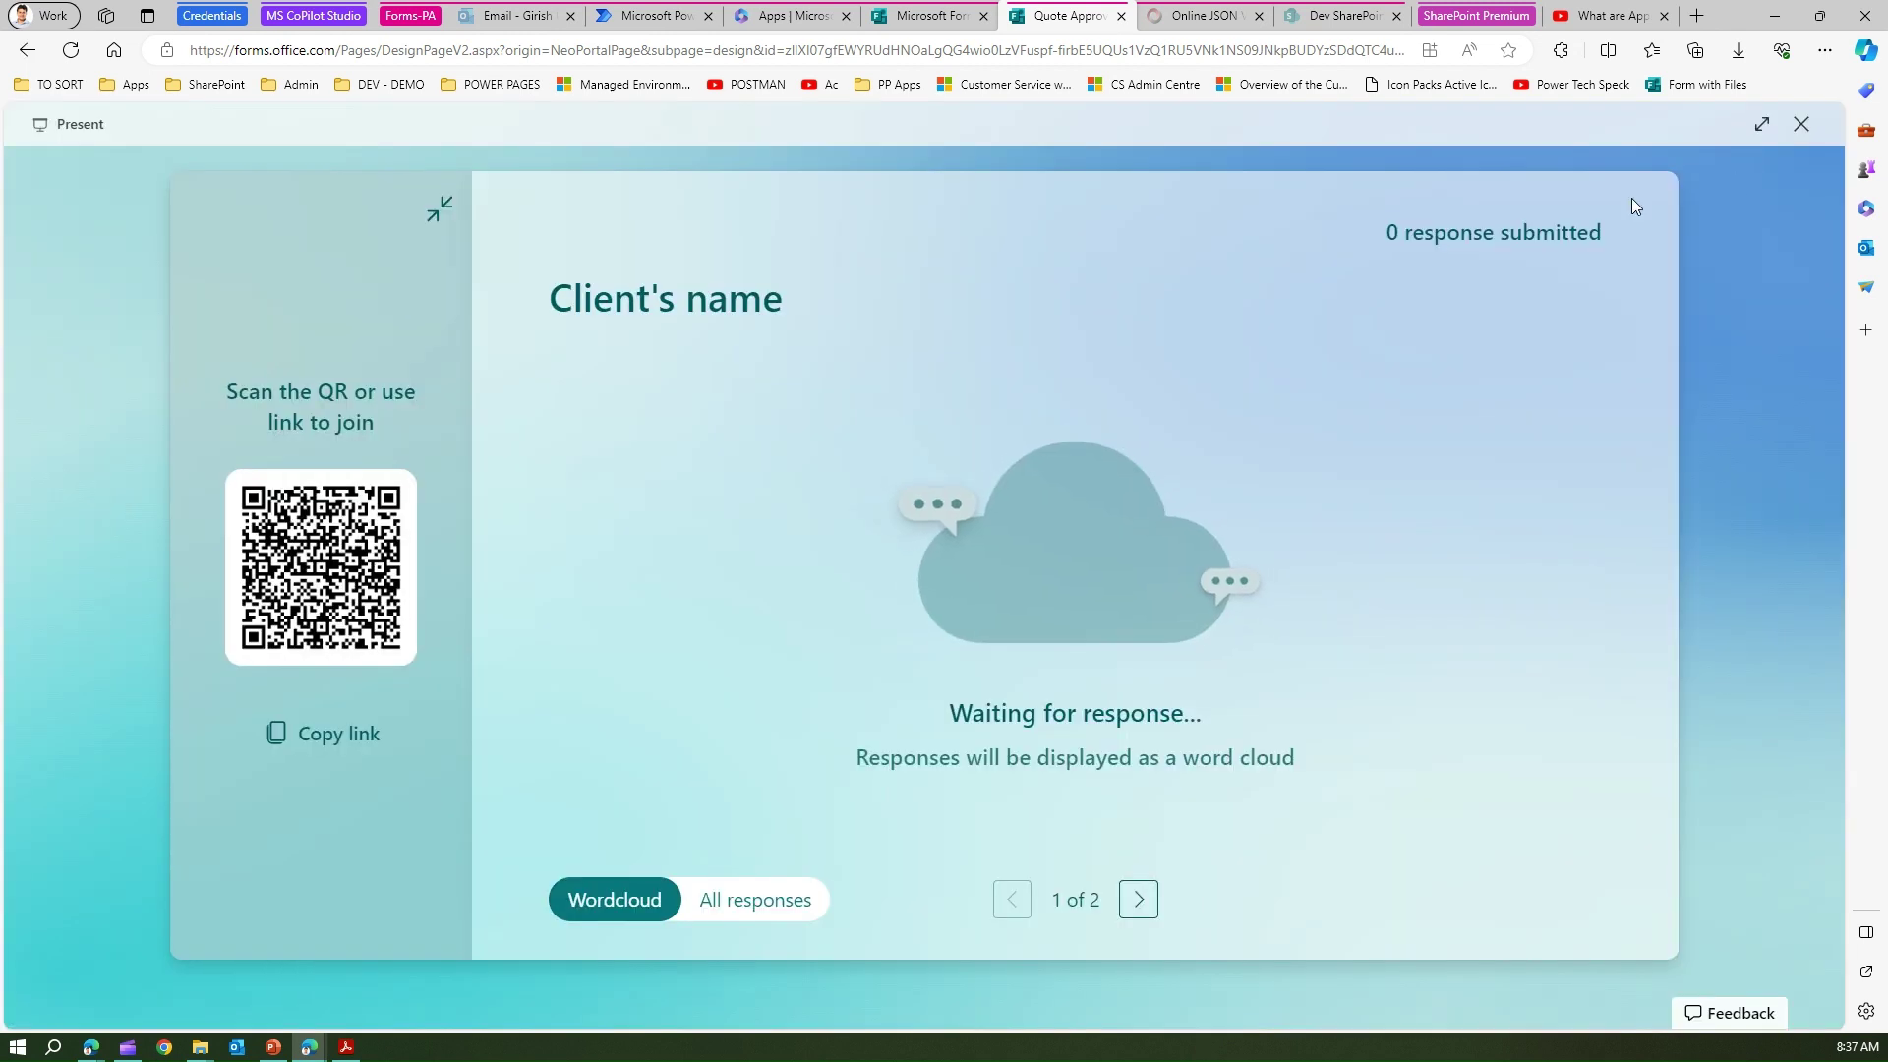
{"action": "left_click", "coordinate": [1800, 128]}
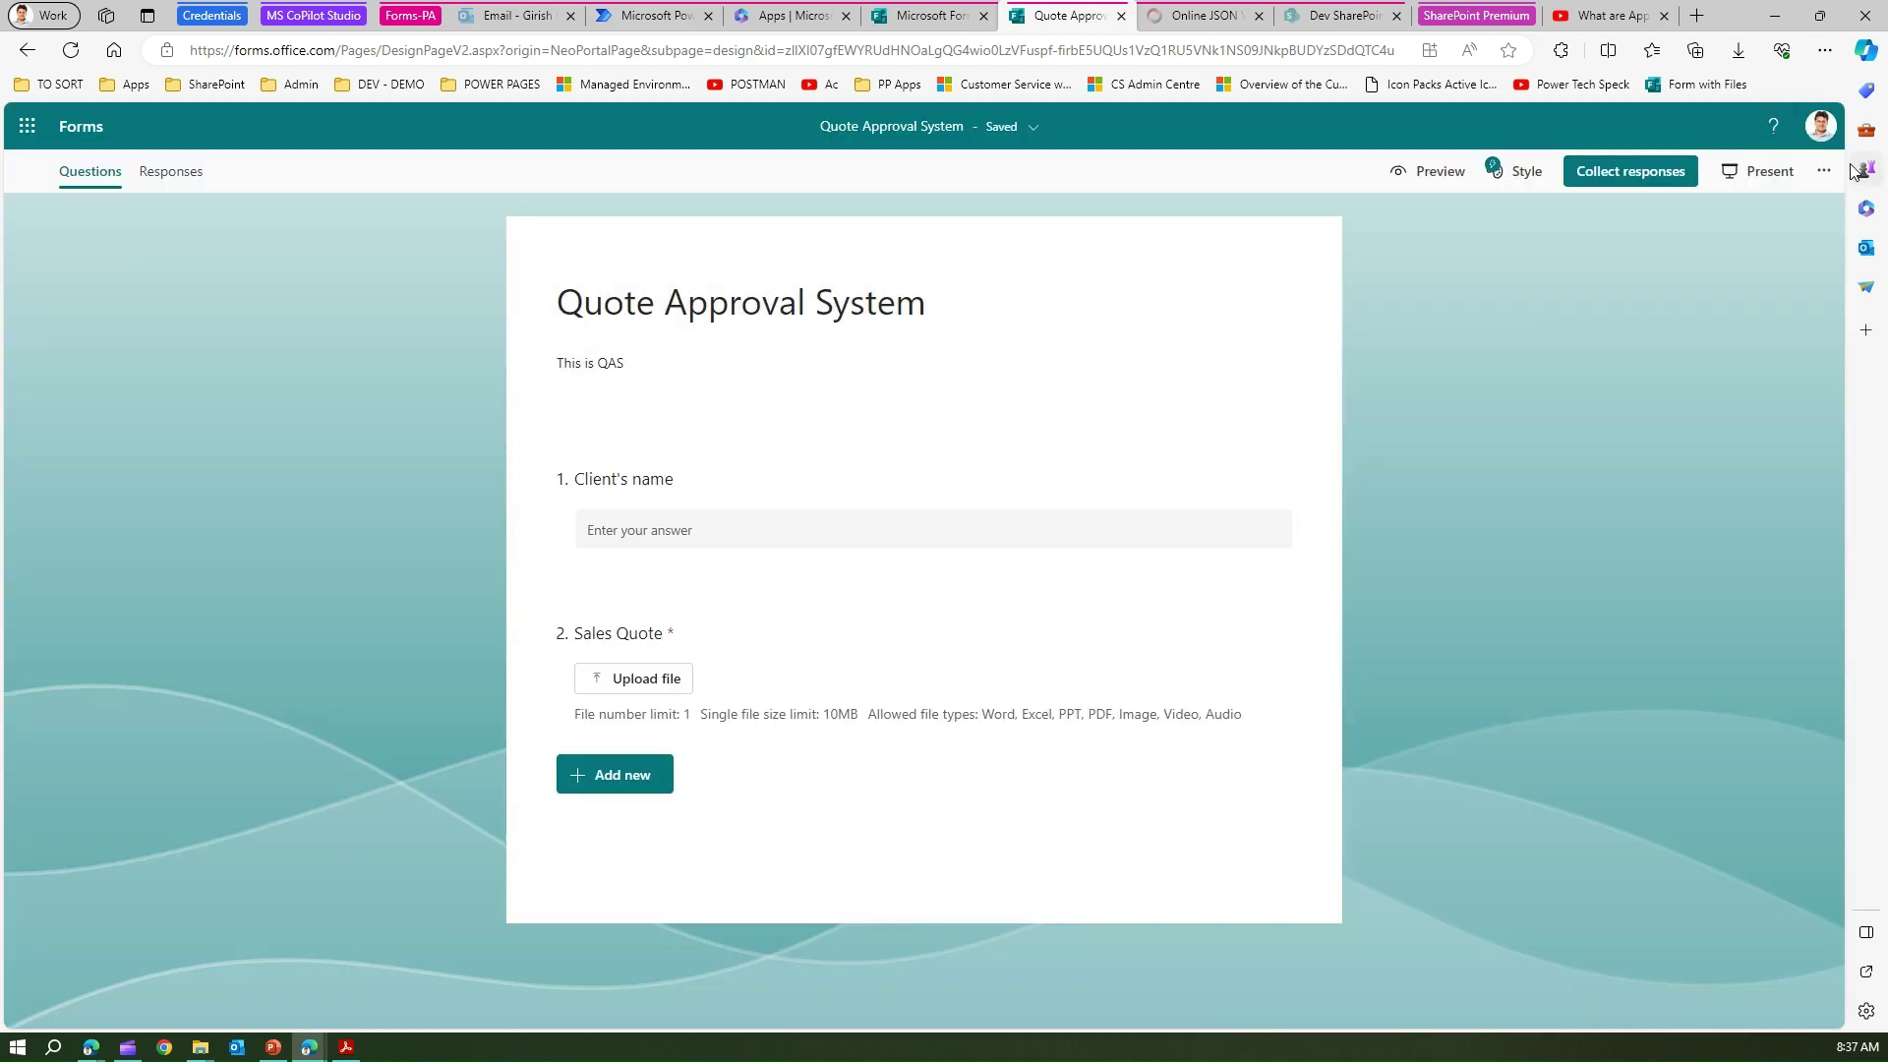
{"action": "left_click", "coordinate": [1824, 171]}
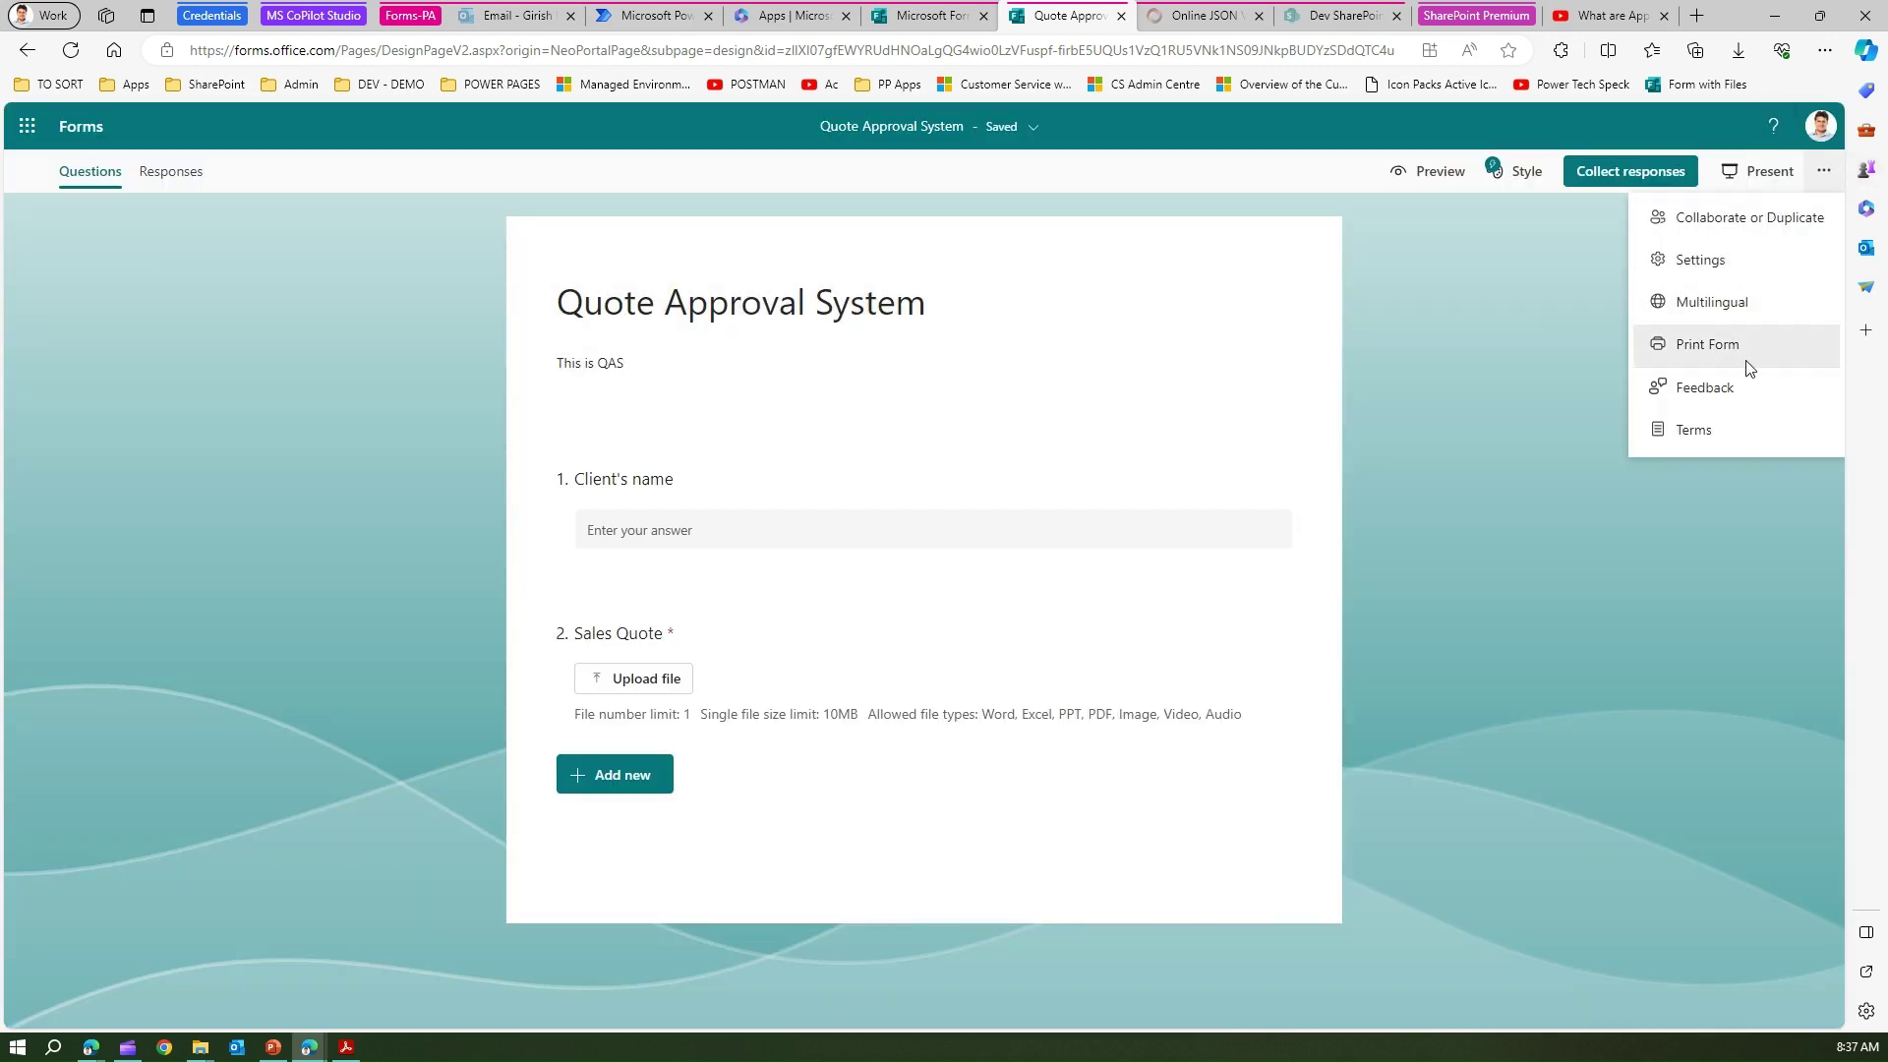
{"action": "left_click", "coordinate": [1707, 220]}
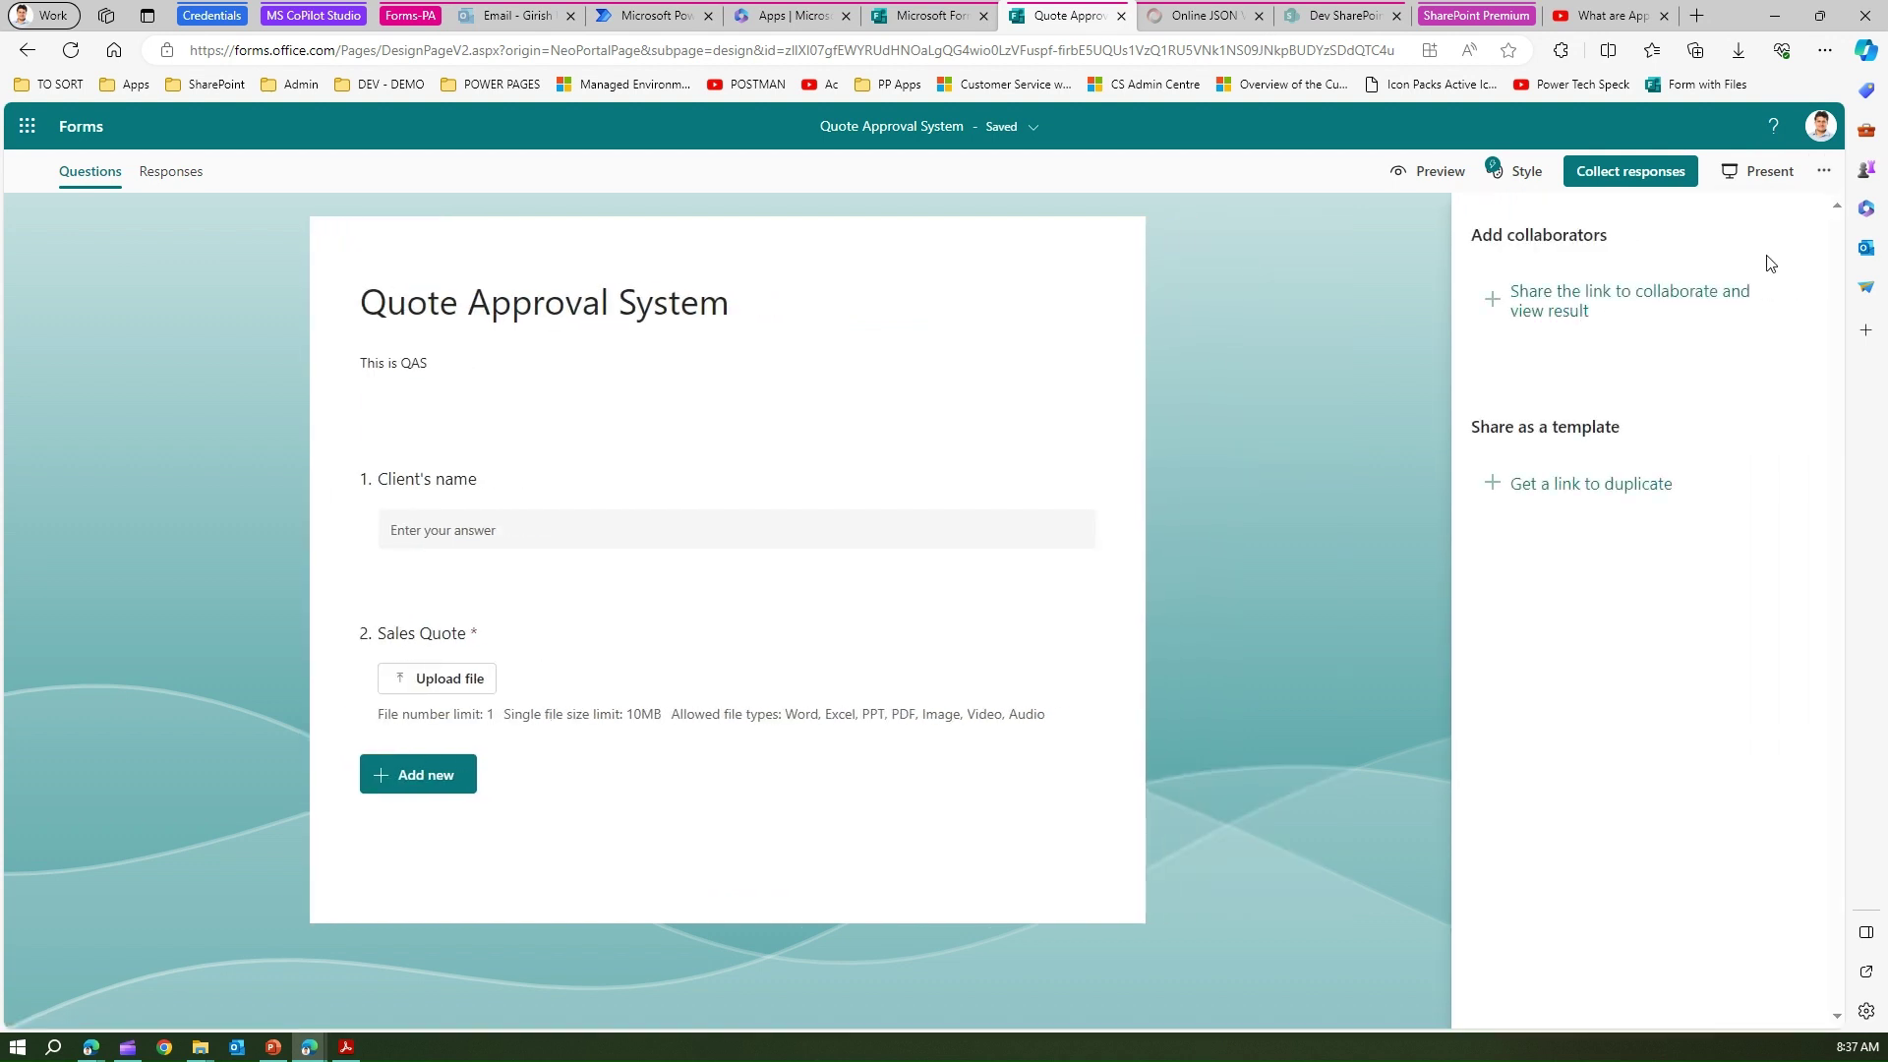
{"action": "left_click", "coordinate": [1428, 171]}
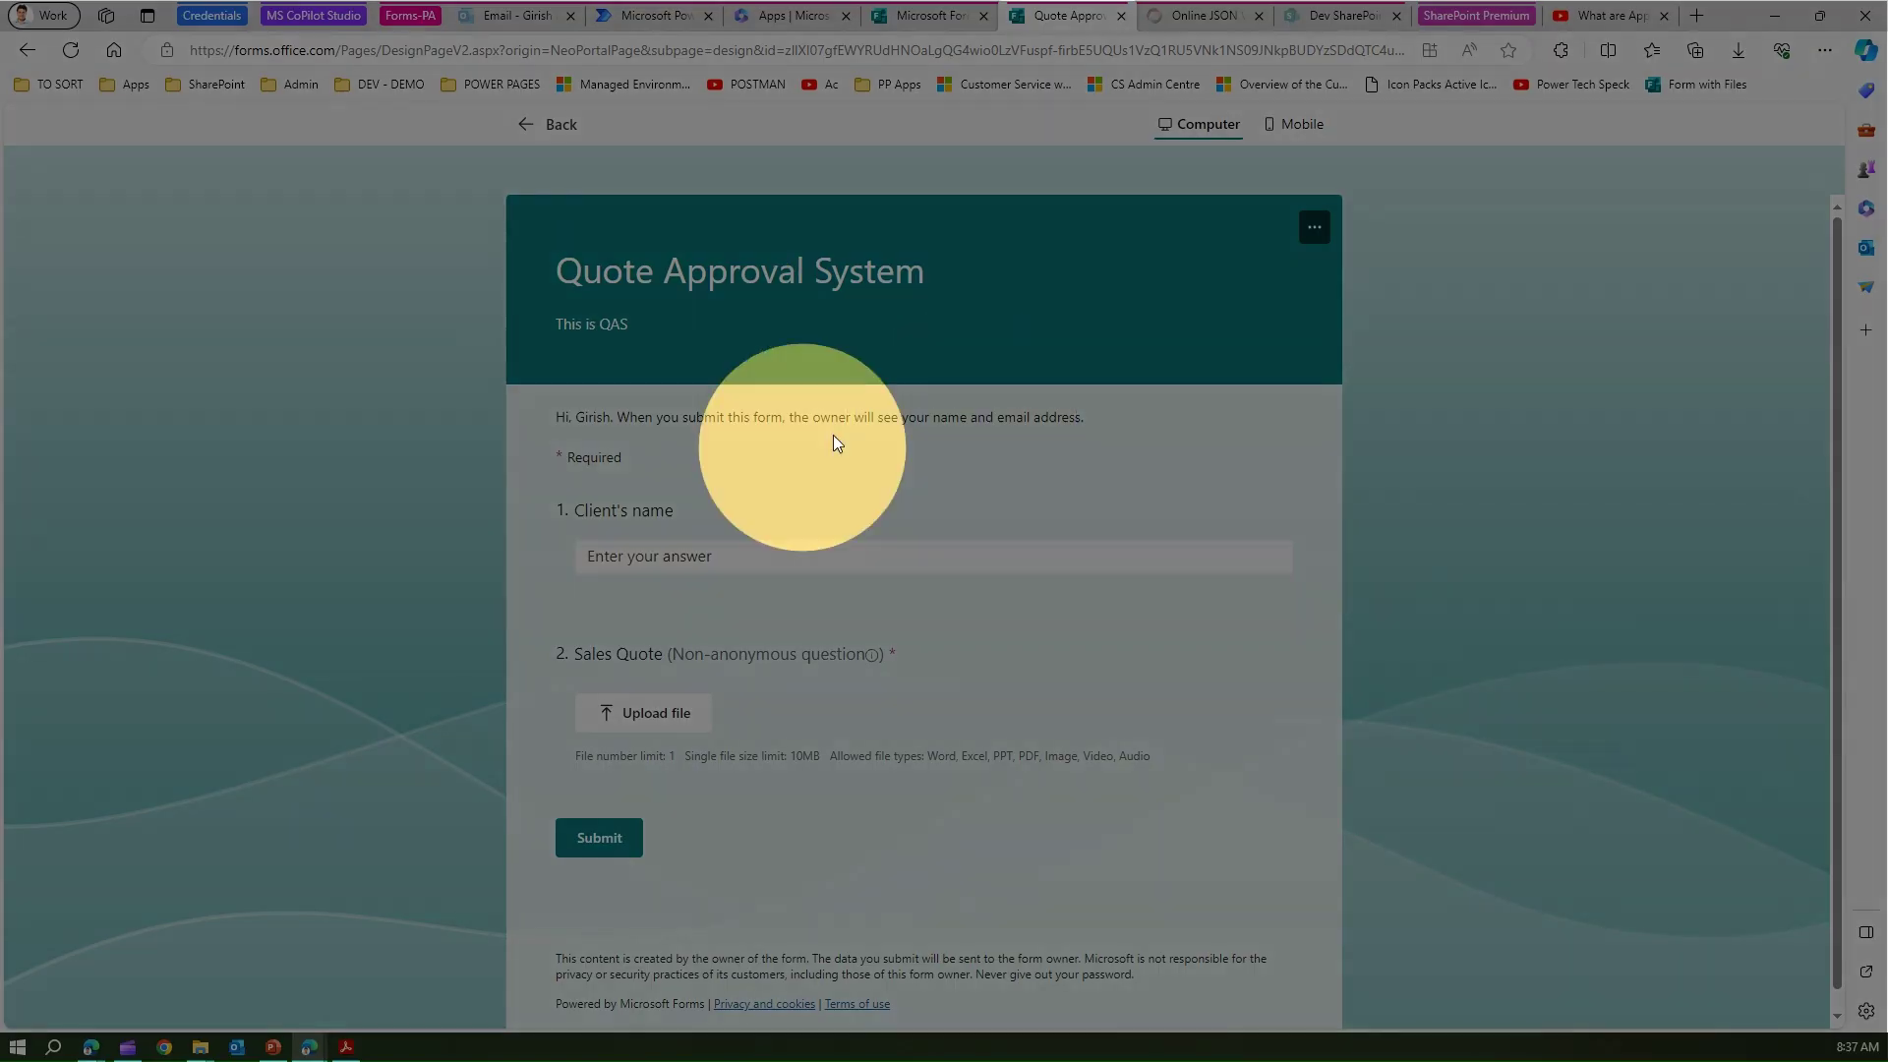
{"action": "scroll", "coordinate": [897, 641], "scroll_direction": "down", "scroll_amount": 1}
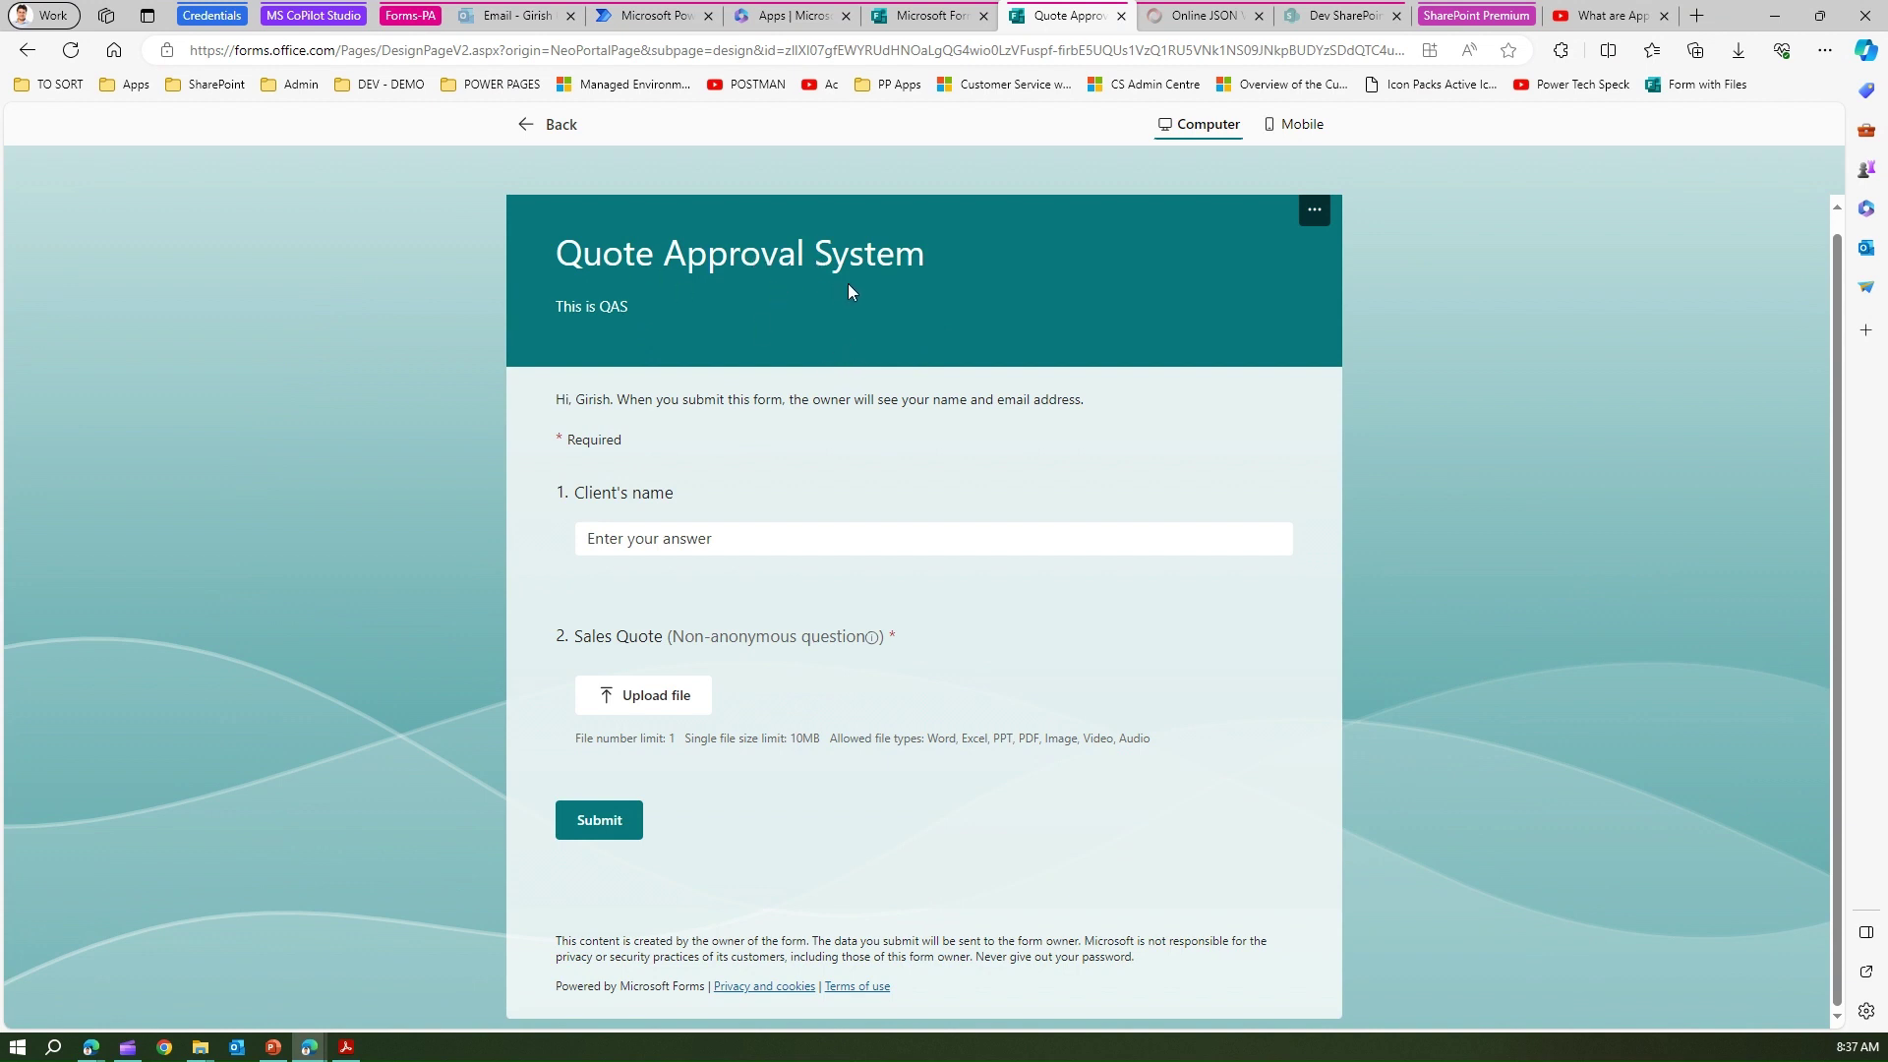
- From My flows in Power Automate, start a new Automated cloud flow
{"action": "left_click", "coordinate": [656, 17]}
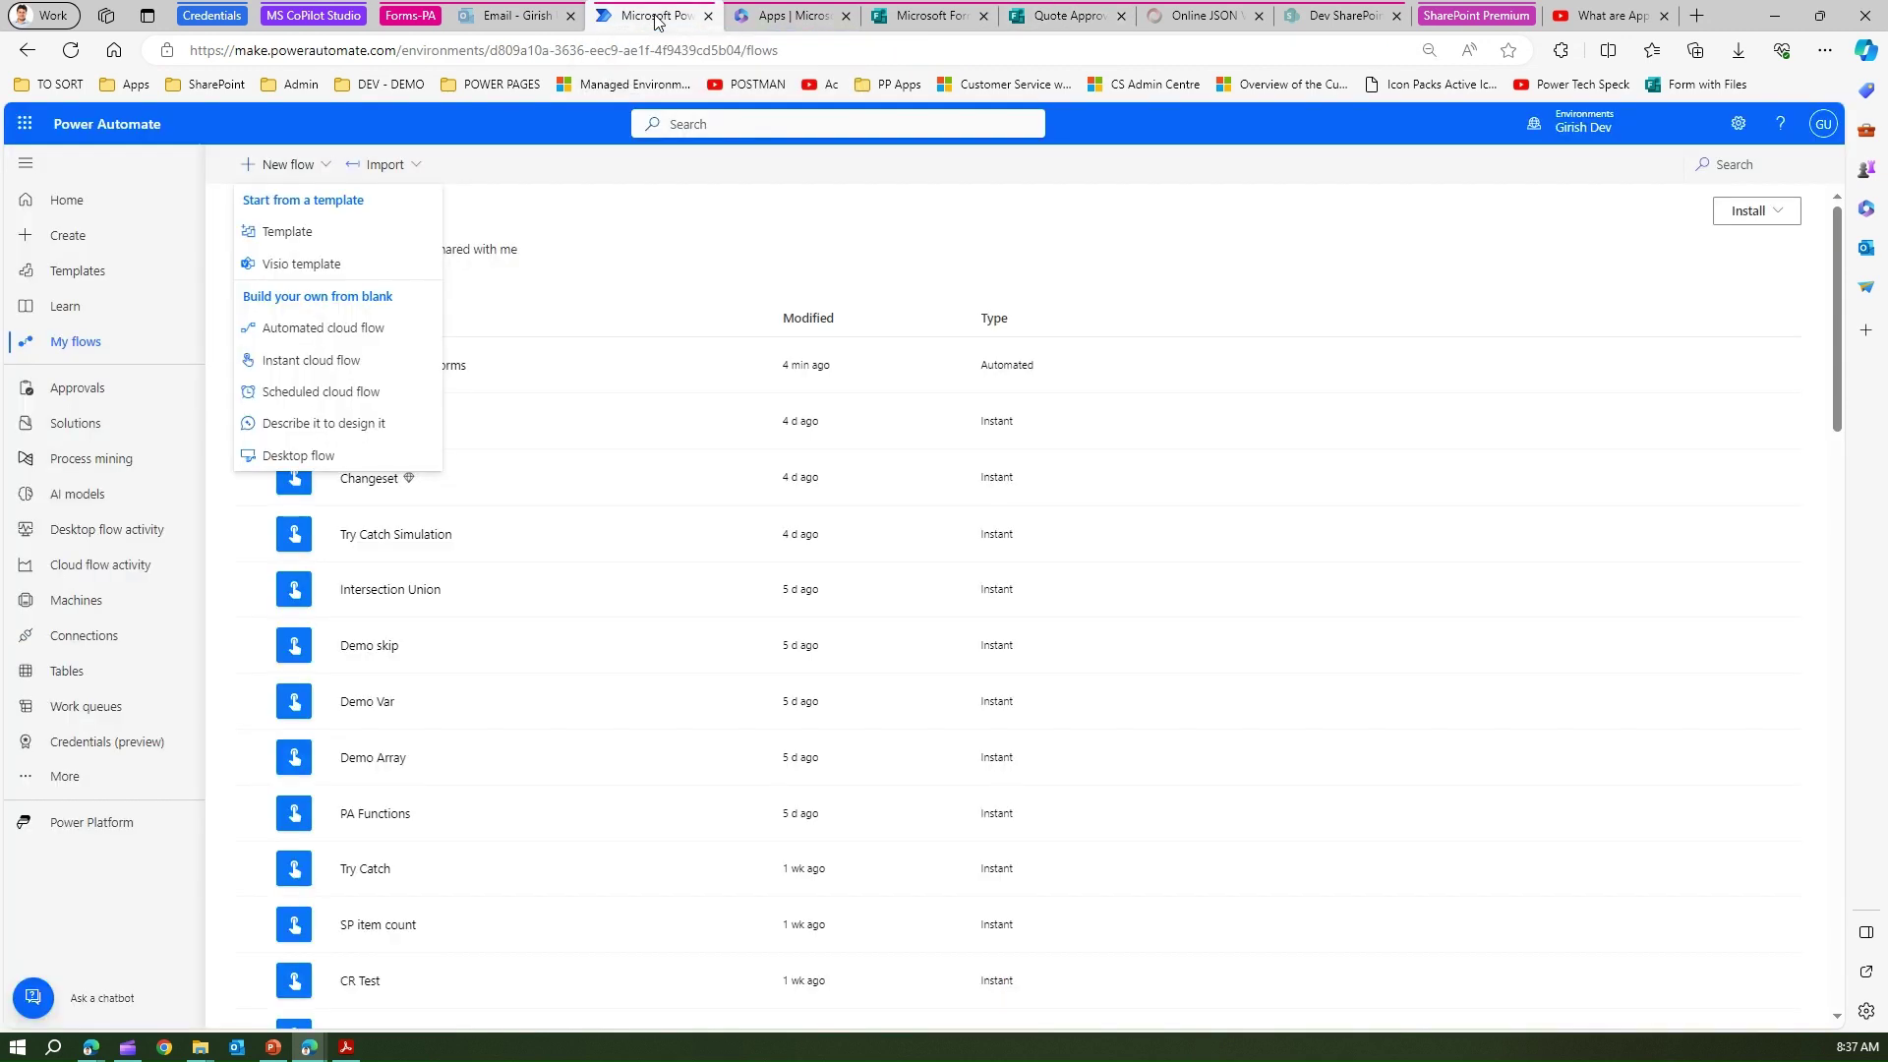
{"action": "left_click", "coordinate": [101, 356]}
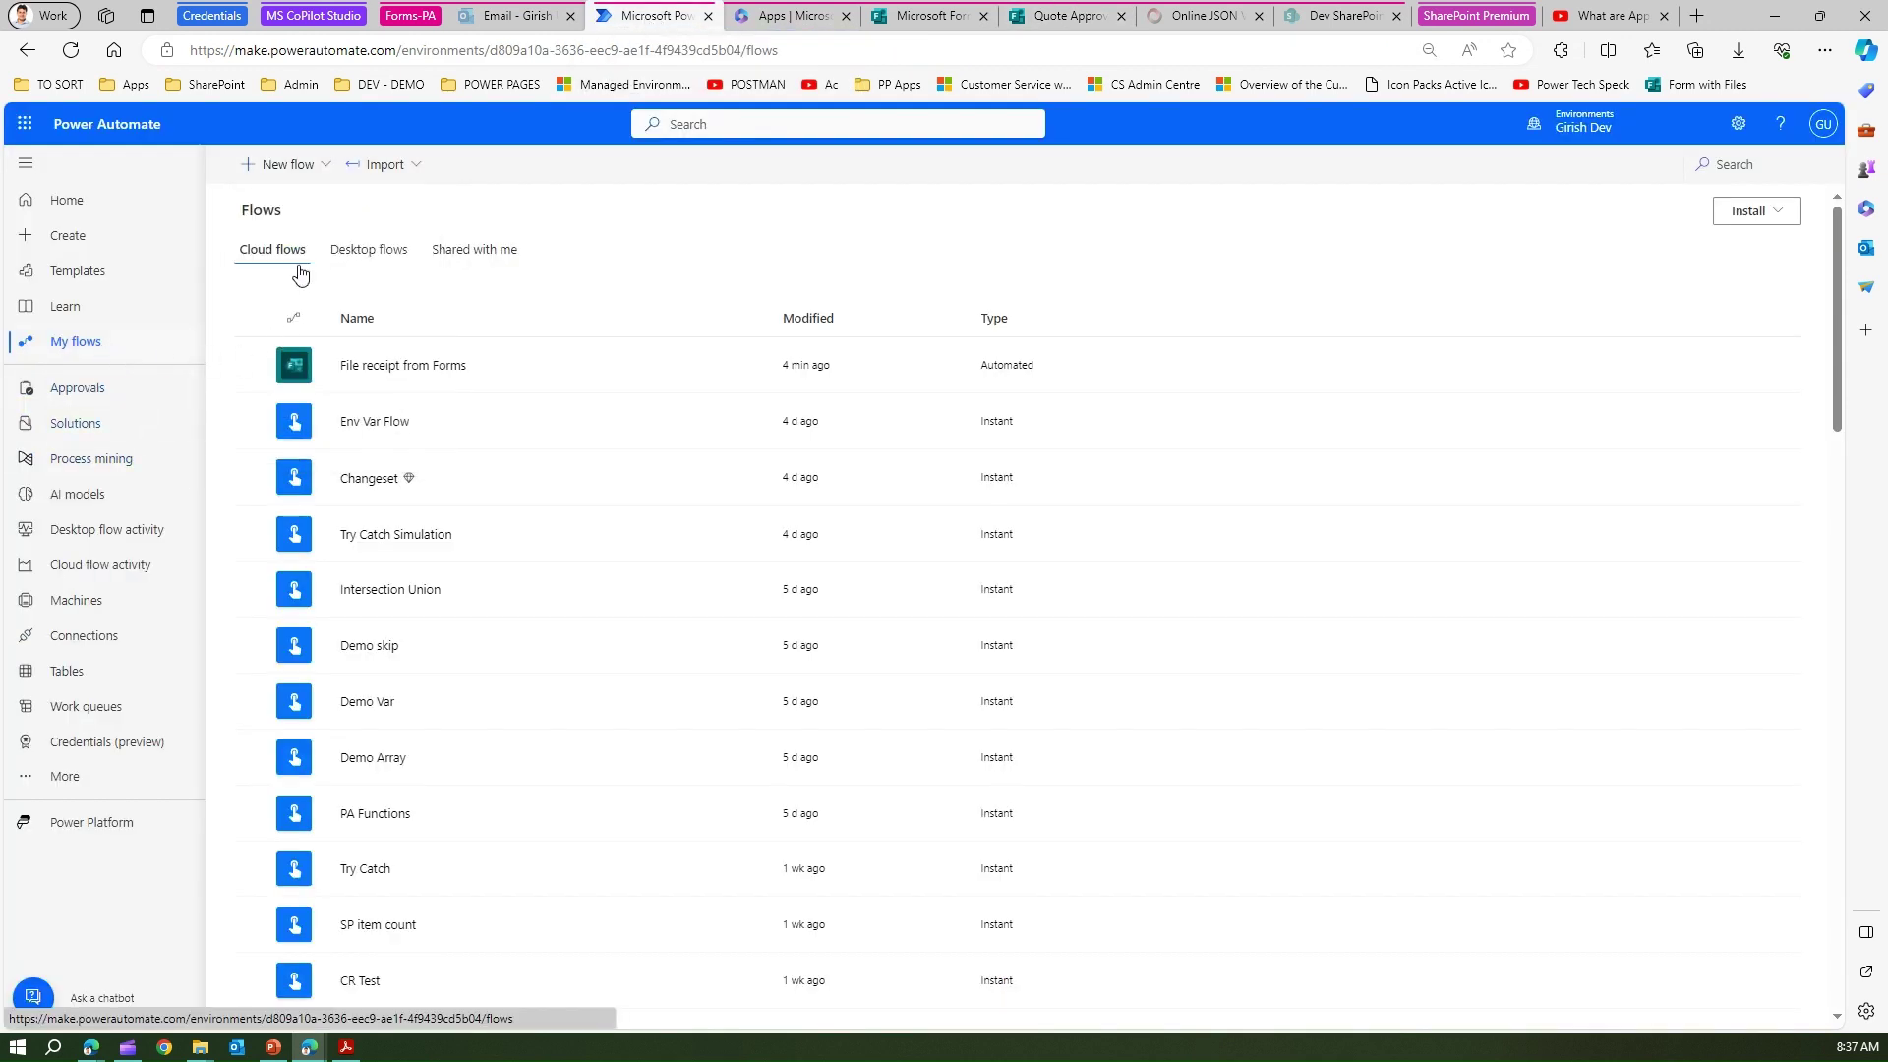
{"action": "left_click", "coordinate": [321, 169]}
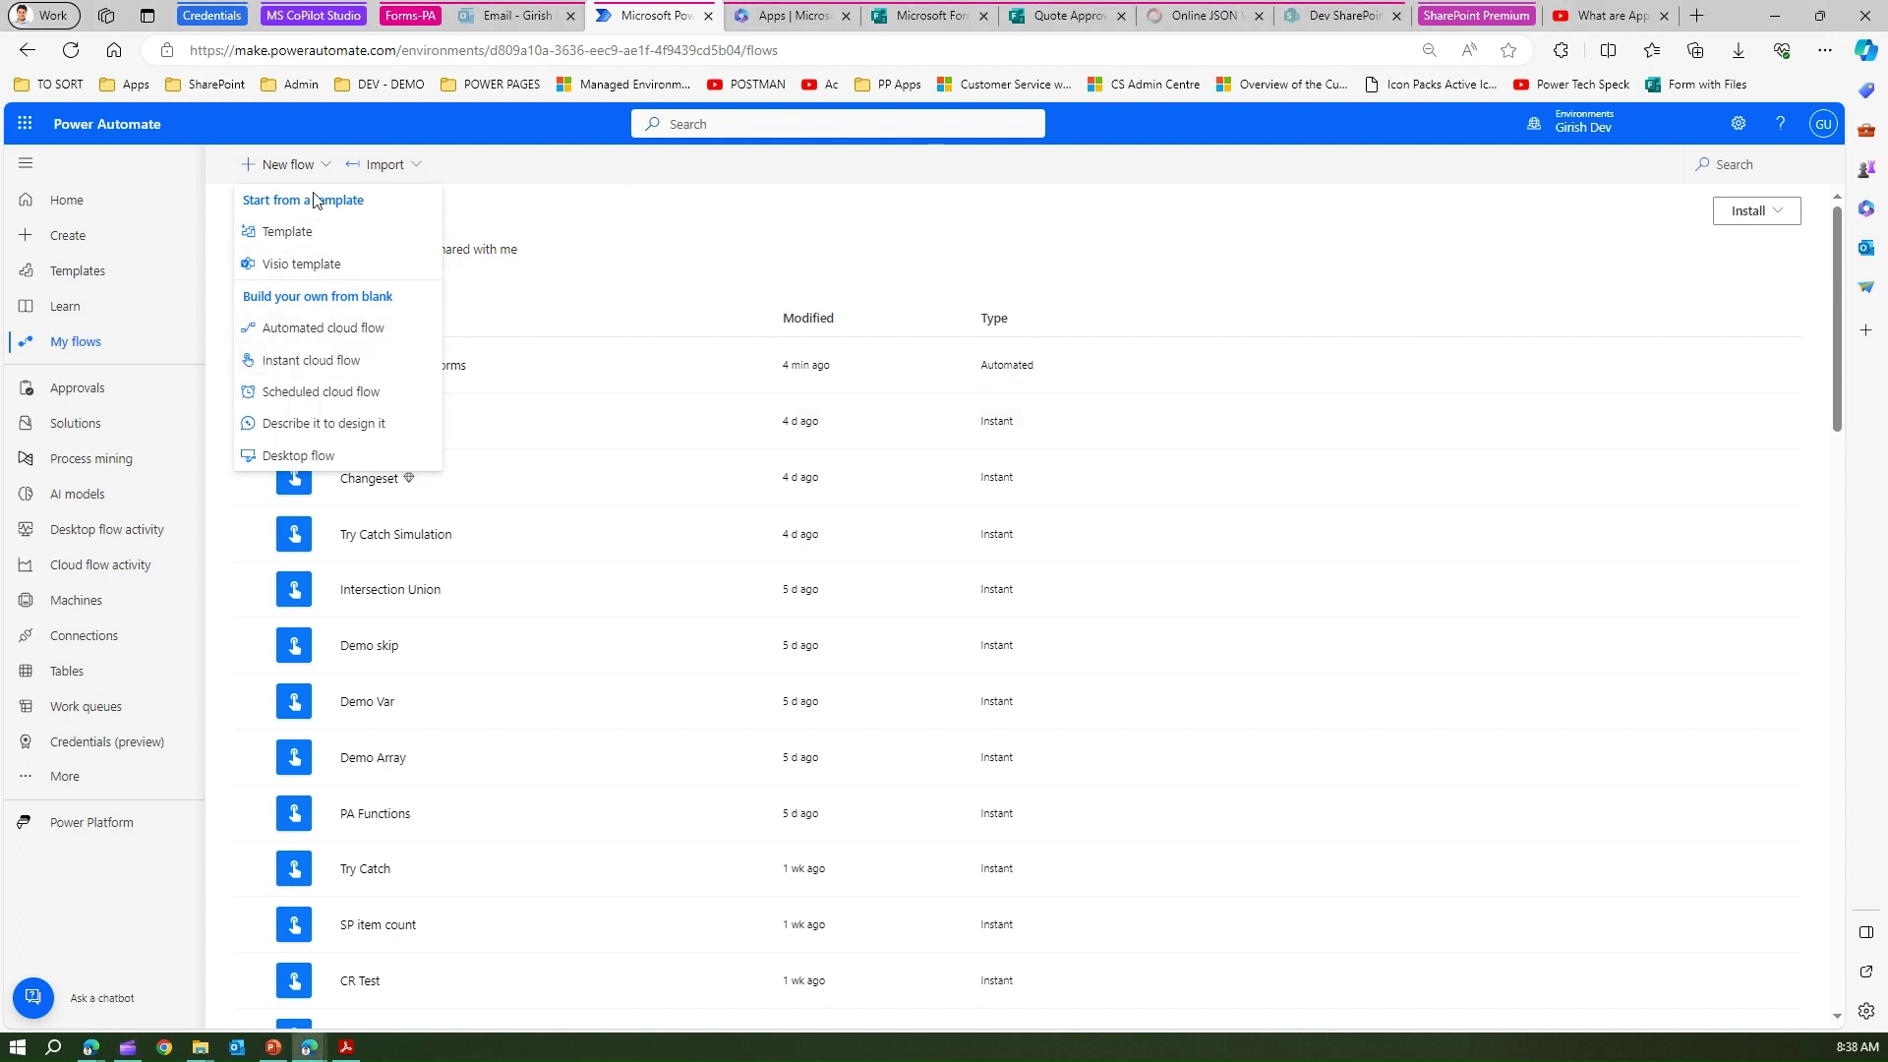
{"action": "left_click", "coordinate": [371, 331]}
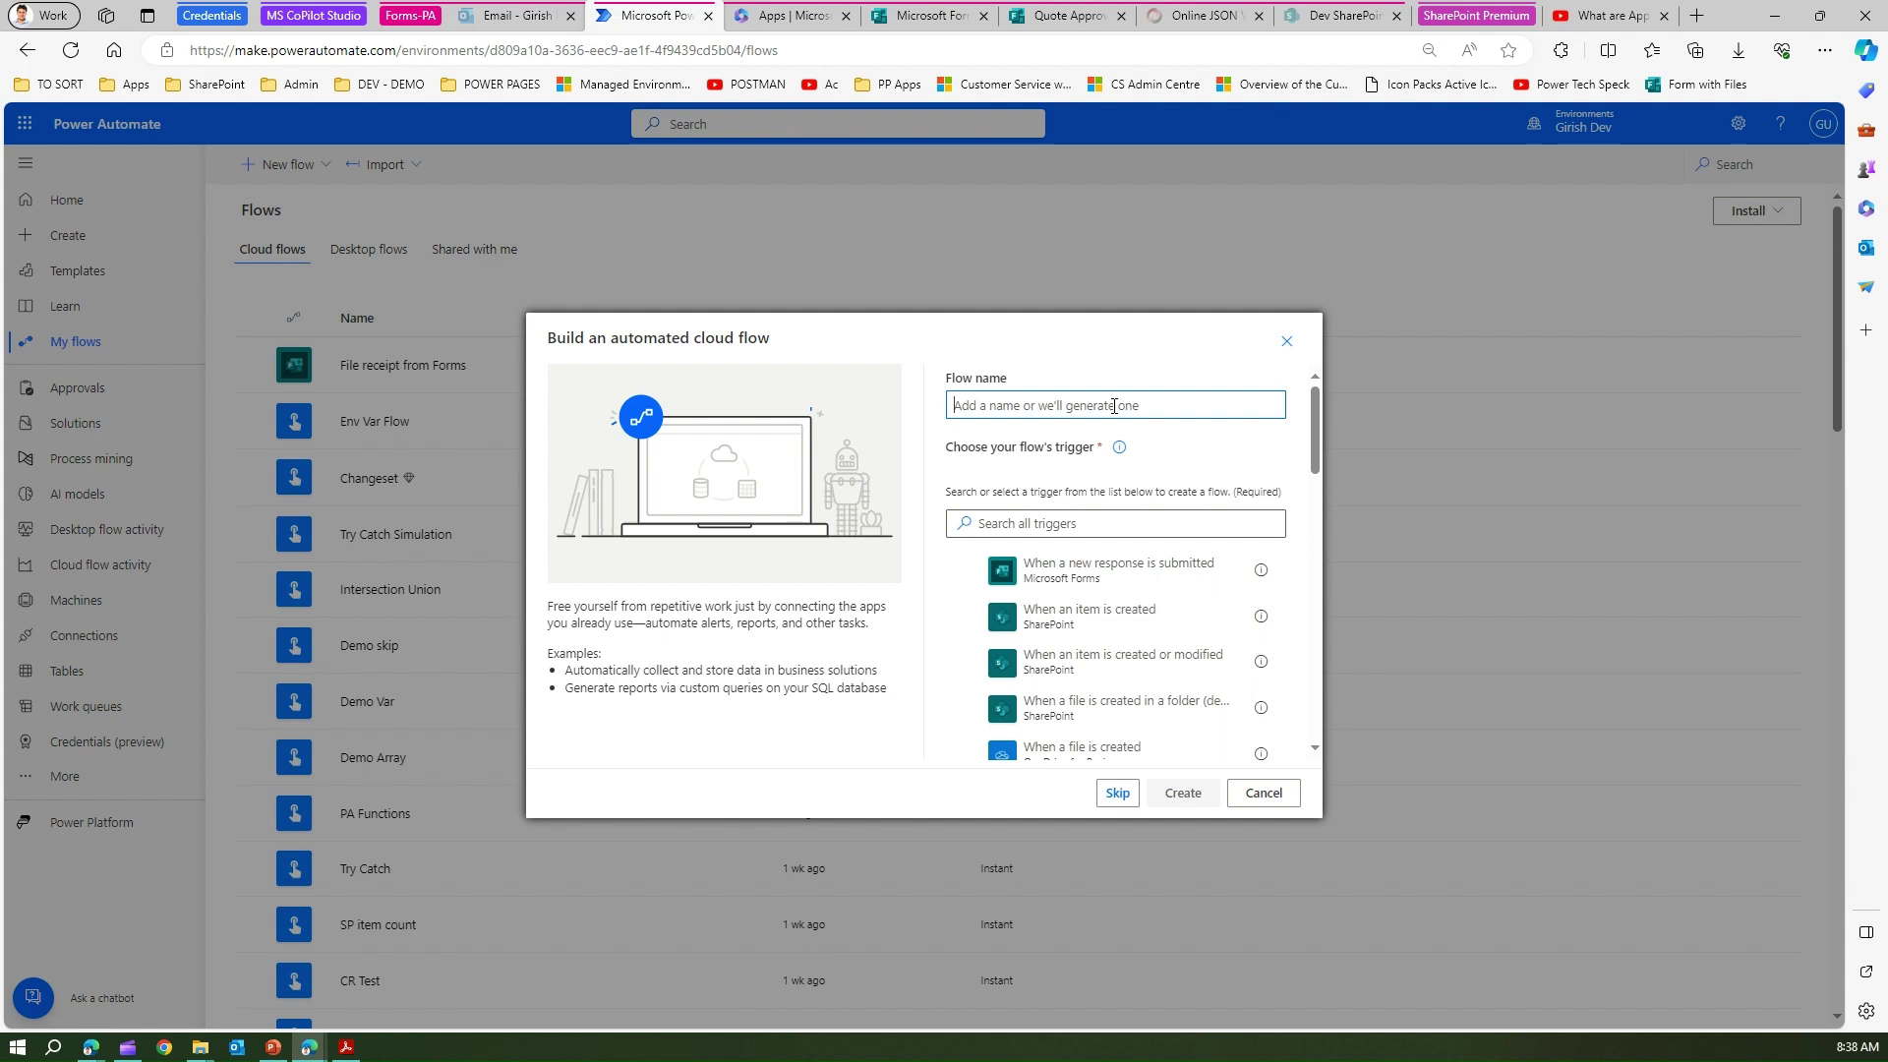
- Create 'Sales Quote Approval Flow' with the Forms 'When a new response is submitted' trigger
{"action": "type", "text": "Sales Quote Approval Flow"}
{"action": "left_click", "coordinate": [1089, 528]}
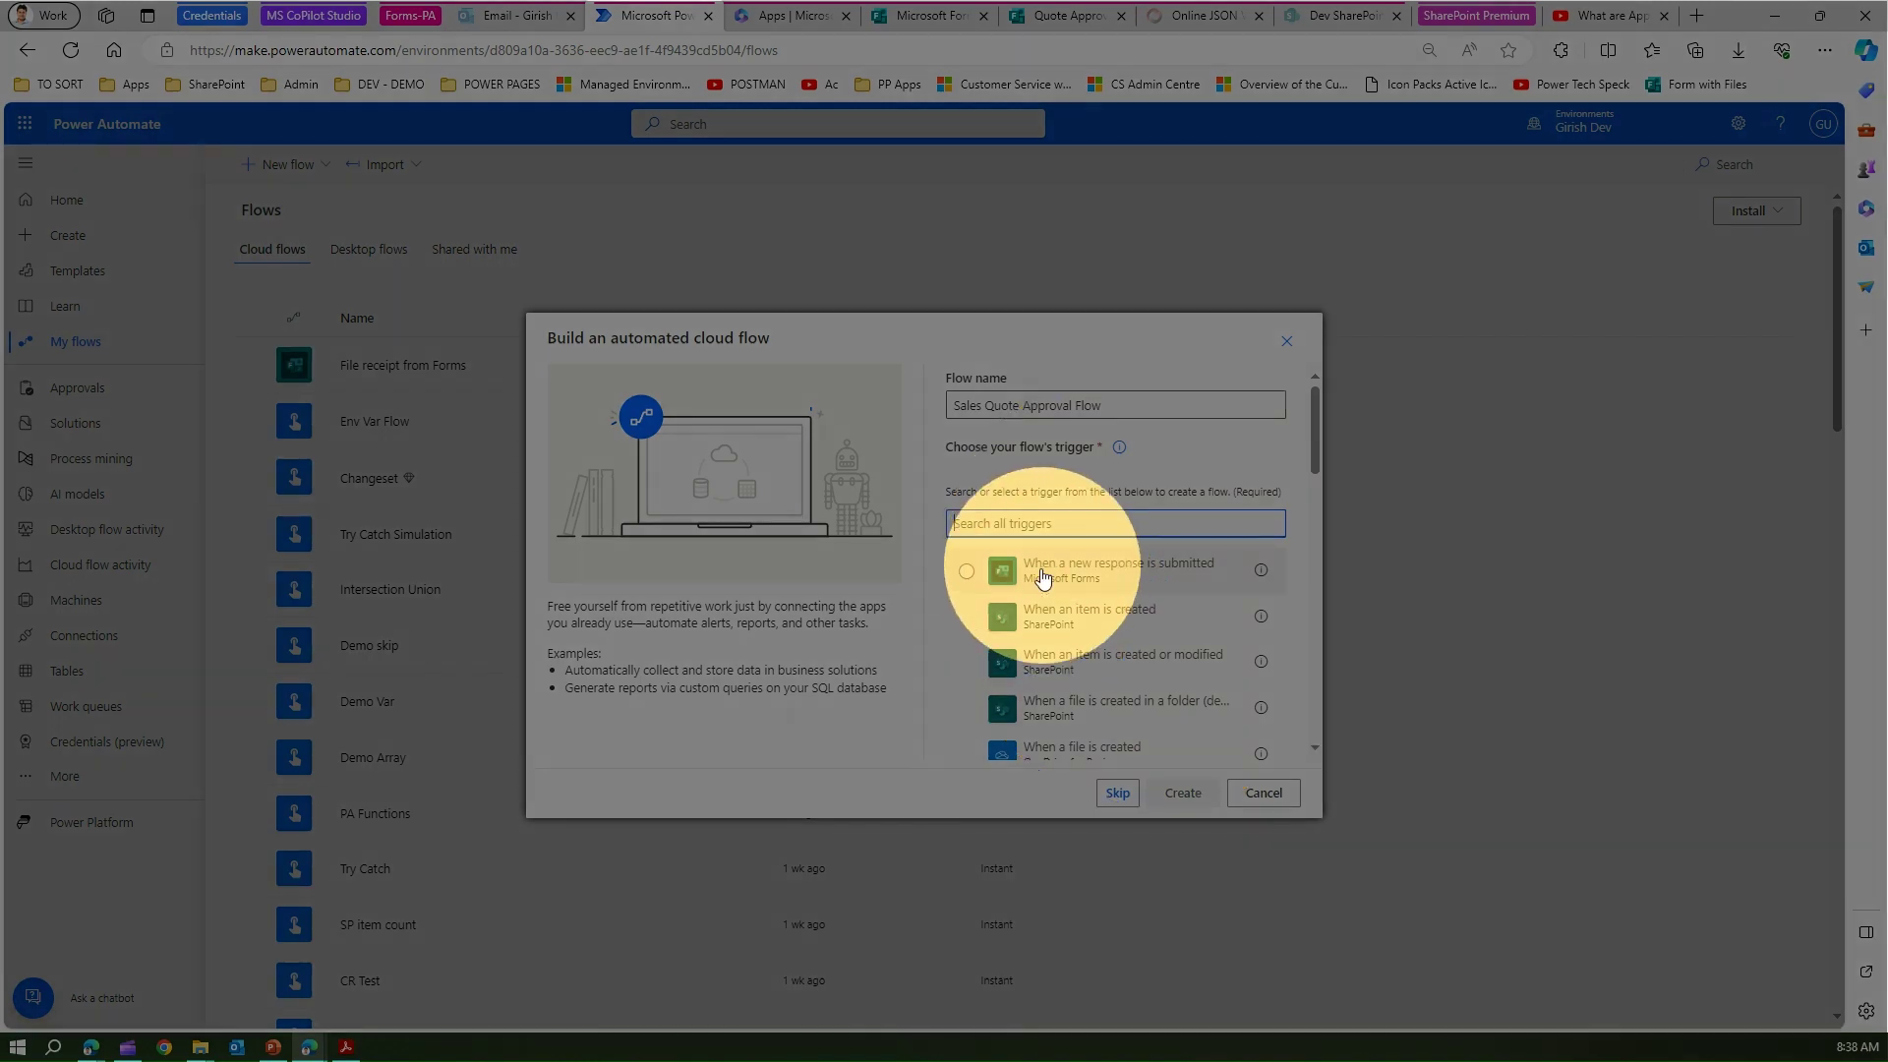
{"action": "left_click", "coordinate": [966, 572]}
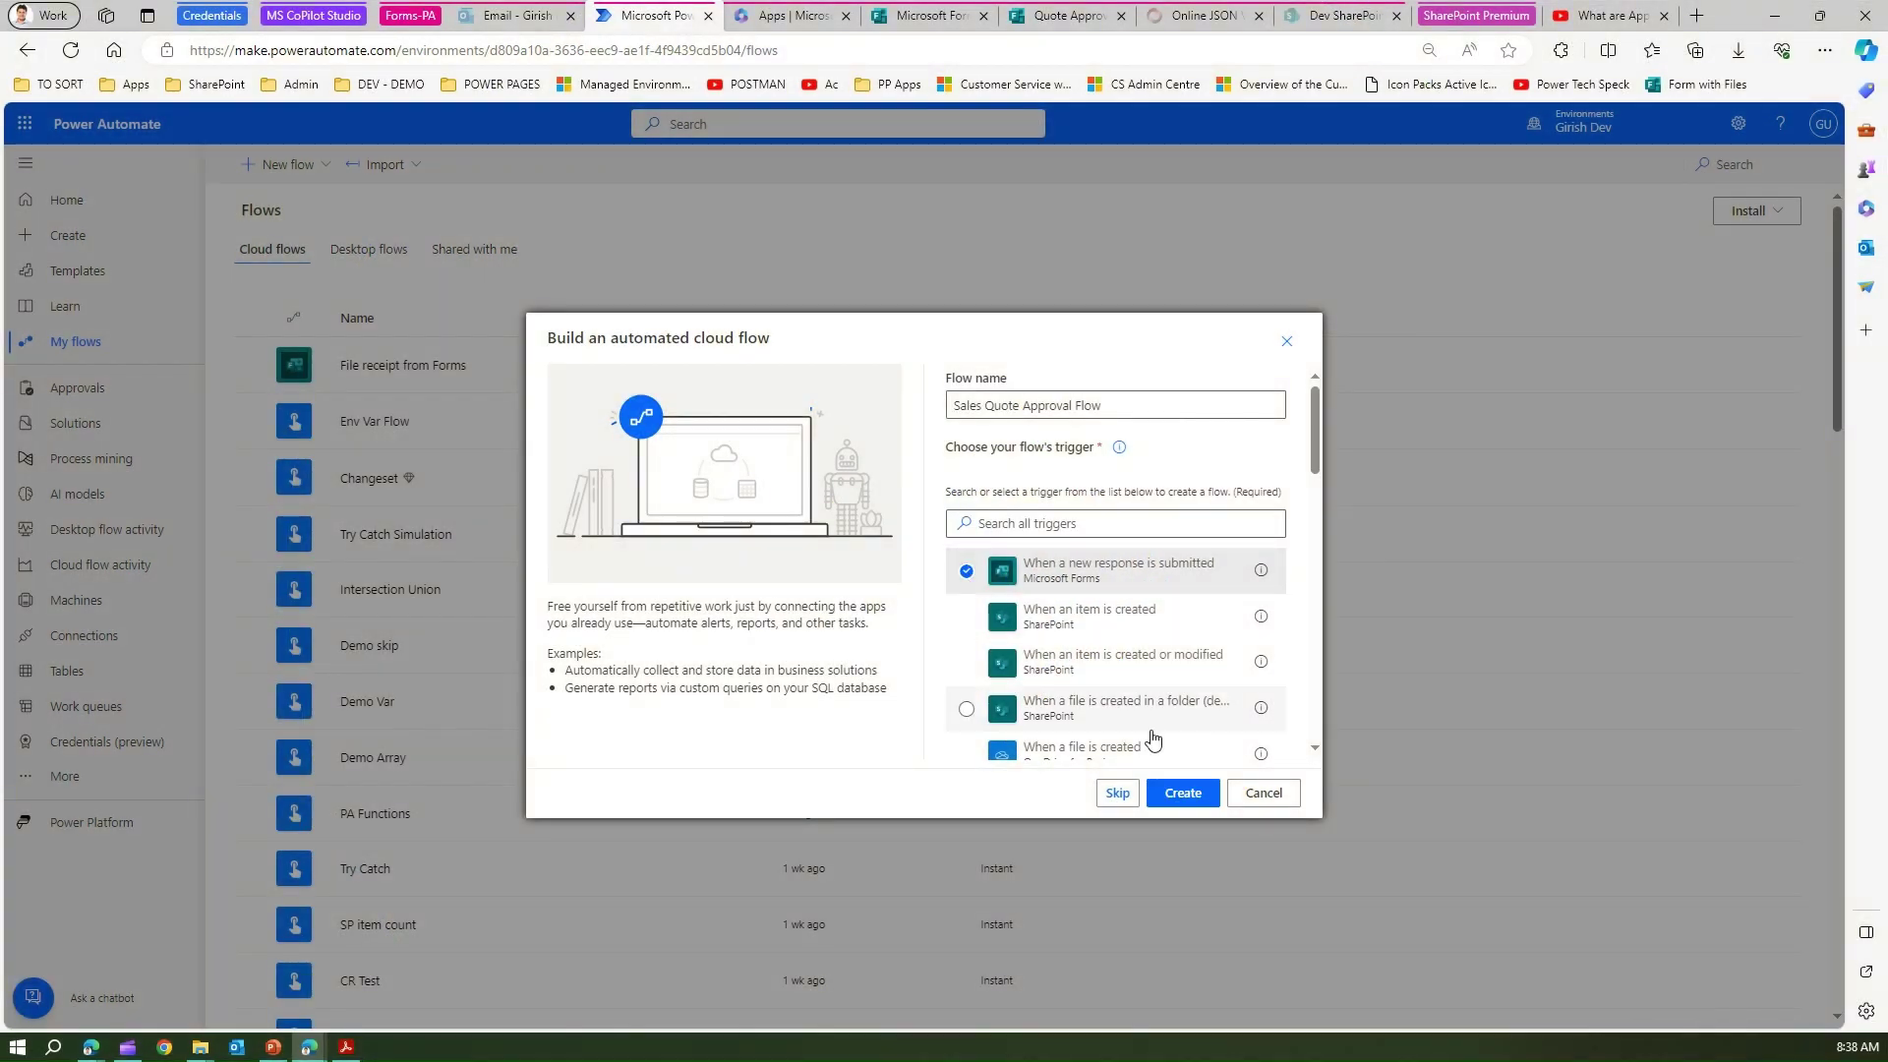
{"action": "left_click", "coordinate": [1185, 796]}
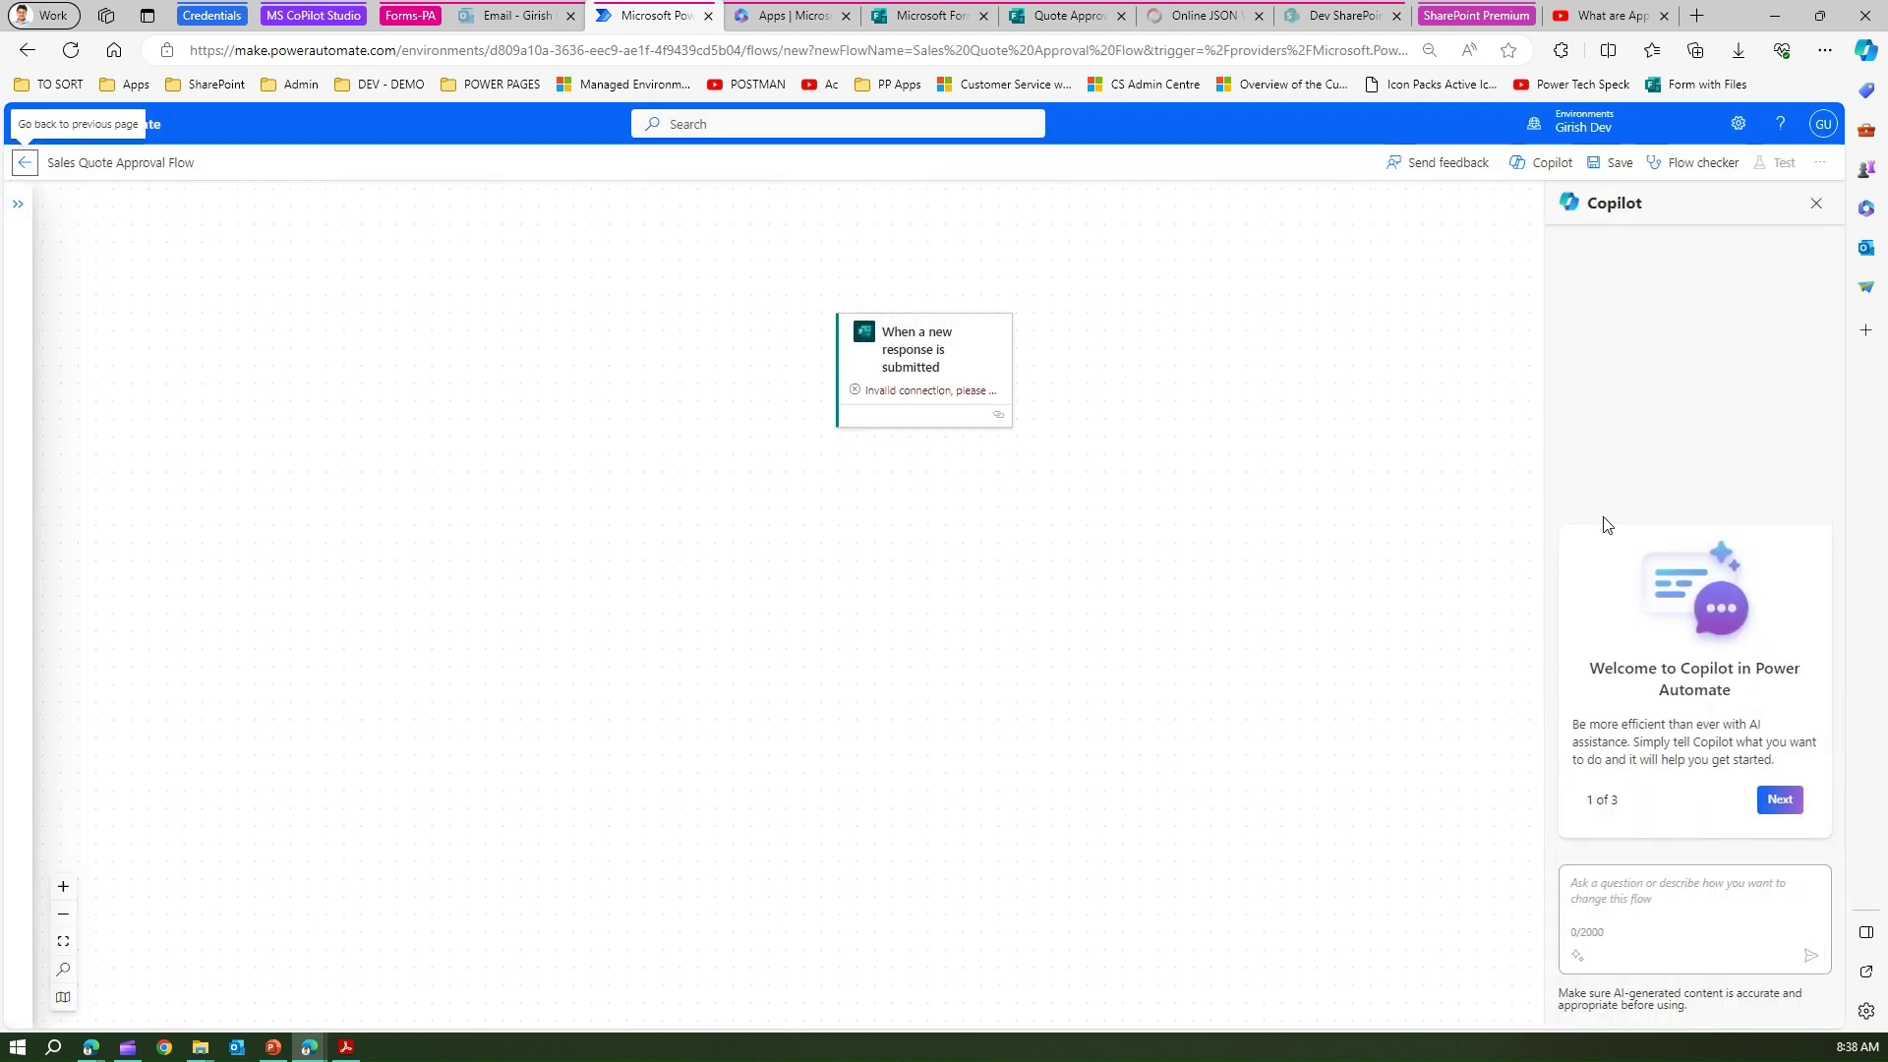
- Close Copilot, switch to the classic designer and zoom the page to 110%
{"action": "left_click", "coordinate": [1816, 207]}
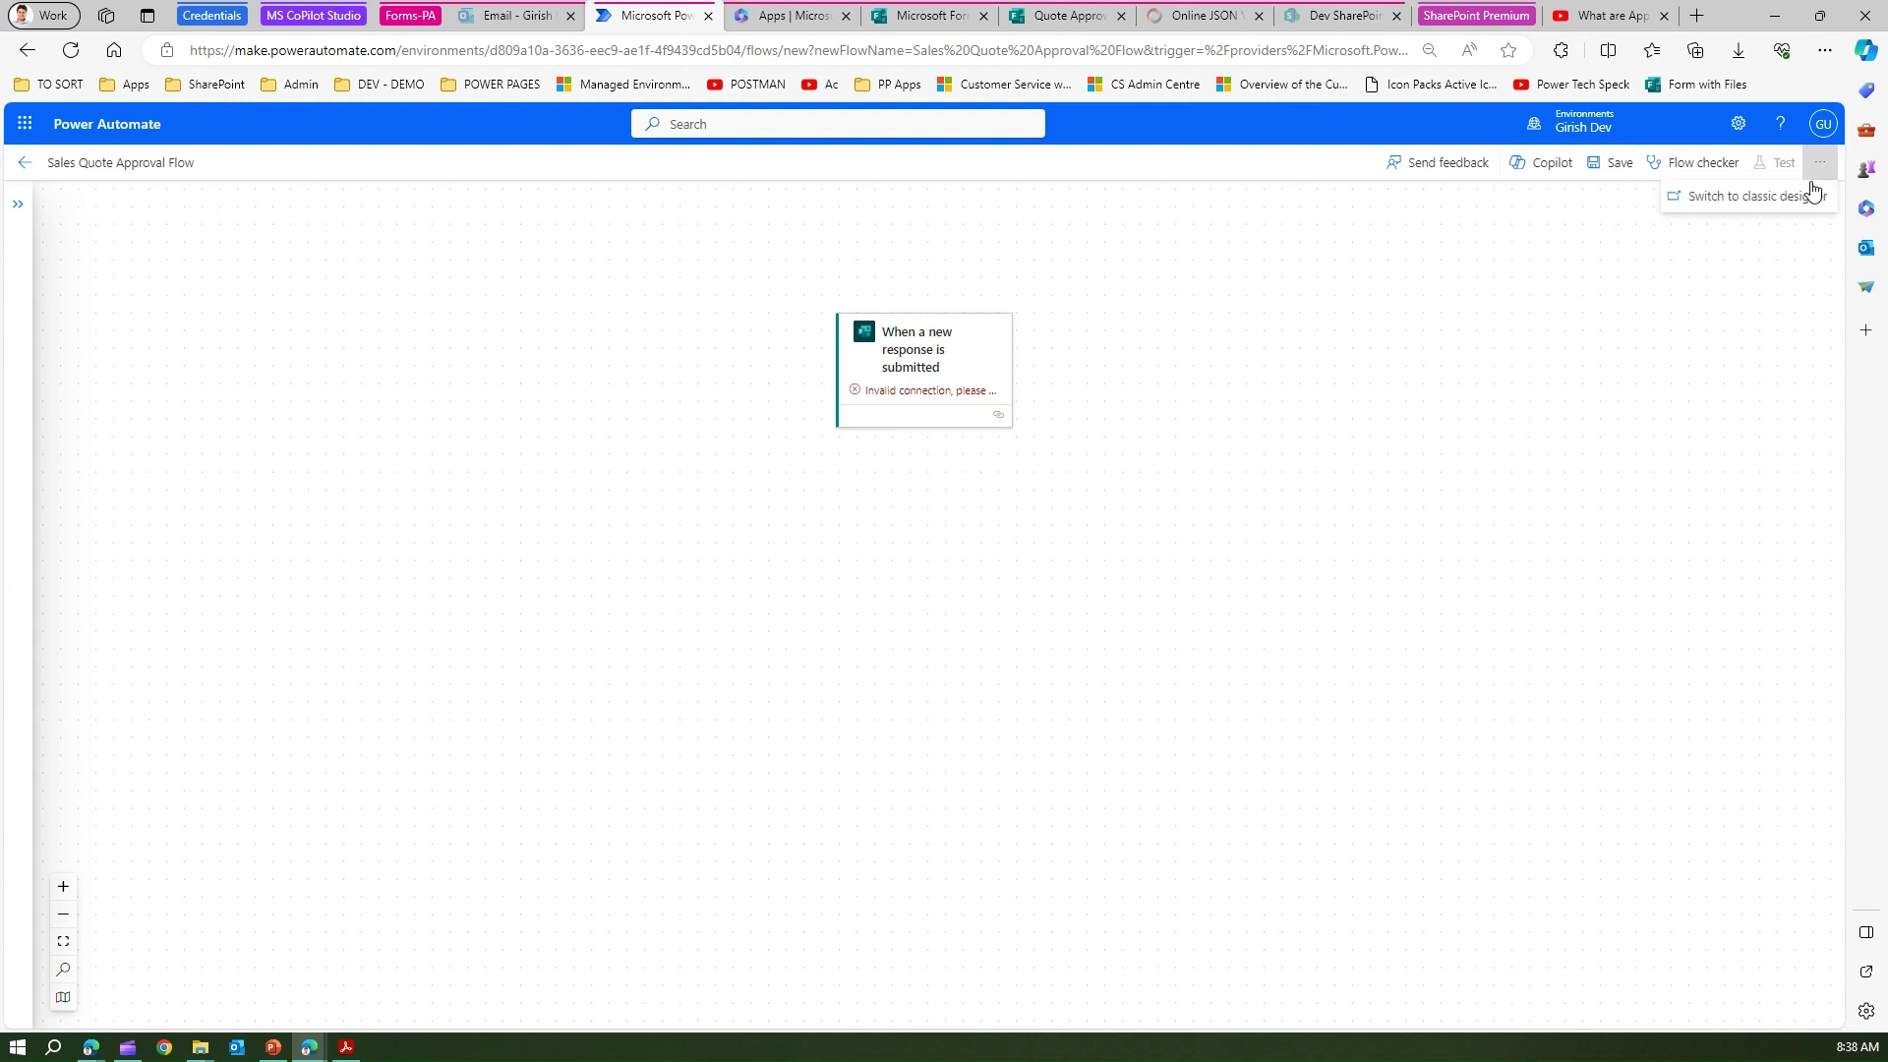
{"action": "left_click", "coordinate": [1820, 169]}
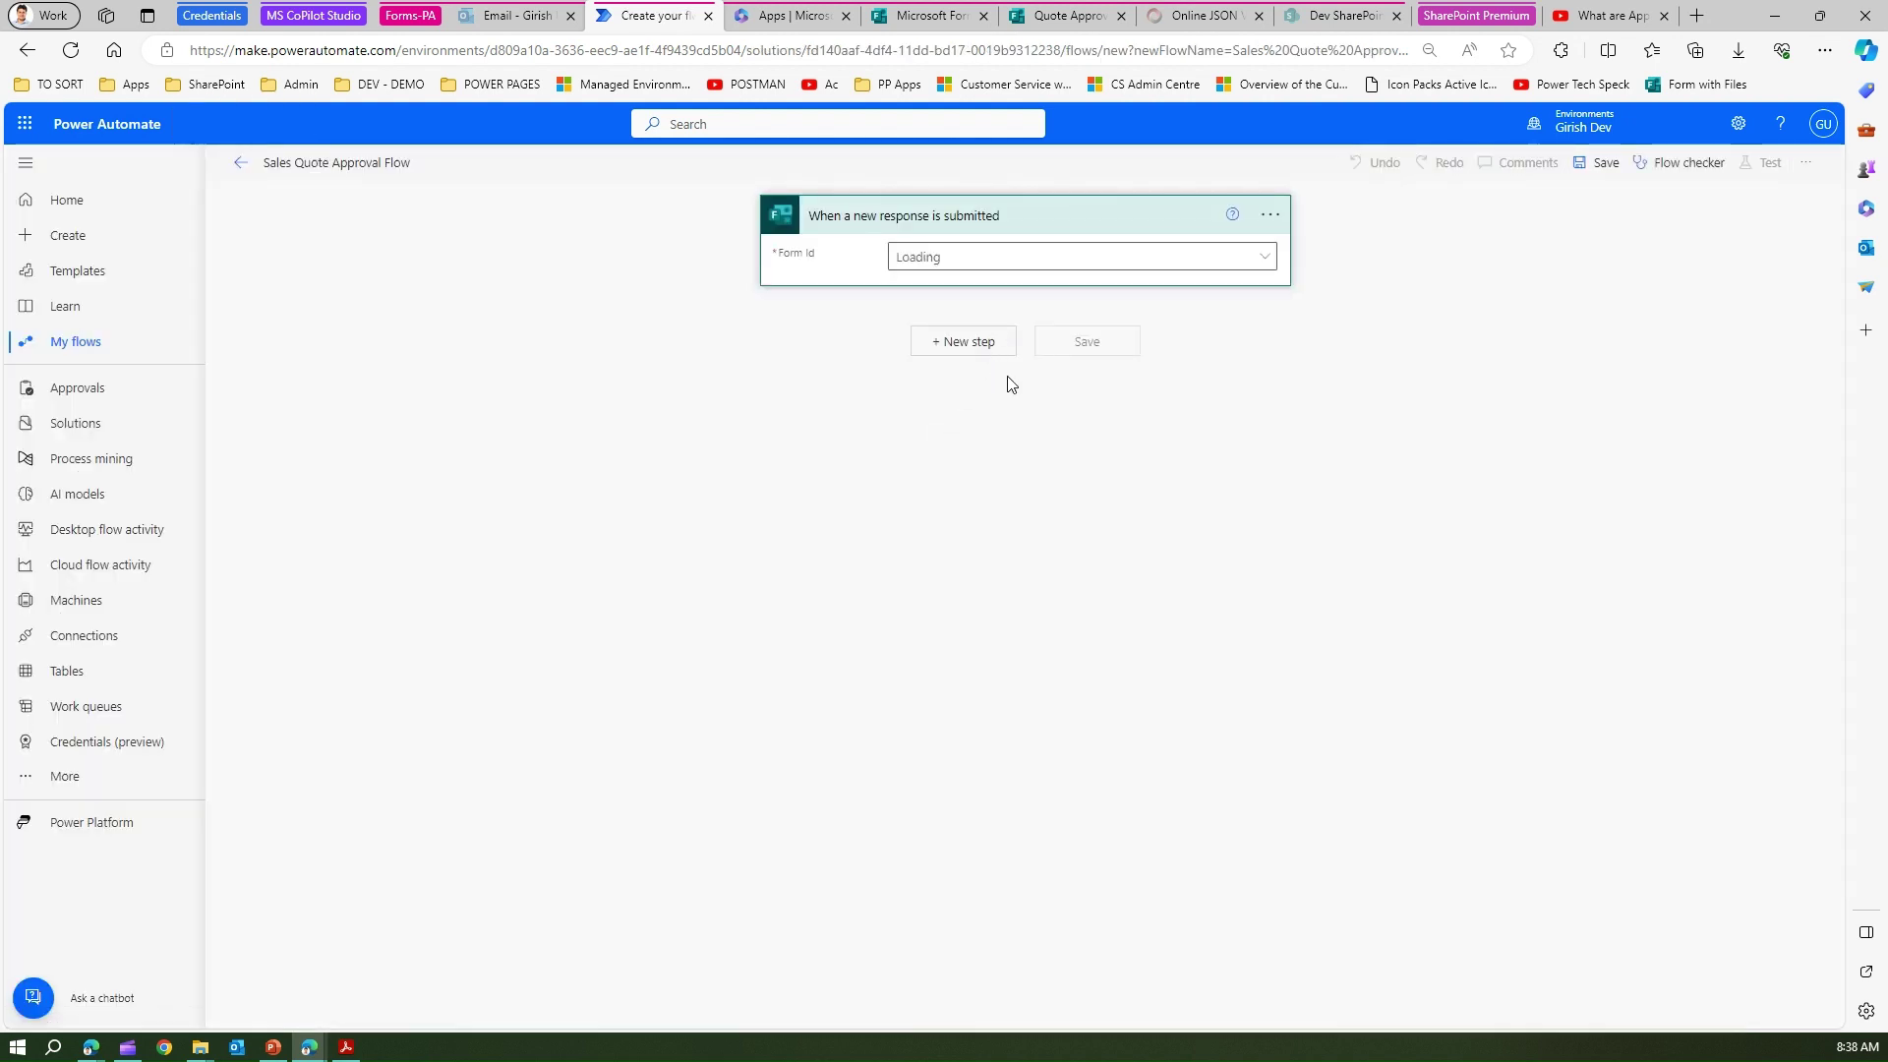
{"action": "key", "text": "ctrl+plus"}
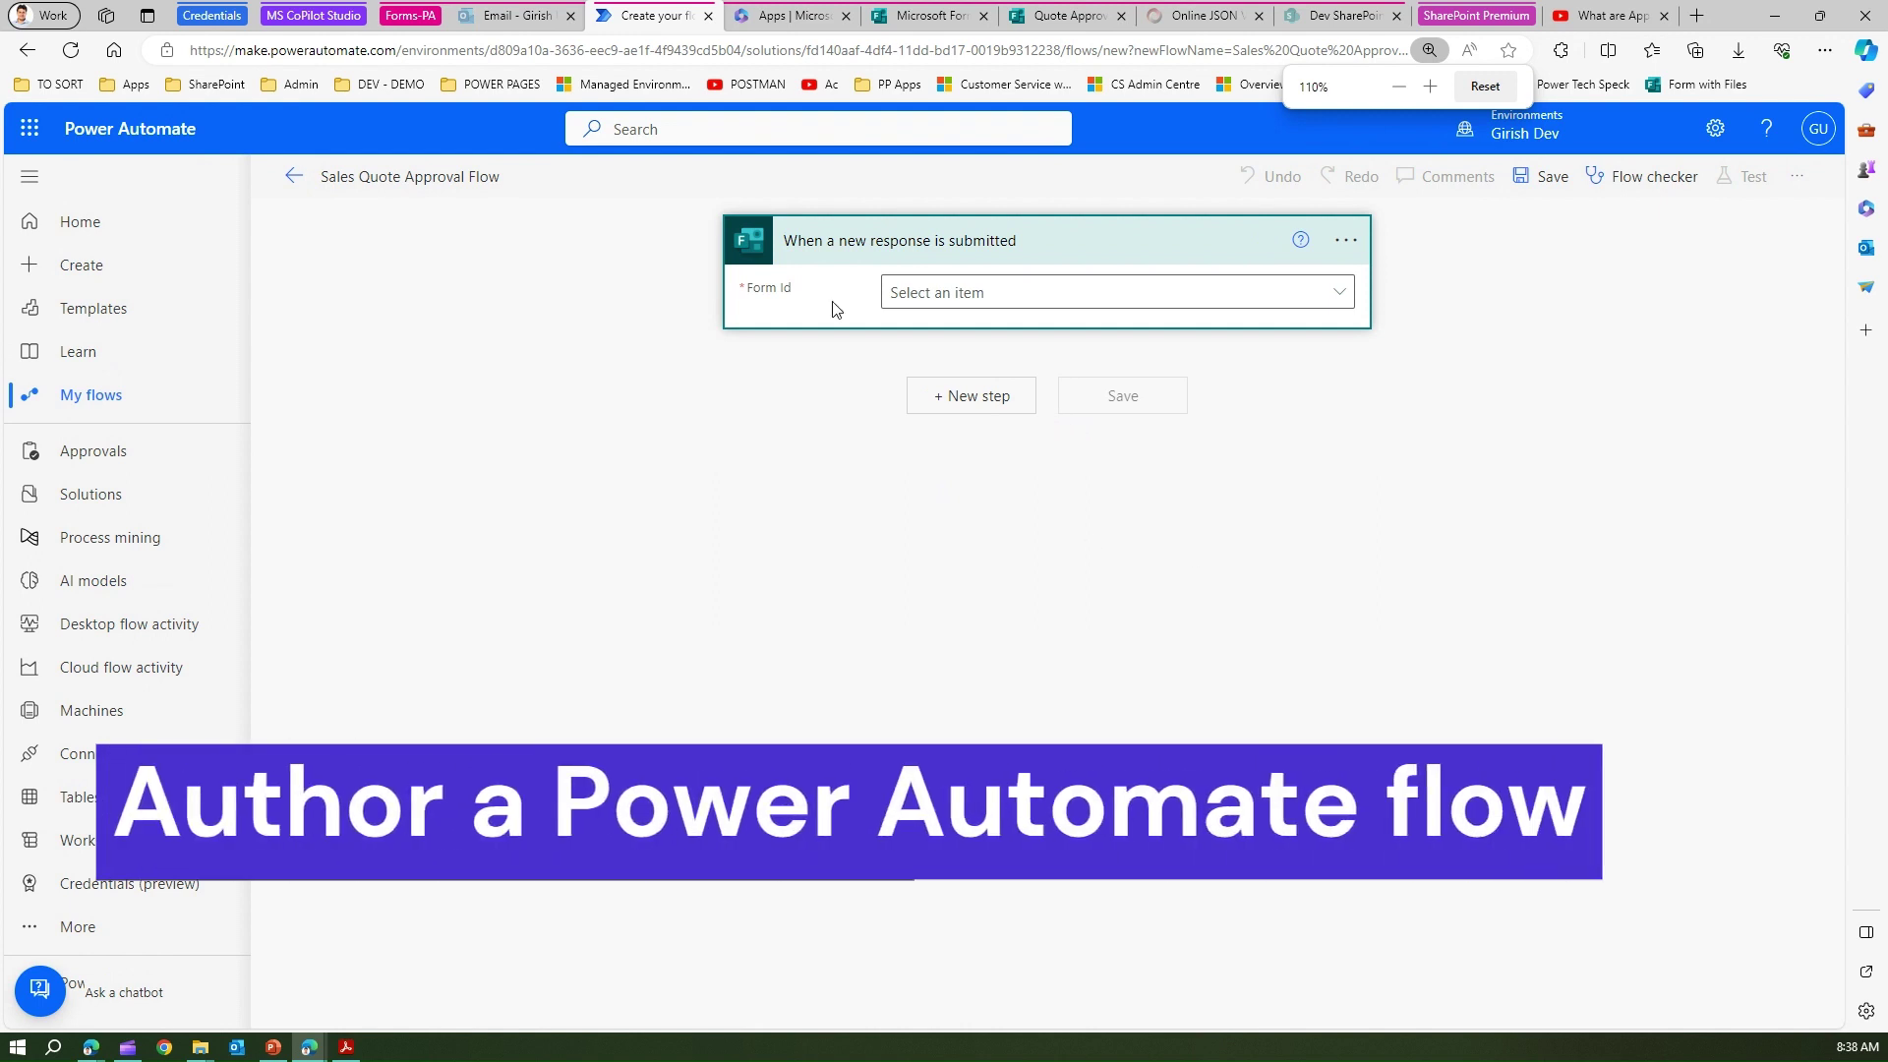
- Set the trigger's Form Id to Quote Approval System
{"action": "left_click", "coordinate": [982, 297]}
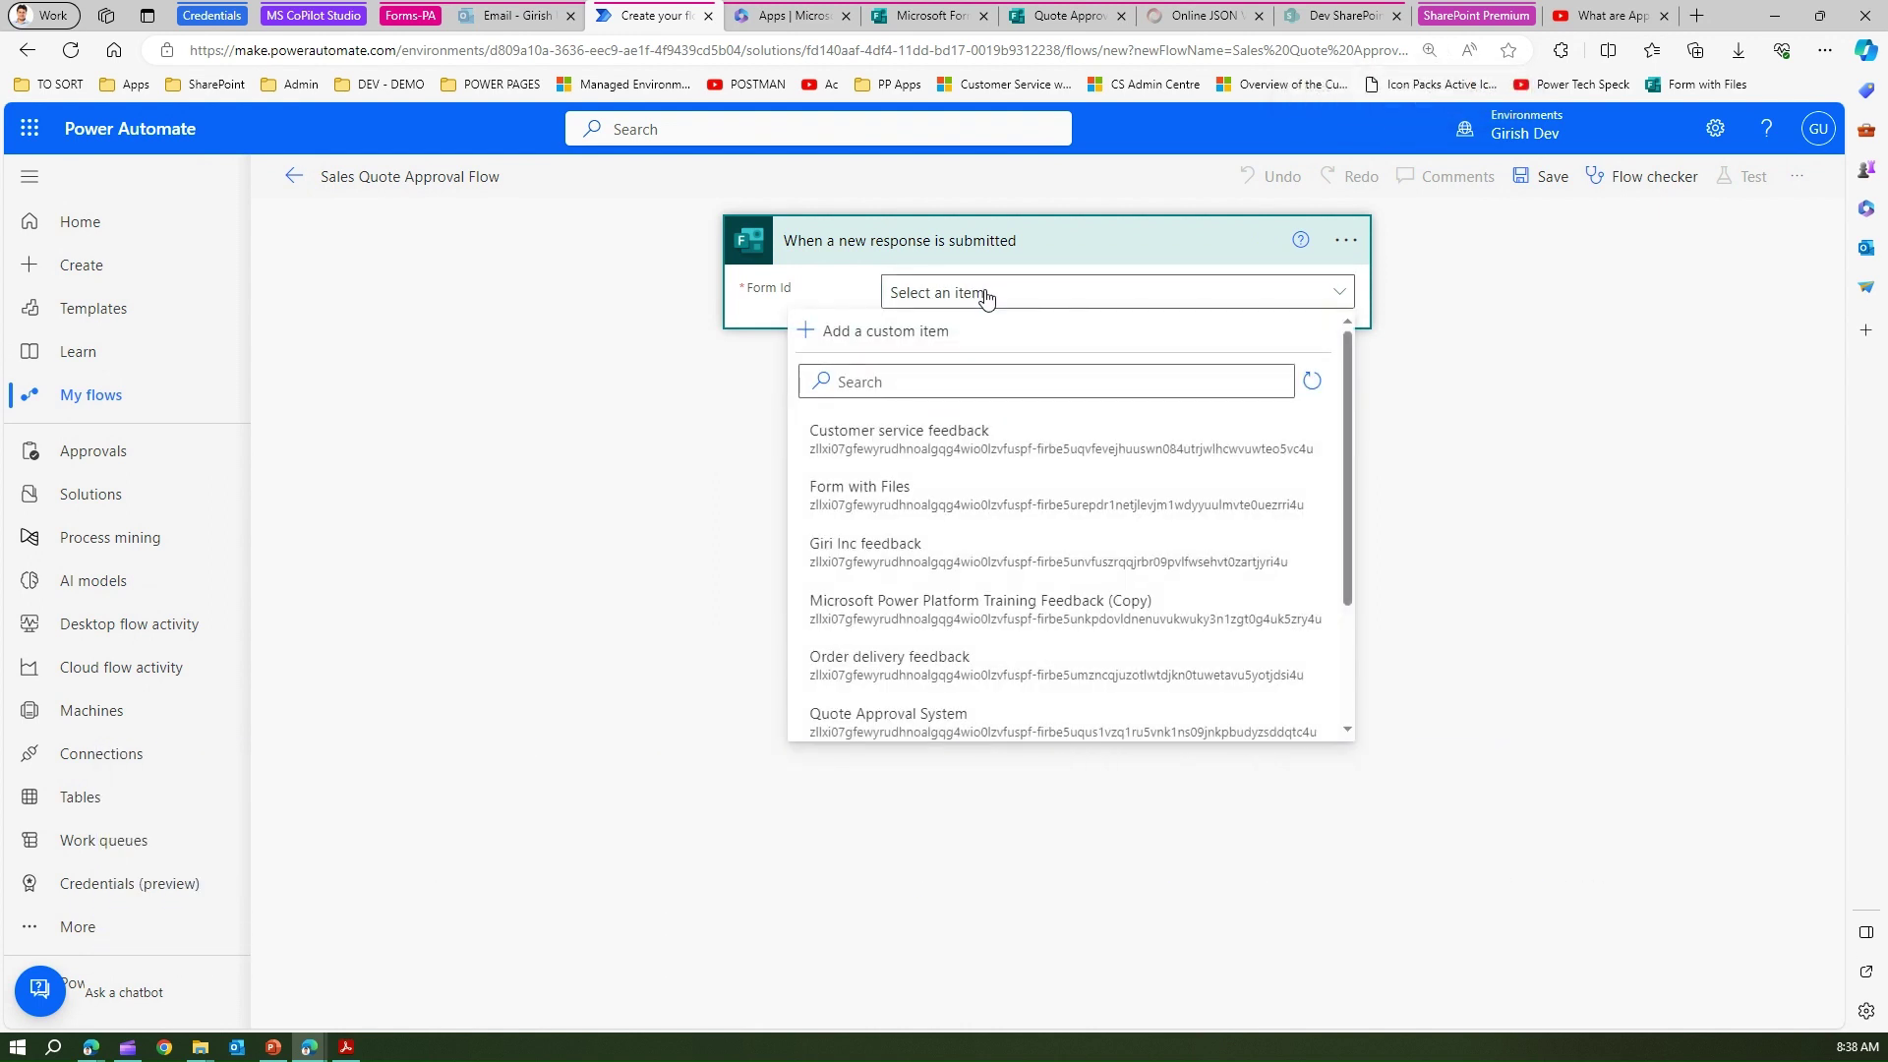
{"action": "left_click_drag", "start_coordinate": [1348, 433], "coordinate": [1360, 549]}
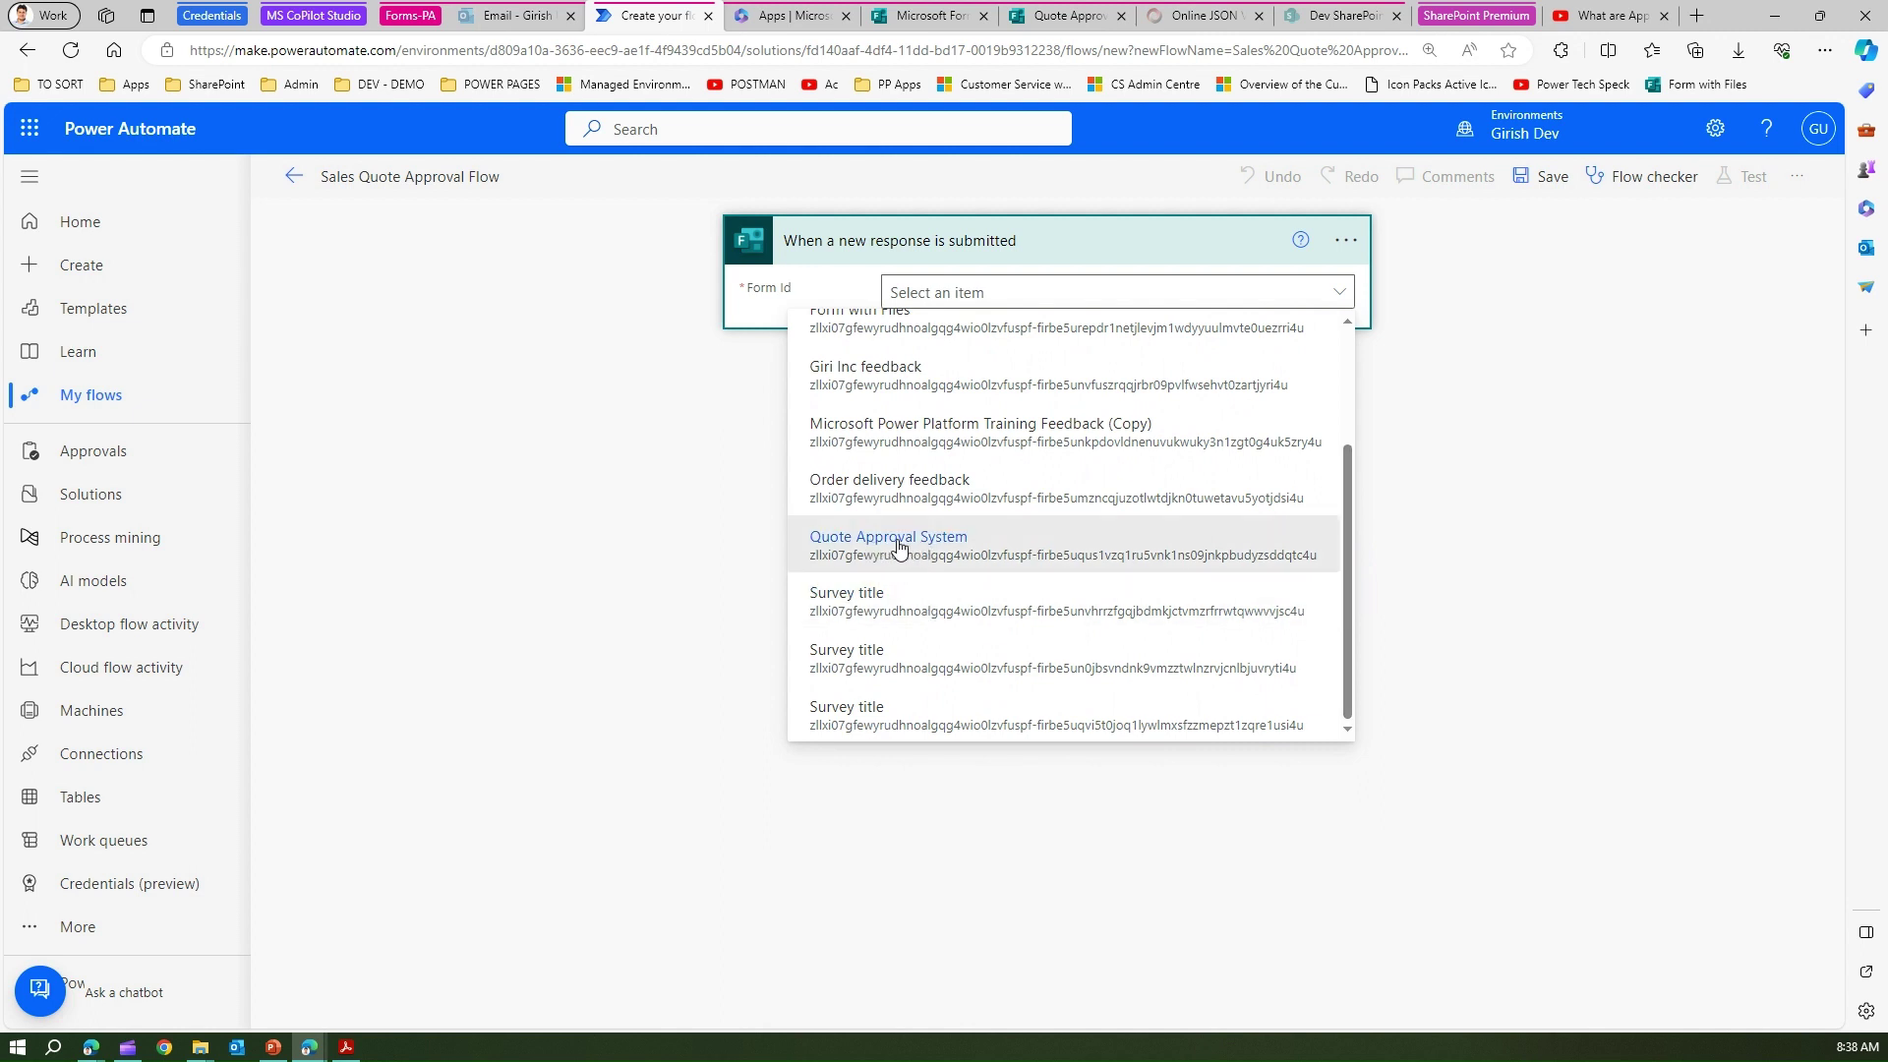
{"action": "left_click", "coordinate": [1055, 10]}
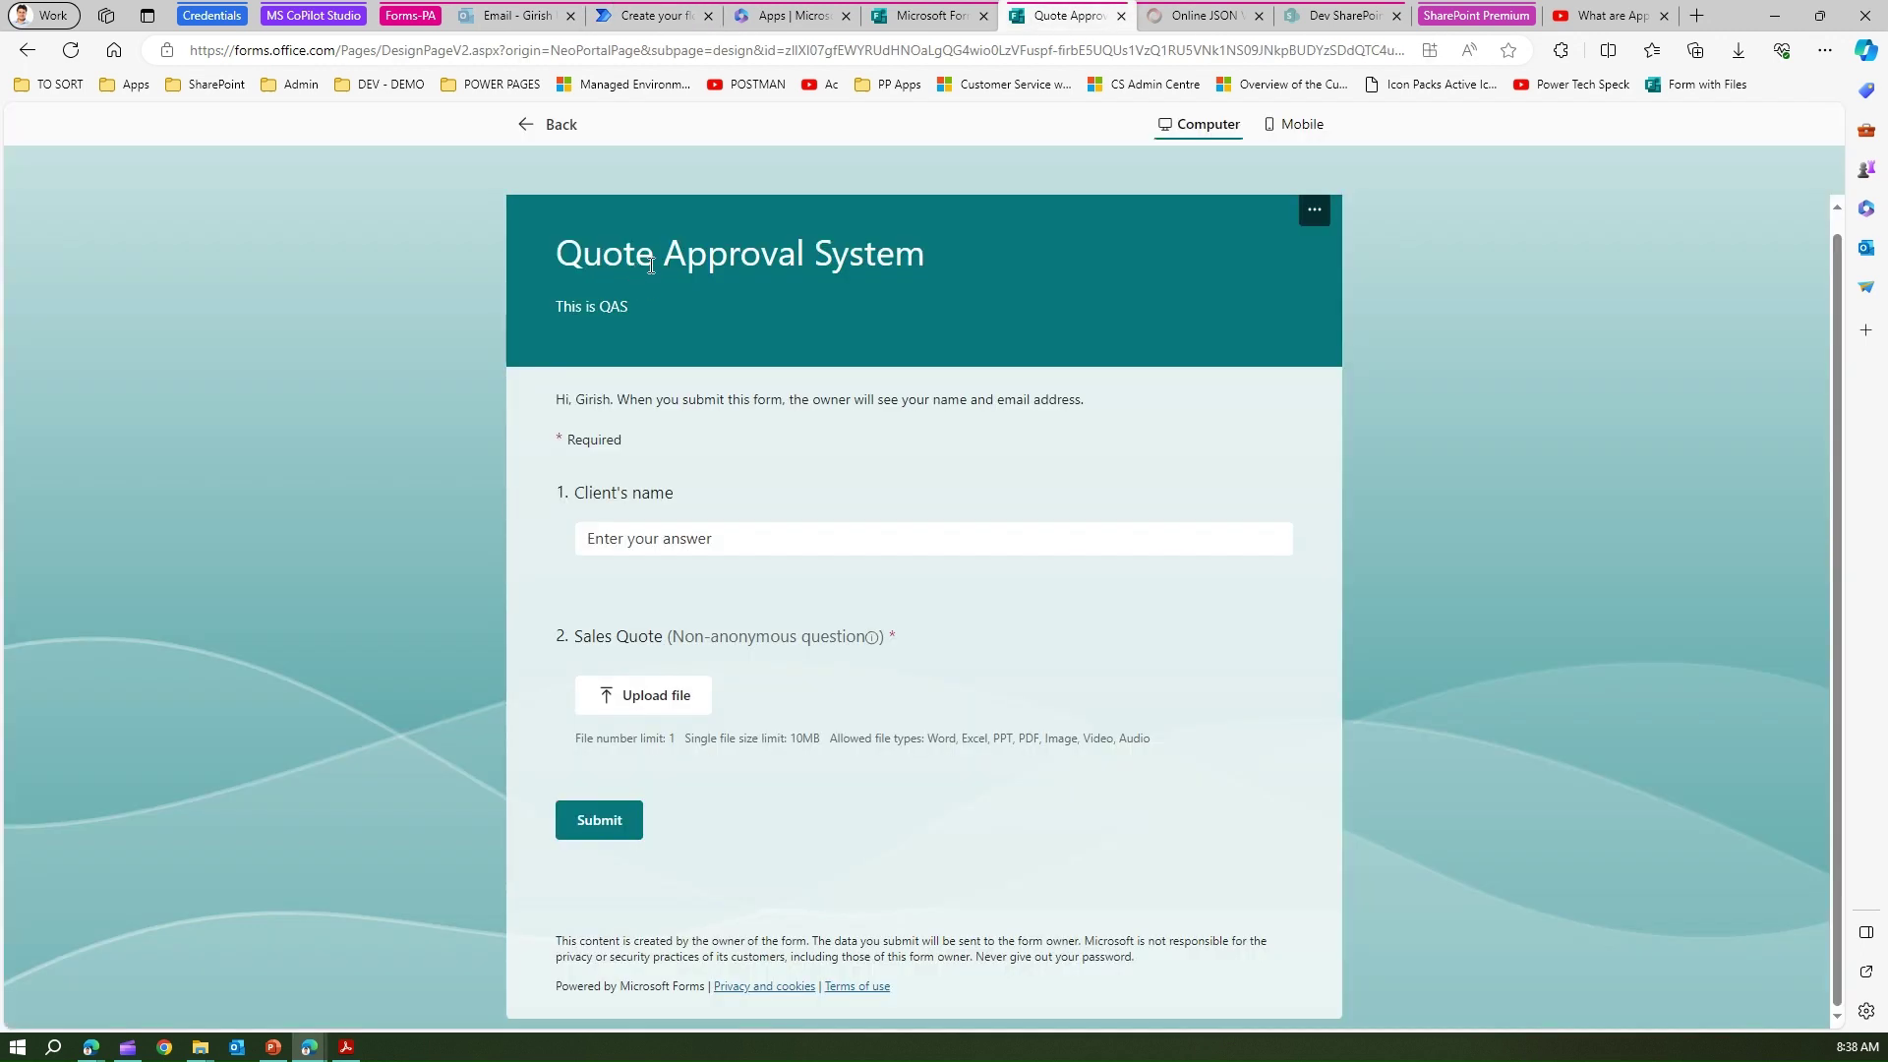
{"action": "left_click", "coordinate": [637, 15]}
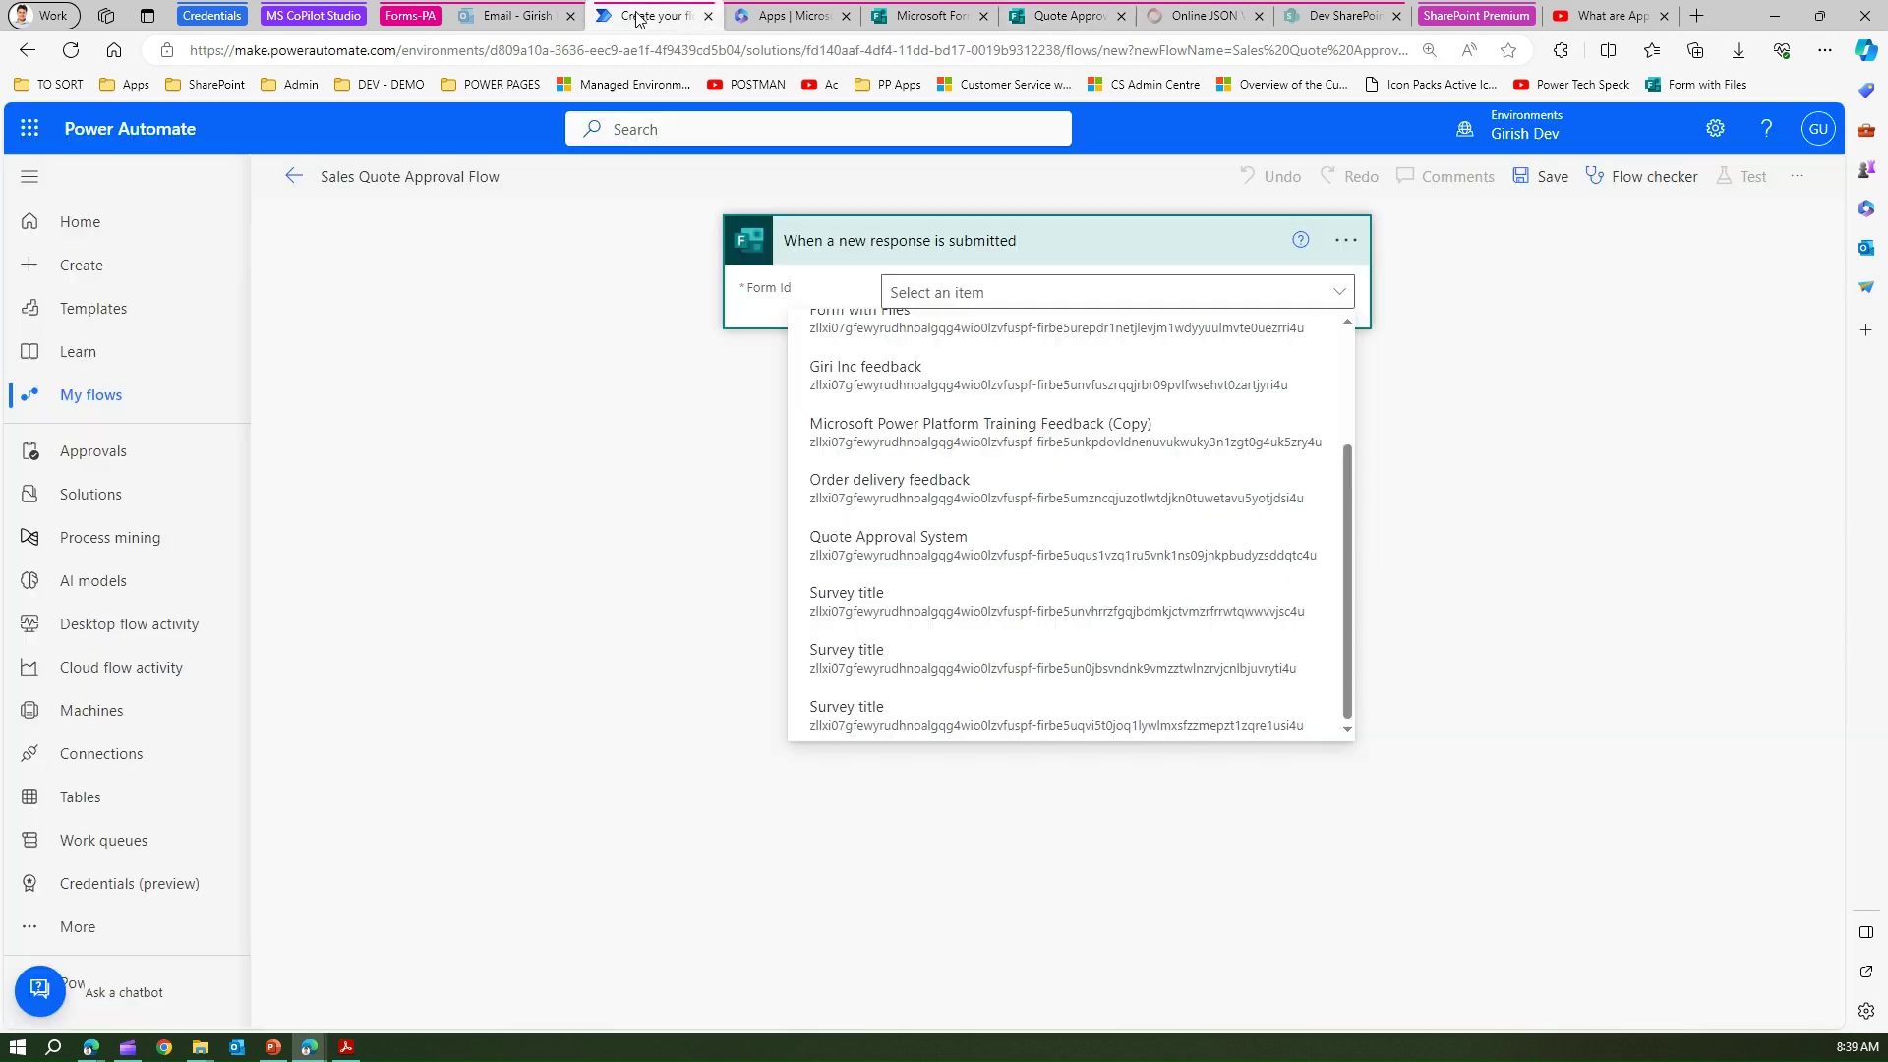
{"action": "left_click", "coordinate": [959, 547]}
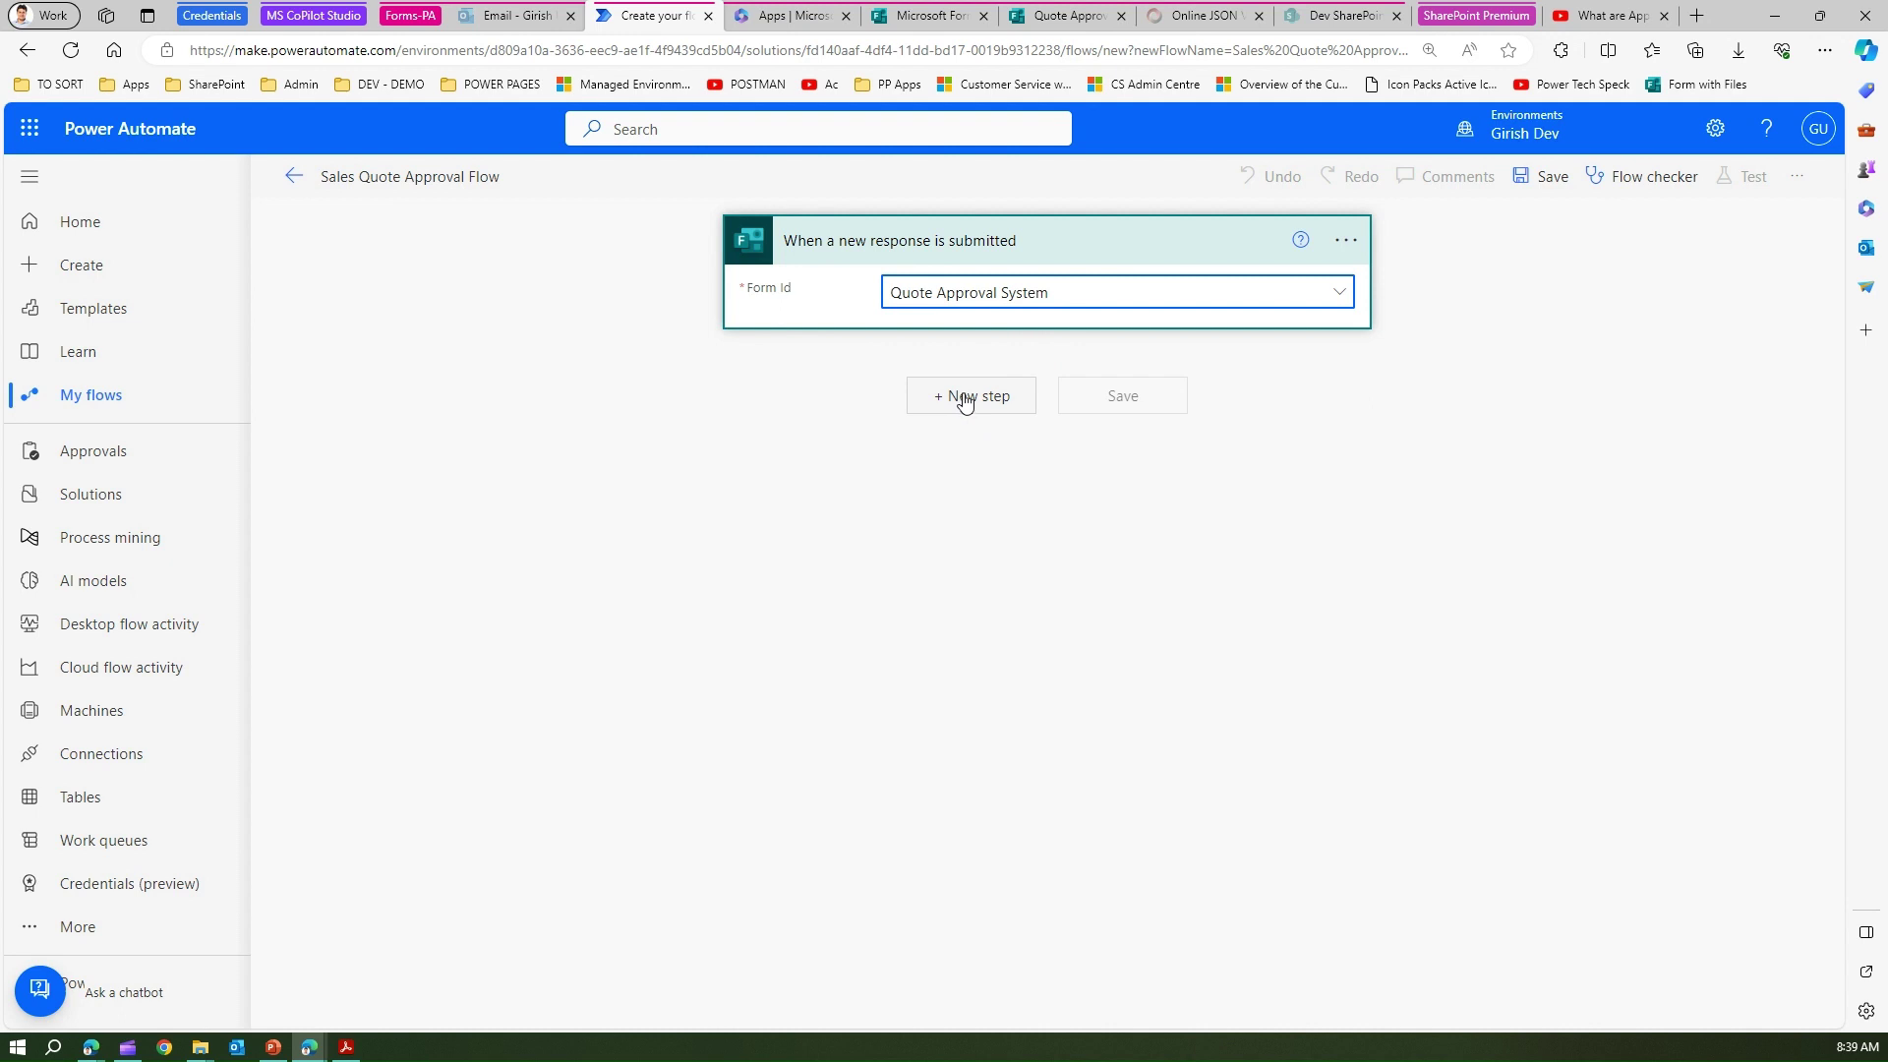
- Add an Approvals 'Create an approval' action after the trigger
{"action": "left_click", "coordinate": [965, 398]}
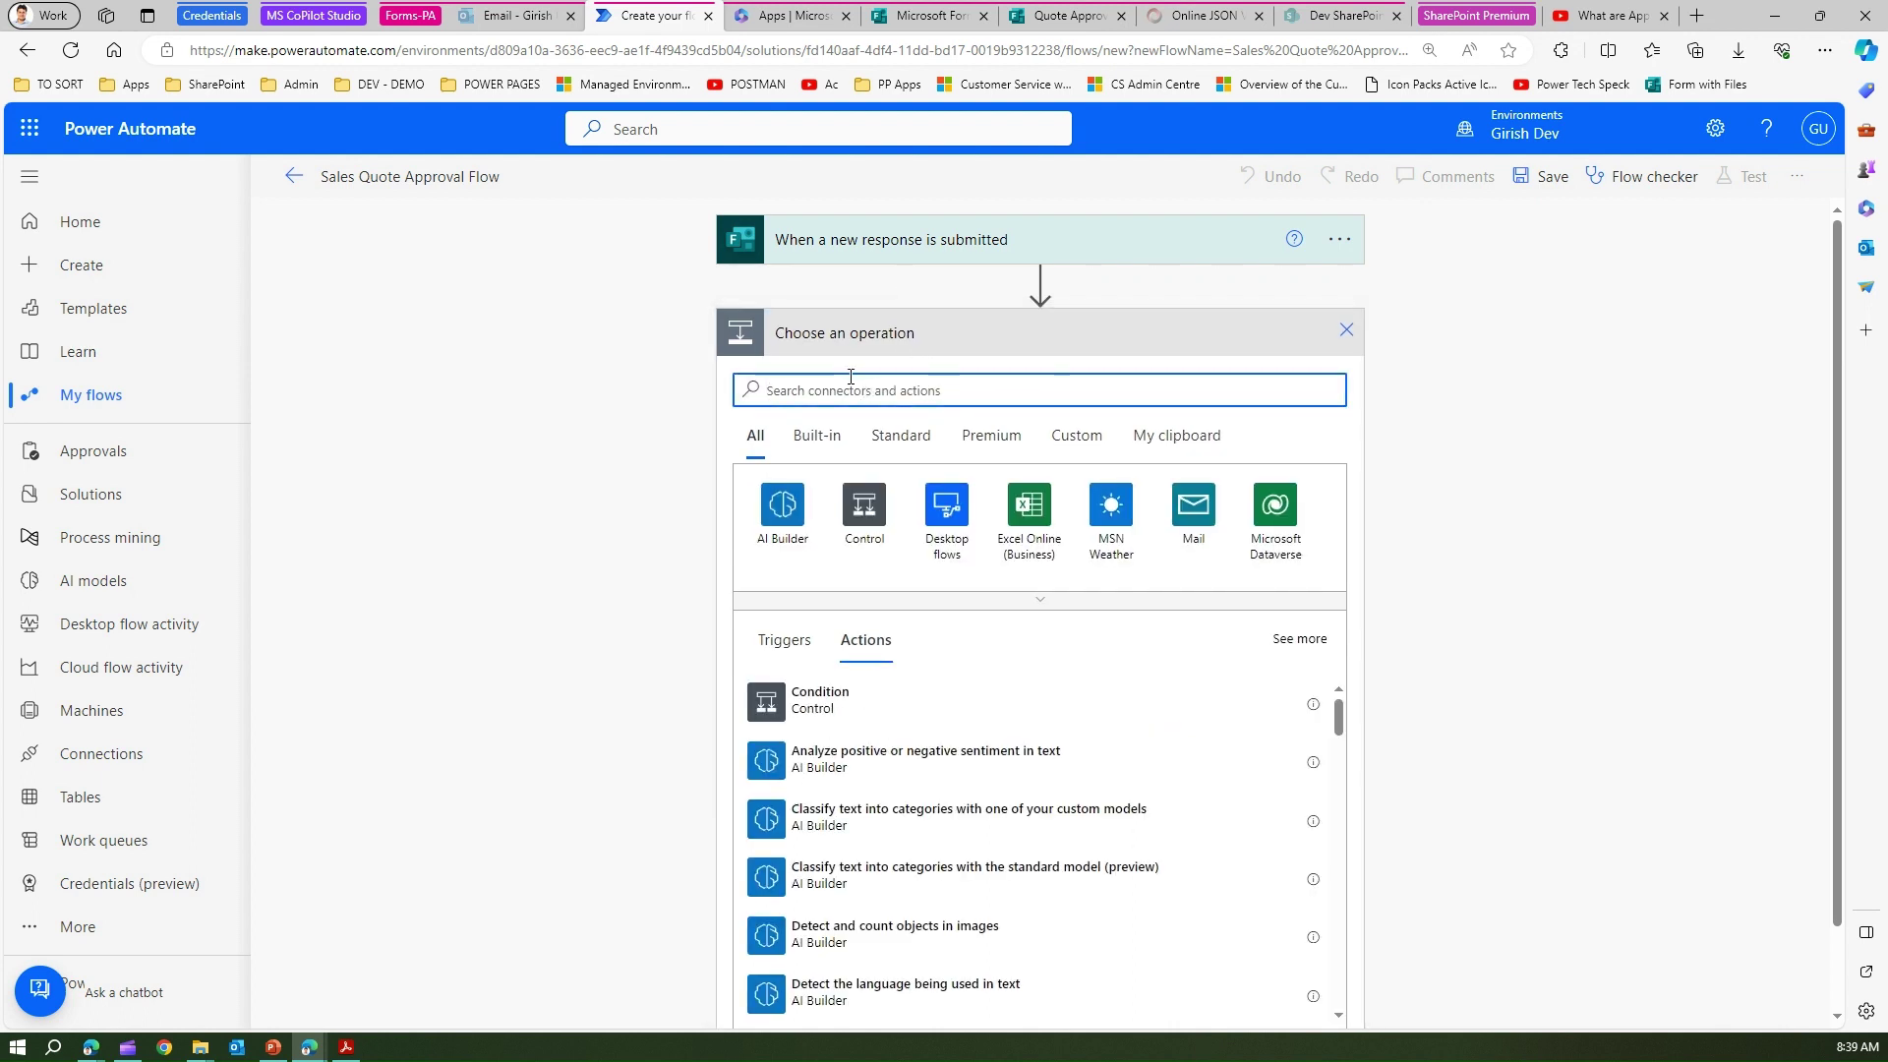
{"action": "type", "text": "create approval"}
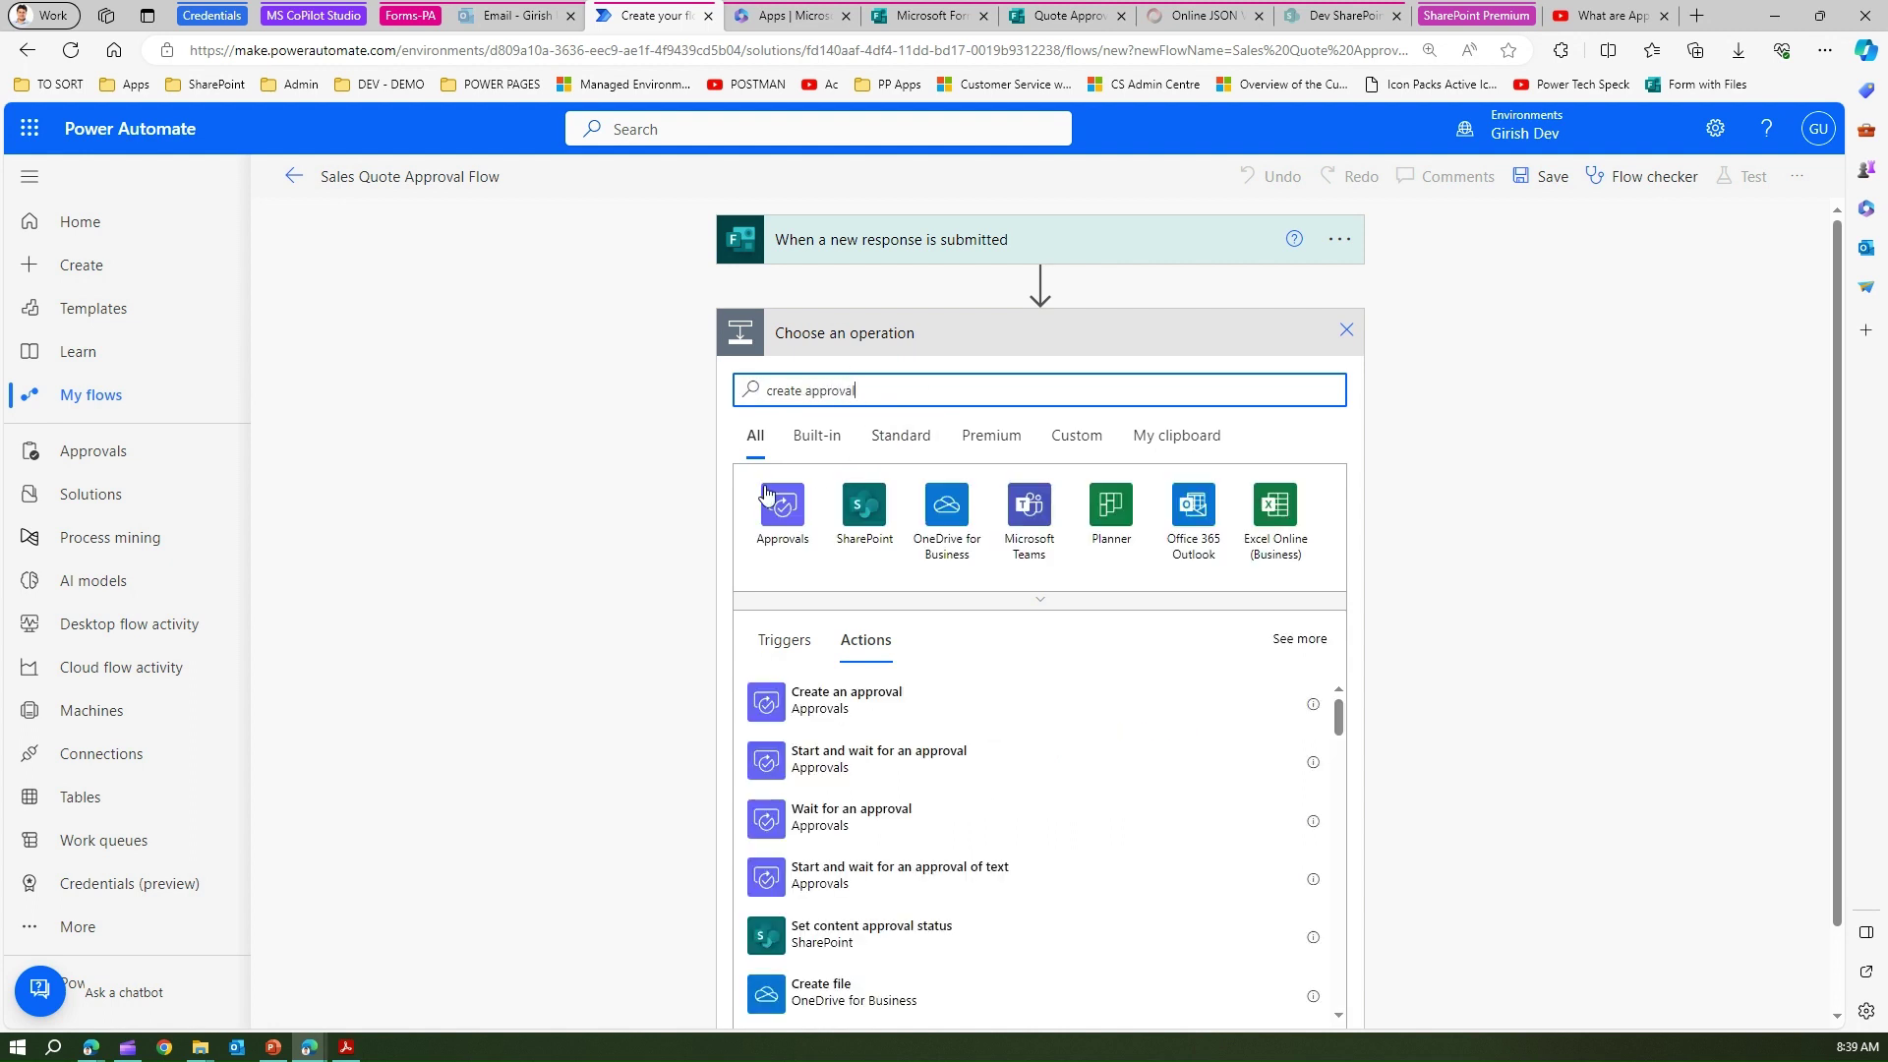
{"action": "left_click", "coordinate": [769, 502]}
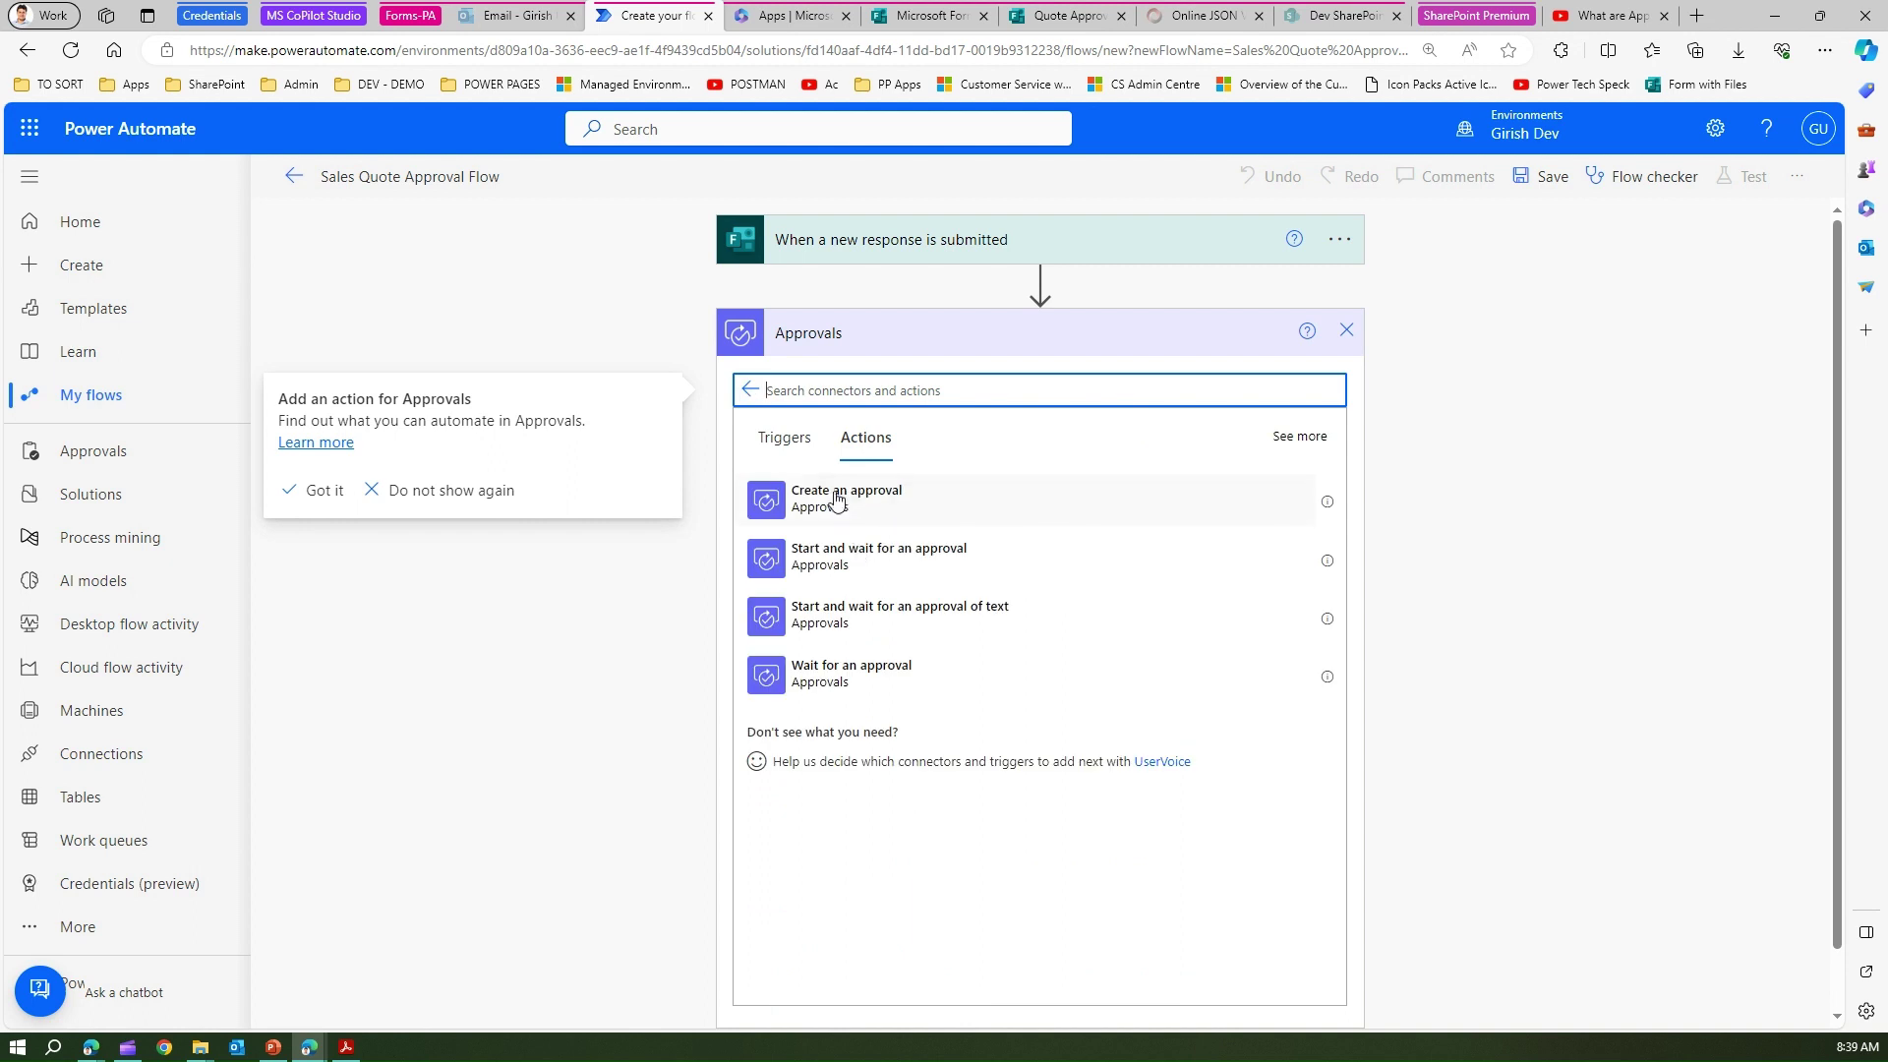
{"action": "left_click", "coordinate": [832, 497]}
{"action": "left_click", "coordinate": [832, 497]}
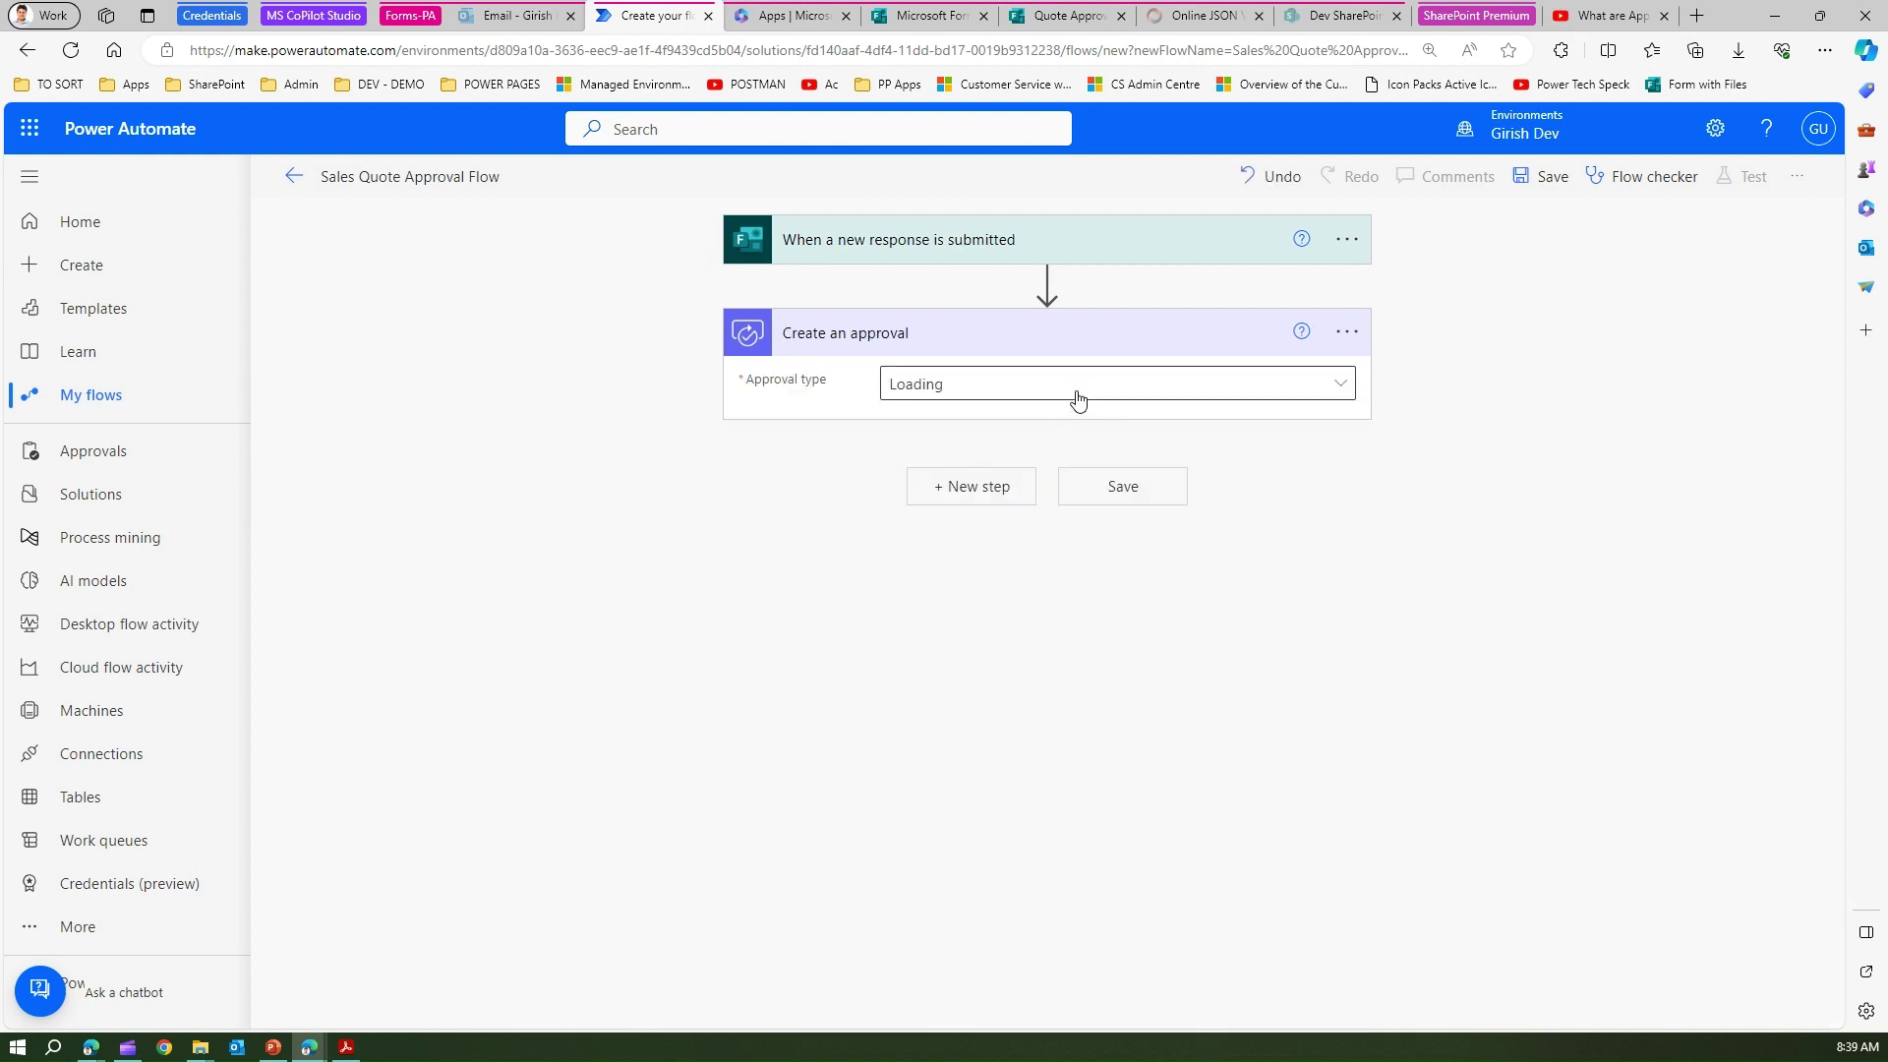
- Set Approval type to Approve/Reject - First to respond and show advanced options
{"action": "left_click", "coordinate": [1343, 388]}
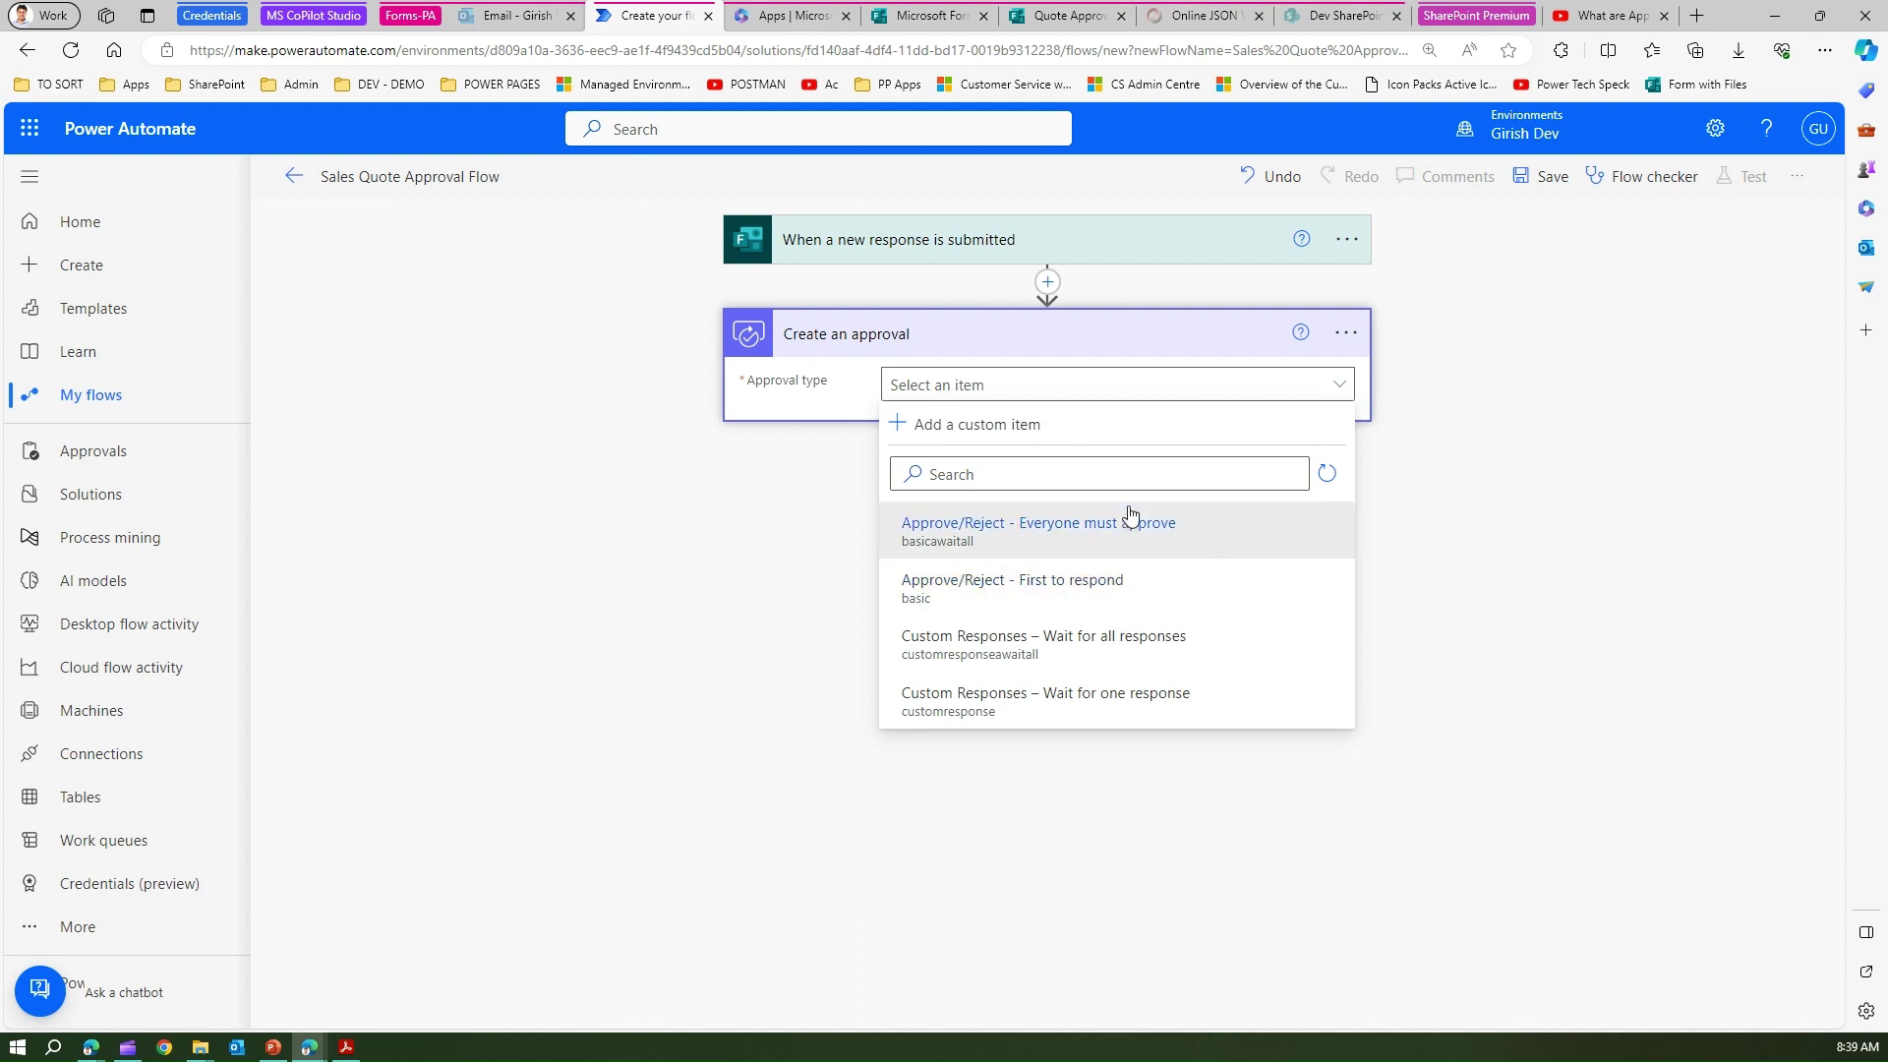
{"action": "left_click", "coordinate": [987, 595]}
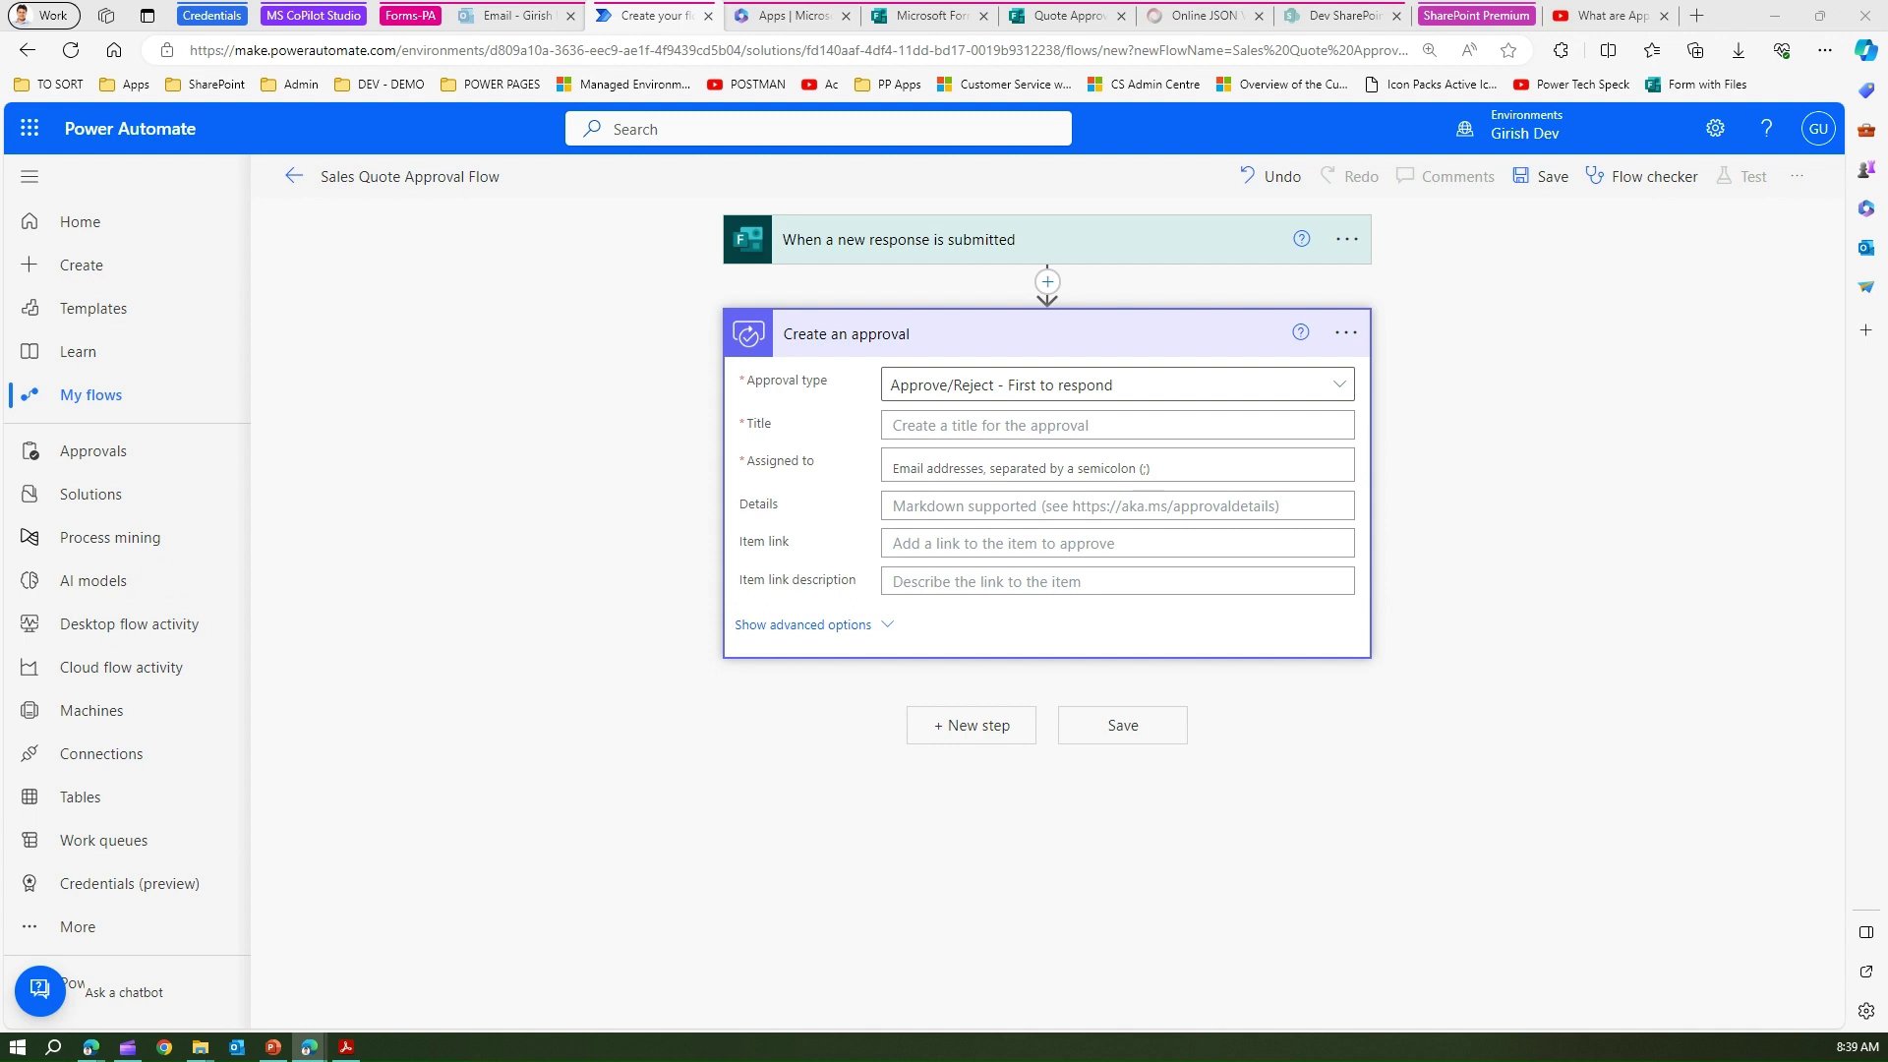
{"action": "left_click", "coordinate": [835, 626]}
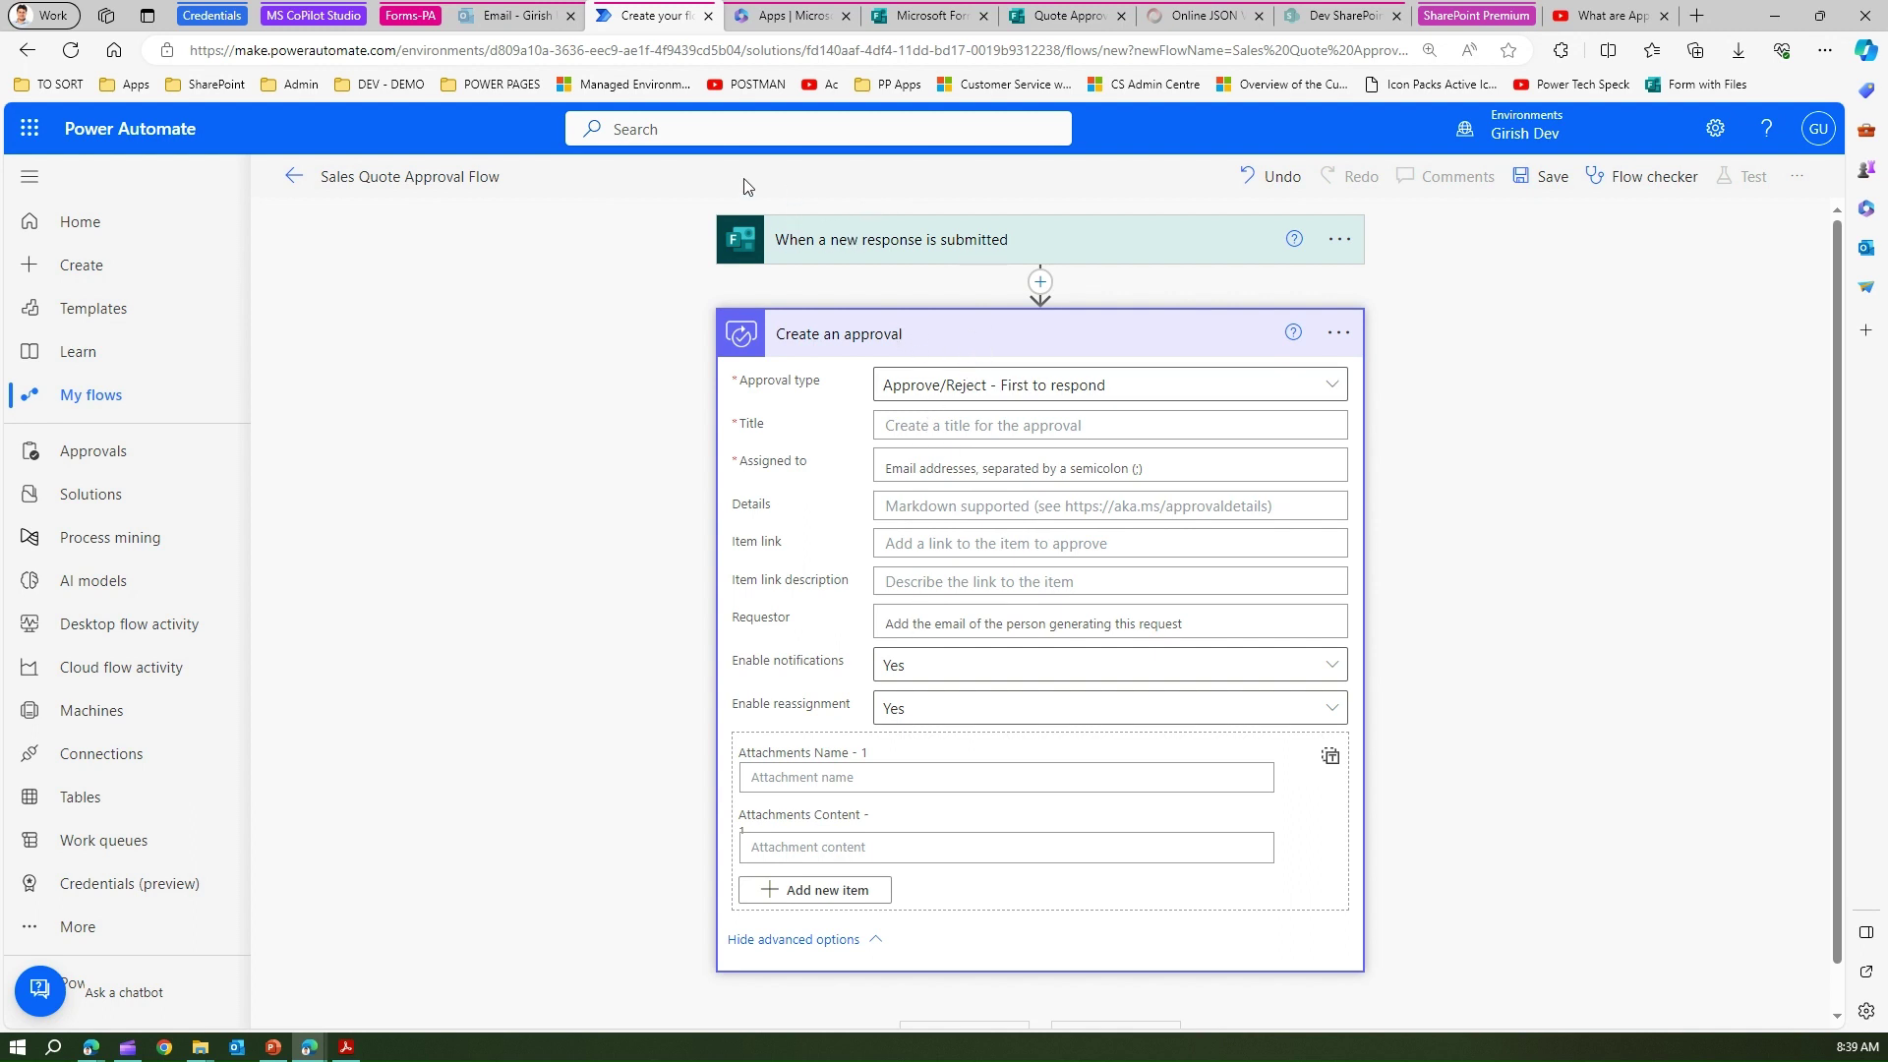
- Insert a Forms 'Get response details' action between the trigger and the approval
{"action": "left_click", "coordinate": [1041, 284]}
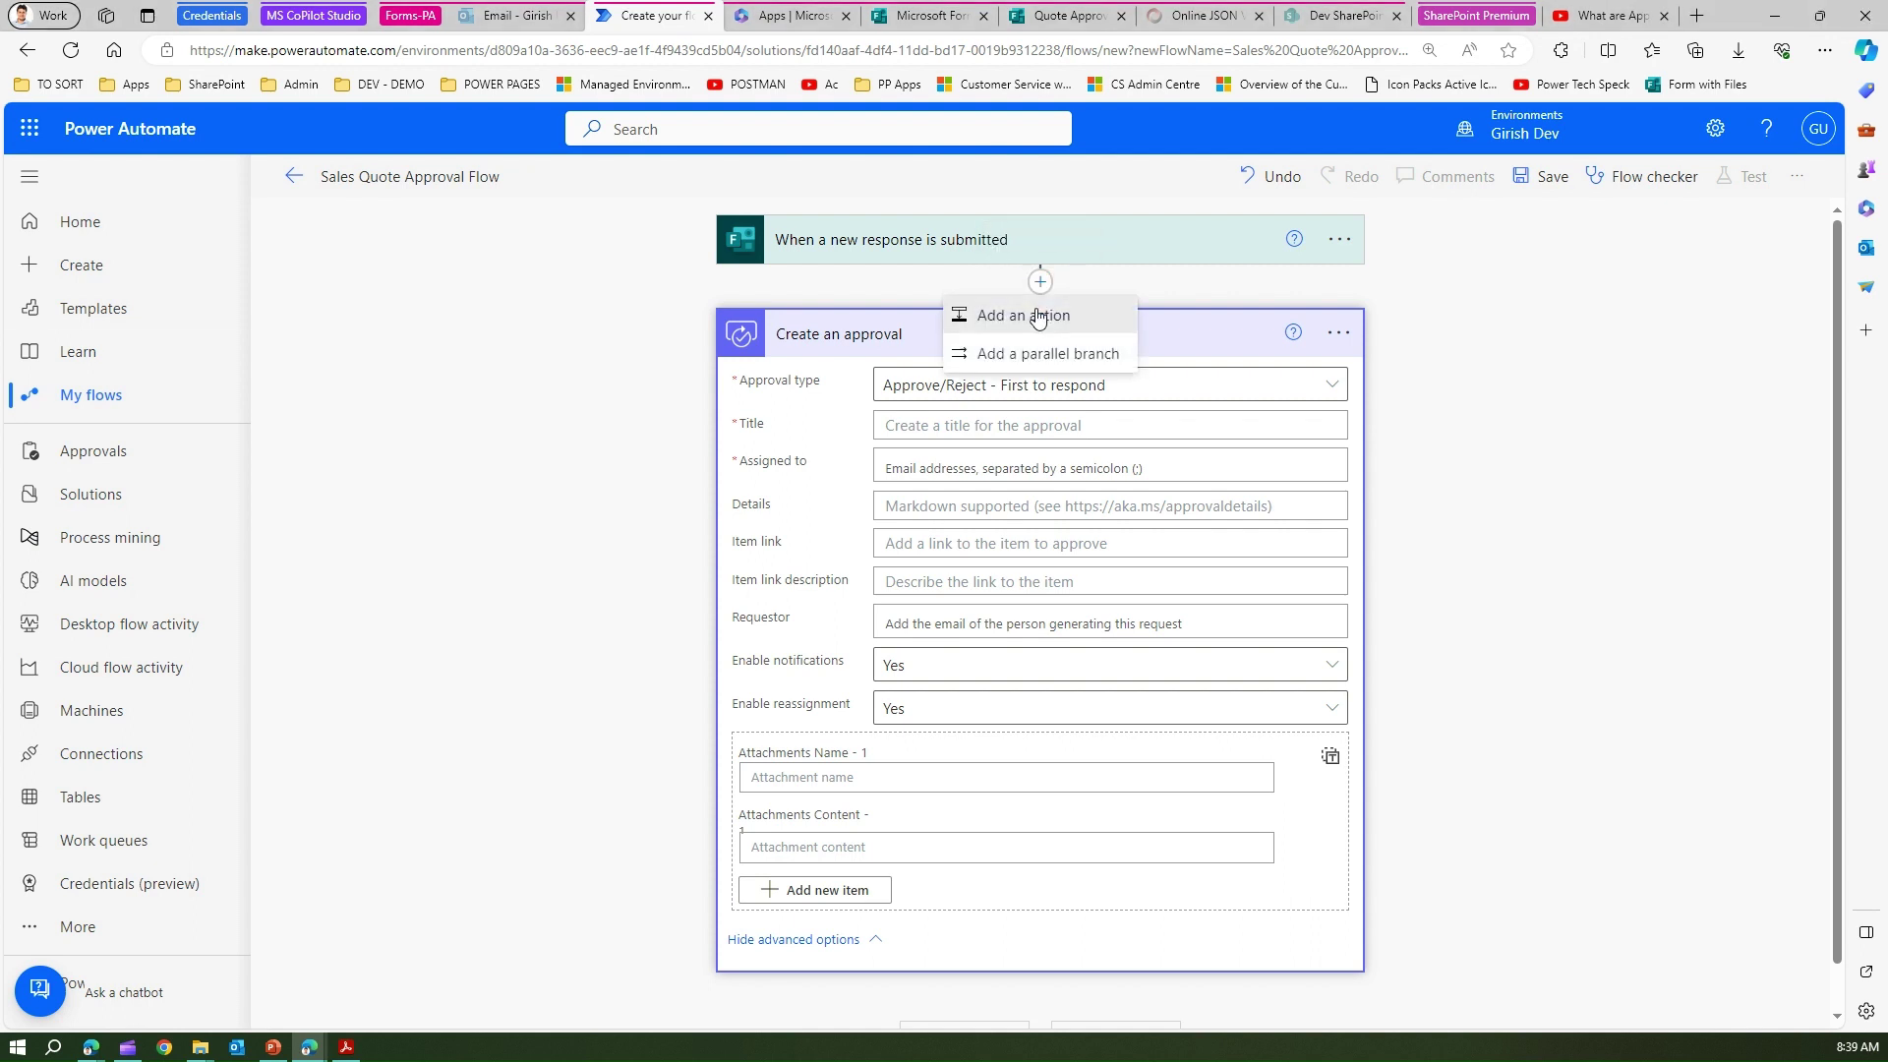
{"action": "left_click", "coordinate": [1040, 311]}
{"action": "type", "text": "for"}
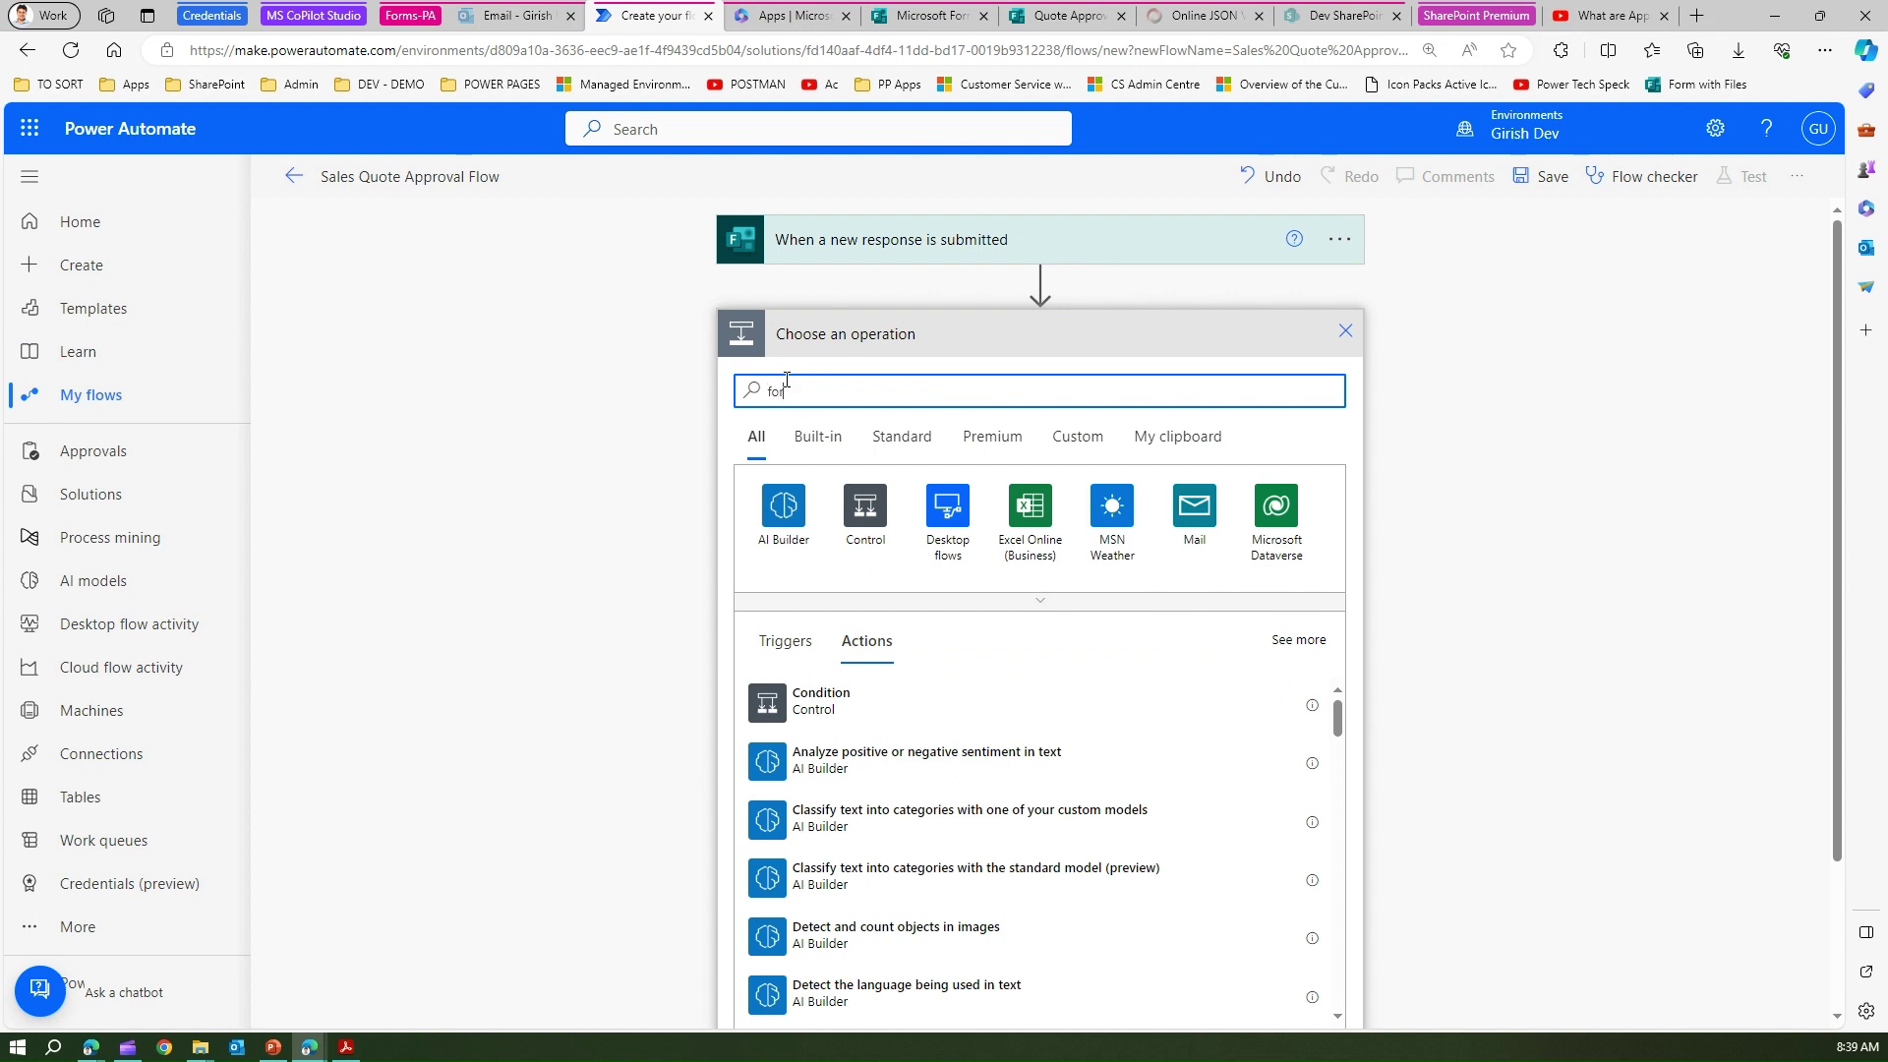
{"action": "type", "text": "ms"}
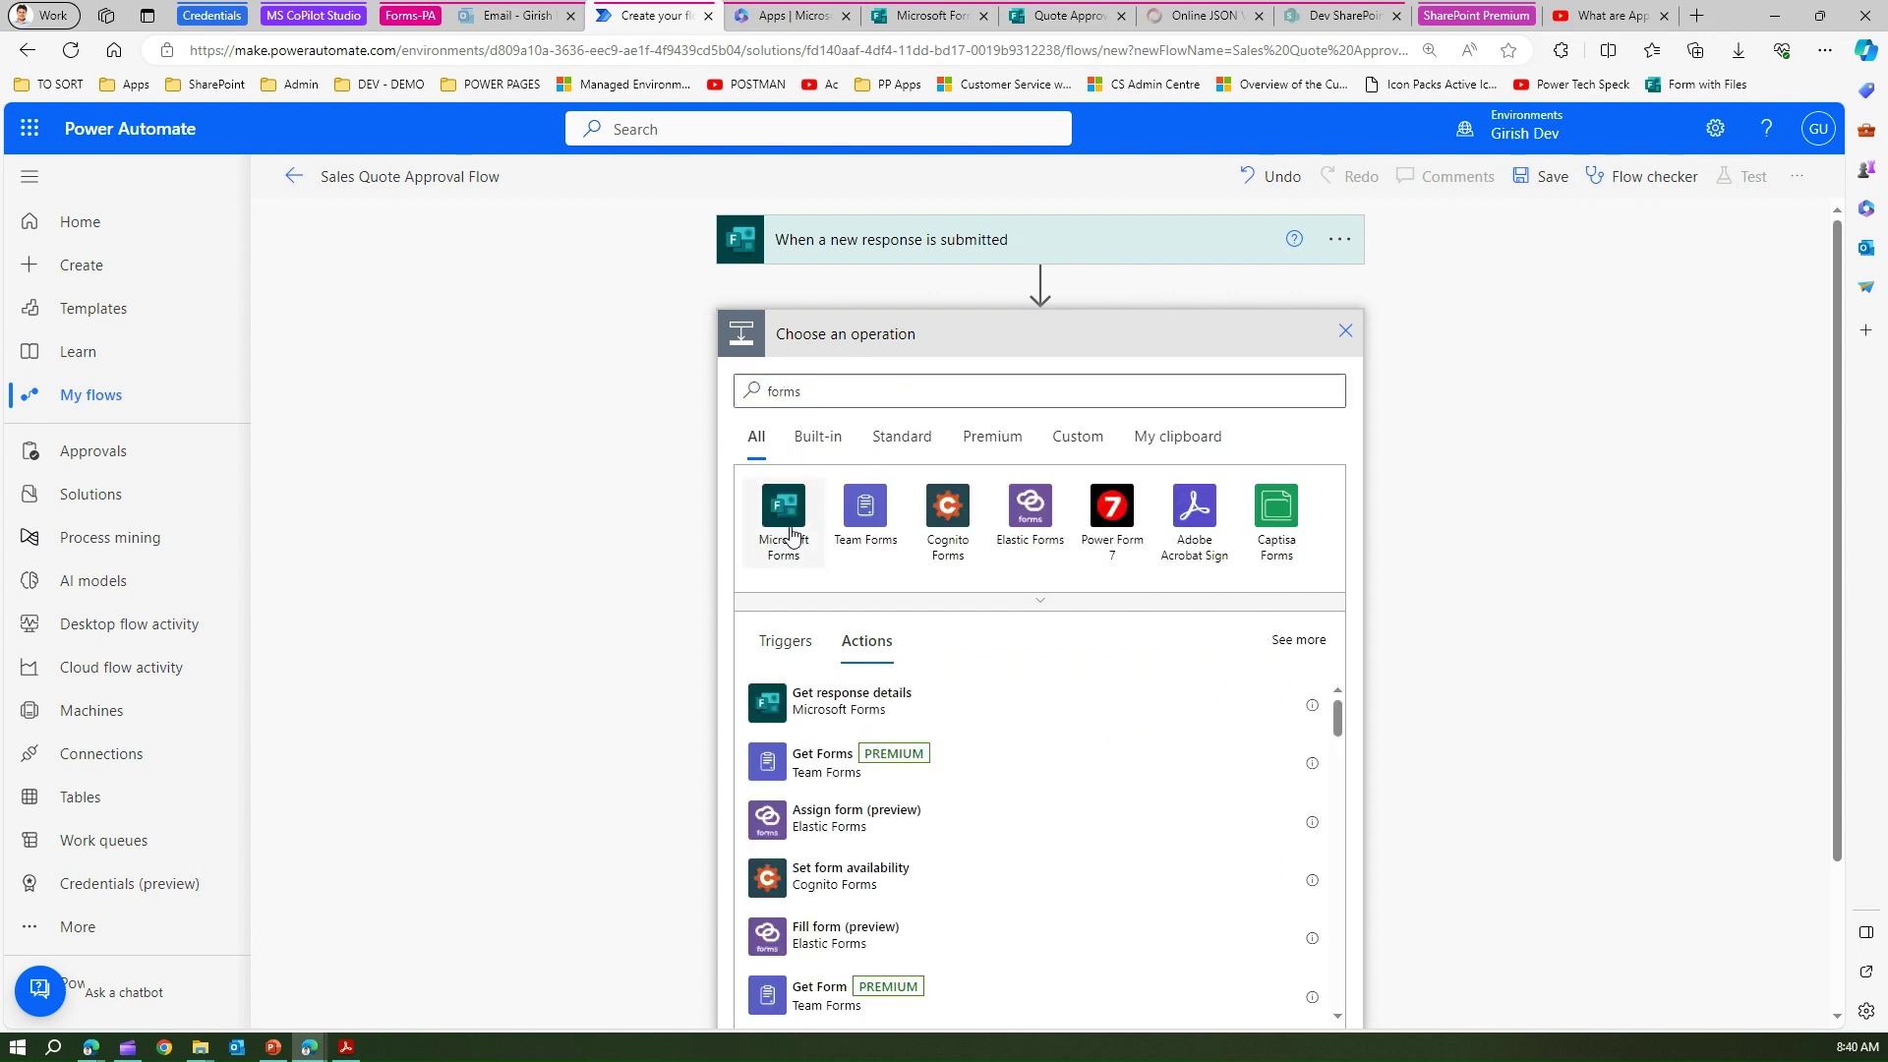
{"action": "left_click", "coordinate": [790, 532]}
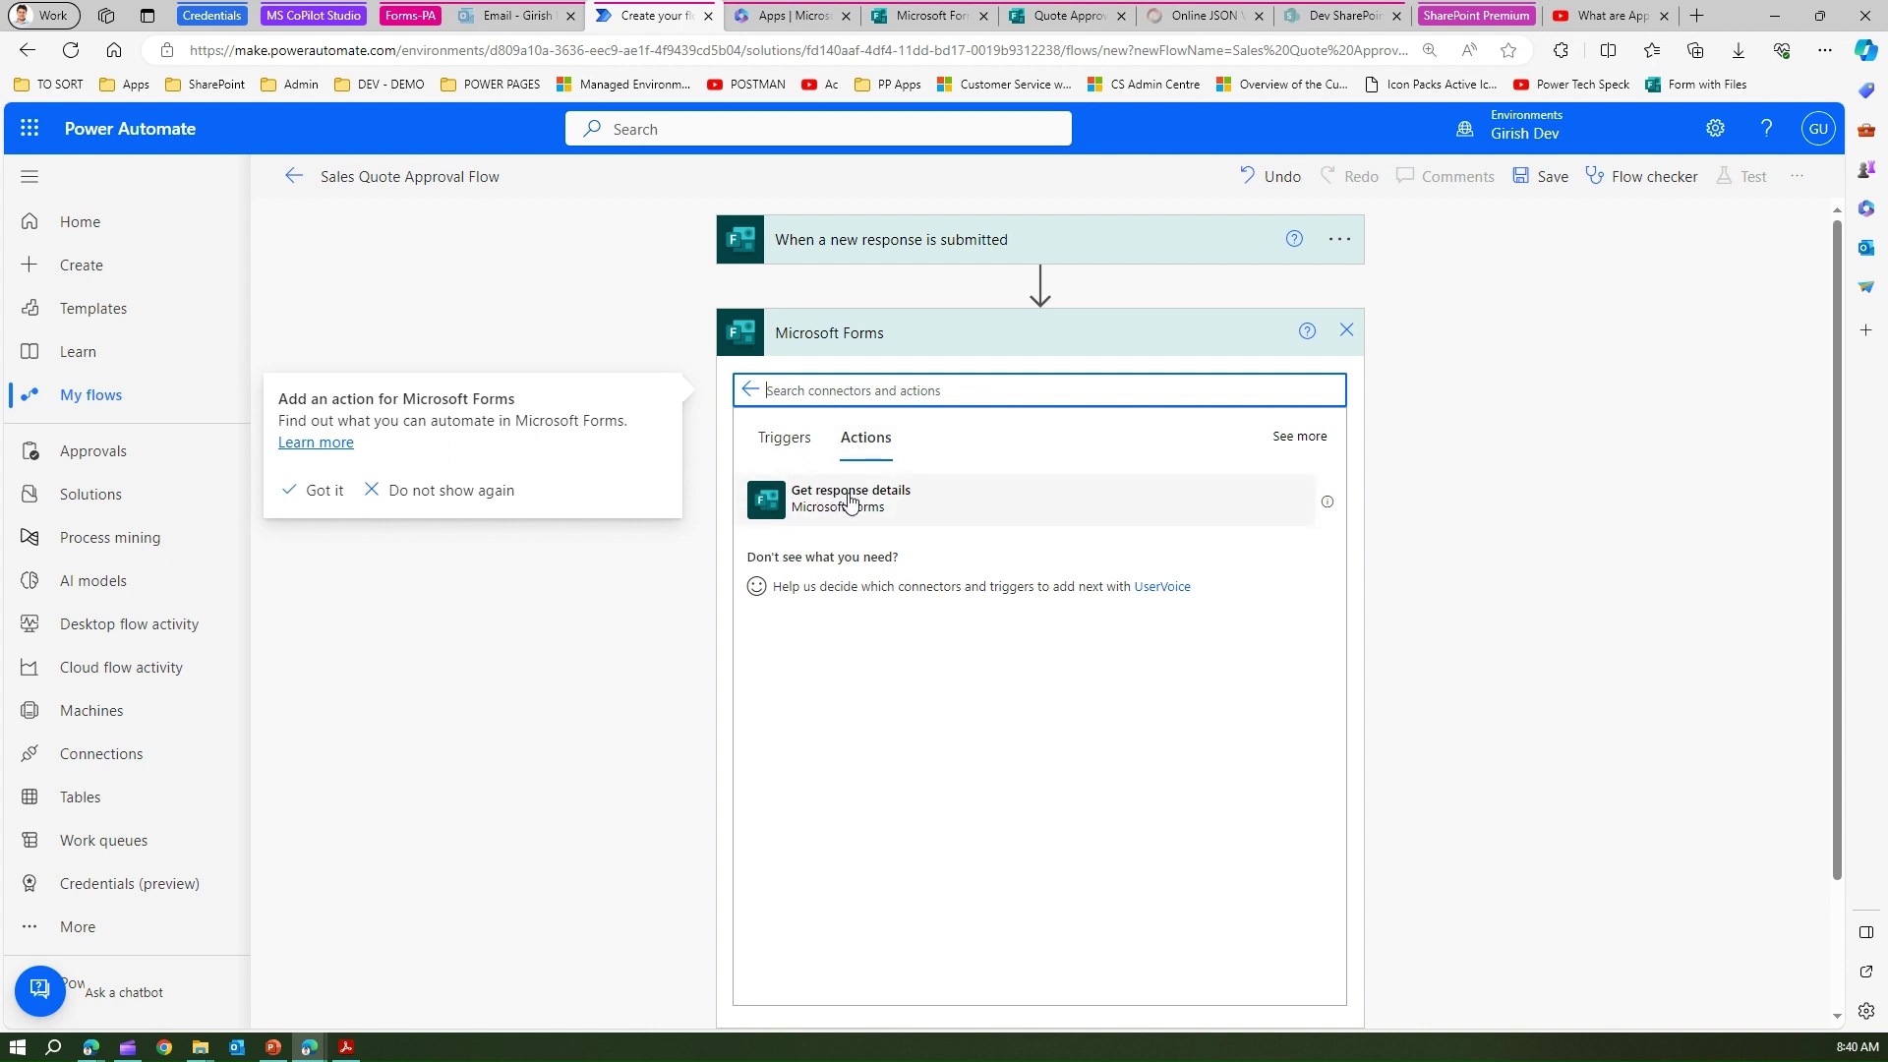
{"action": "left_click", "coordinate": [850, 502]}
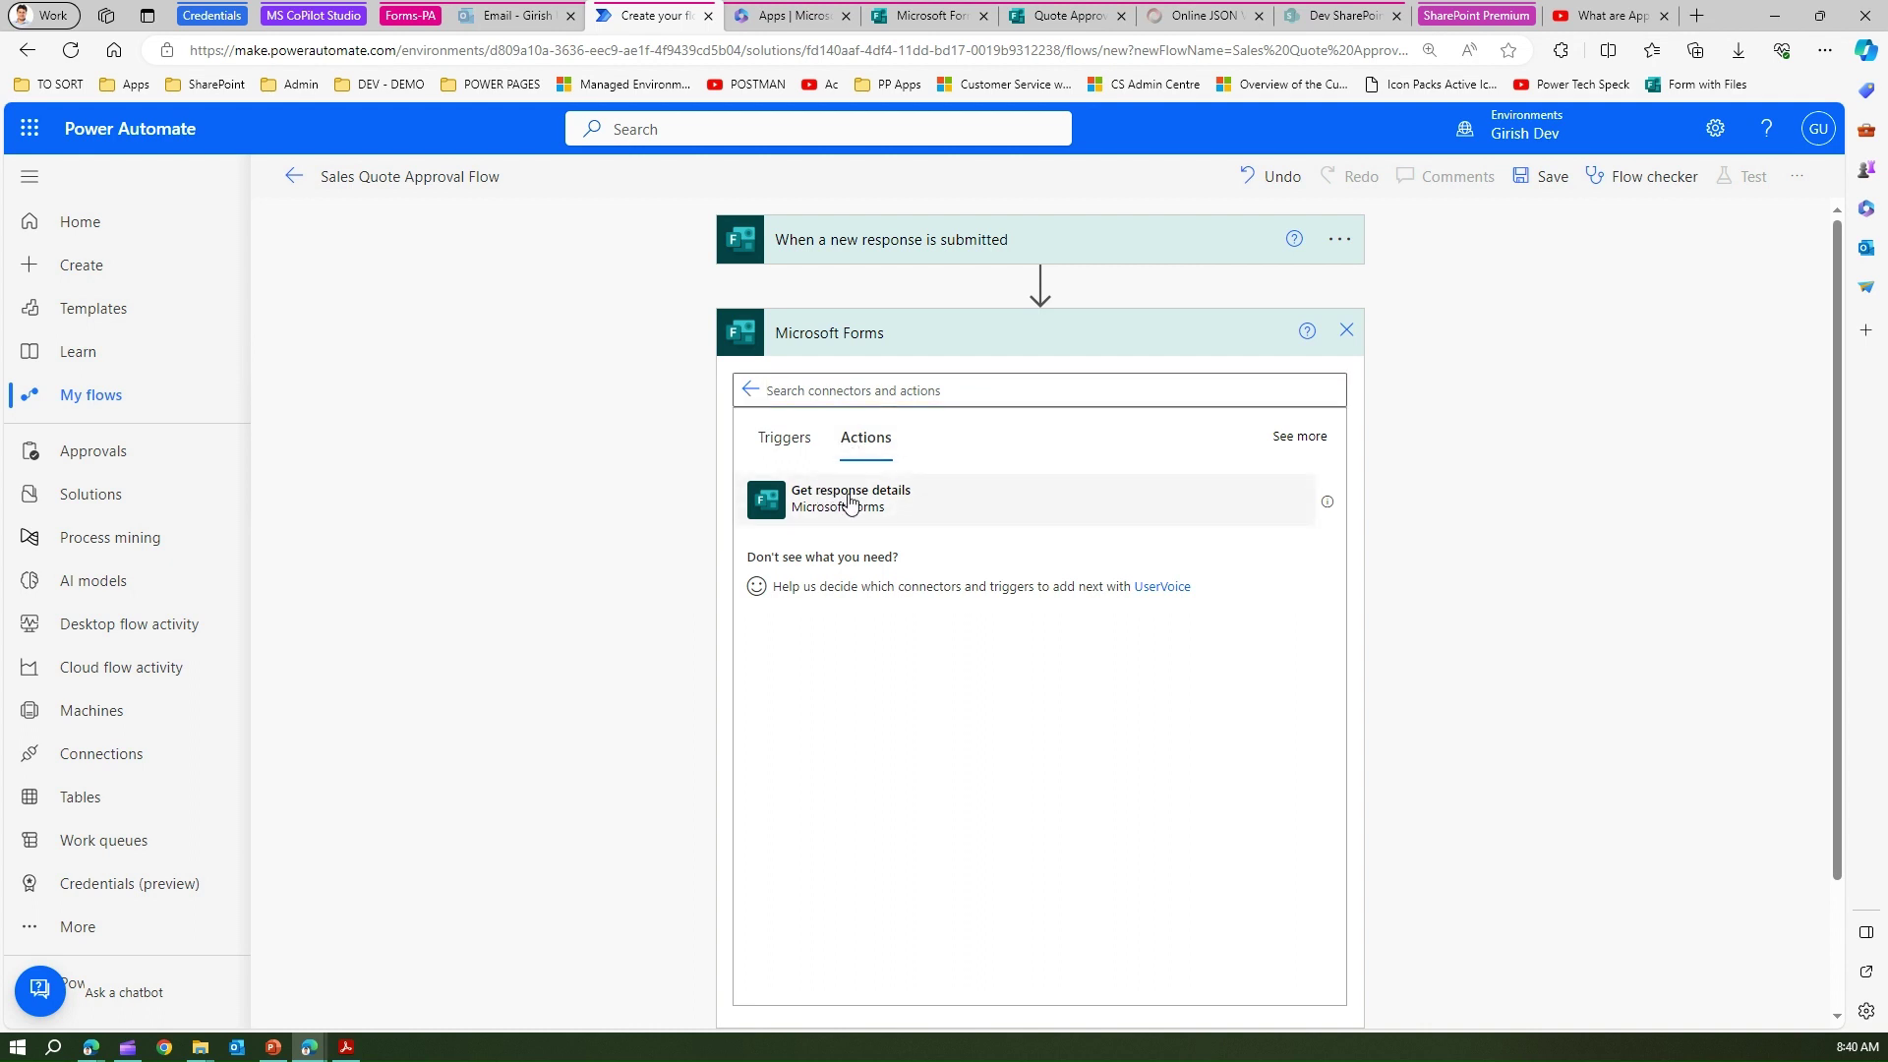
{"action": "left_click", "coordinate": [851, 502]}
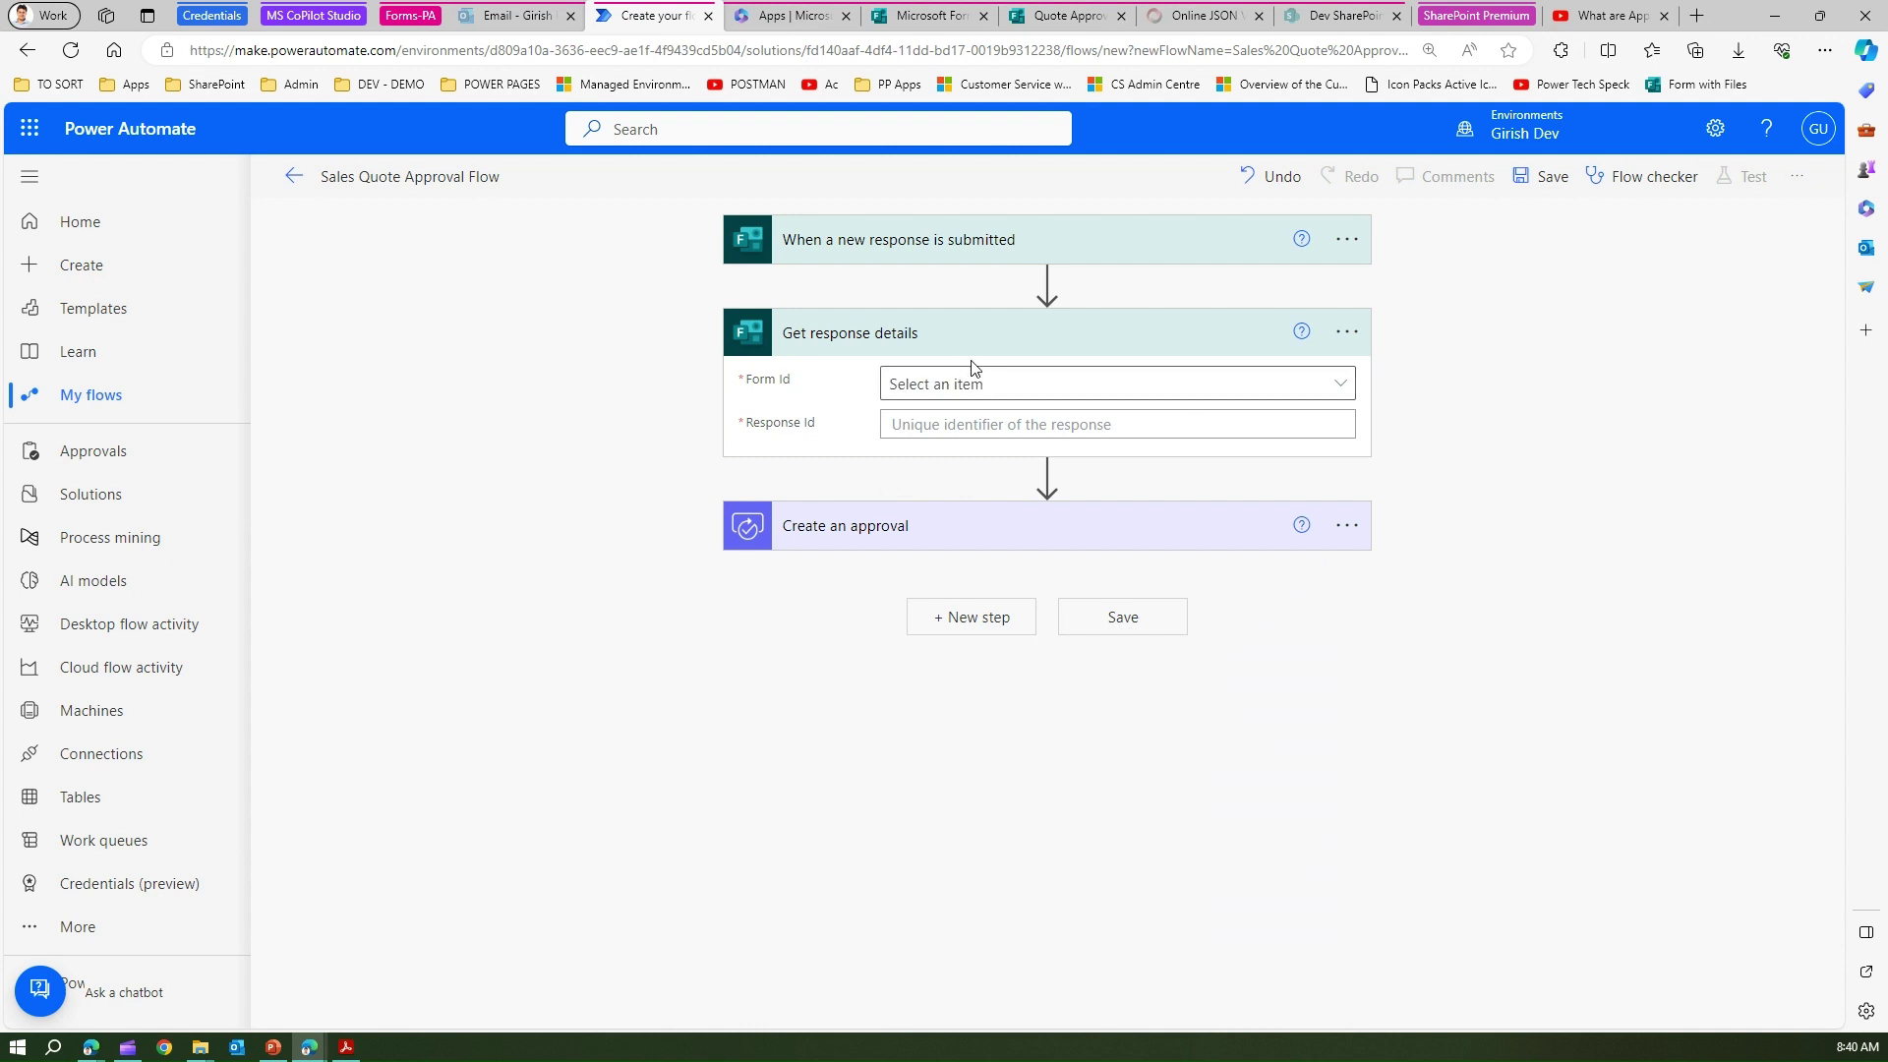
- Set its Form Id to Quote Approval System and Response Id to the trigger's Response Id
{"action": "left_click", "coordinate": [1337, 384]}
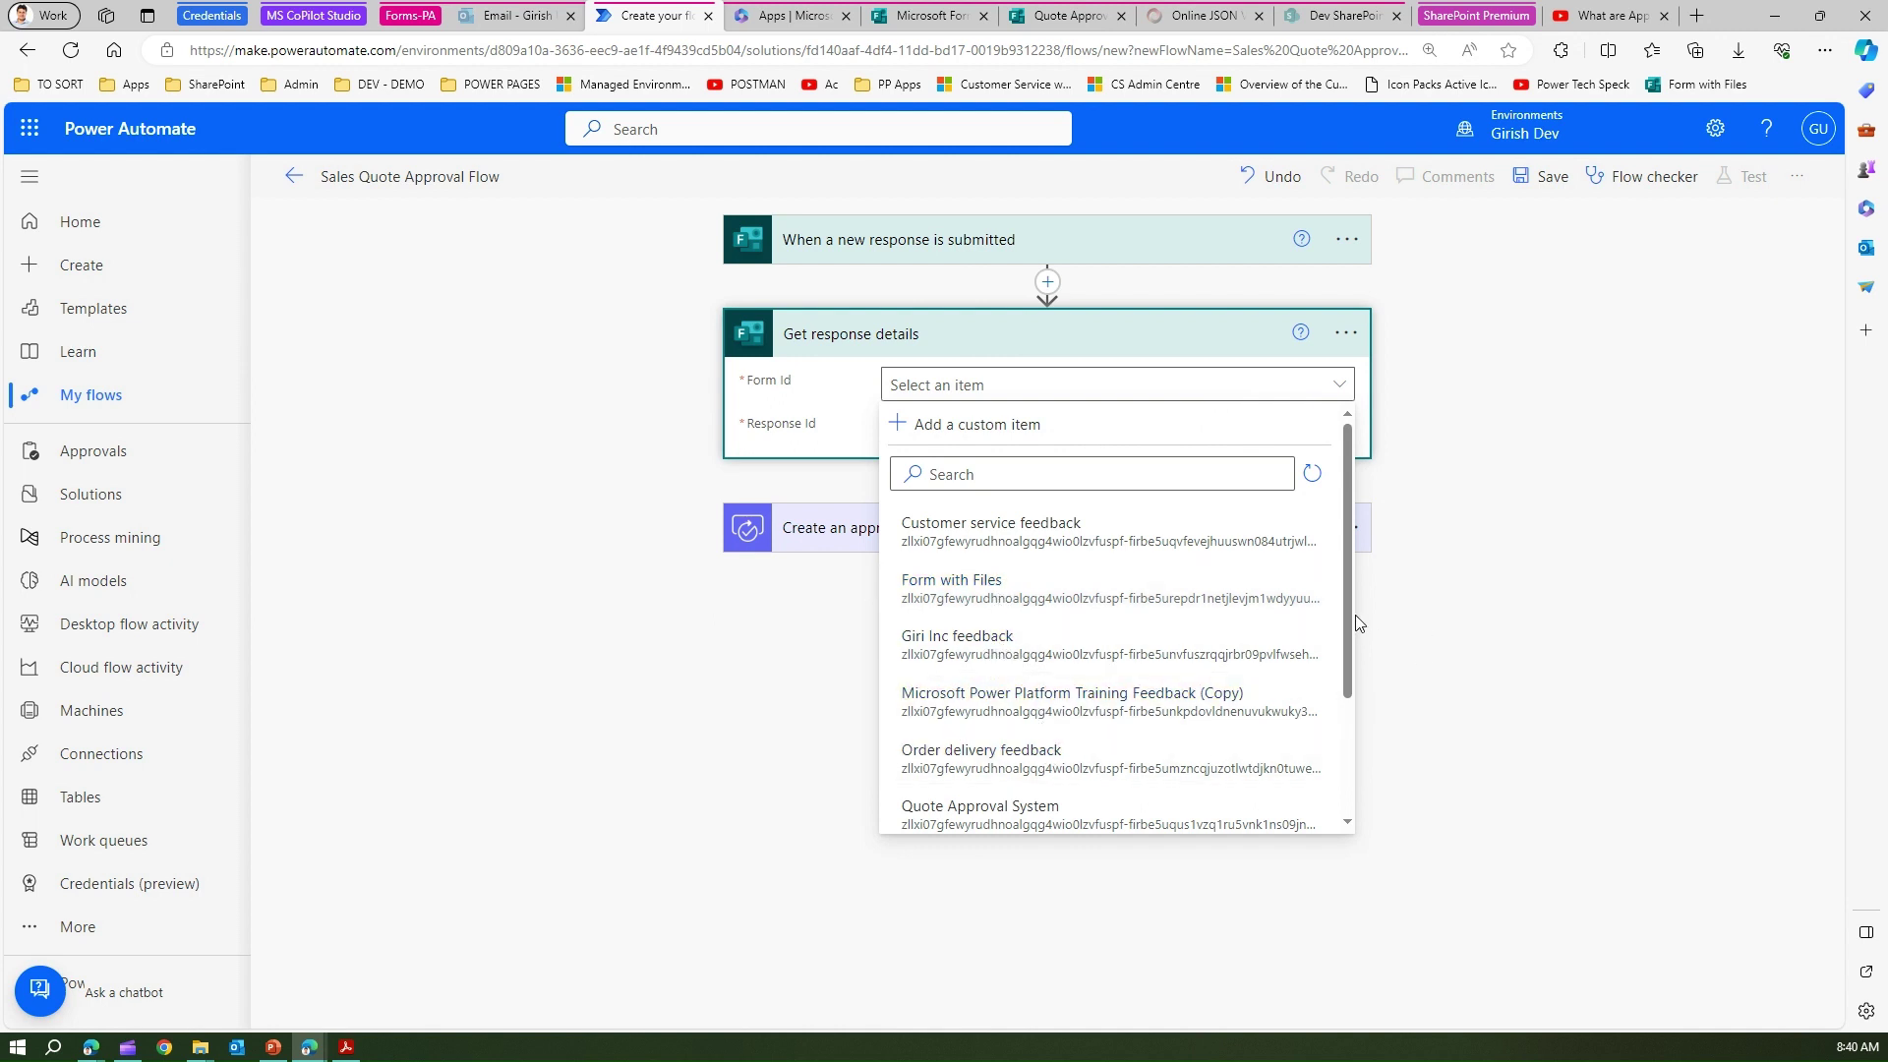
{"action": "scroll", "coordinate": [1347, 640], "scroll_direction": "down", "scroll_amount": 1}
{"action": "left_click", "coordinate": [1070, 772]}
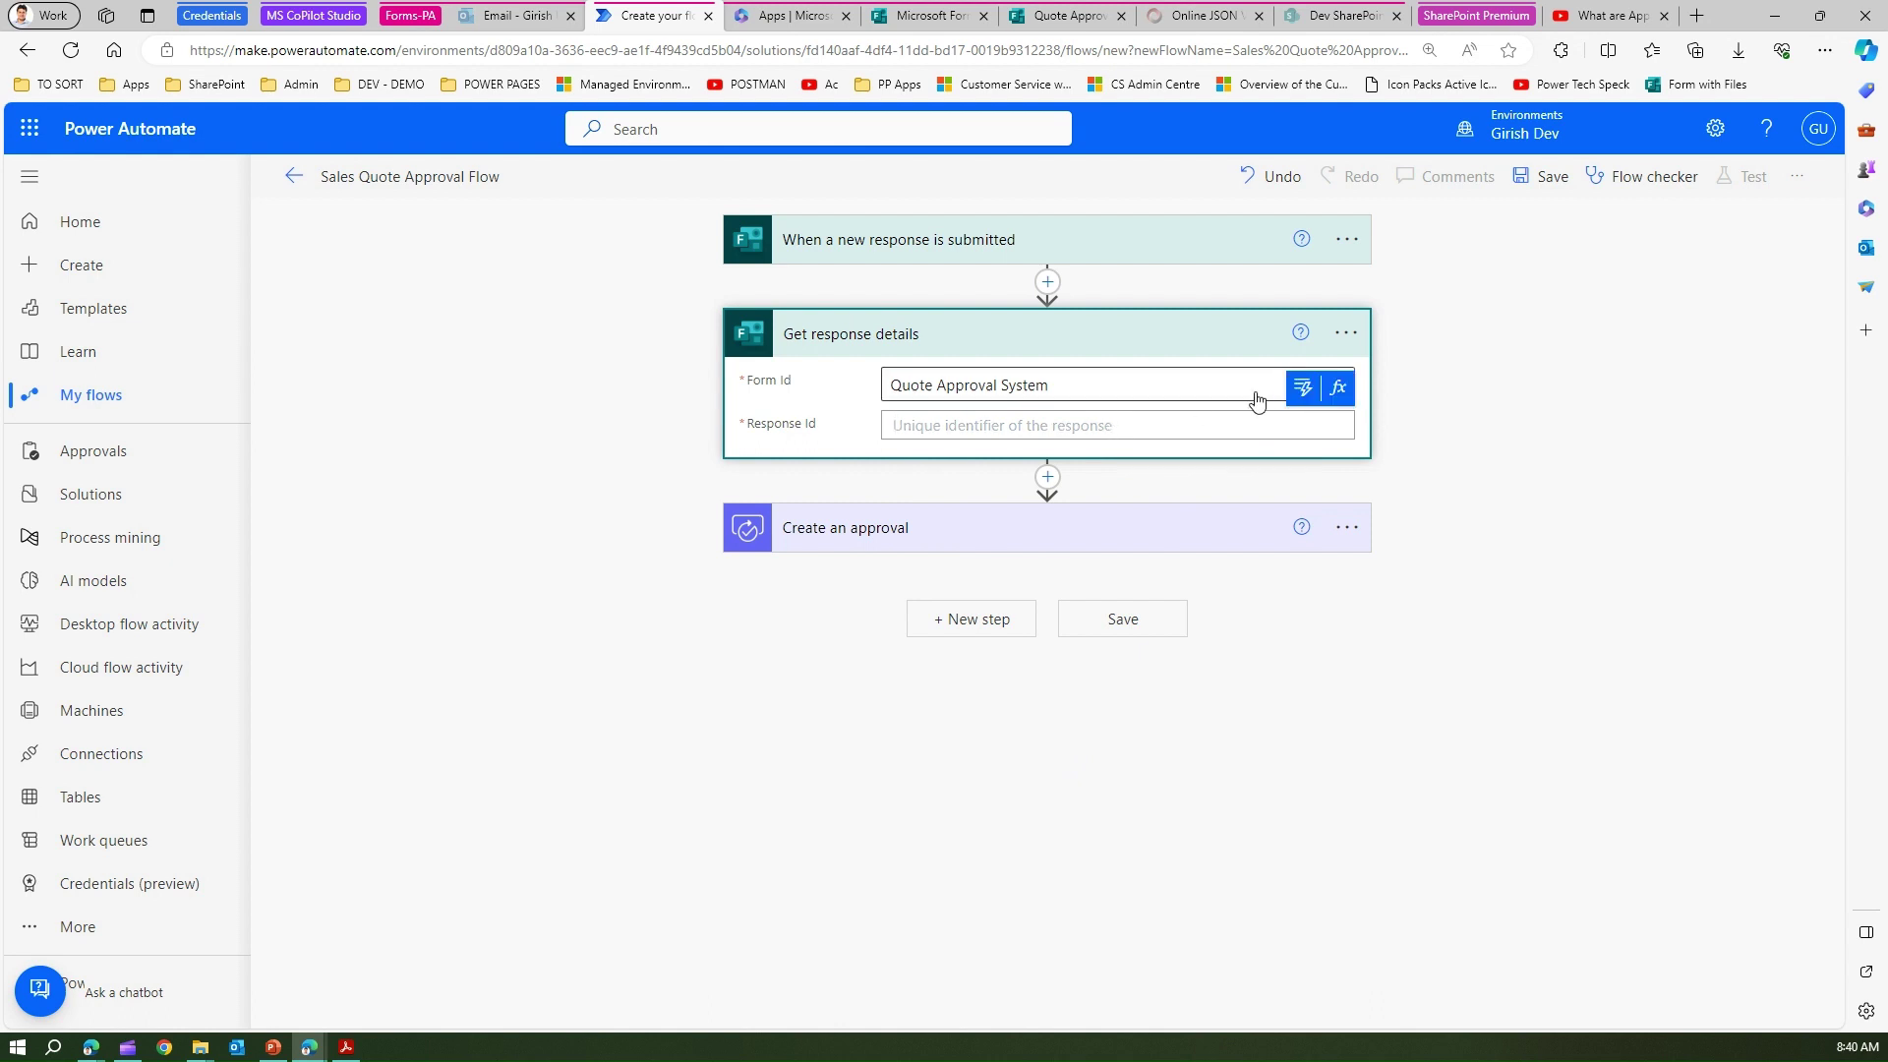
{"action": "left_click", "coordinate": [1304, 390]}
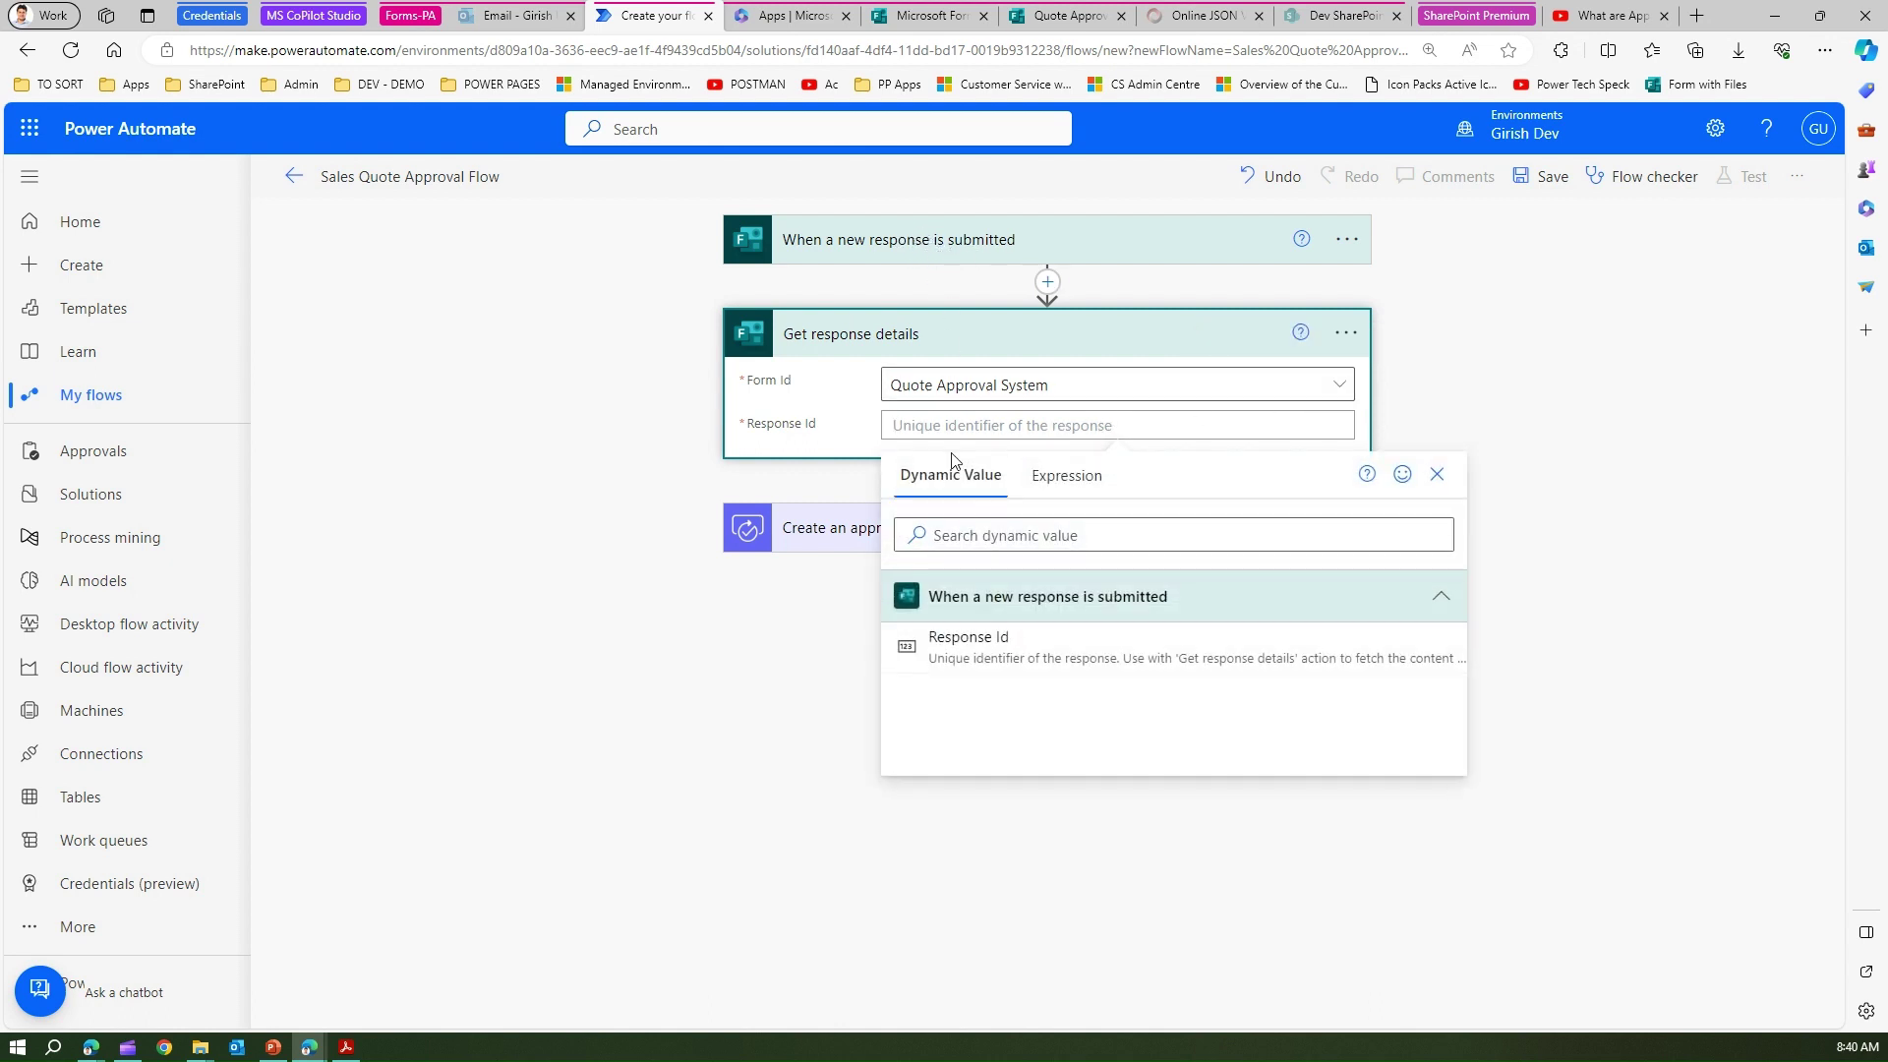
{"action": "left_click", "coordinate": [980, 652]}
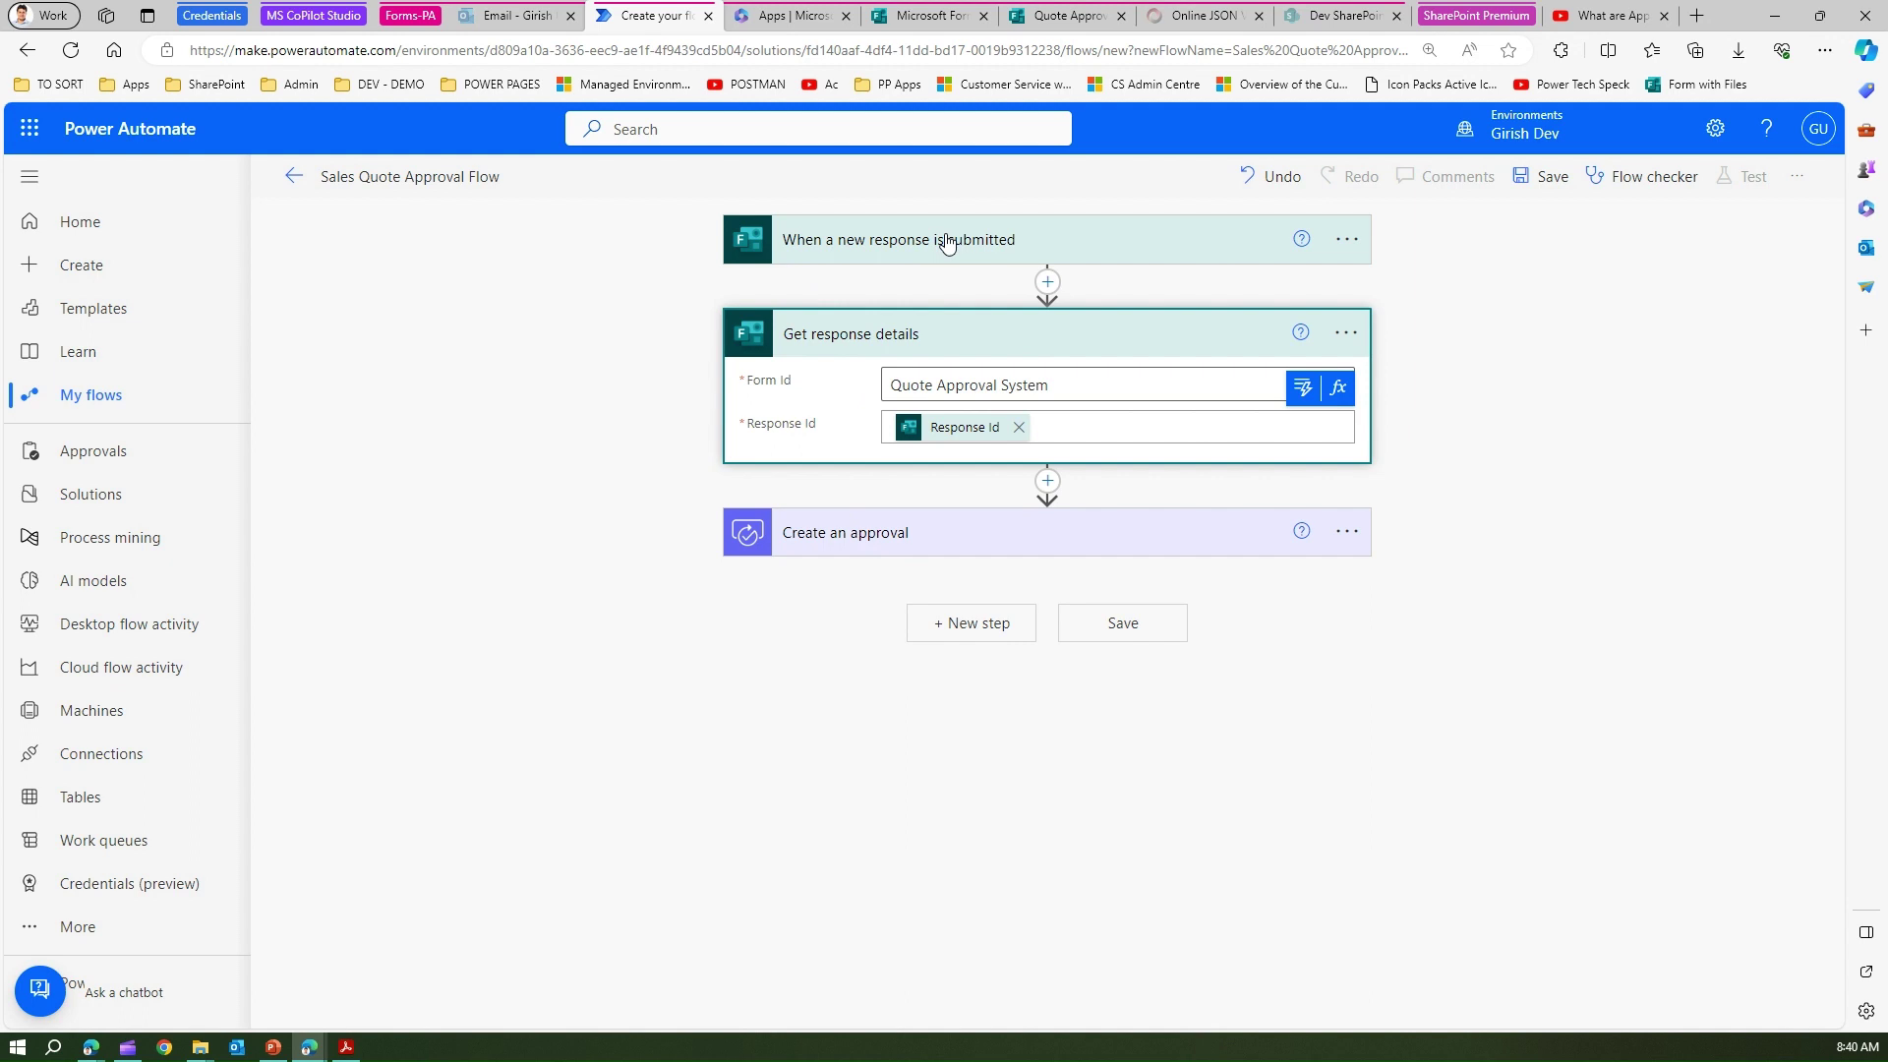
- Title the approval 'Please approve Quote from -' followed by the Client's name value
{"action": "left_click", "coordinate": [890, 535]}
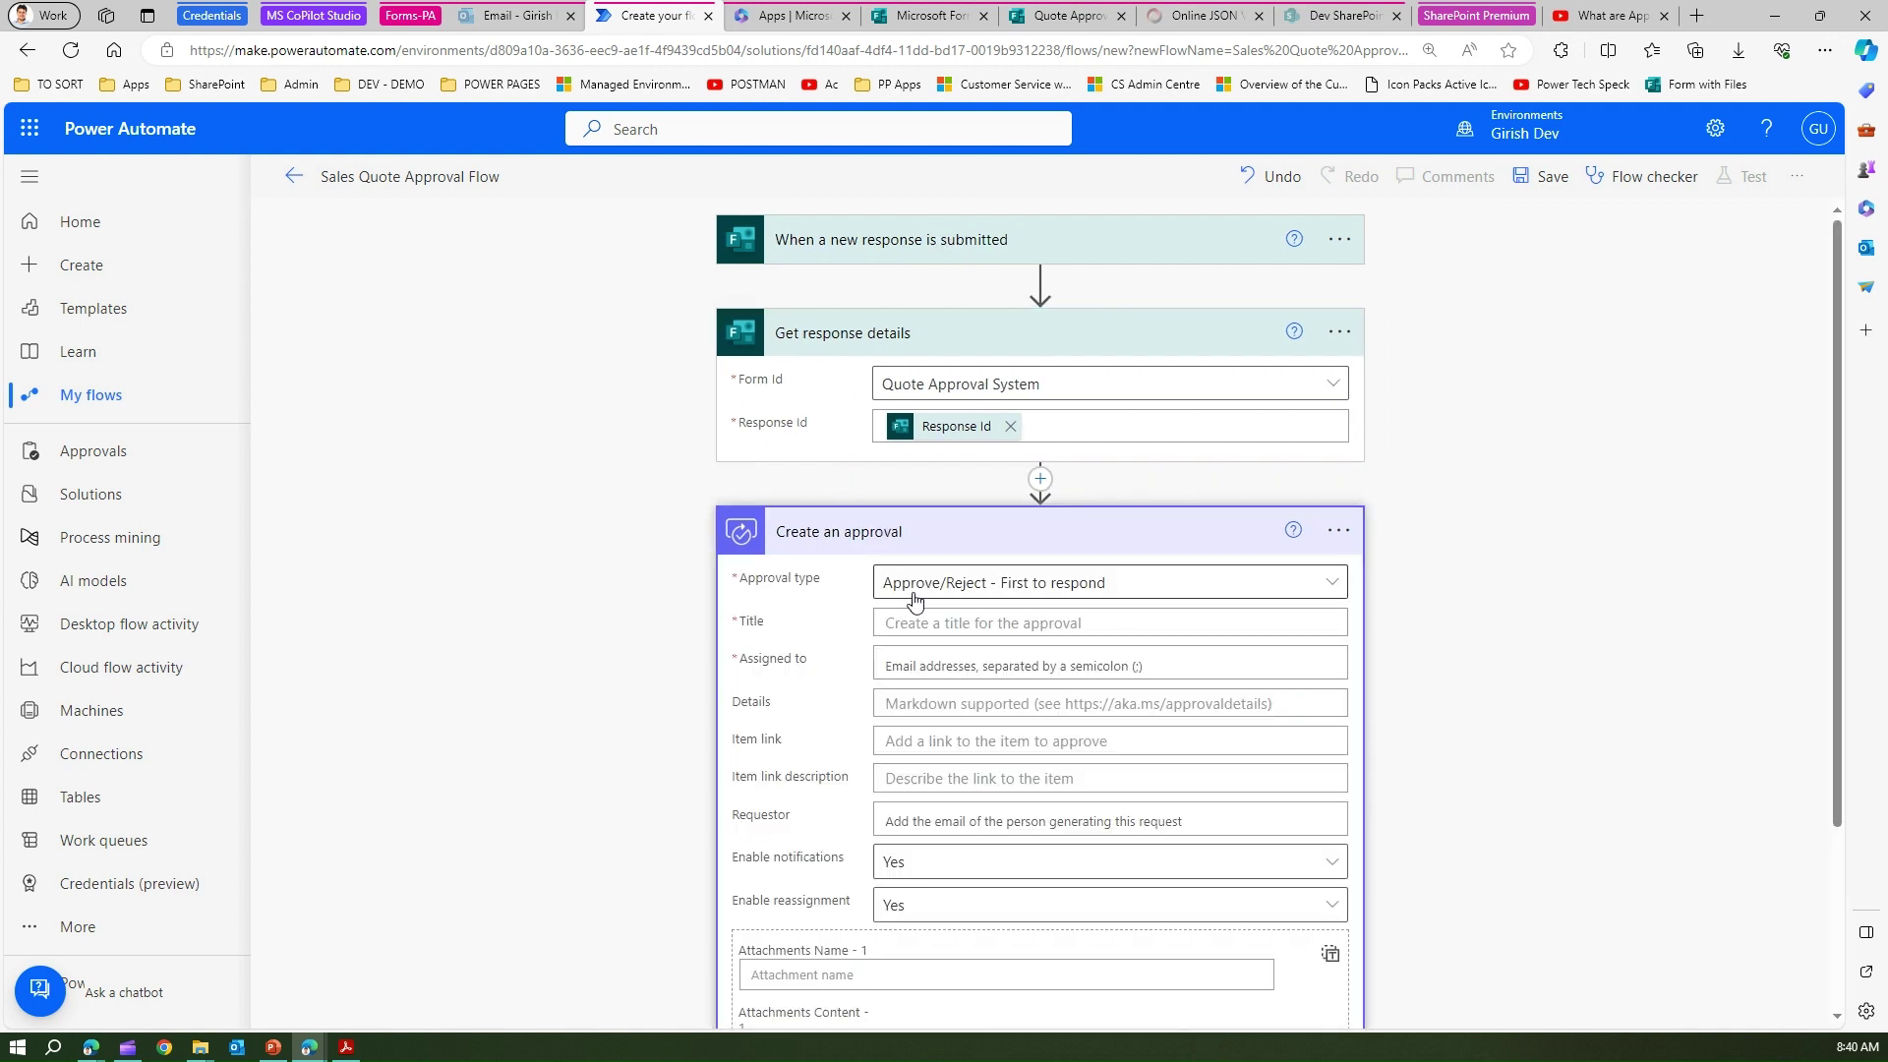
{"action": "scroll", "coordinate": [1833, 529], "scroll_direction": "down", "scroll_amount": 1}
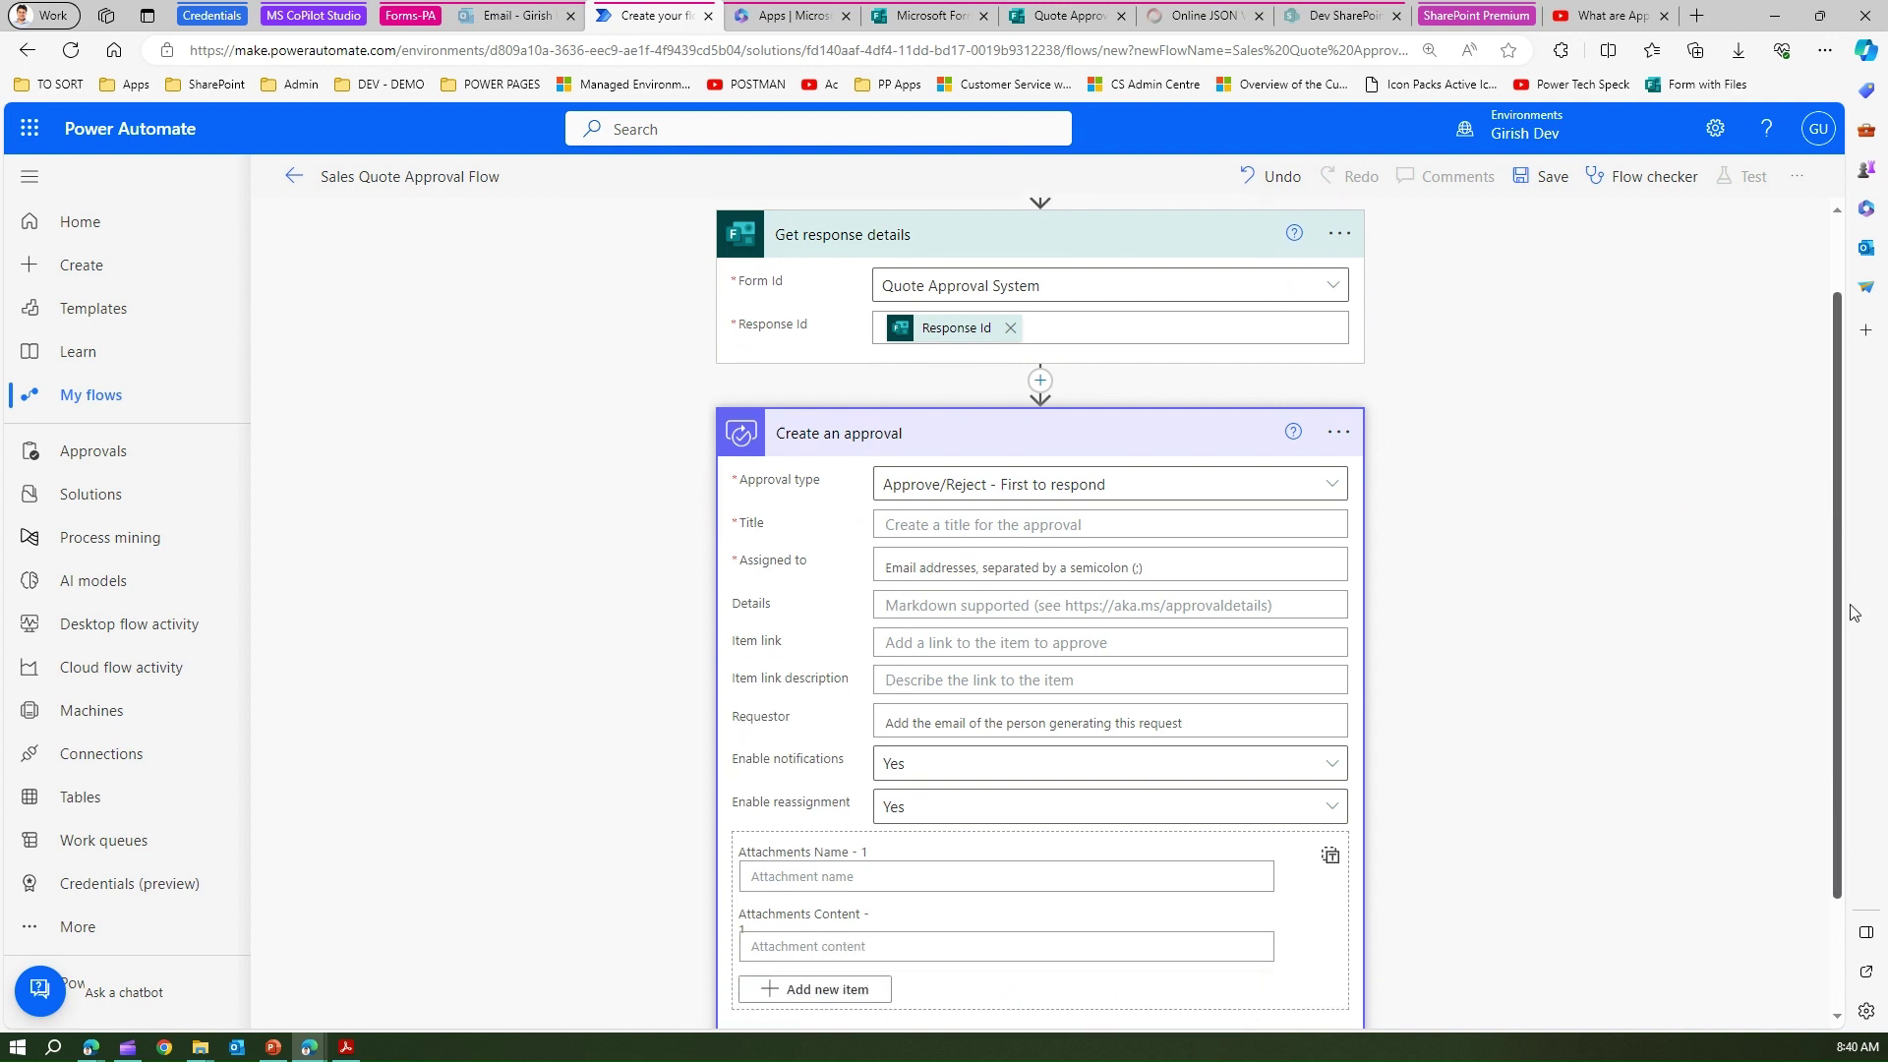
{"action": "left_click", "coordinate": [950, 519]}
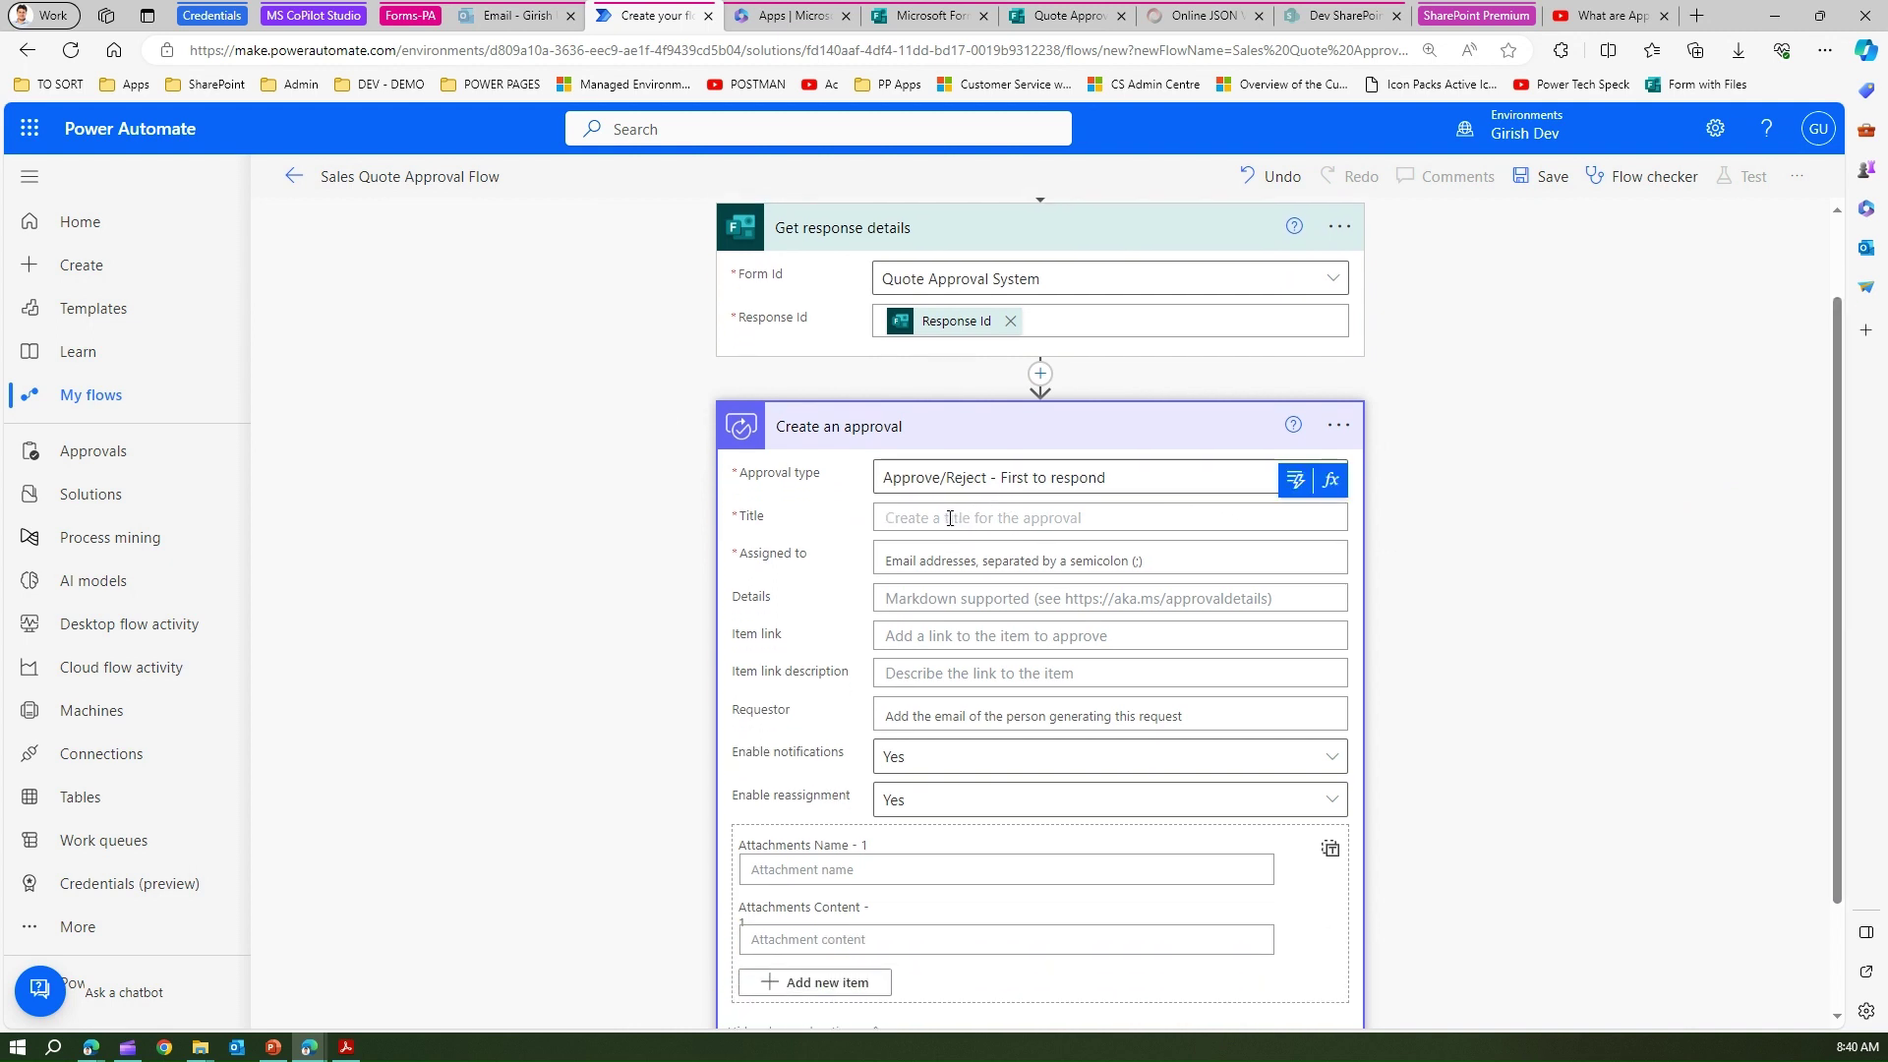
{"action": "type", "text": "Please approve Quote from -"}
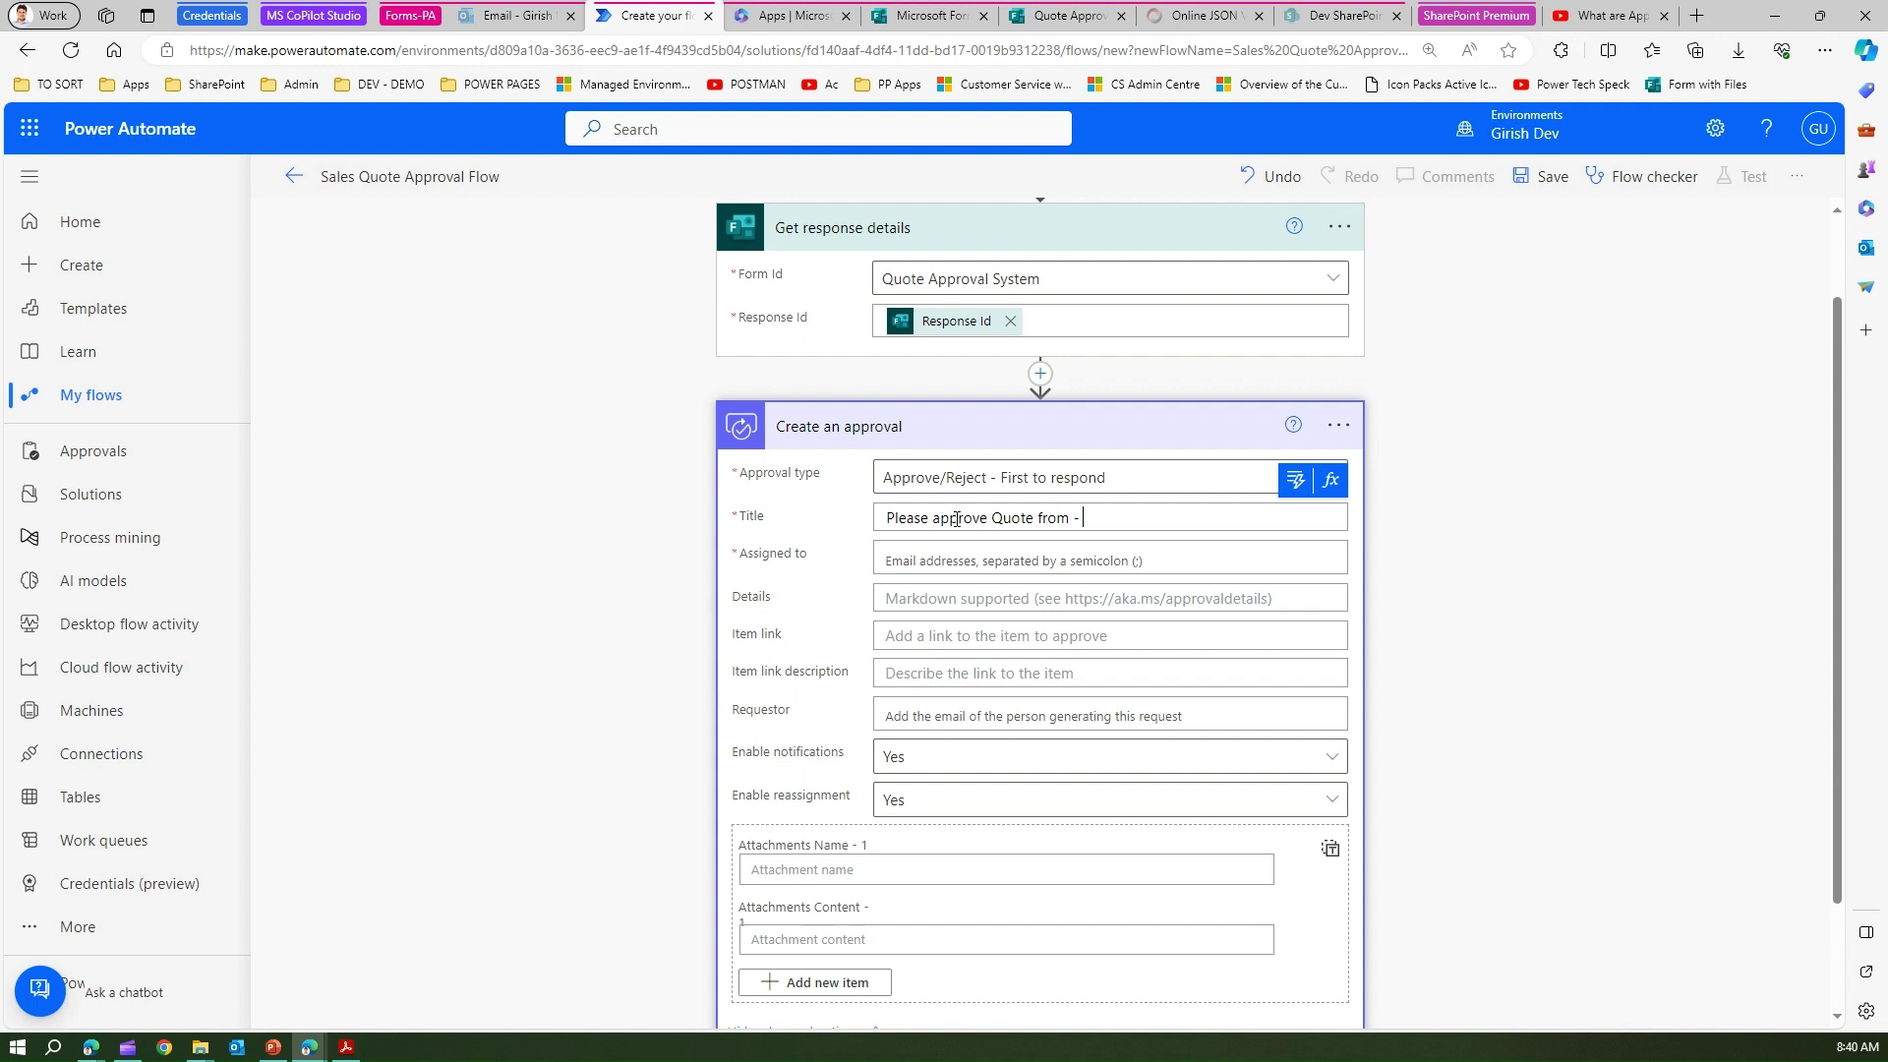
{"action": "left_click", "coordinate": [1296, 485]}
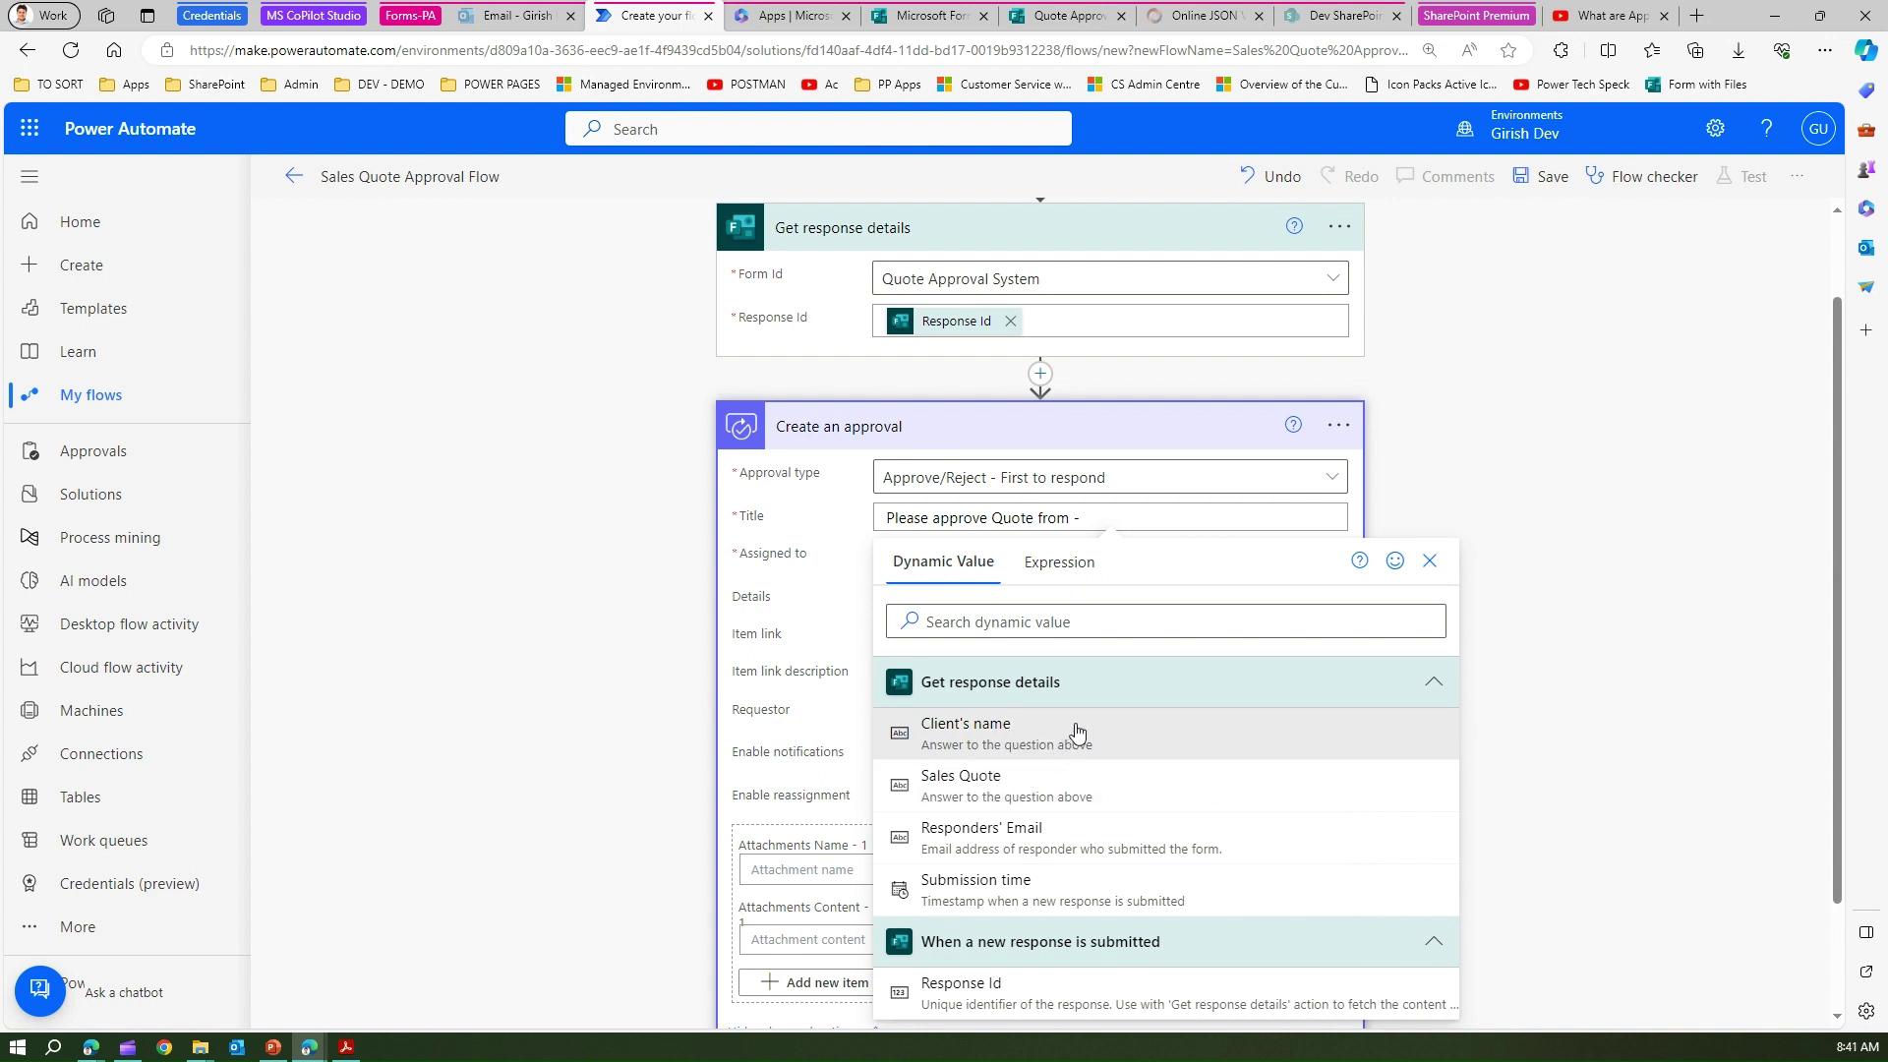
{"action": "left_click", "coordinate": [990, 733]}
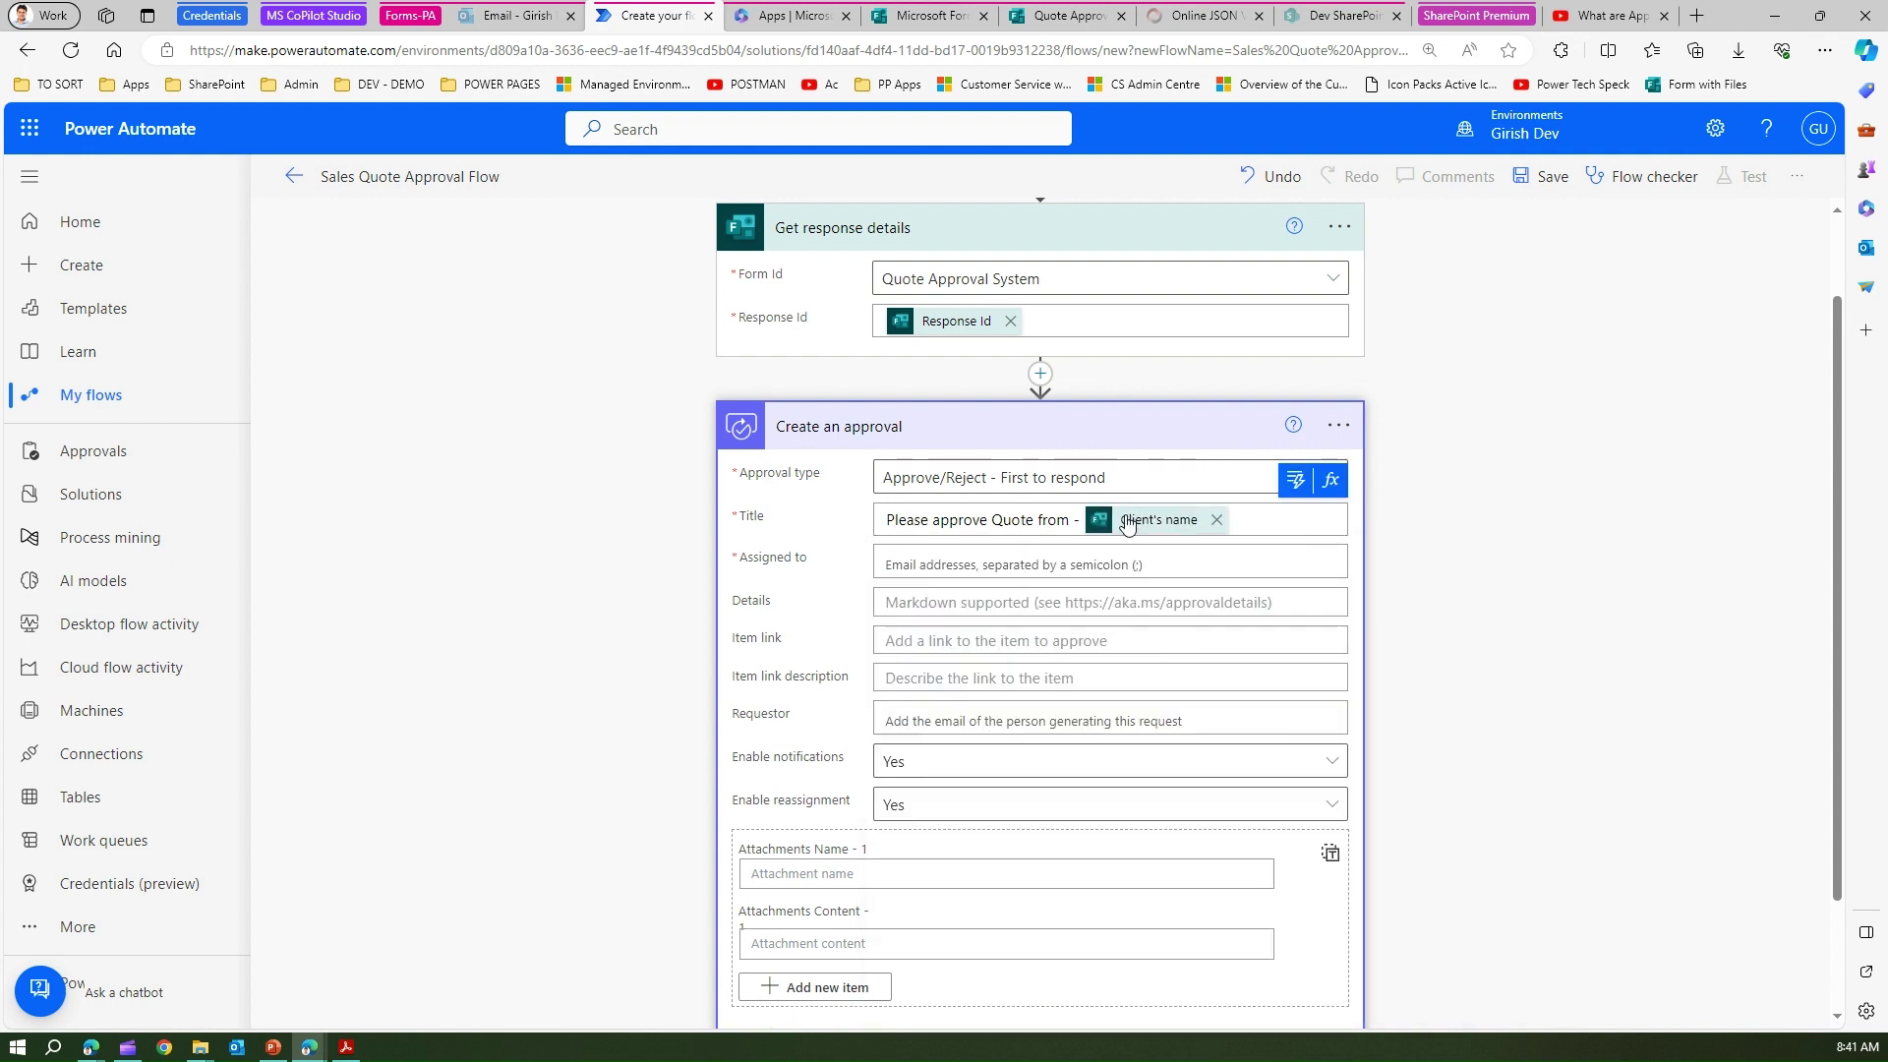
- Assign the approval to the suggested user in Assigned to
{"action": "left_click", "coordinate": [1000, 563]}
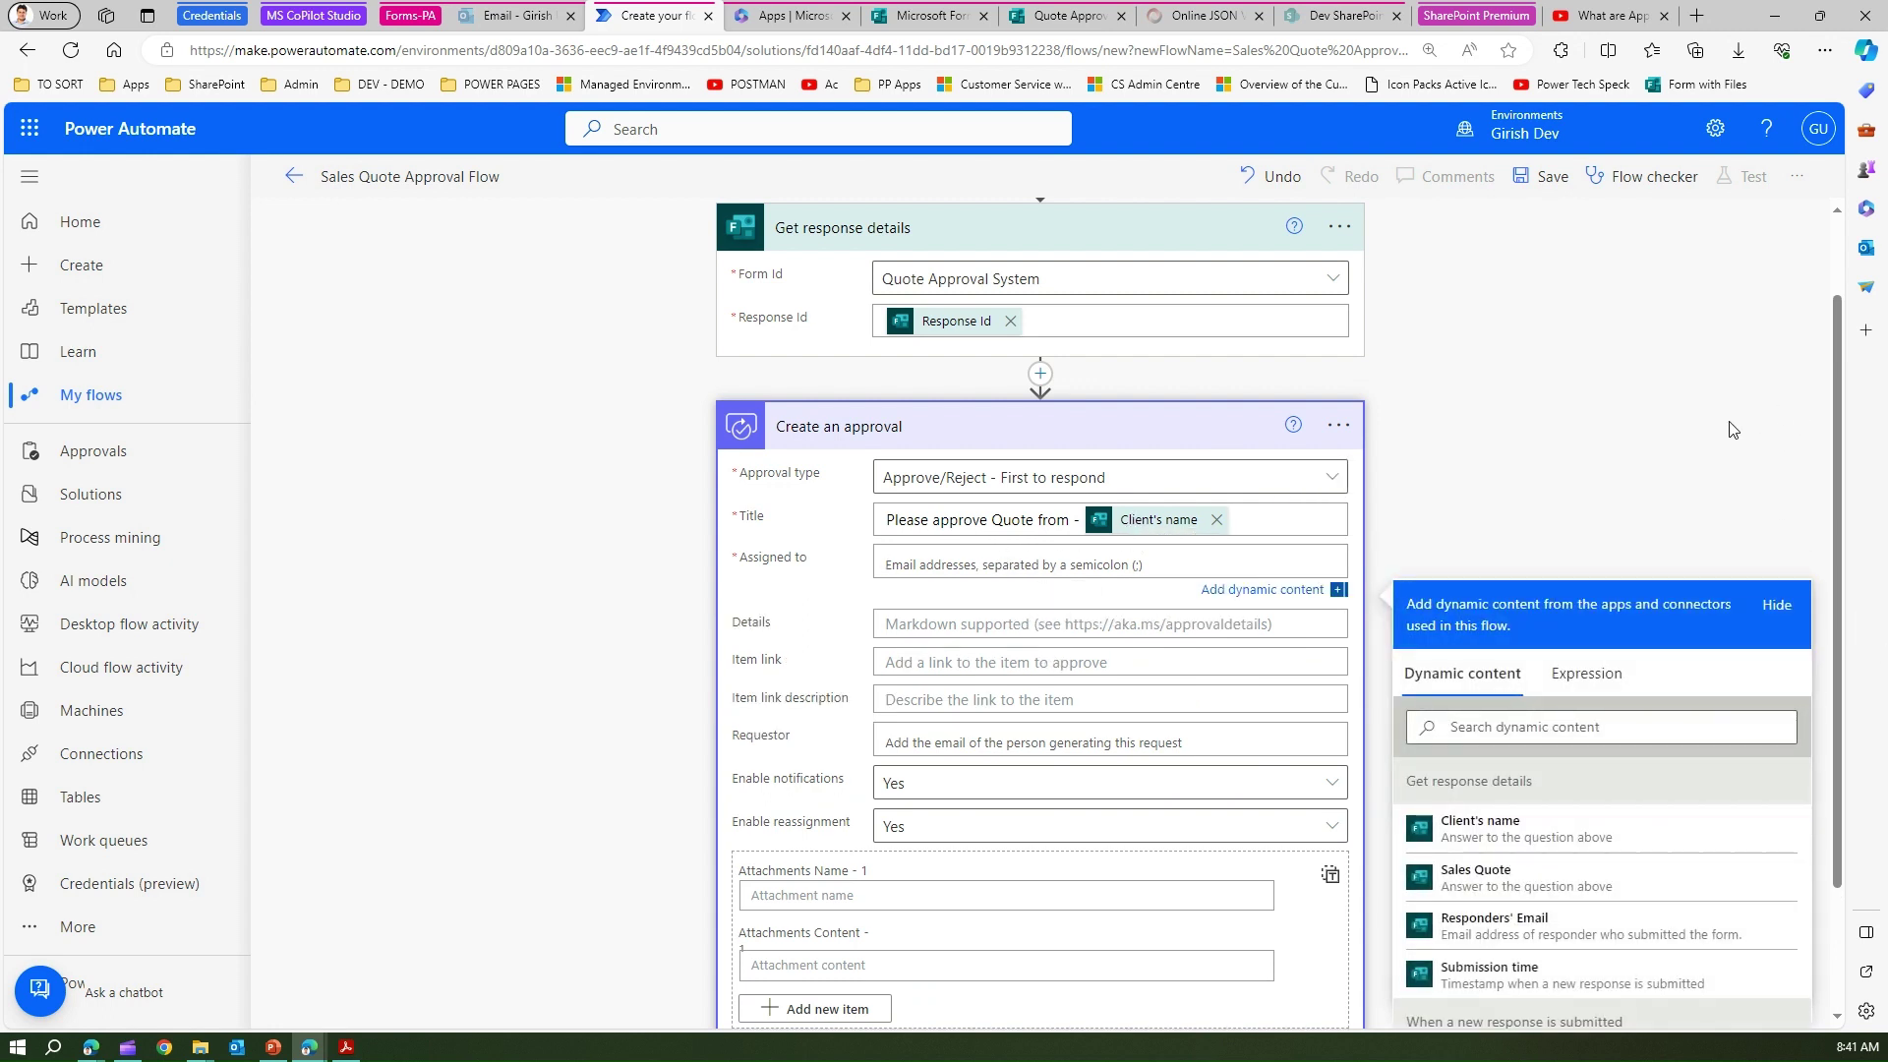
{"action": "type", "text": "girish"}
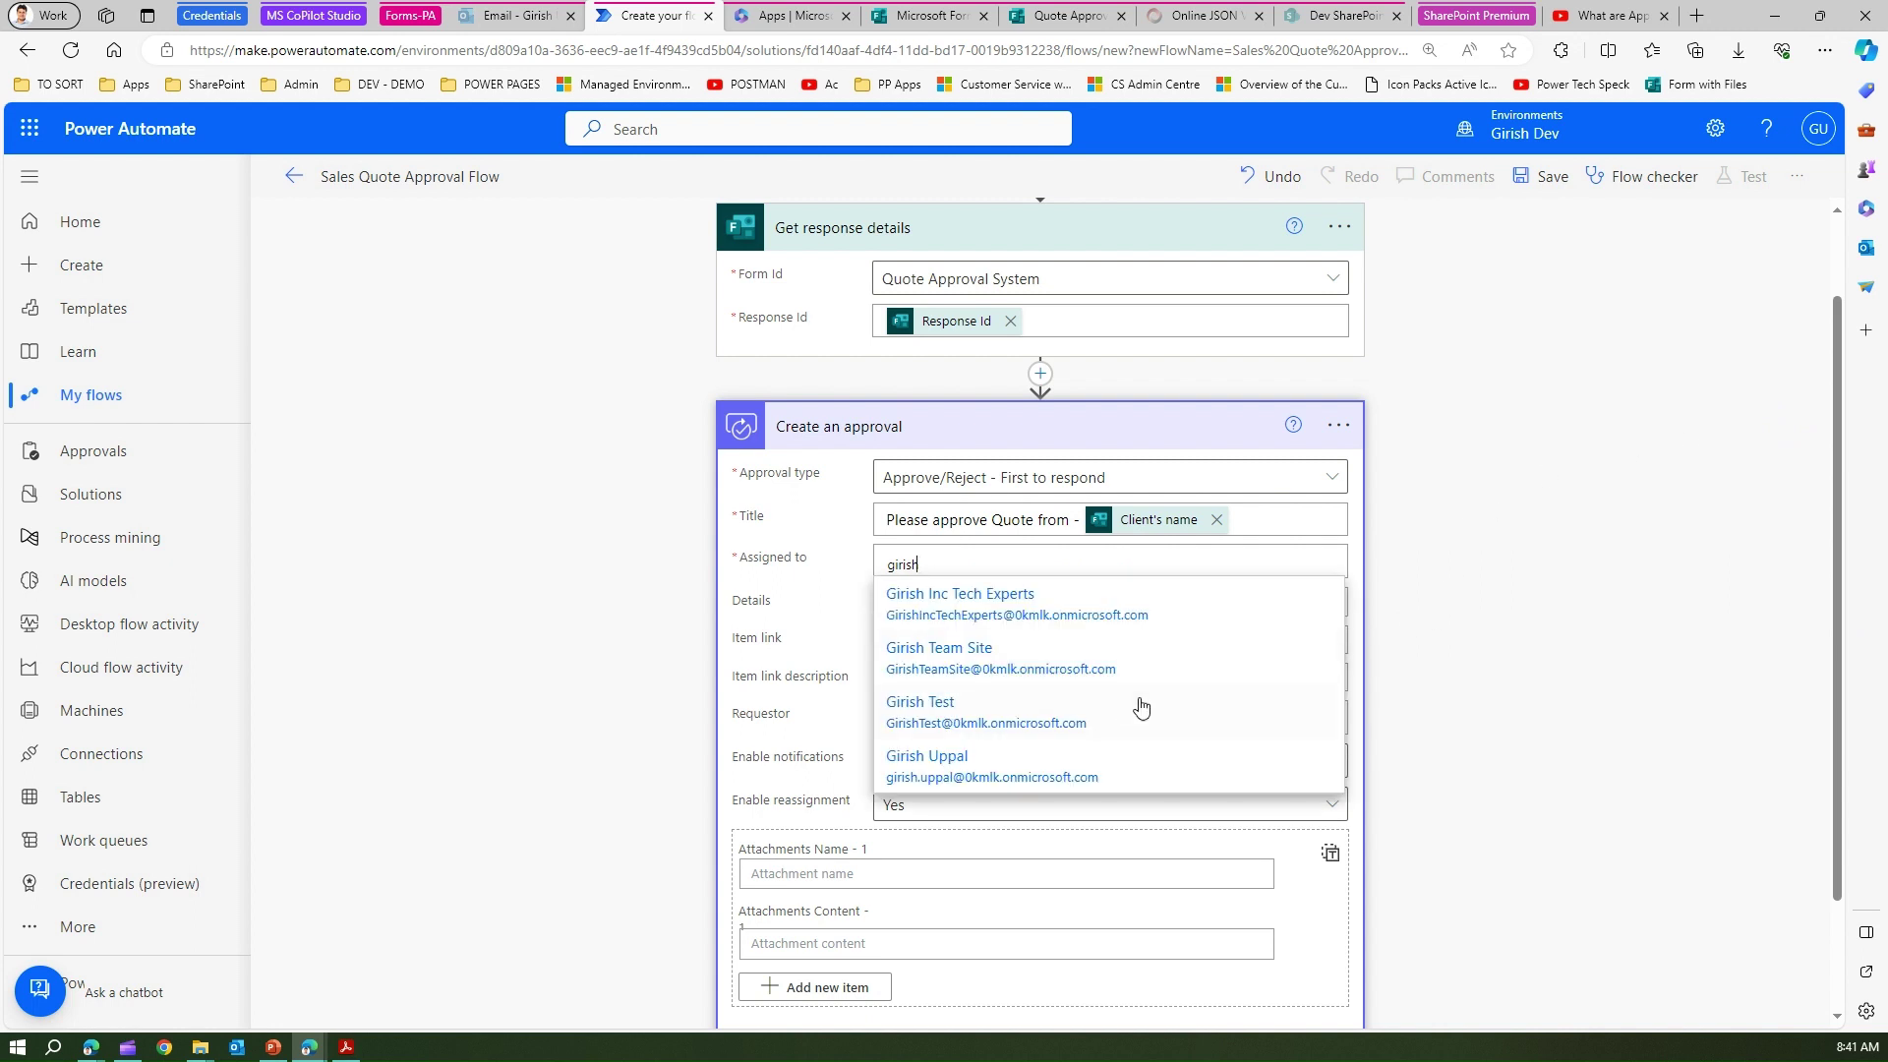
{"action": "left_click", "coordinate": [1016, 766]}
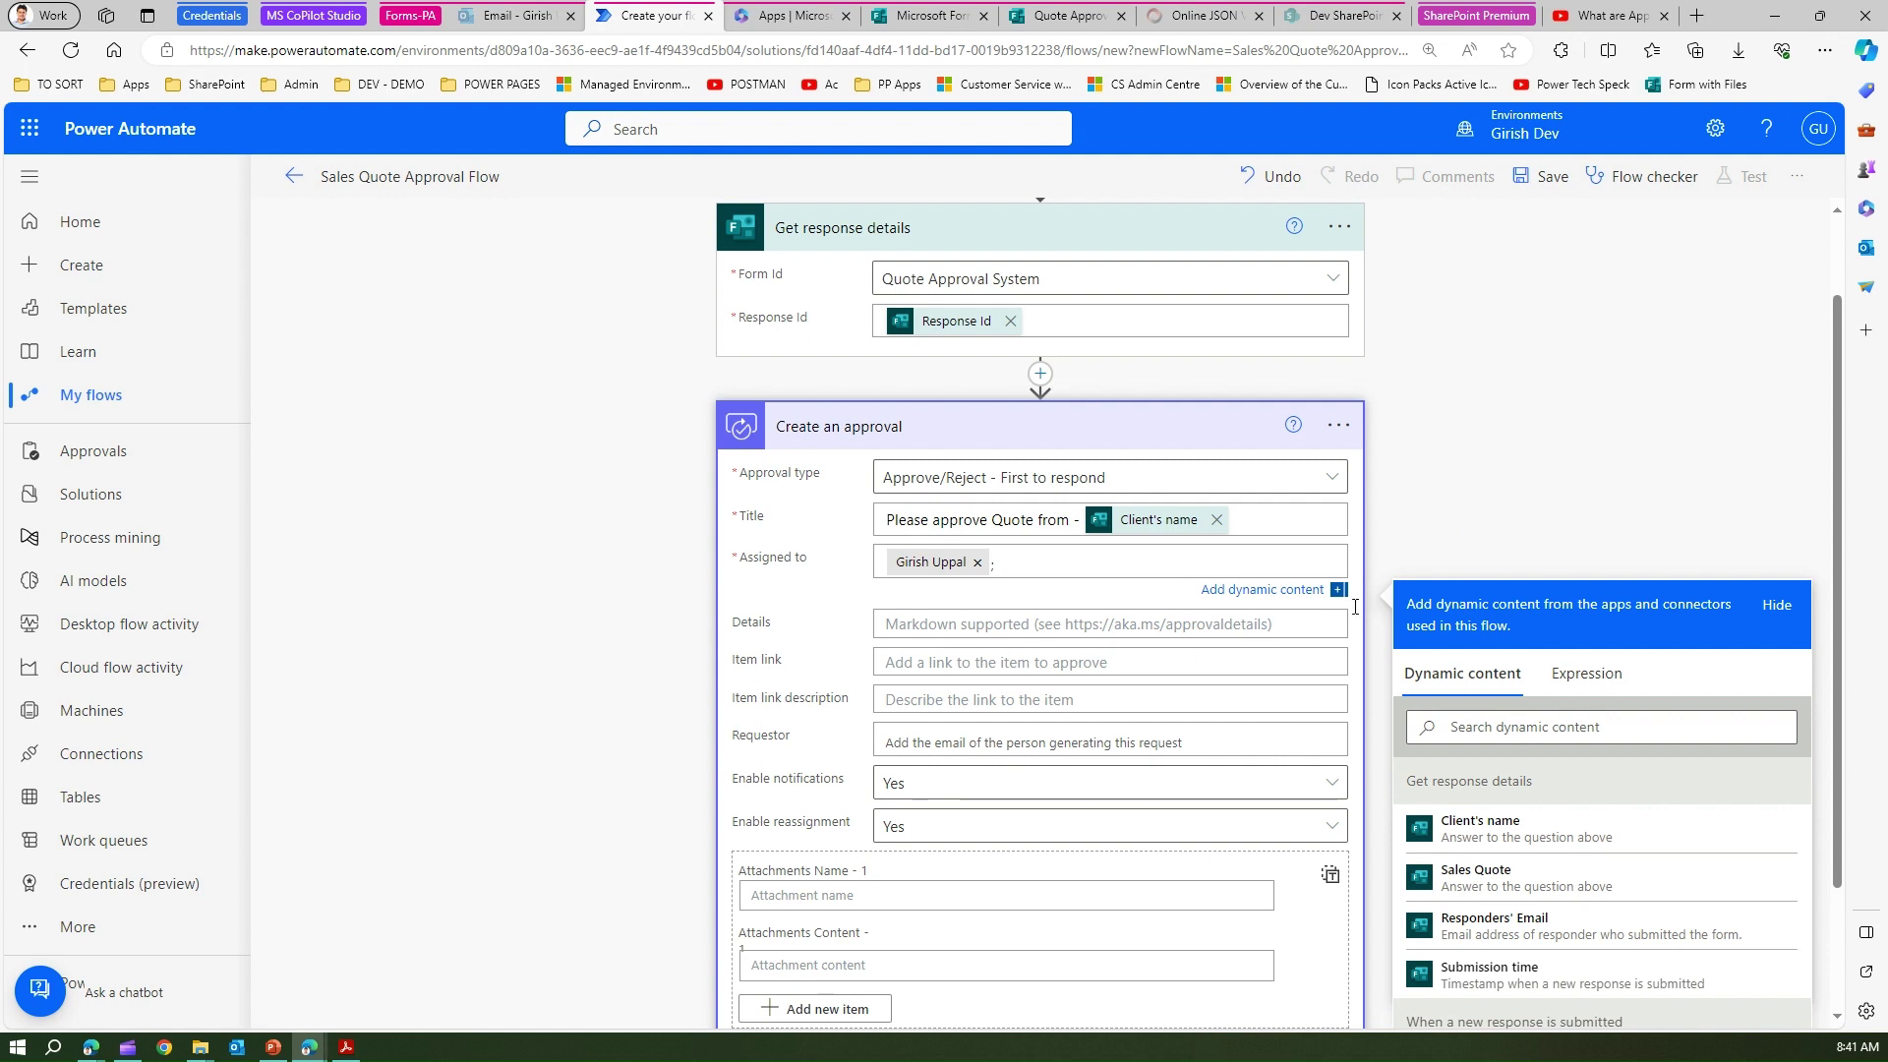
{"action": "left_click", "coordinate": [1512, 492]}
{"action": "scroll", "coordinate": [1852, 557], "scroll_direction": "down", "scroll_amount": 2}
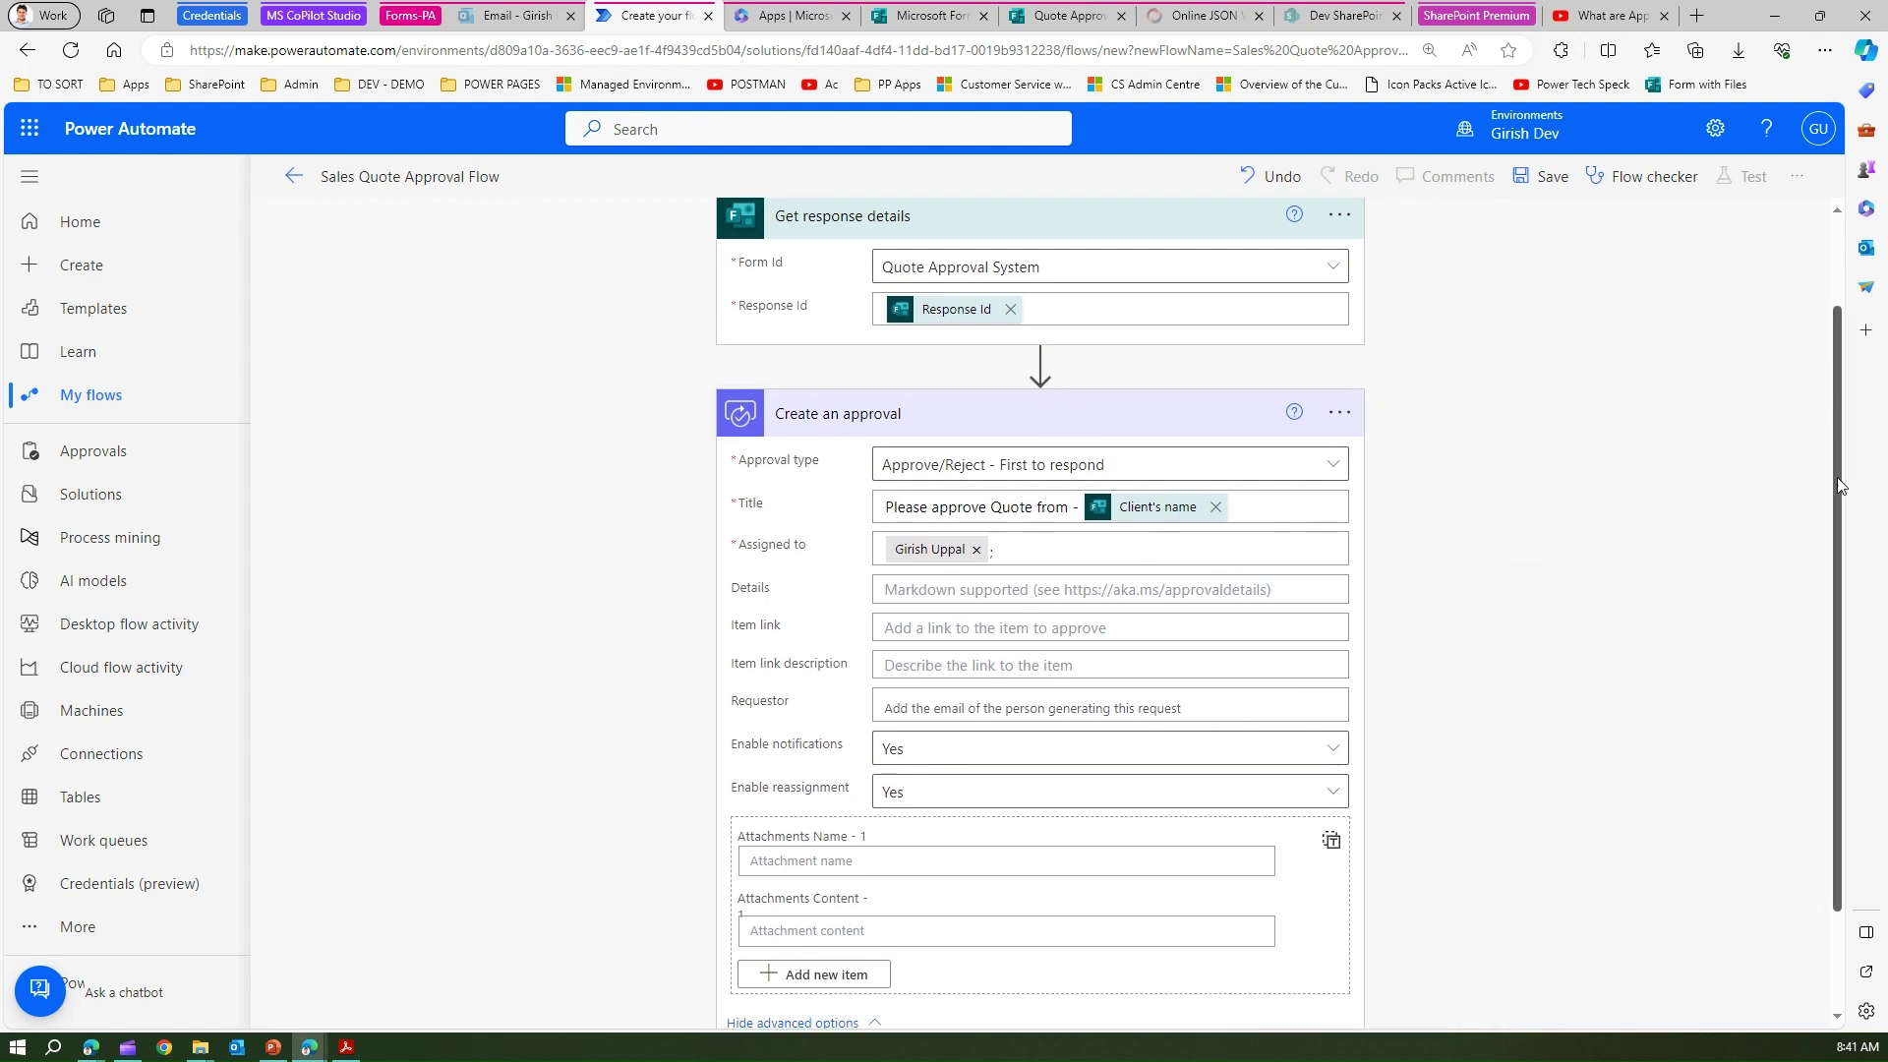
{"action": "scroll", "coordinate": [1853, 557], "scroll_direction": "down", "scroll_amount": 1}
{"action": "scroll", "coordinate": [1867, 602], "scroll_direction": "up", "scroll_amount": 1}
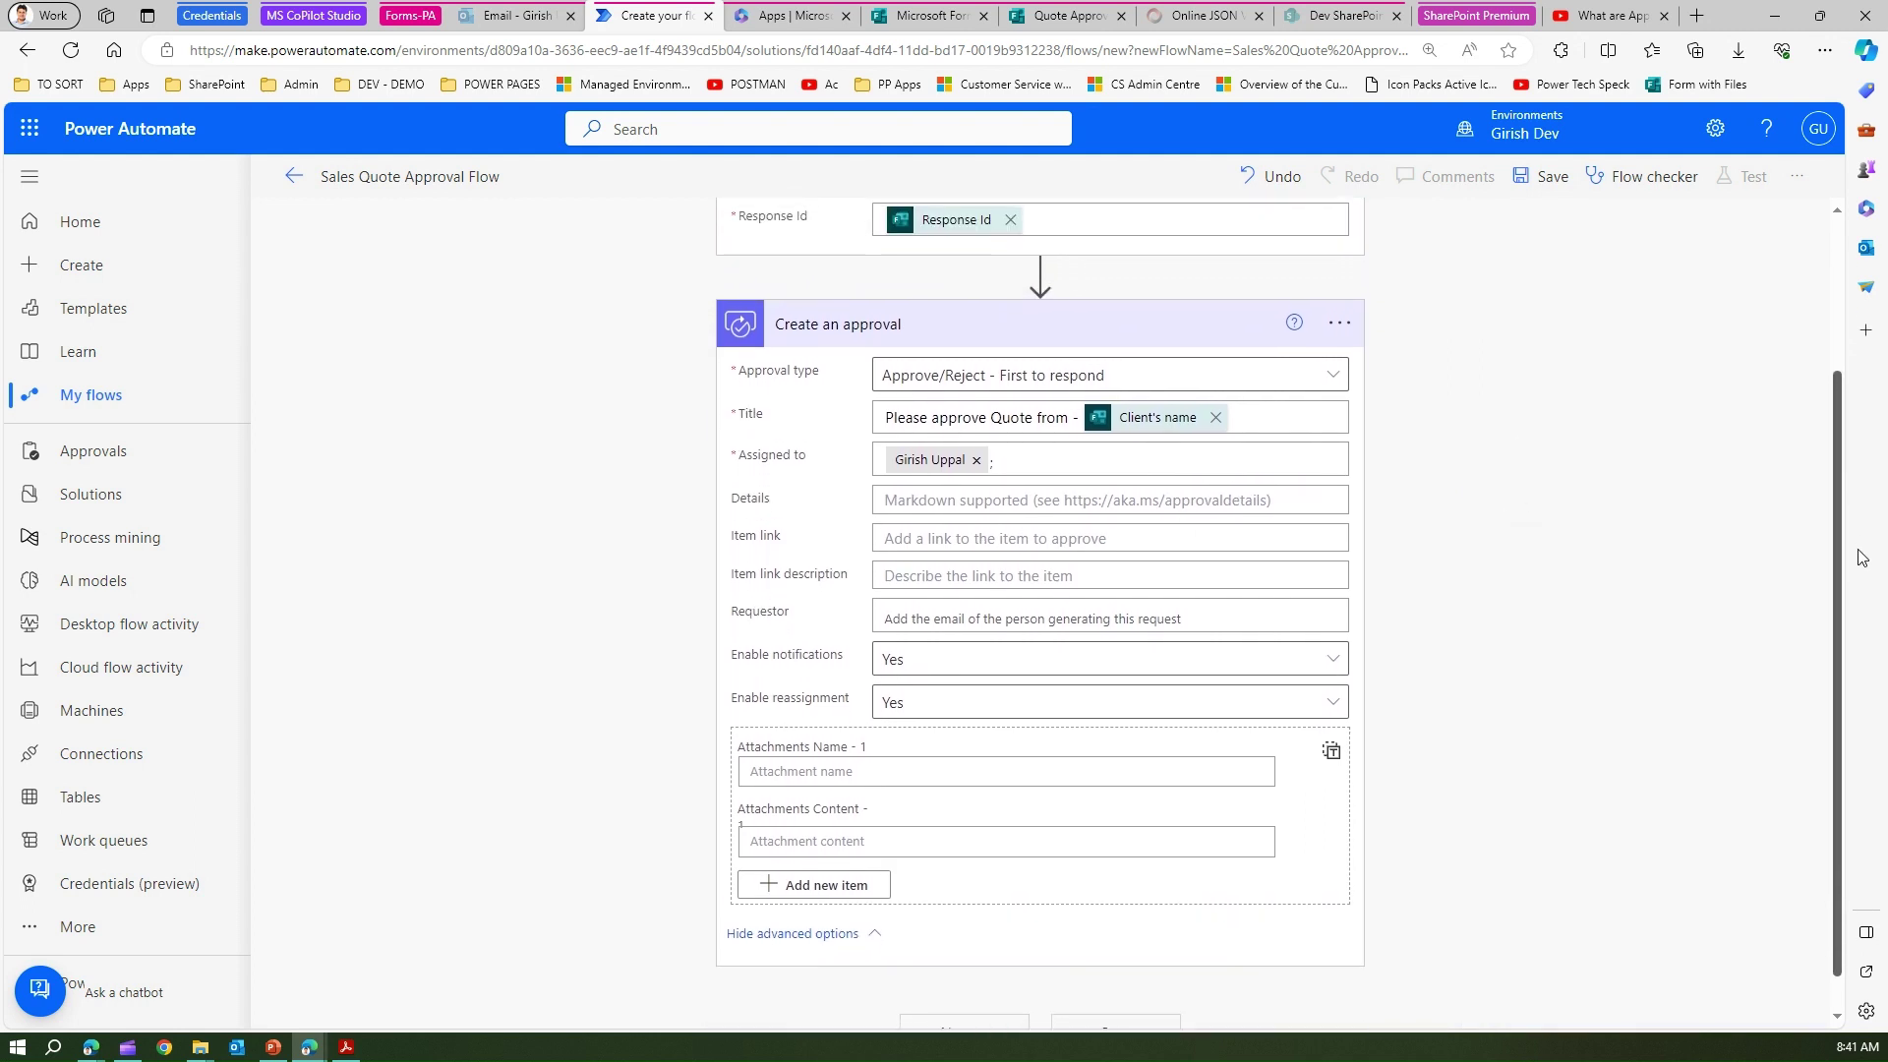
{"action": "scroll", "coordinate": [1868, 603], "scroll_direction": "down", "scroll_amount": 1}
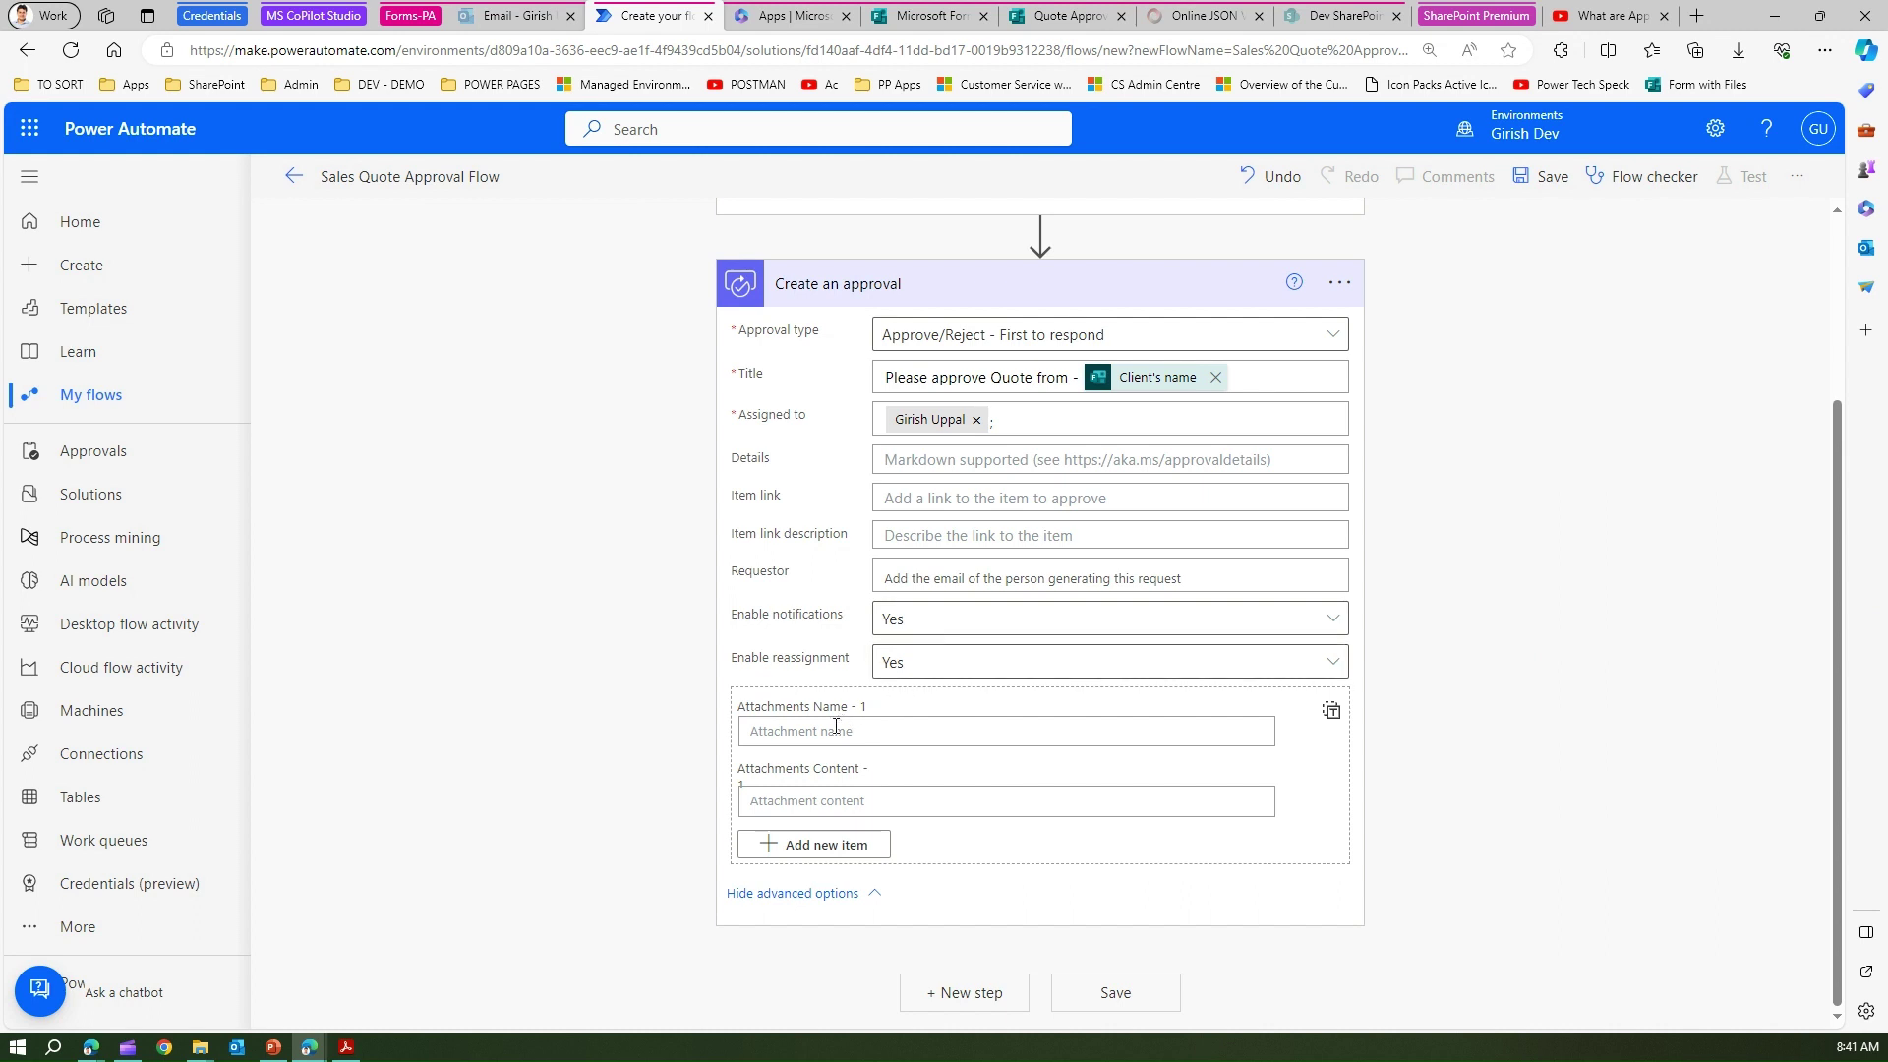
{"action": "left_click", "coordinate": [831, 730]}
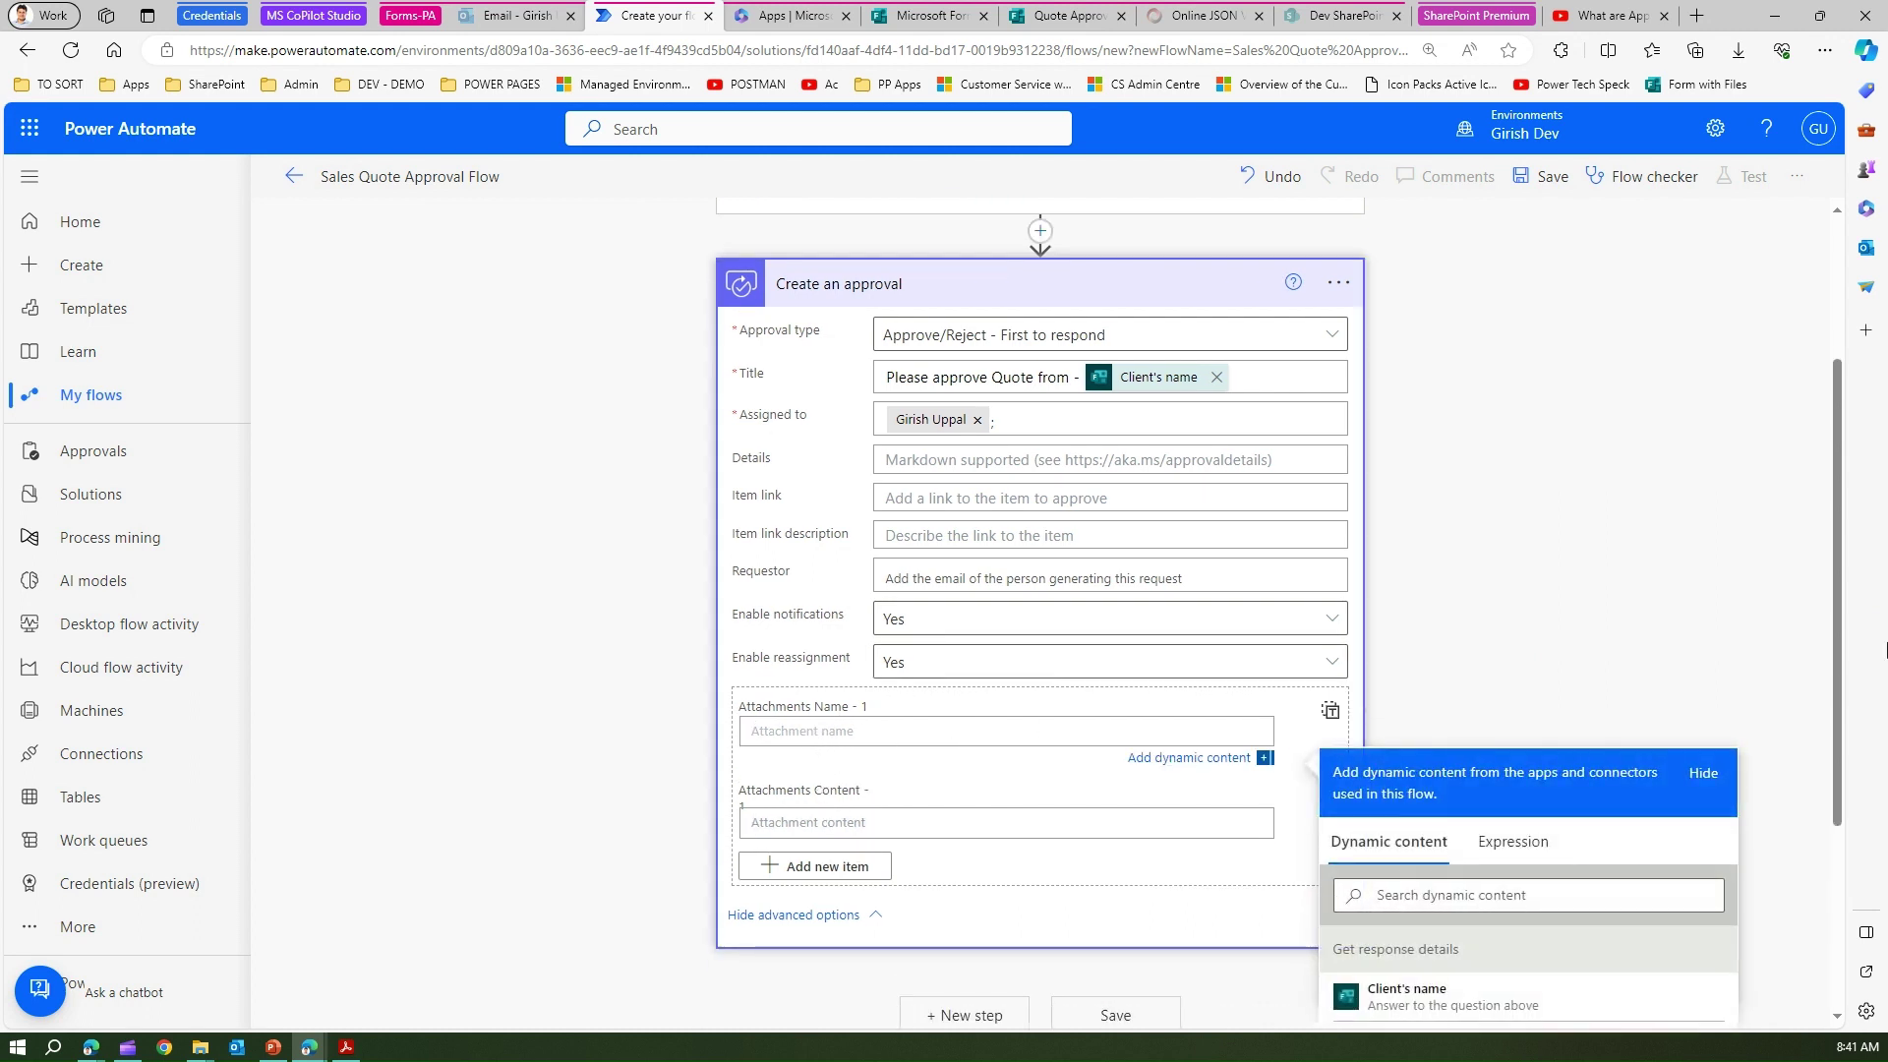
{"action": "left_click_drag", "start_coordinate": [1854, 635], "coordinate": [1854, 805]}
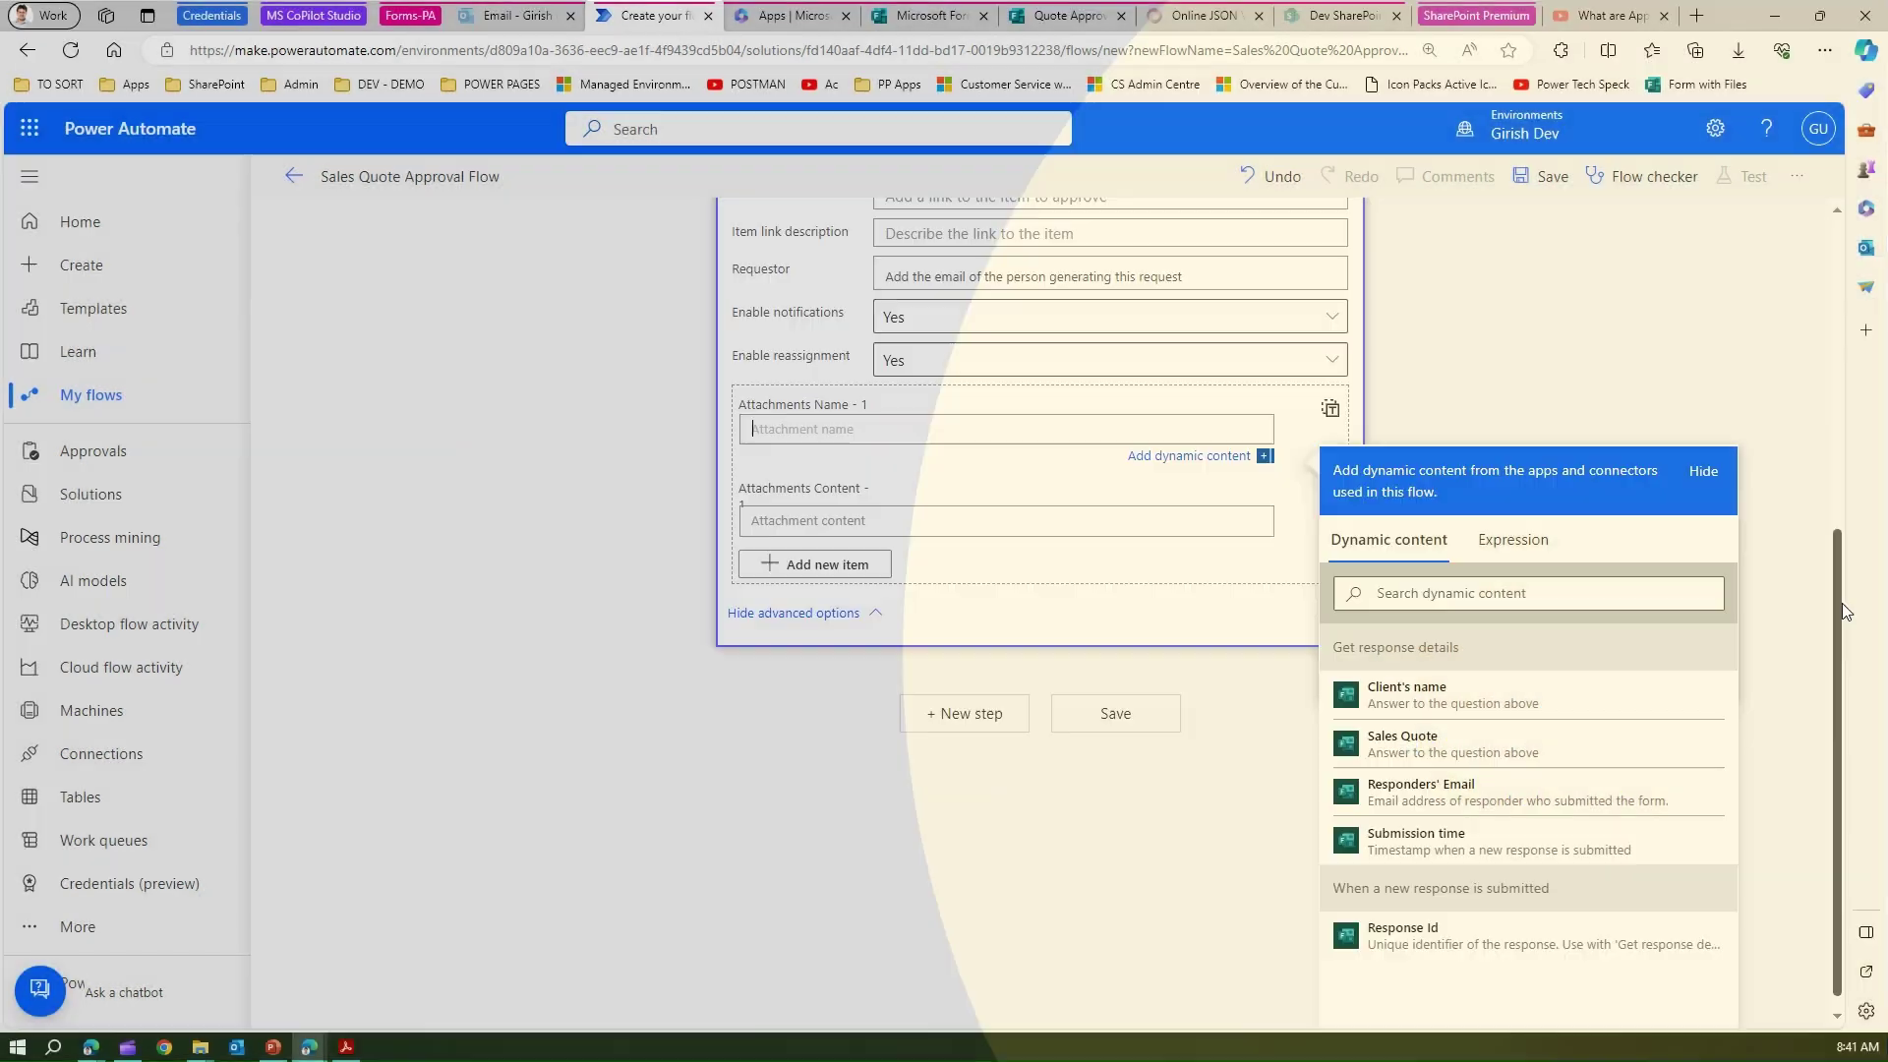
{"action": "left_click_drag", "start_coordinate": [1843, 604], "coordinate": [1842, 318]}
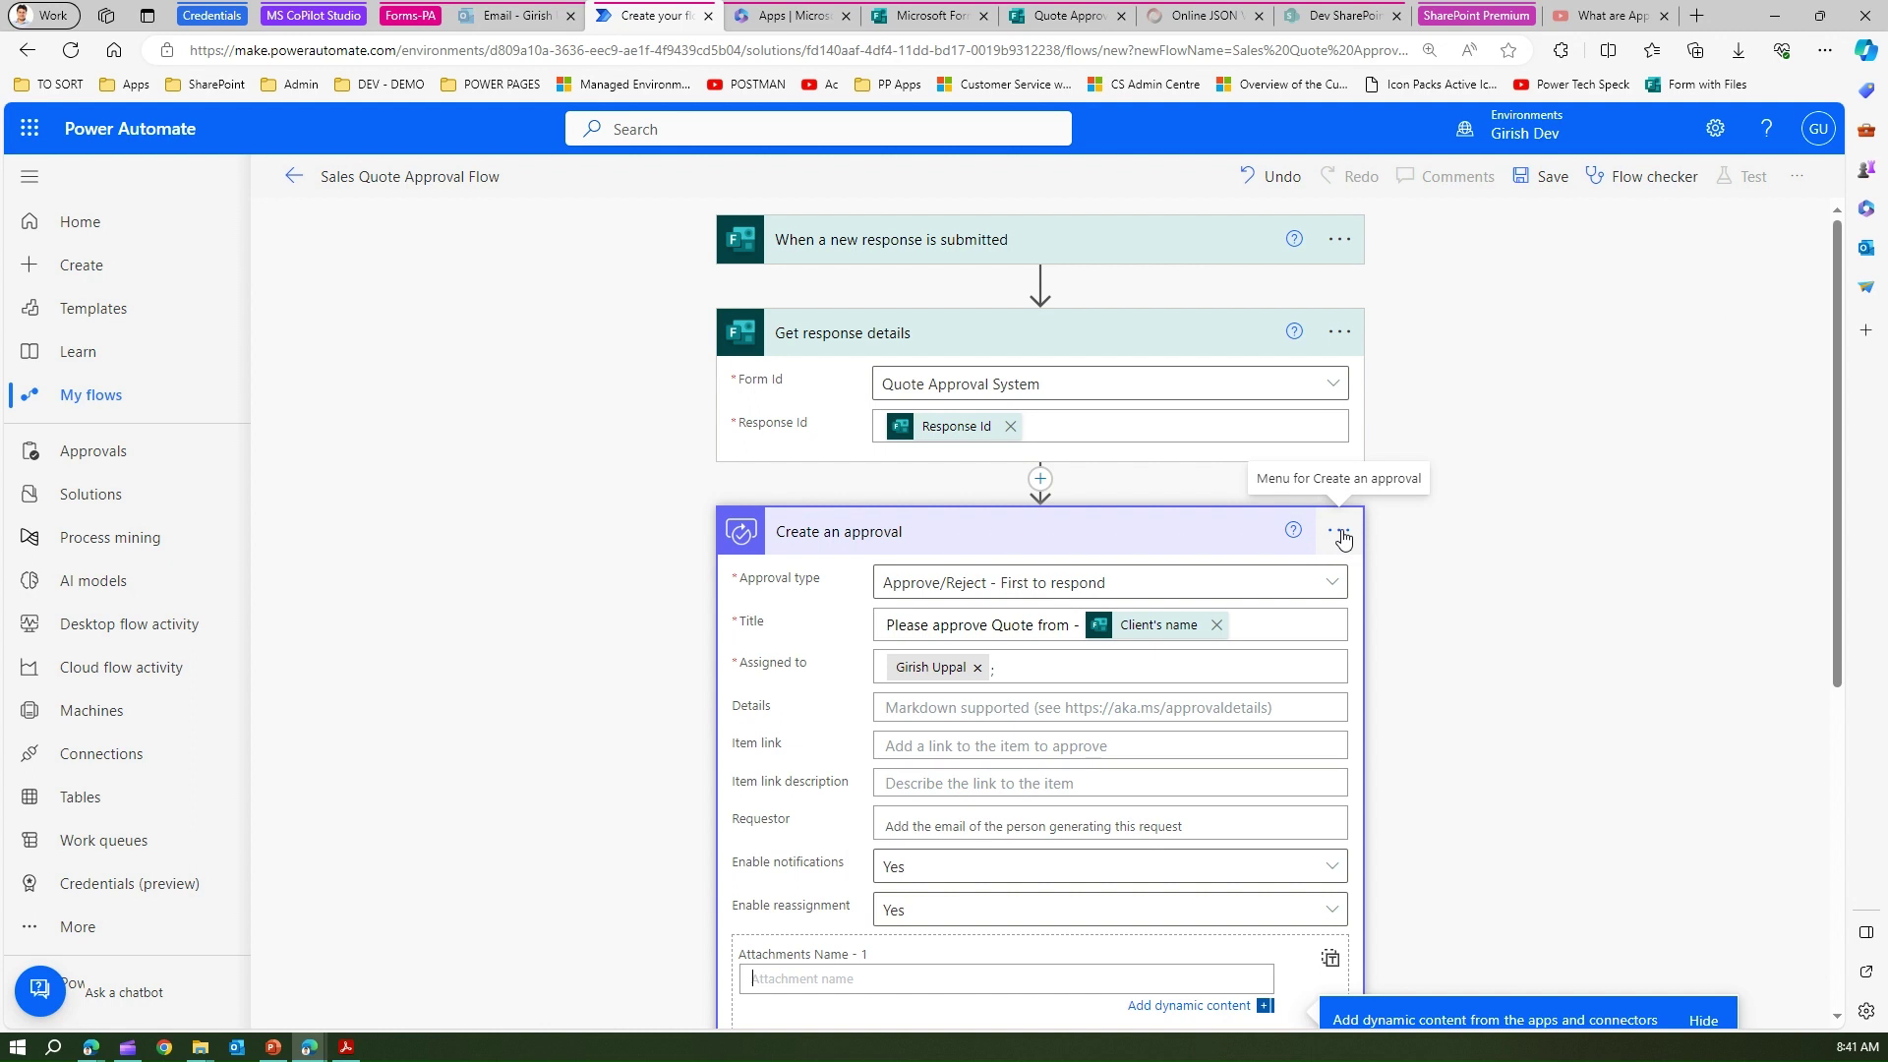
- Delete the Create an approval step and save the Sales Quote Approval Flow
{"action": "left_click", "coordinate": [1340, 534]}
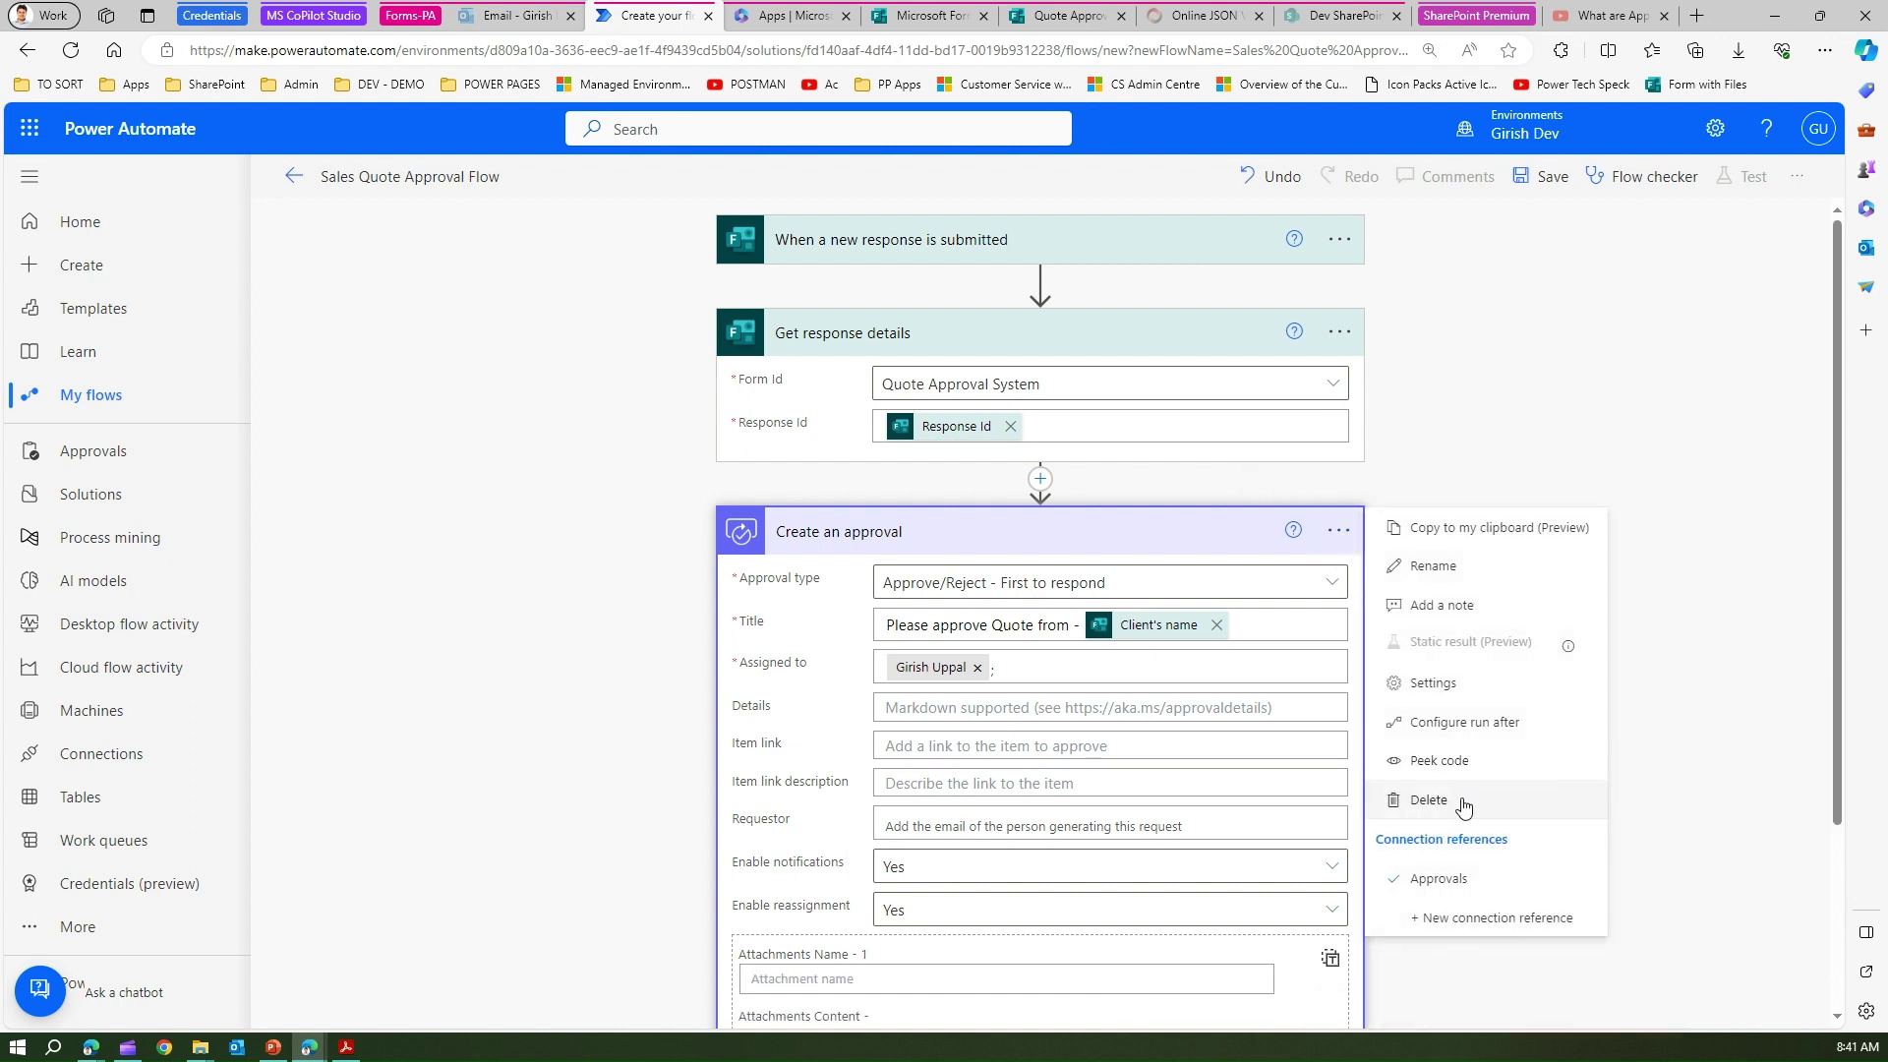
{"action": "left_click", "coordinate": [1461, 802]}
{"action": "left_click", "coordinate": [946, 618]}
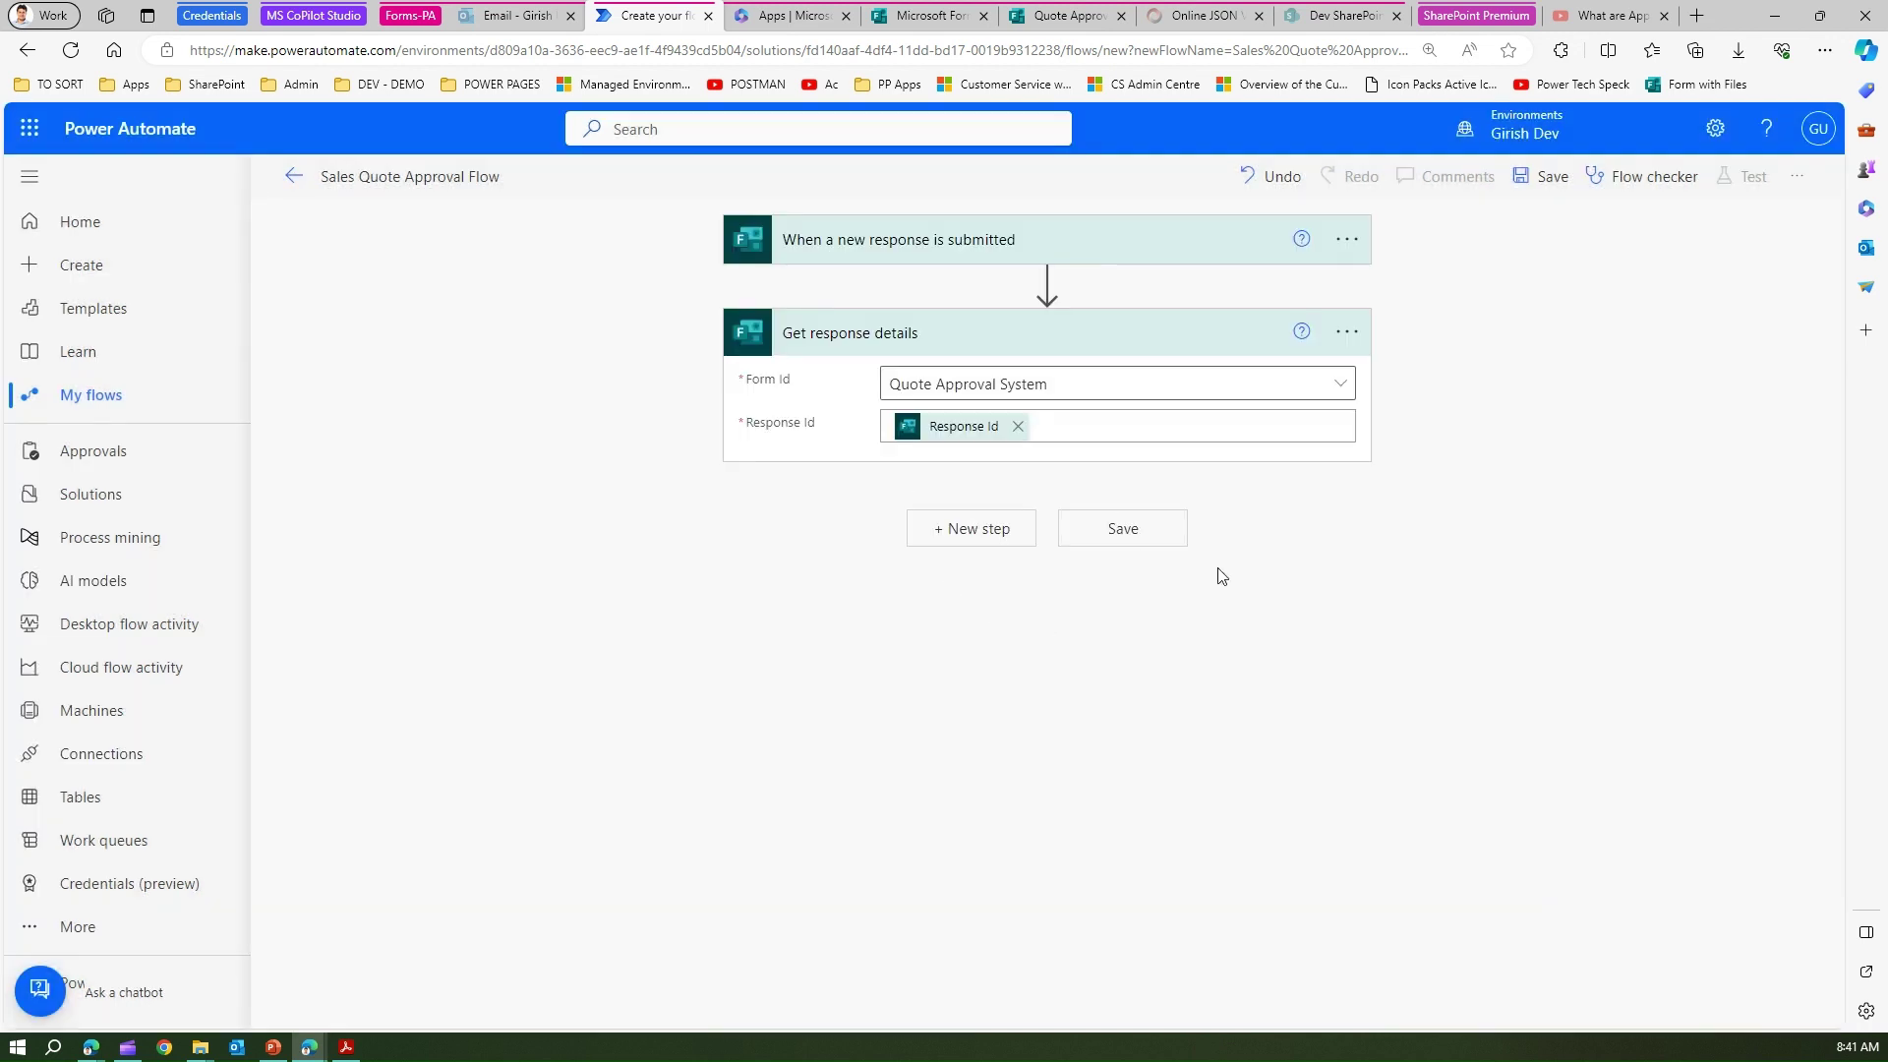
{"action": "left_click", "coordinate": [1113, 535]}
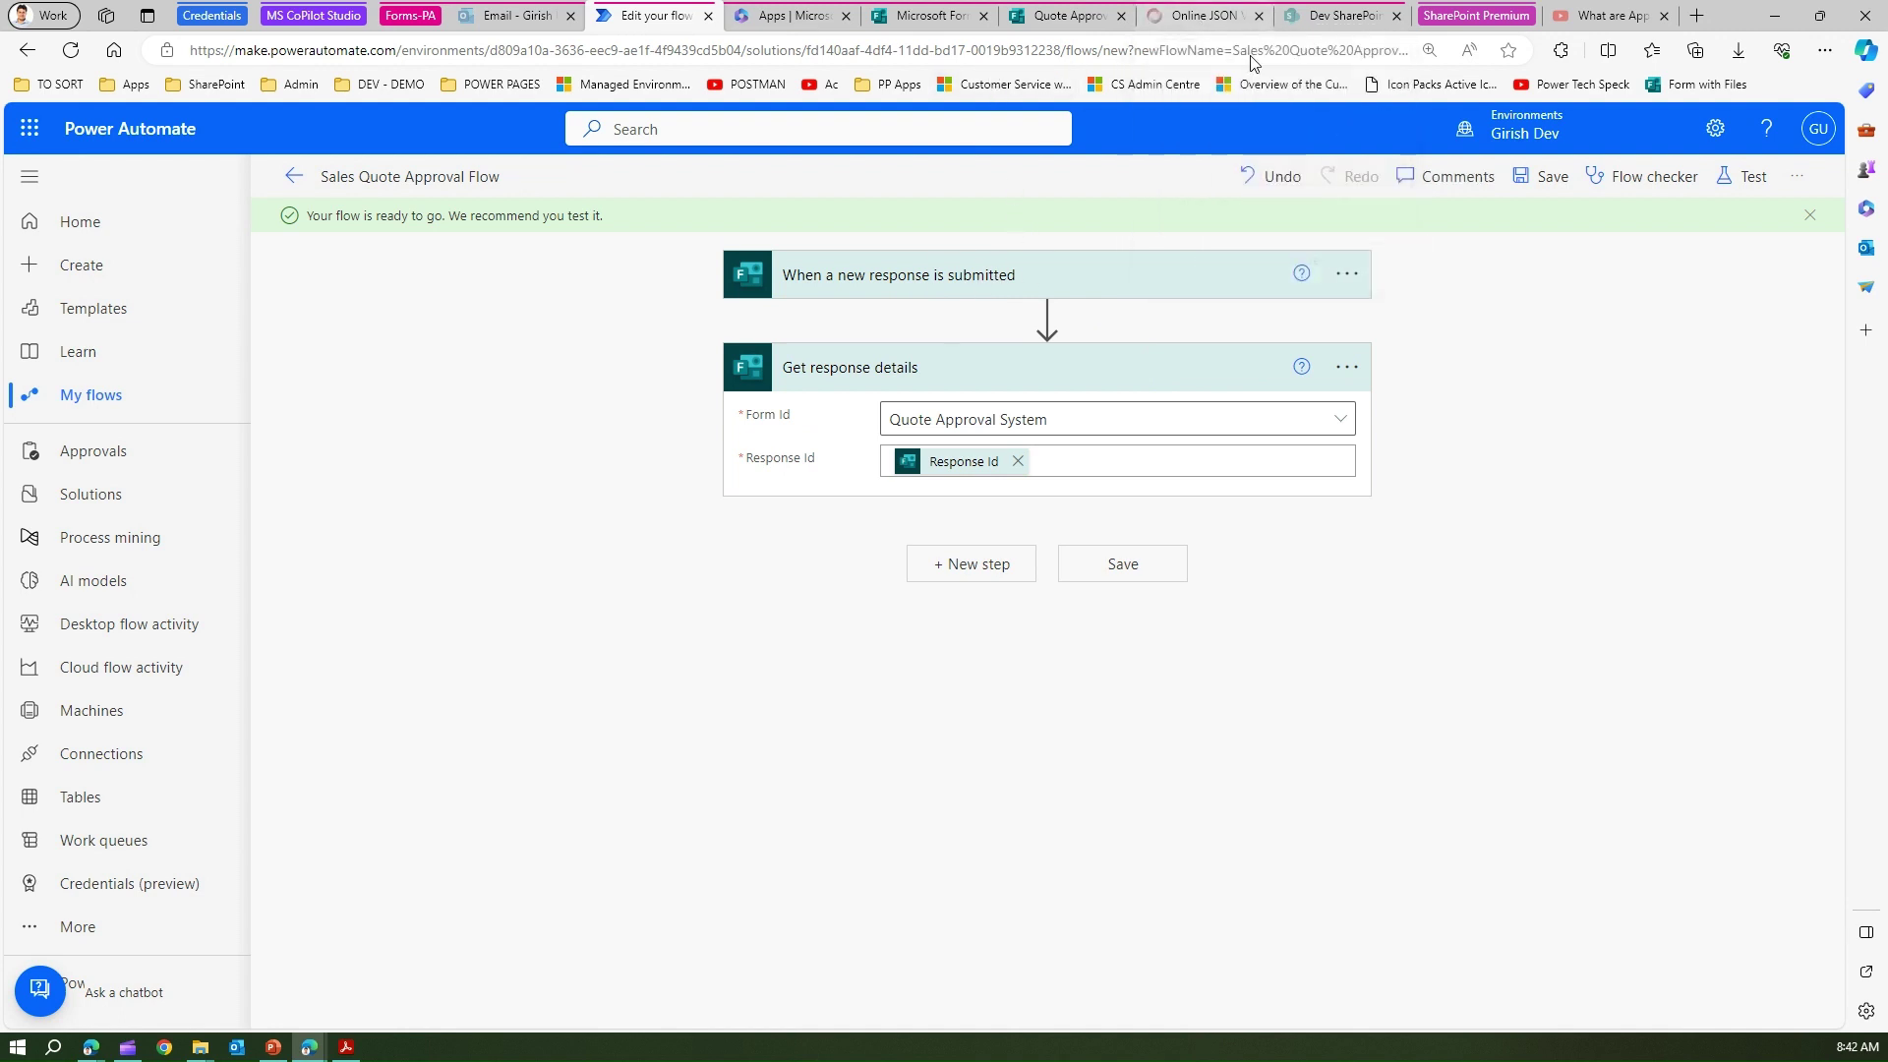
- Enter the client's name, attach the quote PDF and submit the Quote Approval System form
{"action": "left_click", "coordinate": [1054, 21]}
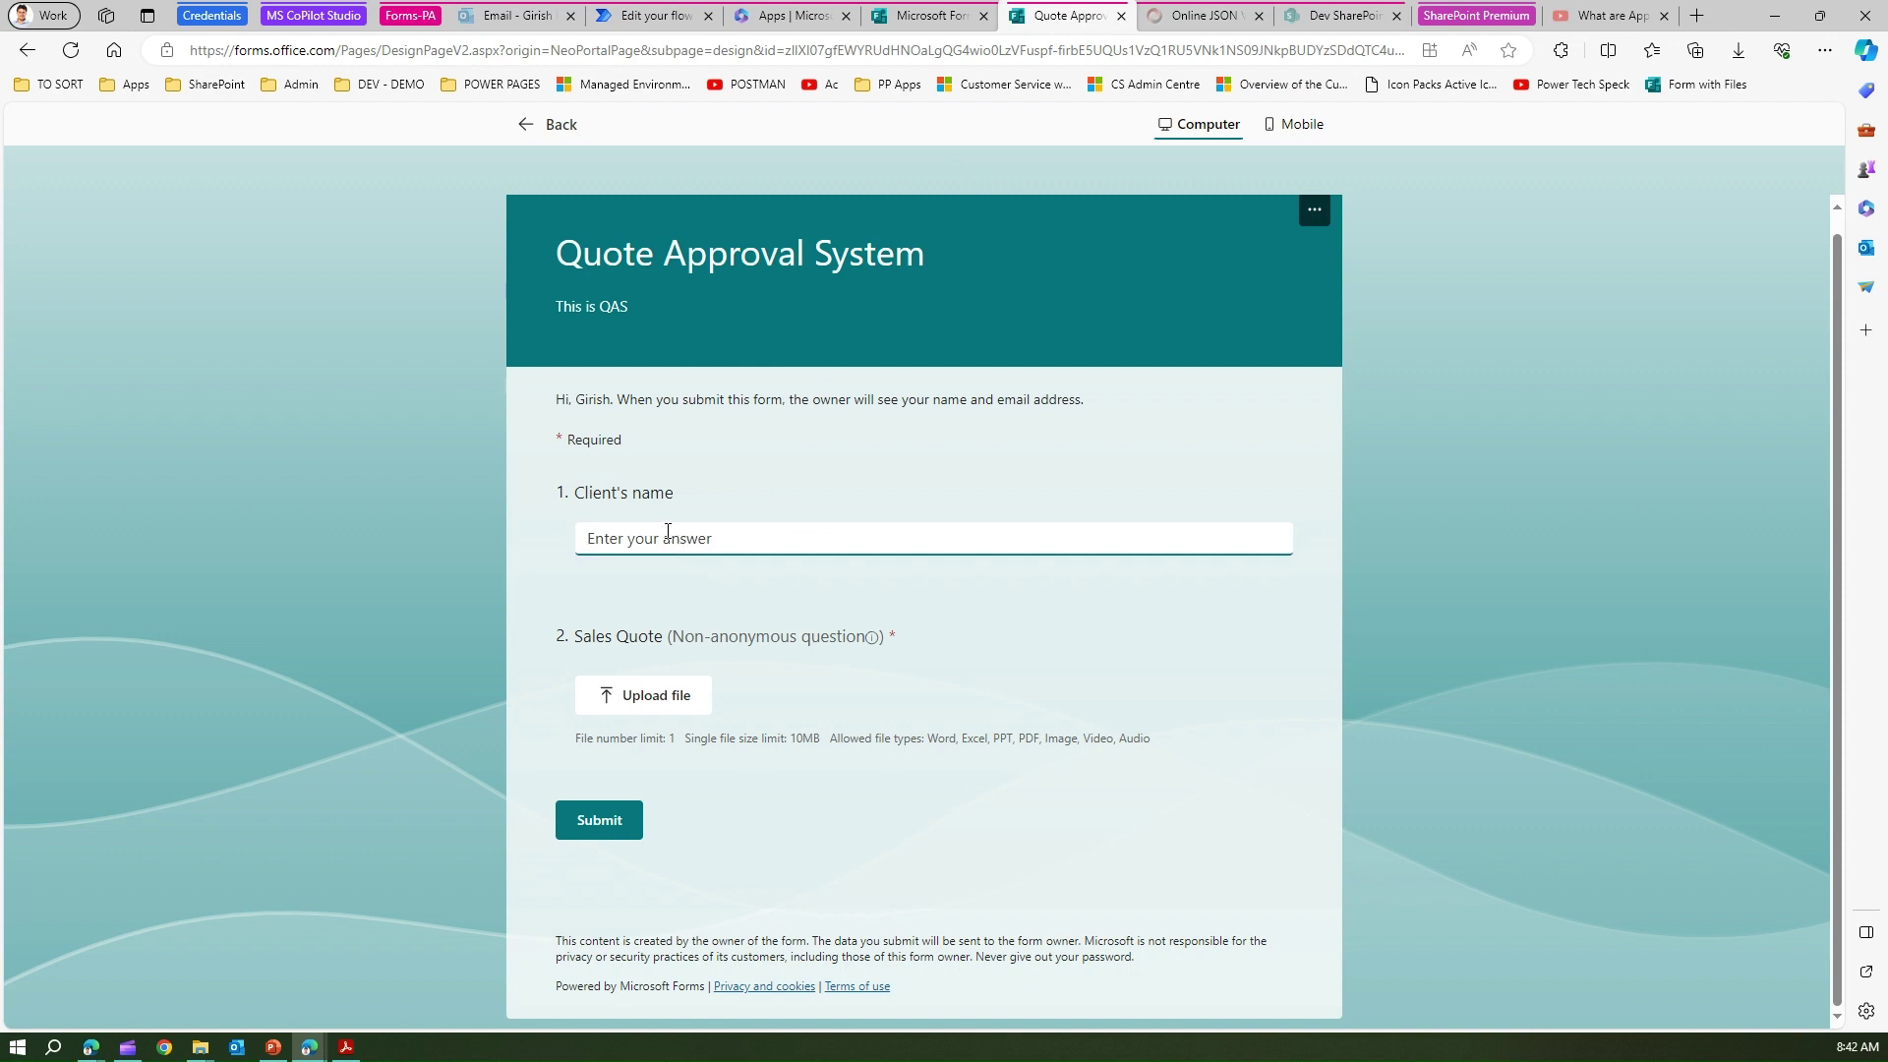
{"action": "type", "text": "Jow"}
{"action": "left_click", "coordinate": [656, 699]}
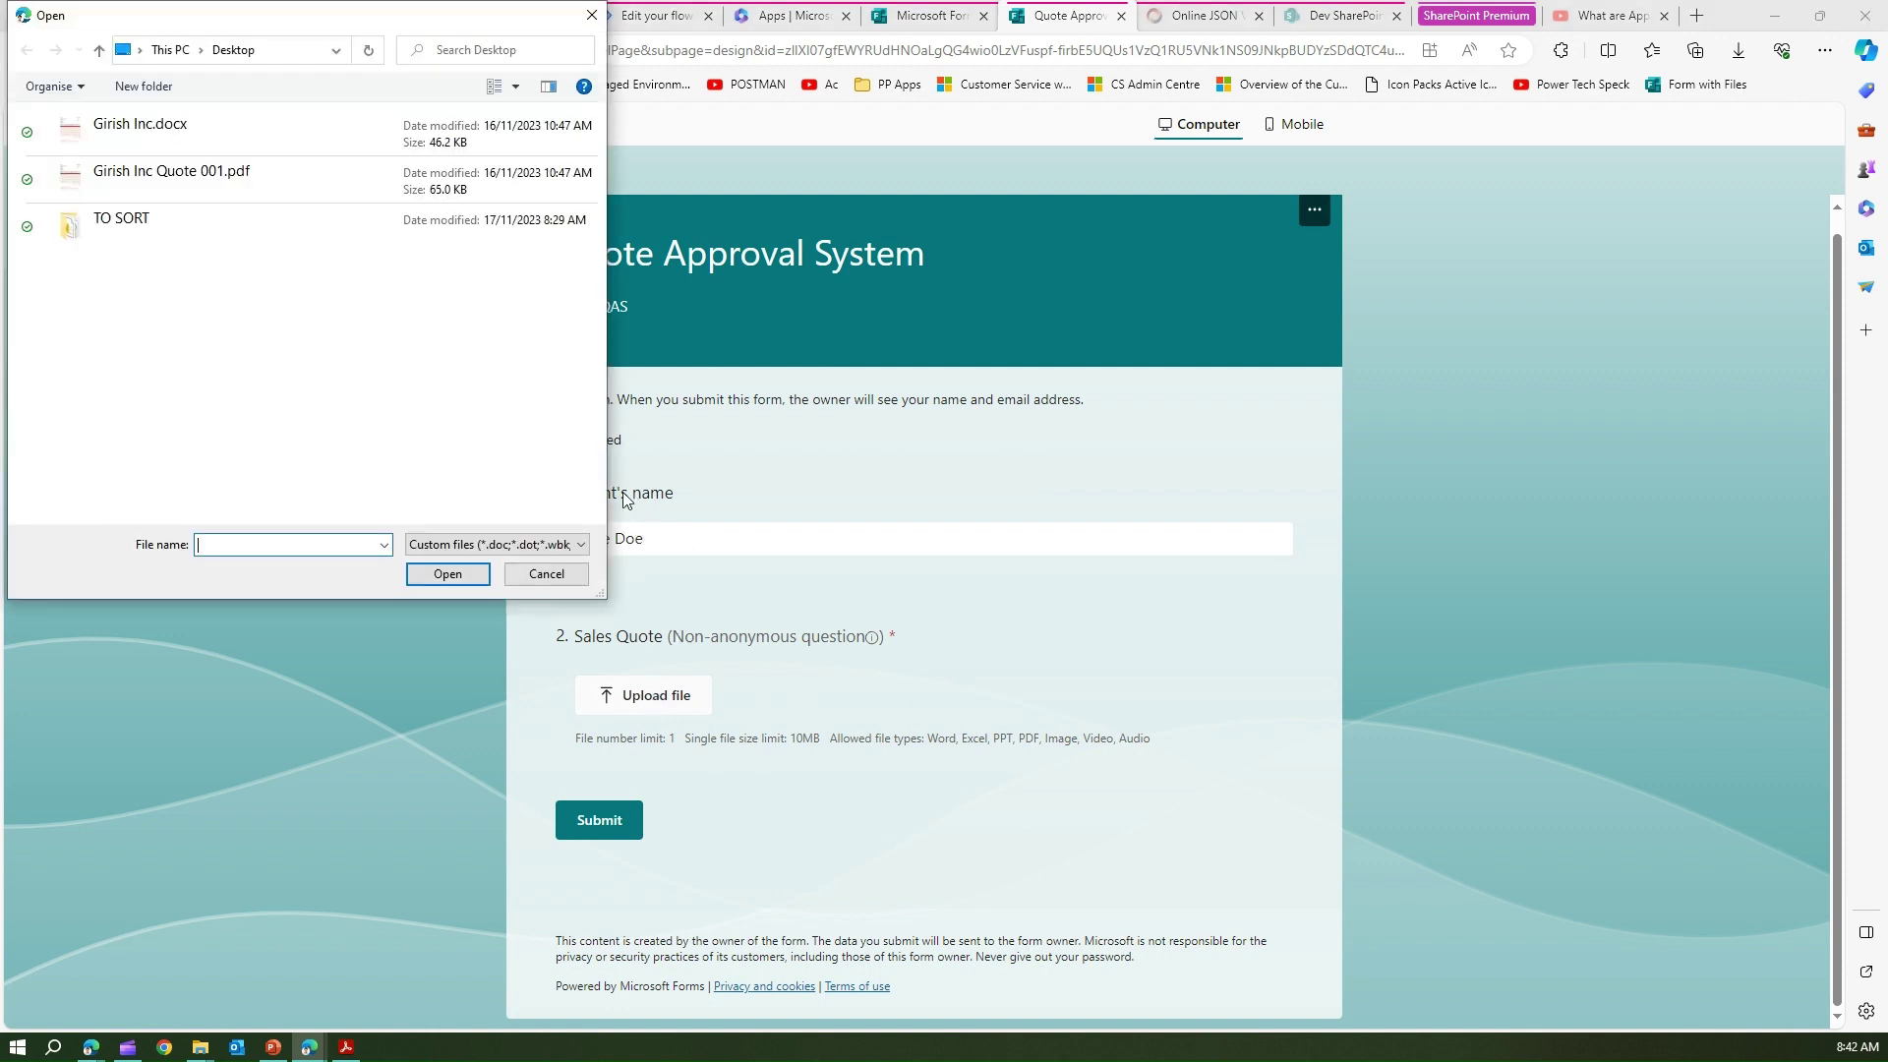
{"action": "left_click", "coordinate": [210, 180]}
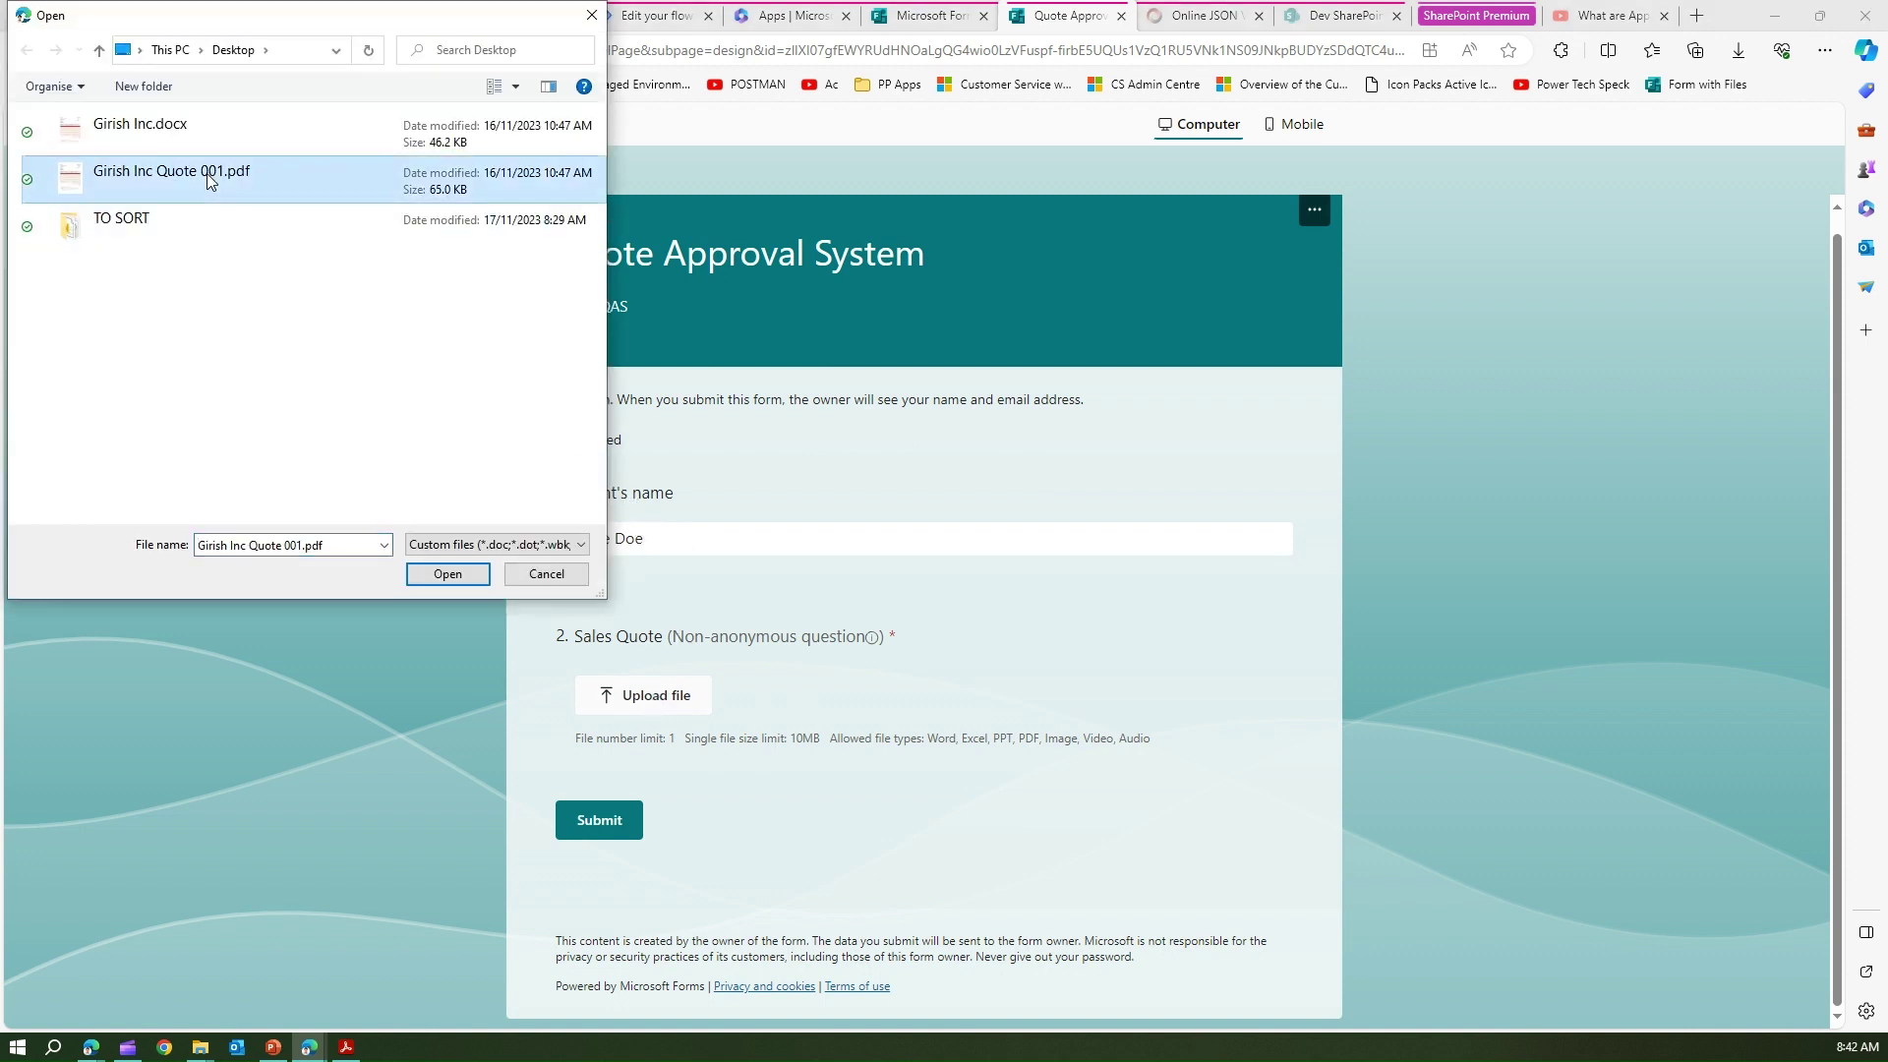
{"action": "left_click", "coordinate": [466, 576]}
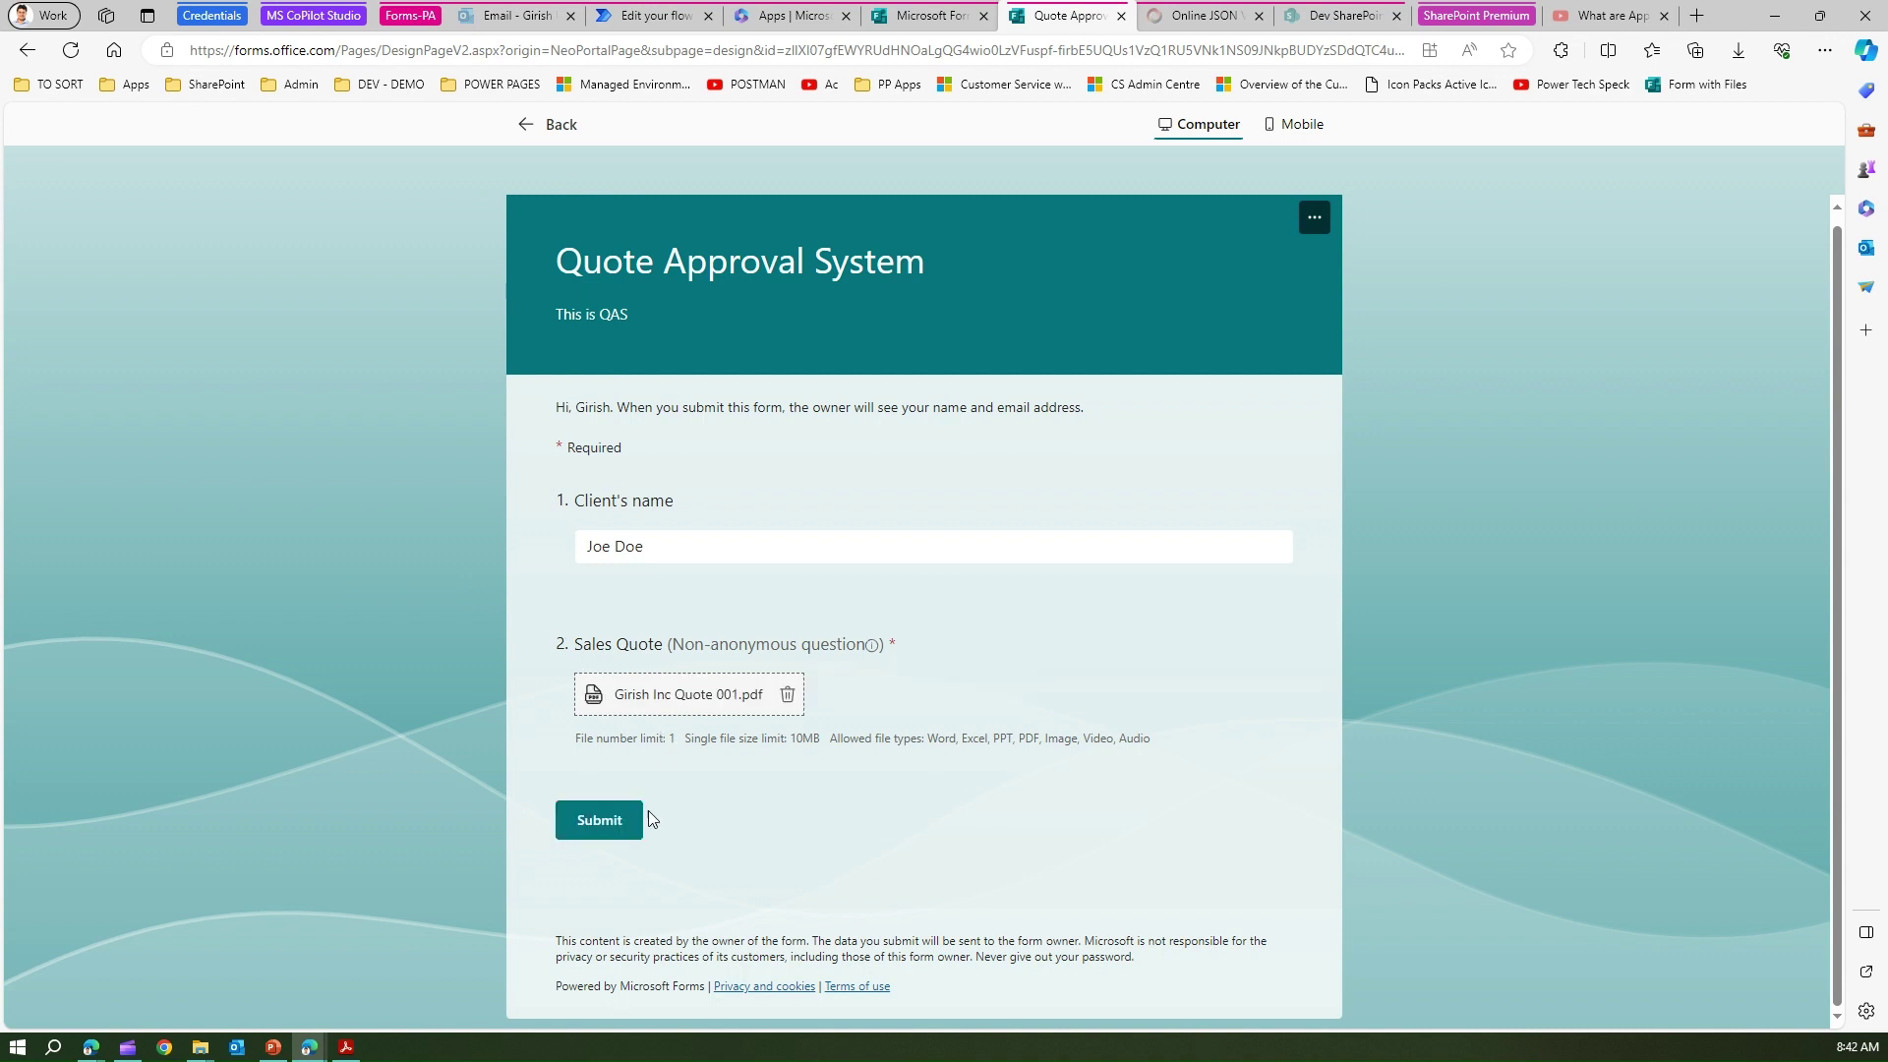
{"action": "left_click", "coordinate": [621, 824]}
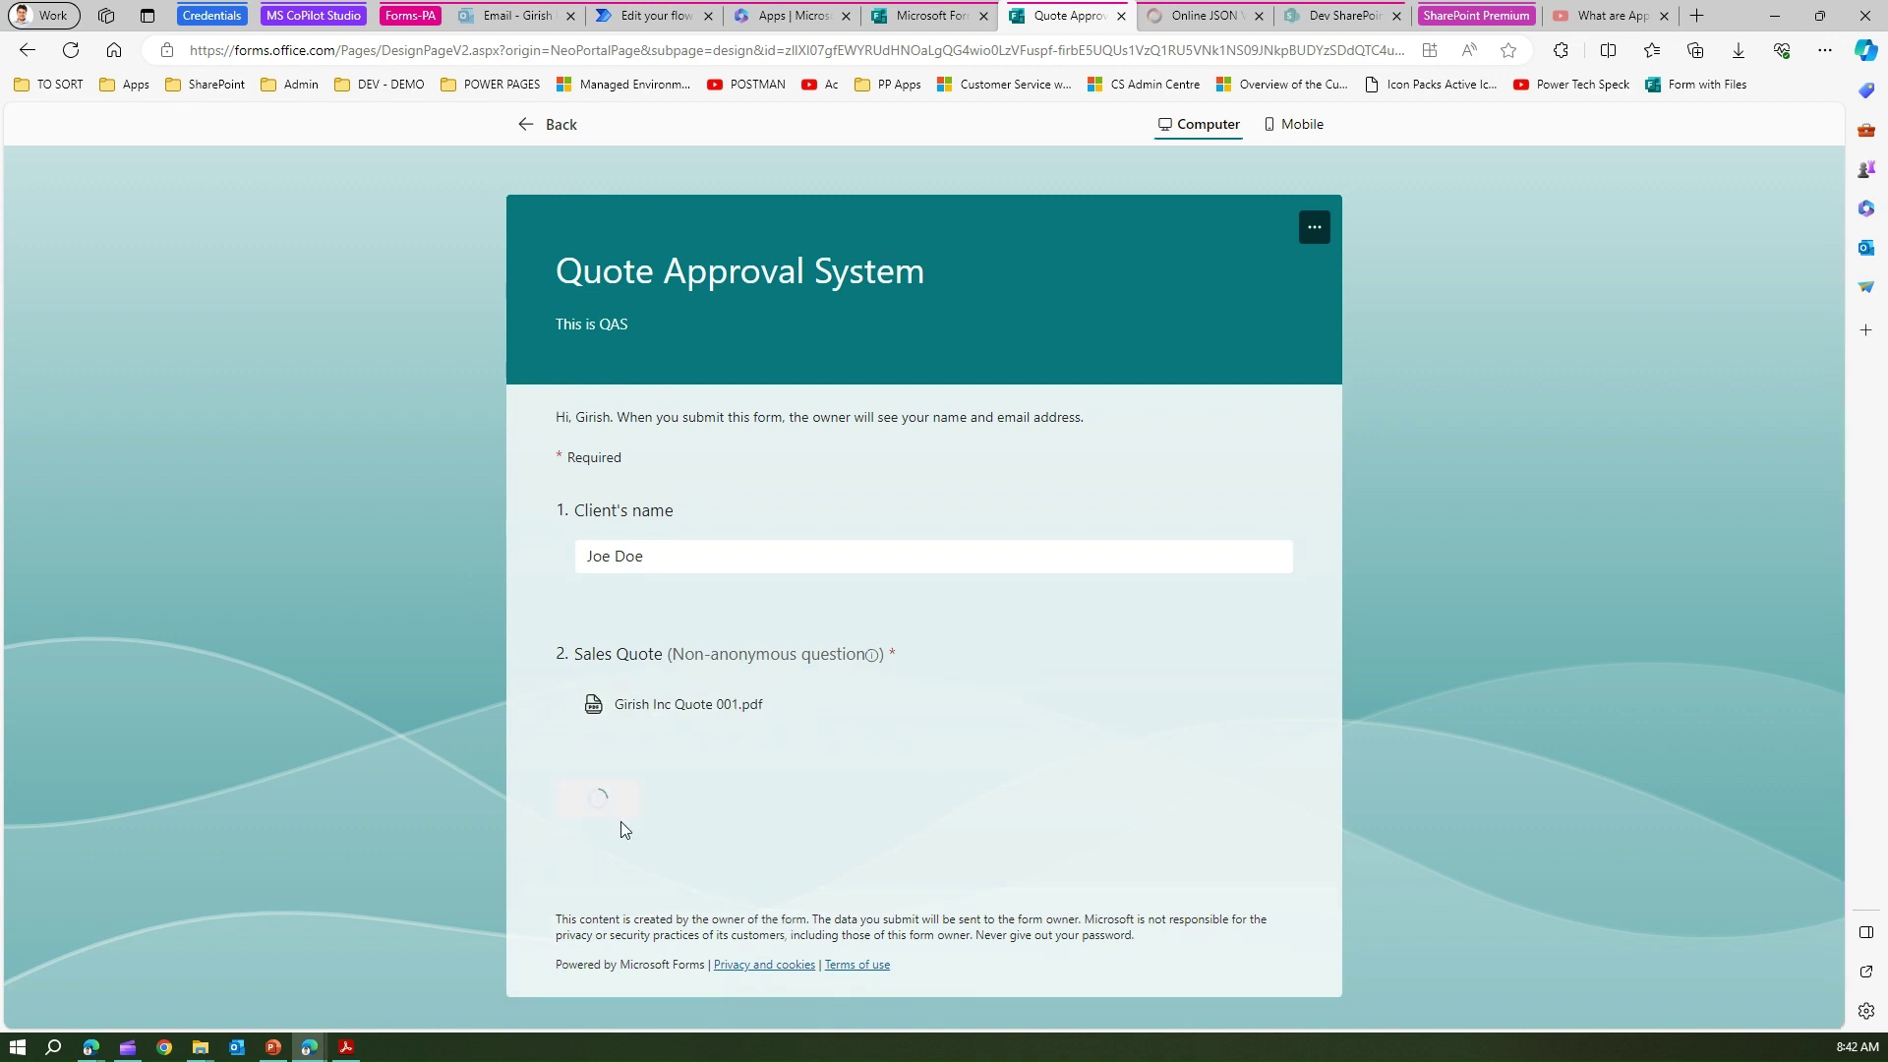
{"action": "left_click", "coordinate": [656, 16]}
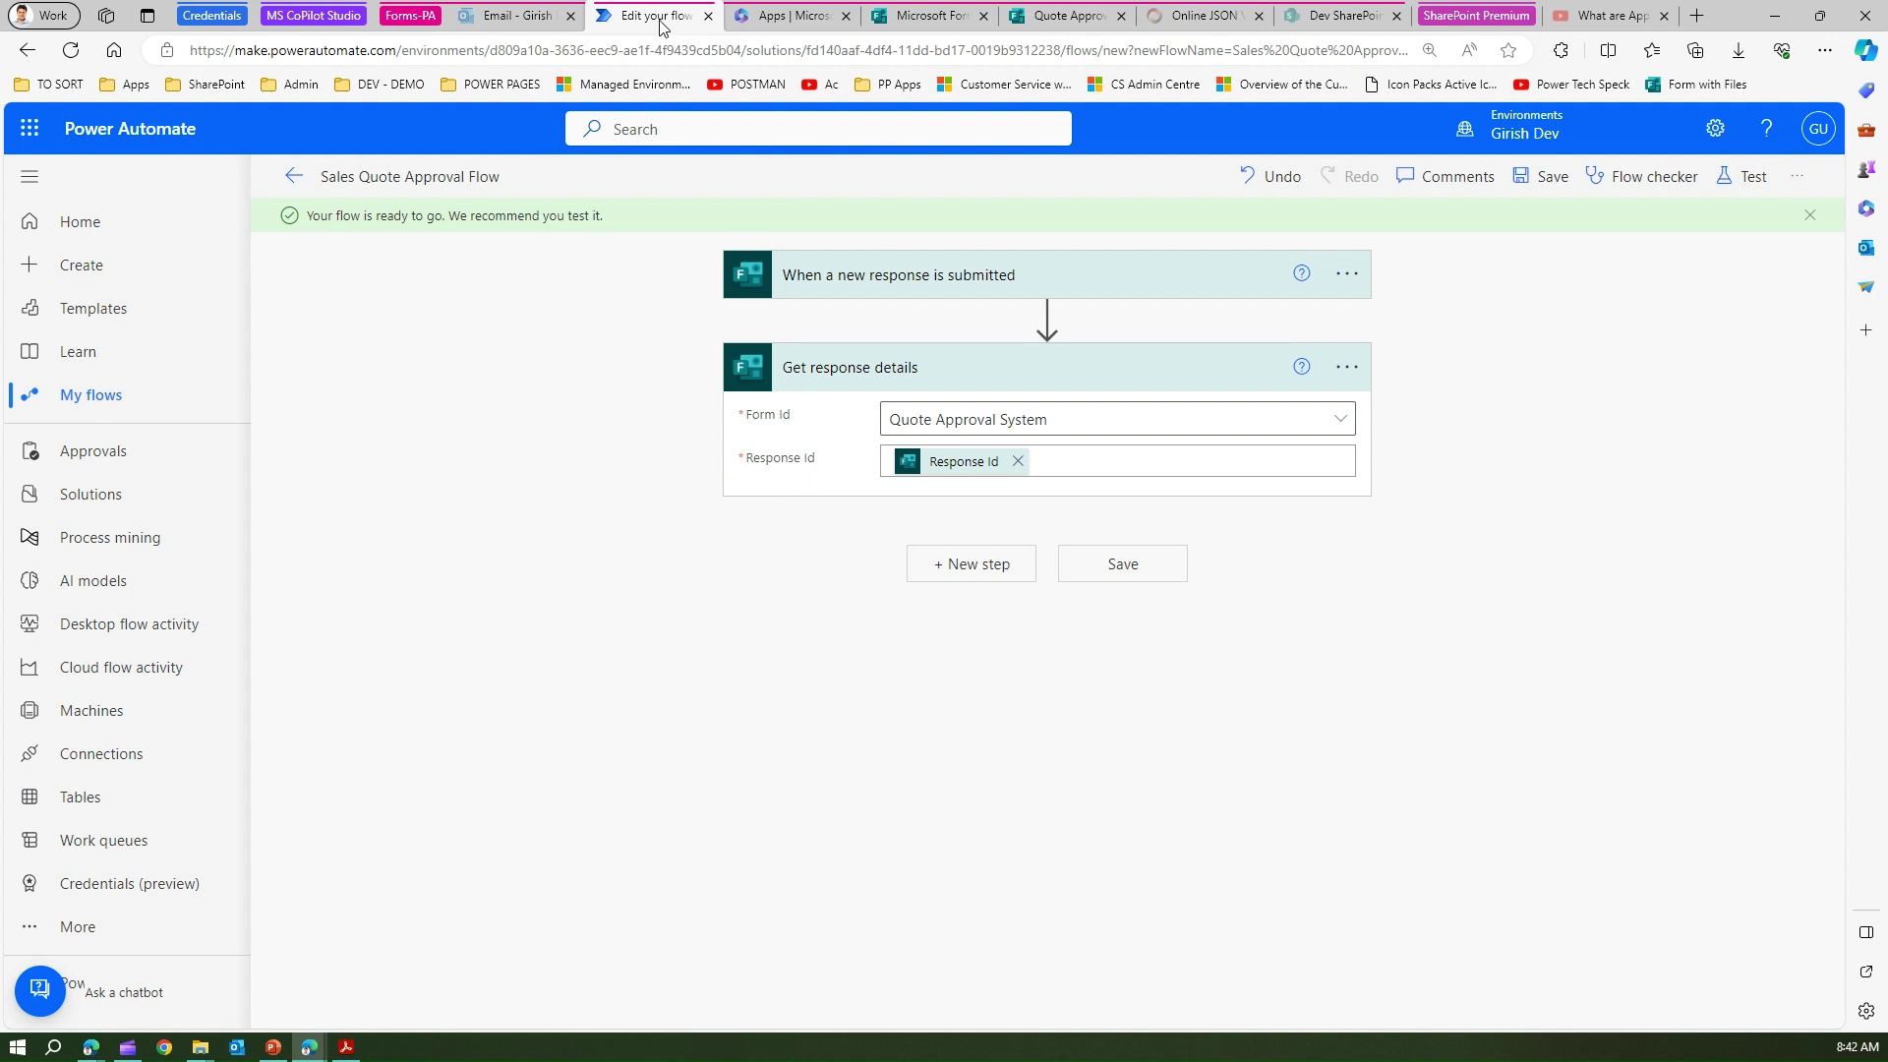
- Duplicate the flow editor page and switch to the duplicate
{"action": "right_click", "coordinate": [659, 20]}
{"action": "left_click", "coordinate": [724, 169]}
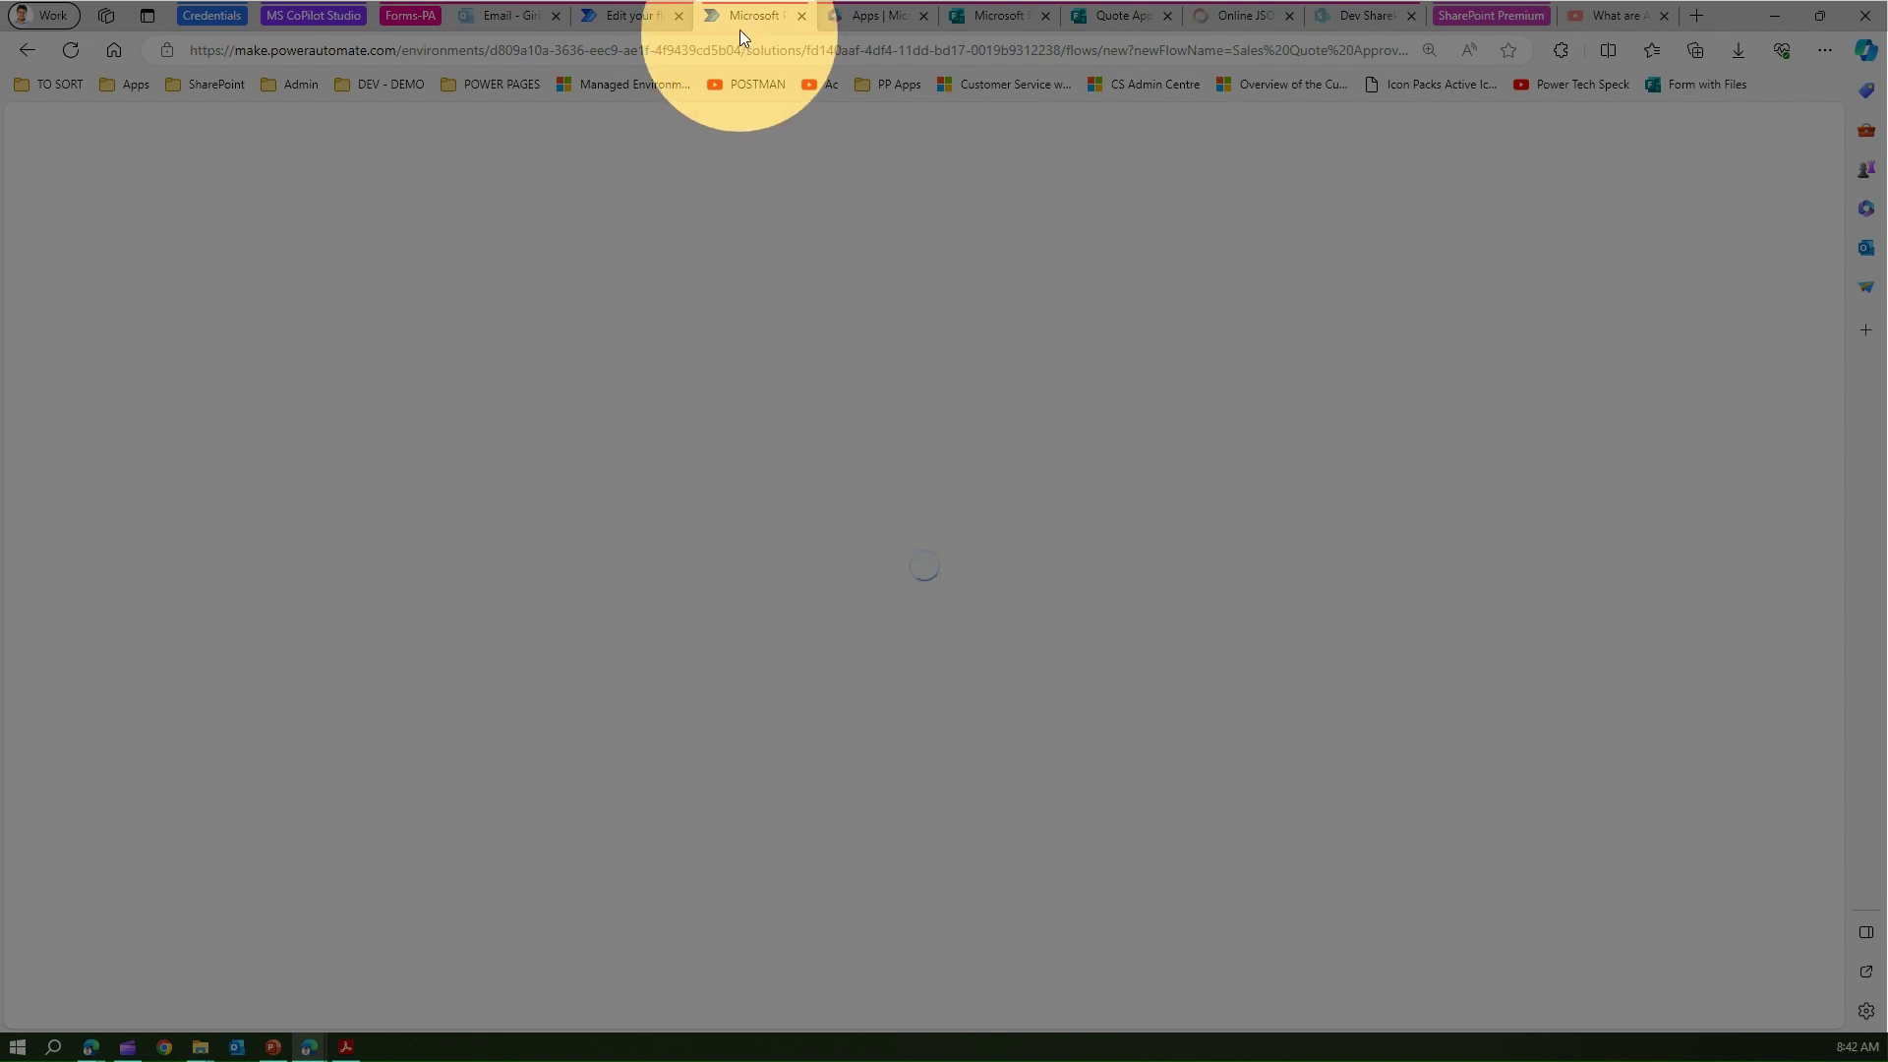
{"action": "left_click", "coordinate": [633, 14]}
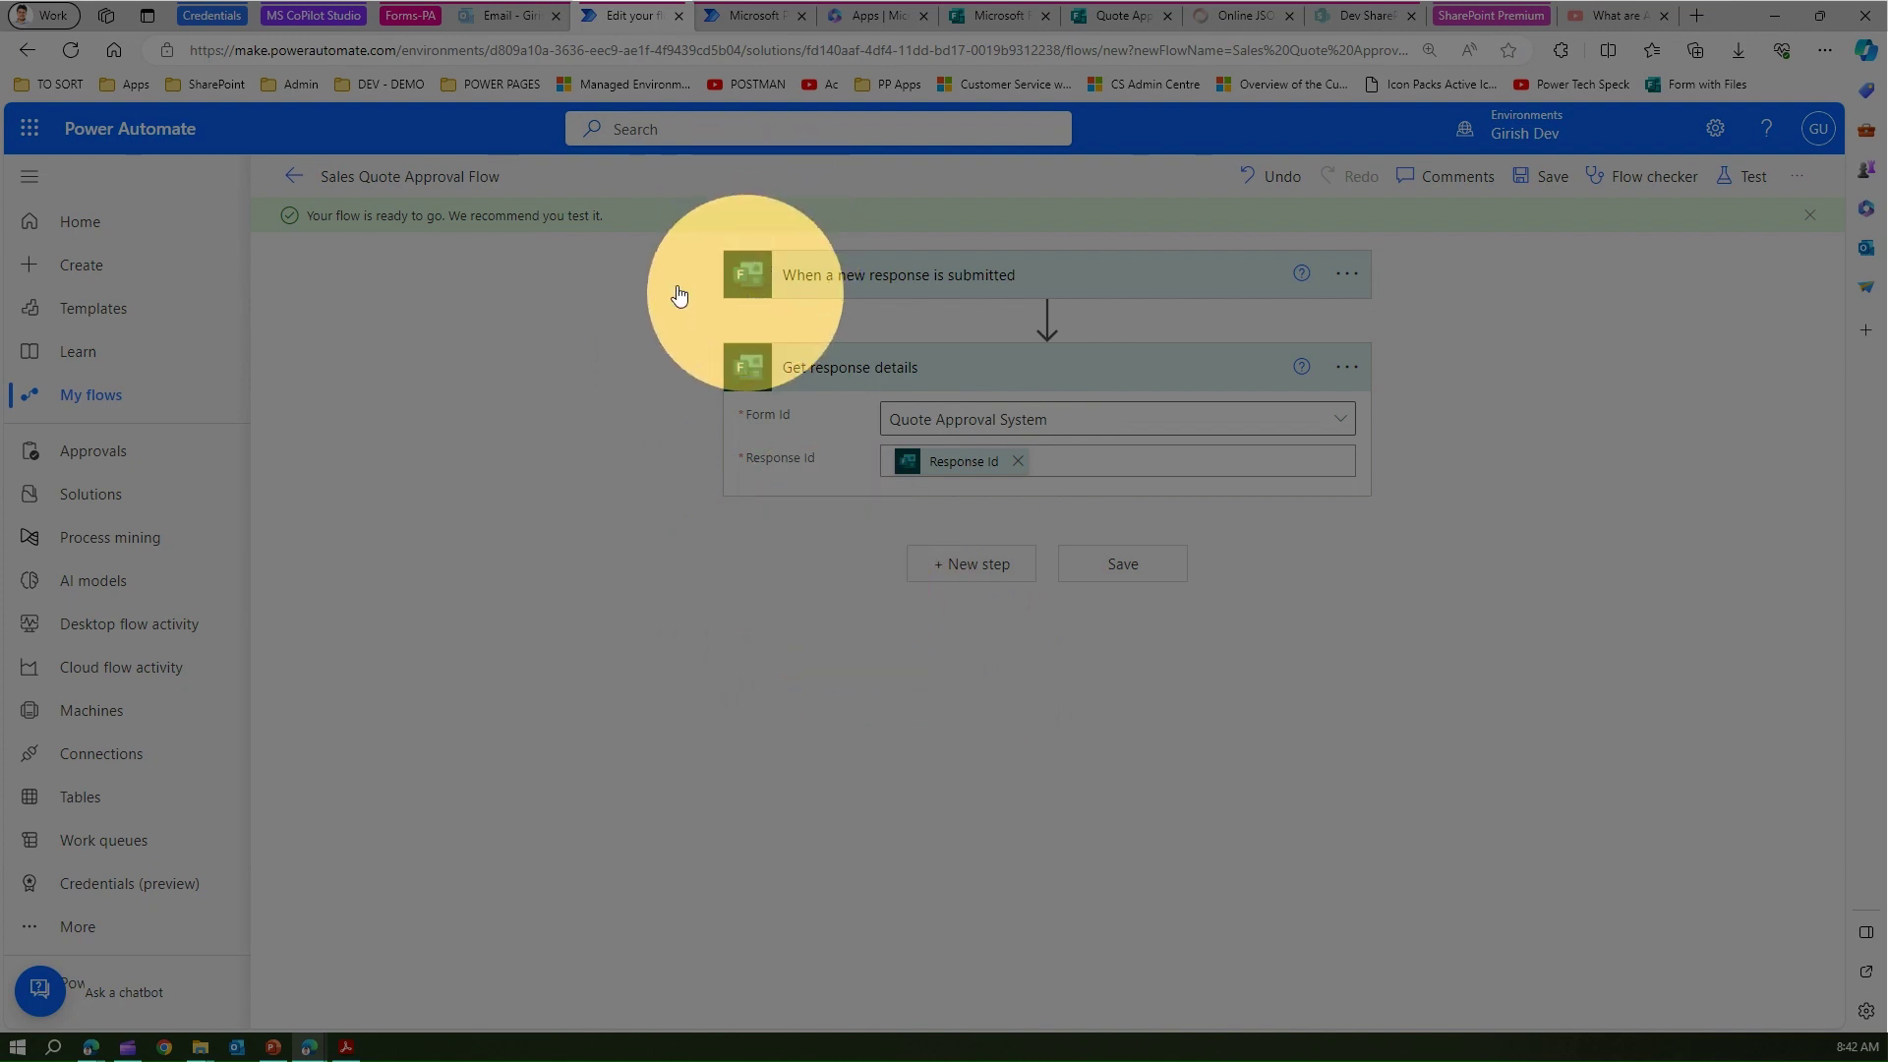
{"action": "key", "text": "ctrl+Tab"}
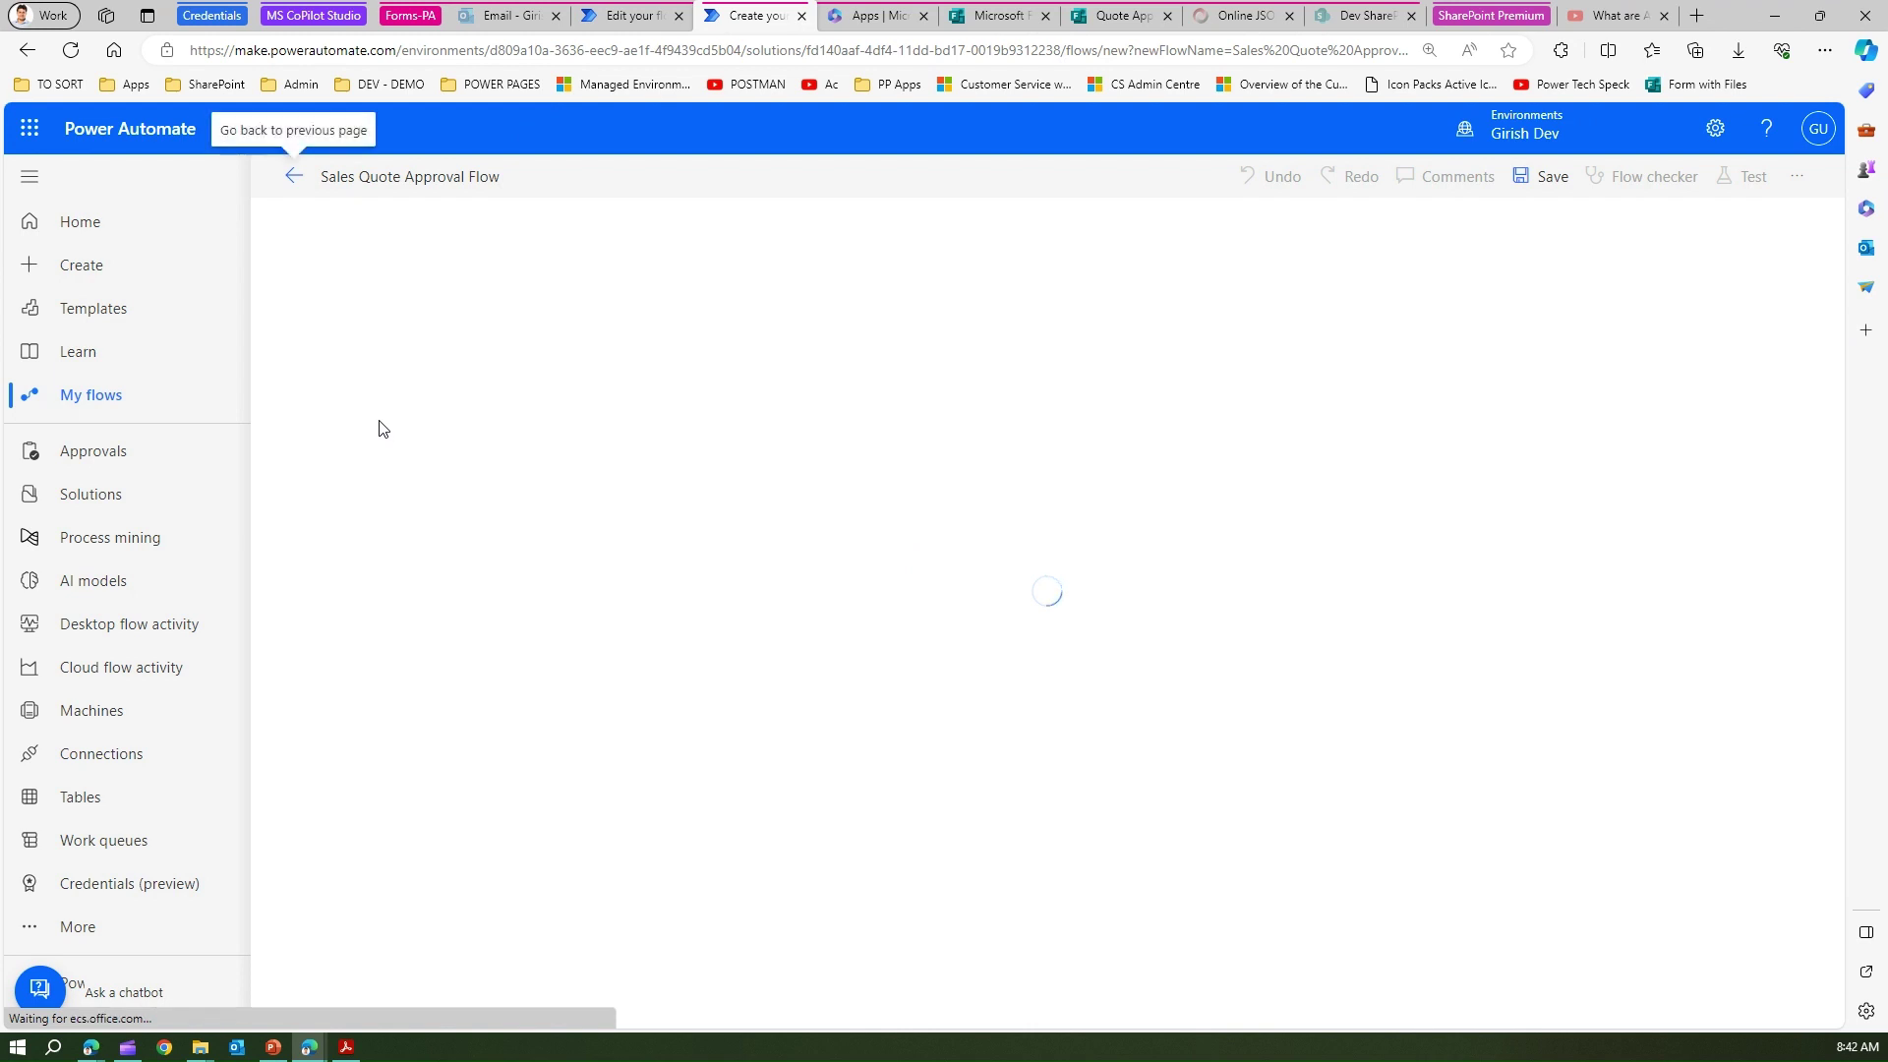
{"action": "left_click", "coordinate": [296, 179]}
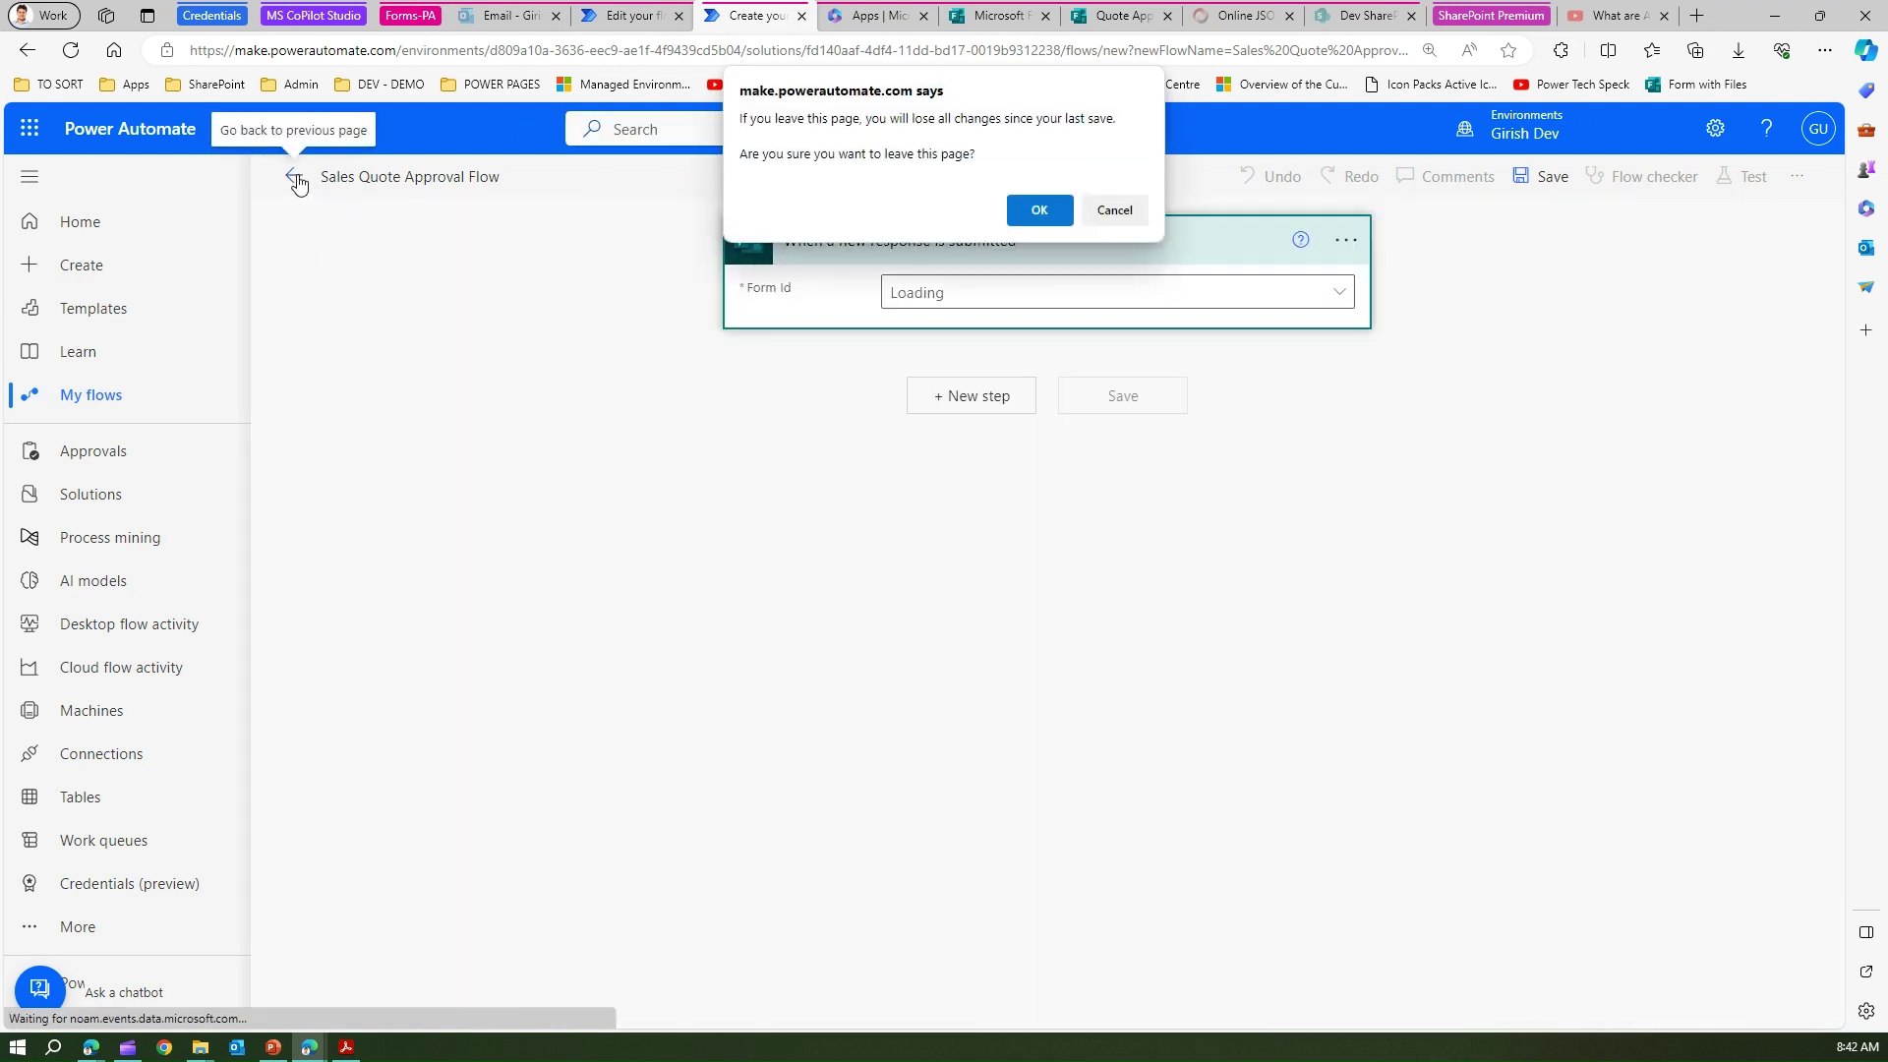
{"action": "left_click", "coordinate": [1102, 210]}
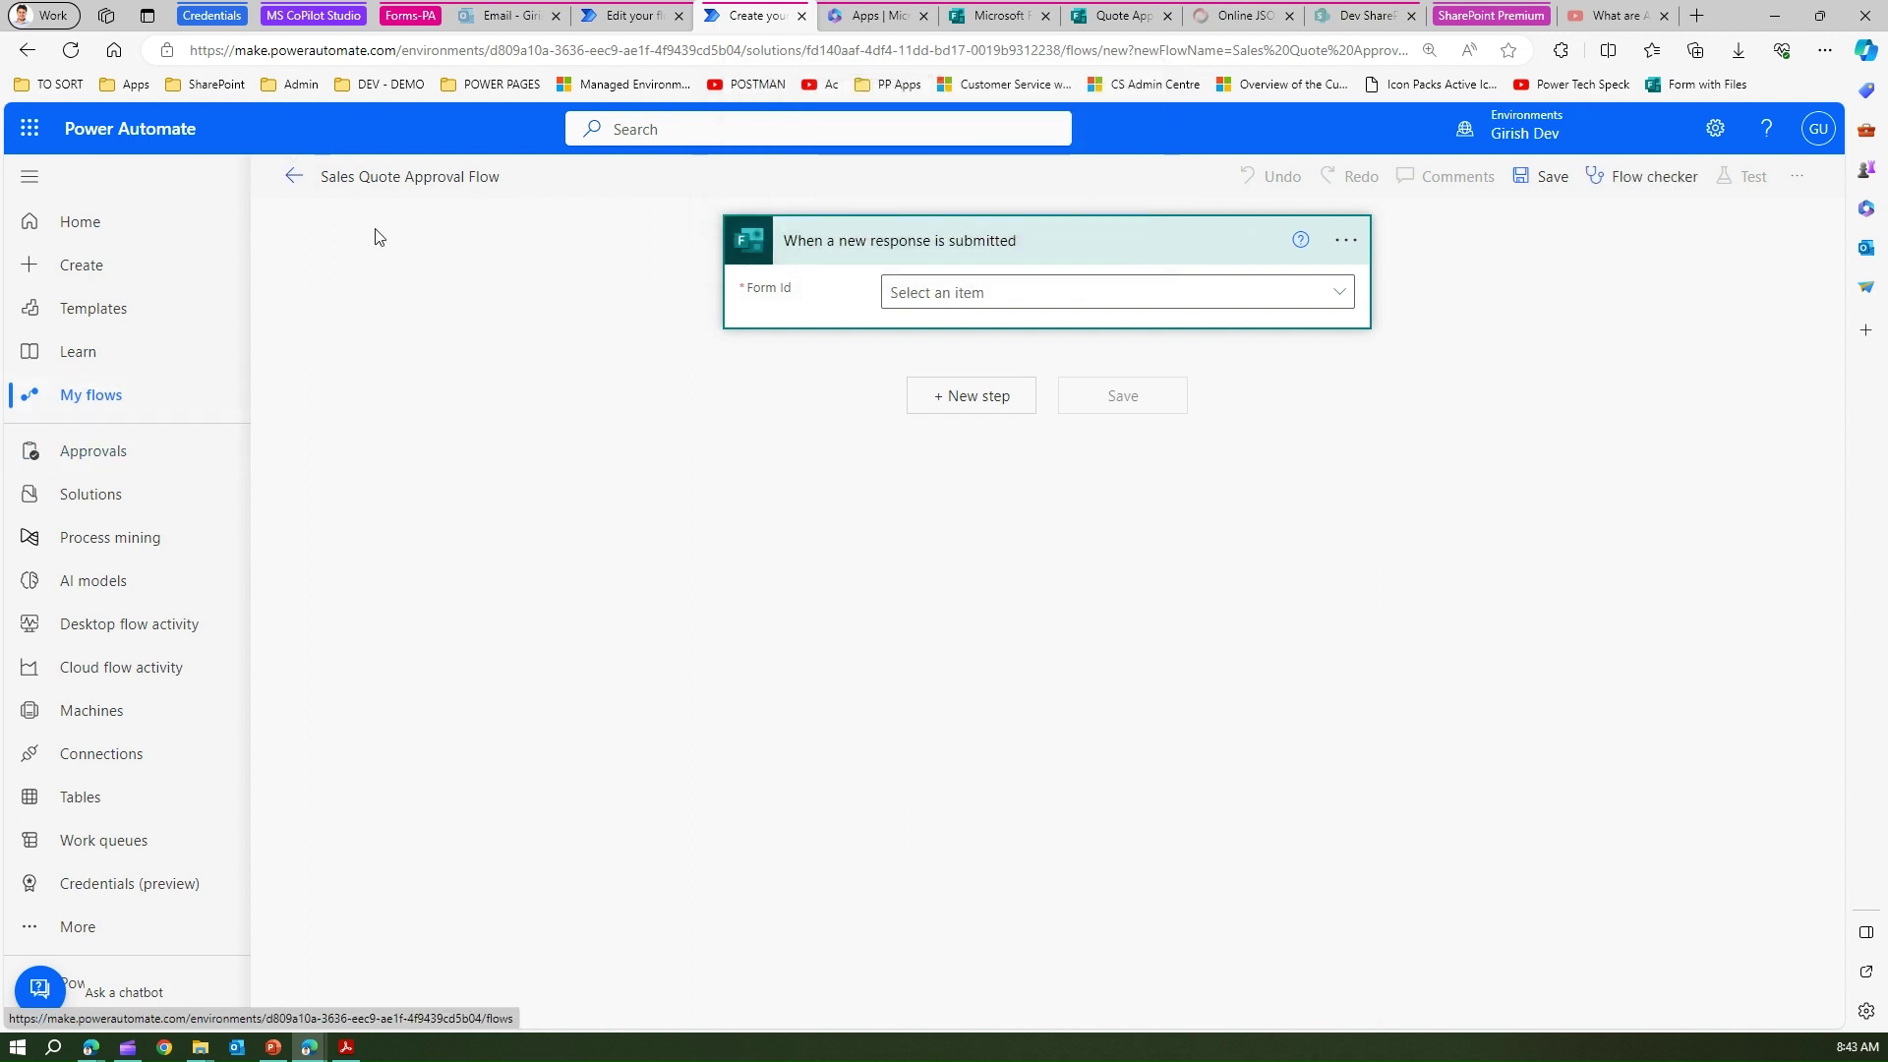
- Leave the editor discarding changes and view Sales Quote Approval Flow's run history
{"action": "left_click", "coordinate": [294, 177]}
{"action": "left_click", "coordinate": [1036, 207]}
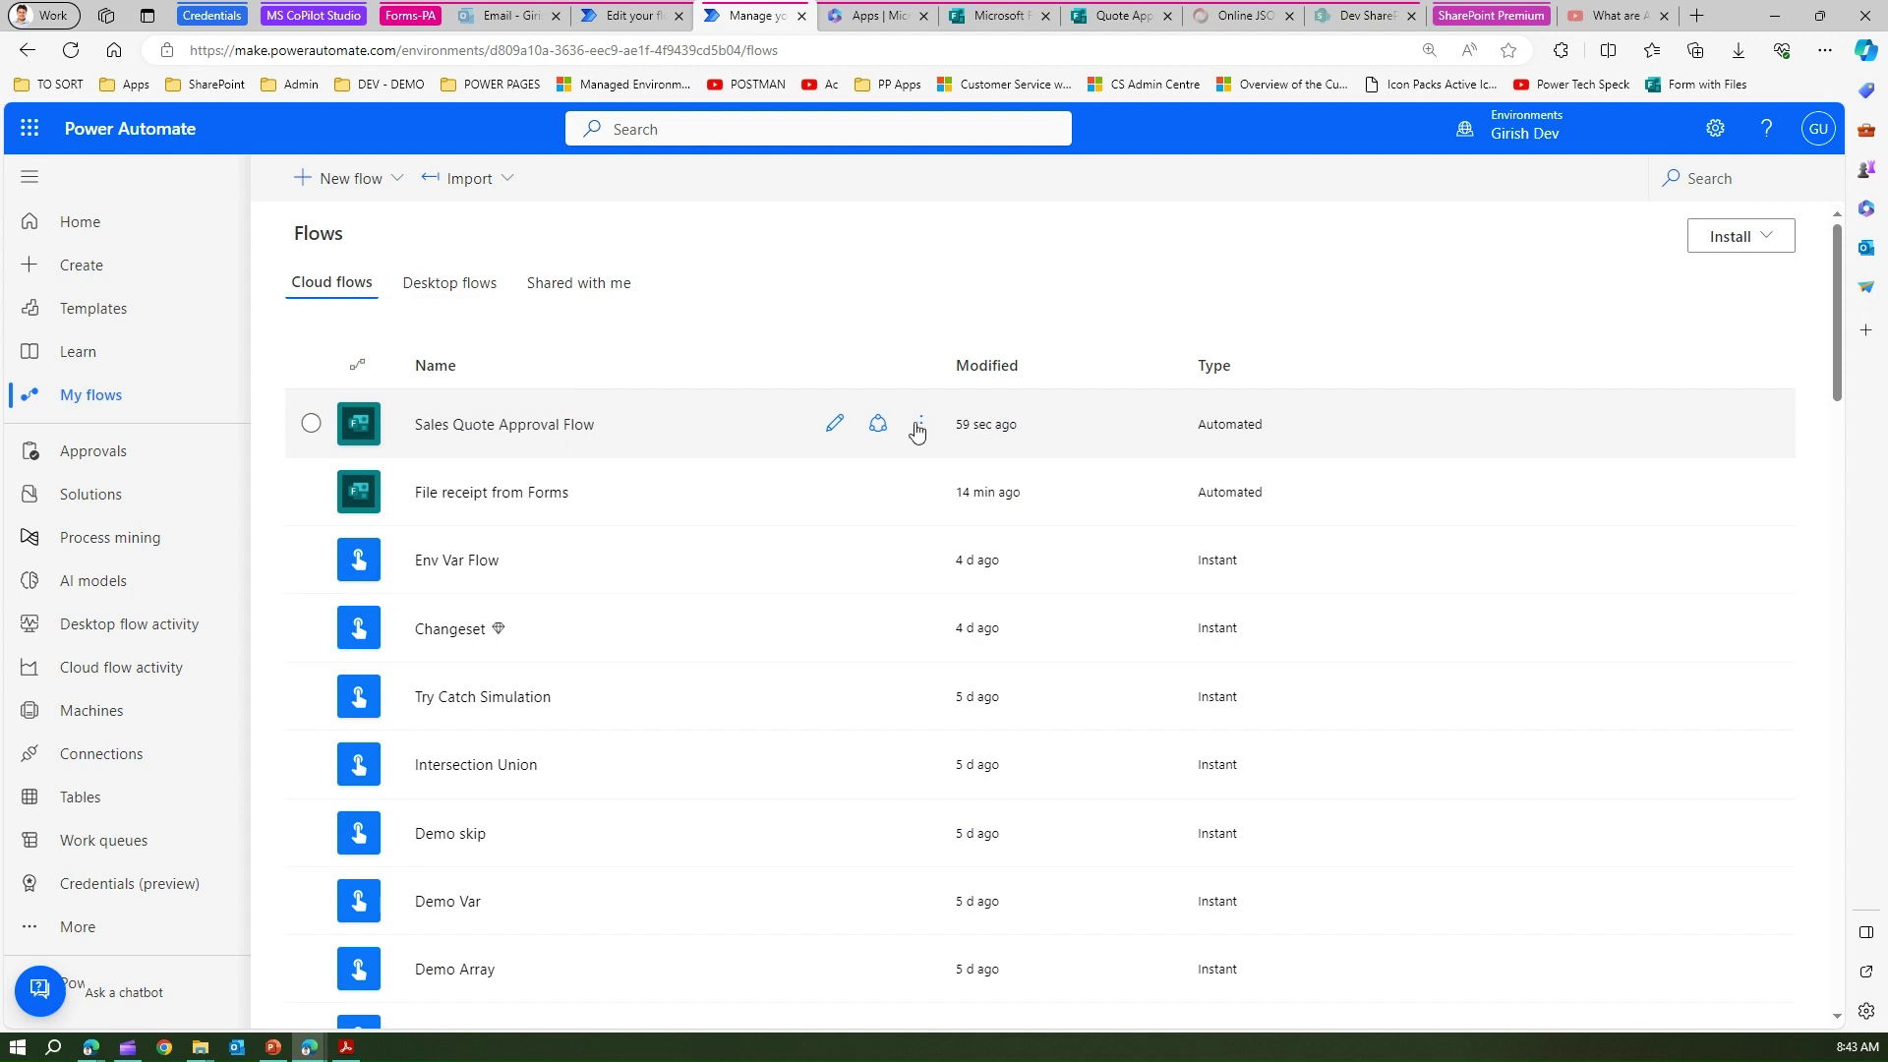
{"action": "left_click", "coordinate": [930, 431]}
{"action": "left_click", "coordinate": [930, 431]}
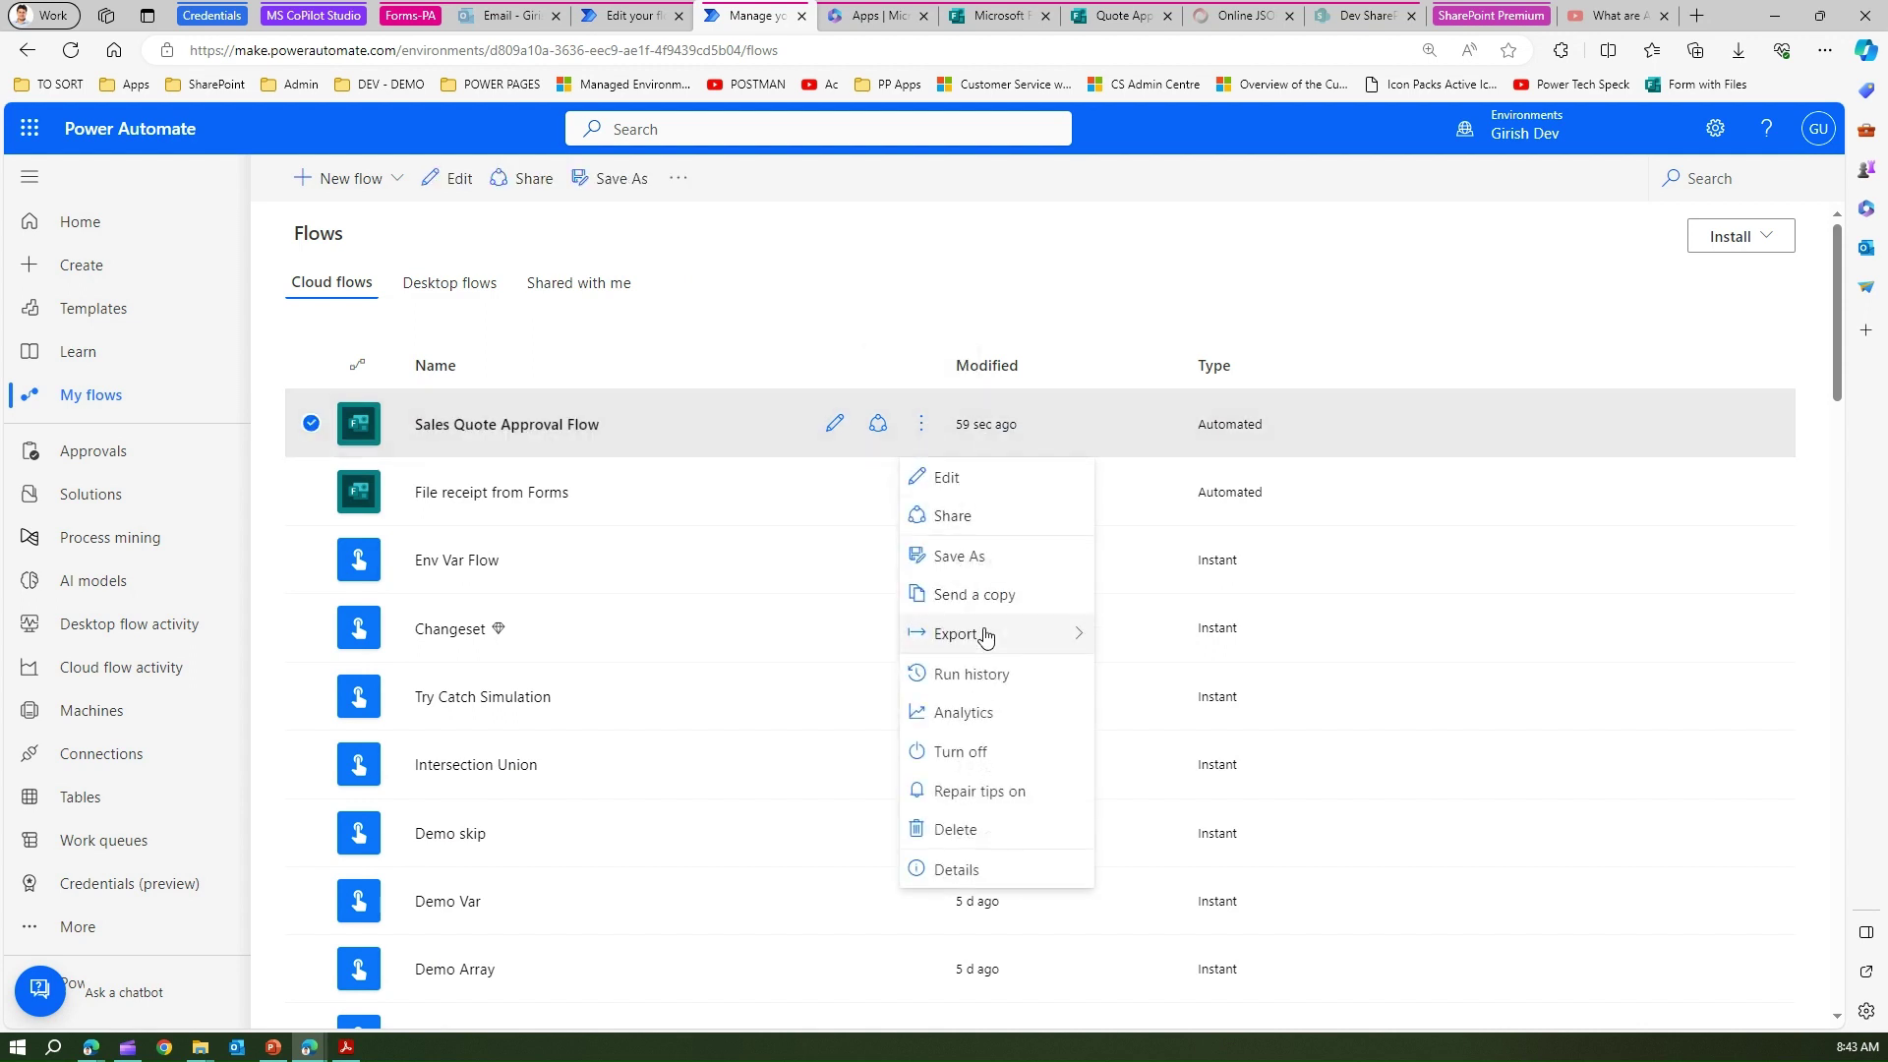
{"action": "left_click", "coordinate": [959, 674]}
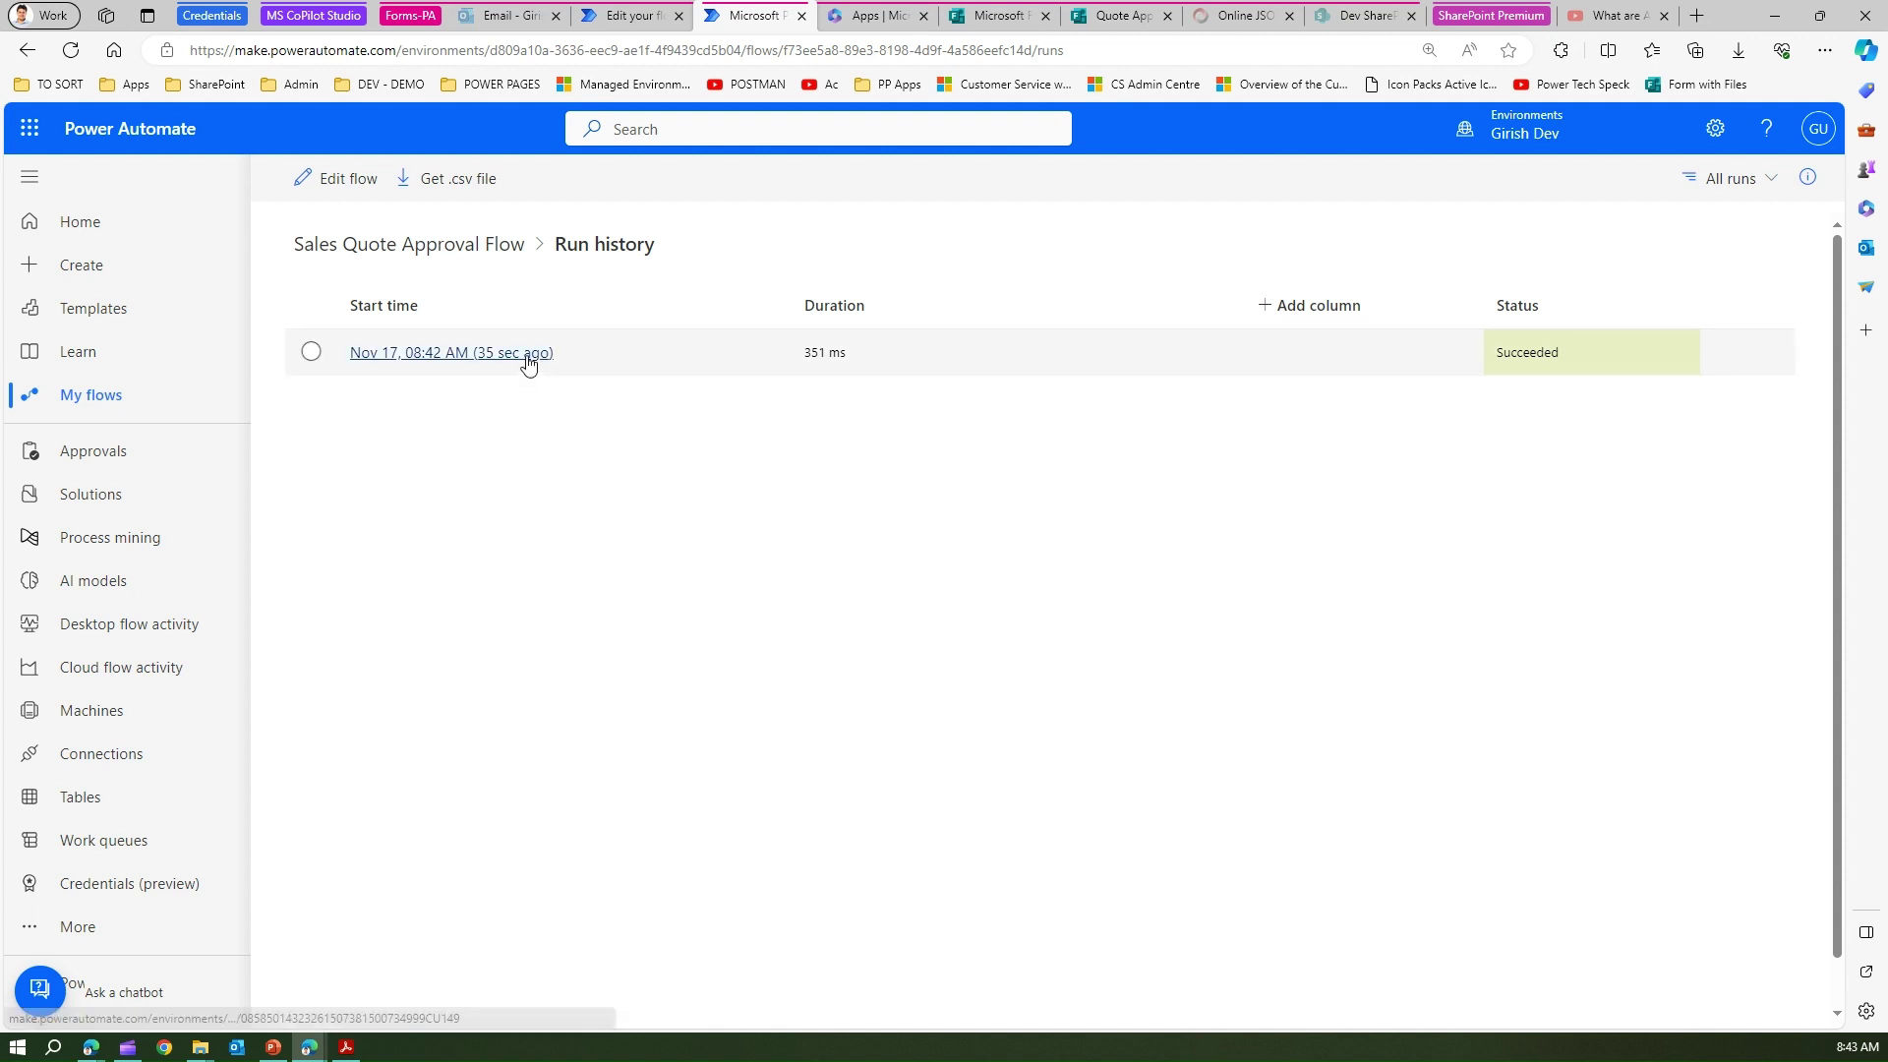
- Open the latest run and inspect the Get response details output values
{"action": "left_click", "coordinate": [528, 360]}
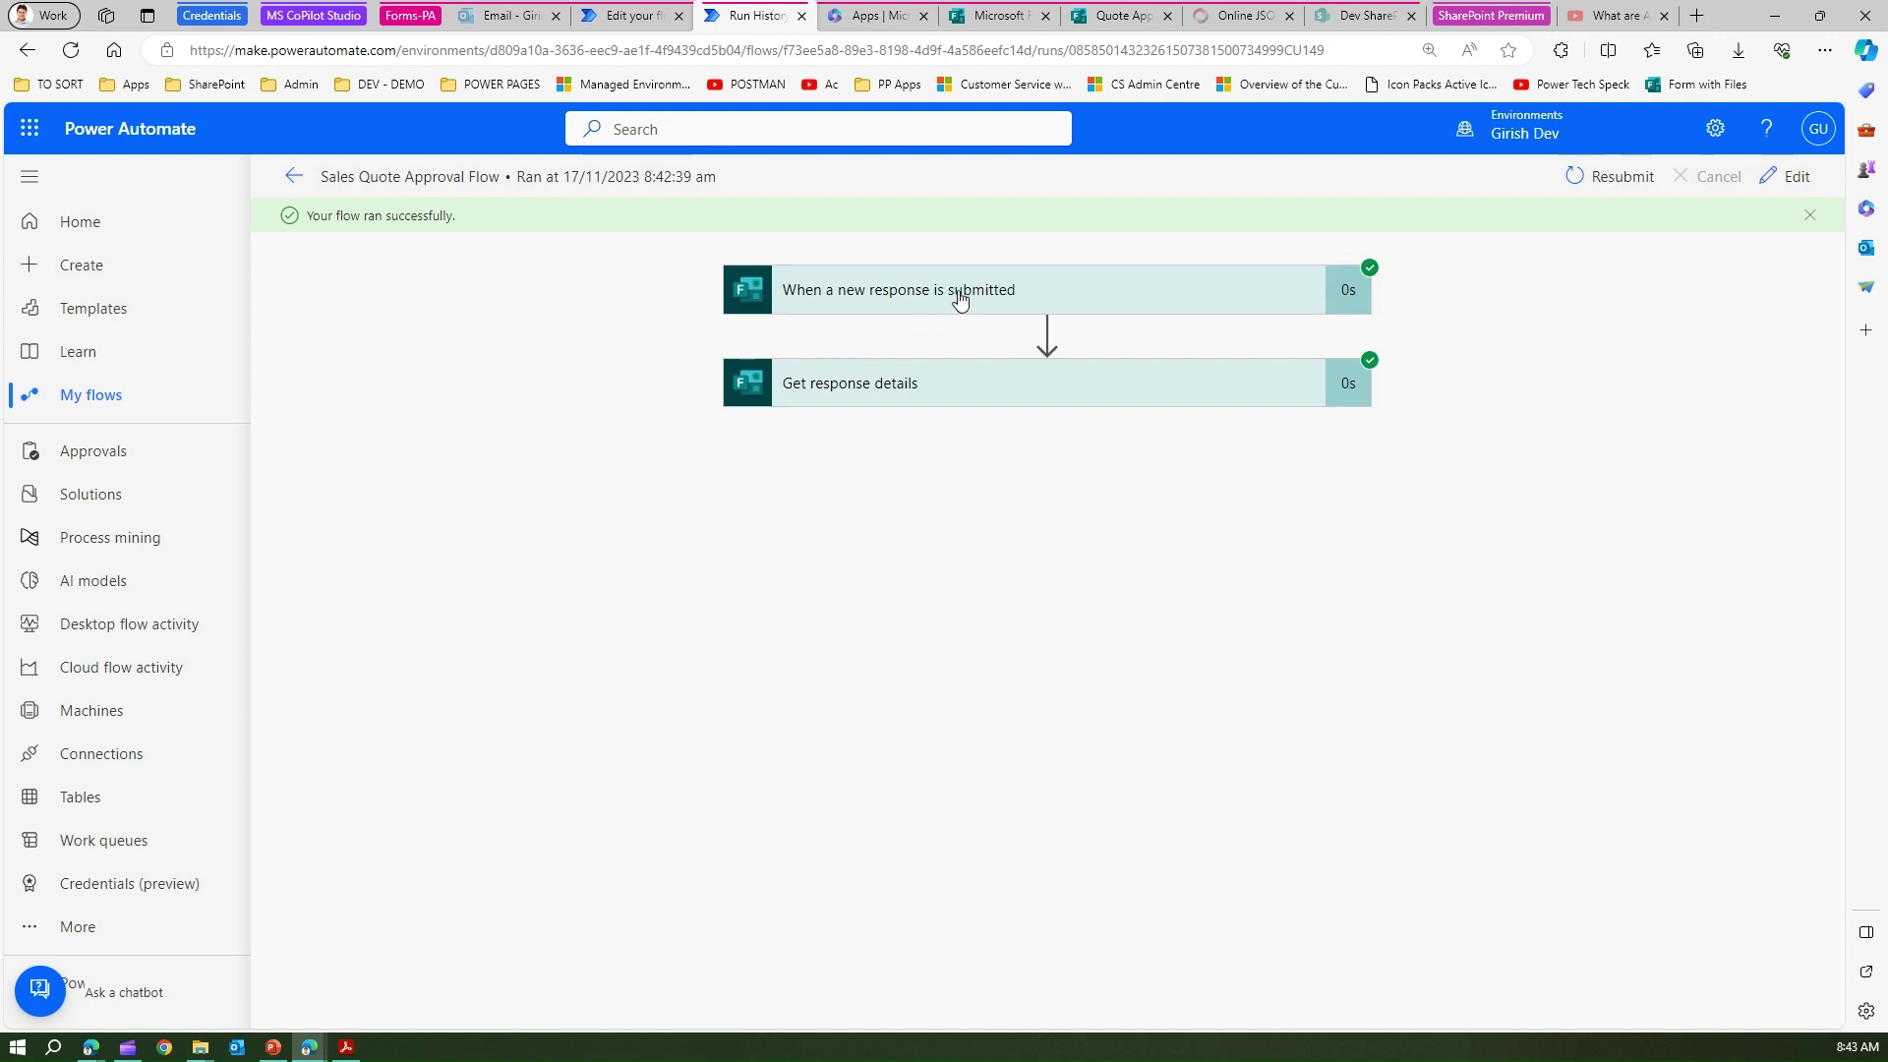
{"action": "left_click", "coordinate": [959, 295]}
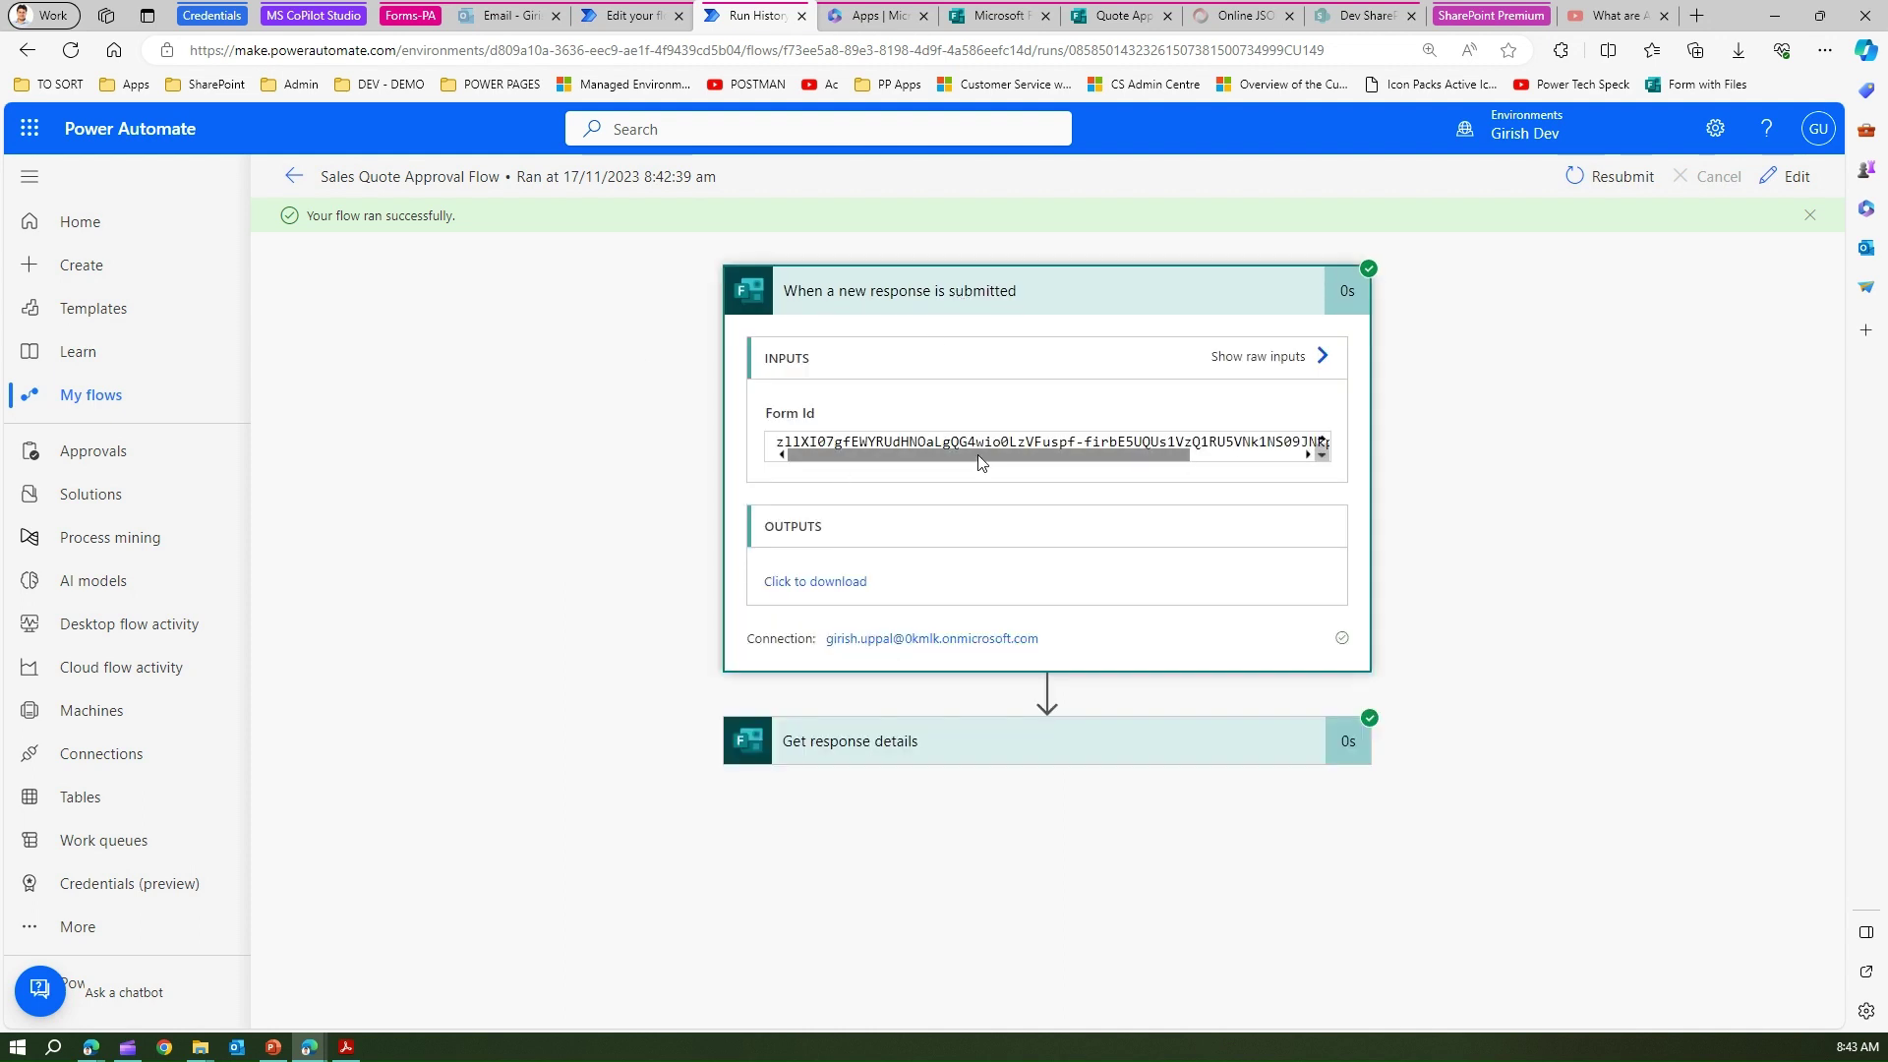
{"action": "left_click", "coordinate": [923, 297]}
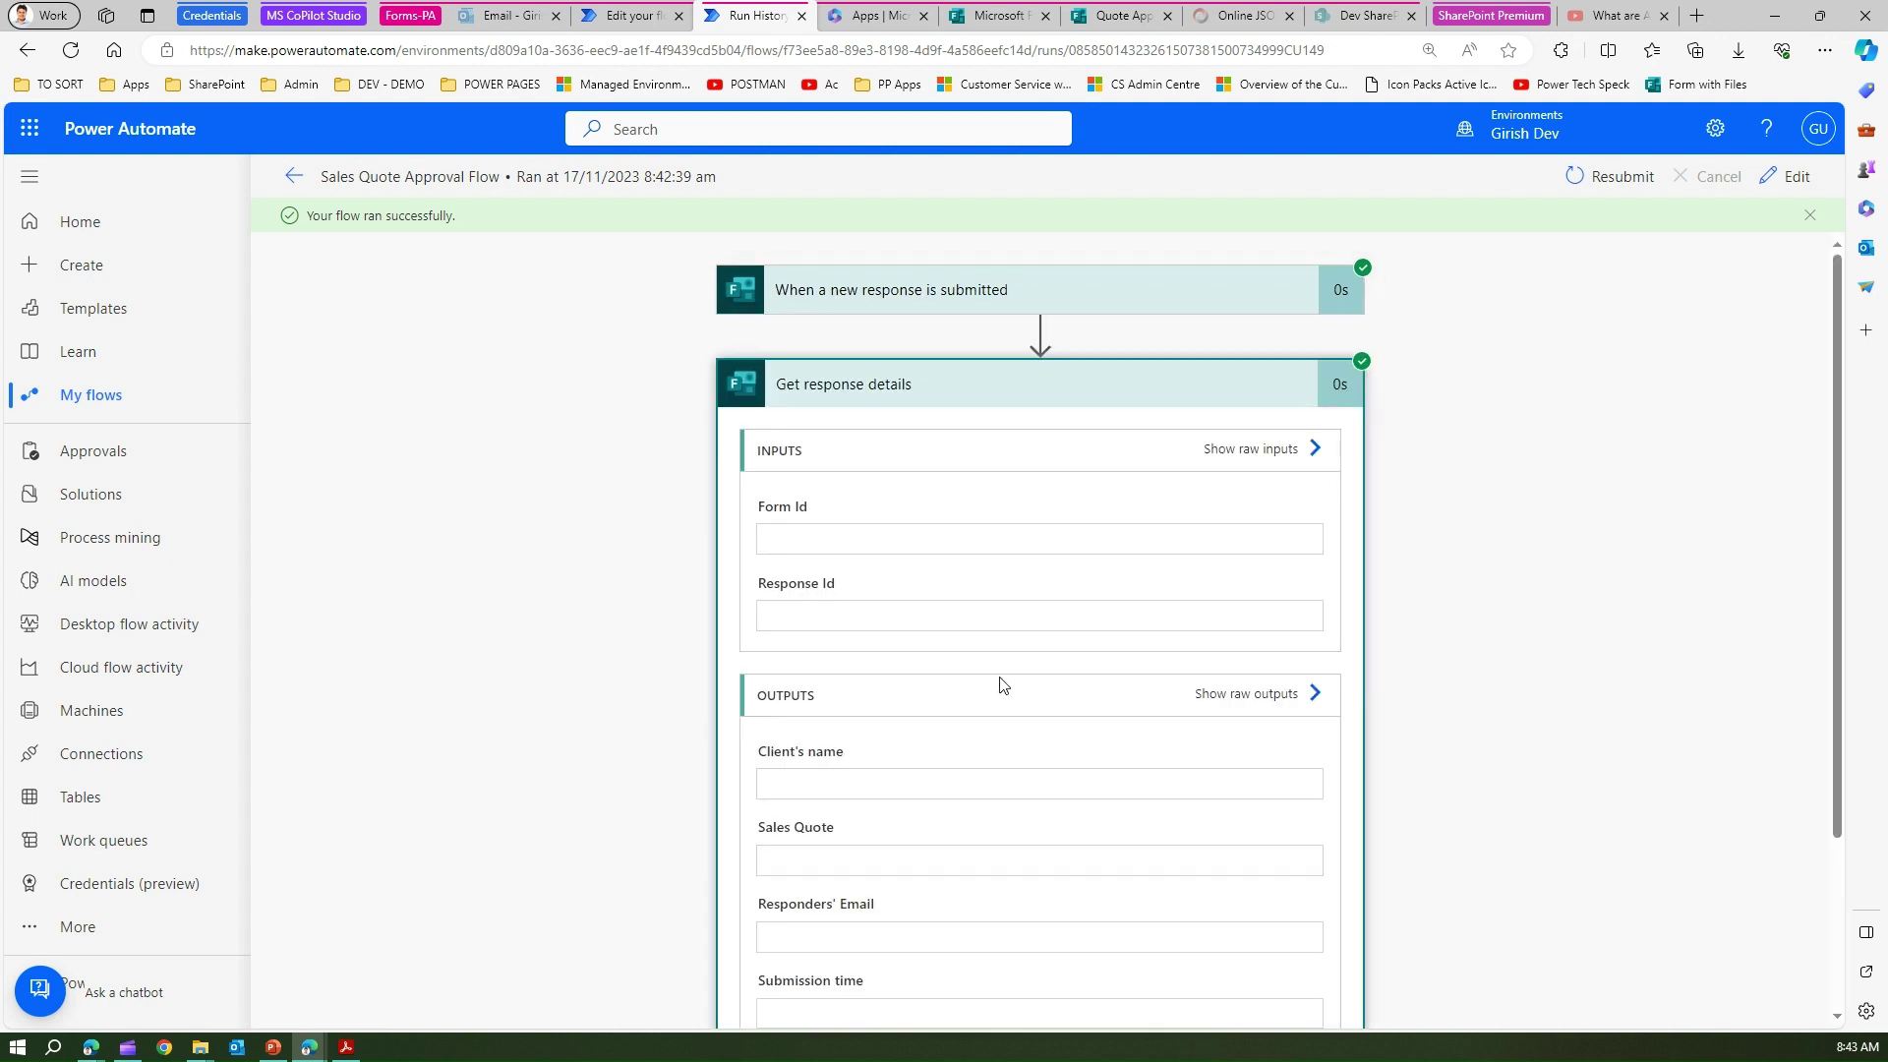
{"action": "left_click_drag", "start_coordinate": [835, 783], "coordinate": [752, 788]}
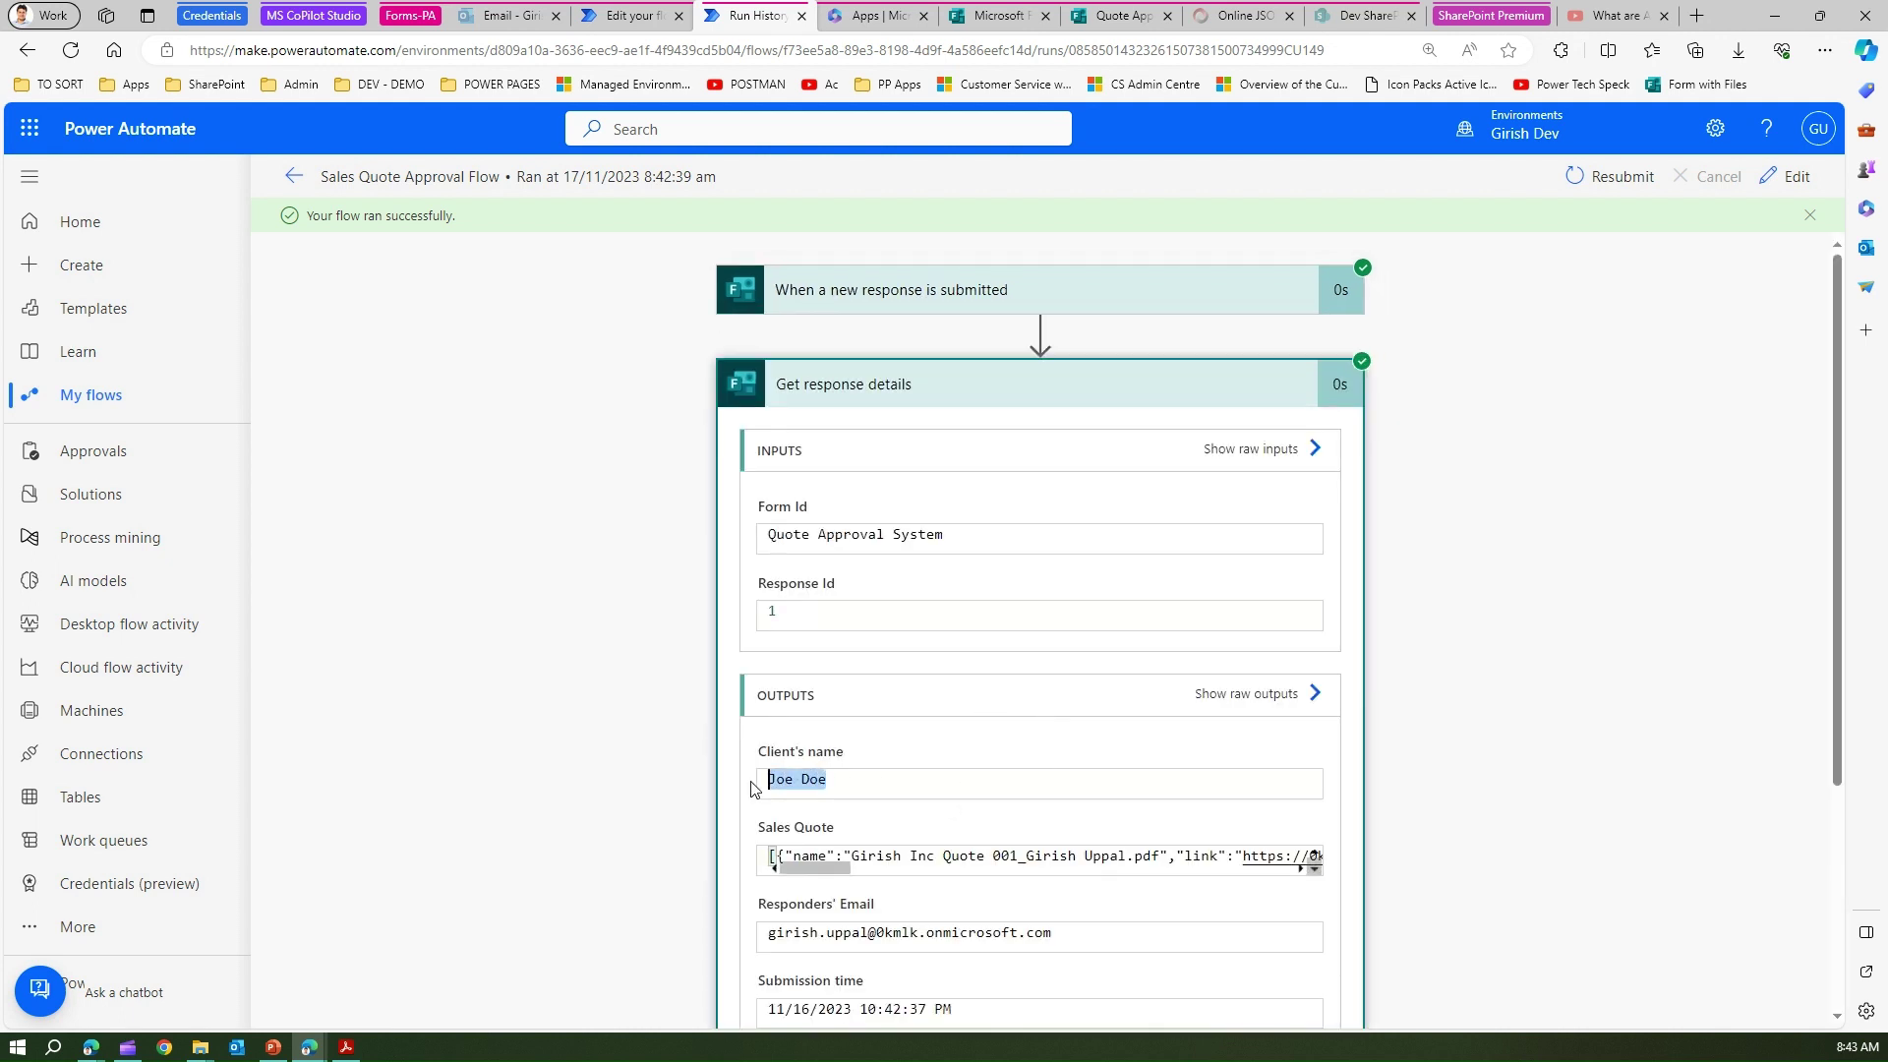
{"action": "scroll", "coordinate": [1835, 634], "scroll_direction": "down", "scroll_amount": 3}
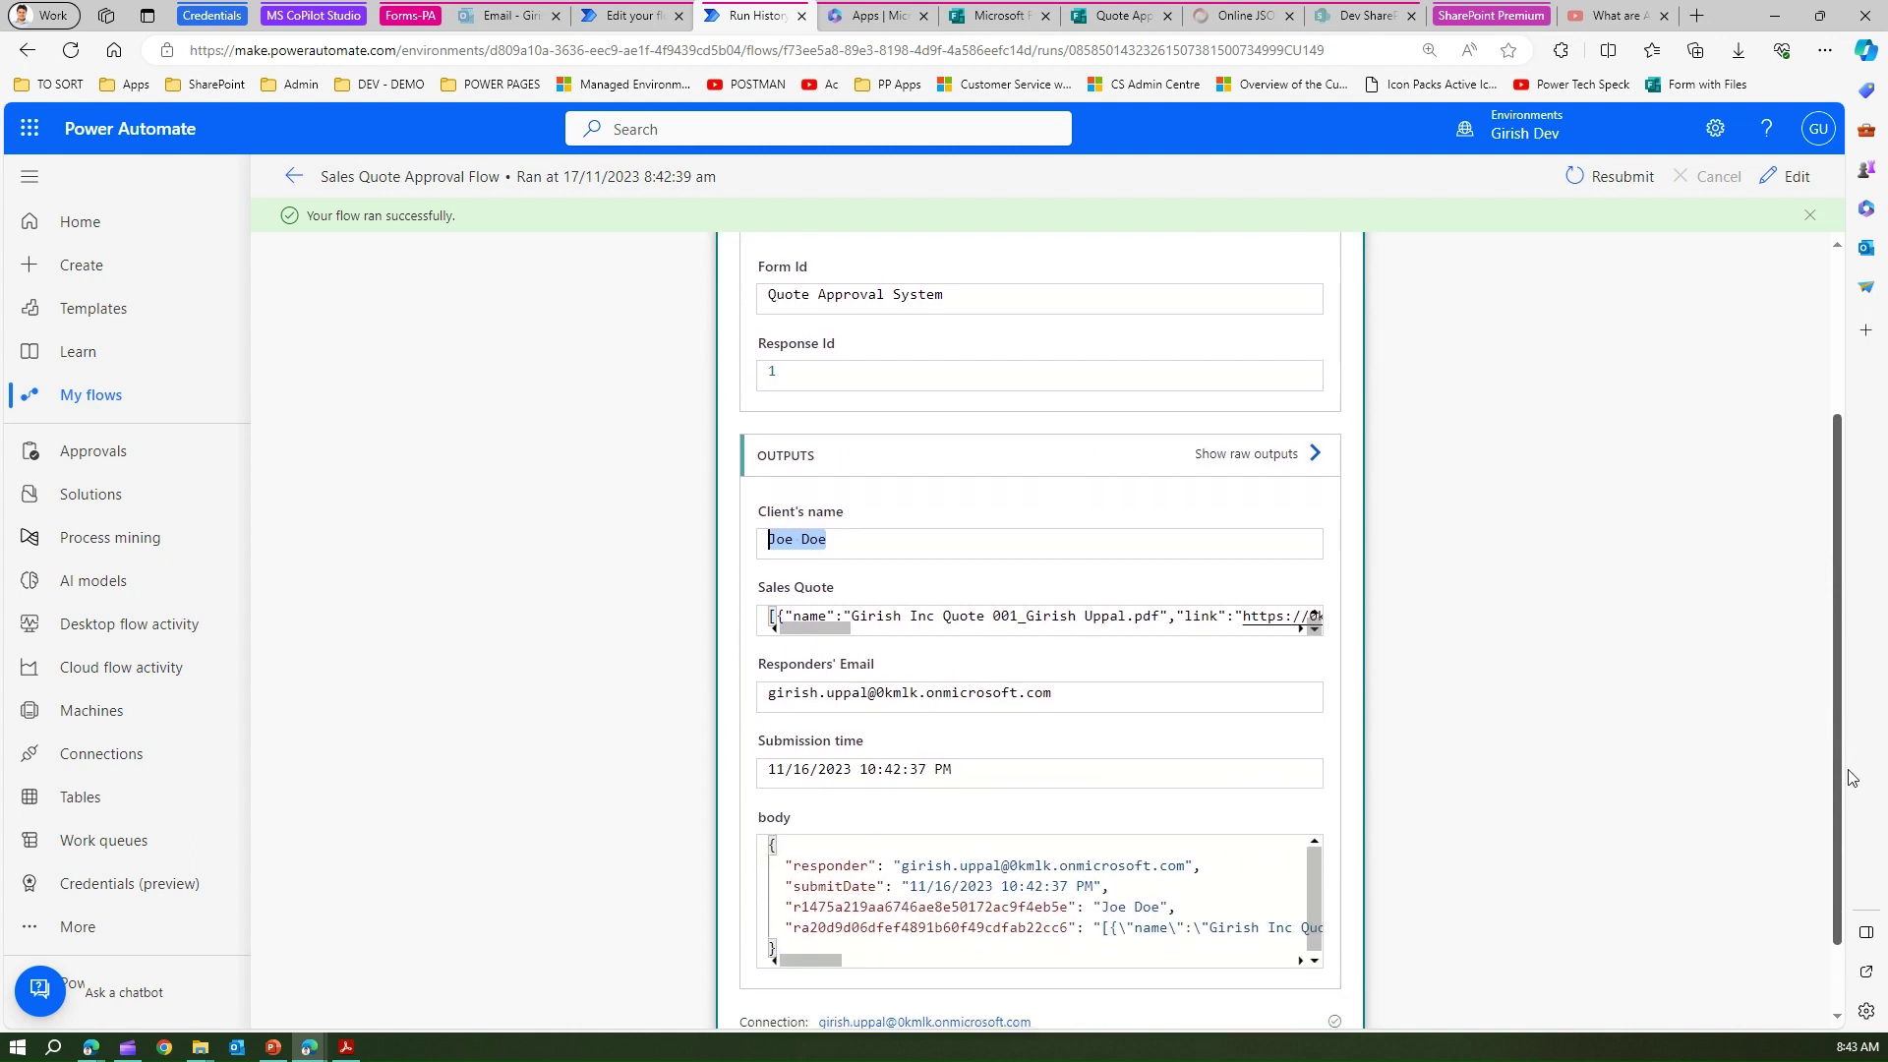
{"action": "left_click_drag", "start_coordinate": [1069, 664], "coordinate": [878, 672]}
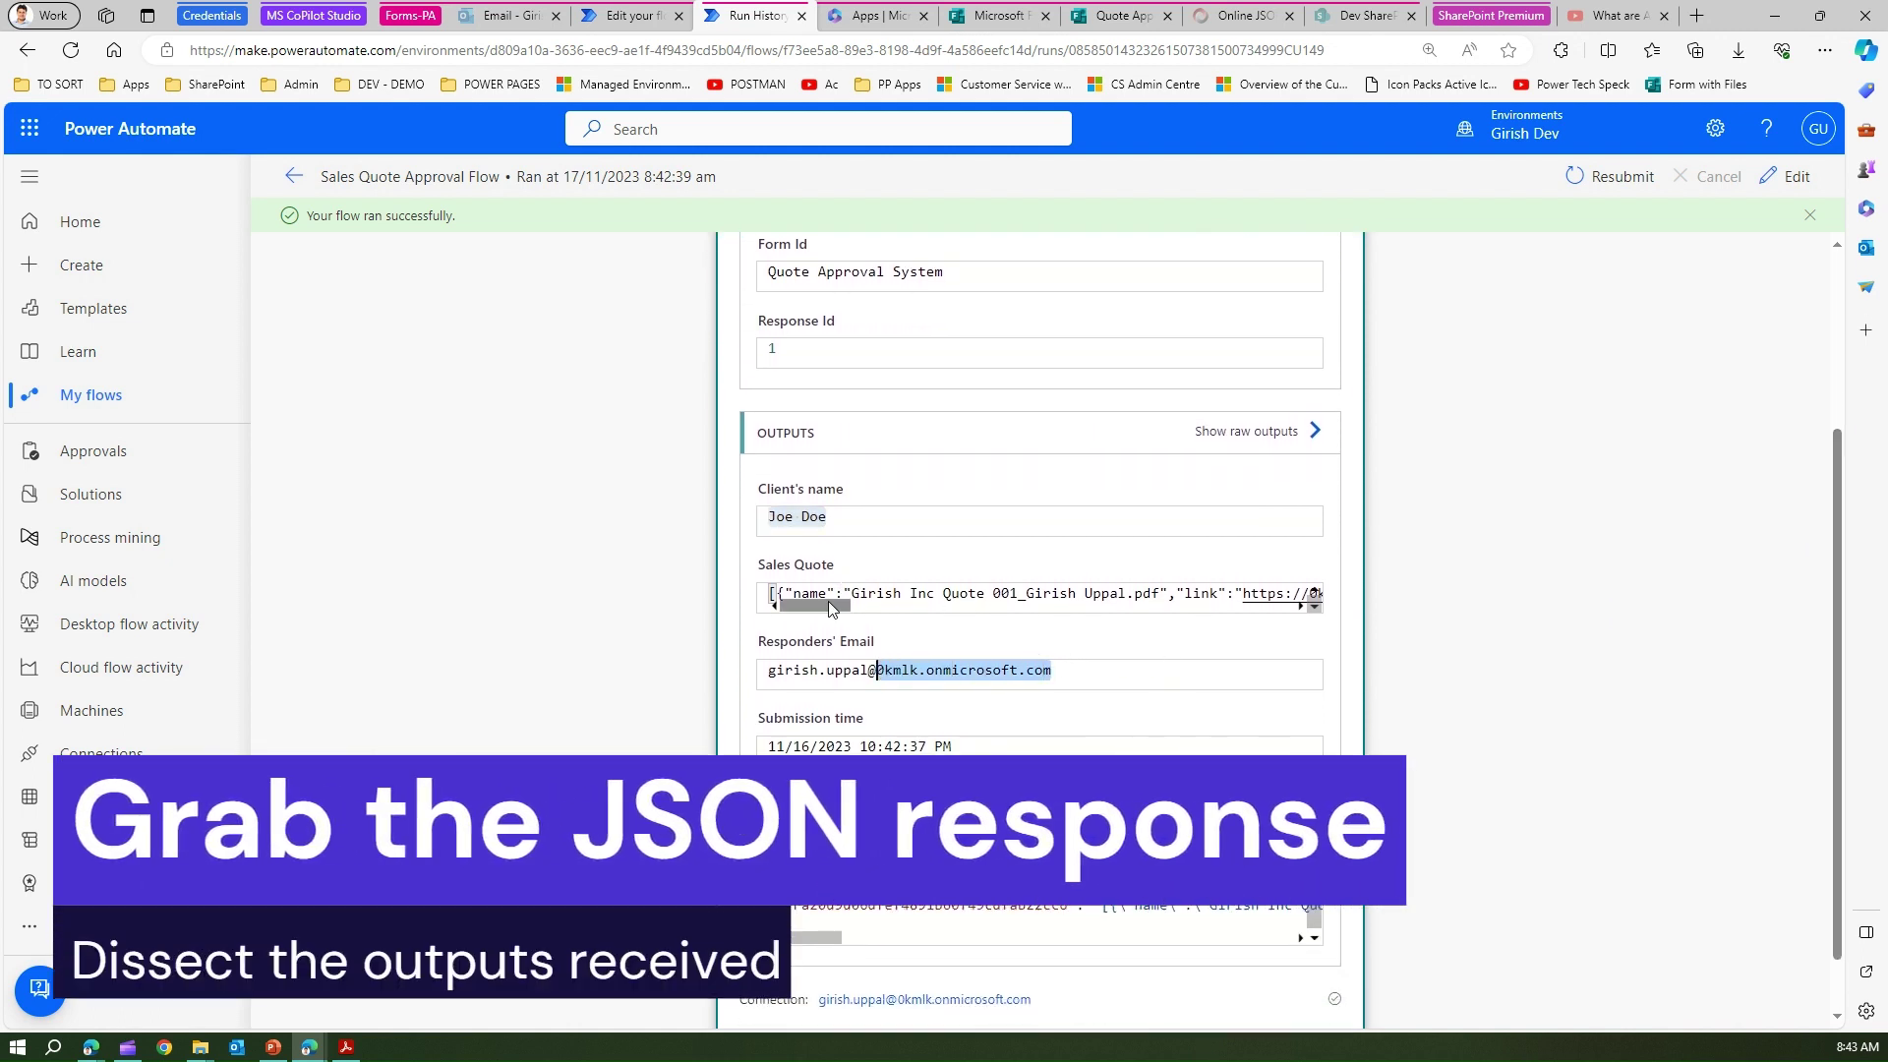
{"action": "left_click_drag", "start_coordinate": [828, 603], "coordinate": [787, 610]}
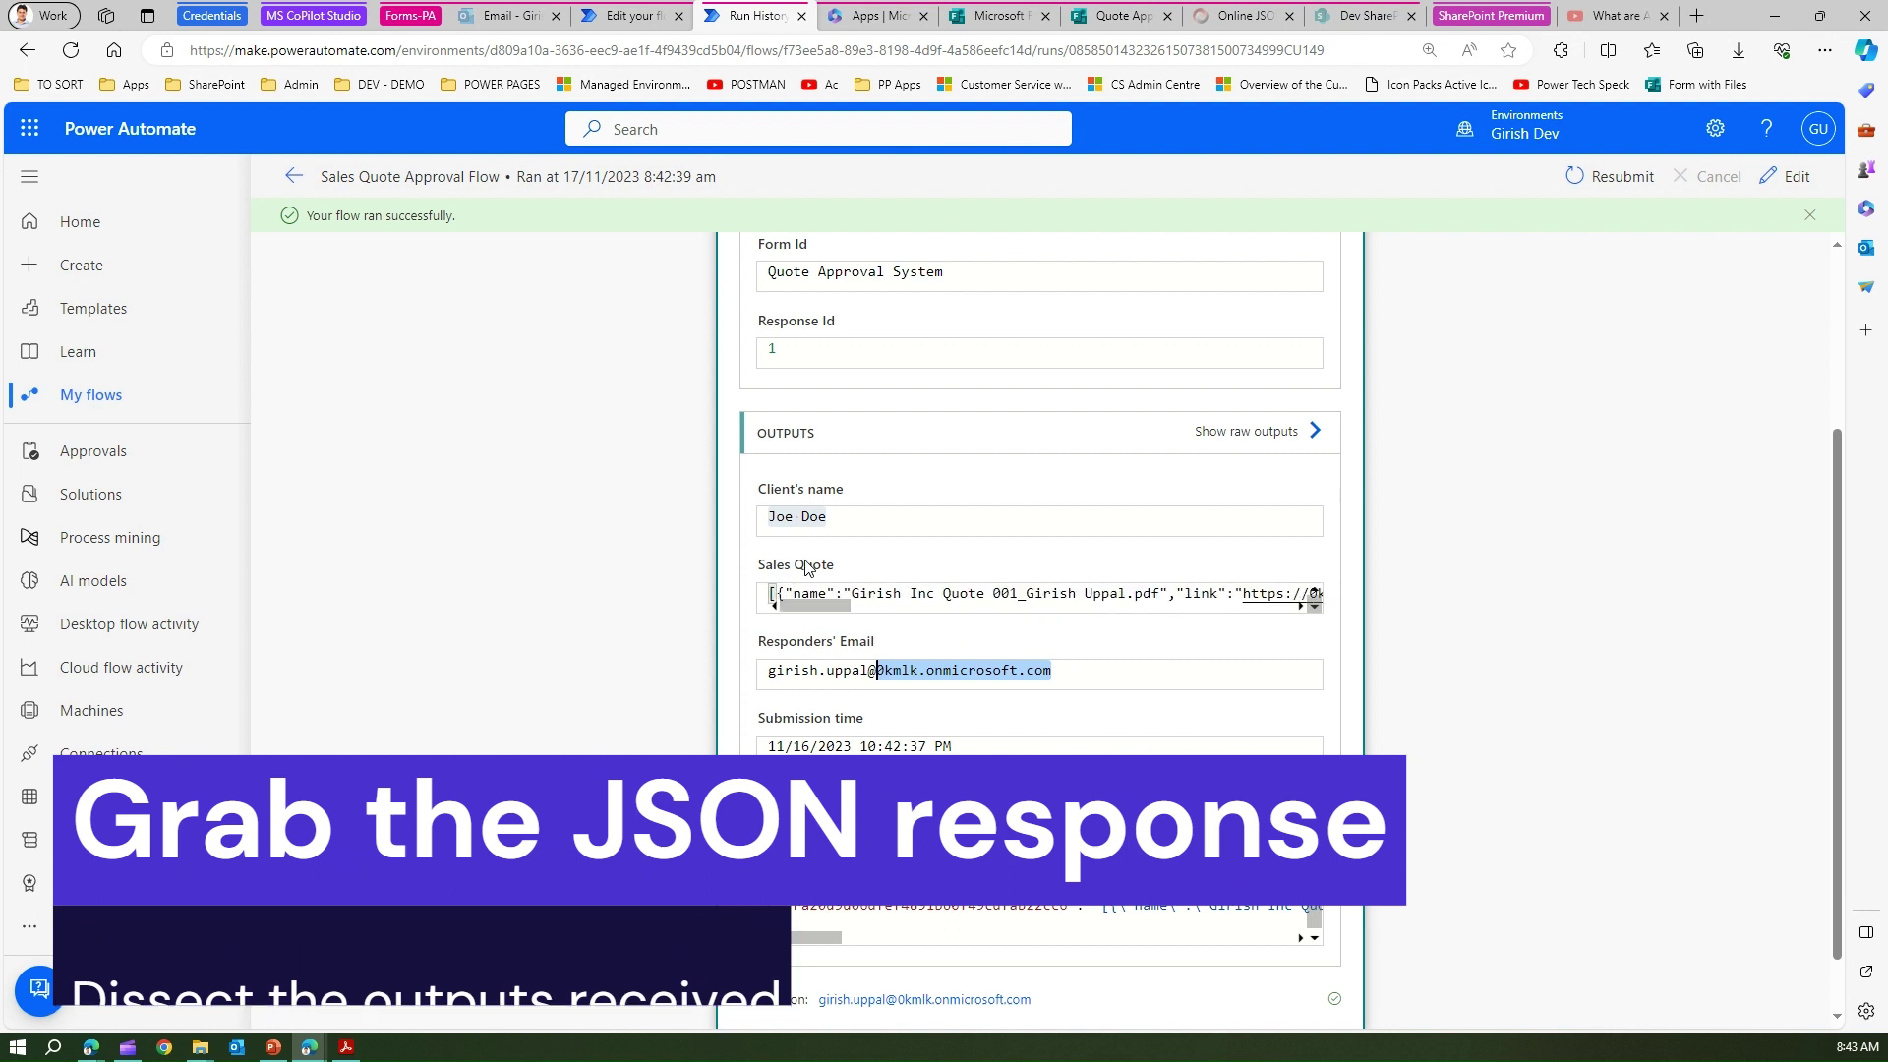
- Copy the Sales Quote attachment JSON and paste it into the JSON viewer's Text pane
{"action": "left_click", "coordinate": [828, 521]}
{"action": "triple_click", "coordinate": [828, 521]}
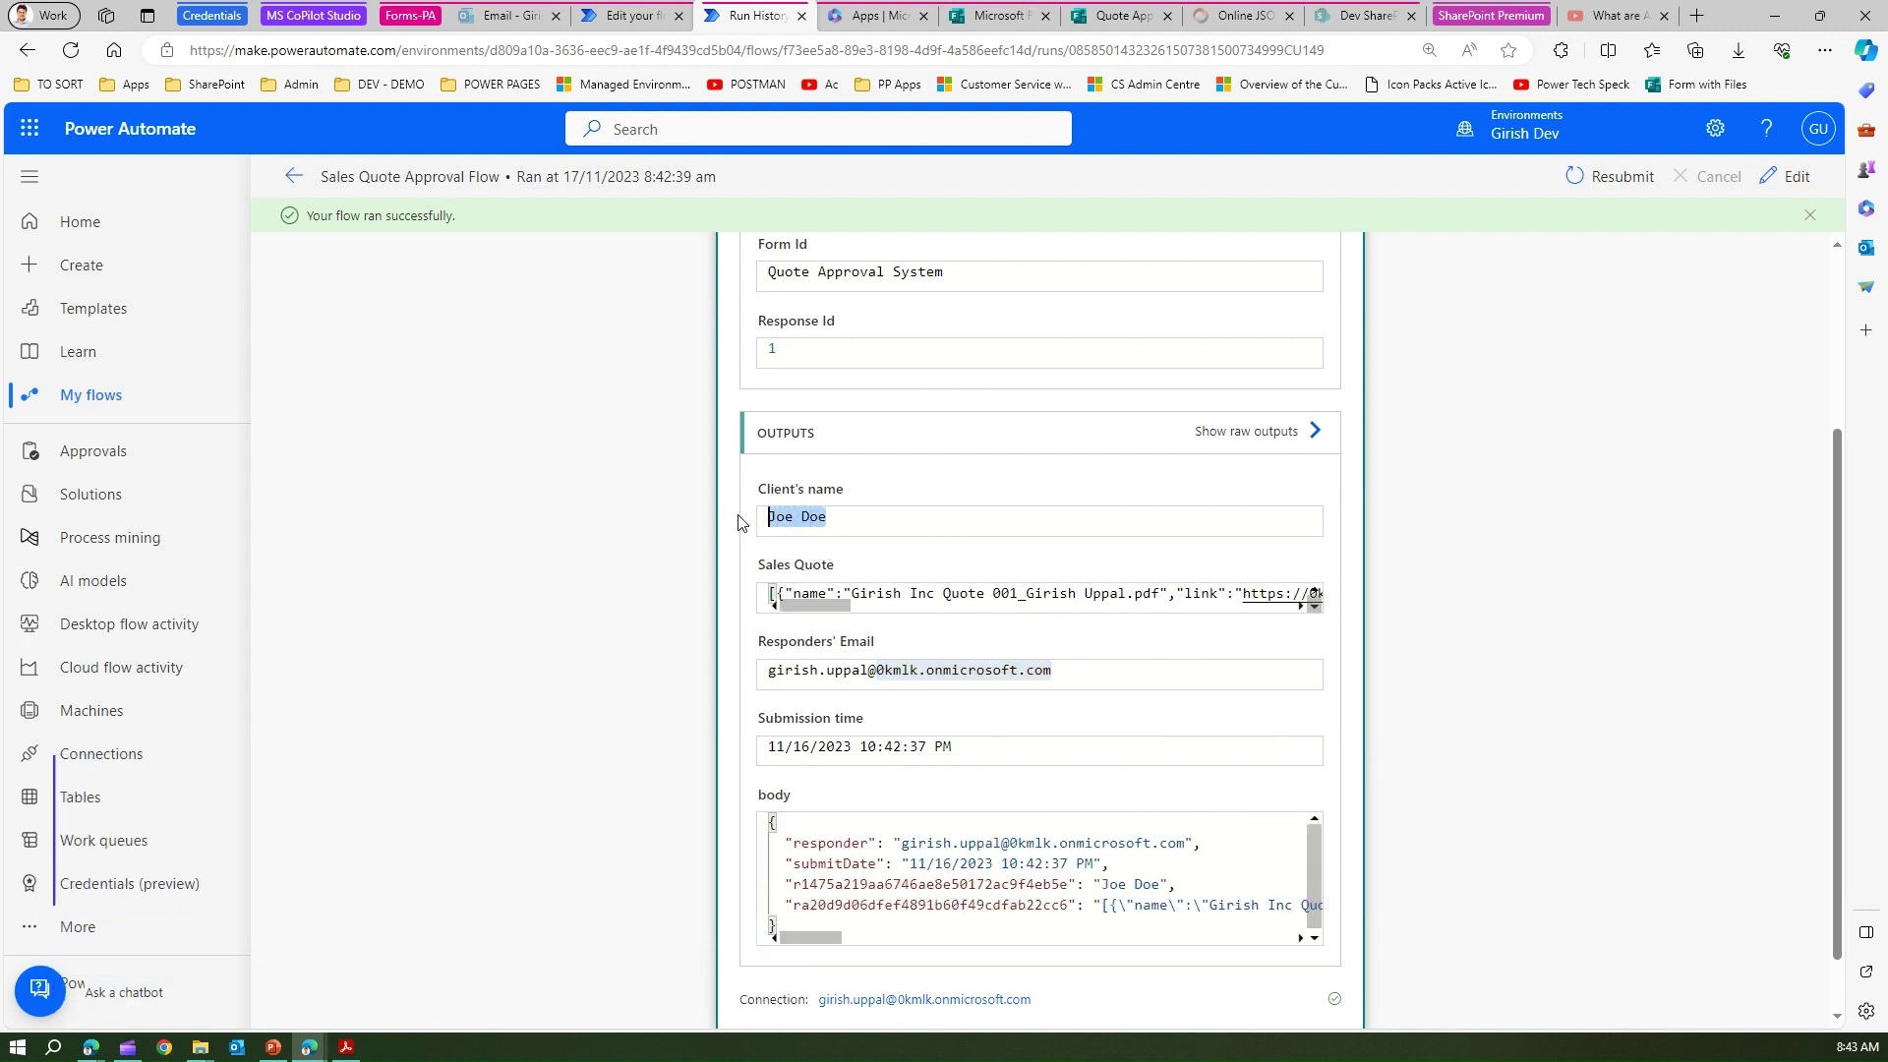
{"action": "left_click", "coordinate": [821, 592]}
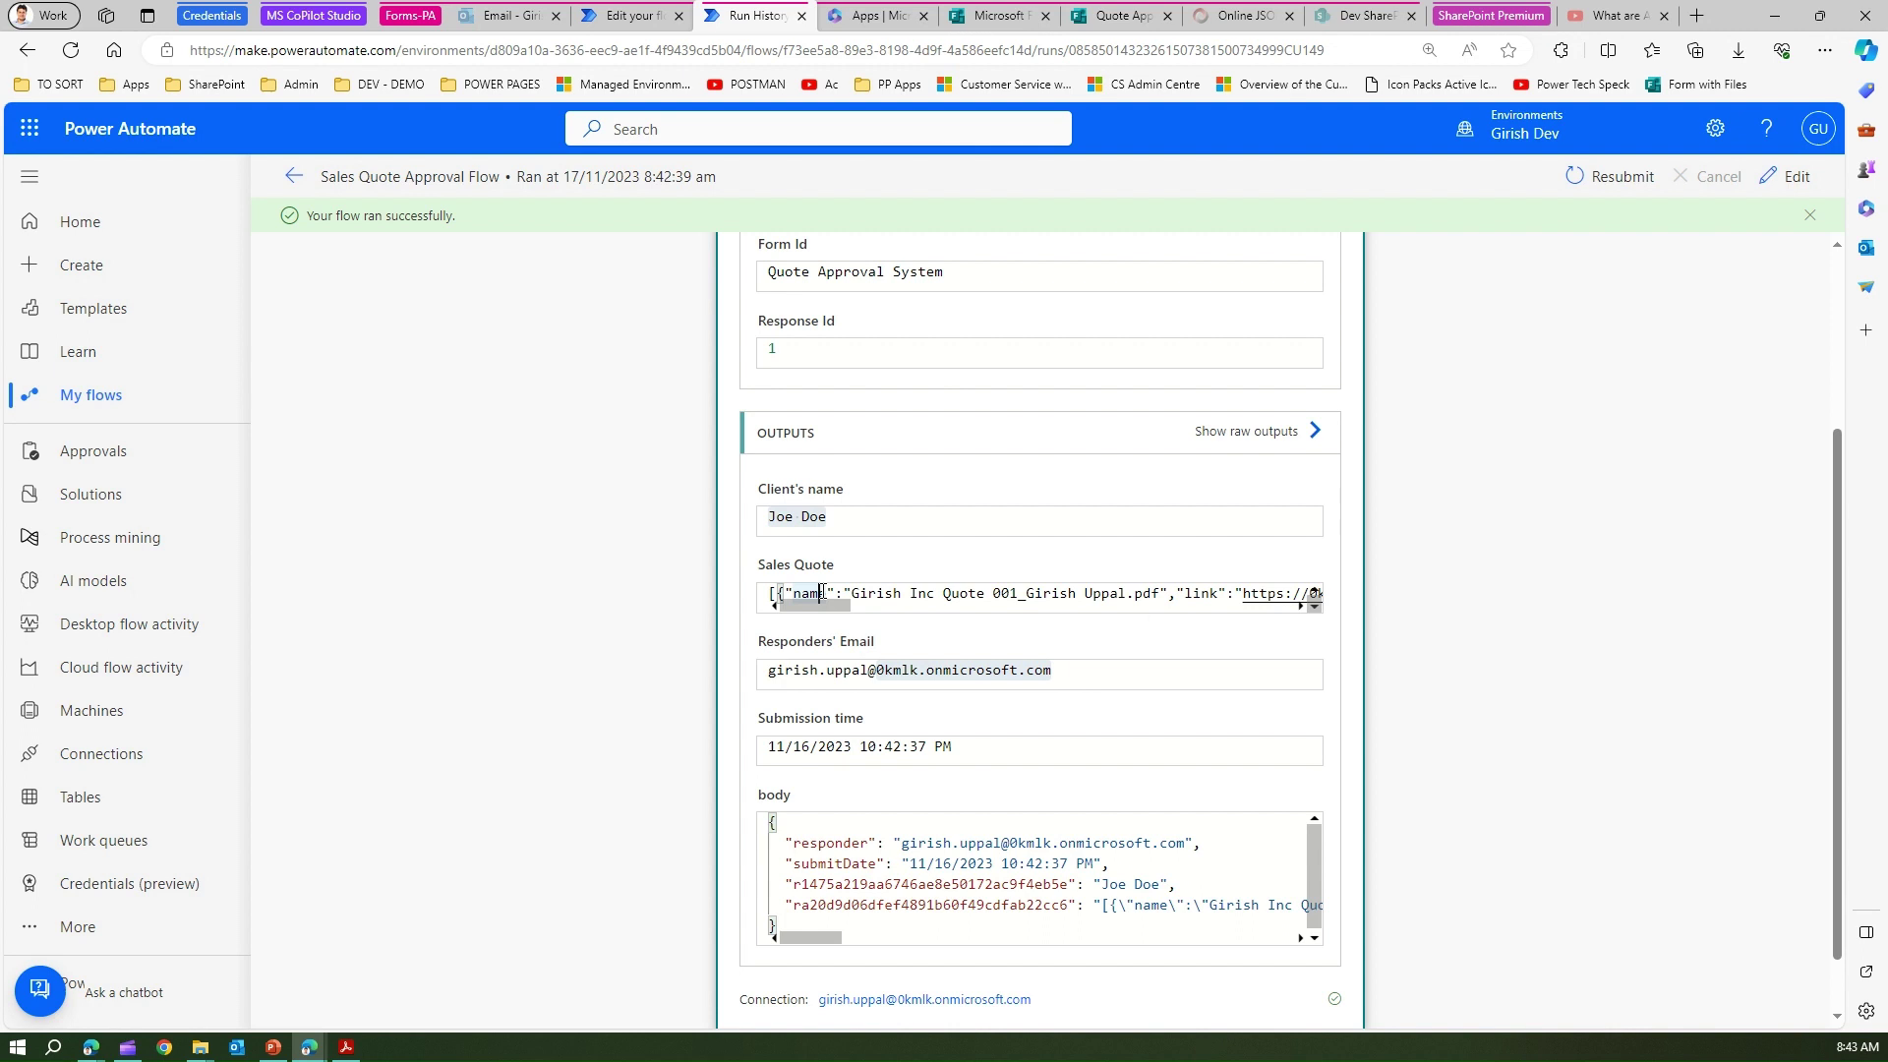
{"action": "triple_click", "coordinate": [825, 591]}
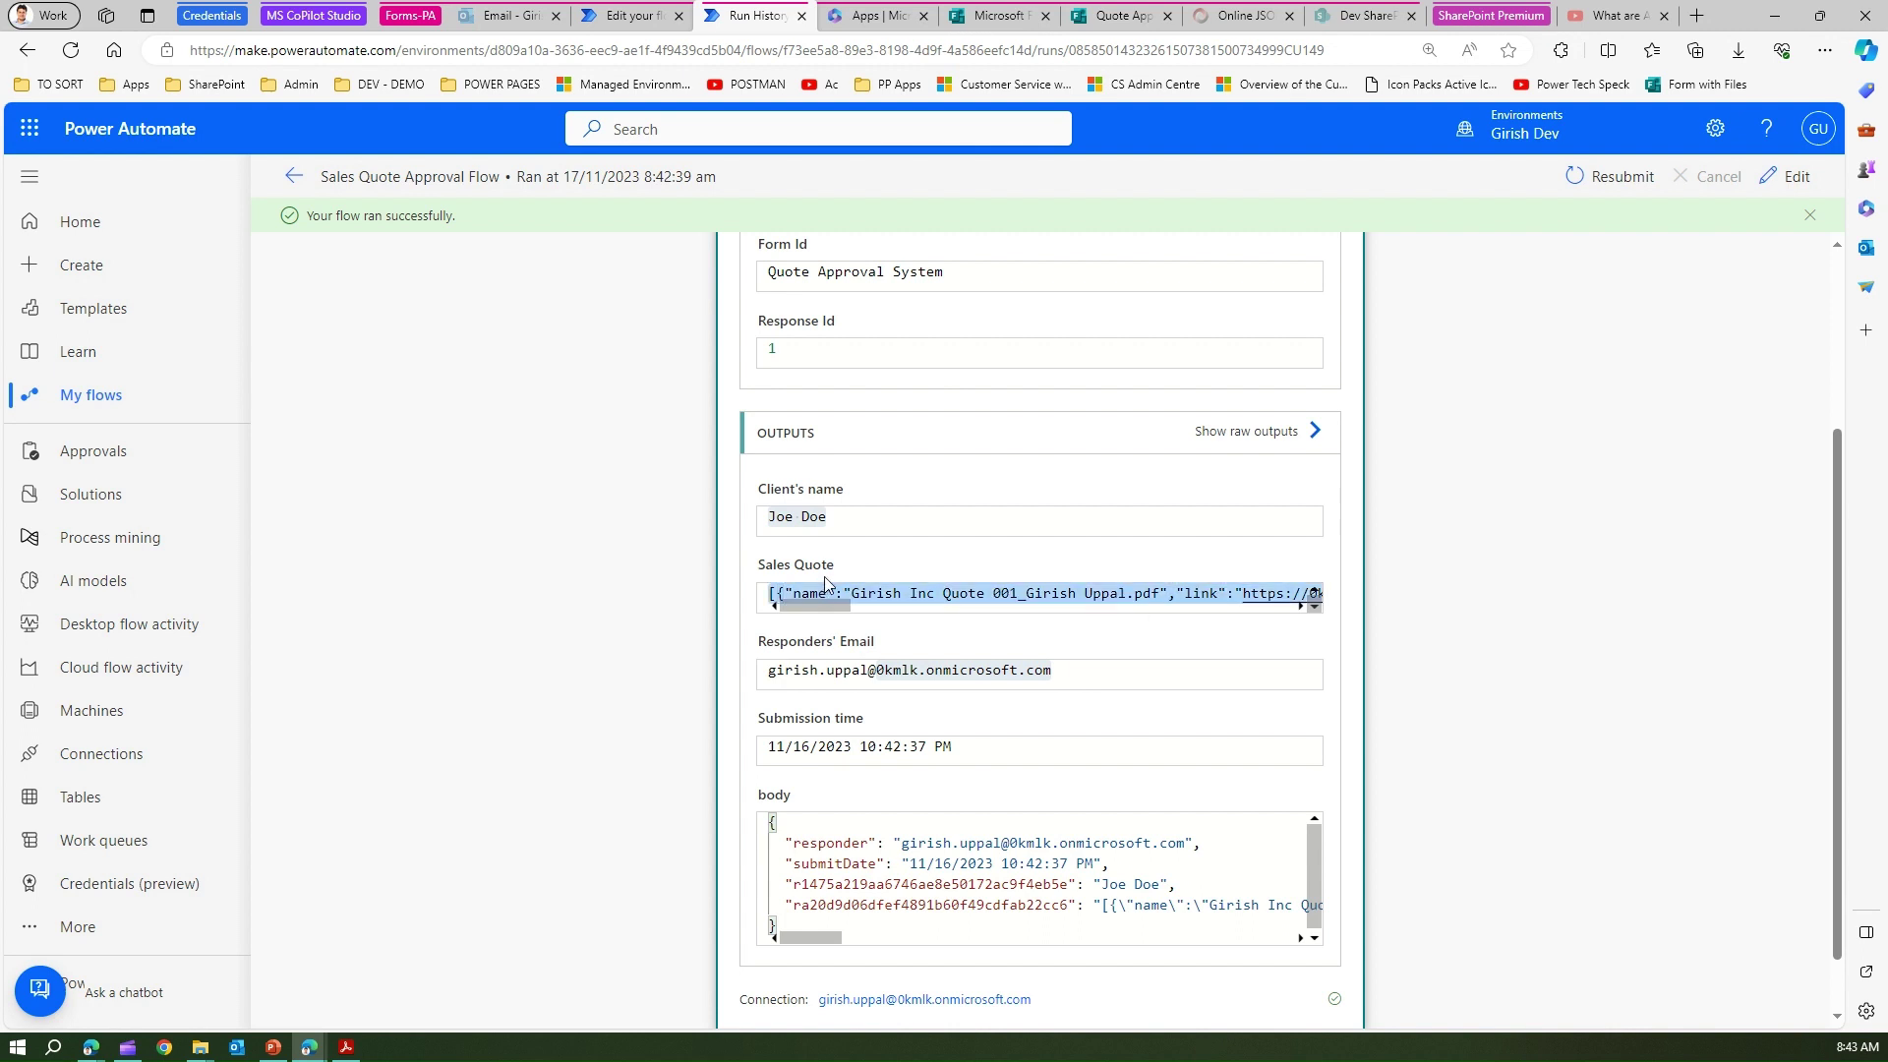
{"action": "left_click", "coordinate": [1241, 16]}
{"action": "left_click", "coordinate": [203, 206]}
{"action": "type", "text": "[{\"name\":\"Girish Inc Quote 001_Girish Uppal.pdf\",\"link\":\"https://0kmlk-my.sharepoint.com/personal/girish_uppal_0kmlk_onmicrosoft_com/Documents/Apps/Microsoft%20Forms/Quote%20Approval%20System/Question/Girish%20Inc%20Quote%20001_Girish%20Uppal.pdf\",\"id\":\"01J4RRN4KS6OPWYJOTMNEZZJM5U5BHBWEL\",\"type\":null,\"size\":66582,\"referenceId\":\"01J4RRN4PVVQE2QL2LU5CJ5MF4GTB4S6IG\",\"driveId\":\"b!zcjIytuLoEGEMnEUCGq6rdtjoNc4MfxOrblIal1MqgD7PI-FLEMUTL6qlsW6Box1\",\"status\":1,\"uploadSessionUrl\":null}]"}
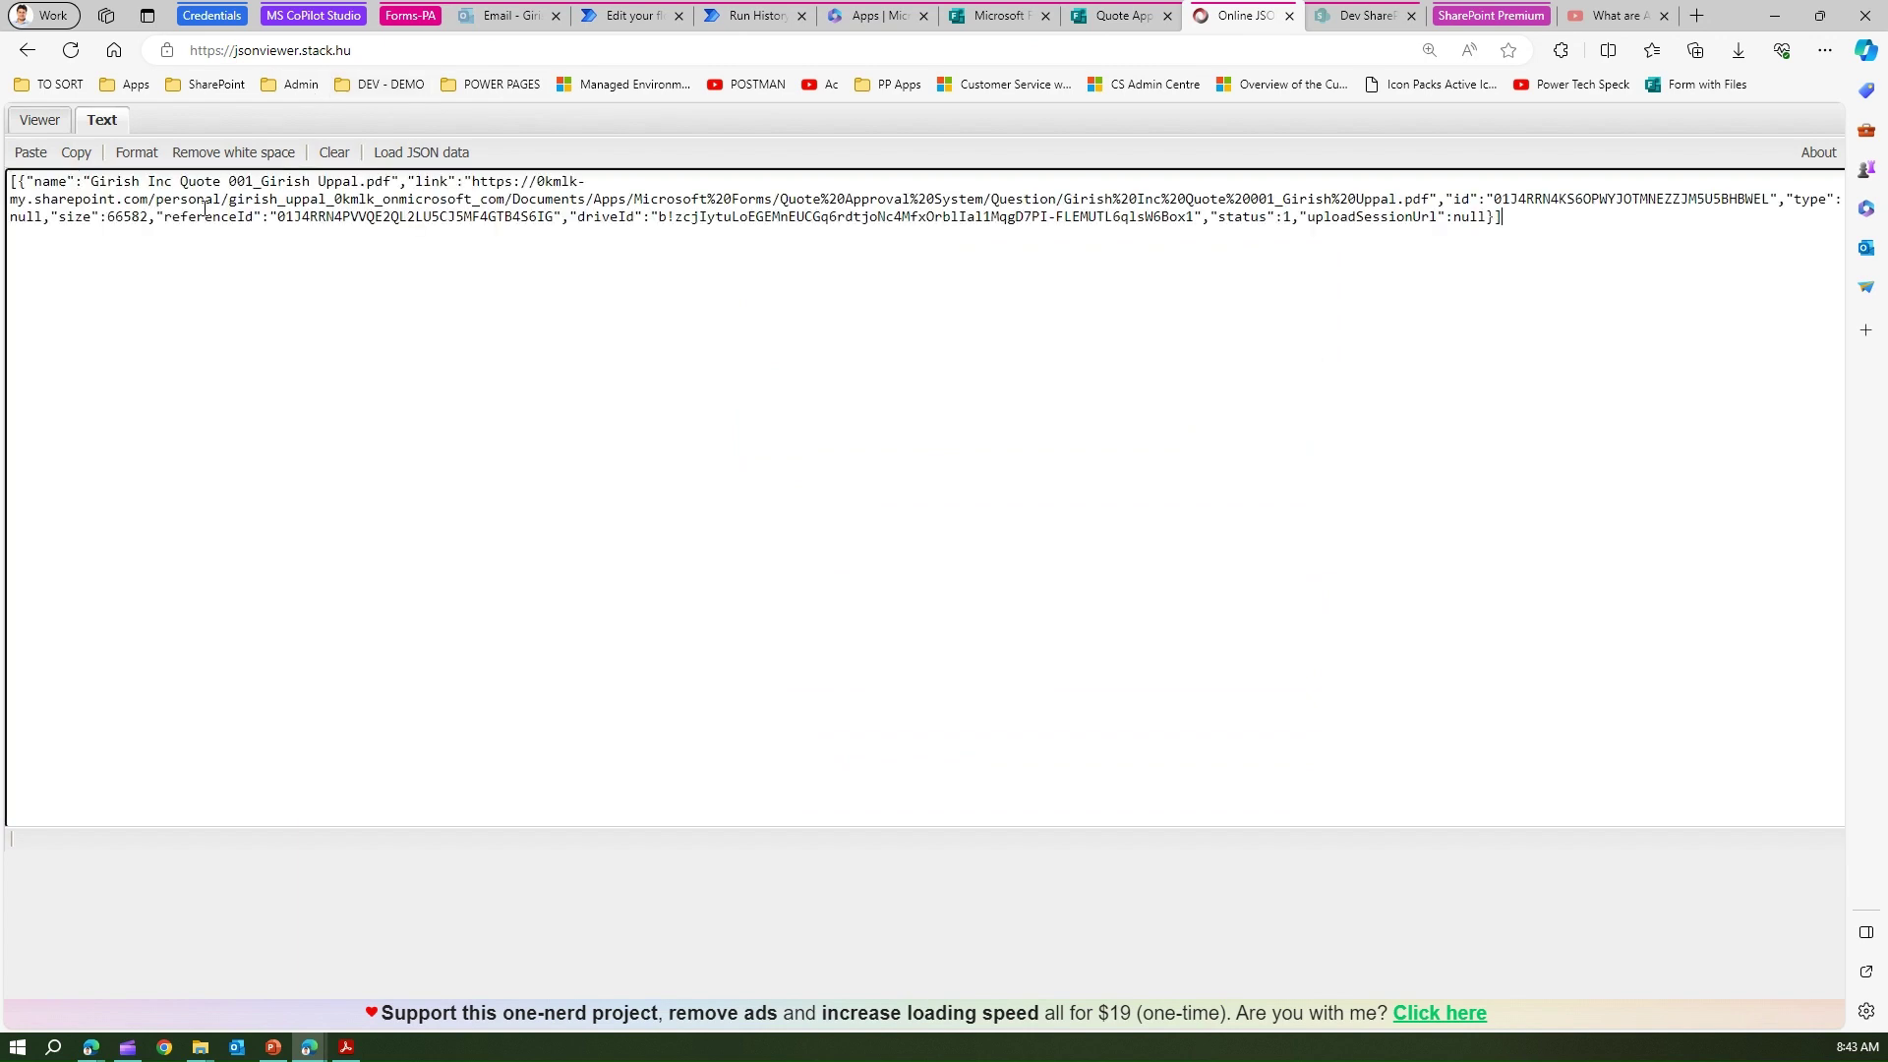
- Show the JSON as a tree and expand item 0 to its name, link, id, size 66582 and driveId
{"action": "left_click", "coordinate": [37, 125]}
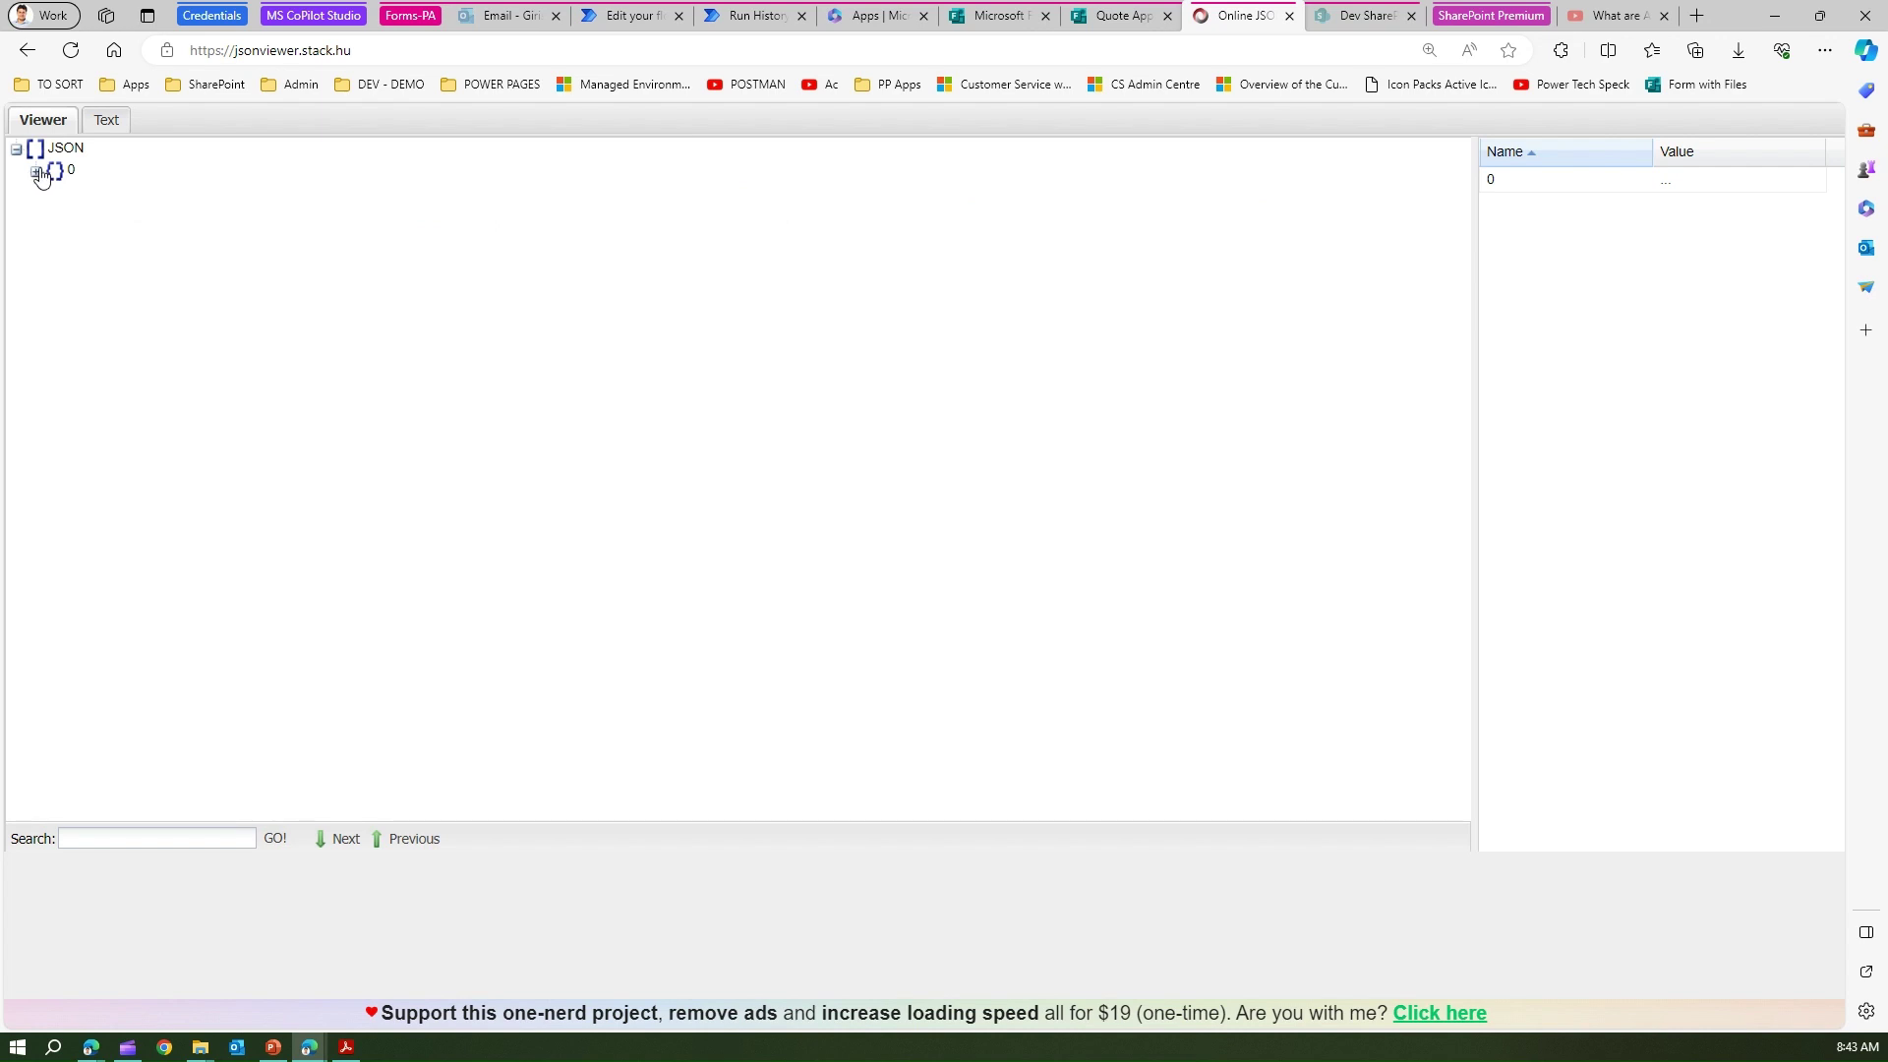
{"action": "left_click", "coordinate": [36, 174]}
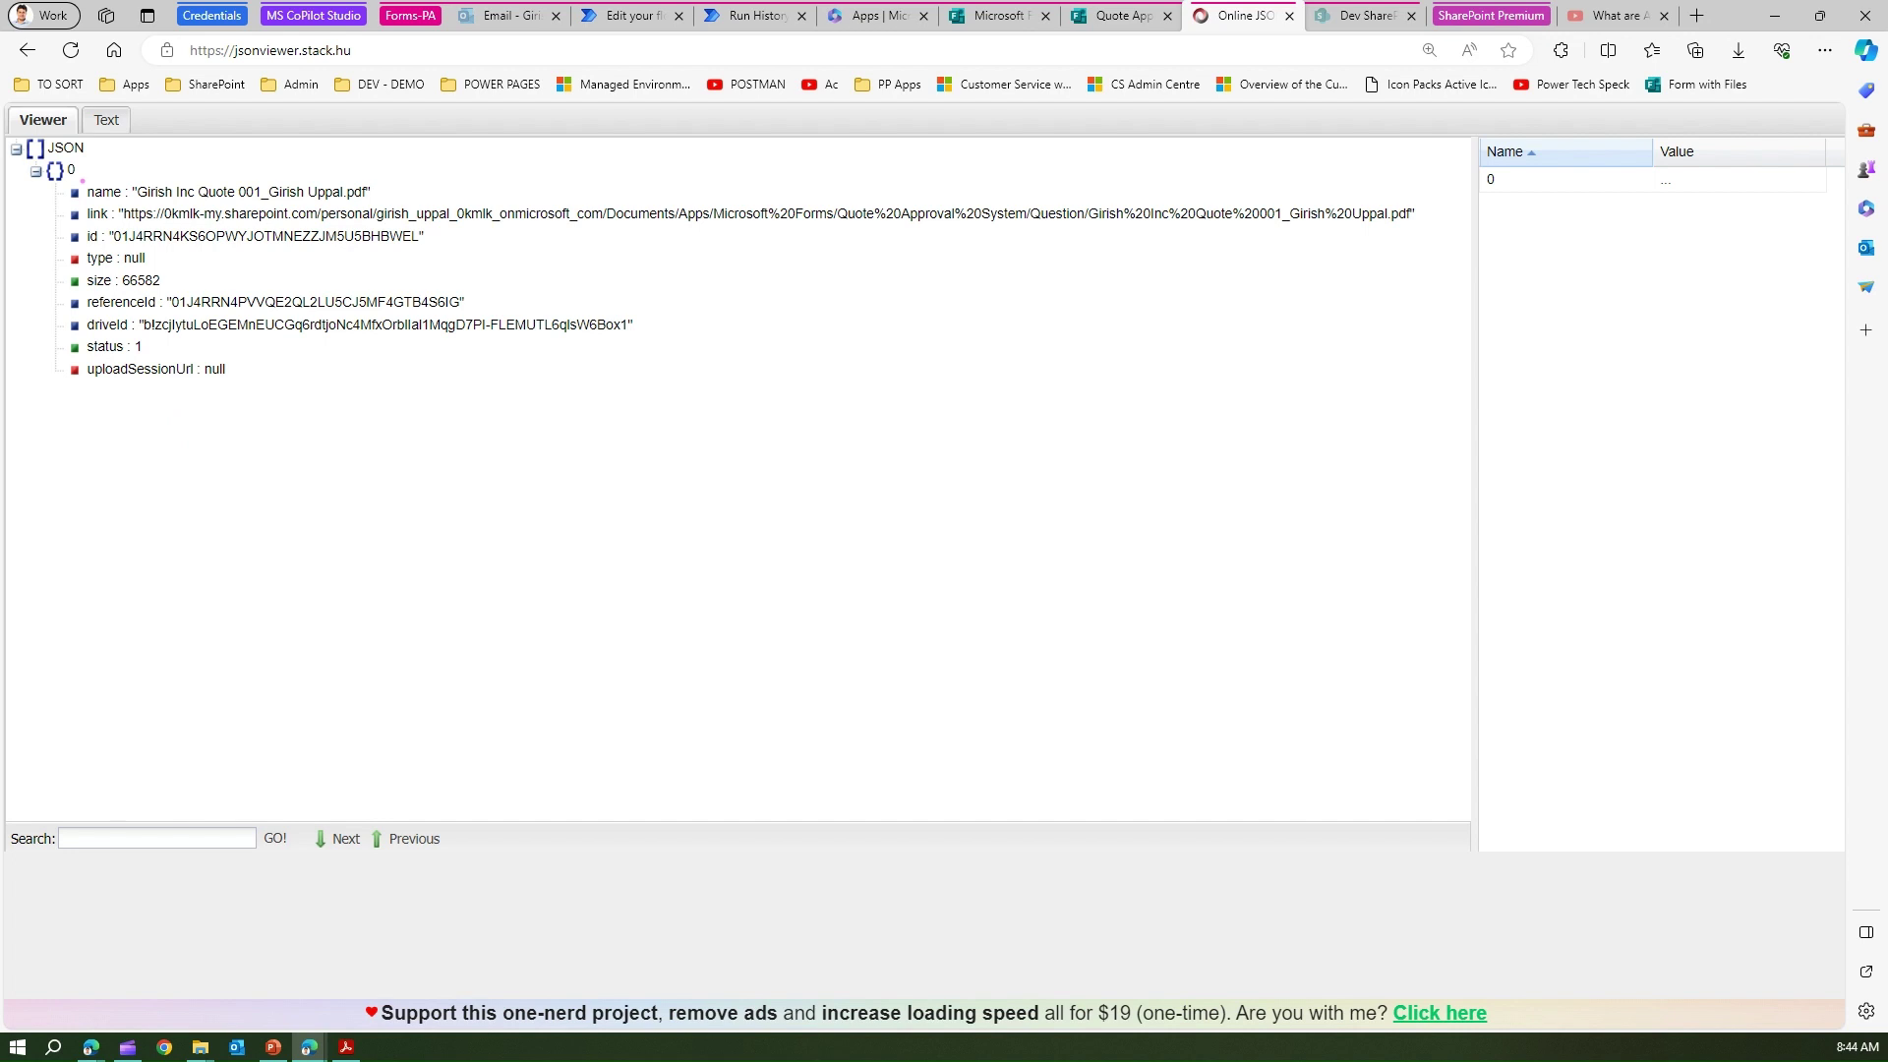
{"action": "left_click_drag", "start_coordinate": [84, 185], "coordinate": [129, 203]}
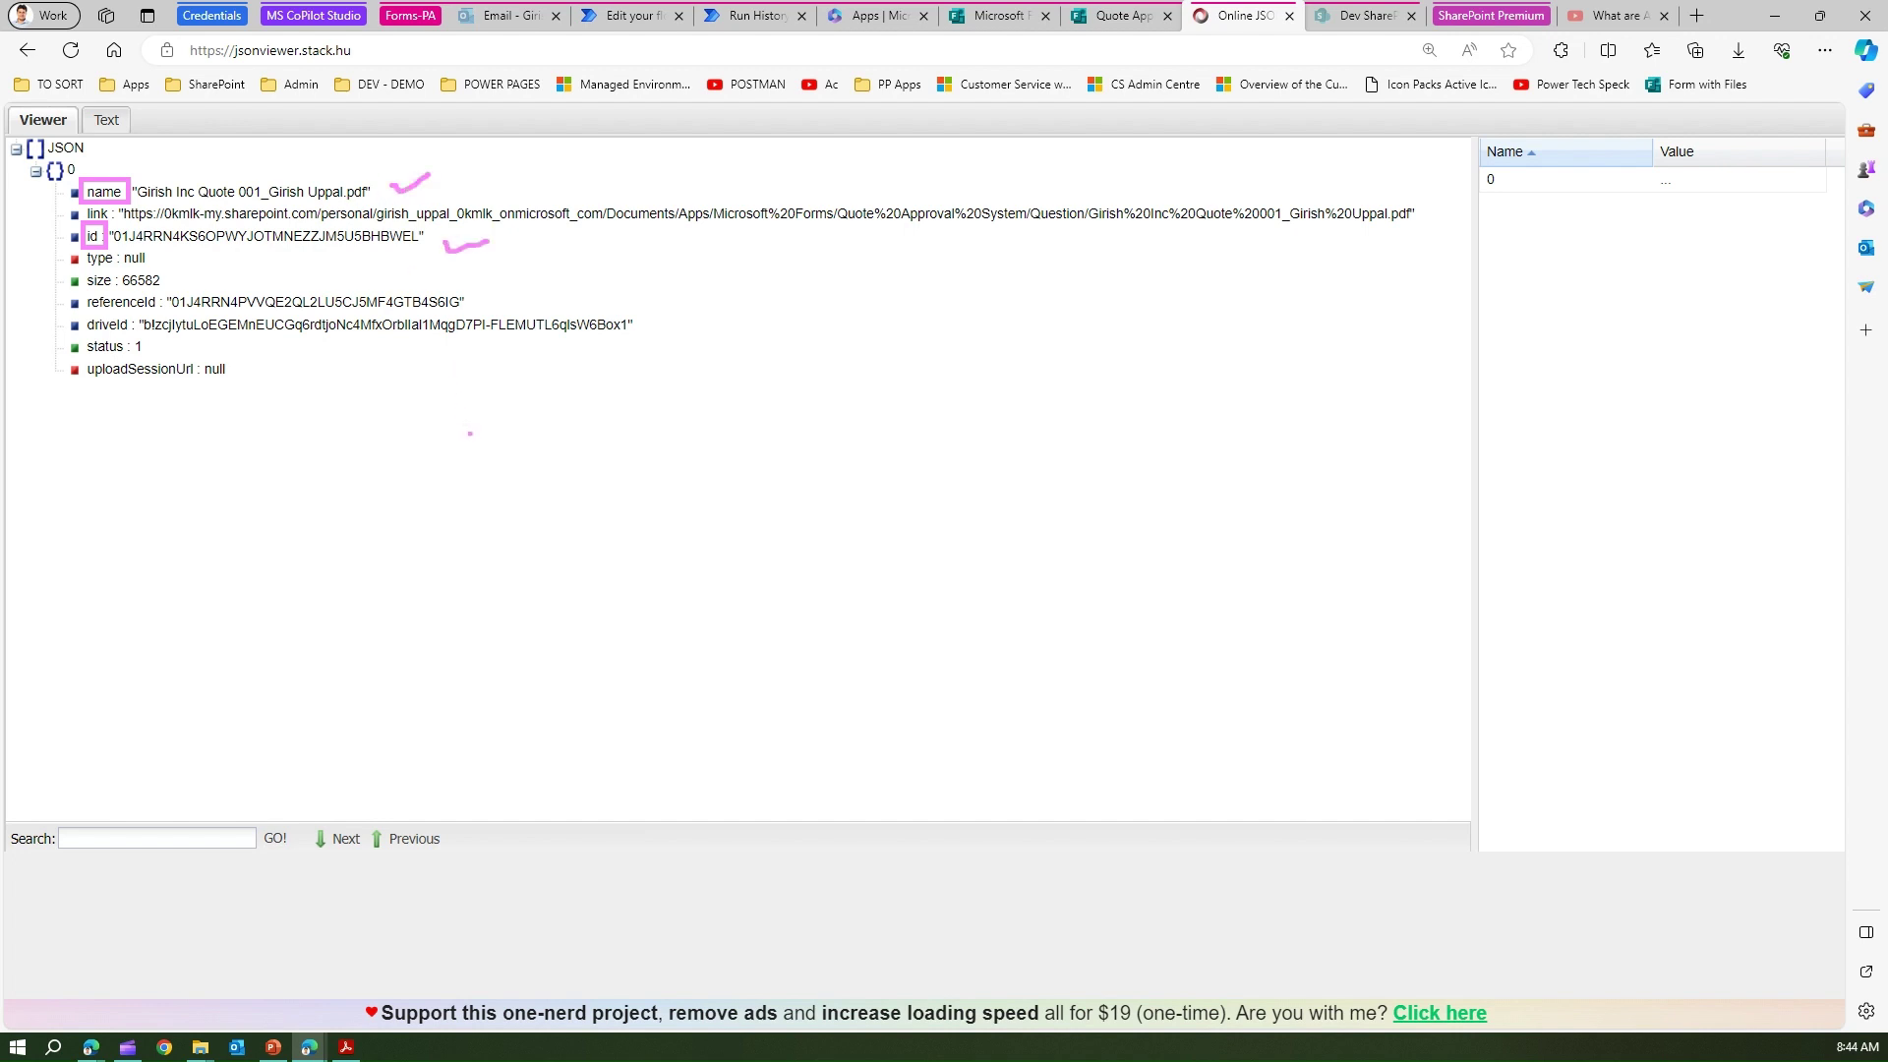
{"action": "key", "text": "Escape"}
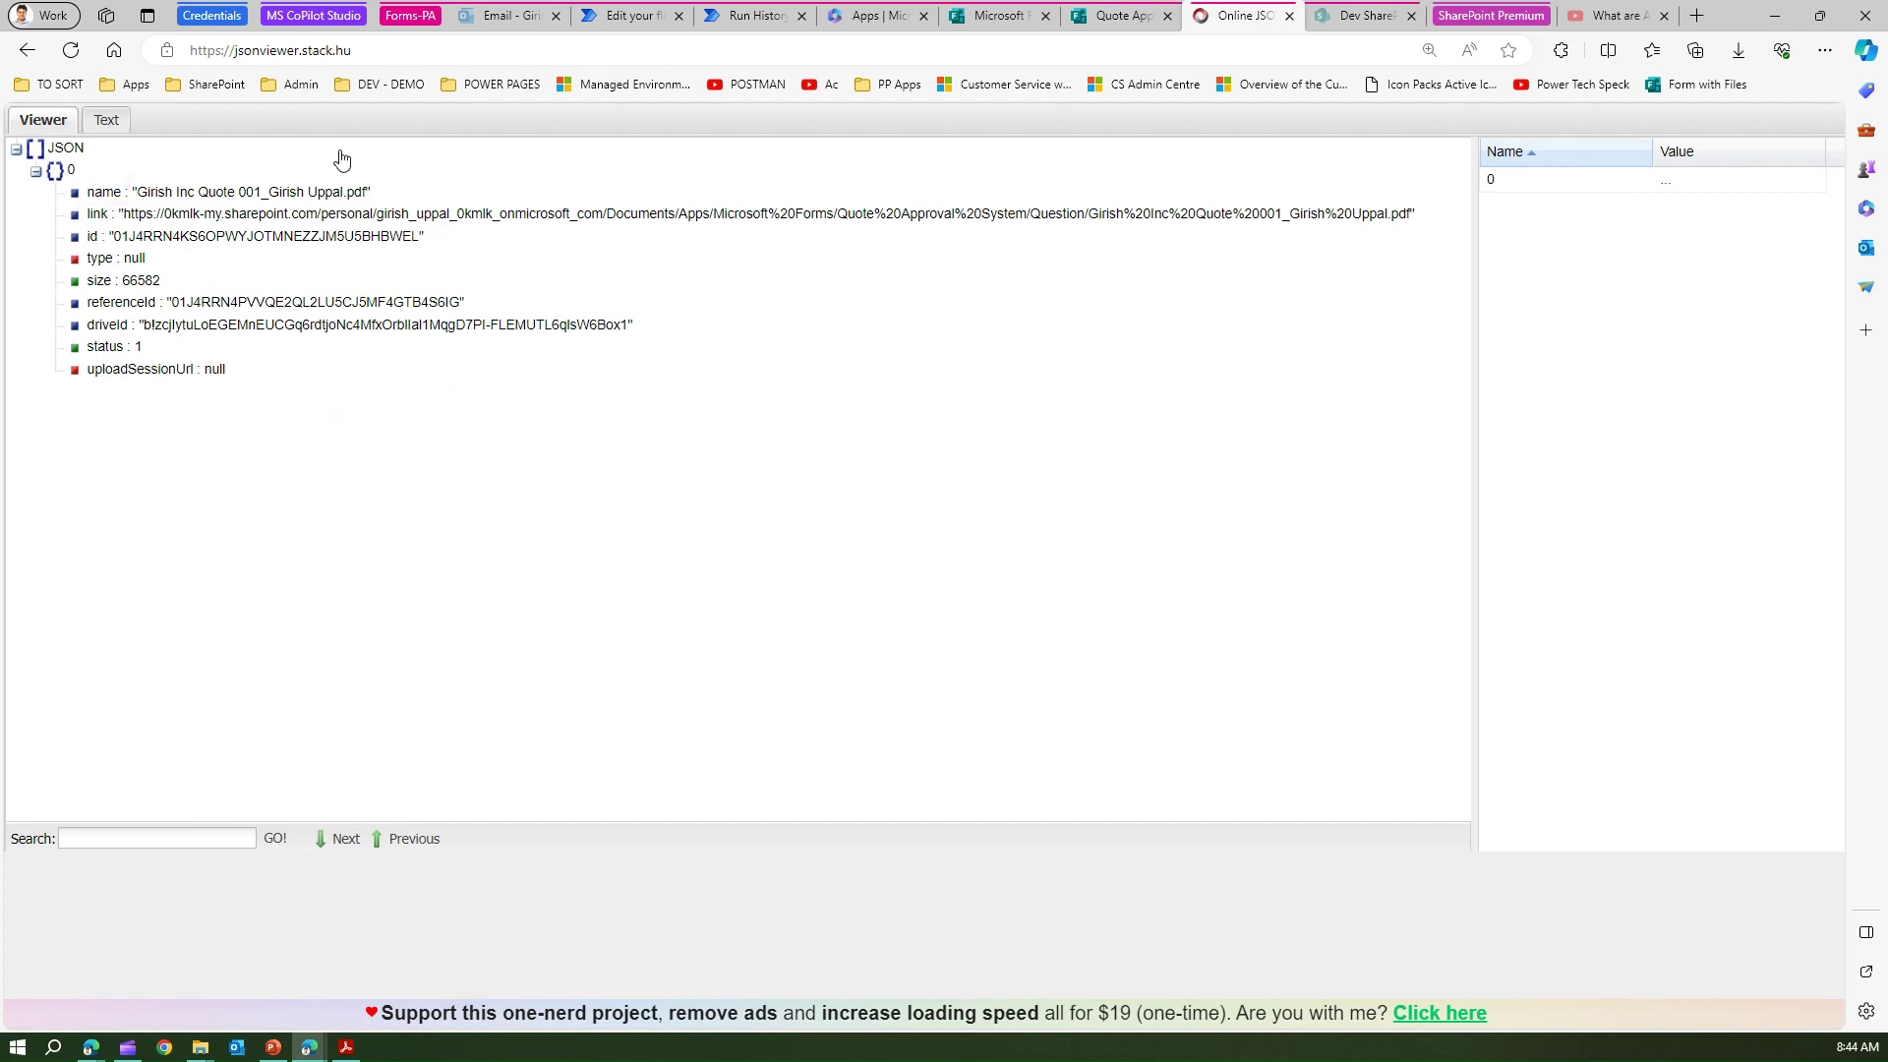
{"action": "key", "text": "ctrl"}
{"action": "key", "text": "ctrl"}
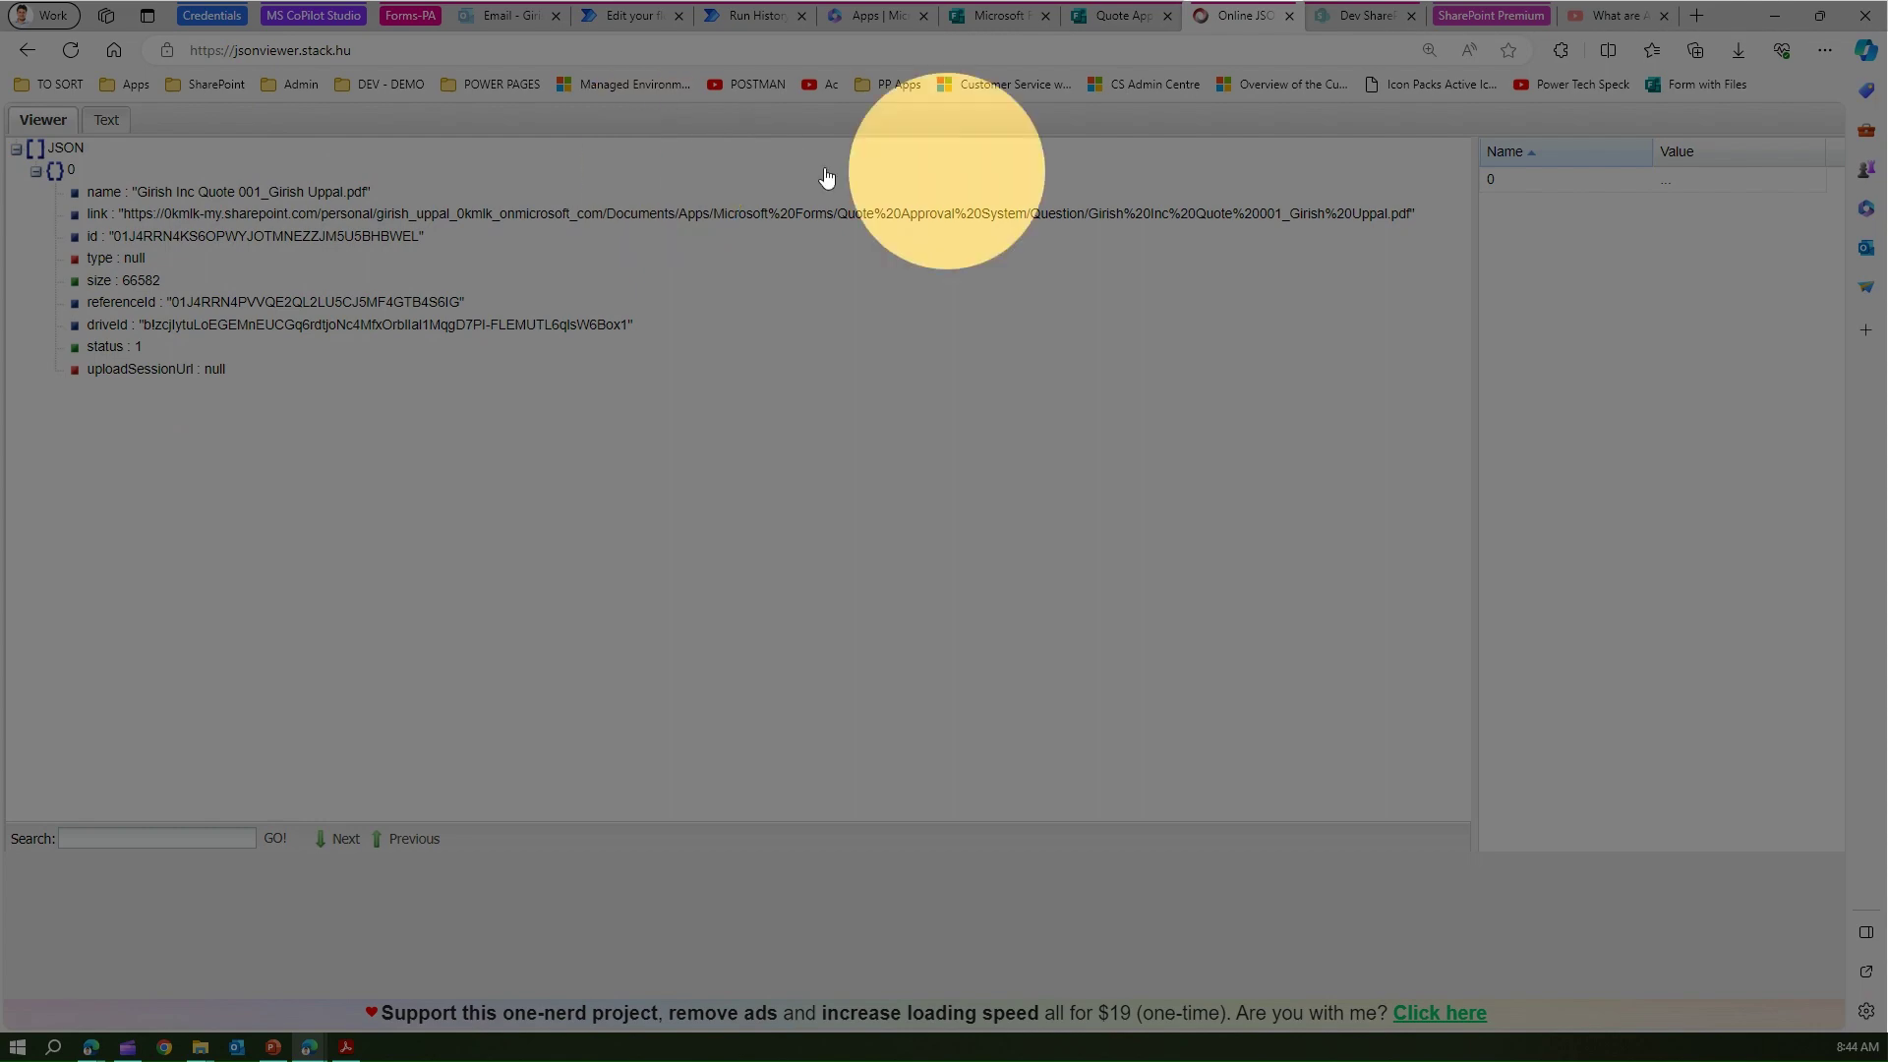
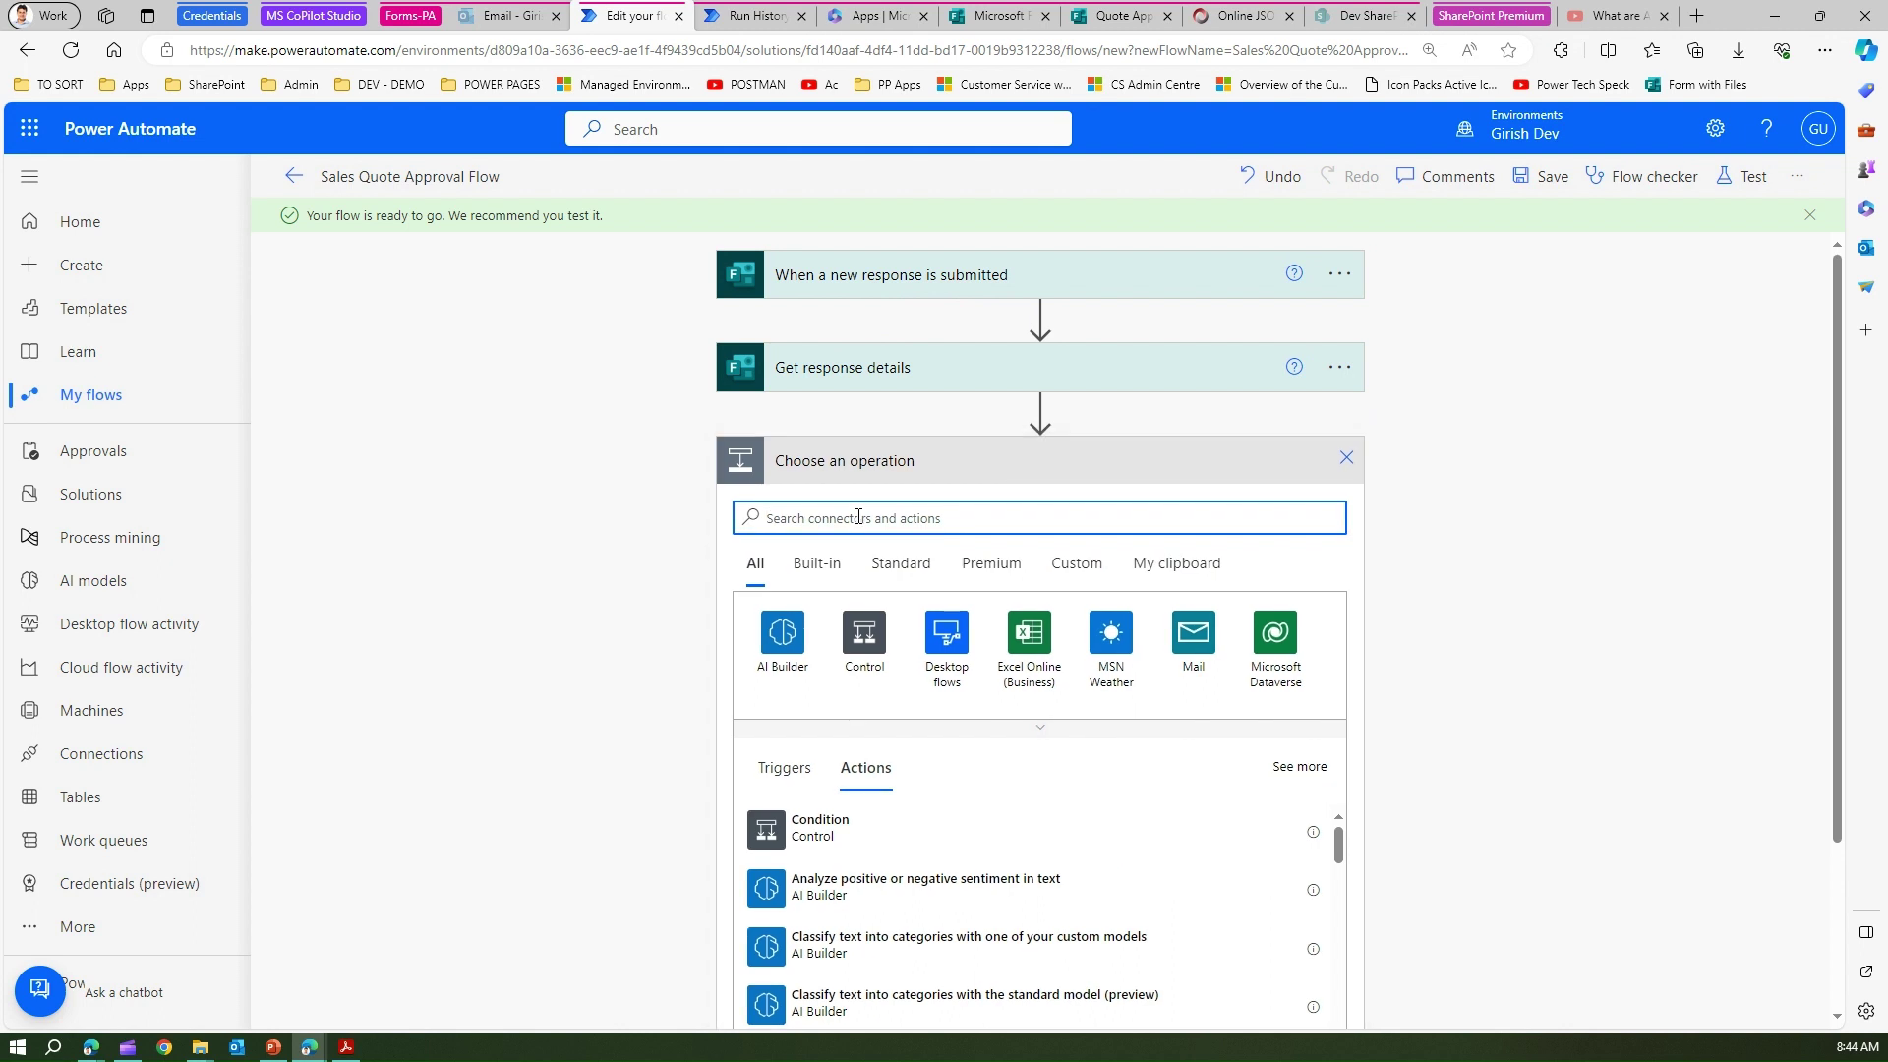
- Add an Approvals 'Create an approval' step, Approve/Reject - First to respond, titled 'Please approve quote'
{"action": "type", "text": "approval"}
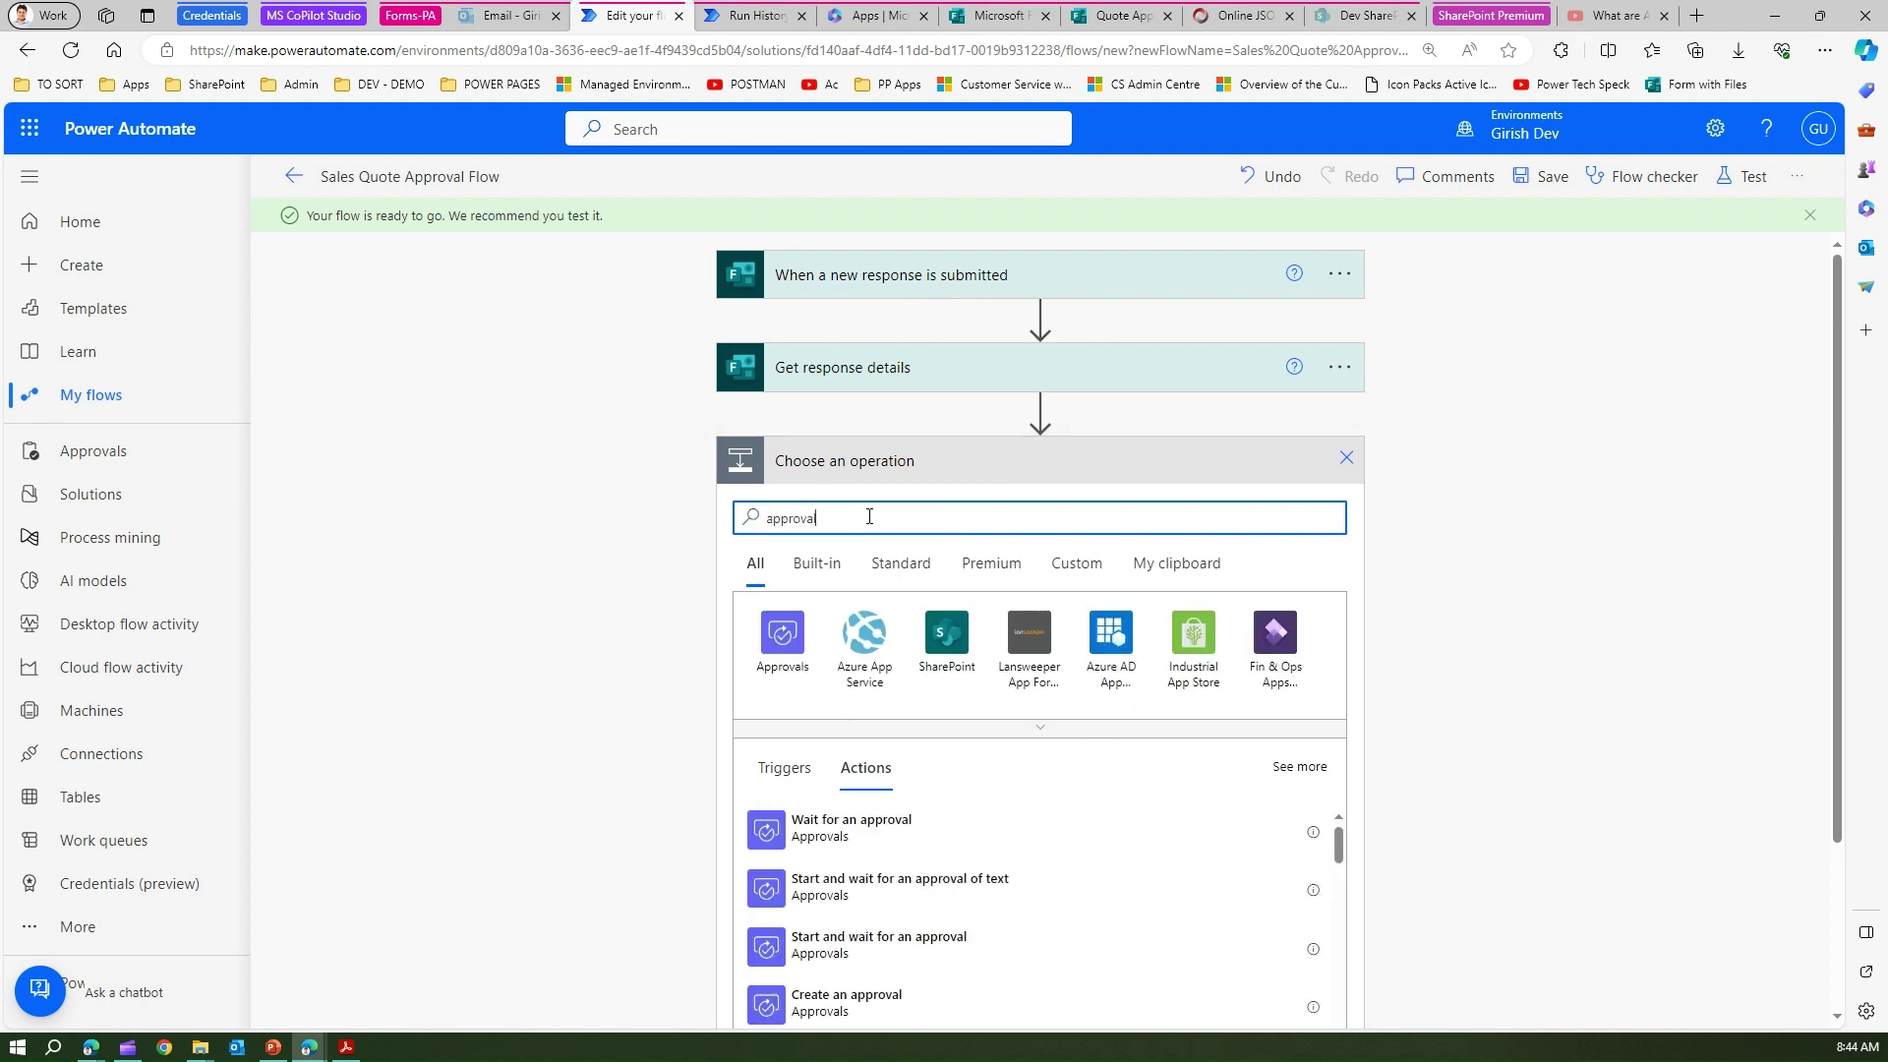
{"action": "left_click", "coordinate": [793, 666]}
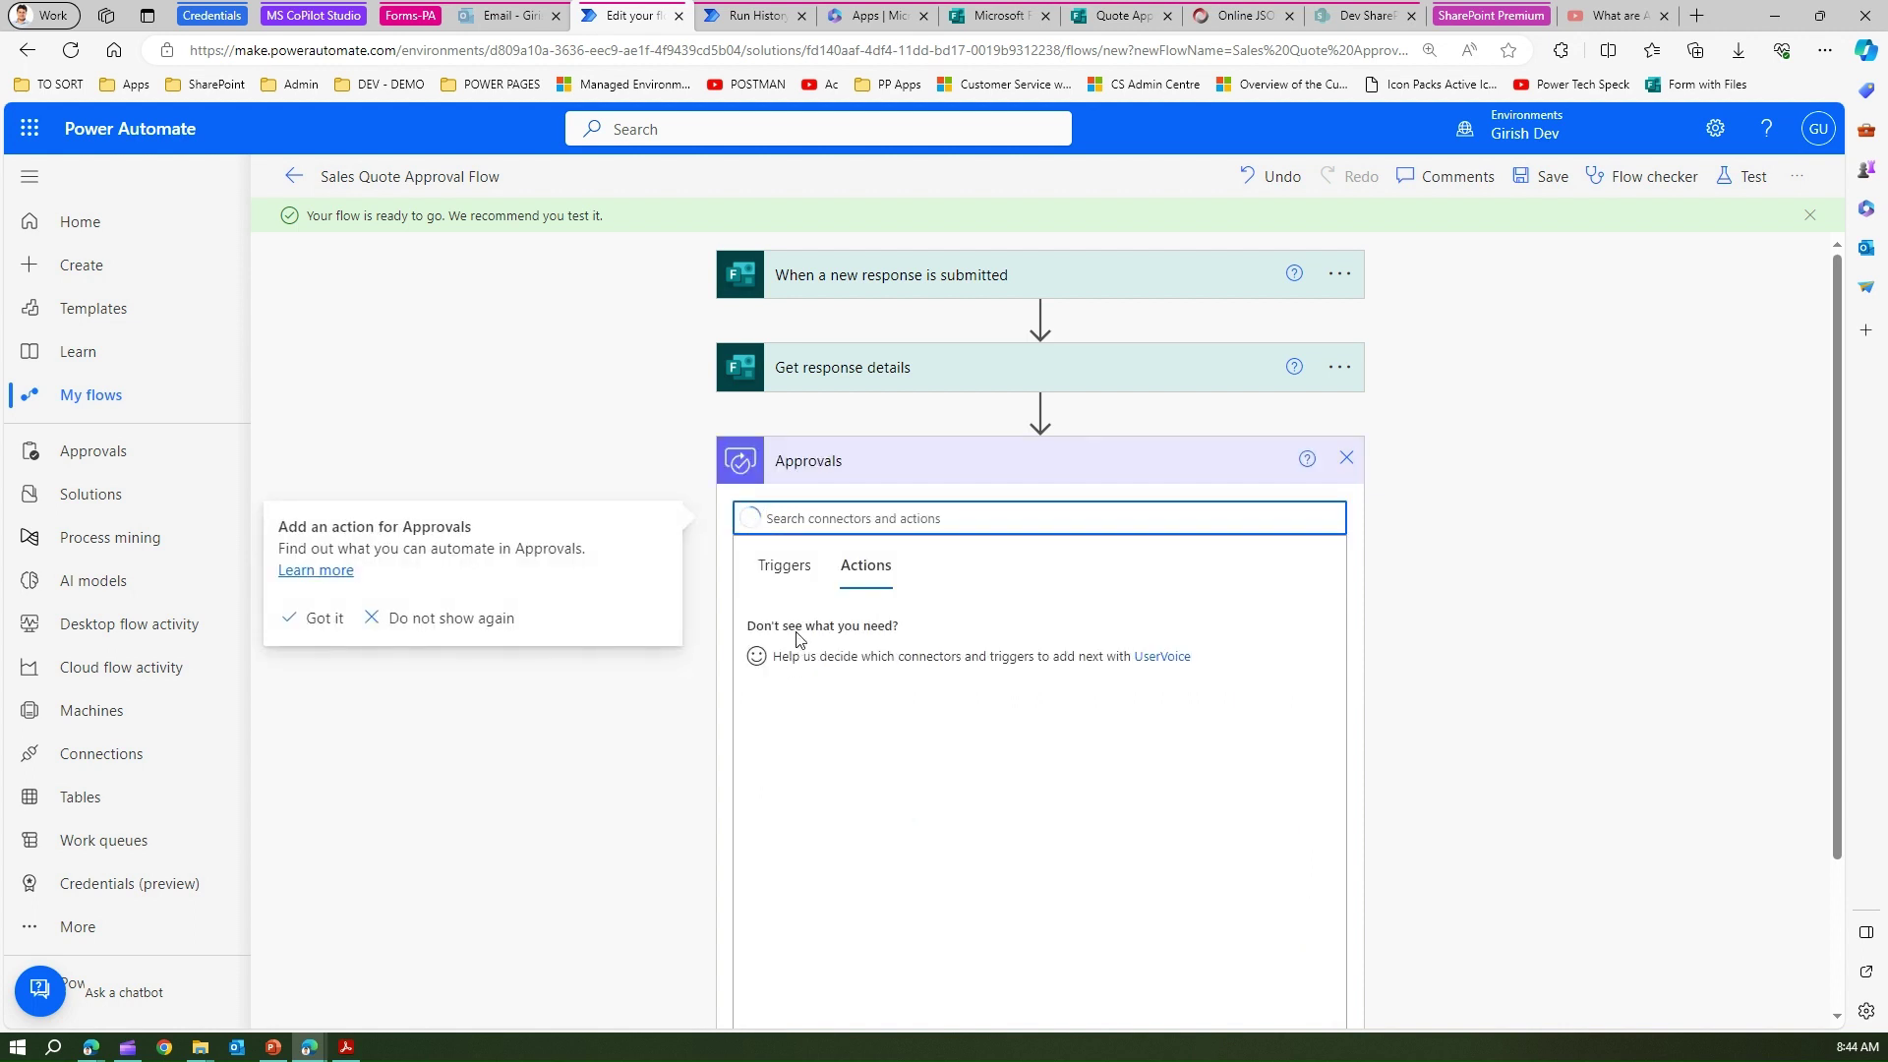
{"action": "left_click", "coordinate": [831, 631]}
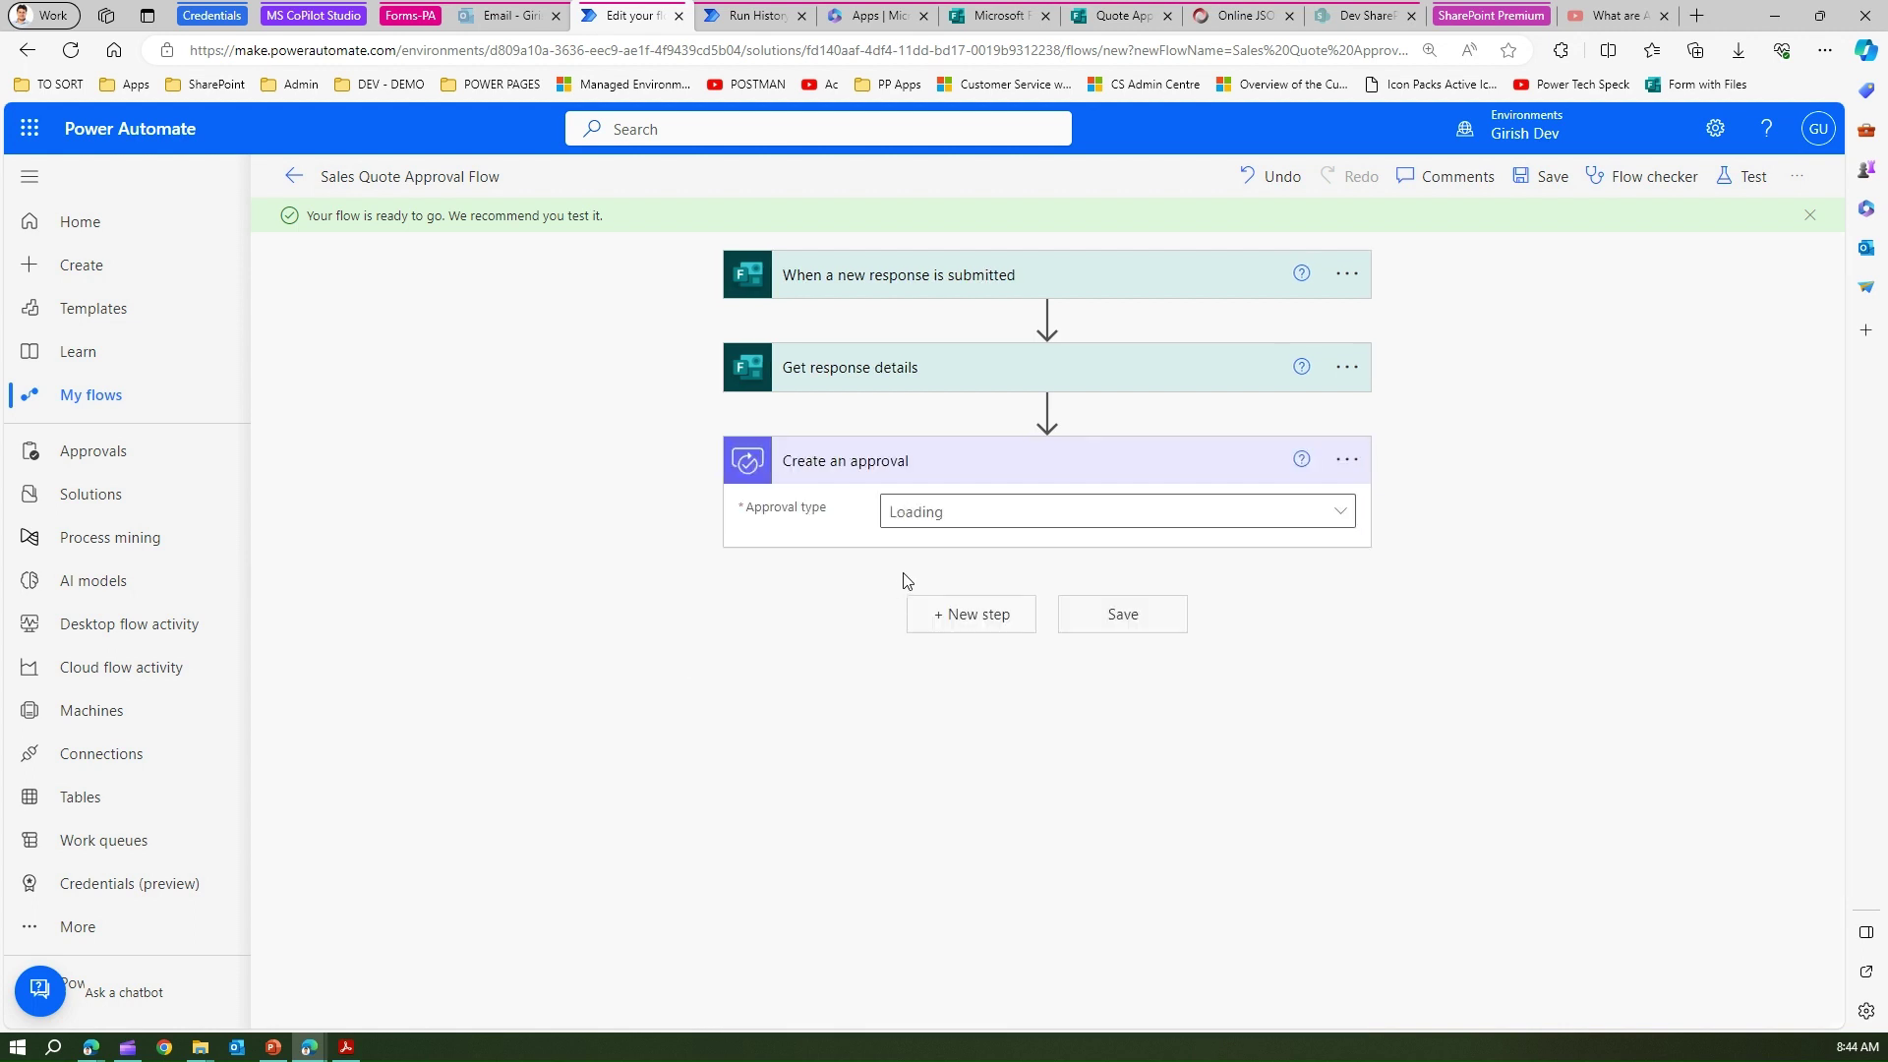
{"action": "left_click", "coordinate": [943, 514]}
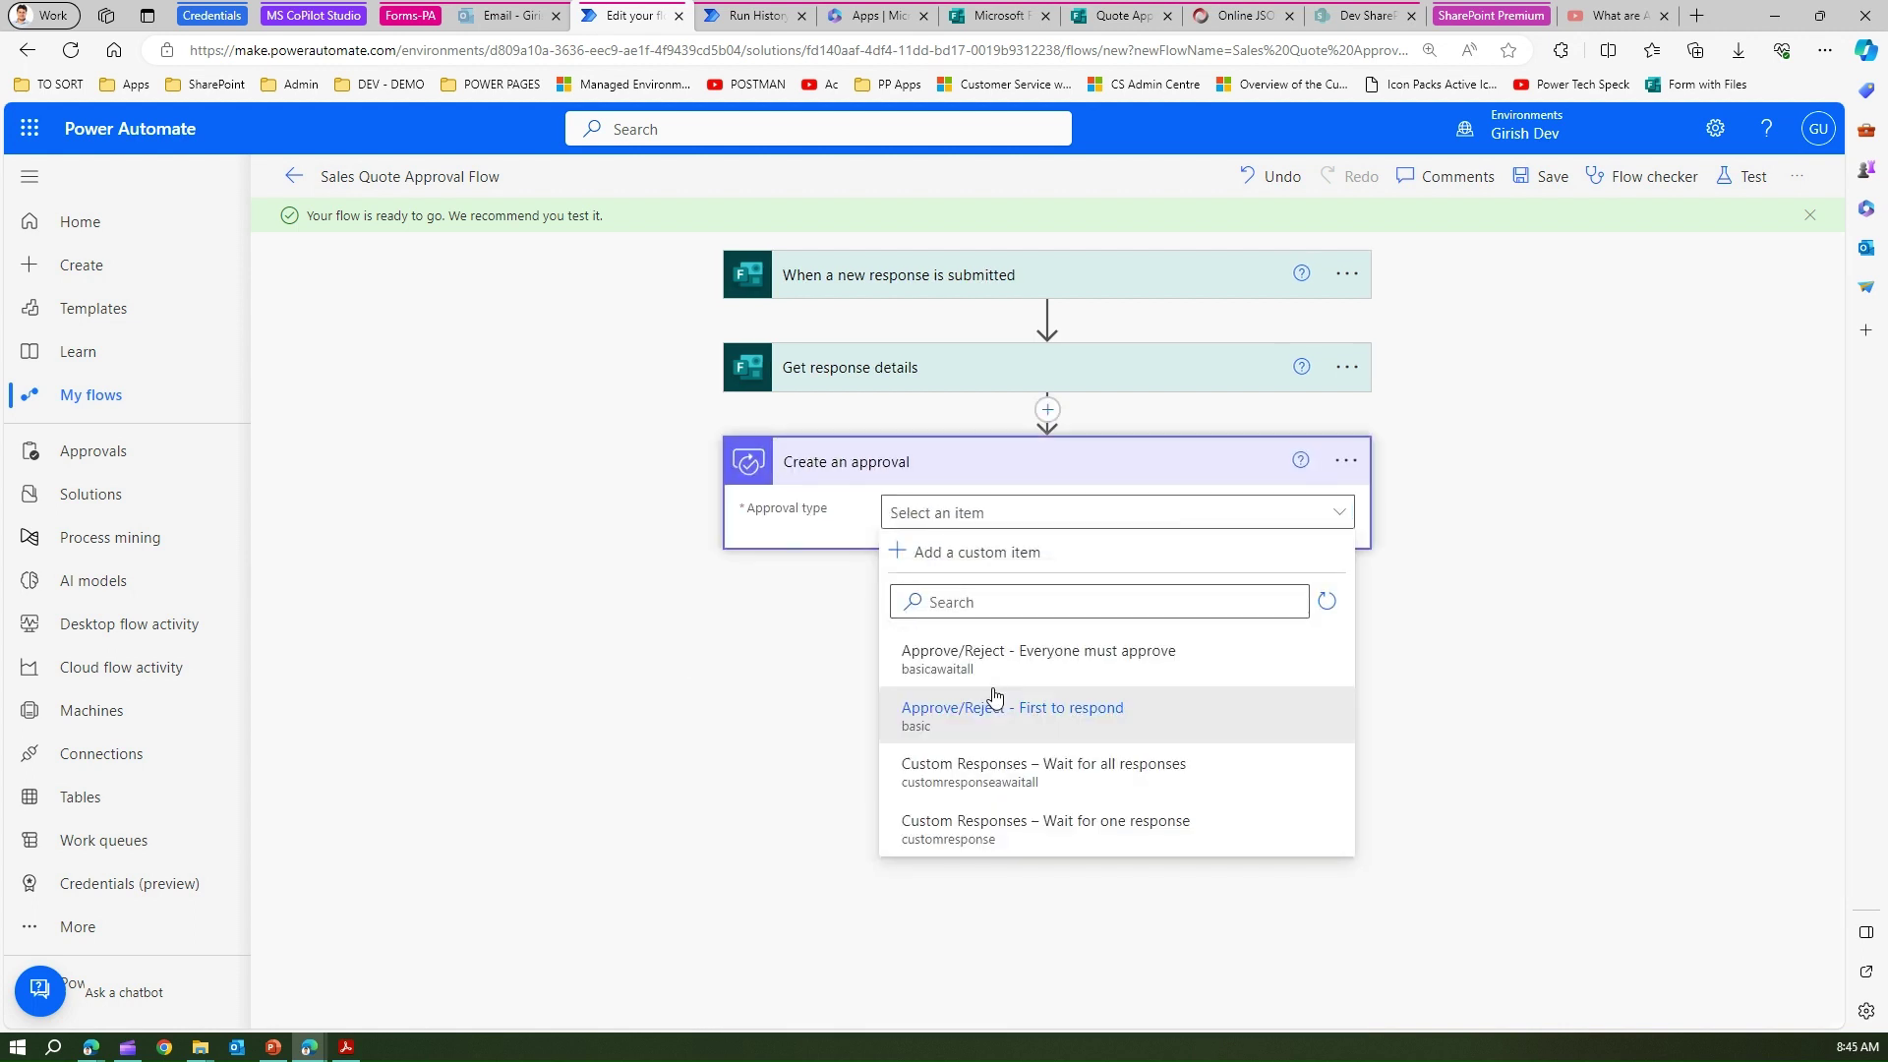
{"action": "left_click", "coordinate": [984, 712]}
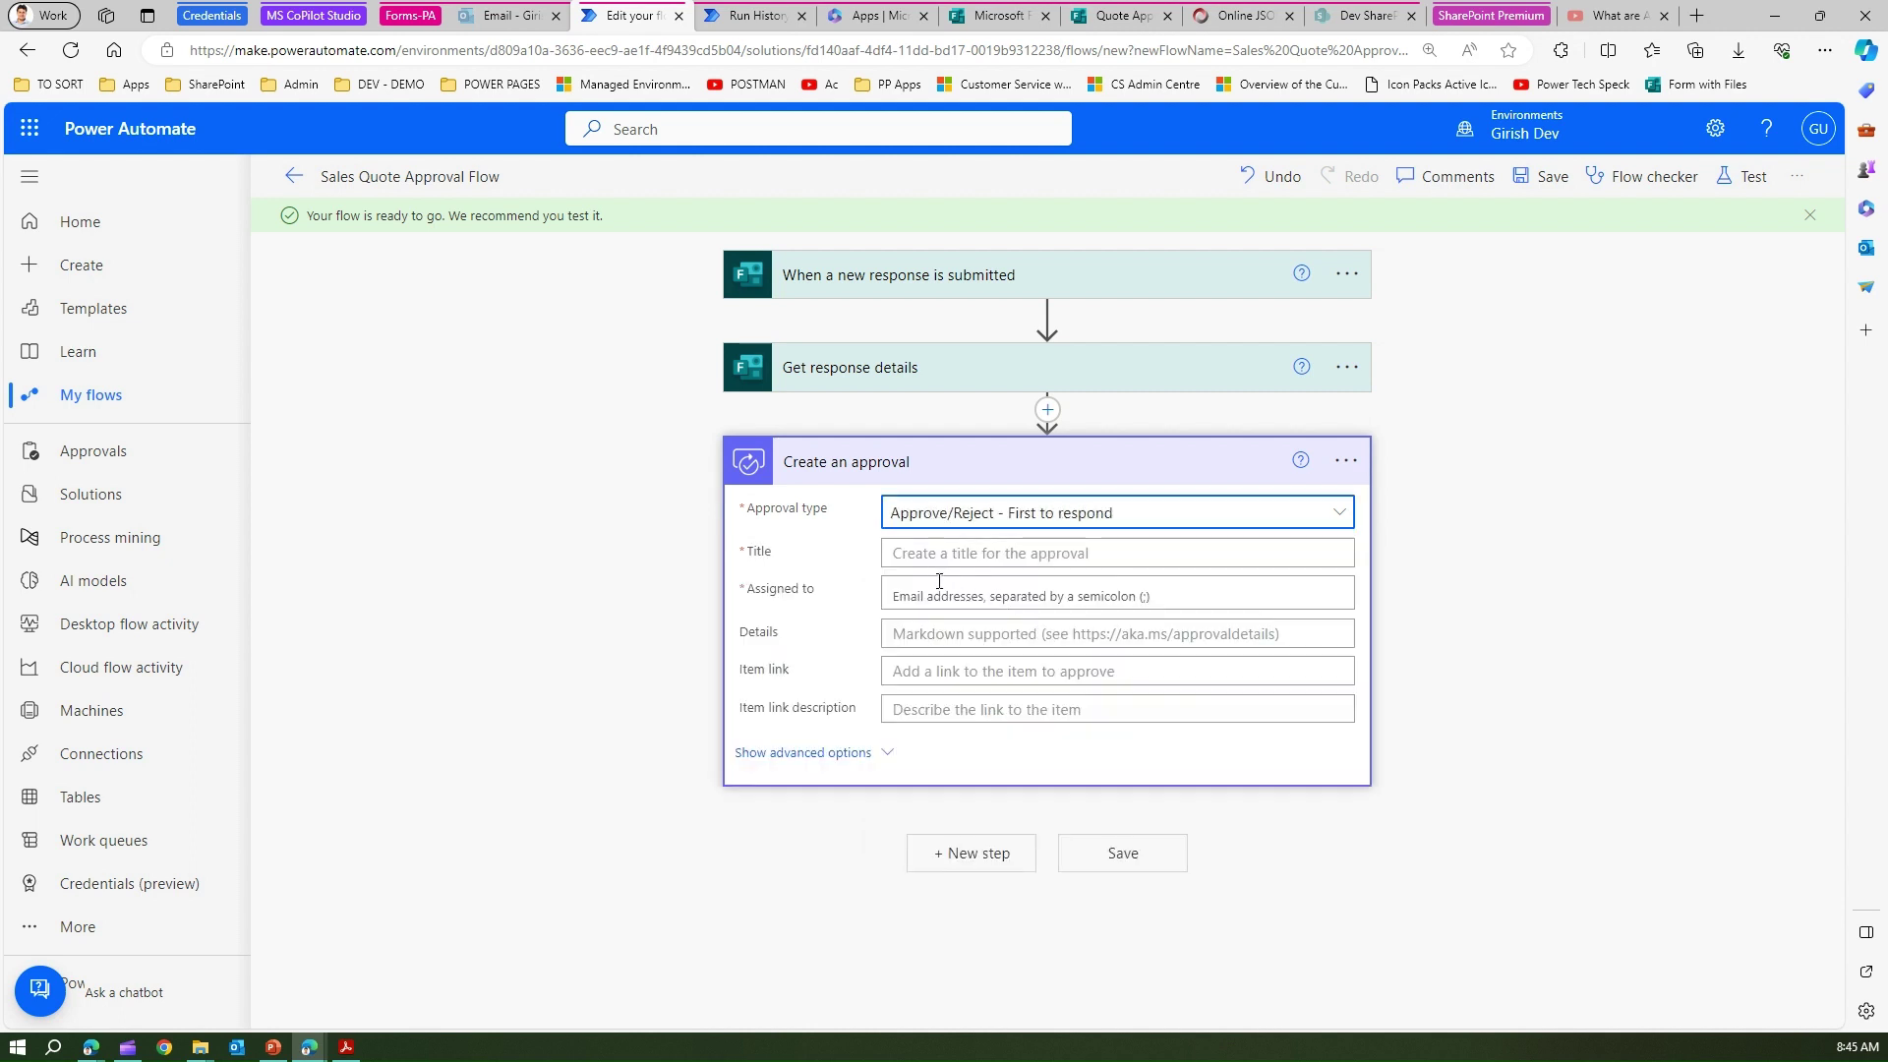
{"action": "left_click", "coordinate": [931, 554]}
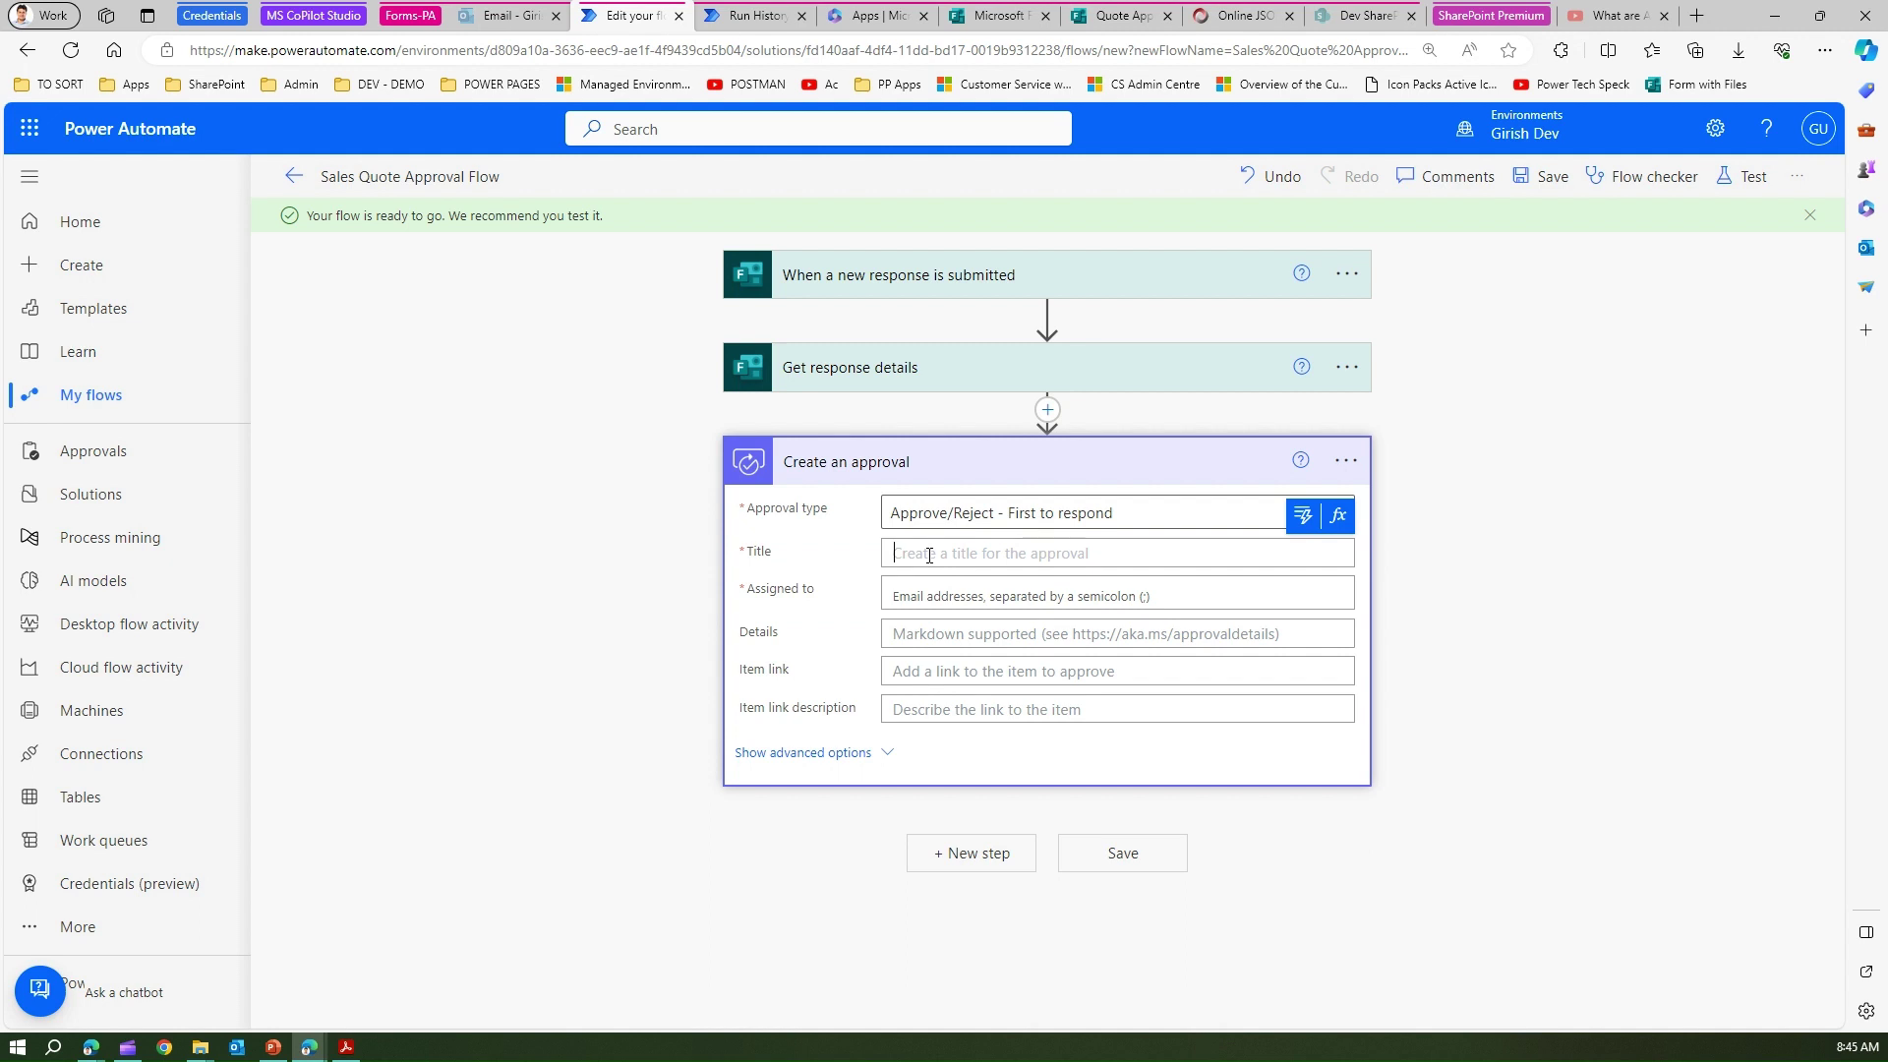
{"action": "type", "text": "Please approva"}
{"action": "type", "text": " quote from -"}
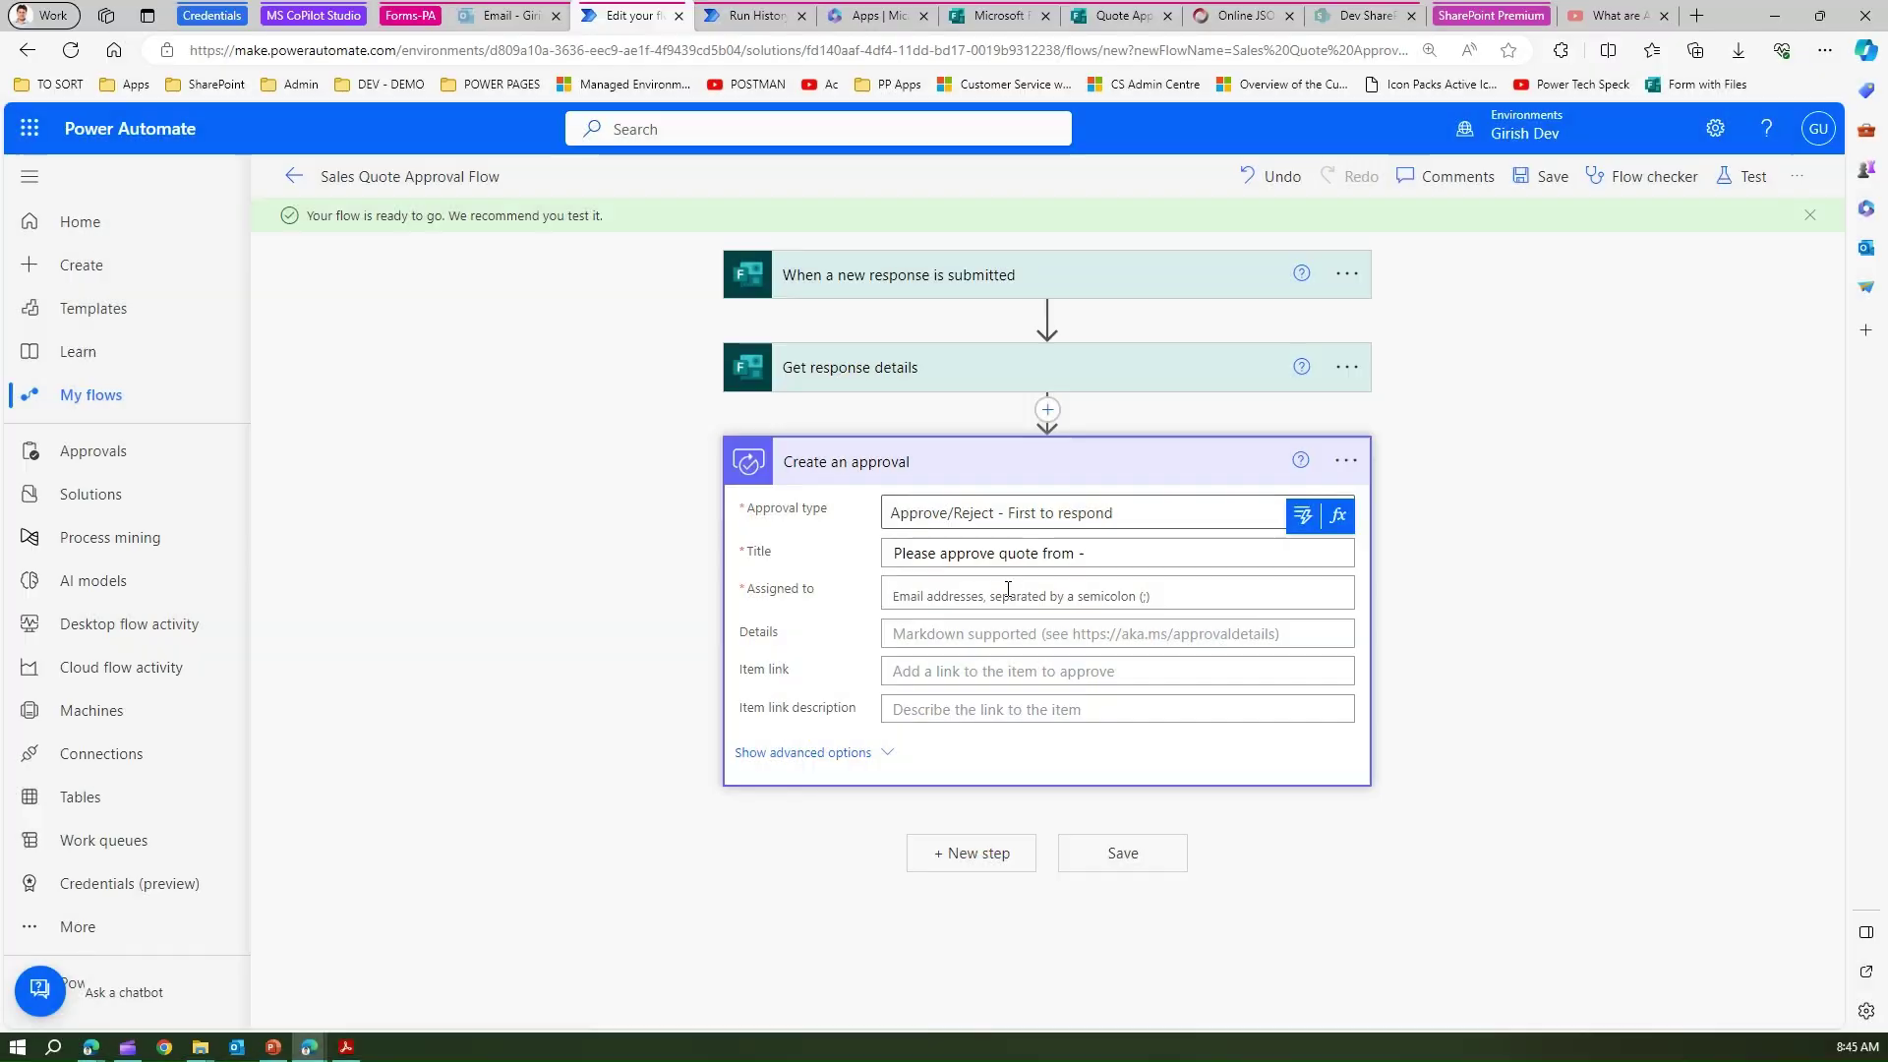
- Assign the approval to the suggested approver and reveal its advanced options
{"action": "left_click", "coordinate": [993, 596]}
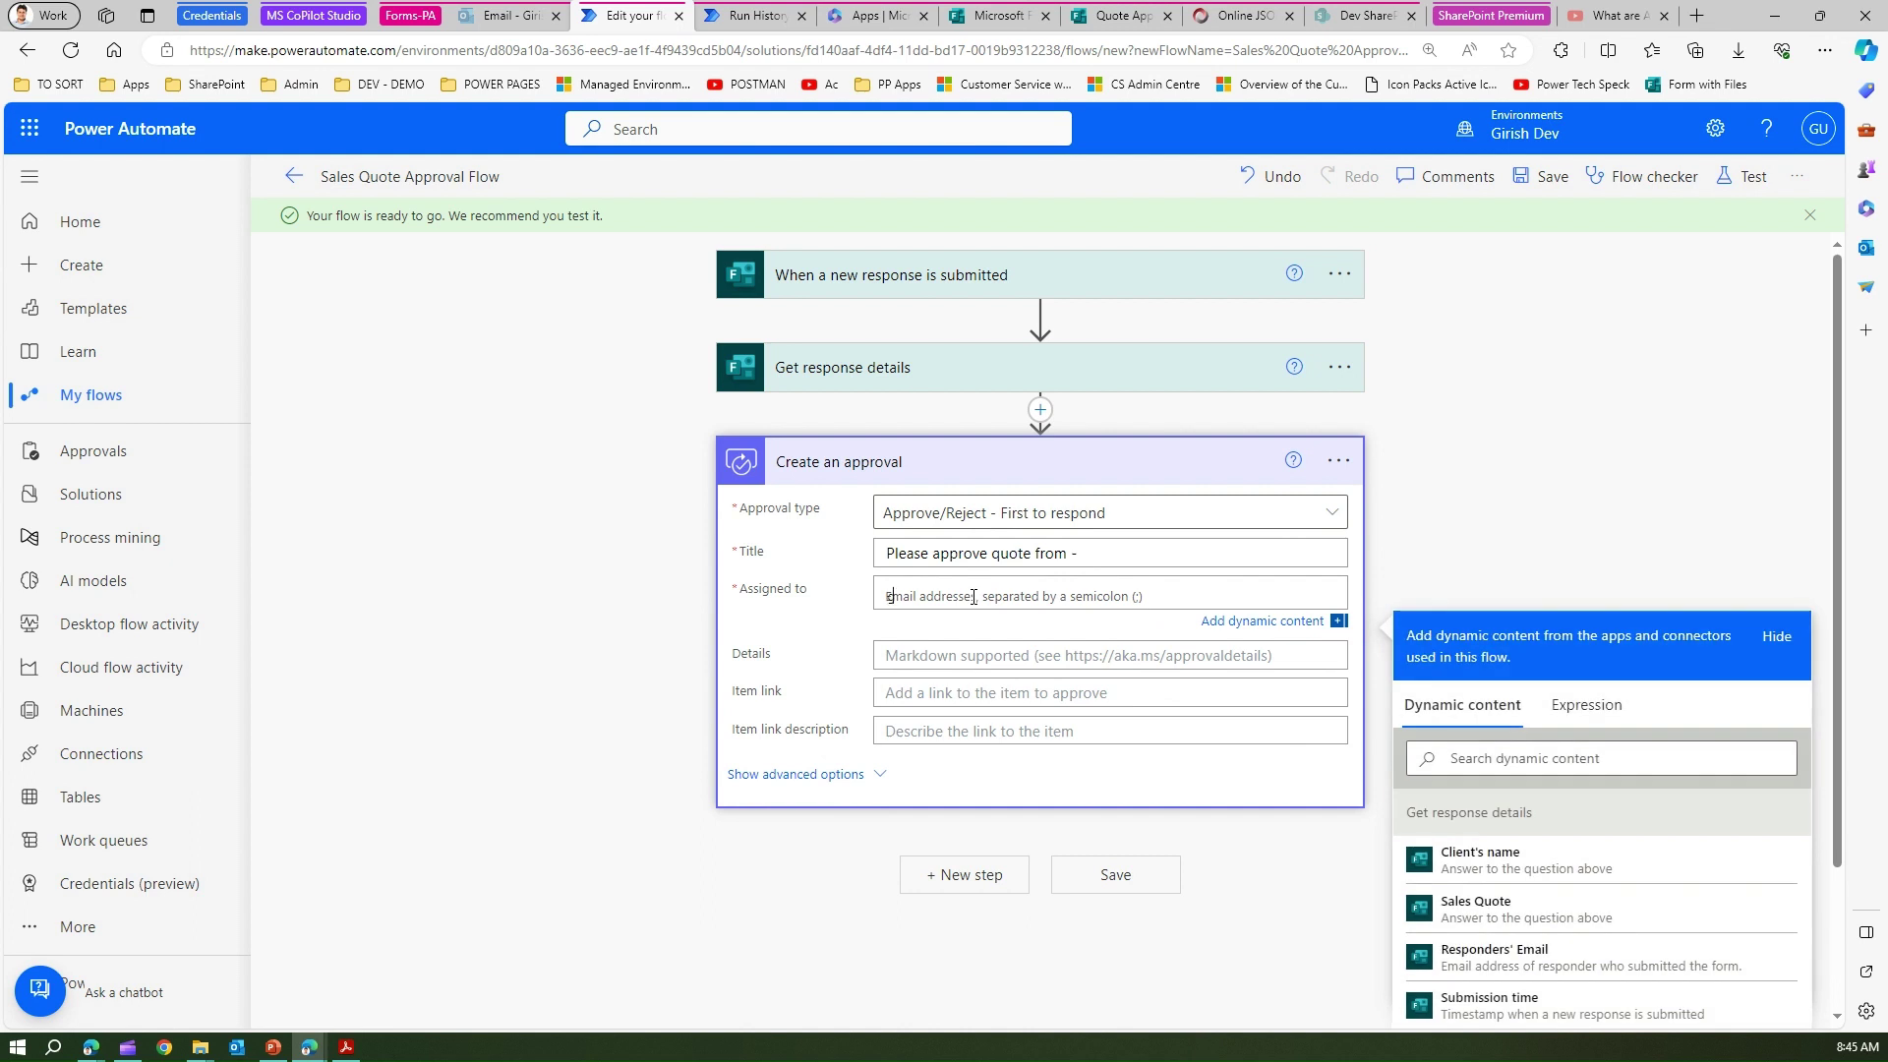
{"action": "type", "text": "giri"}
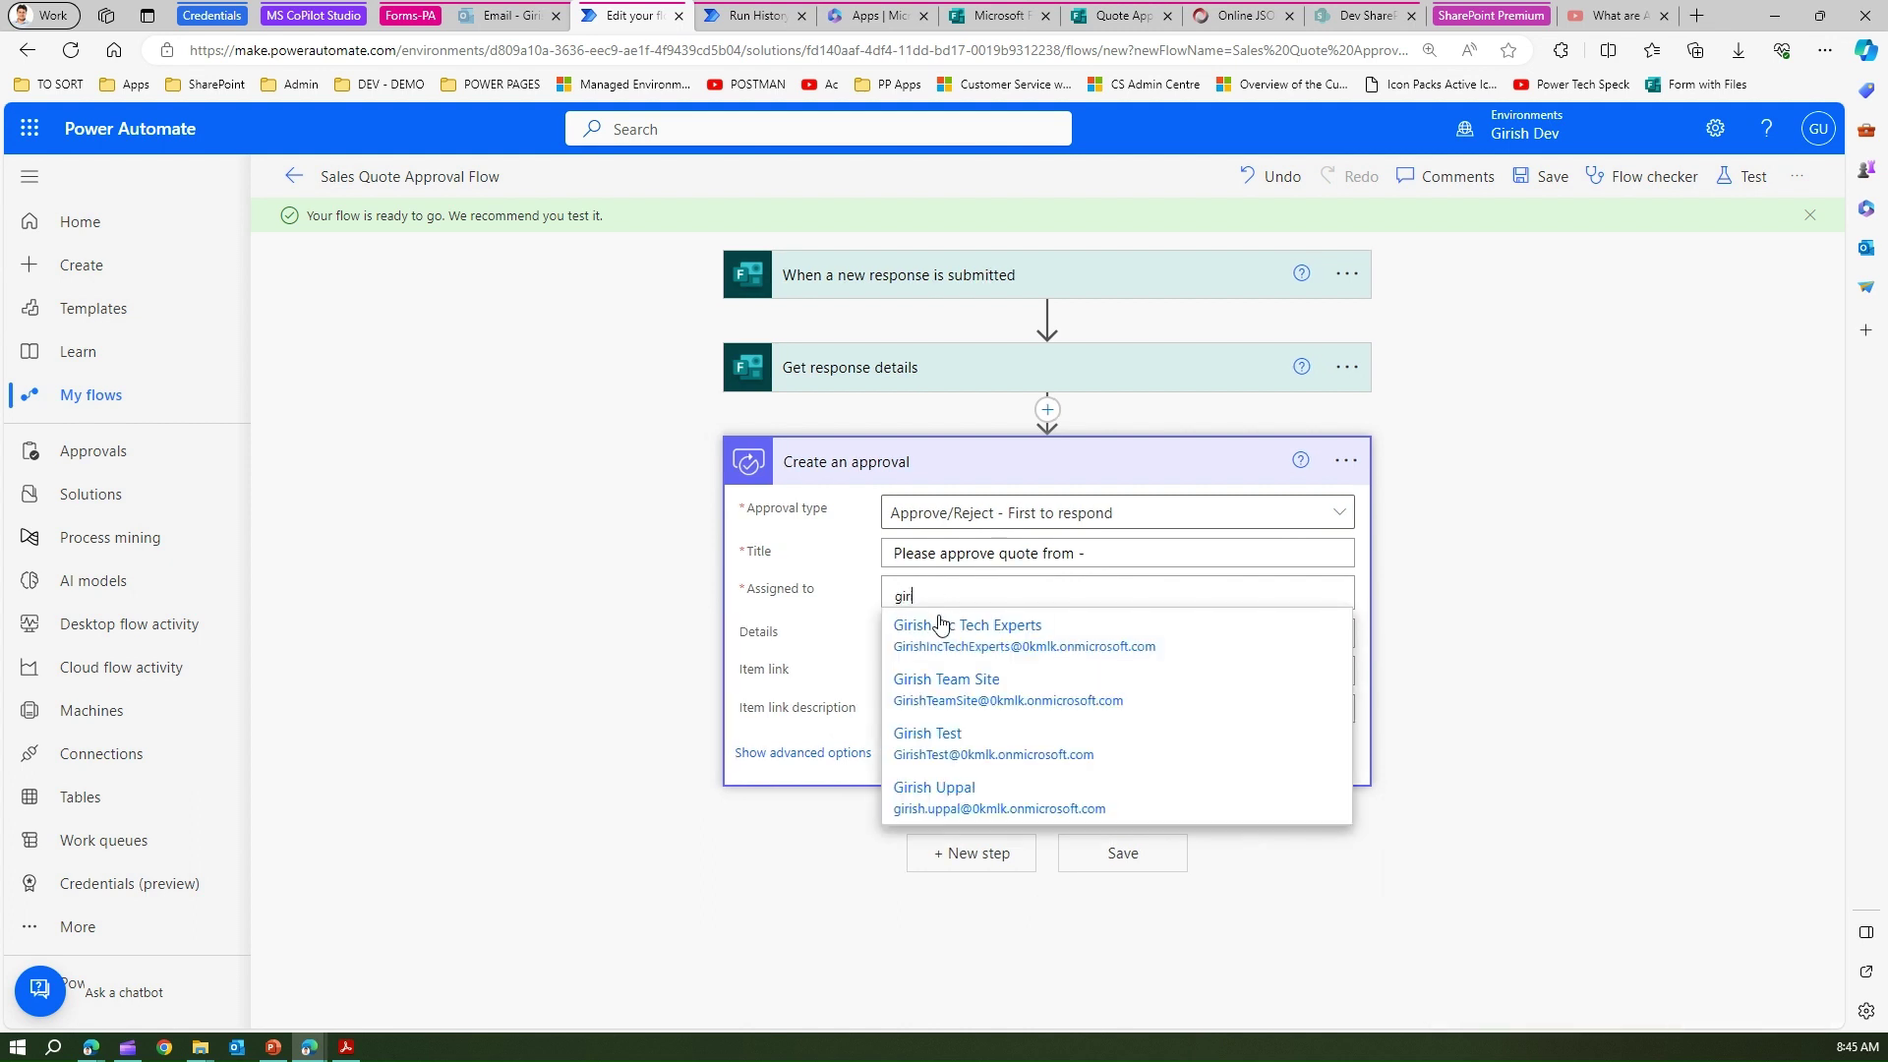
{"action": "left_click", "coordinate": [969, 792]}
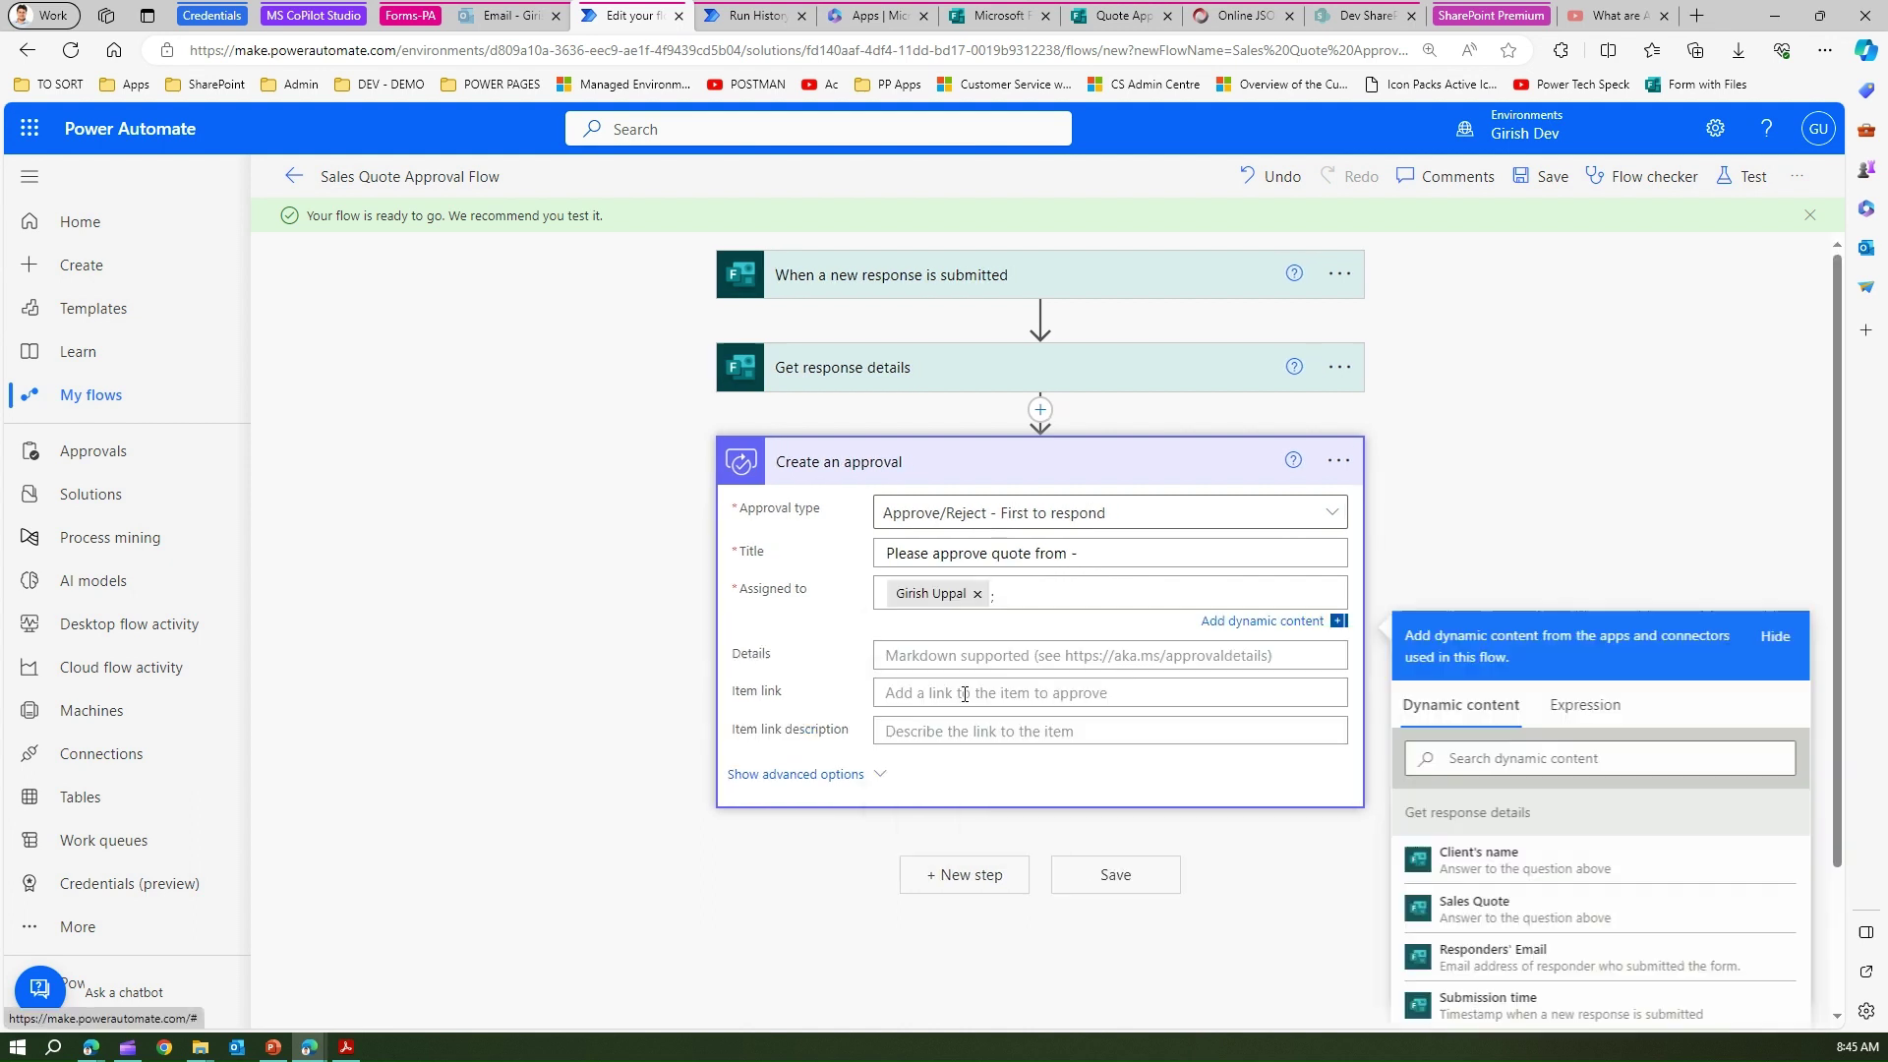
{"action": "left_click", "coordinate": [817, 777]}
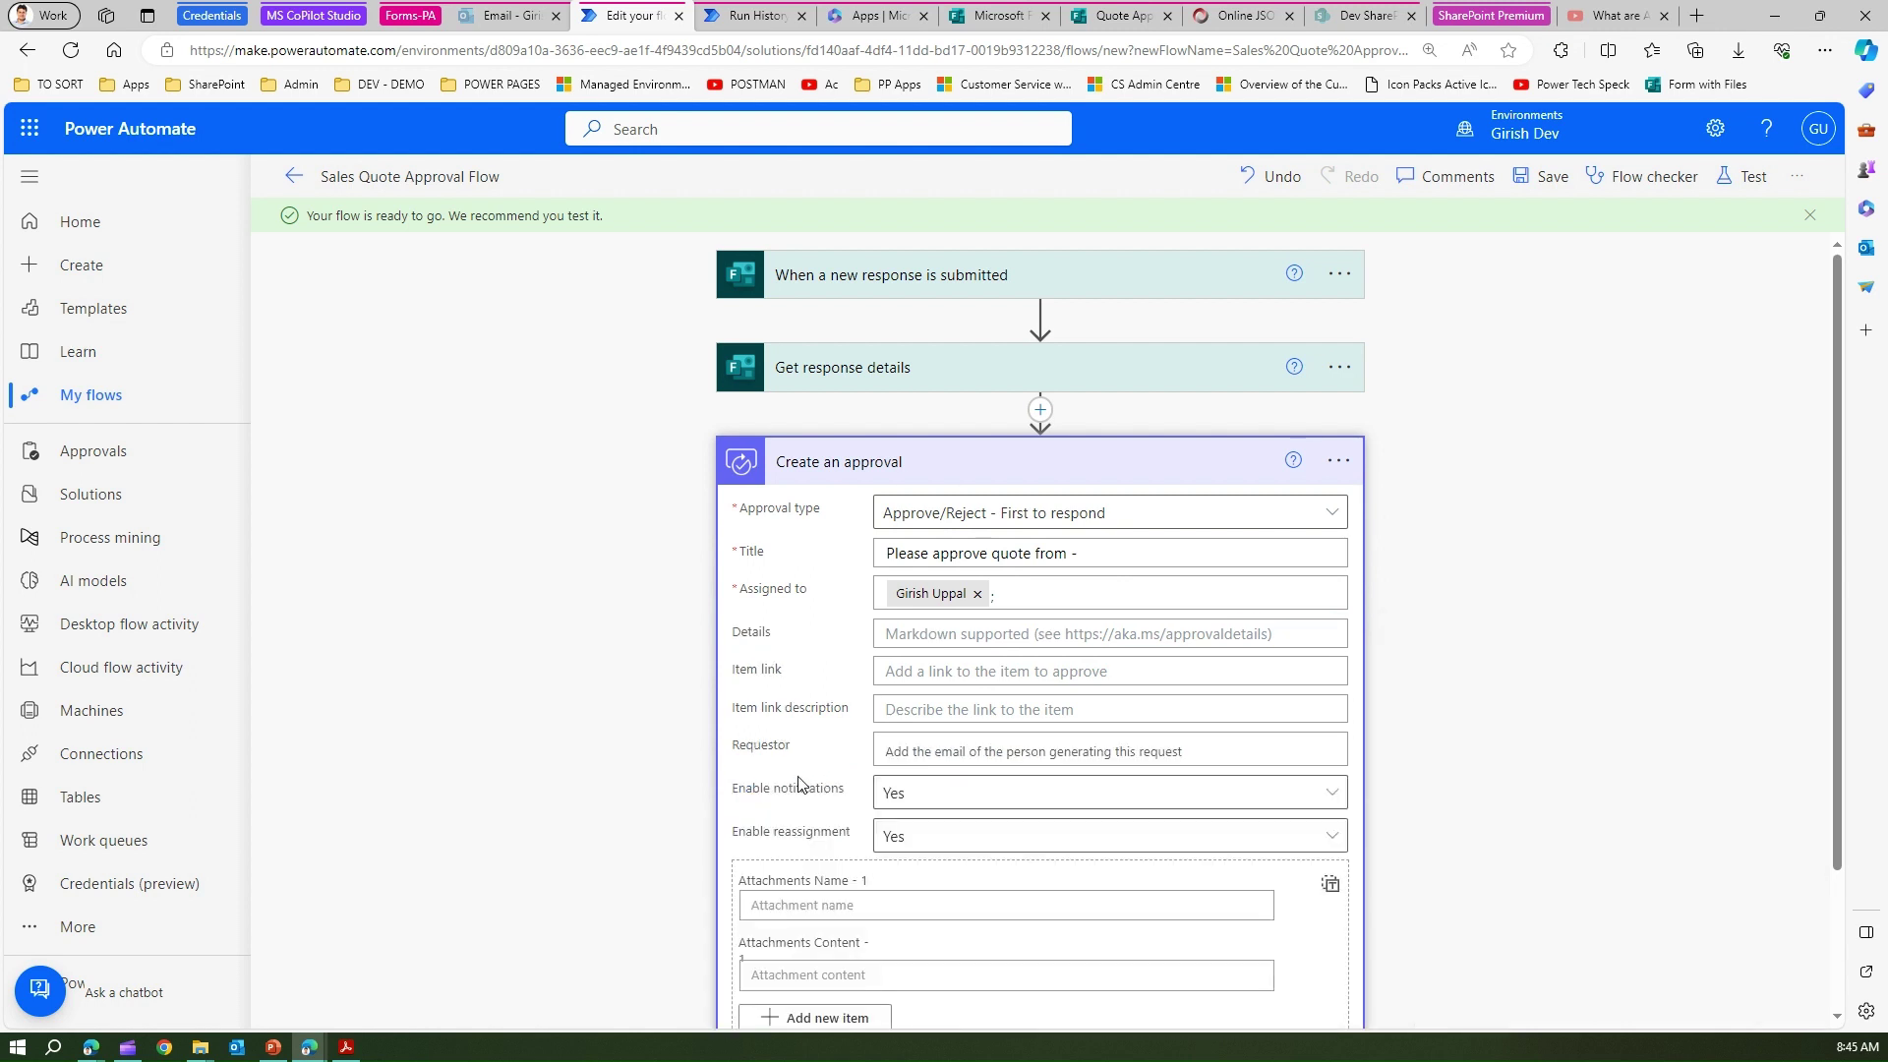
{"action": "scroll", "coordinate": [1661, 674], "scroll_direction": "down", "scroll_amount": 1}
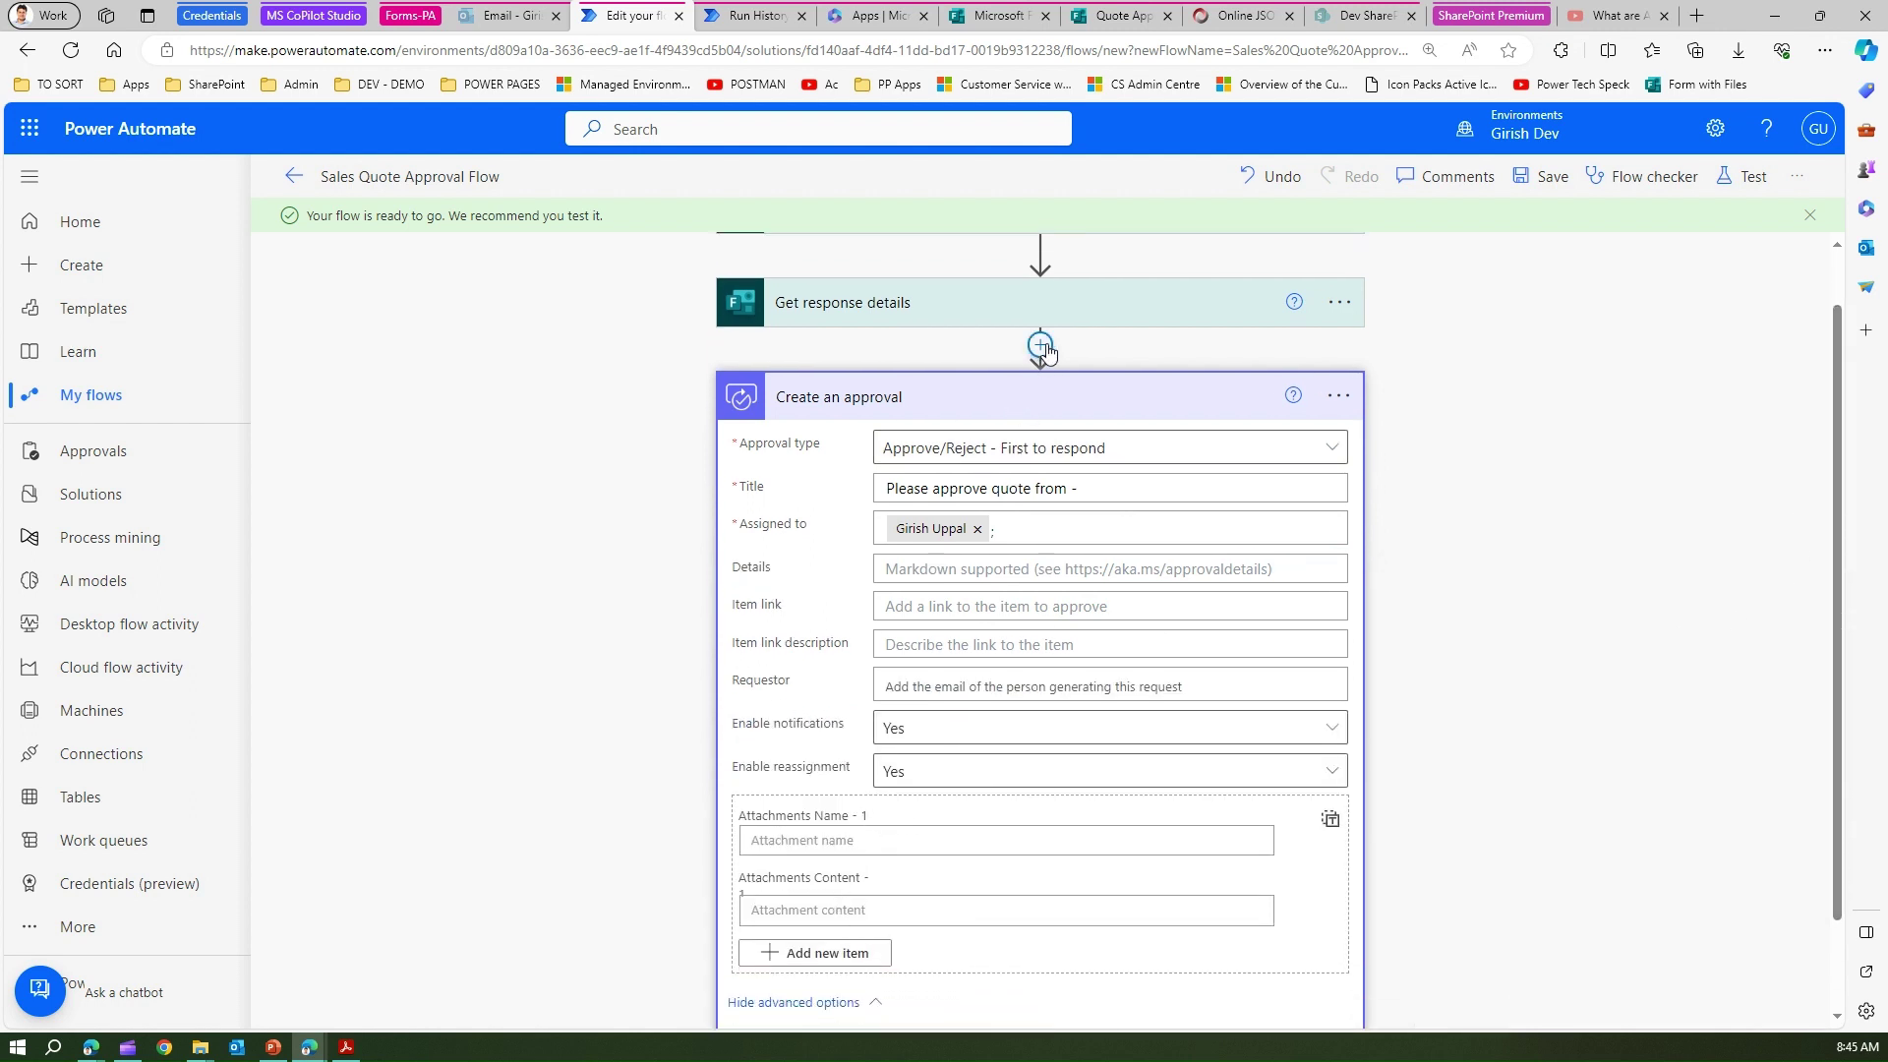
{"action": "left_click", "coordinate": [878, 839]}
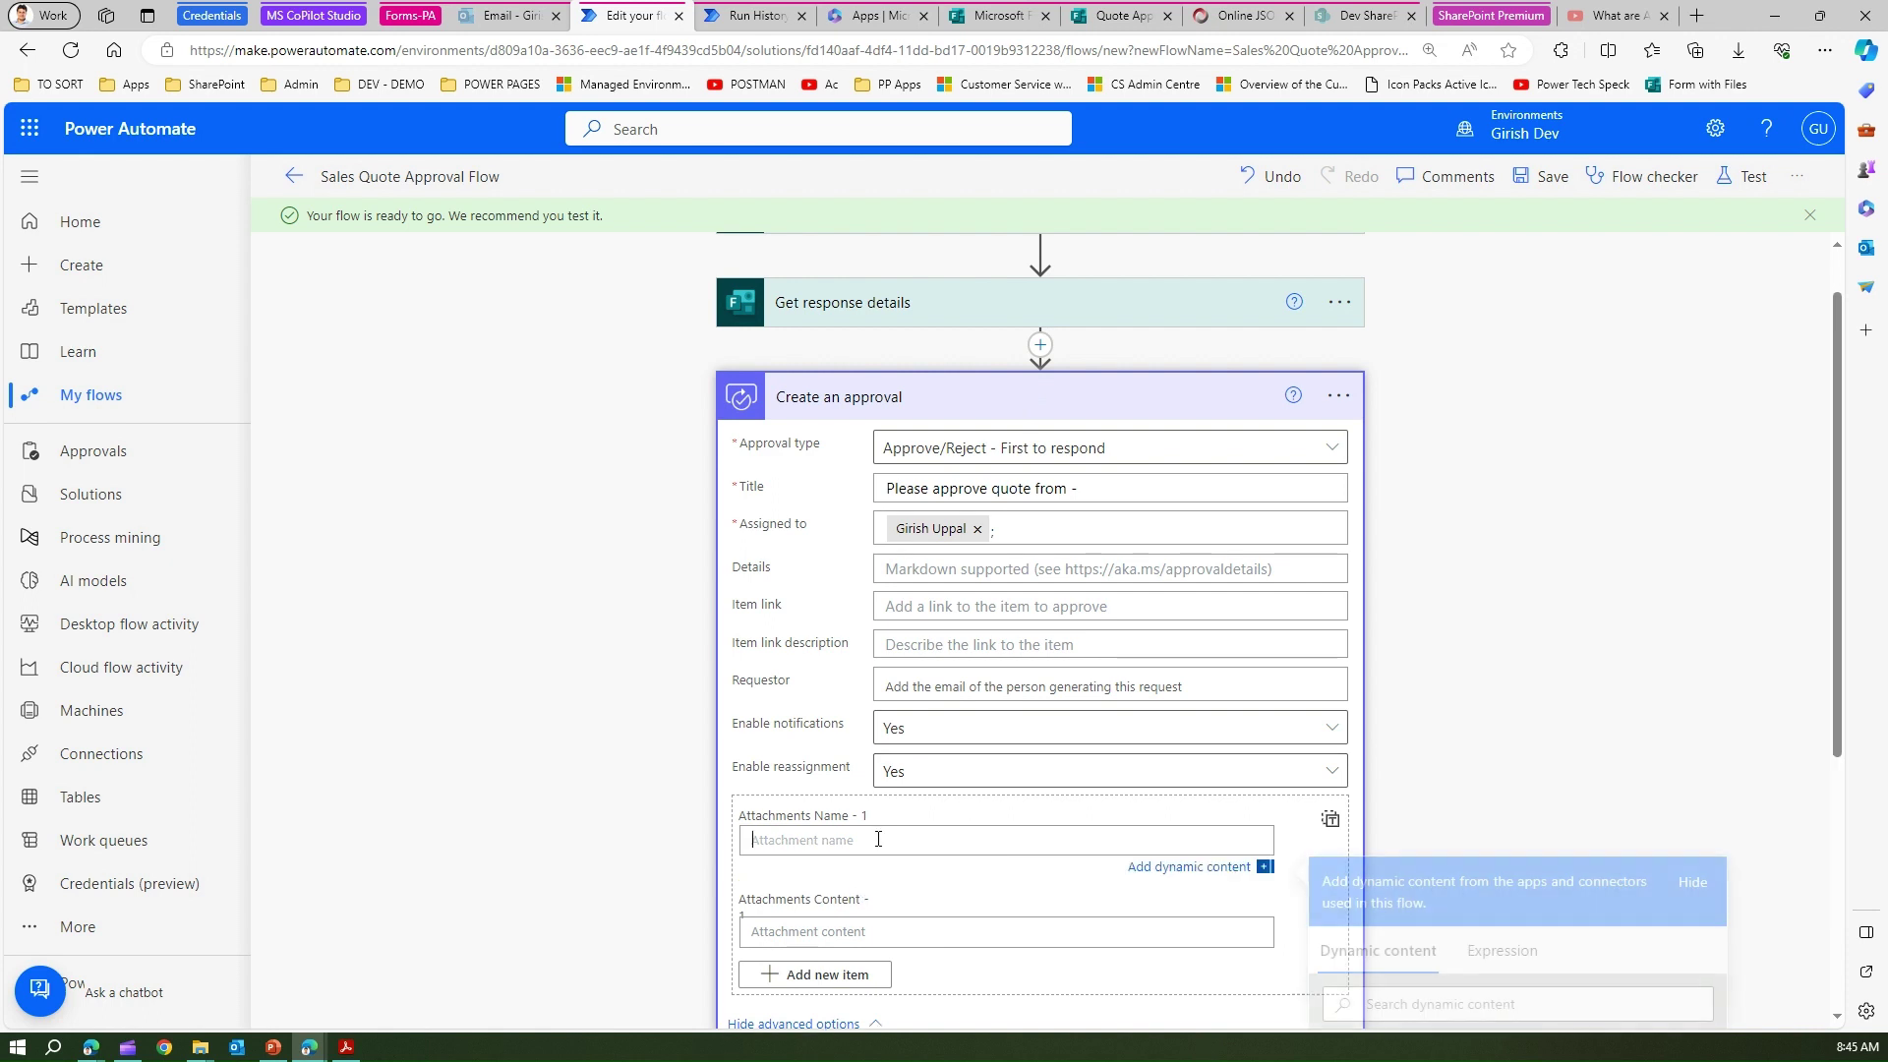
{"action": "scroll", "coordinate": [1559, 725], "scroll_direction": "down", "scroll_amount": 3}
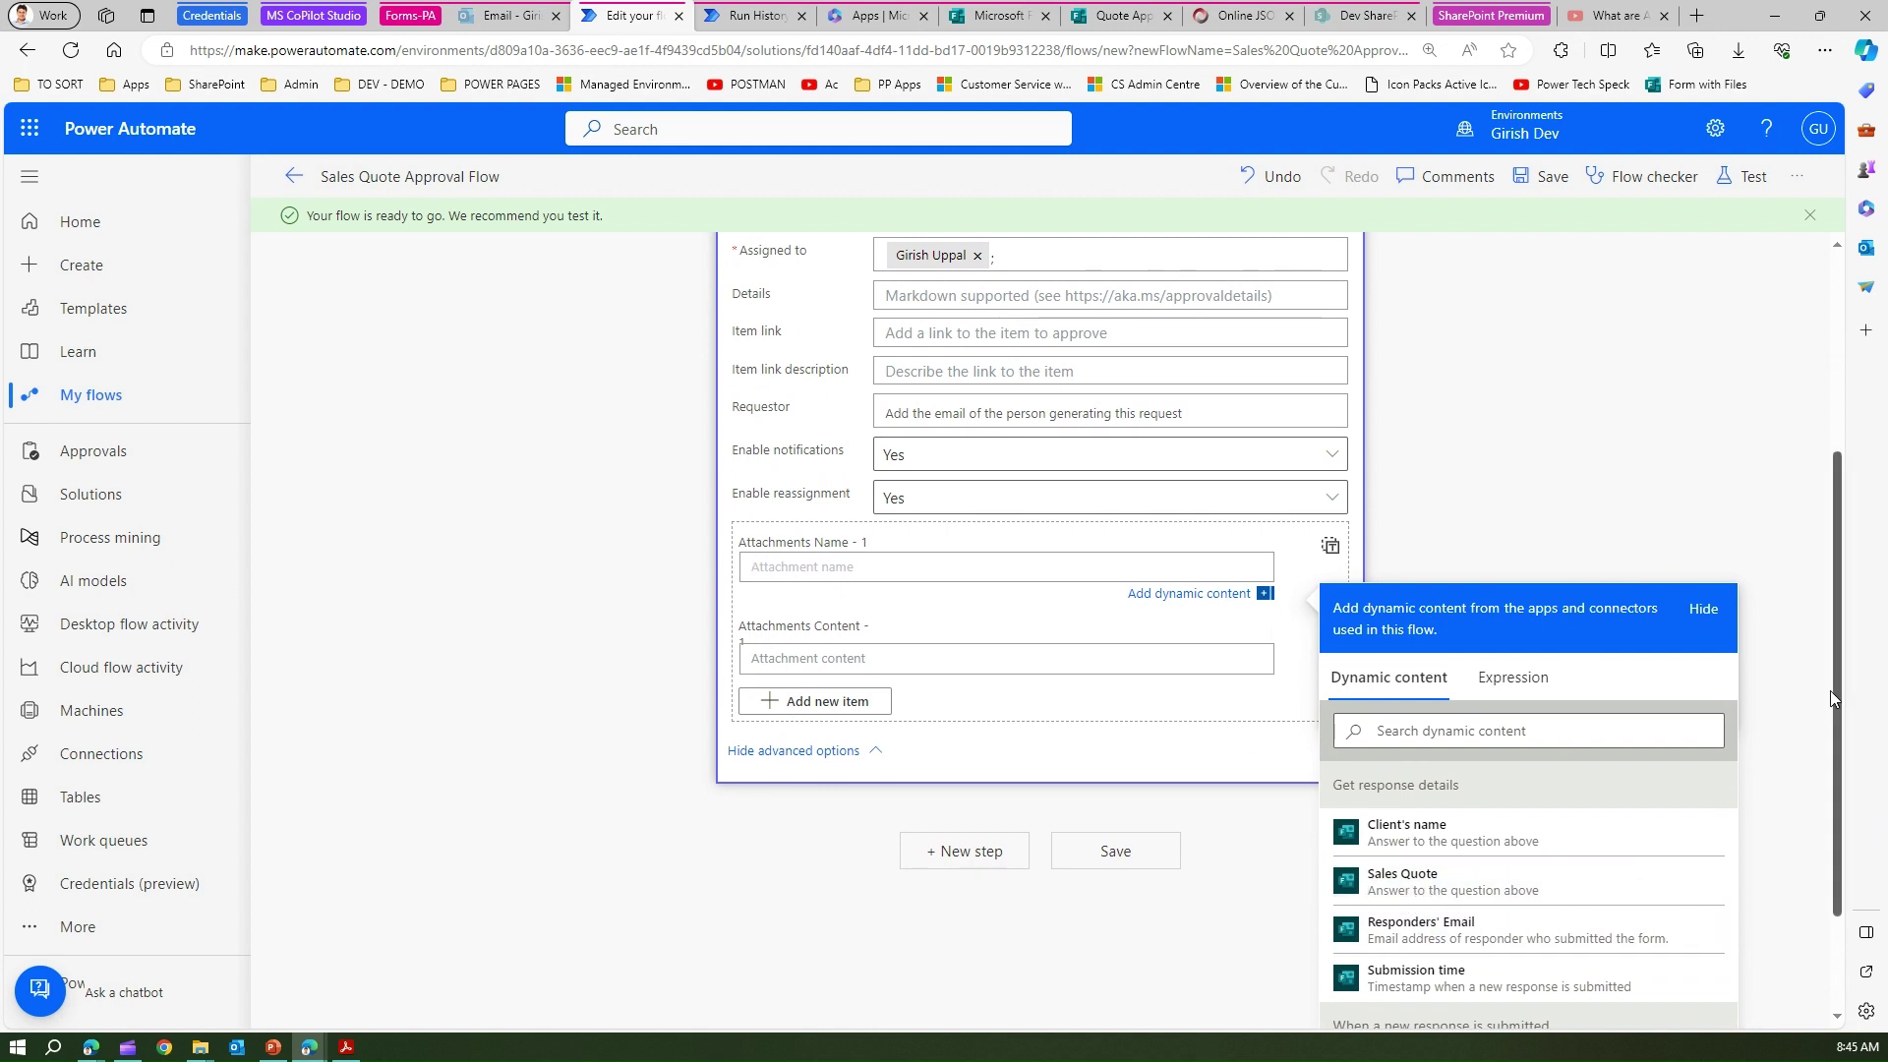
{"action": "left_click_drag", "start_coordinate": [1831, 691], "coordinate": [1862, 590]}
{"action": "scroll", "coordinate": [1013, 370], "scroll_direction": "up", "scroll_amount": 2}
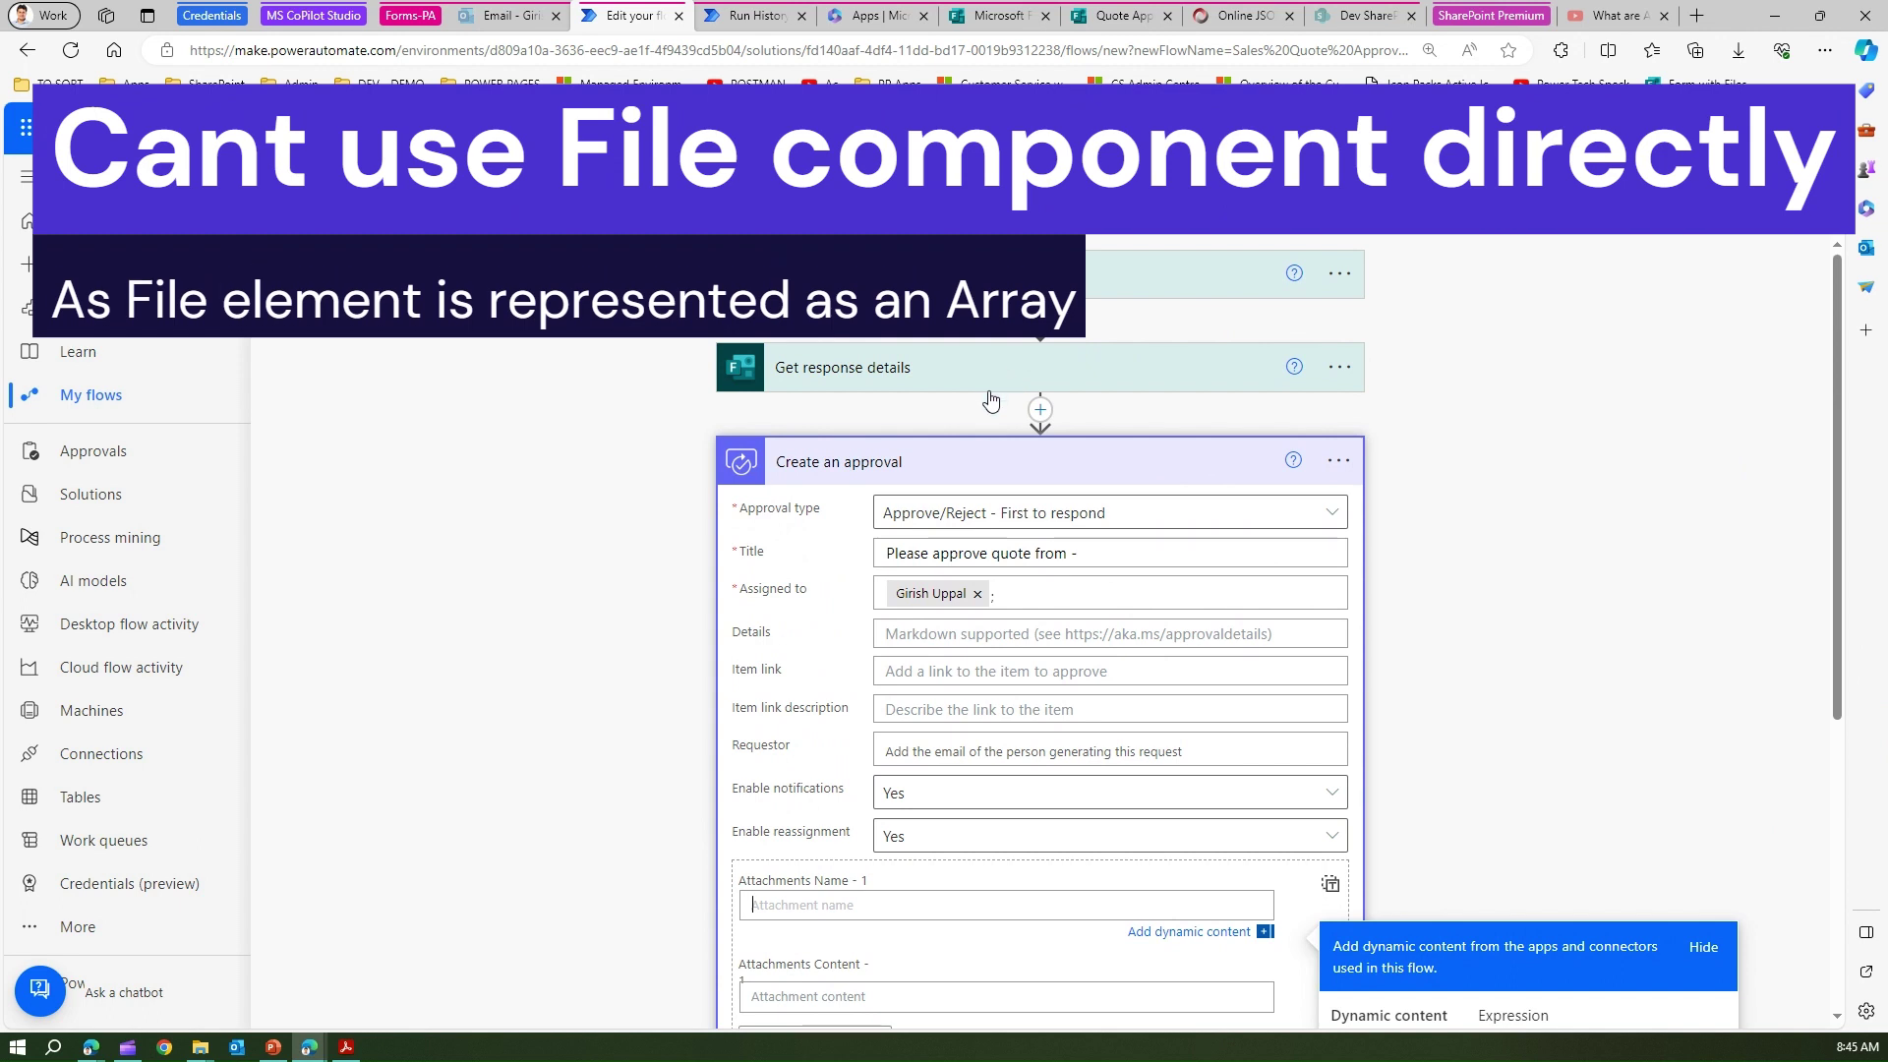
- Insert a Control 'Apply to each' loop after Get response details, checking the file data as JSON
{"action": "left_click", "coordinate": [1041, 411]}
{"action": "left_click", "coordinate": [1042, 438]}
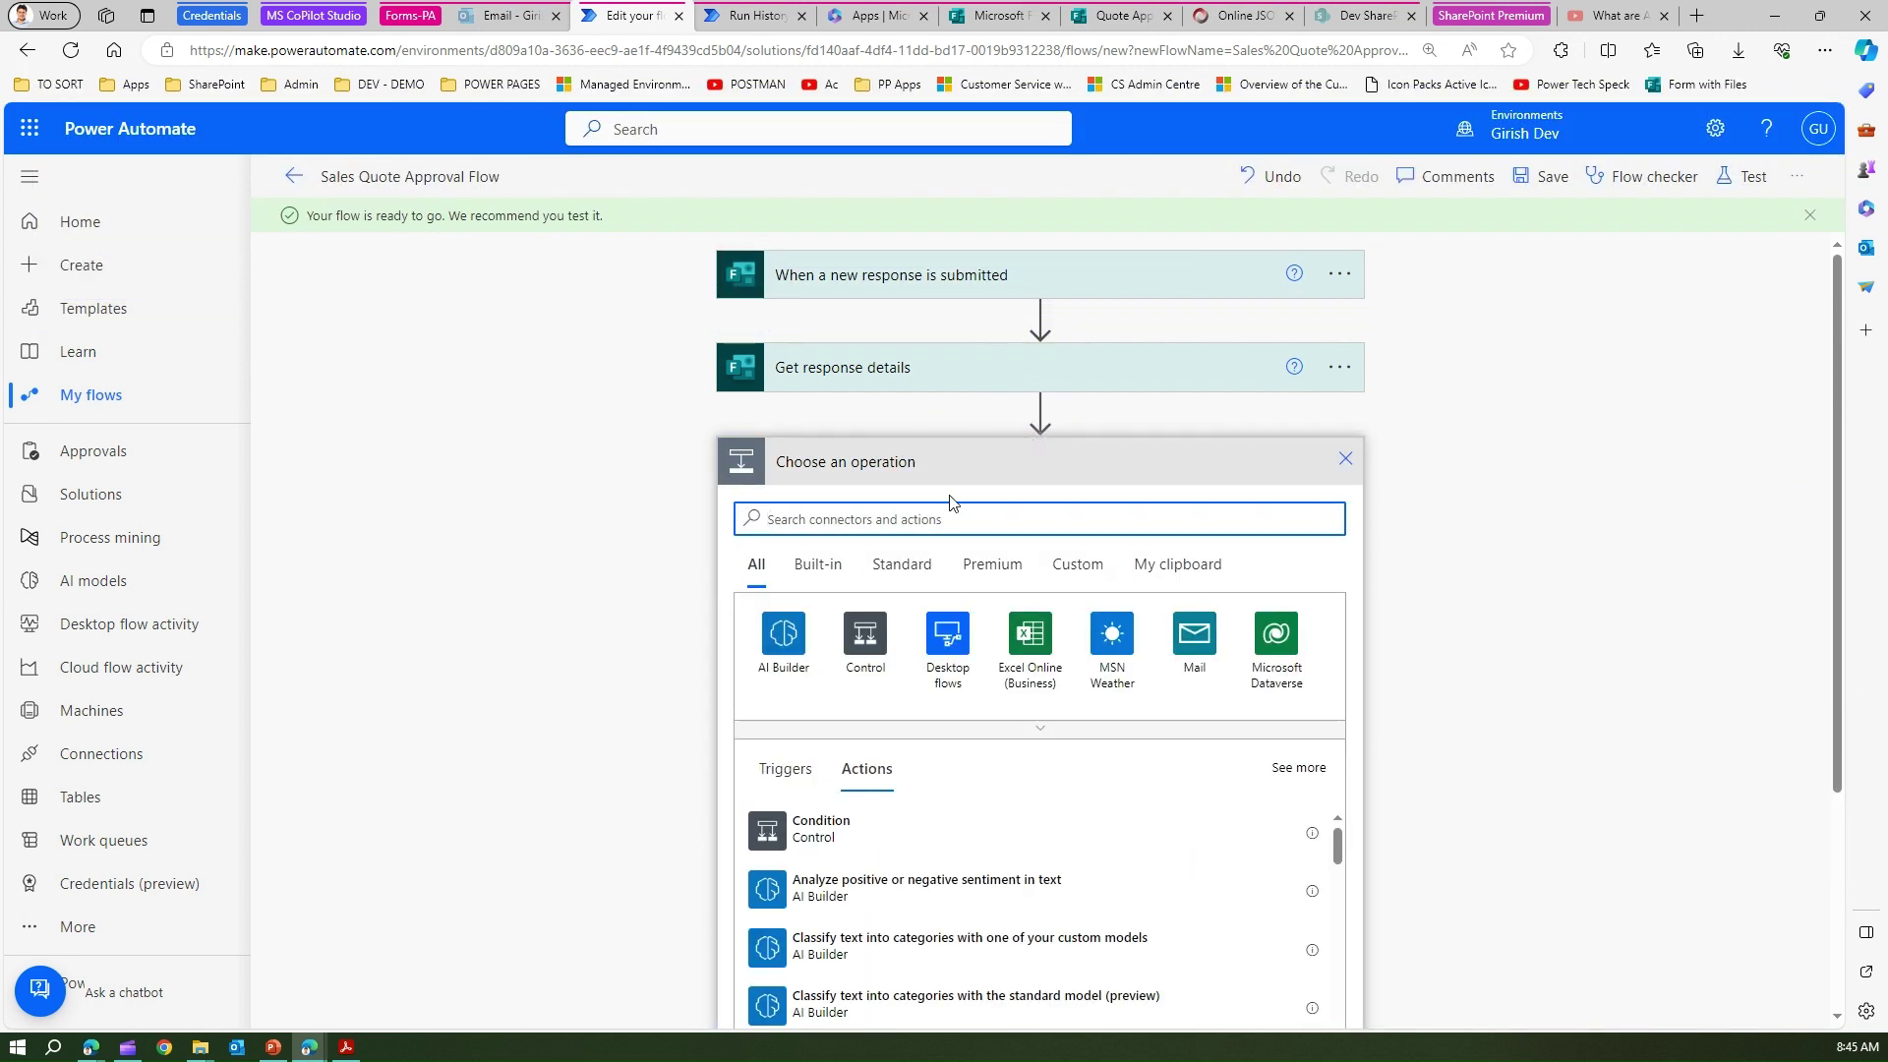
{"action": "left_click", "coordinate": [865, 654]}
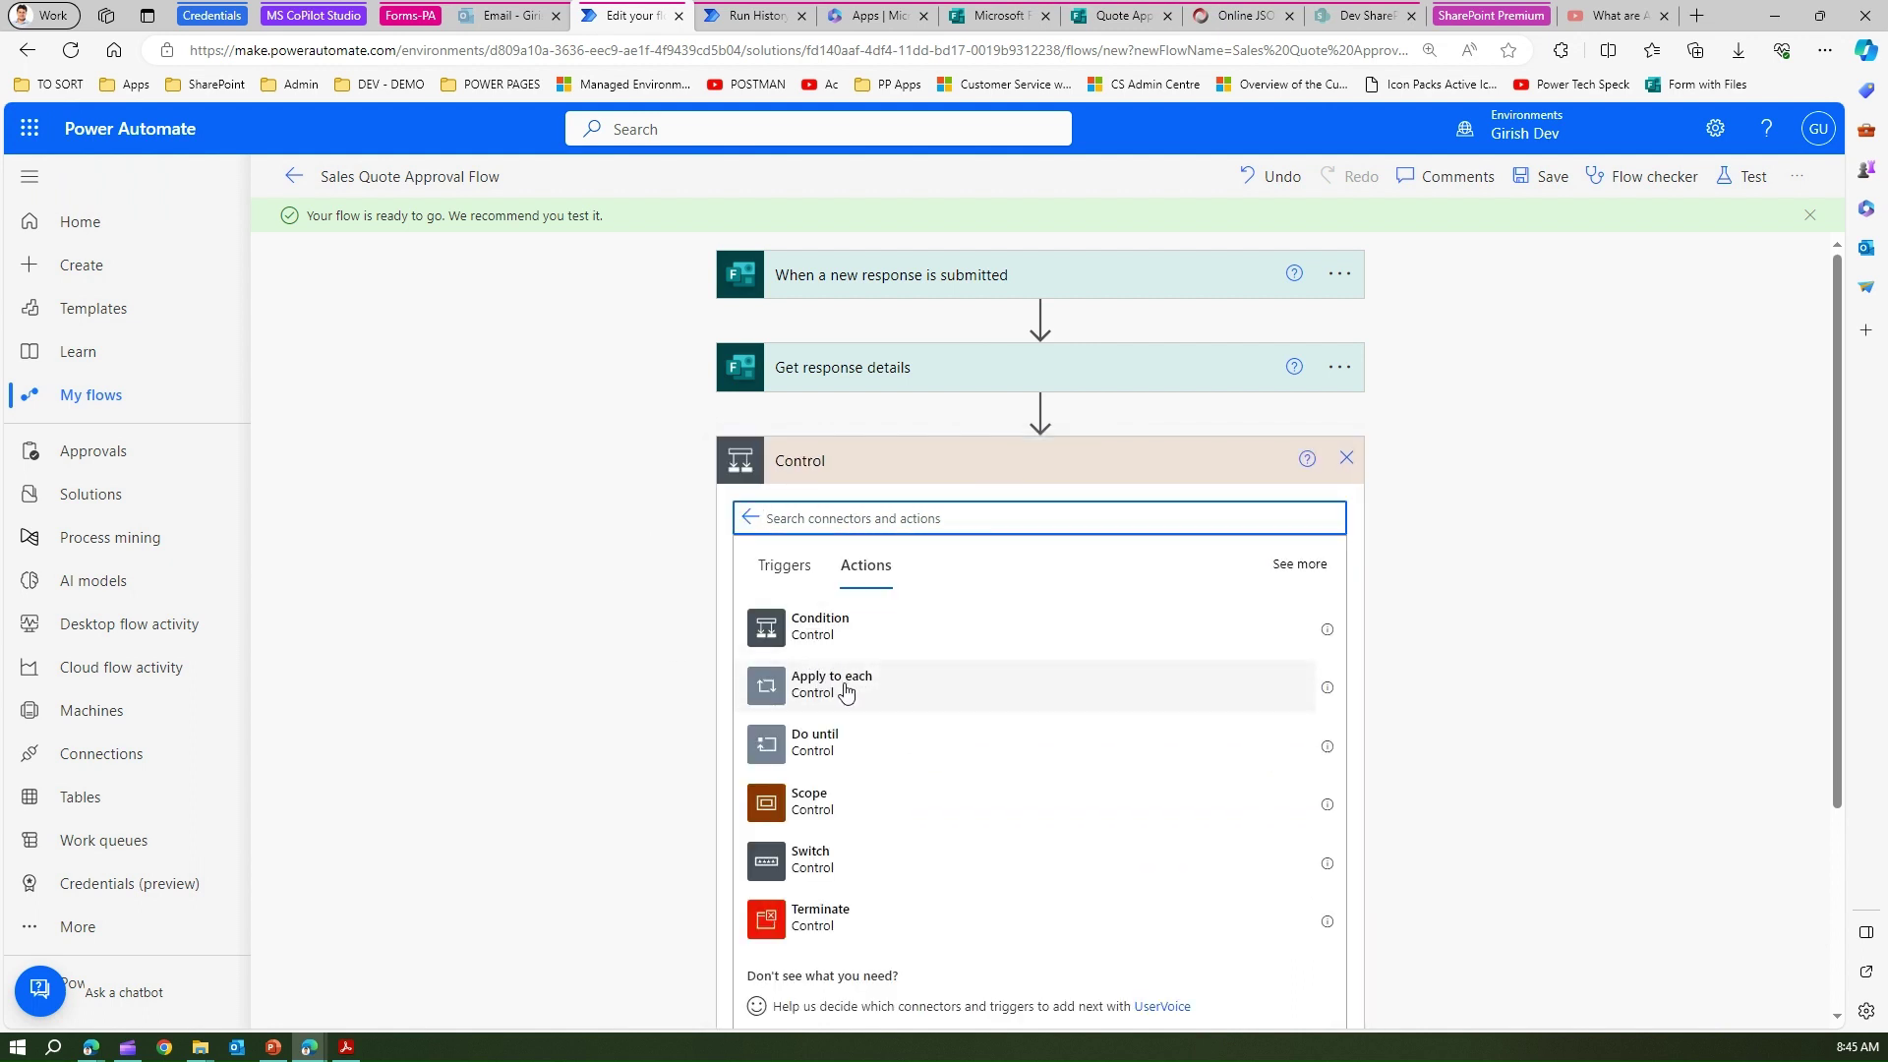
{"action": "left_click", "coordinate": [844, 688]}
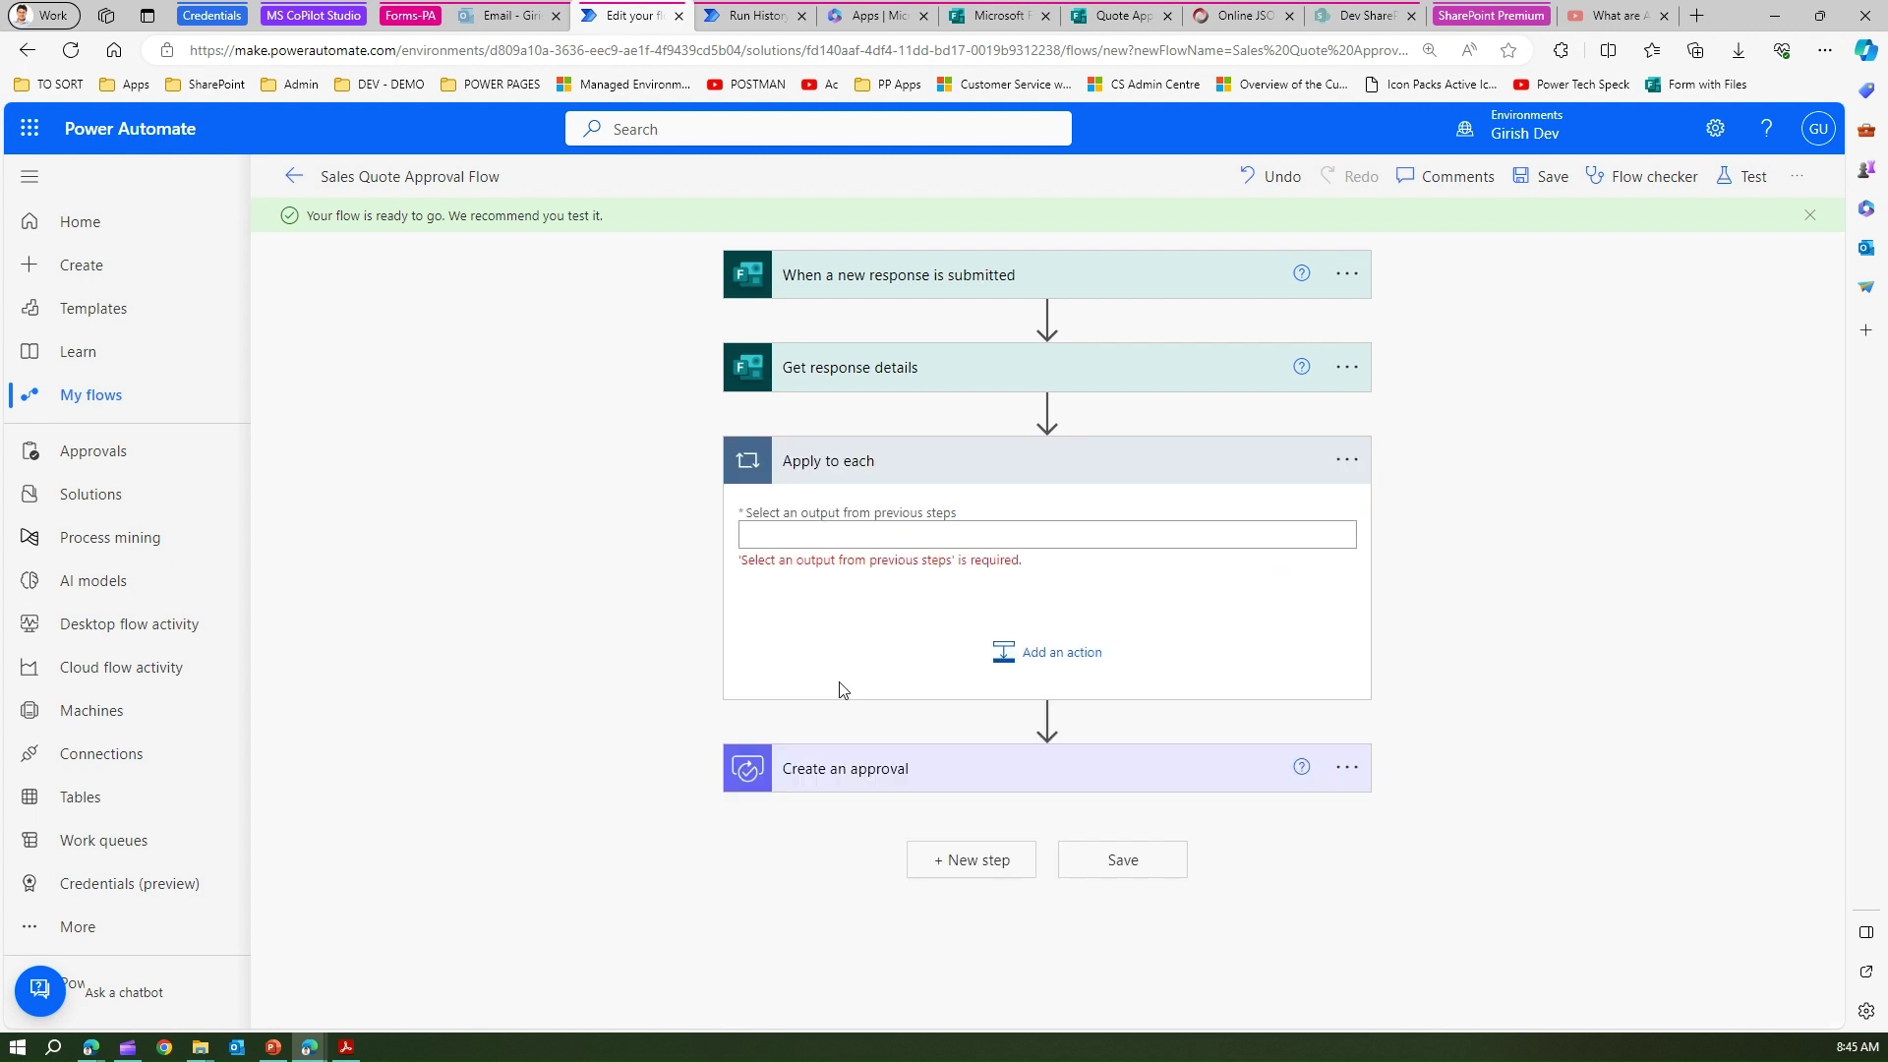
{"action": "left_click", "coordinate": [802, 531]}
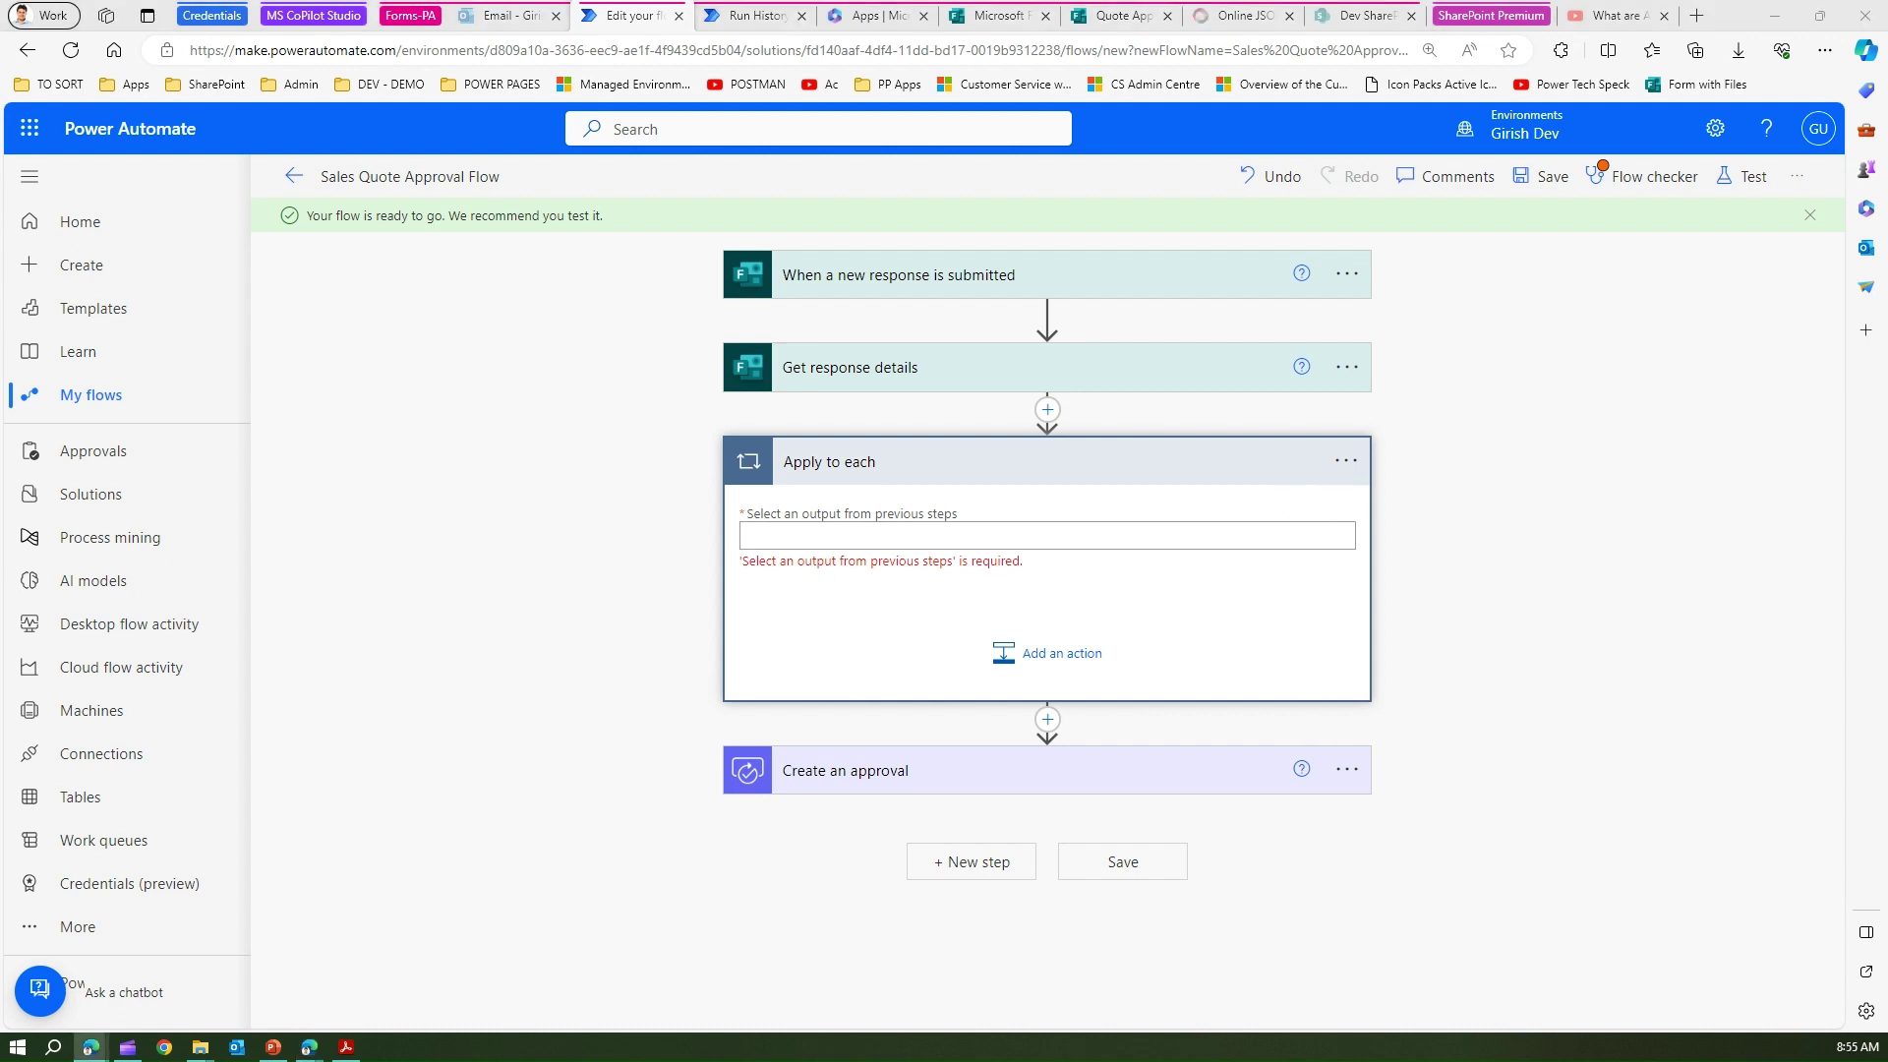
{"action": "left_click", "coordinate": [958, 540]}
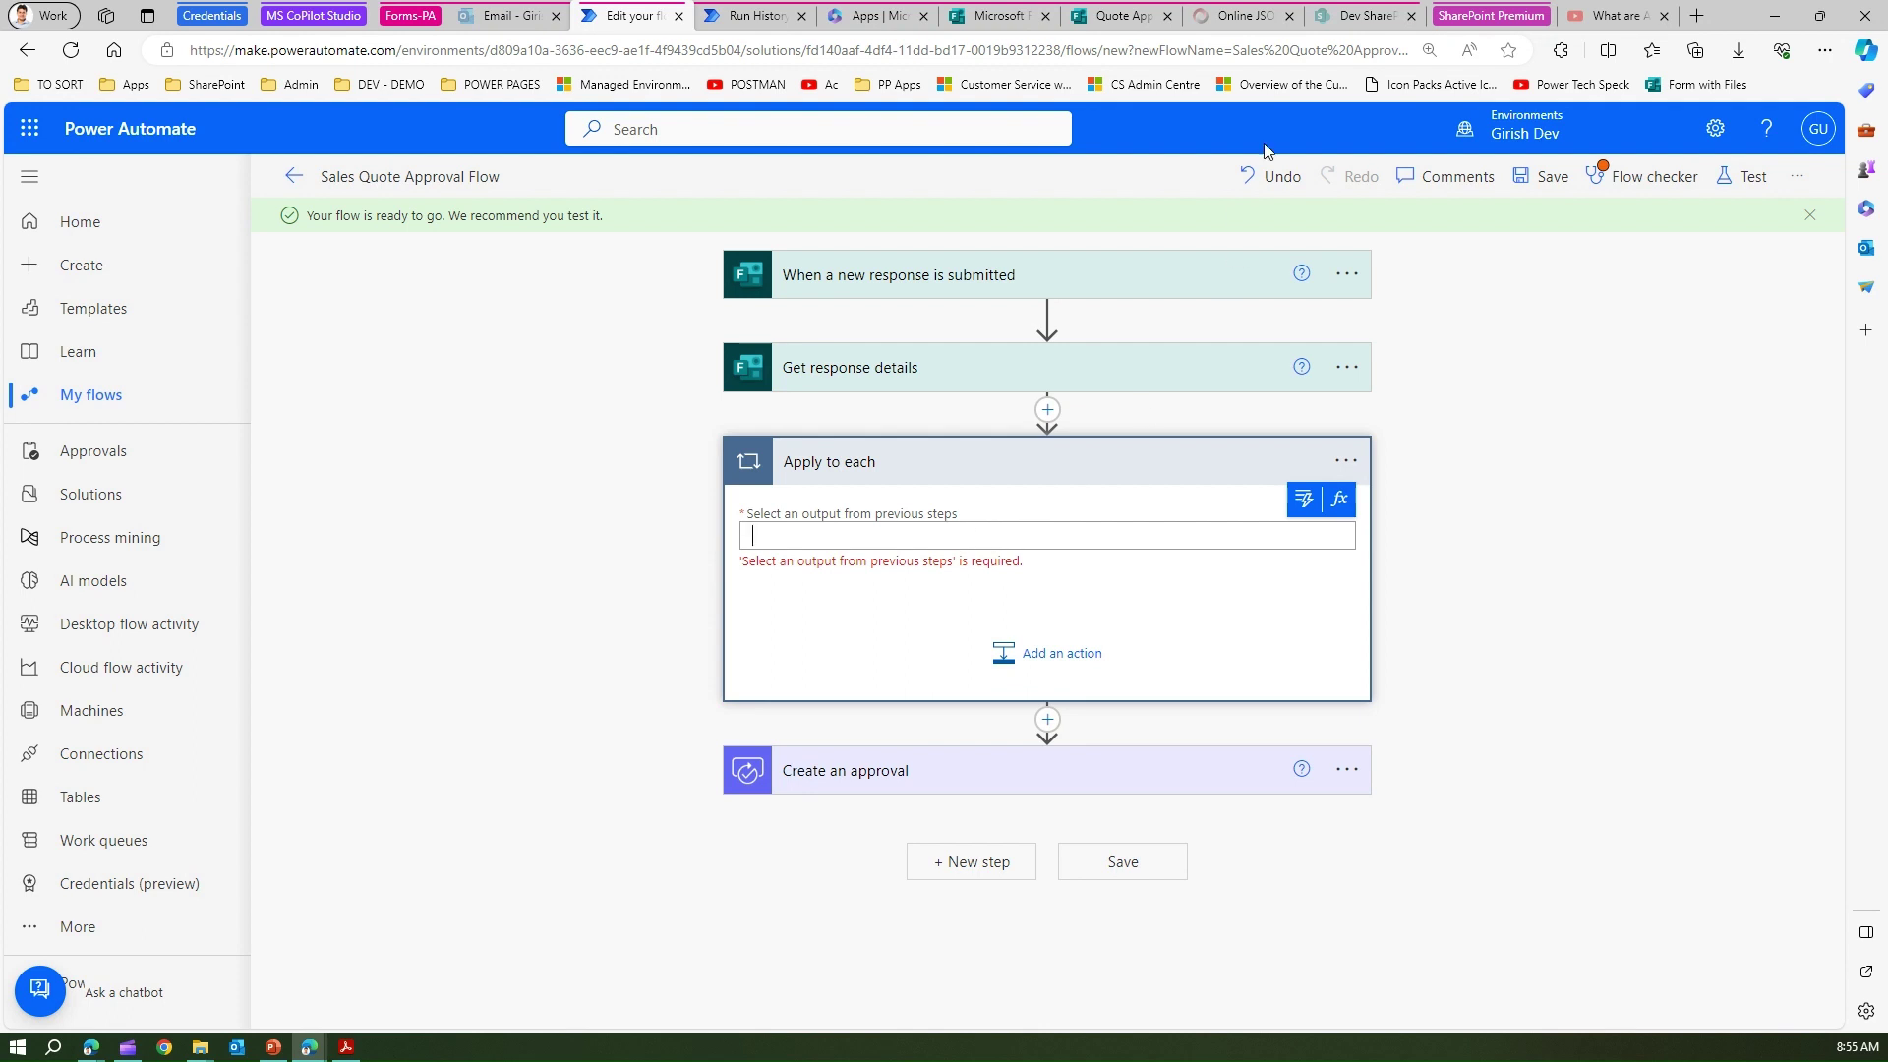
{"action": "left_click", "coordinate": [1229, 20]}
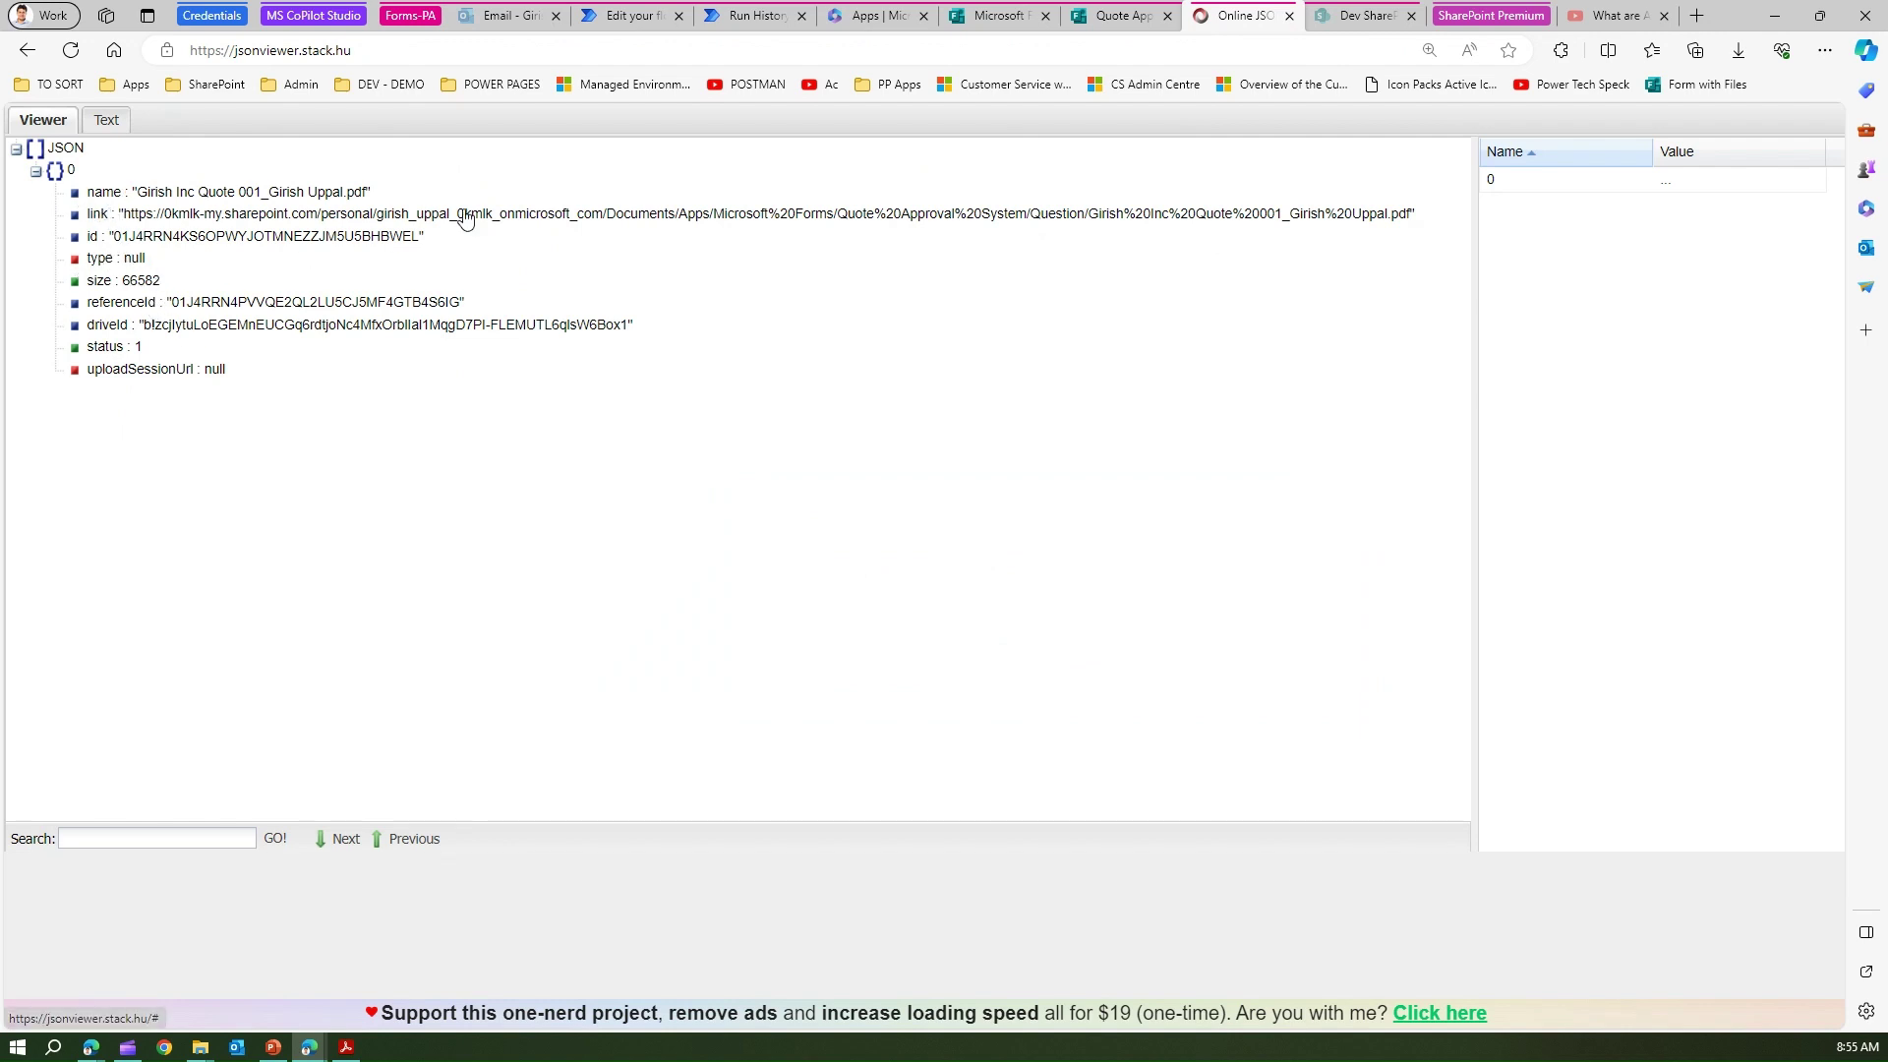
{"action": "left_click", "coordinate": [626, 19]}
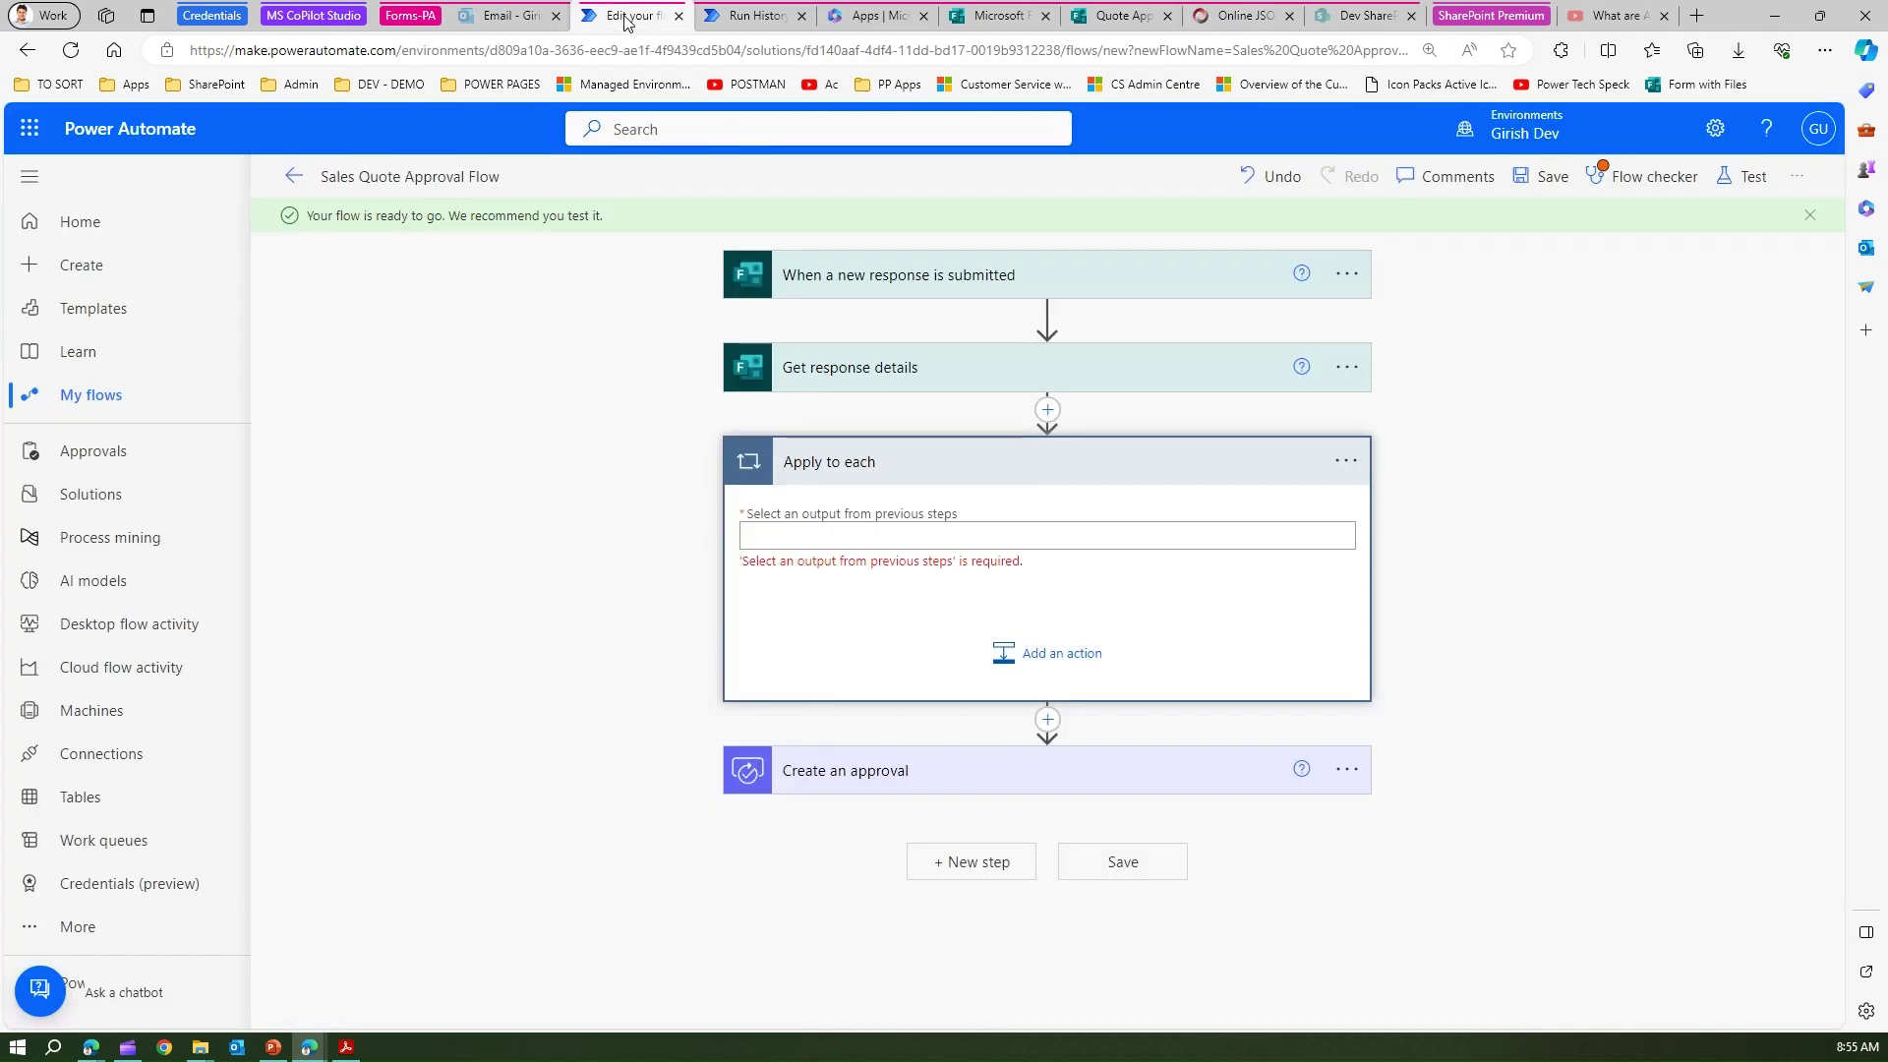
- Set the Apply to each input to a json() expression wrapping the Sales Quote answer
{"action": "left_click", "coordinate": [816, 535]}
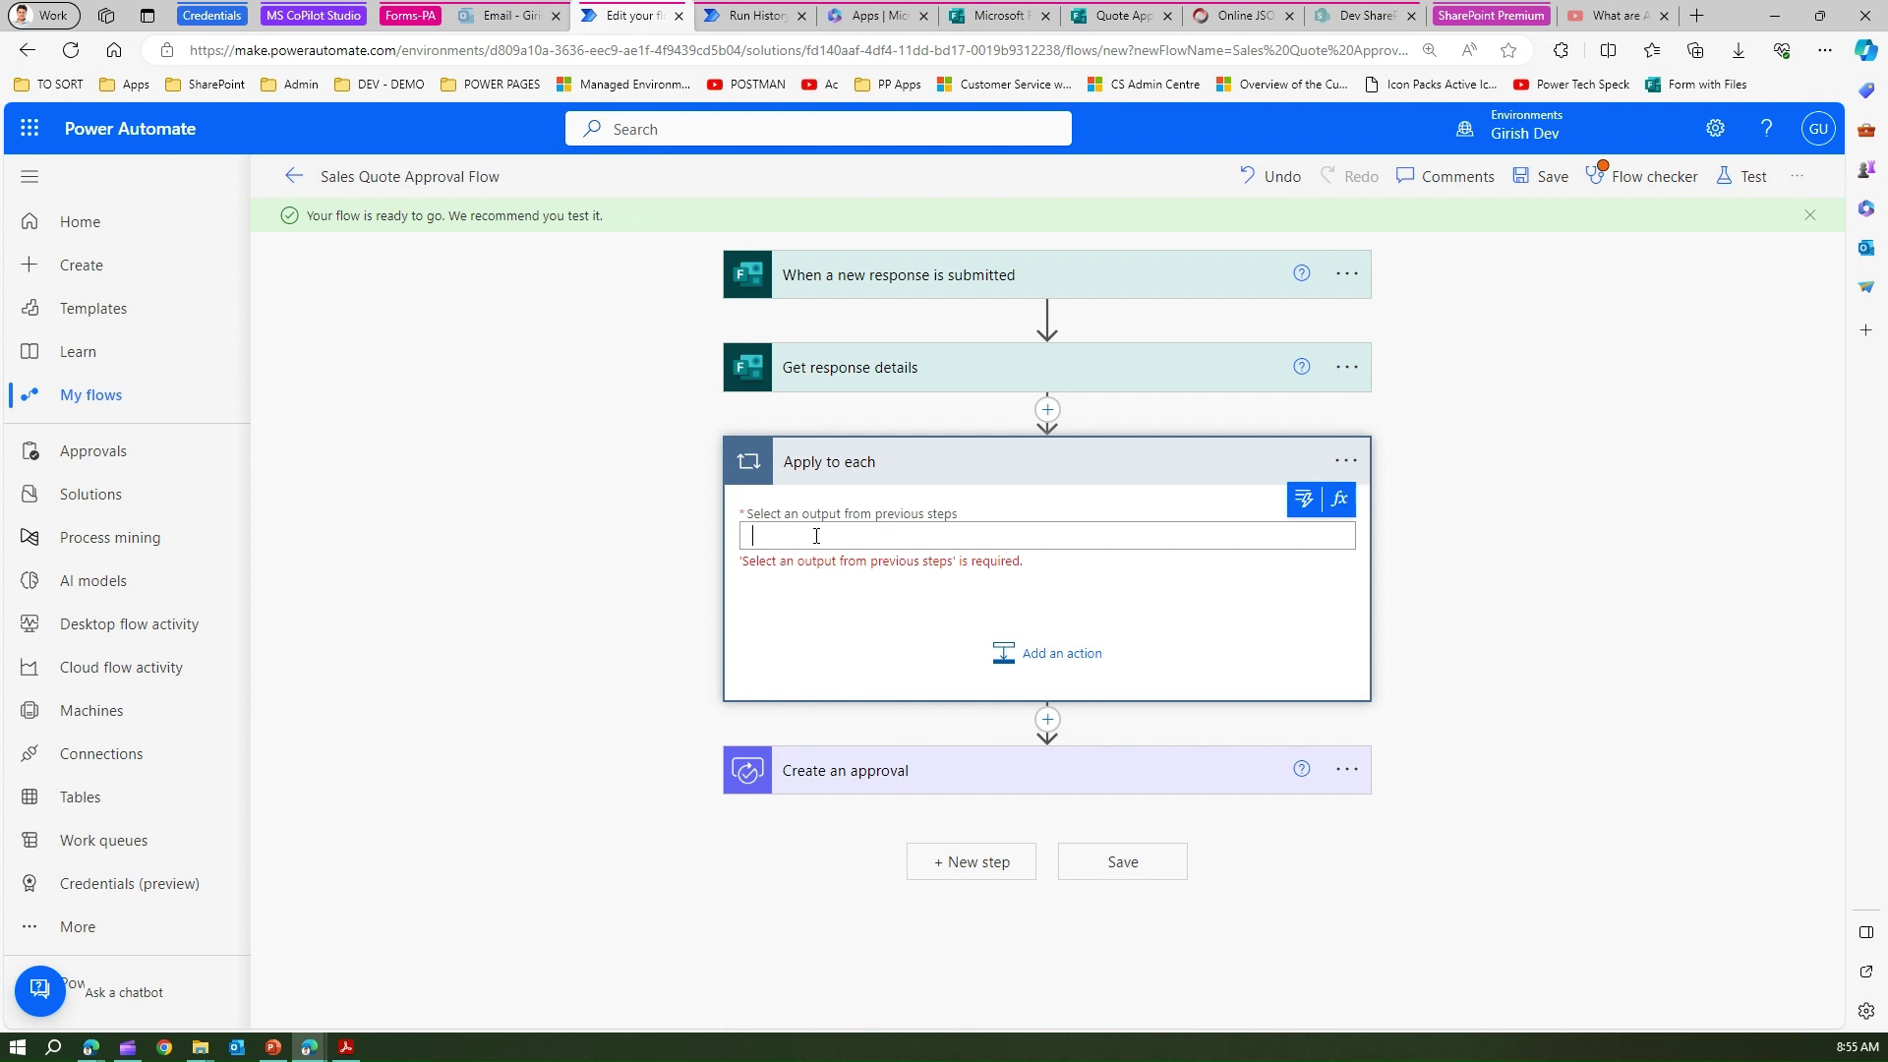
{"action": "left_click", "coordinate": [1341, 501]}
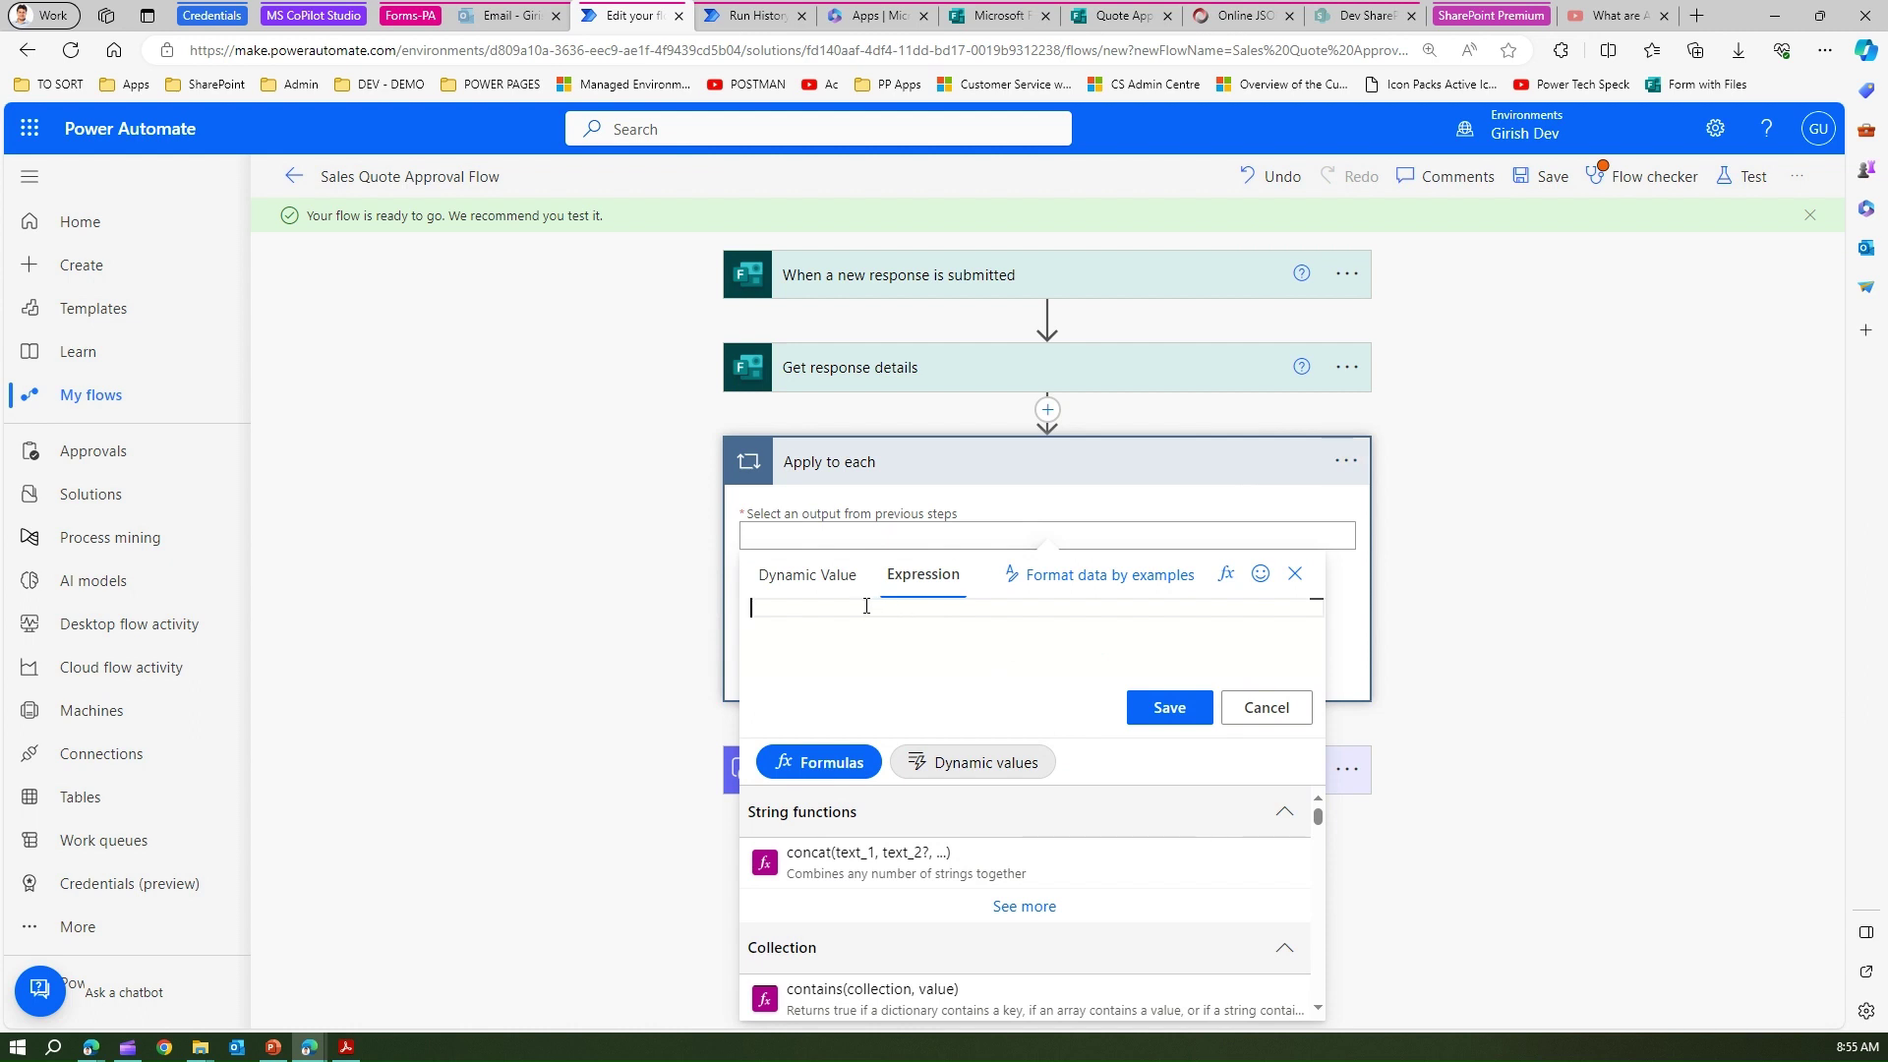
{"action": "type", "text": "json("}
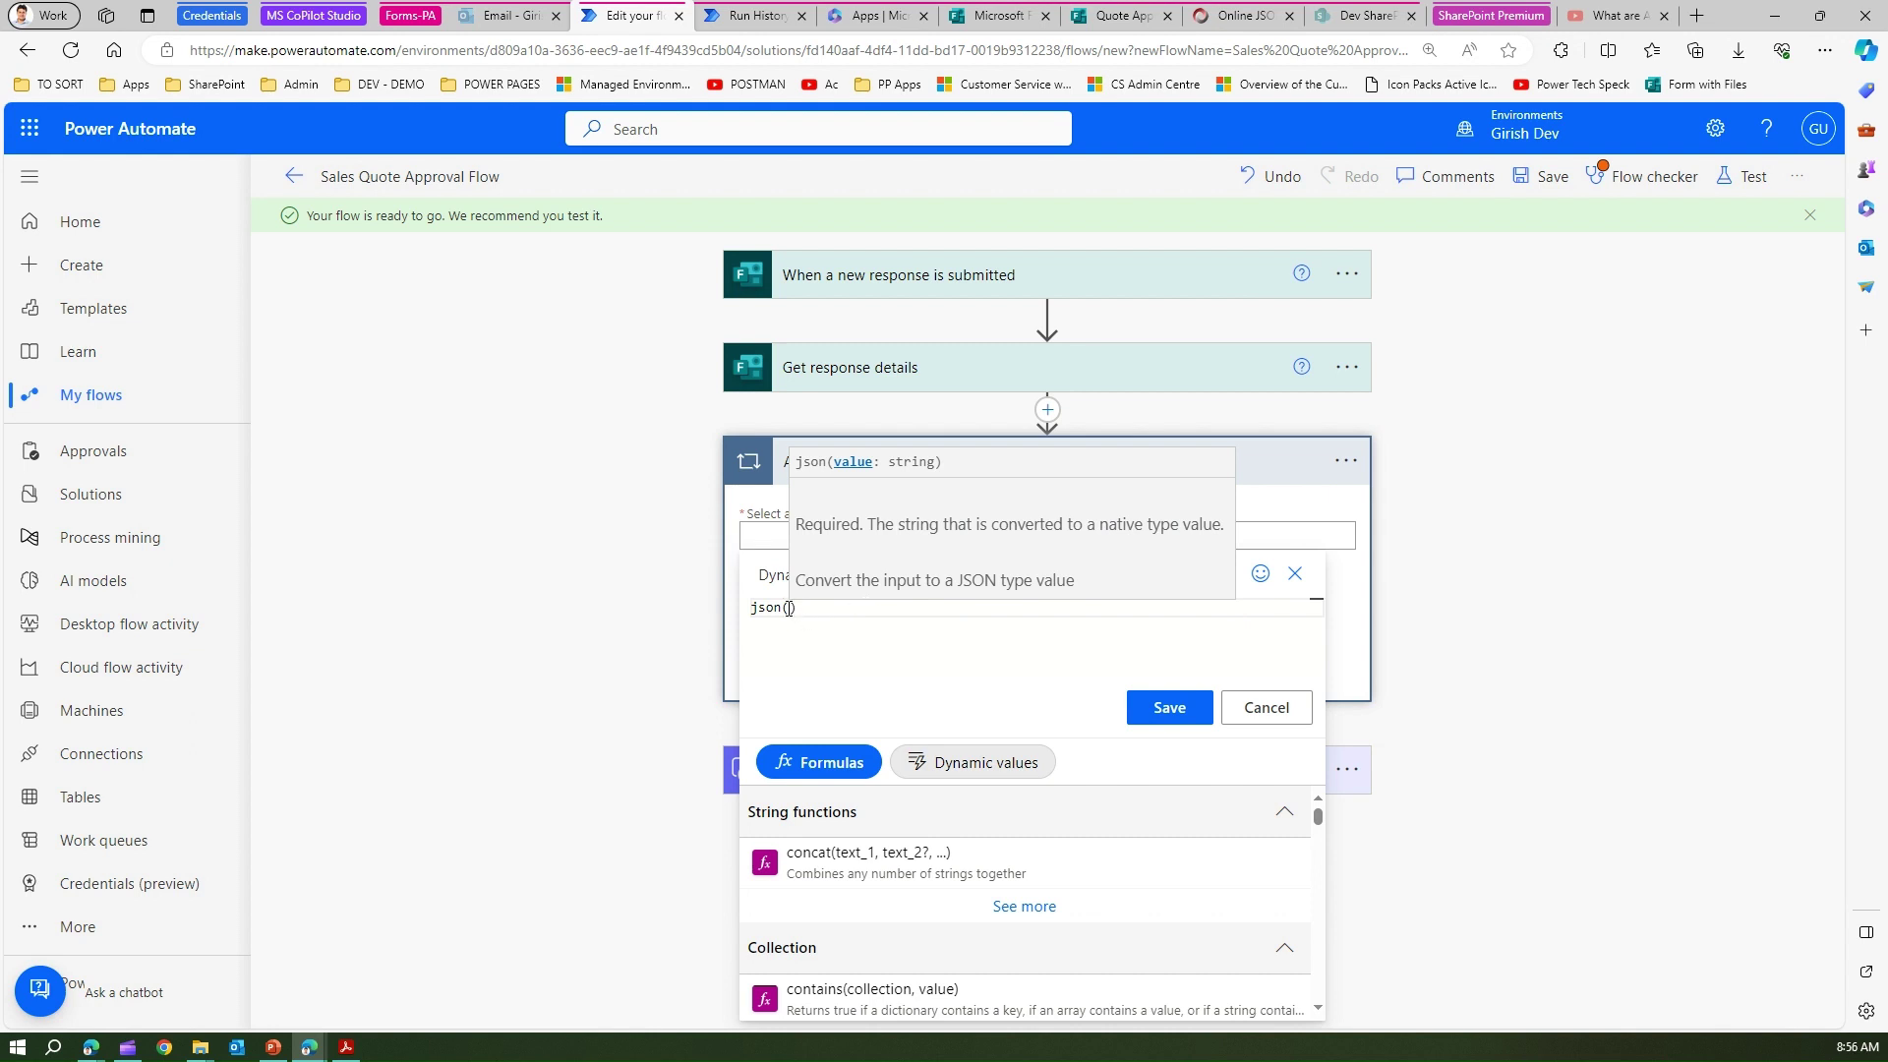
{"action": "left_click", "coordinate": [949, 765]}
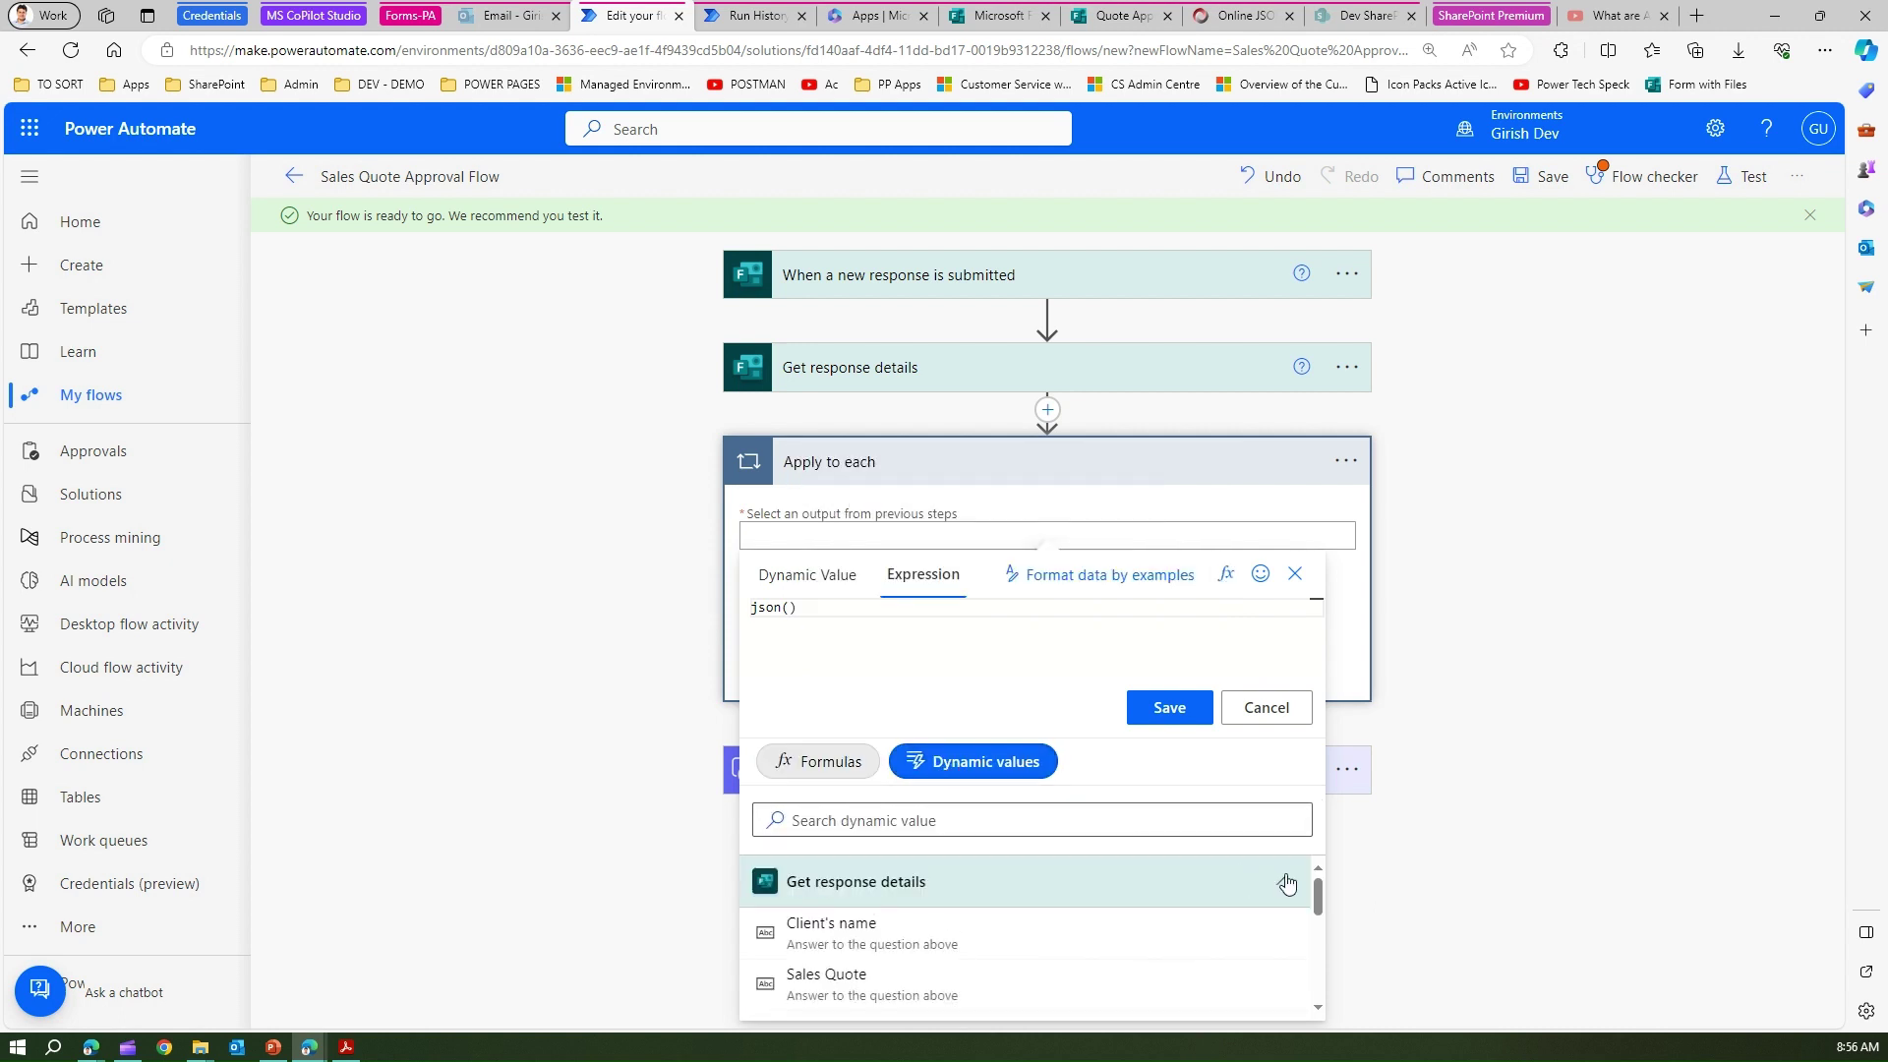
{"action": "left_click_drag", "start_coordinate": [1311, 900], "coordinate": [1298, 925]}
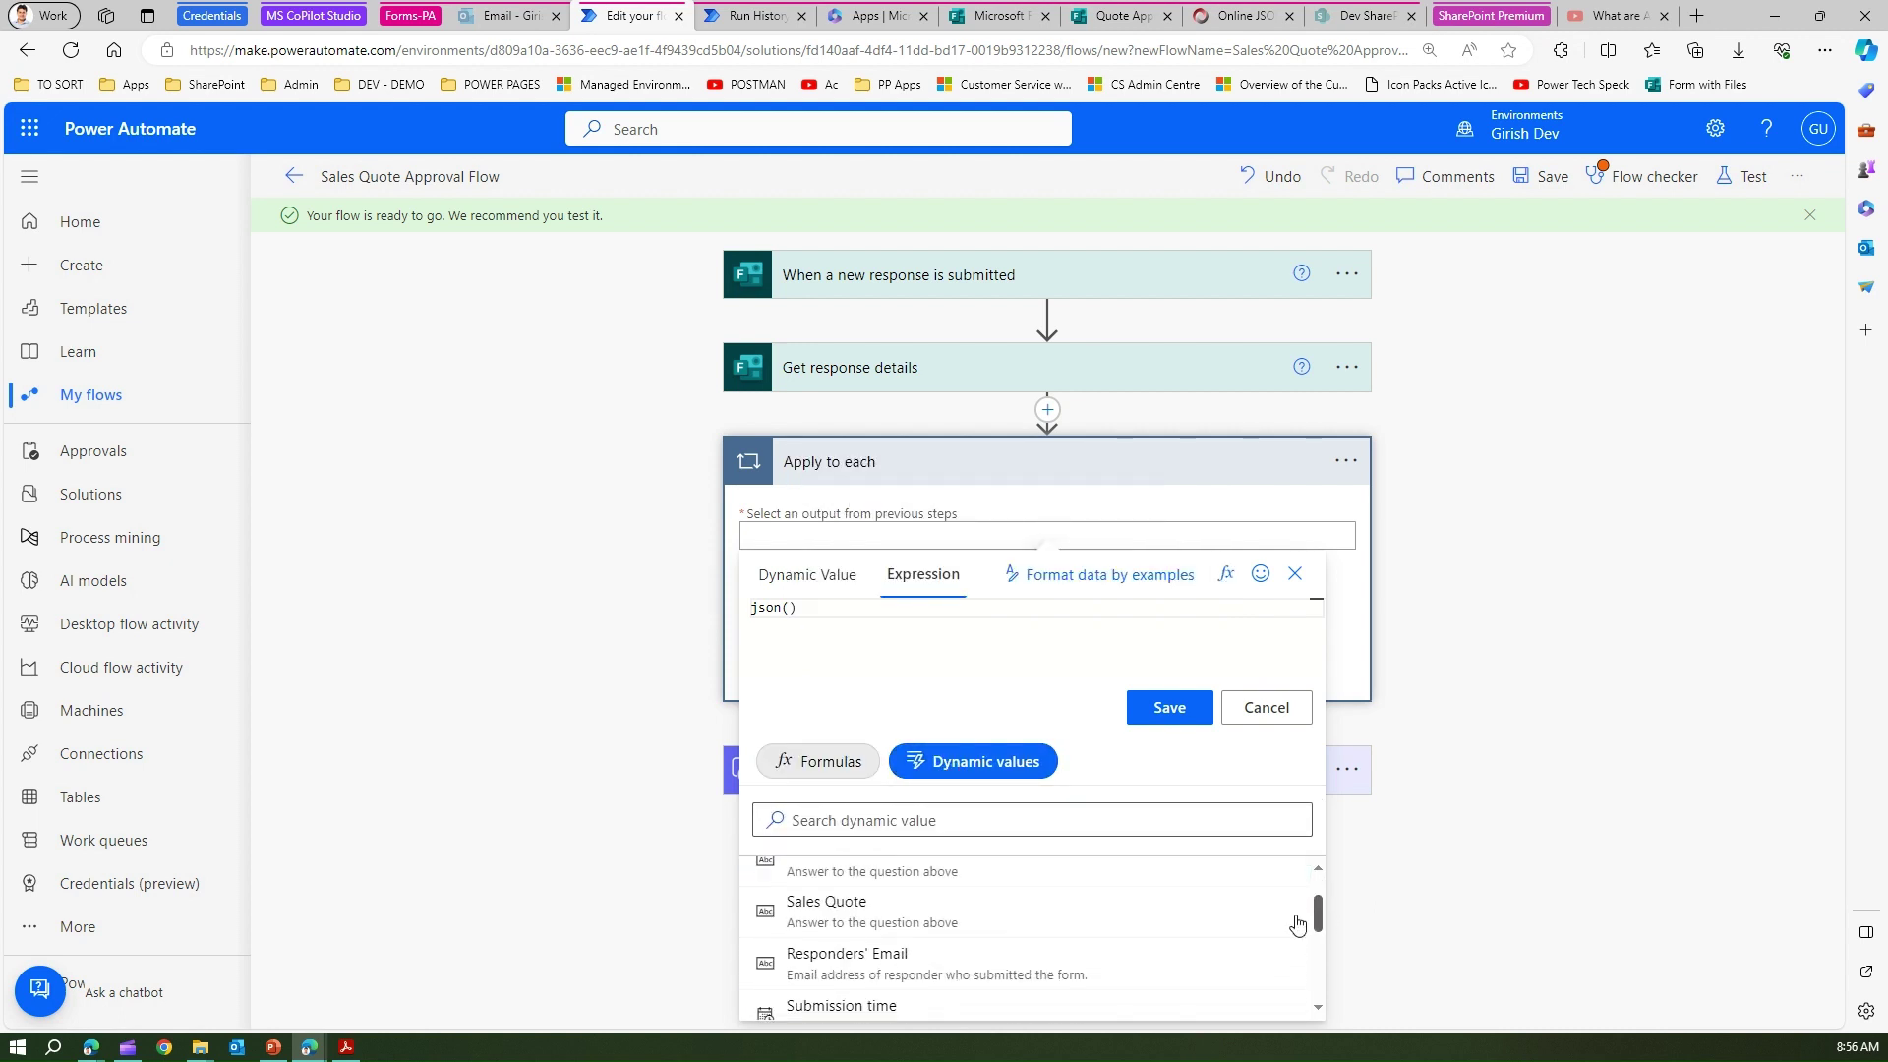
{"action": "left_click", "coordinate": [919, 917]}
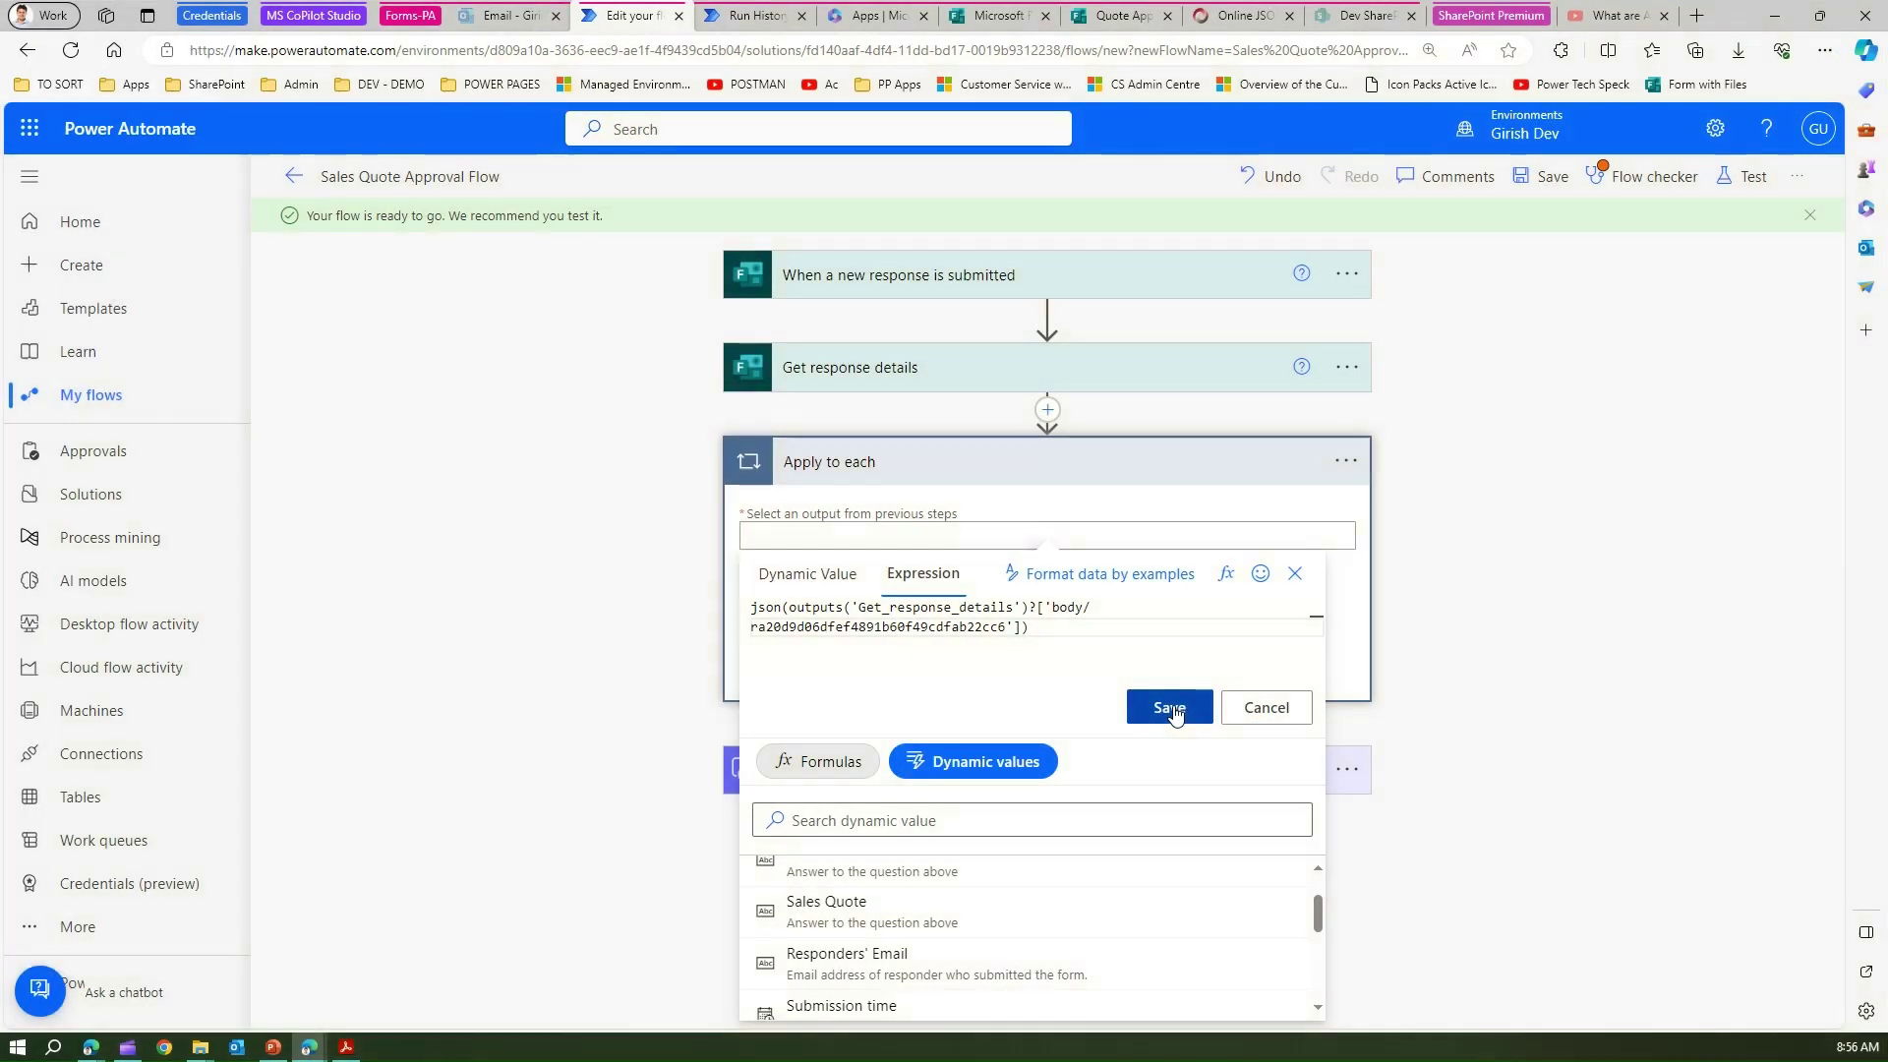
{"action": "left_click", "coordinate": [1173, 709]}
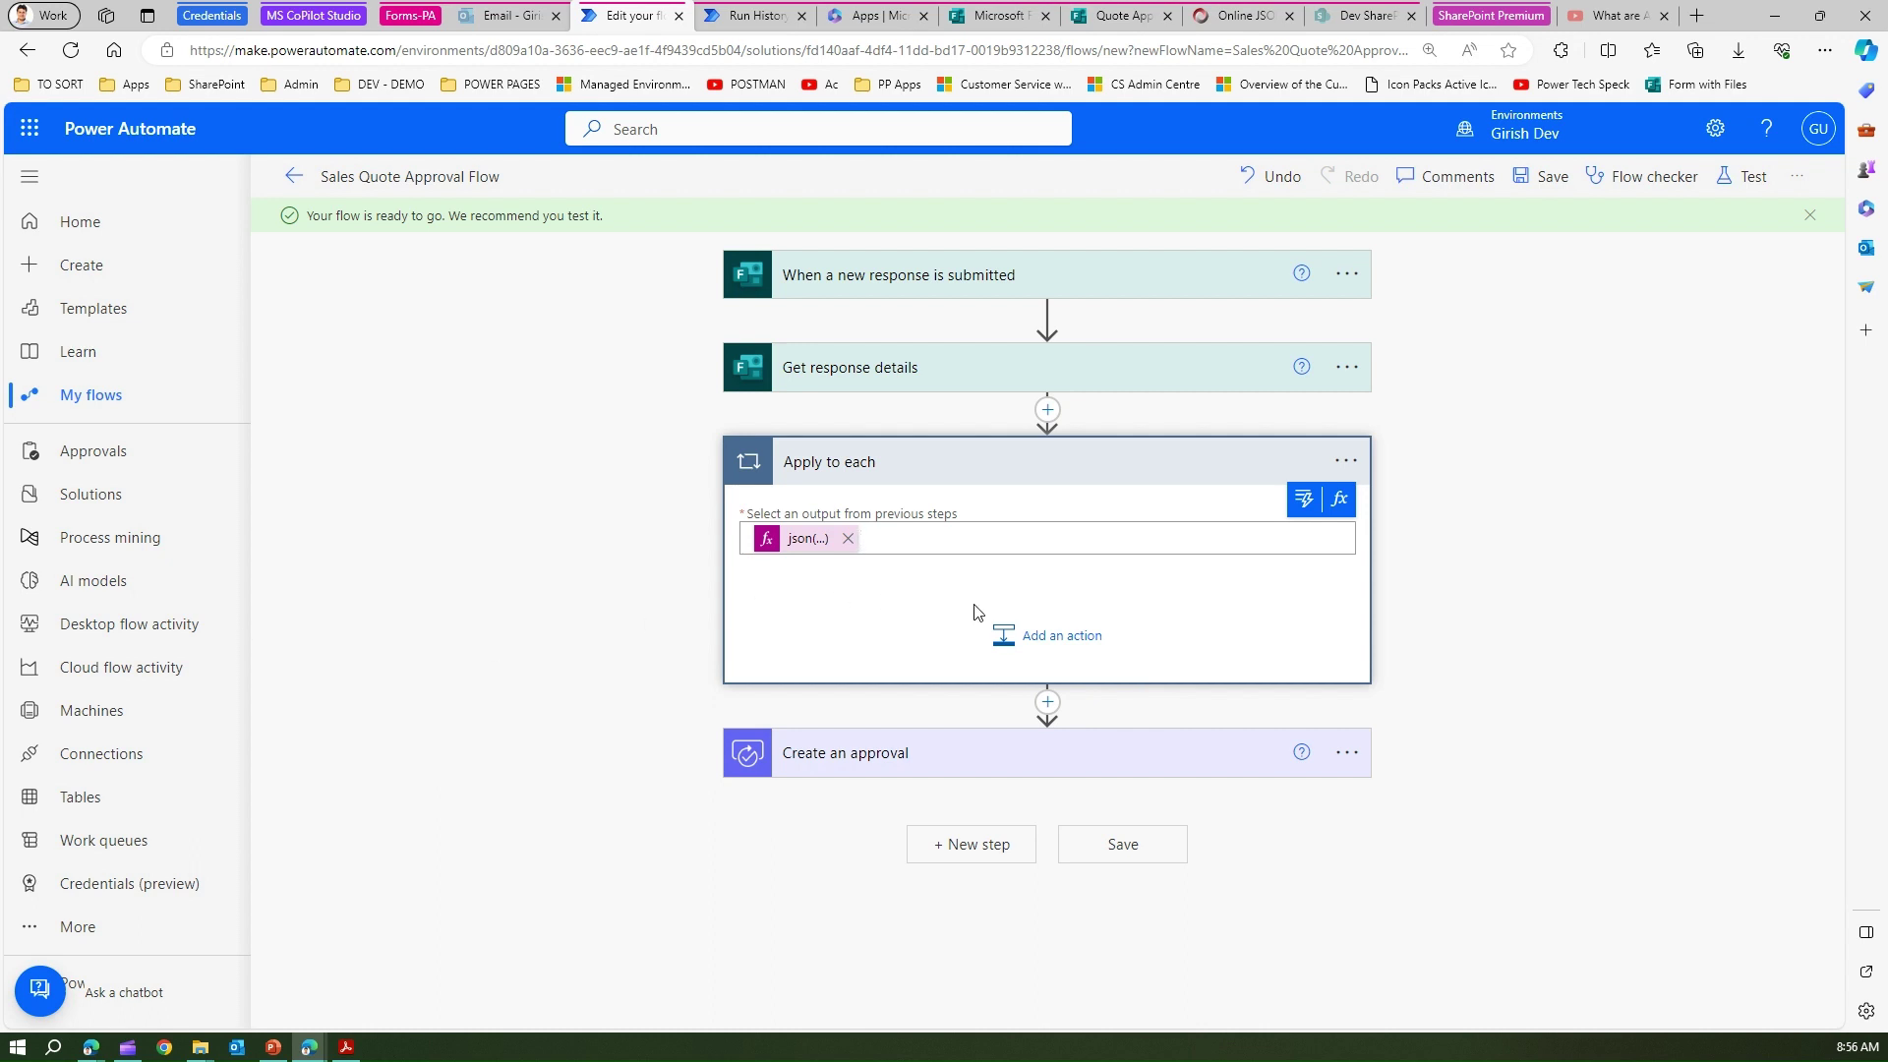
- Add OneDrive for Business 'Get file content' inside the loop and view the file's JSON id
{"action": "left_click", "coordinate": [1078, 654]}
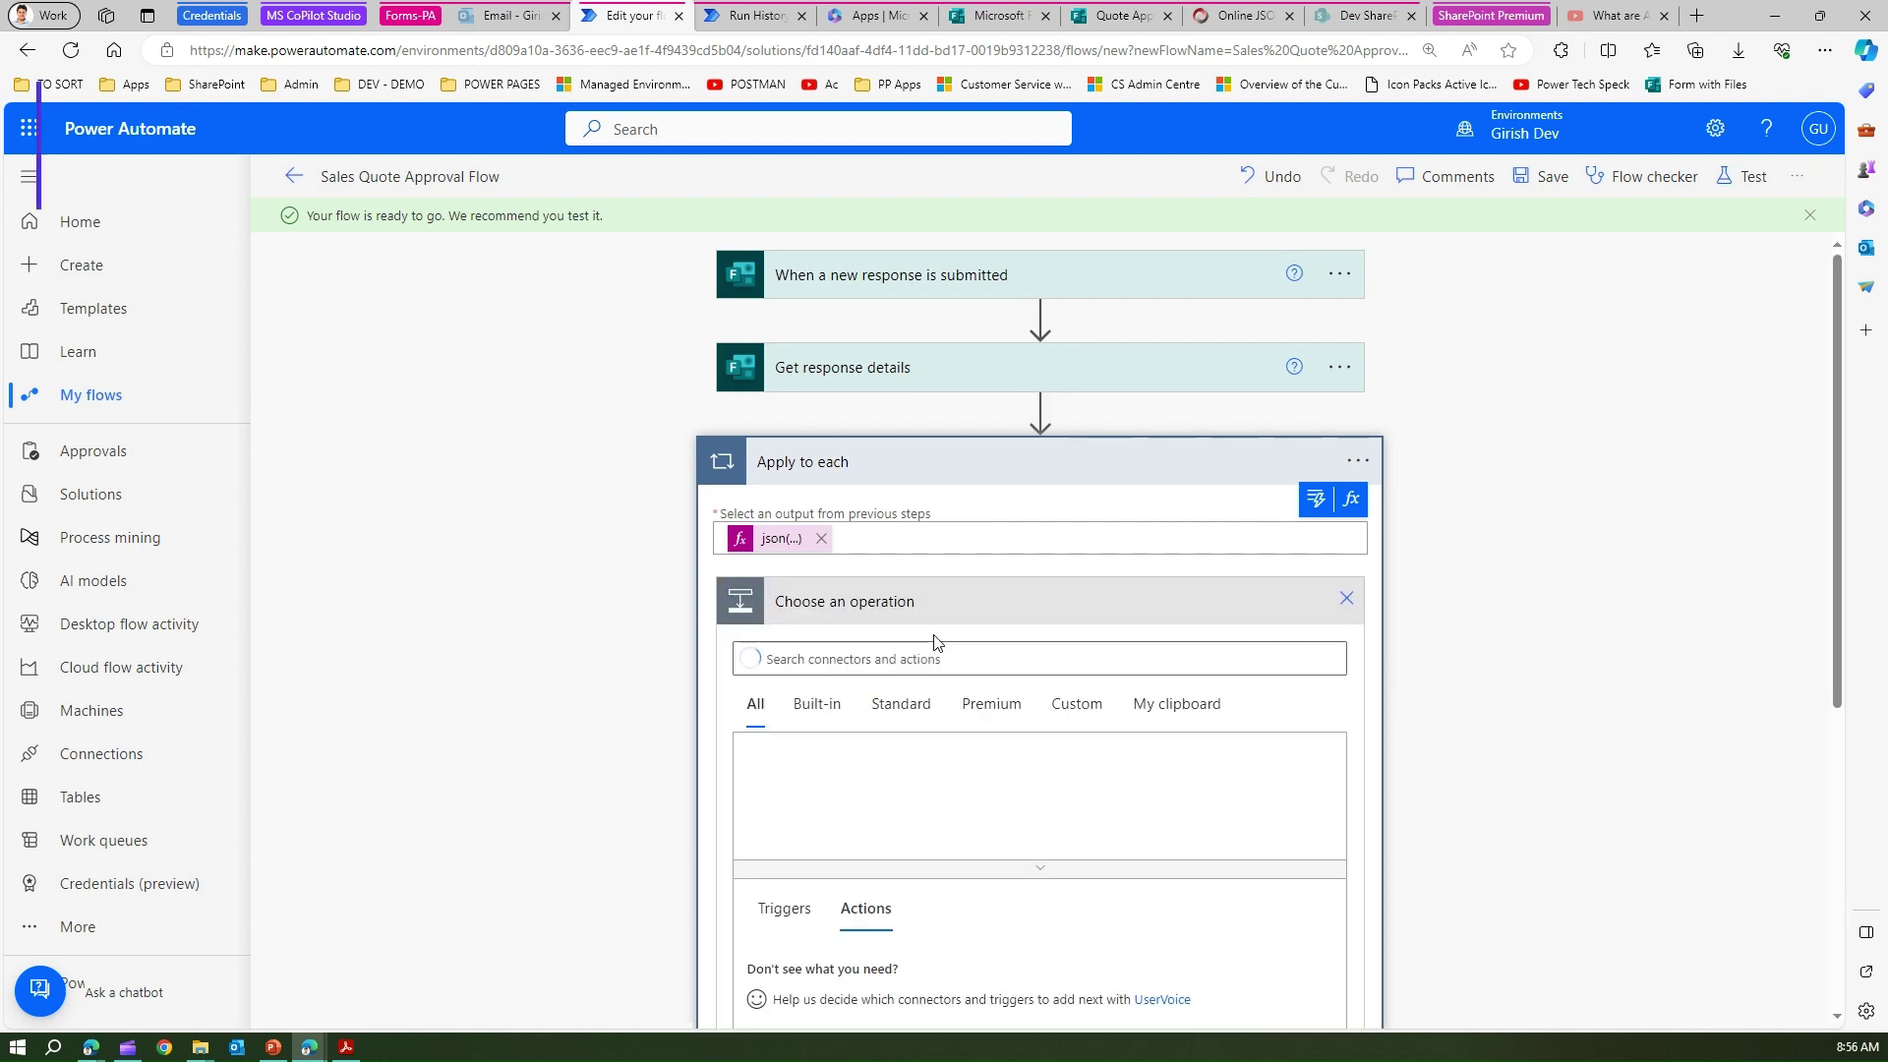
{"action": "type", "text": "o"}
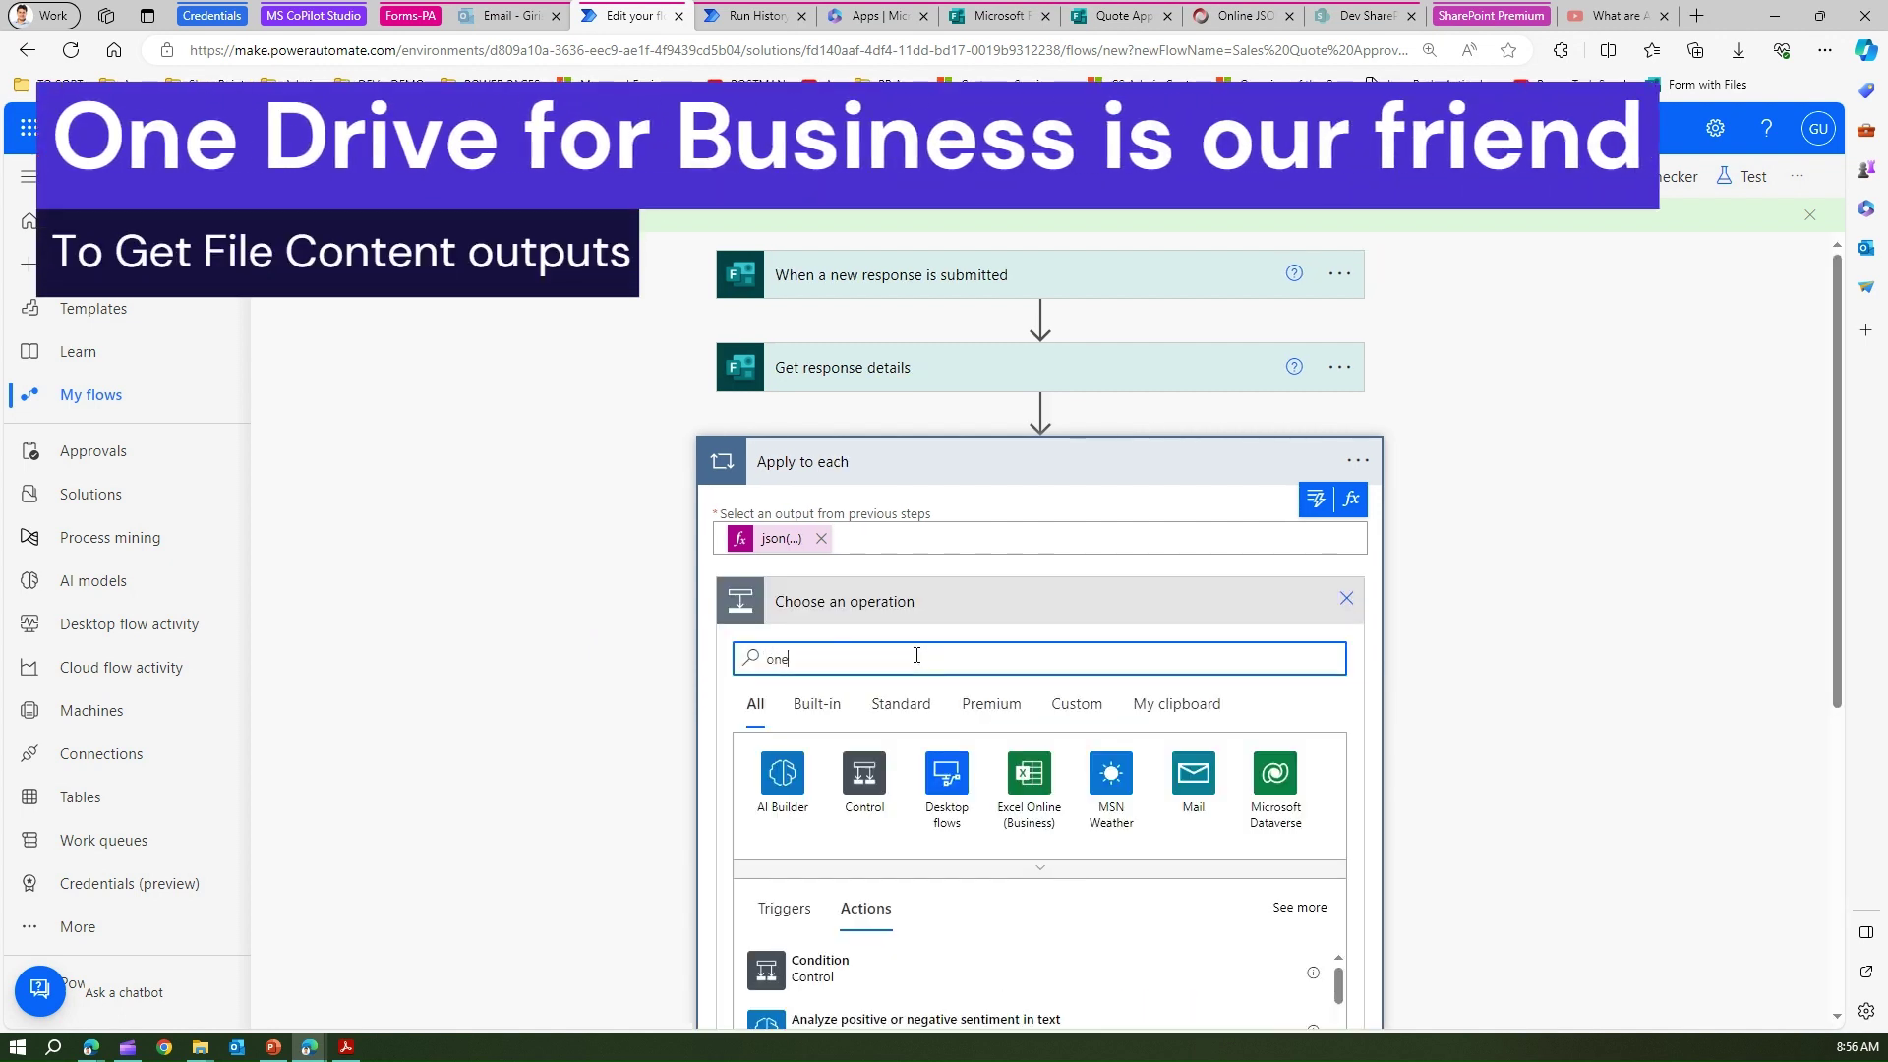
{"action": "type", "text": "ne"}
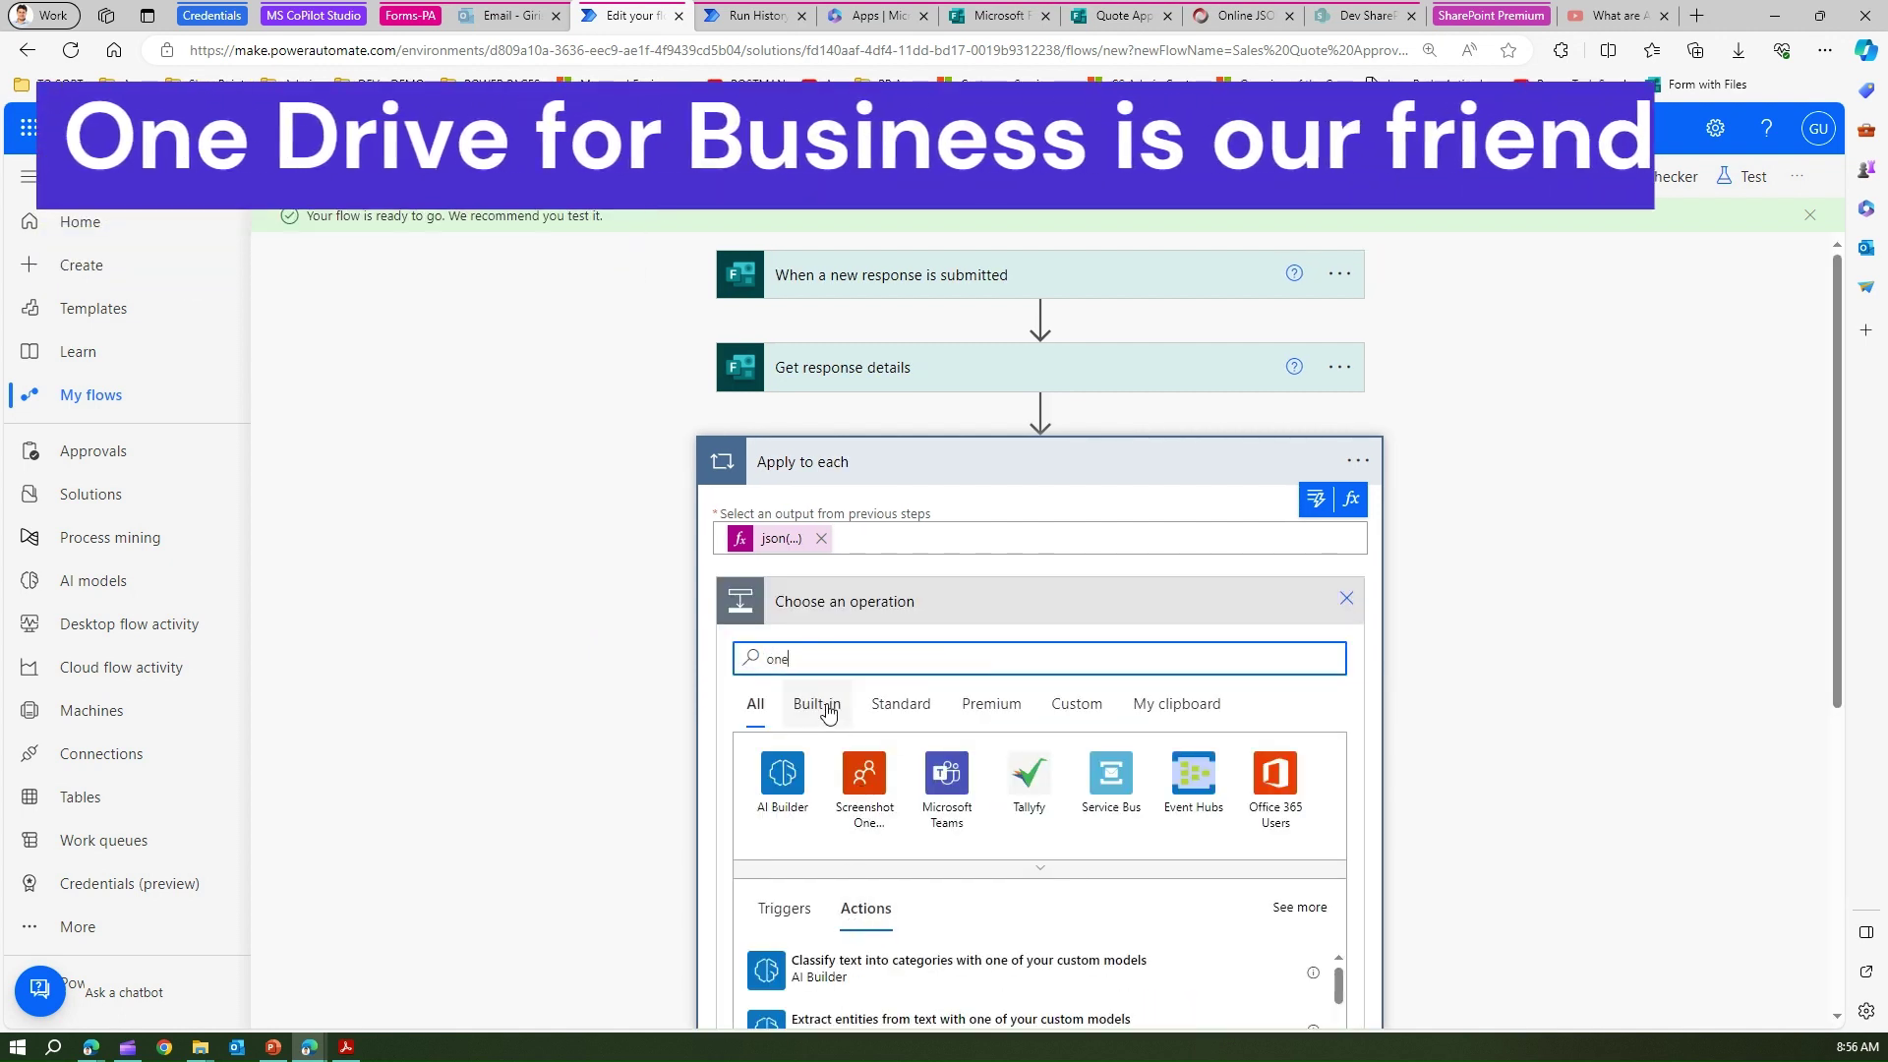
{"action": "type", "text": "drive"}
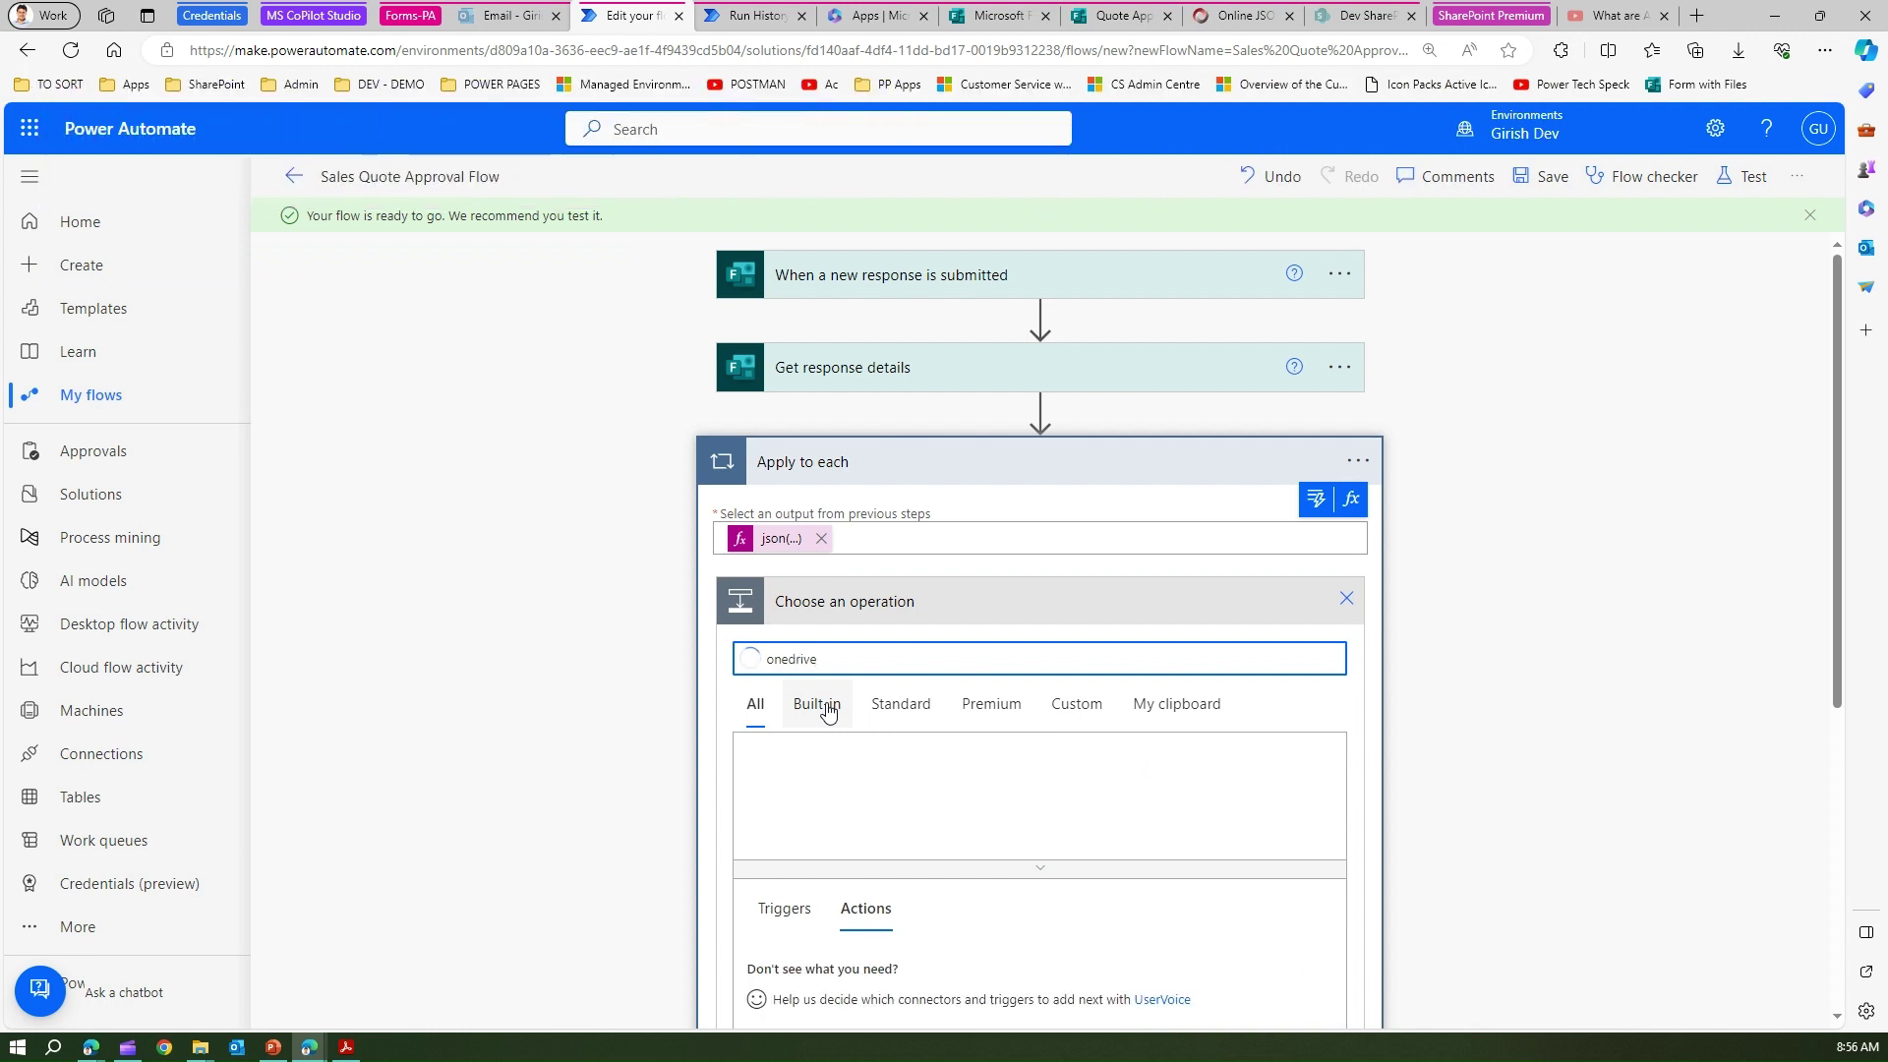
{"action": "left_click", "coordinate": [784, 783]}
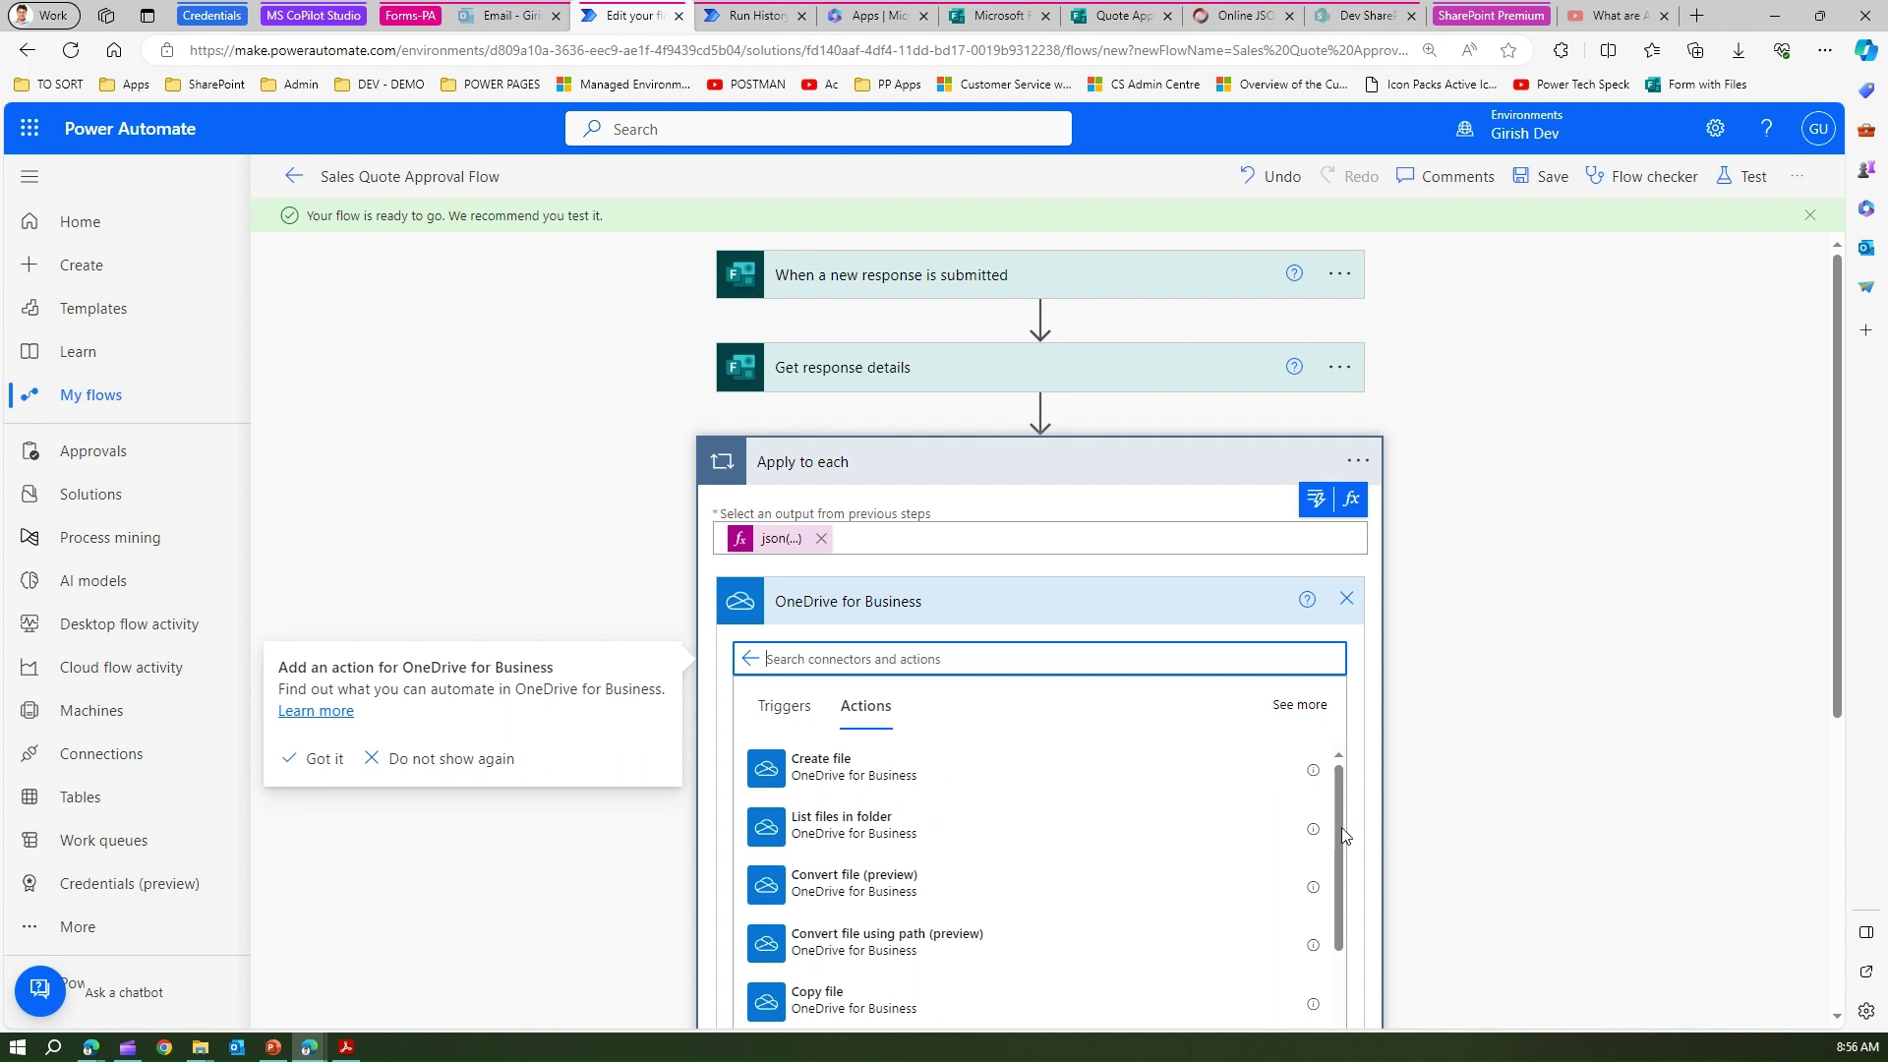
{"action": "left_click_drag", "start_coordinate": [1341, 831], "coordinate": [1369, 971]}
{"action": "scroll", "coordinate": [842, 901], "scroll_direction": "down", "scroll_amount": 3}
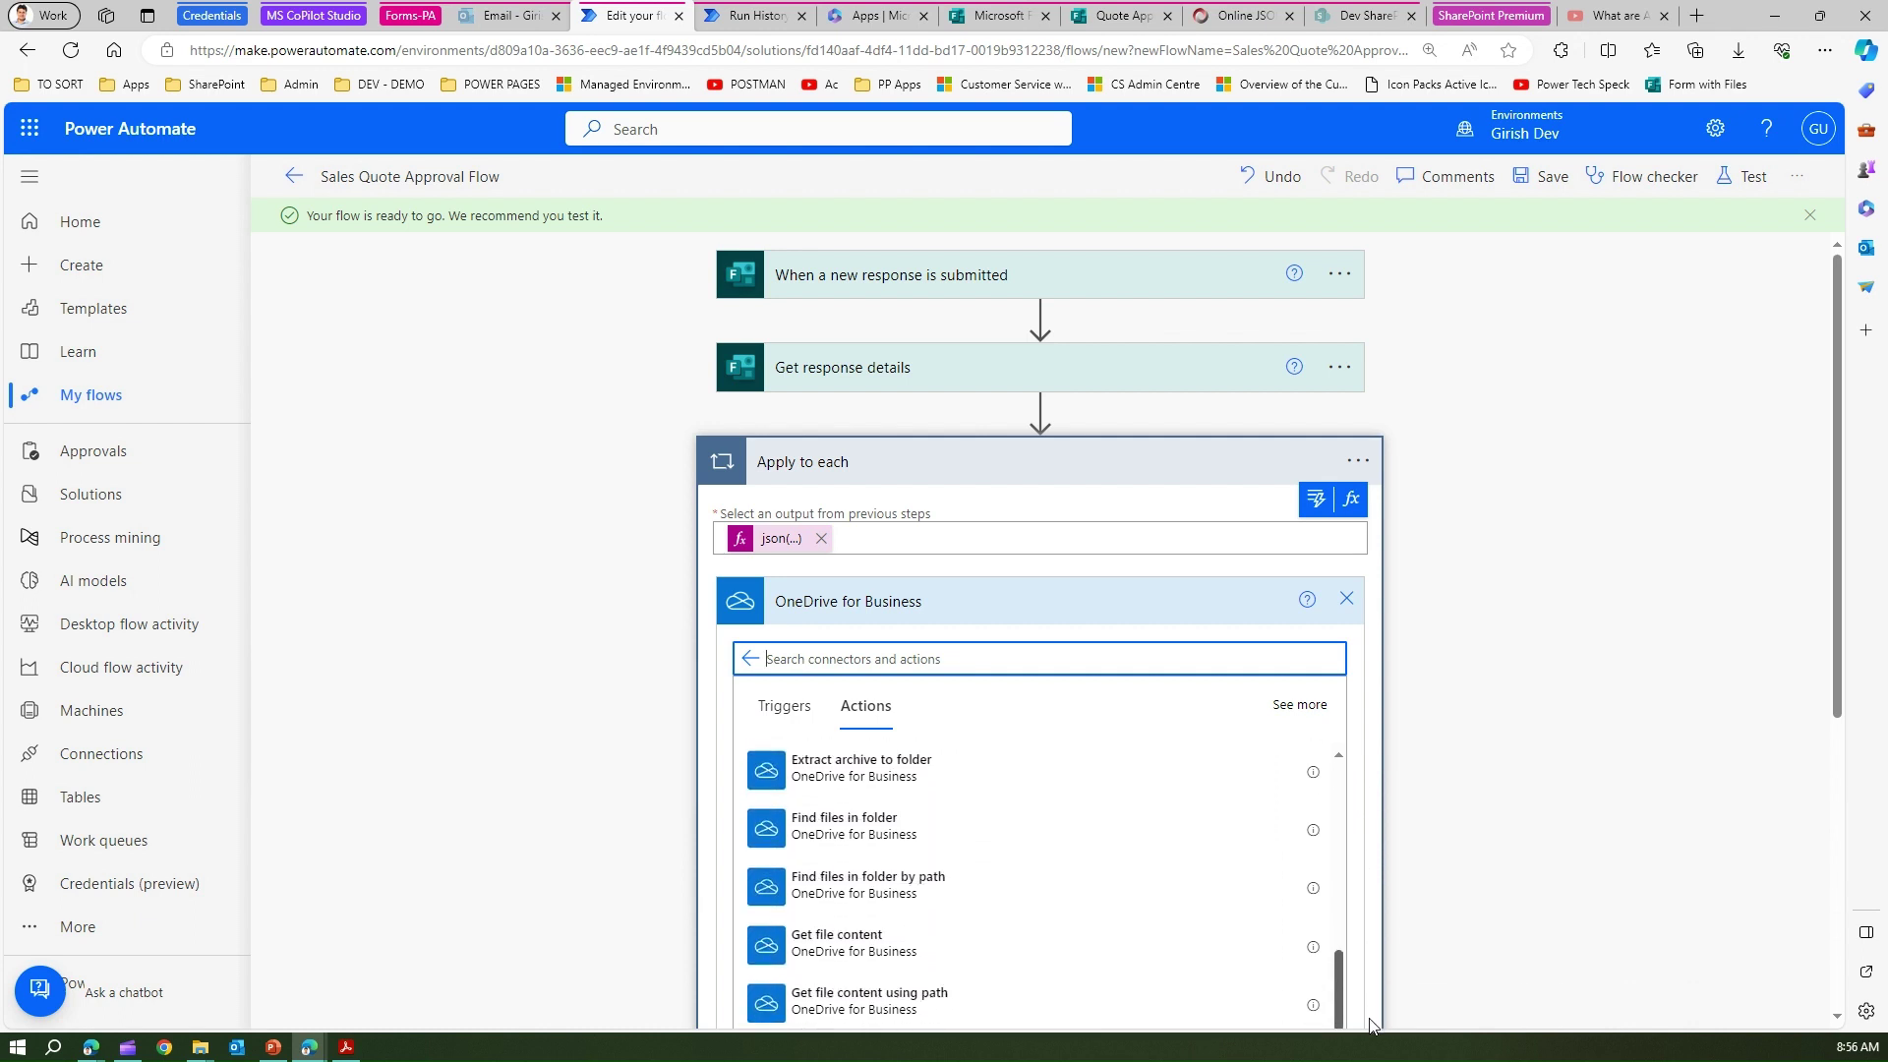
{"action": "left_click", "coordinate": [843, 890]}
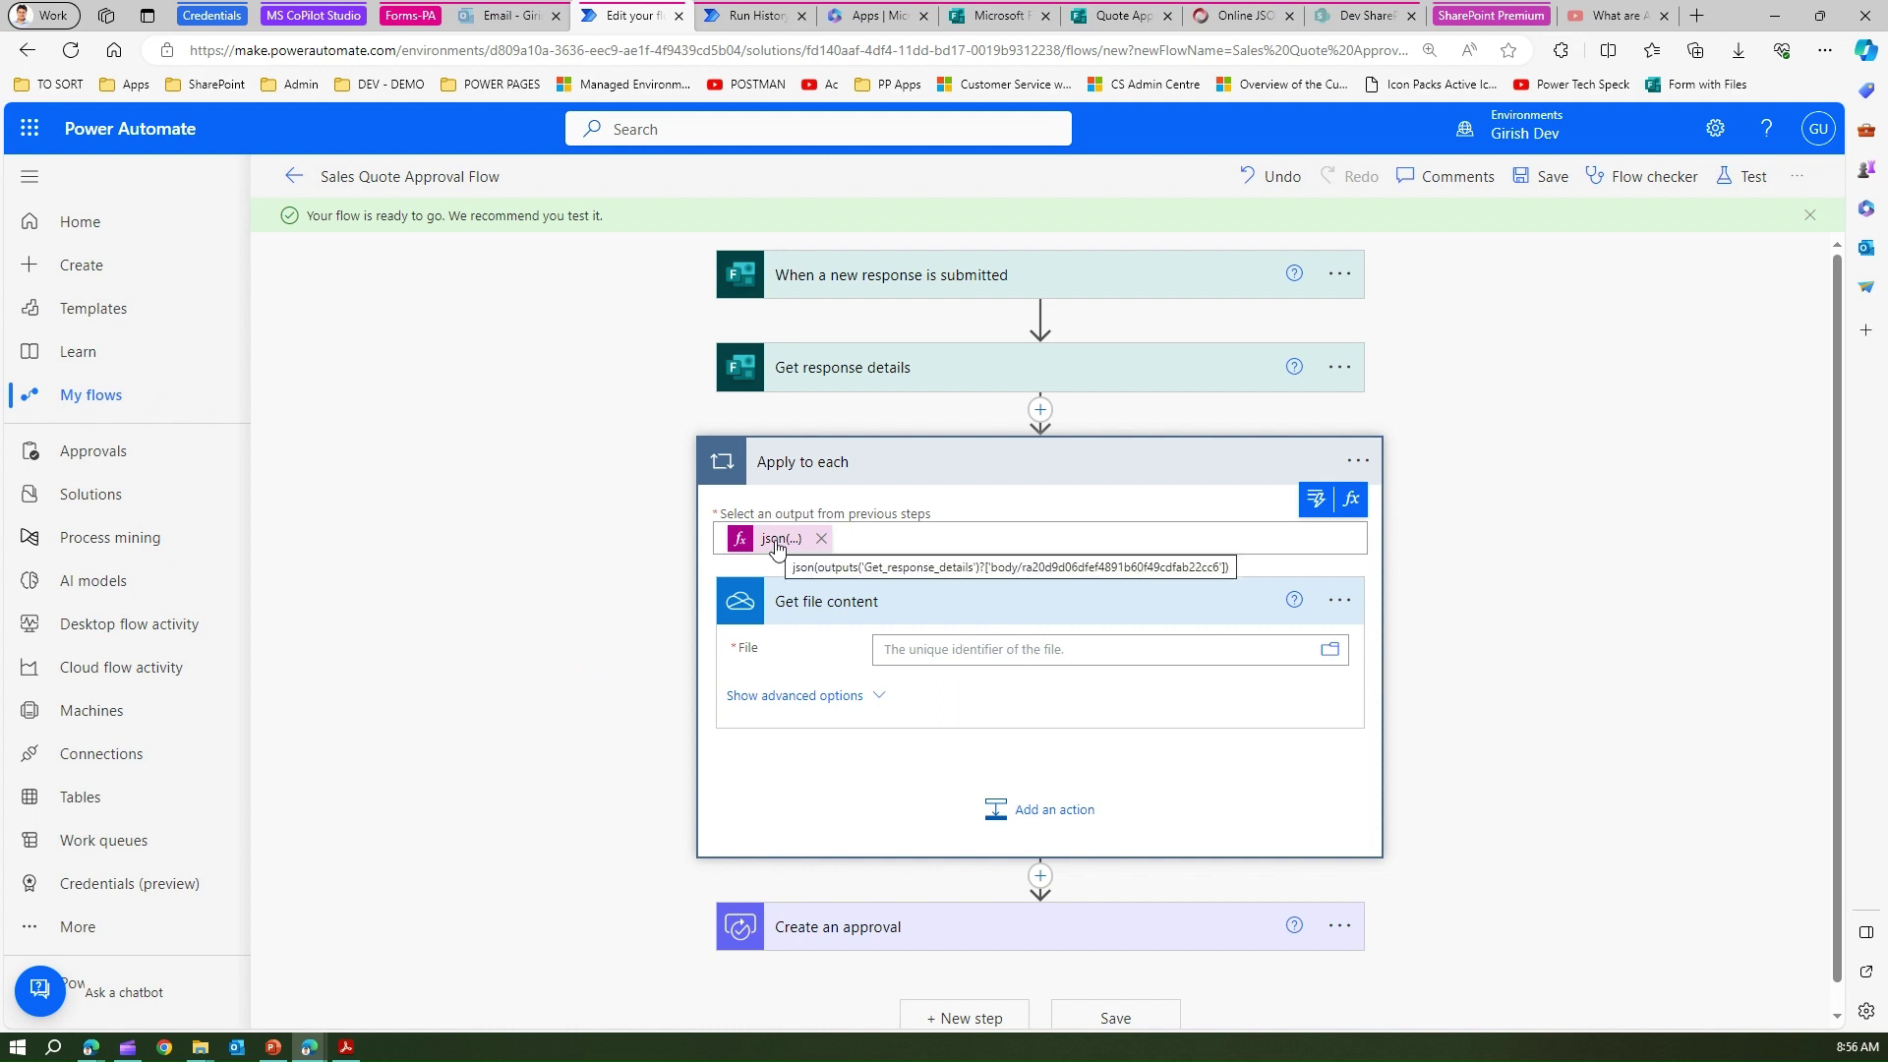
{"action": "left_click", "coordinate": [1226, 18]}
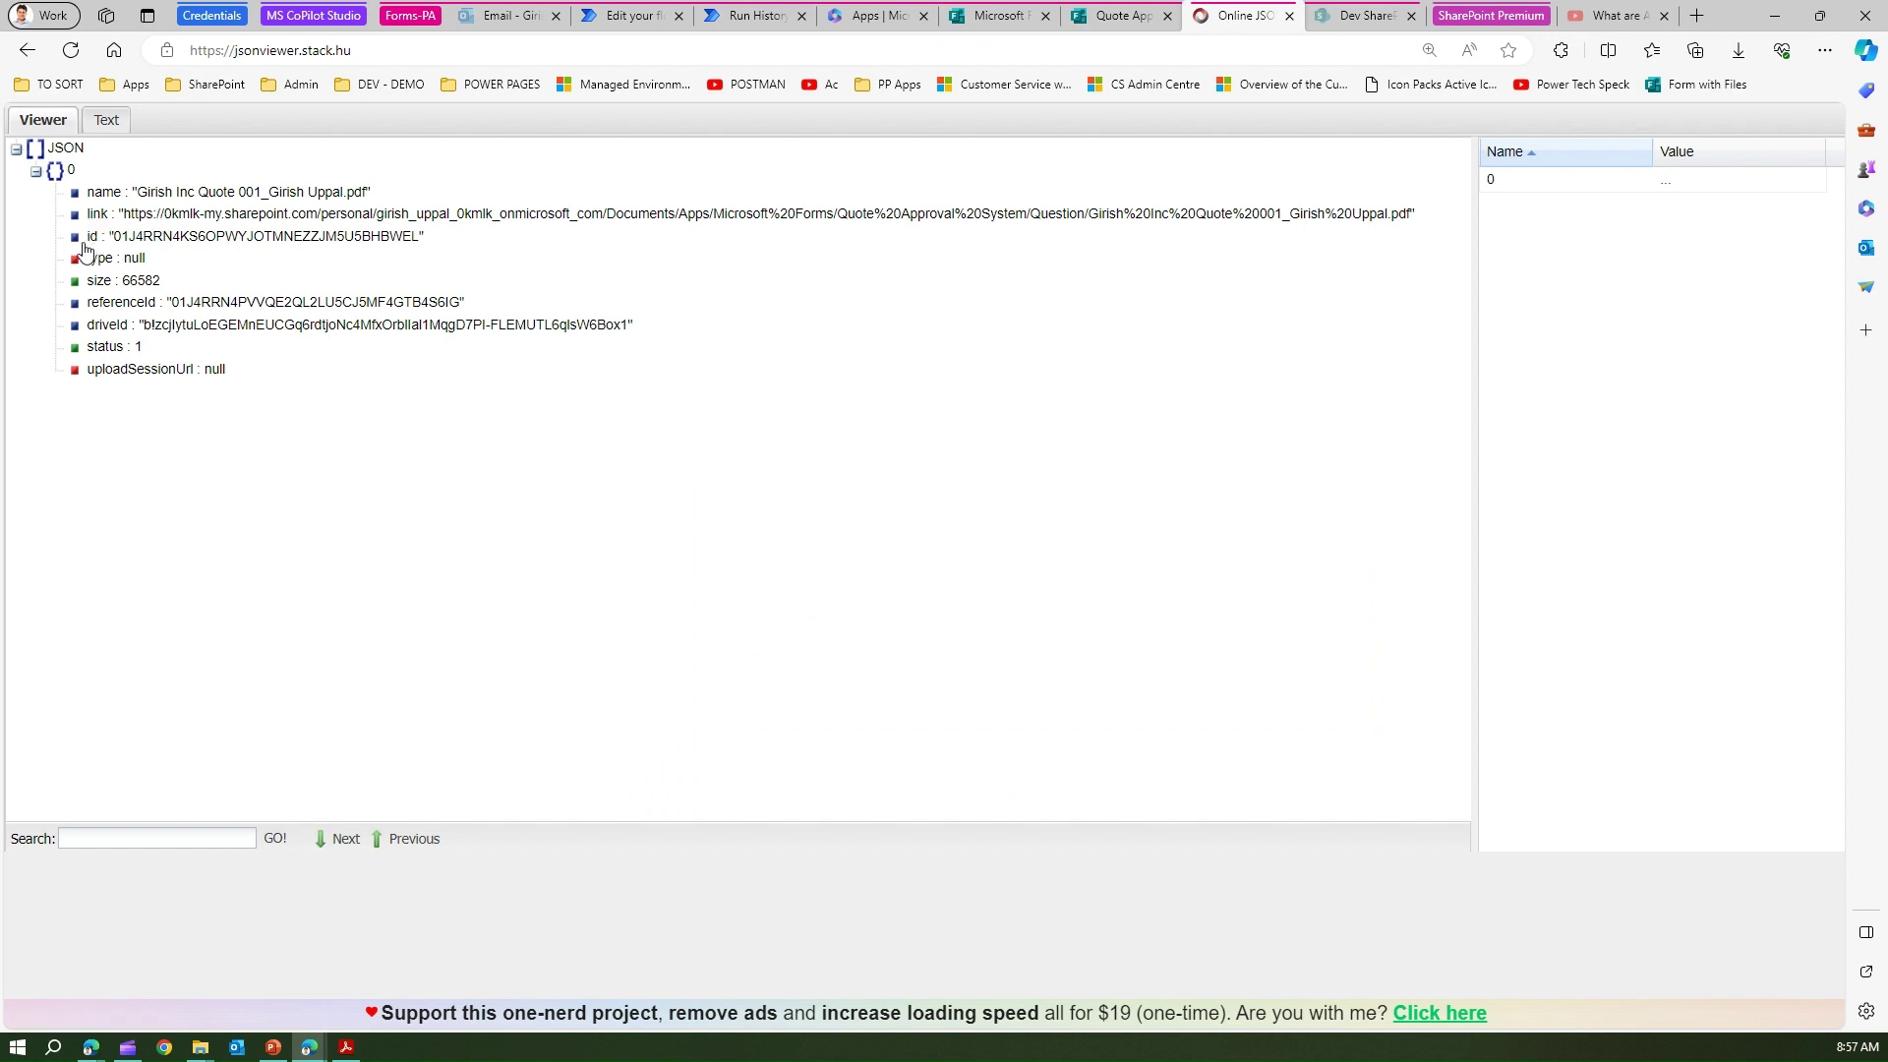
- Set Get file content's File field to the expression item()?['id']
{"action": "left_click", "coordinate": [629, 16]}
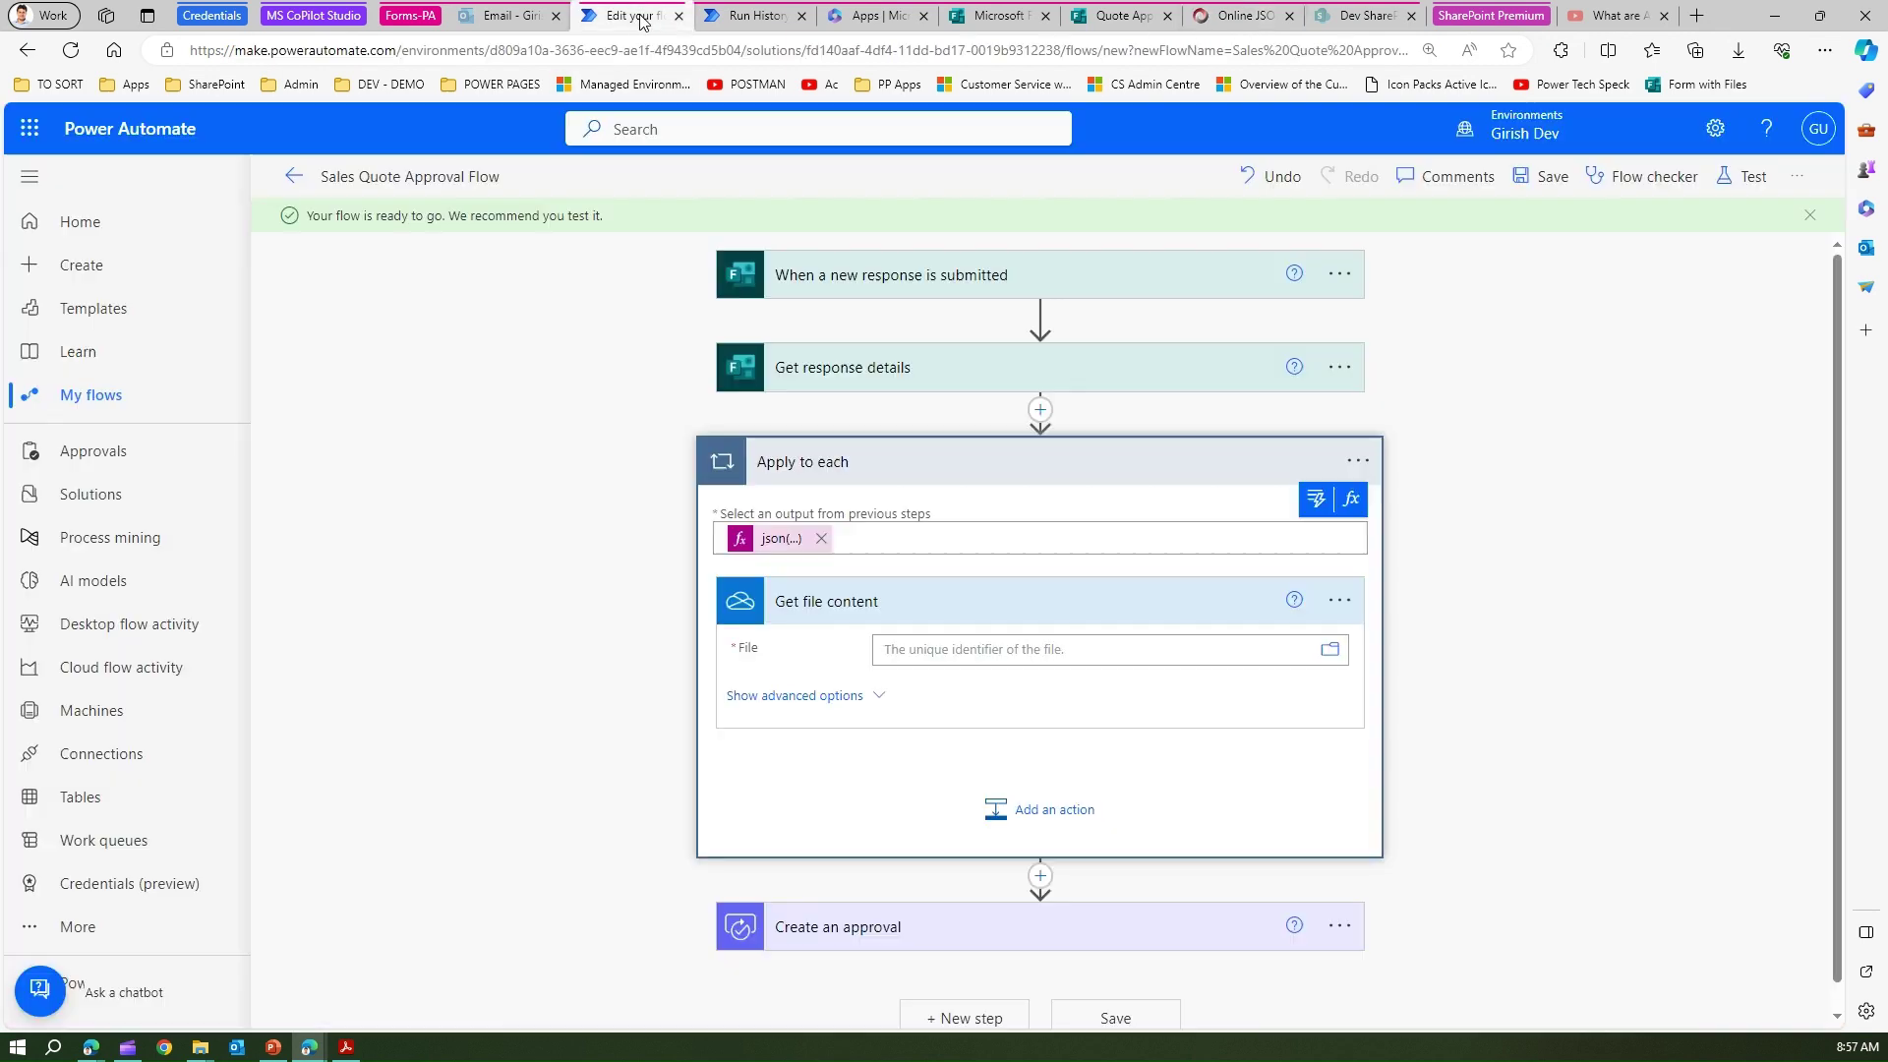
{"action": "left_click", "coordinate": [960, 653]}
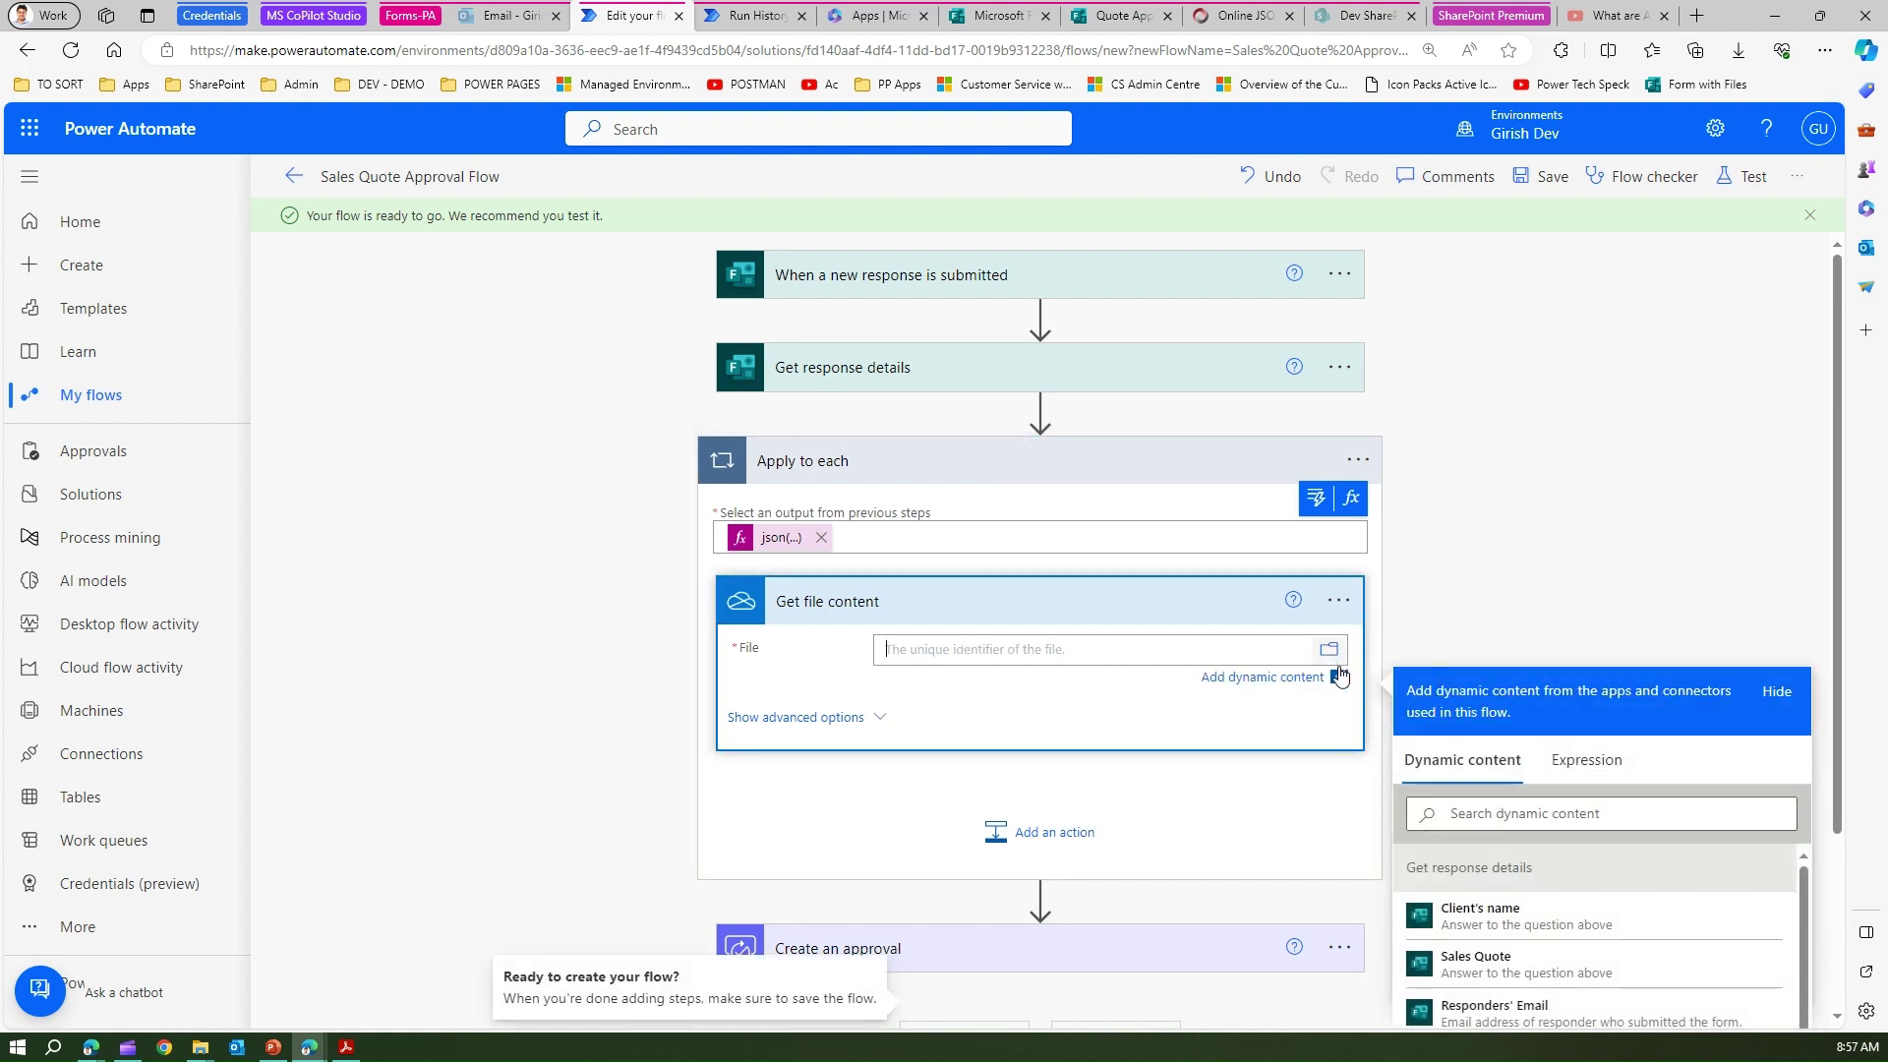
{"action": "left_click", "coordinate": [1601, 775]}
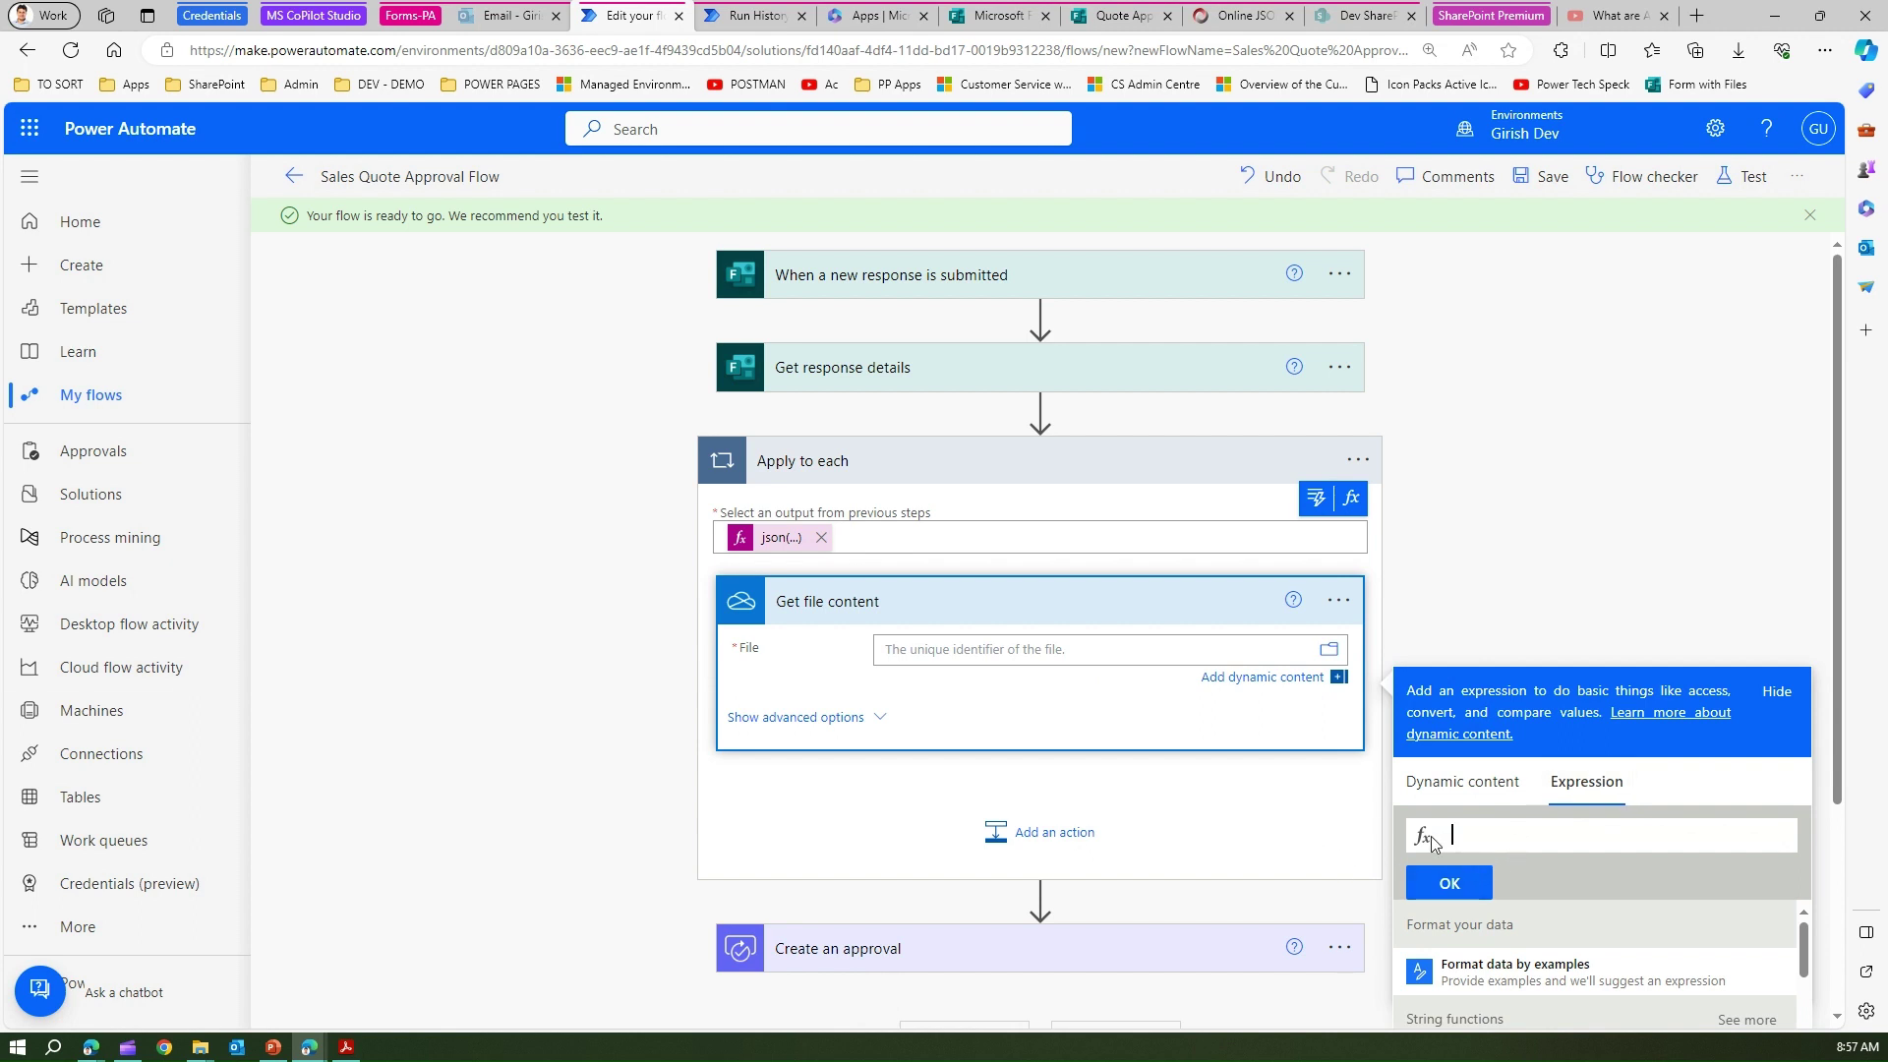
{"action": "type", "text": "item()?['id"}
{"action": "left_click", "coordinate": [1461, 888]}
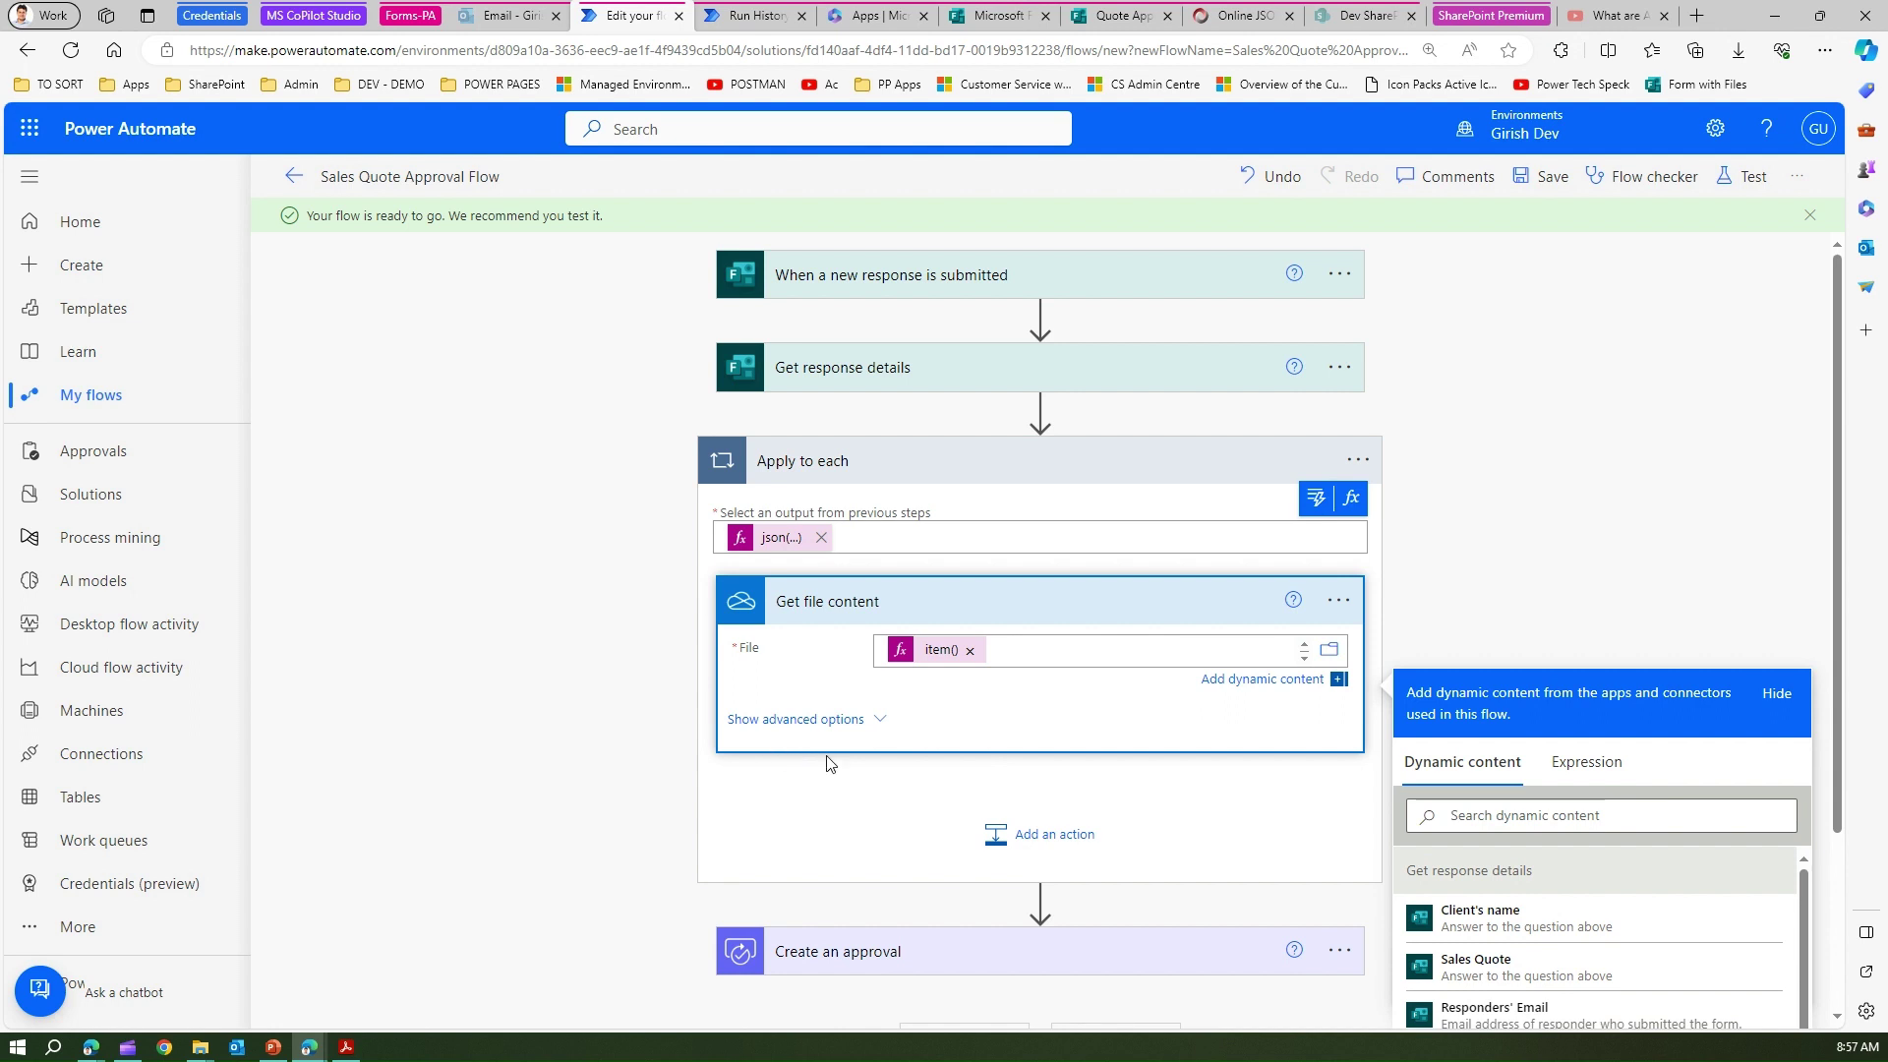
{"action": "left_click", "coordinate": [1612, 578]}
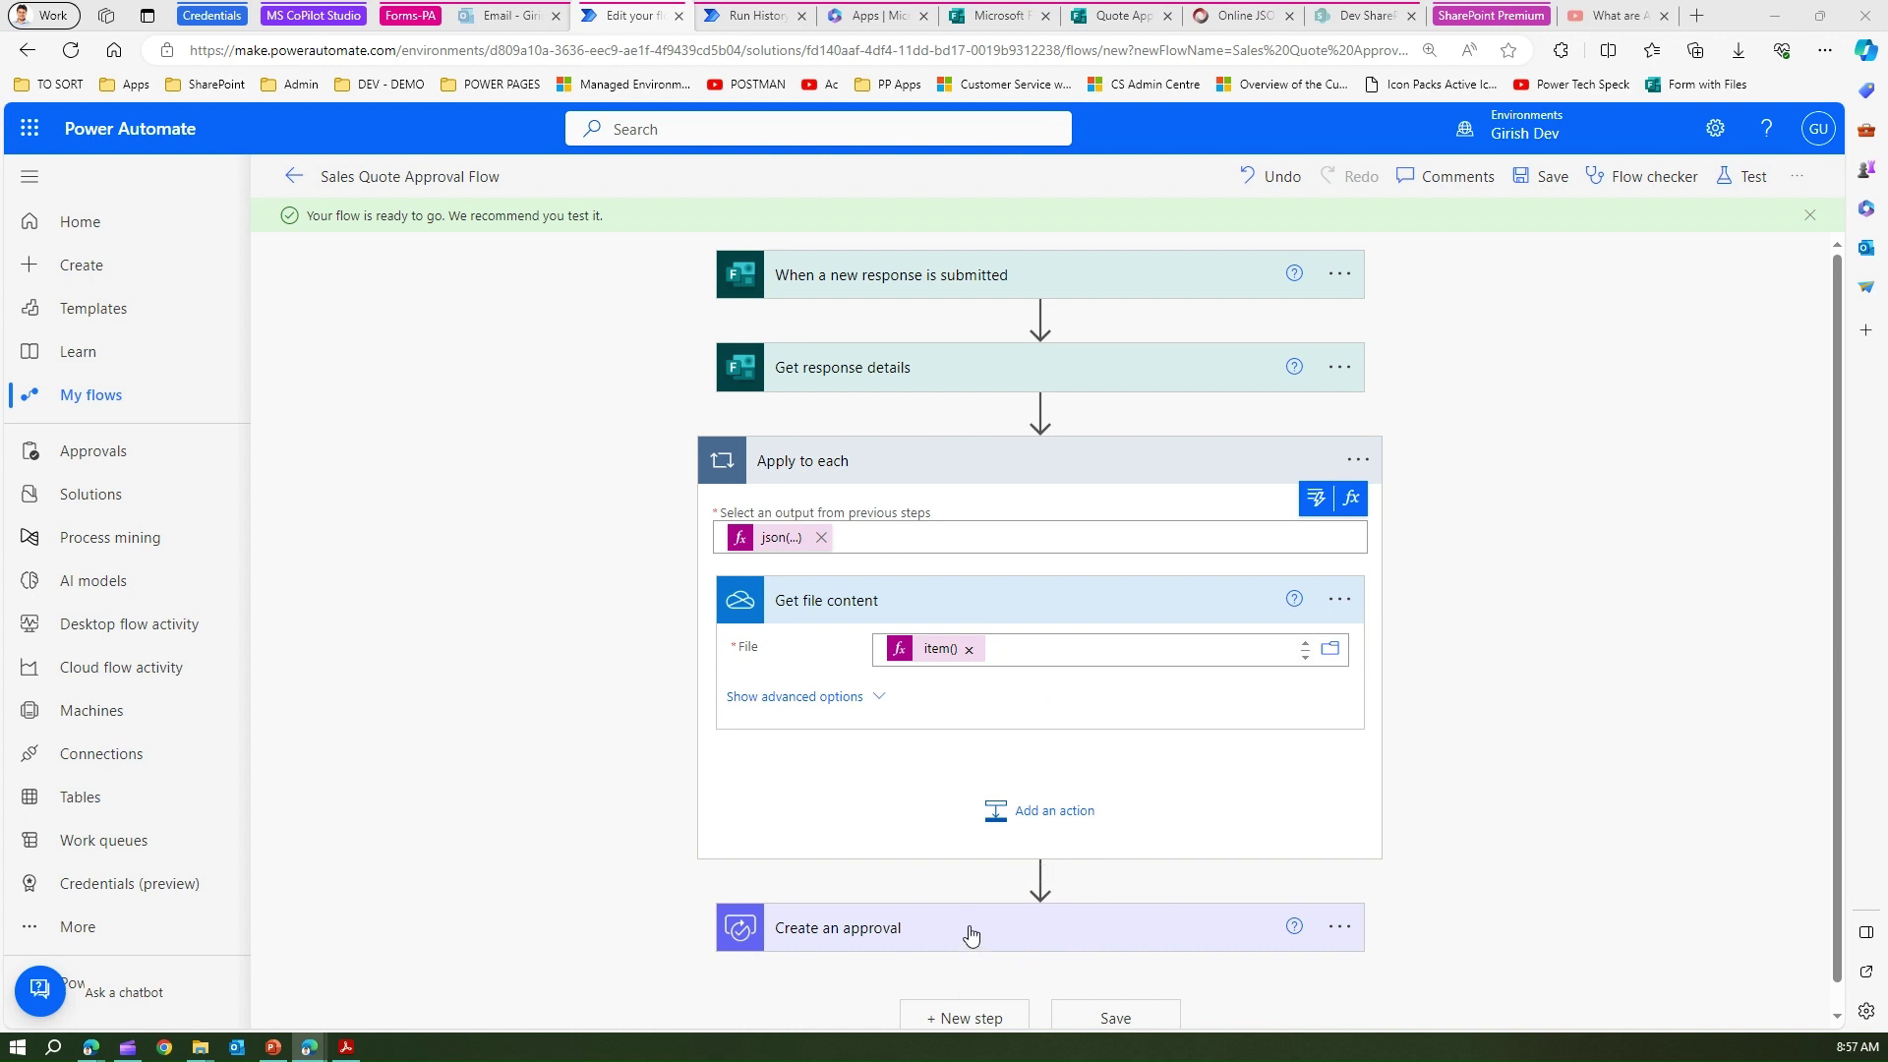
- Move Create an approval into the Apply to each loop and drop the title's trailing dash
{"action": "left_click_drag", "start_coordinate": [971, 934], "coordinate": [1030, 773]}
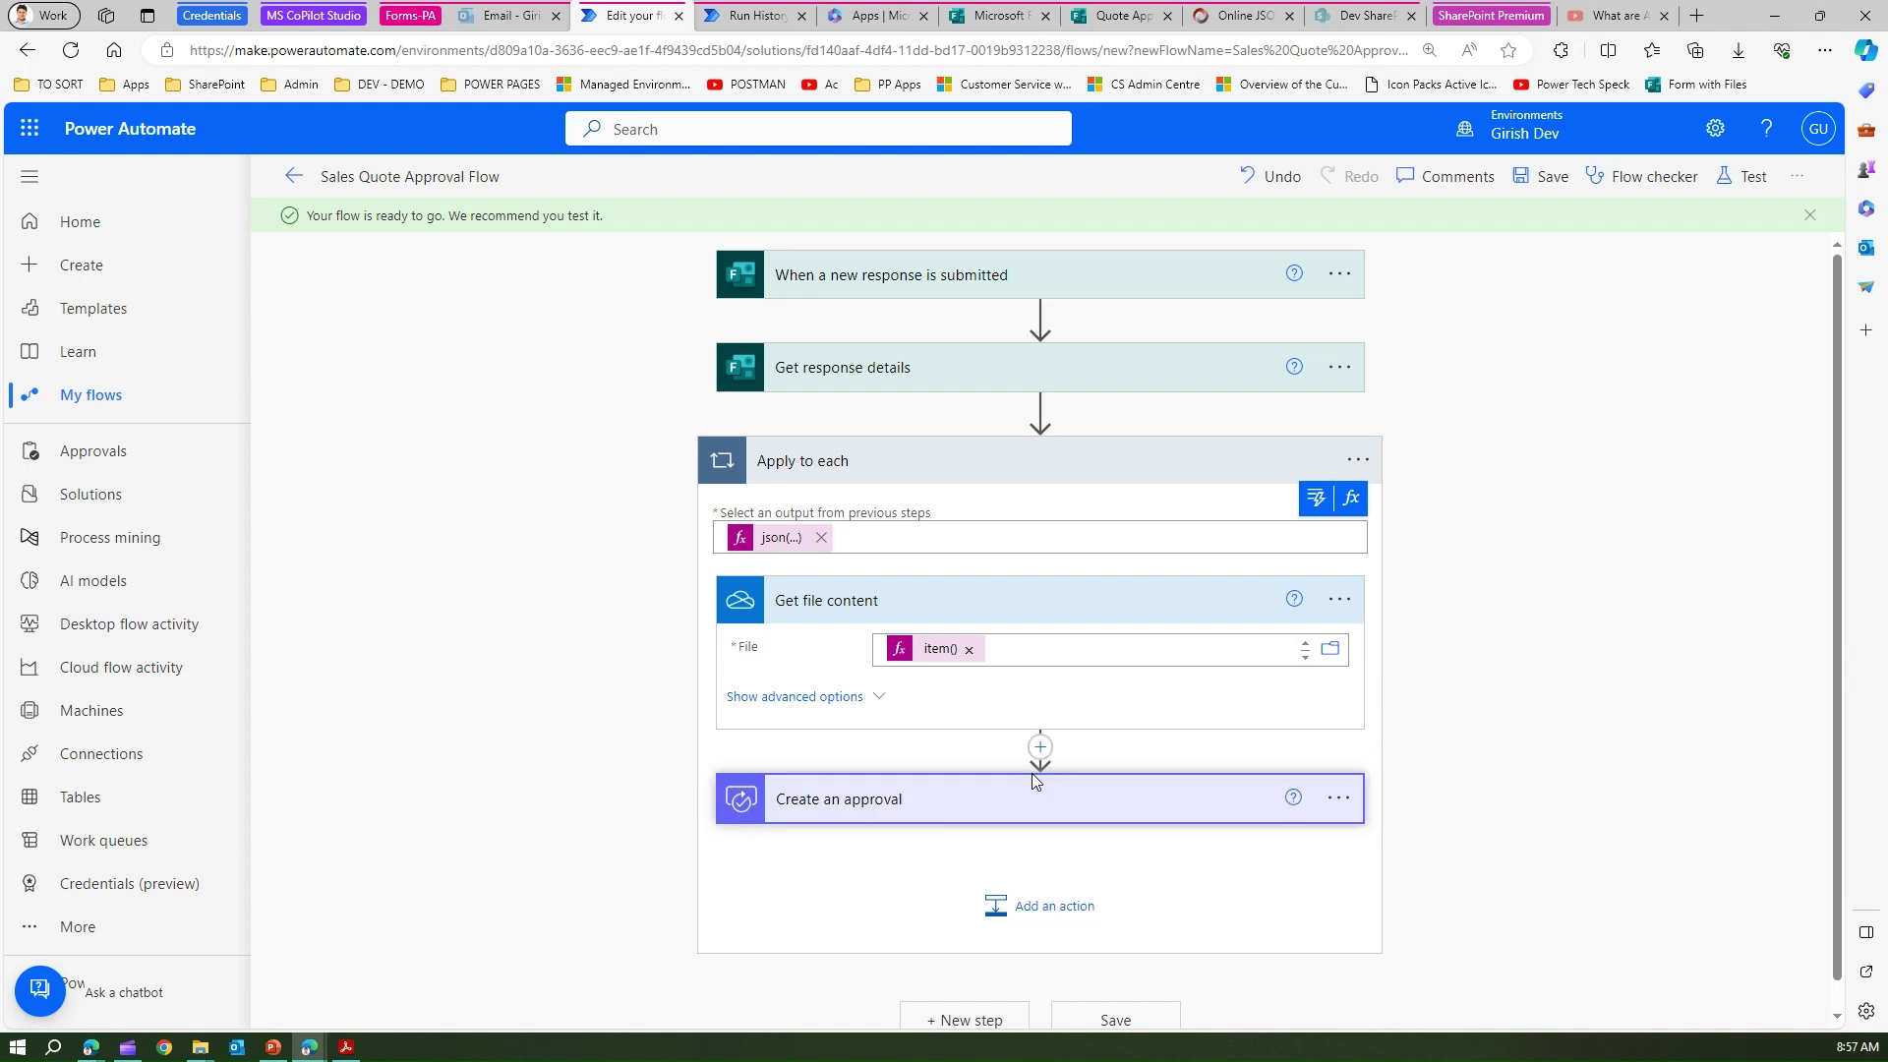
{"action": "left_click", "coordinate": [984, 812]}
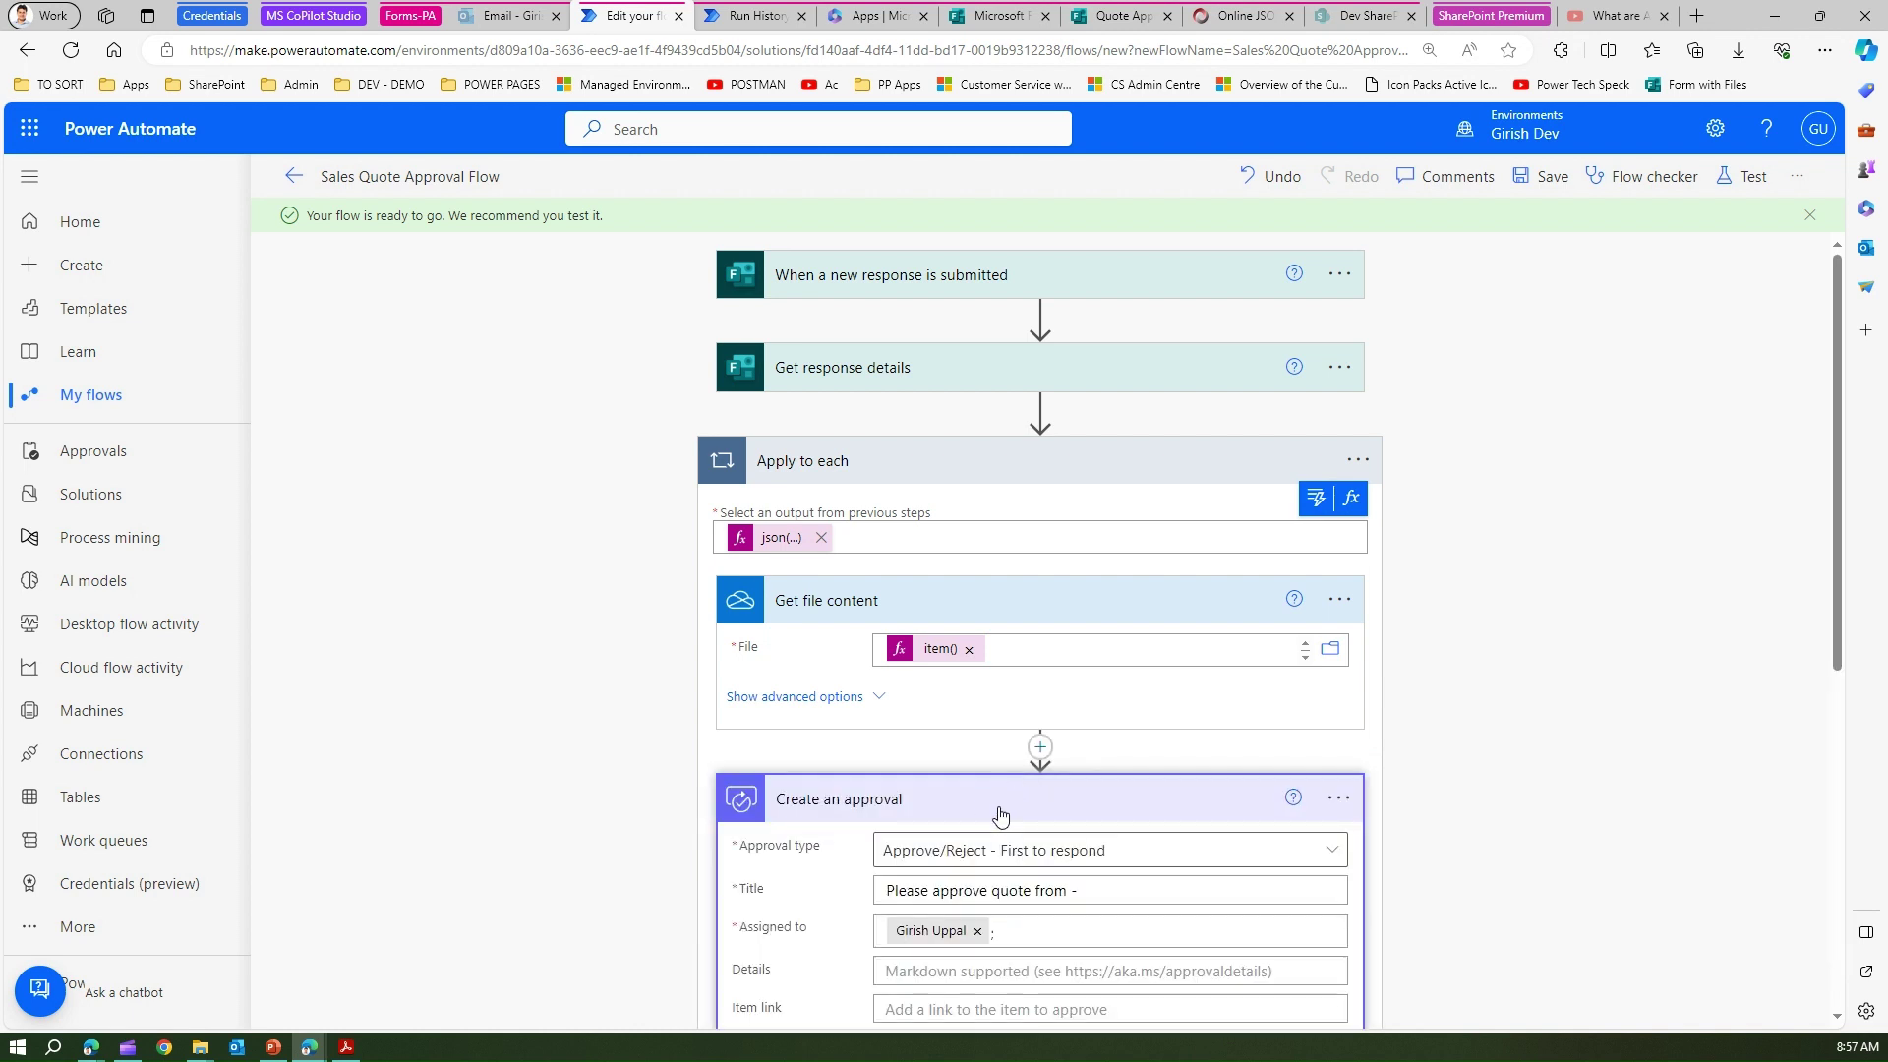
{"action": "left_click", "coordinate": [1101, 891]}
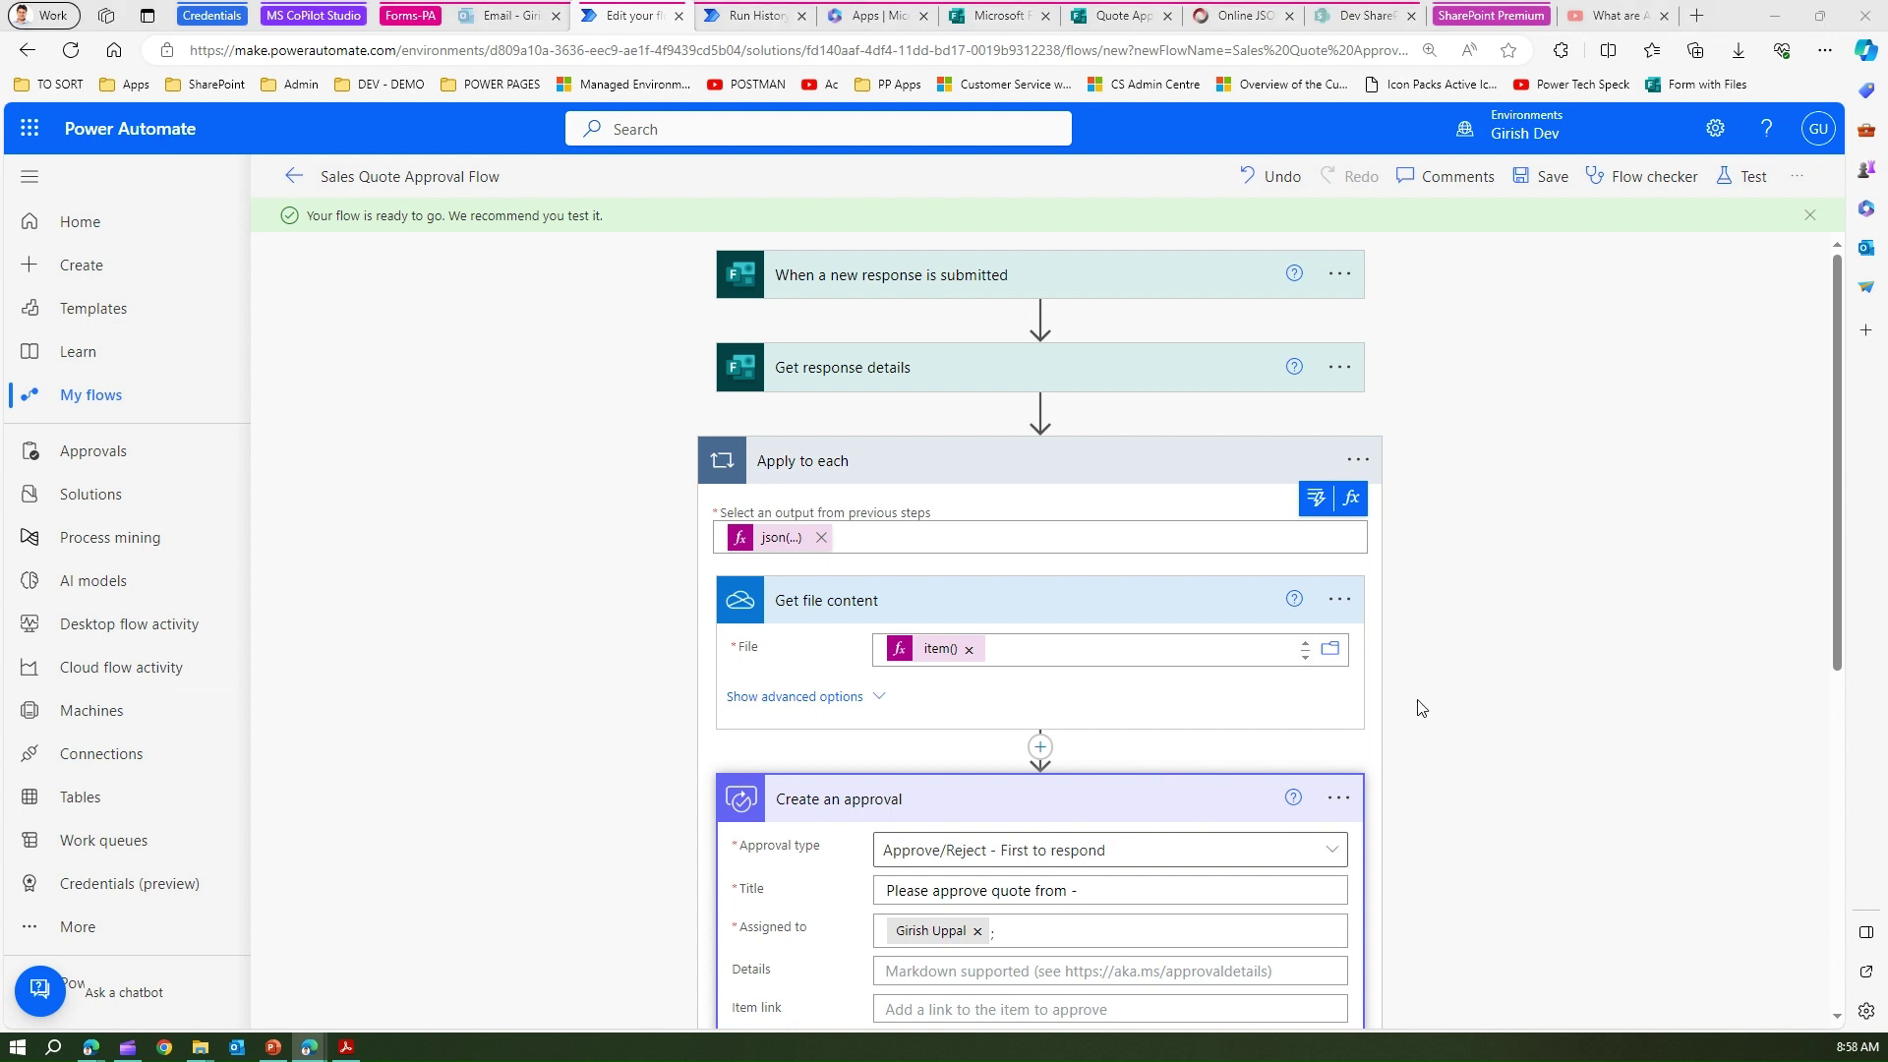
{"action": "scroll", "coordinate": [1190, 803], "scroll_direction": "down", "scroll_amount": 4}
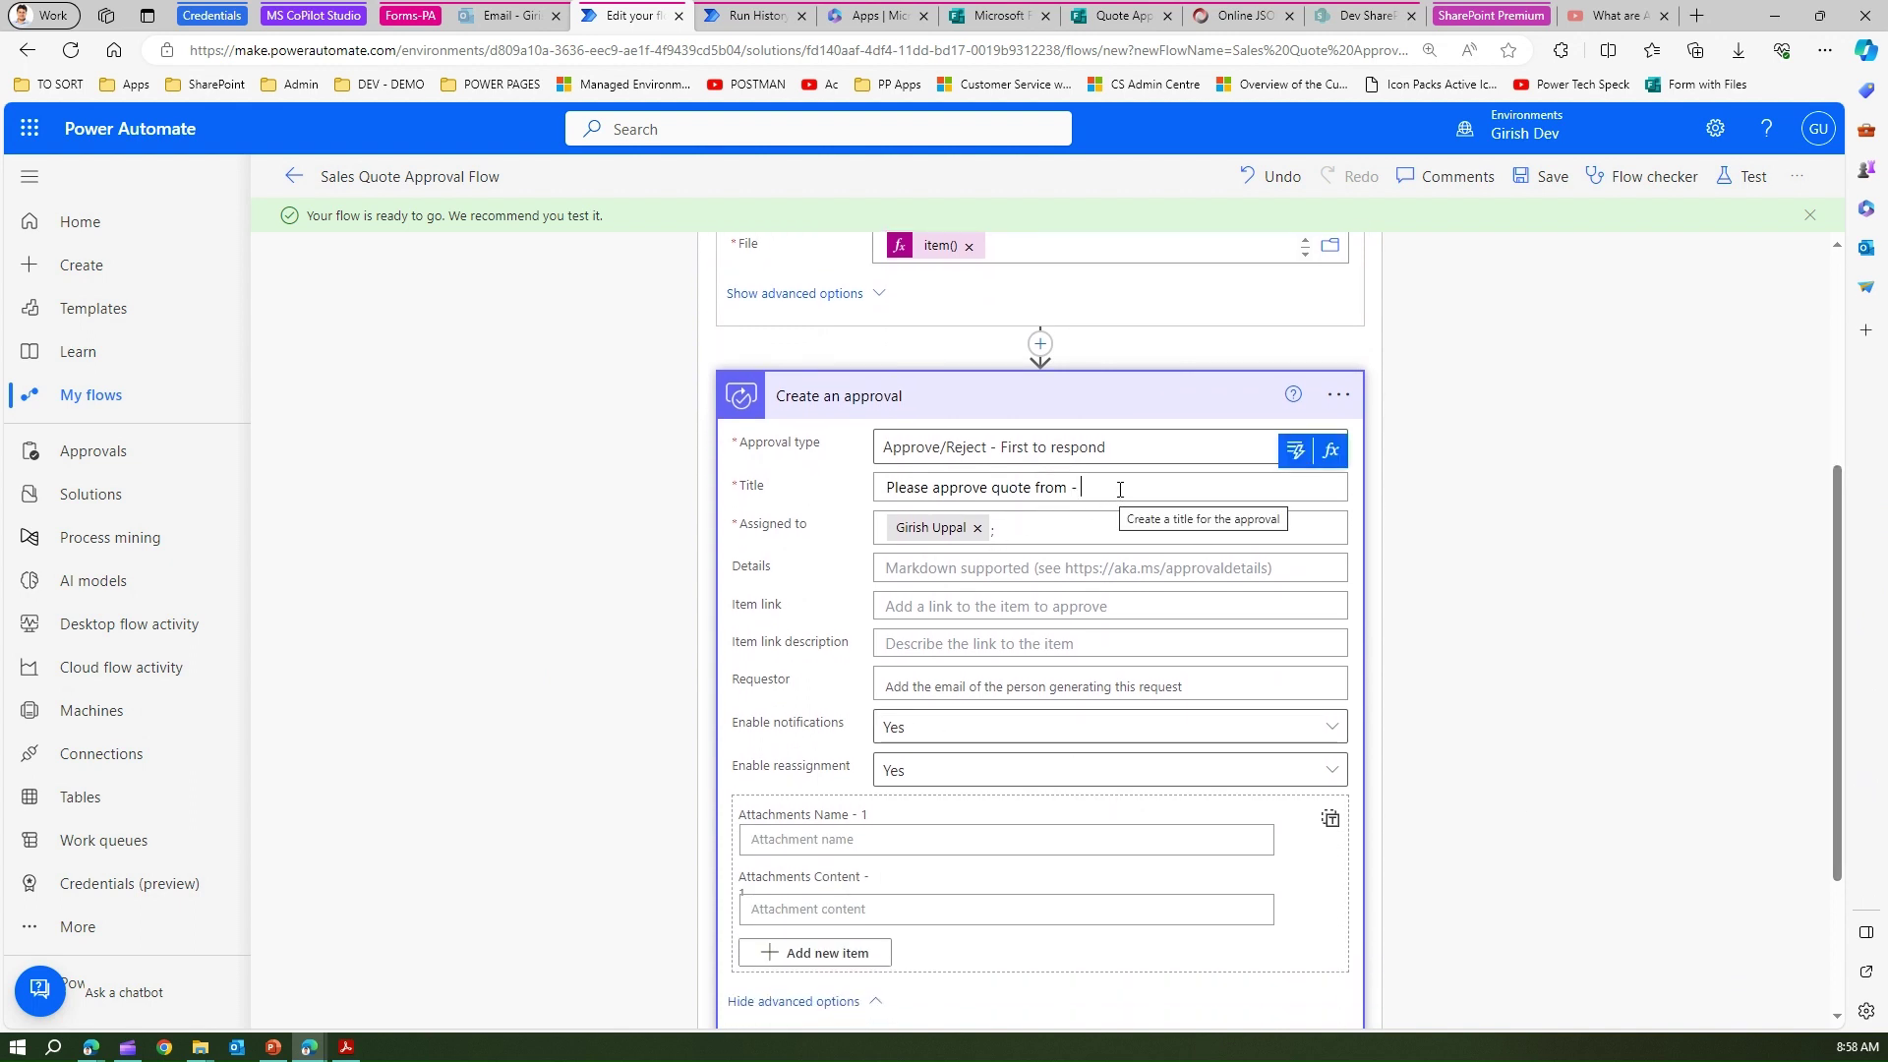
{"action": "key", "text": "BackSpace"}
{"action": "key", "text": "BackSpace"}
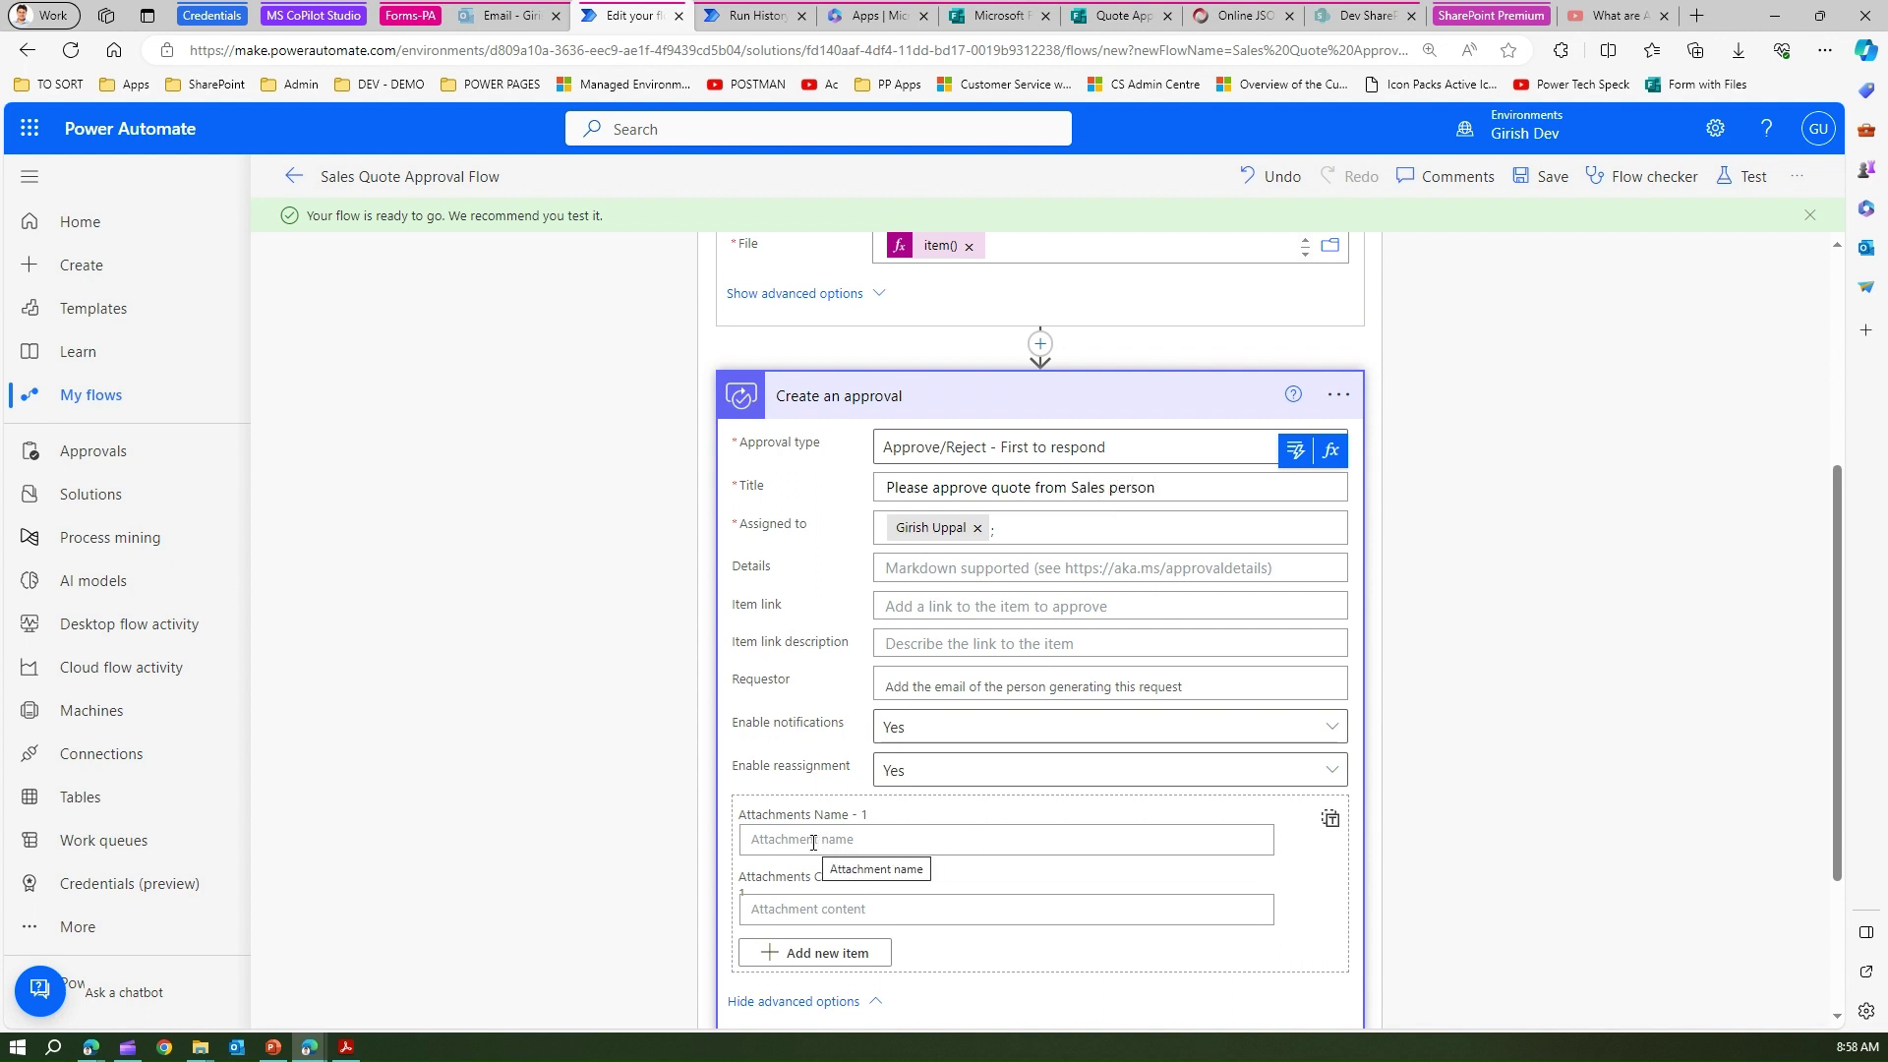
- Use the File content output as the attachment content, checking the JSON for the name property
{"action": "left_click", "coordinate": [795, 910]}
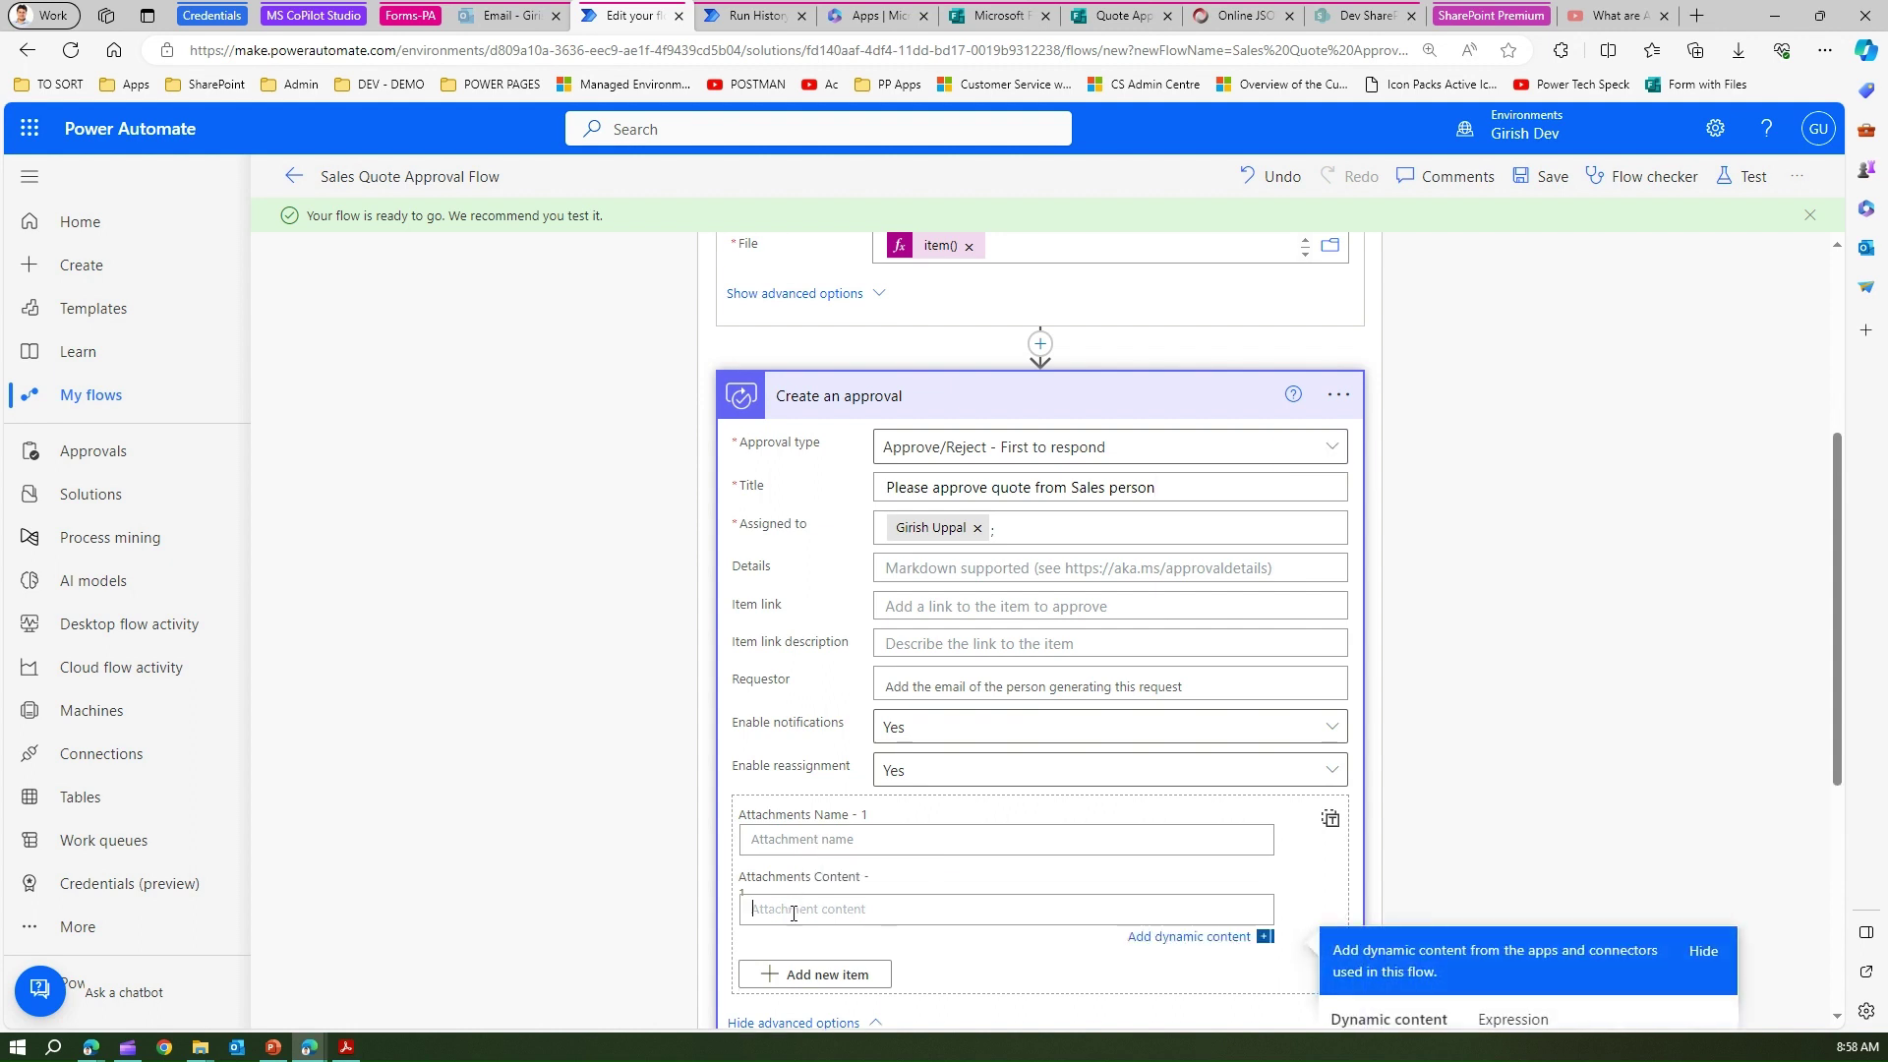
{"action": "left_click_drag", "start_coordinate": [1839, 743], "coordinate": [1835, 901]}
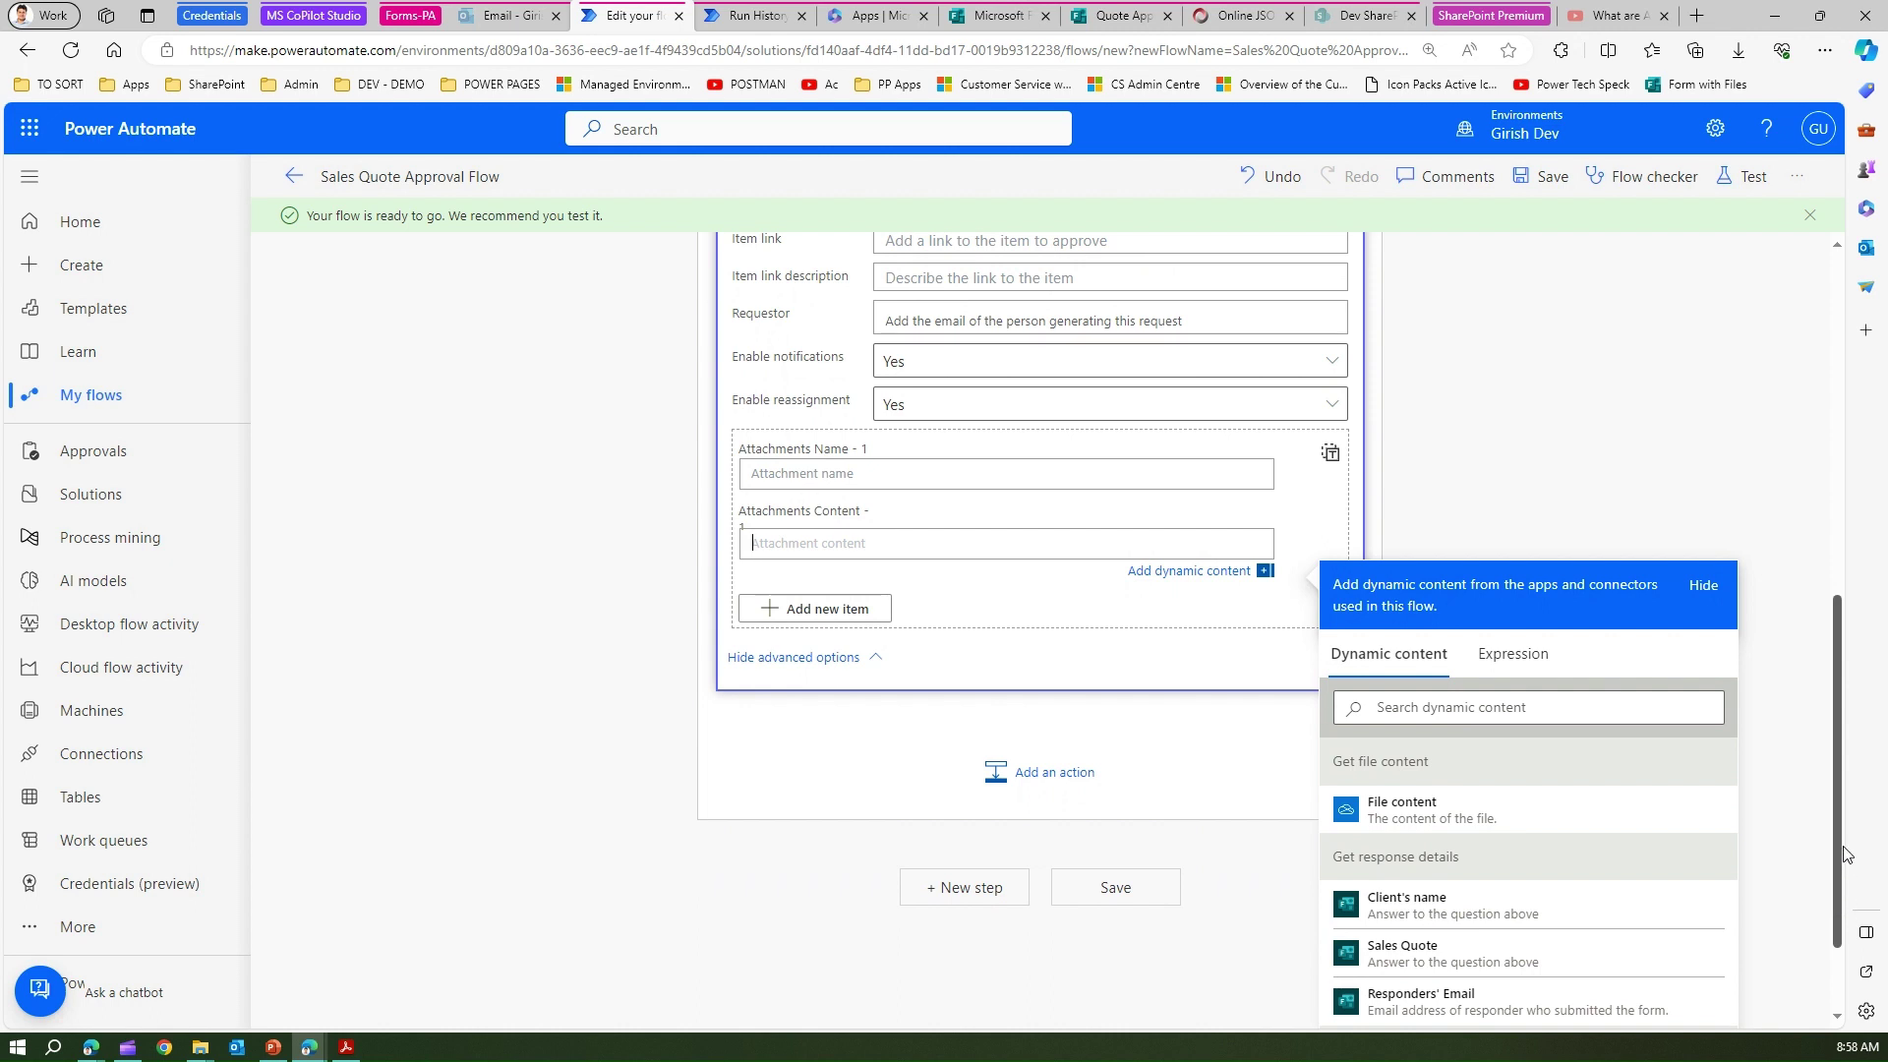
{"action": "left_click", "coordinate": [1439, 812]}
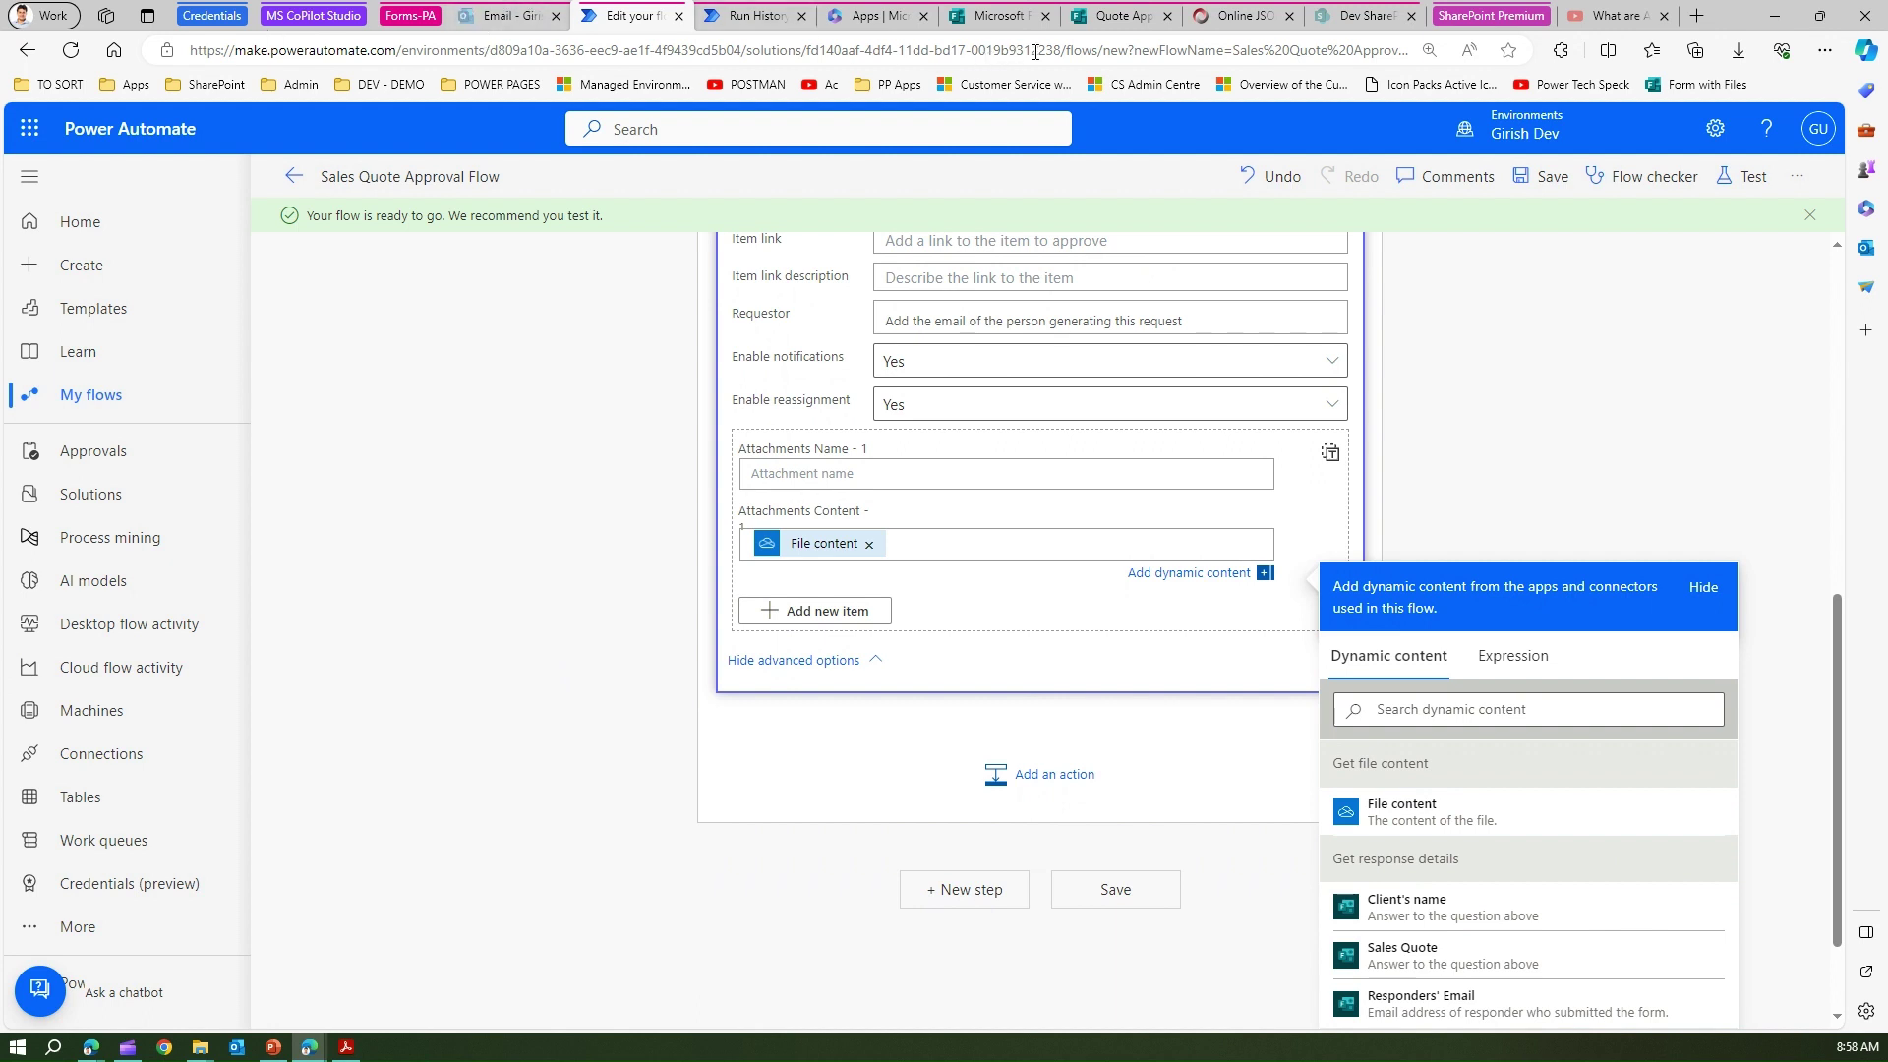
{"action": "left_click", "coordinate": [1247, 18]}
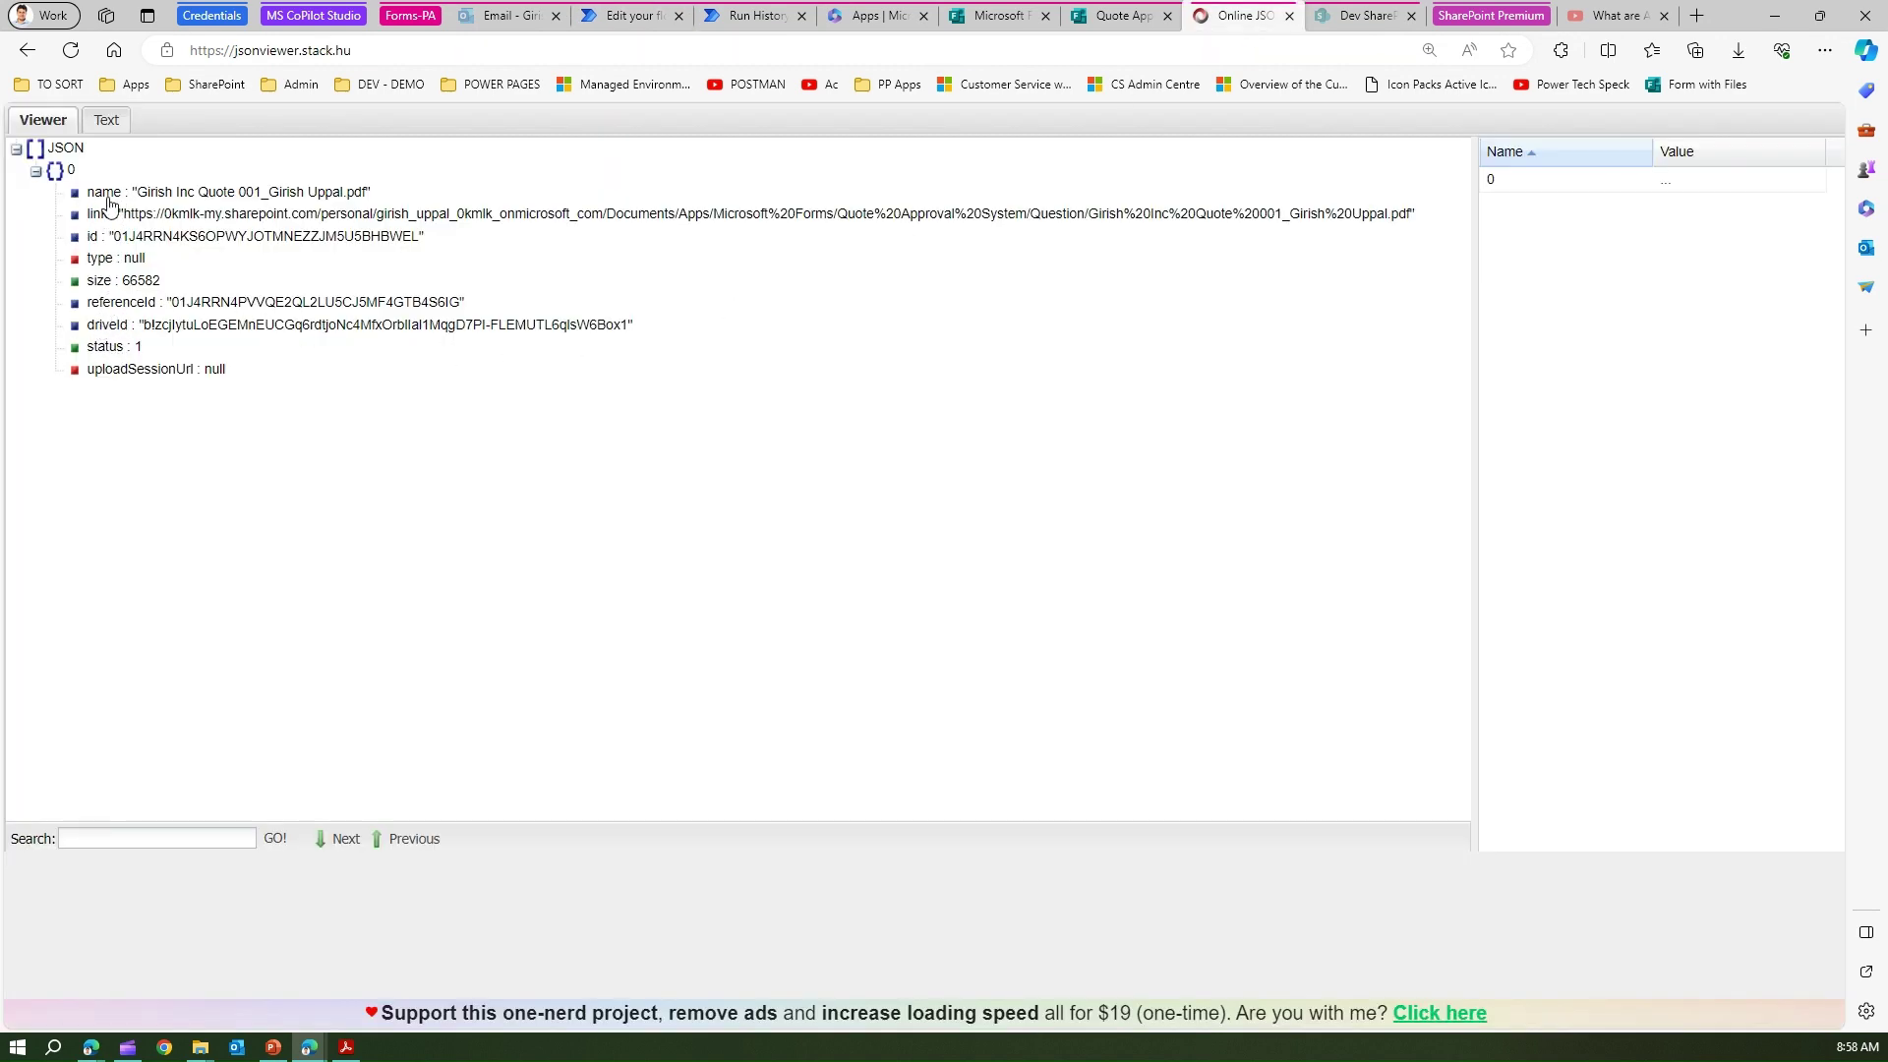
{"action": "left_click", "coordinate": [608, 18]}
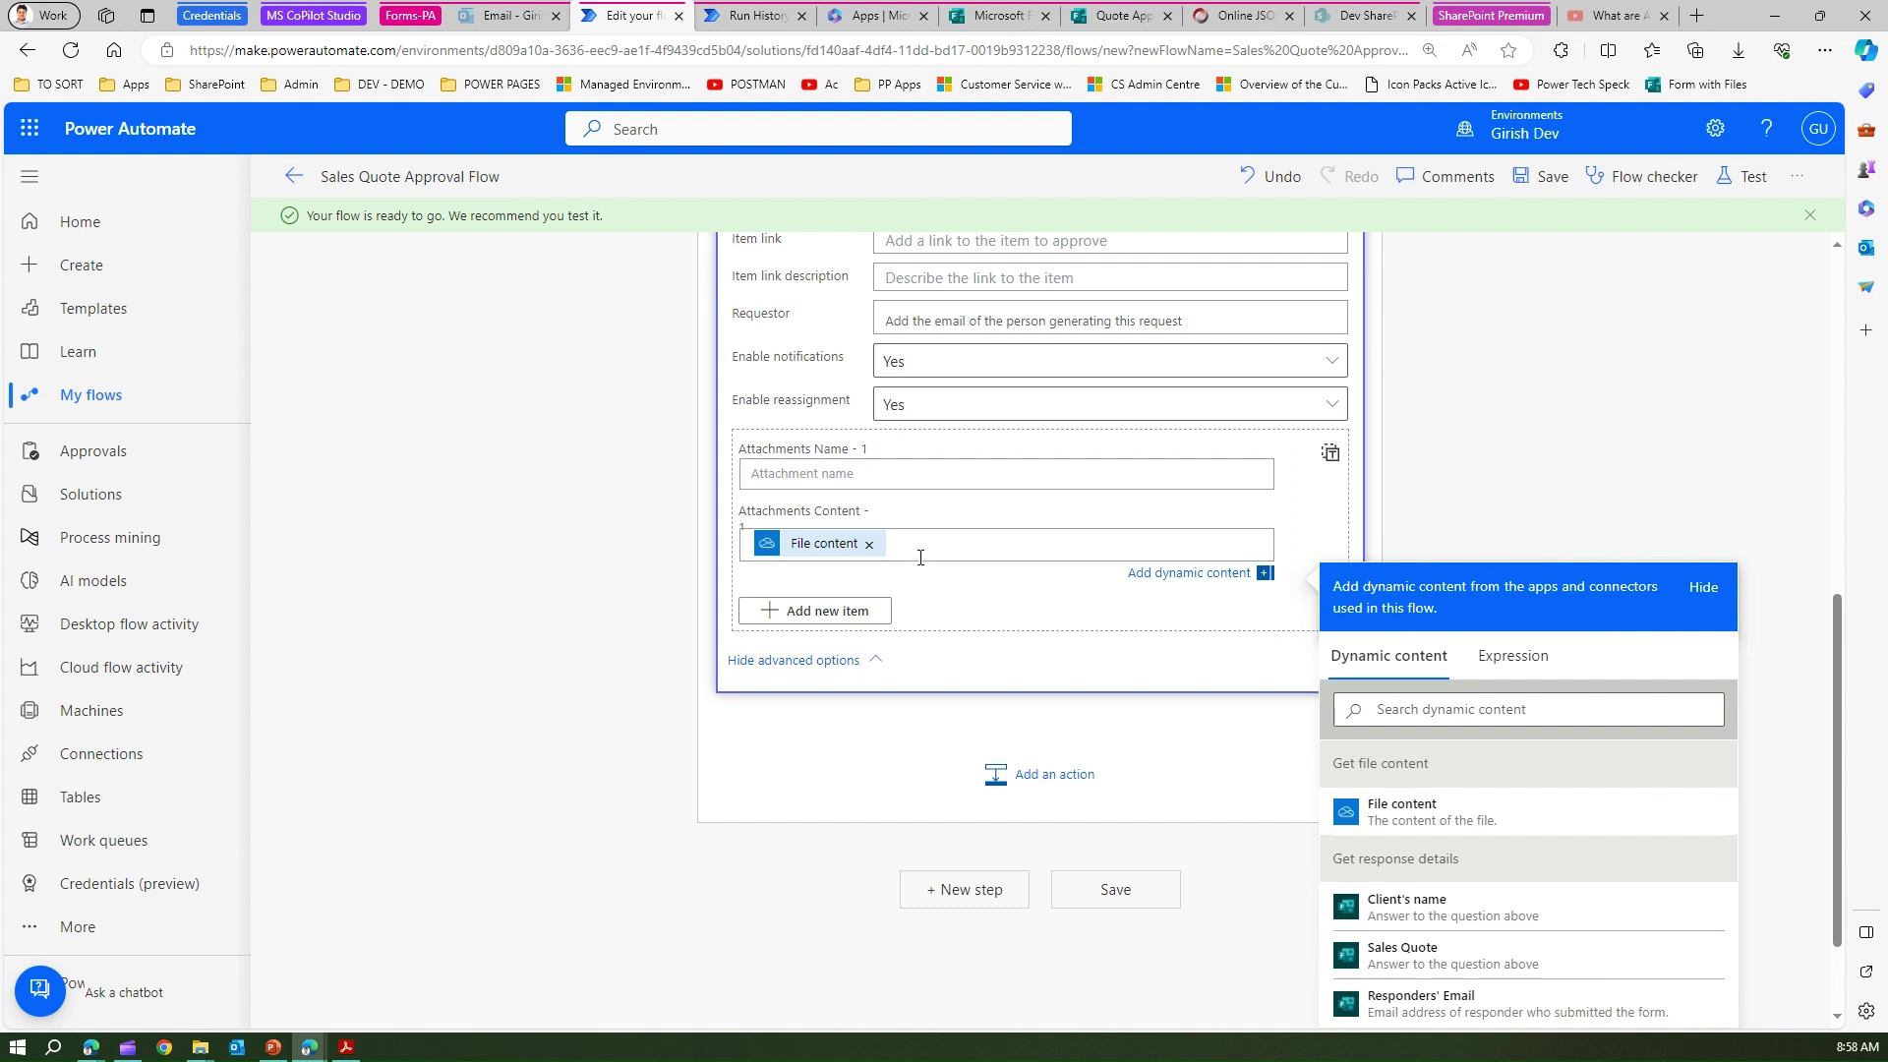
- Set the attachment name to the expression item()?['name'], then view the quote form
{"action": "left_click", "coordinate": [817, 476]}
{"action": "scroll", "coordinate": [817, 488], "scroll_direction": "up", "scroll_amount": 1}
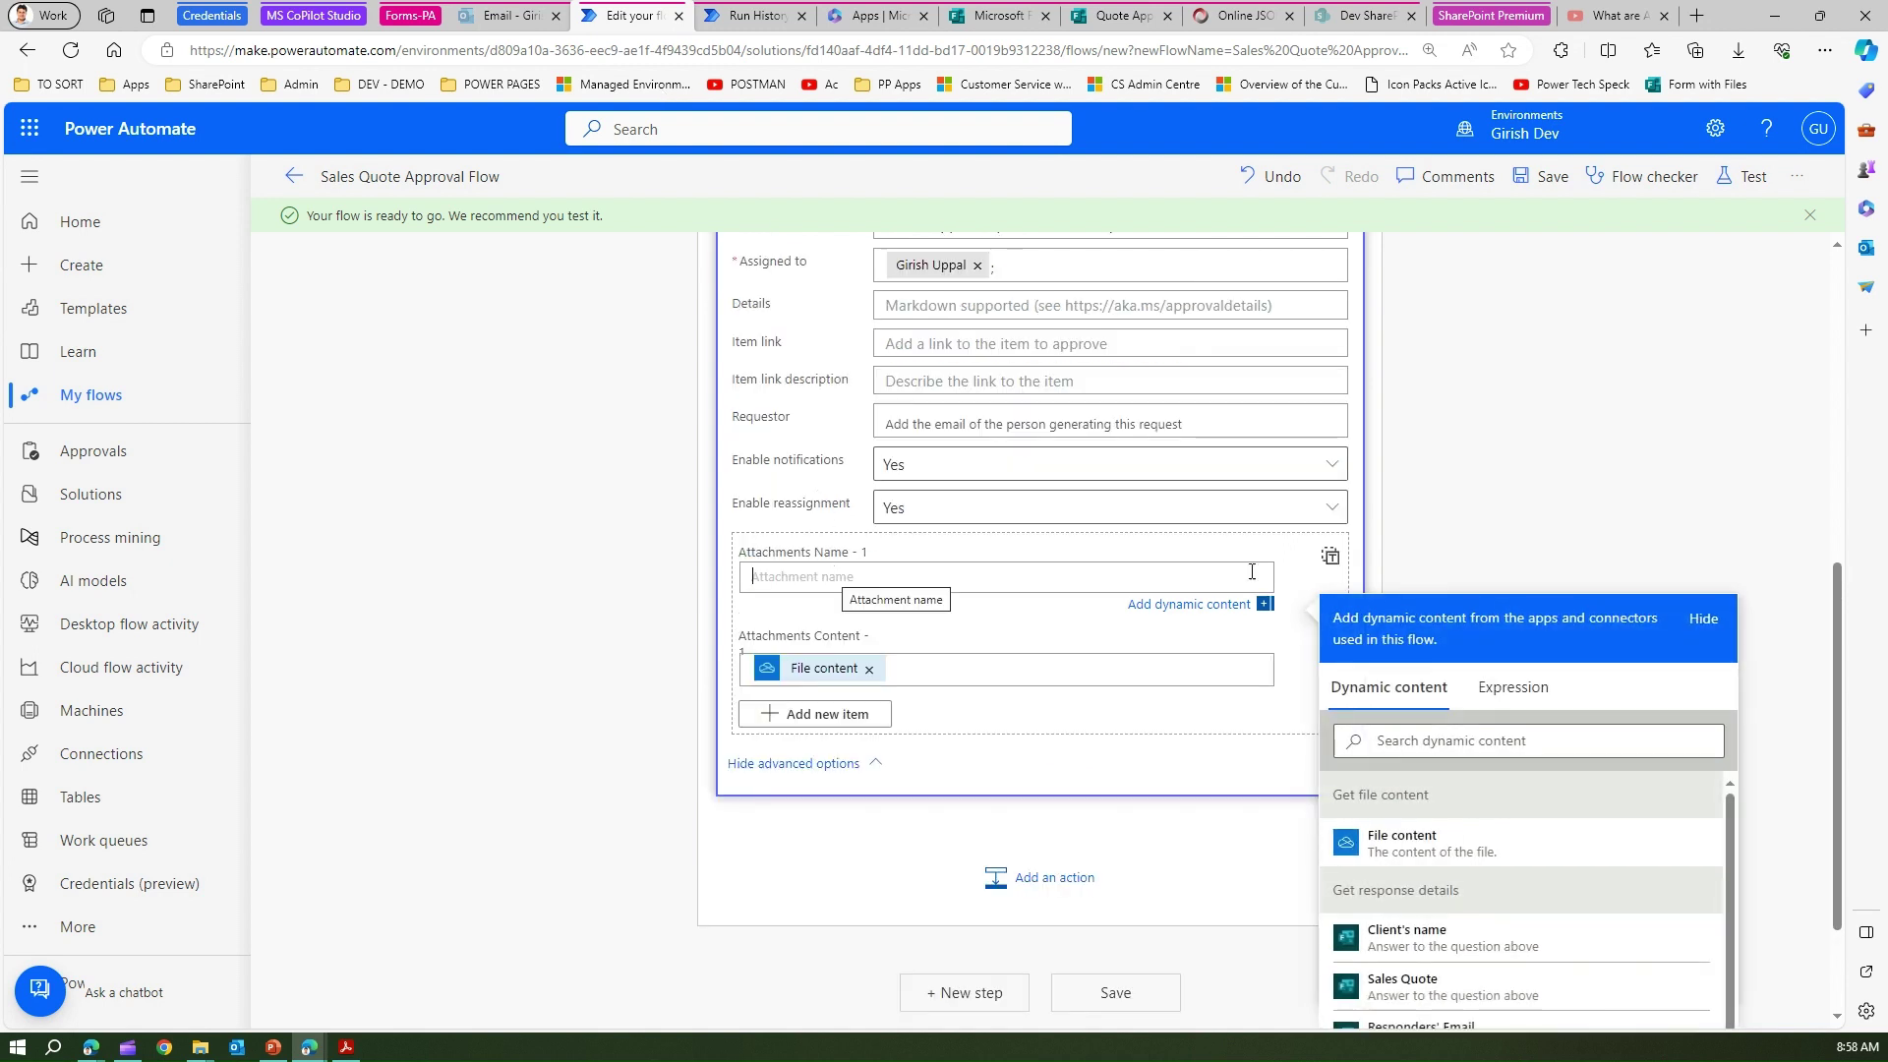
{"action": "left_click", "coordinate": [1519, 687]}
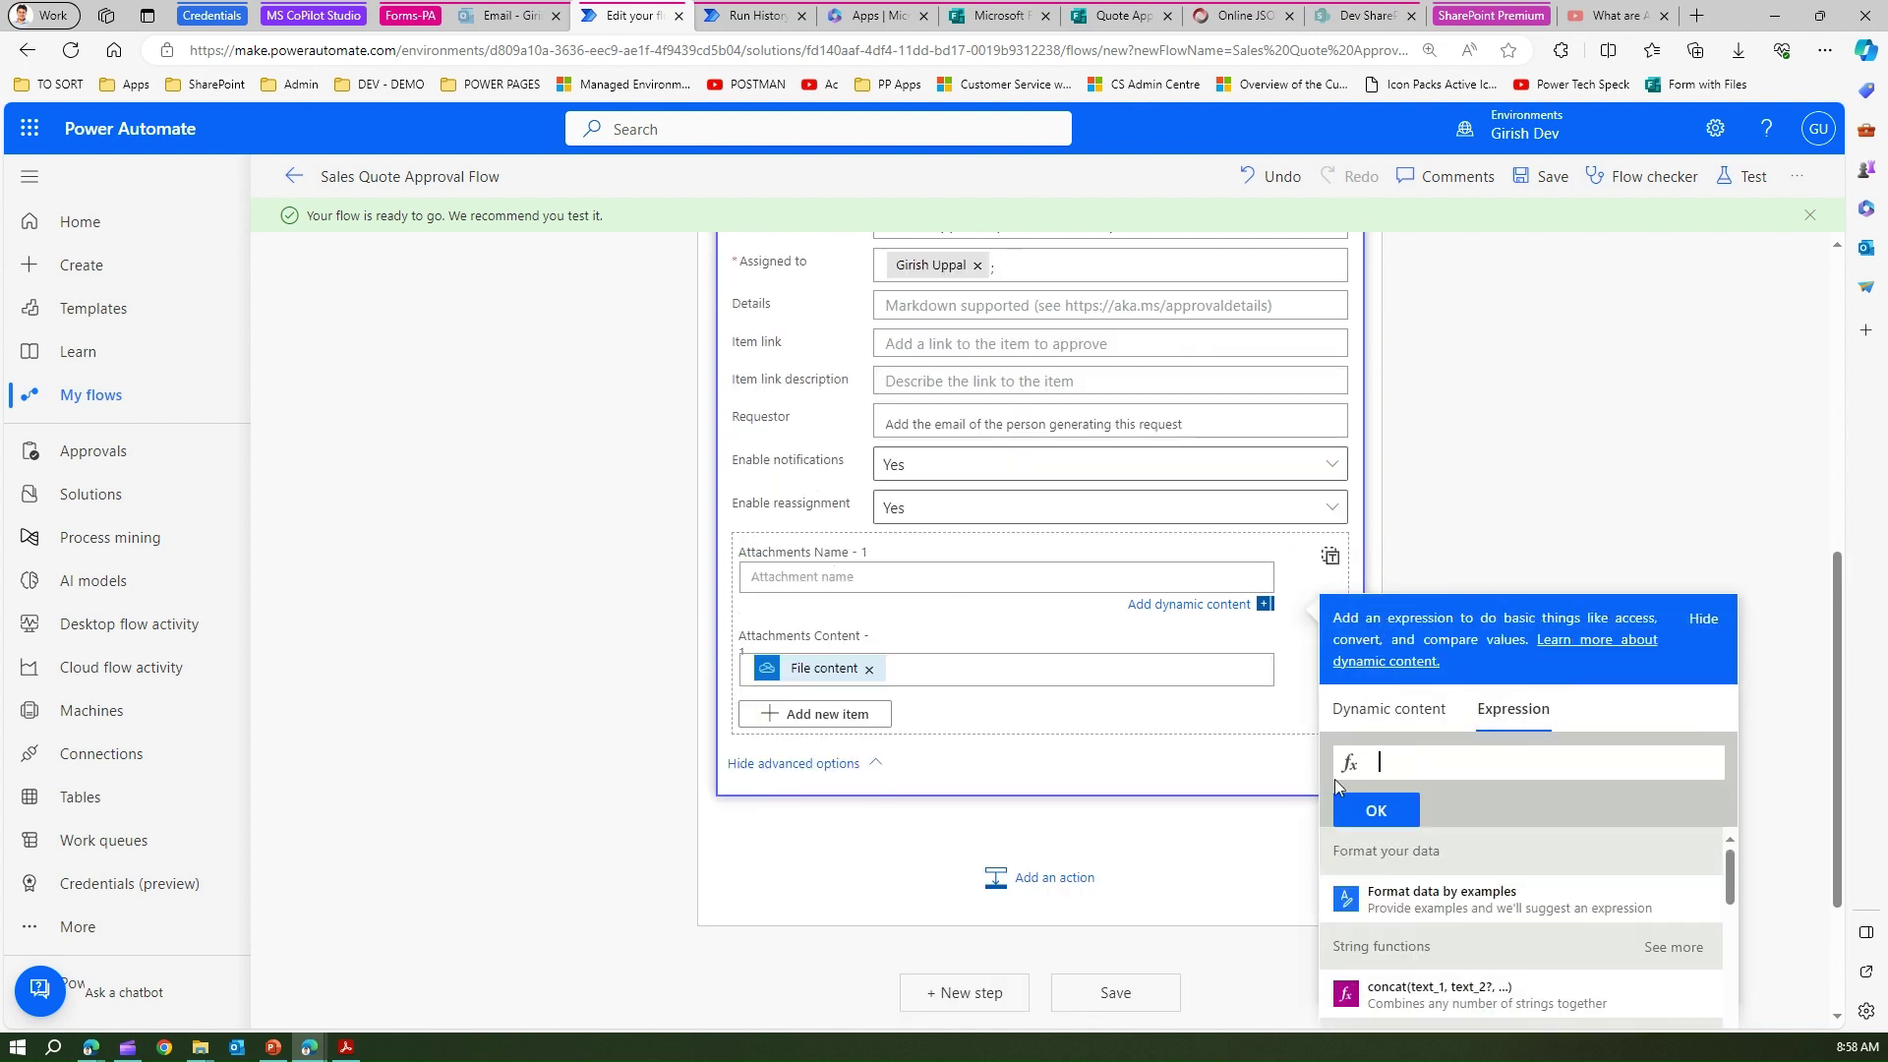
{"action": "type", "text": "item"}
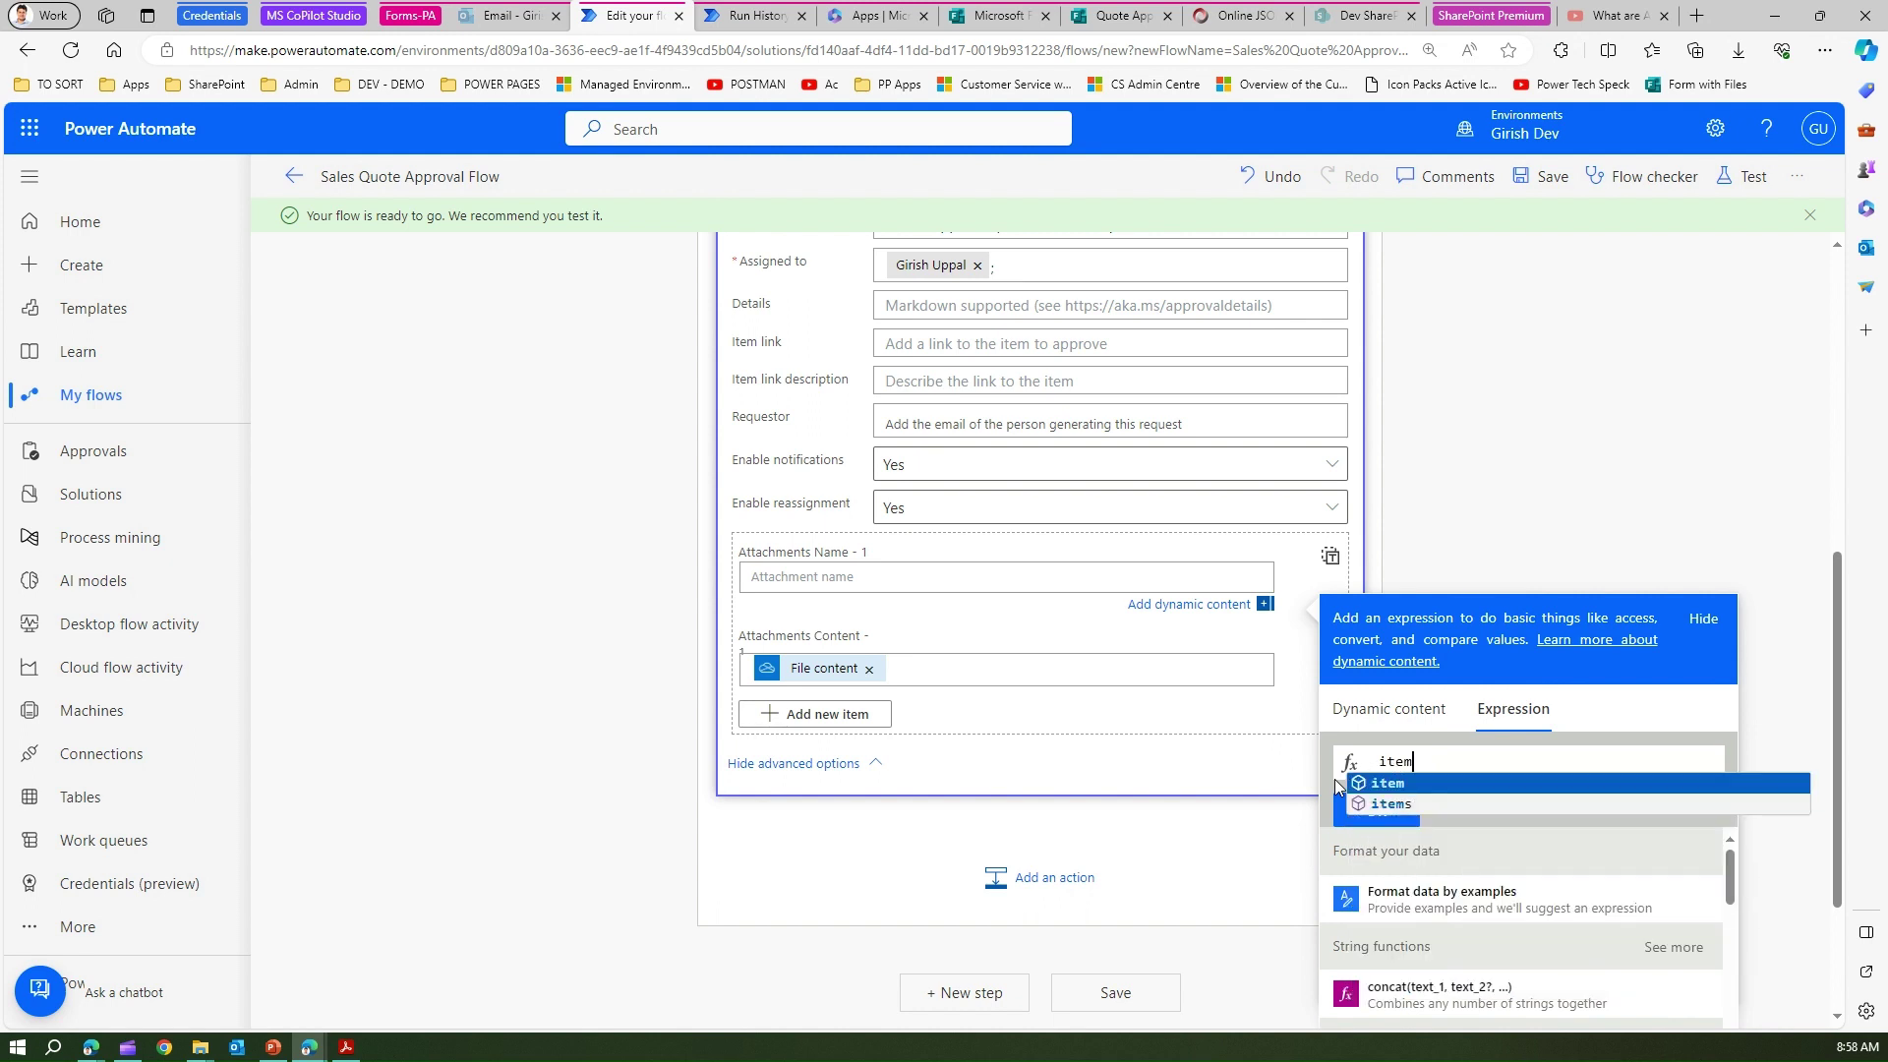
{"action": "type", "text": "()?["}
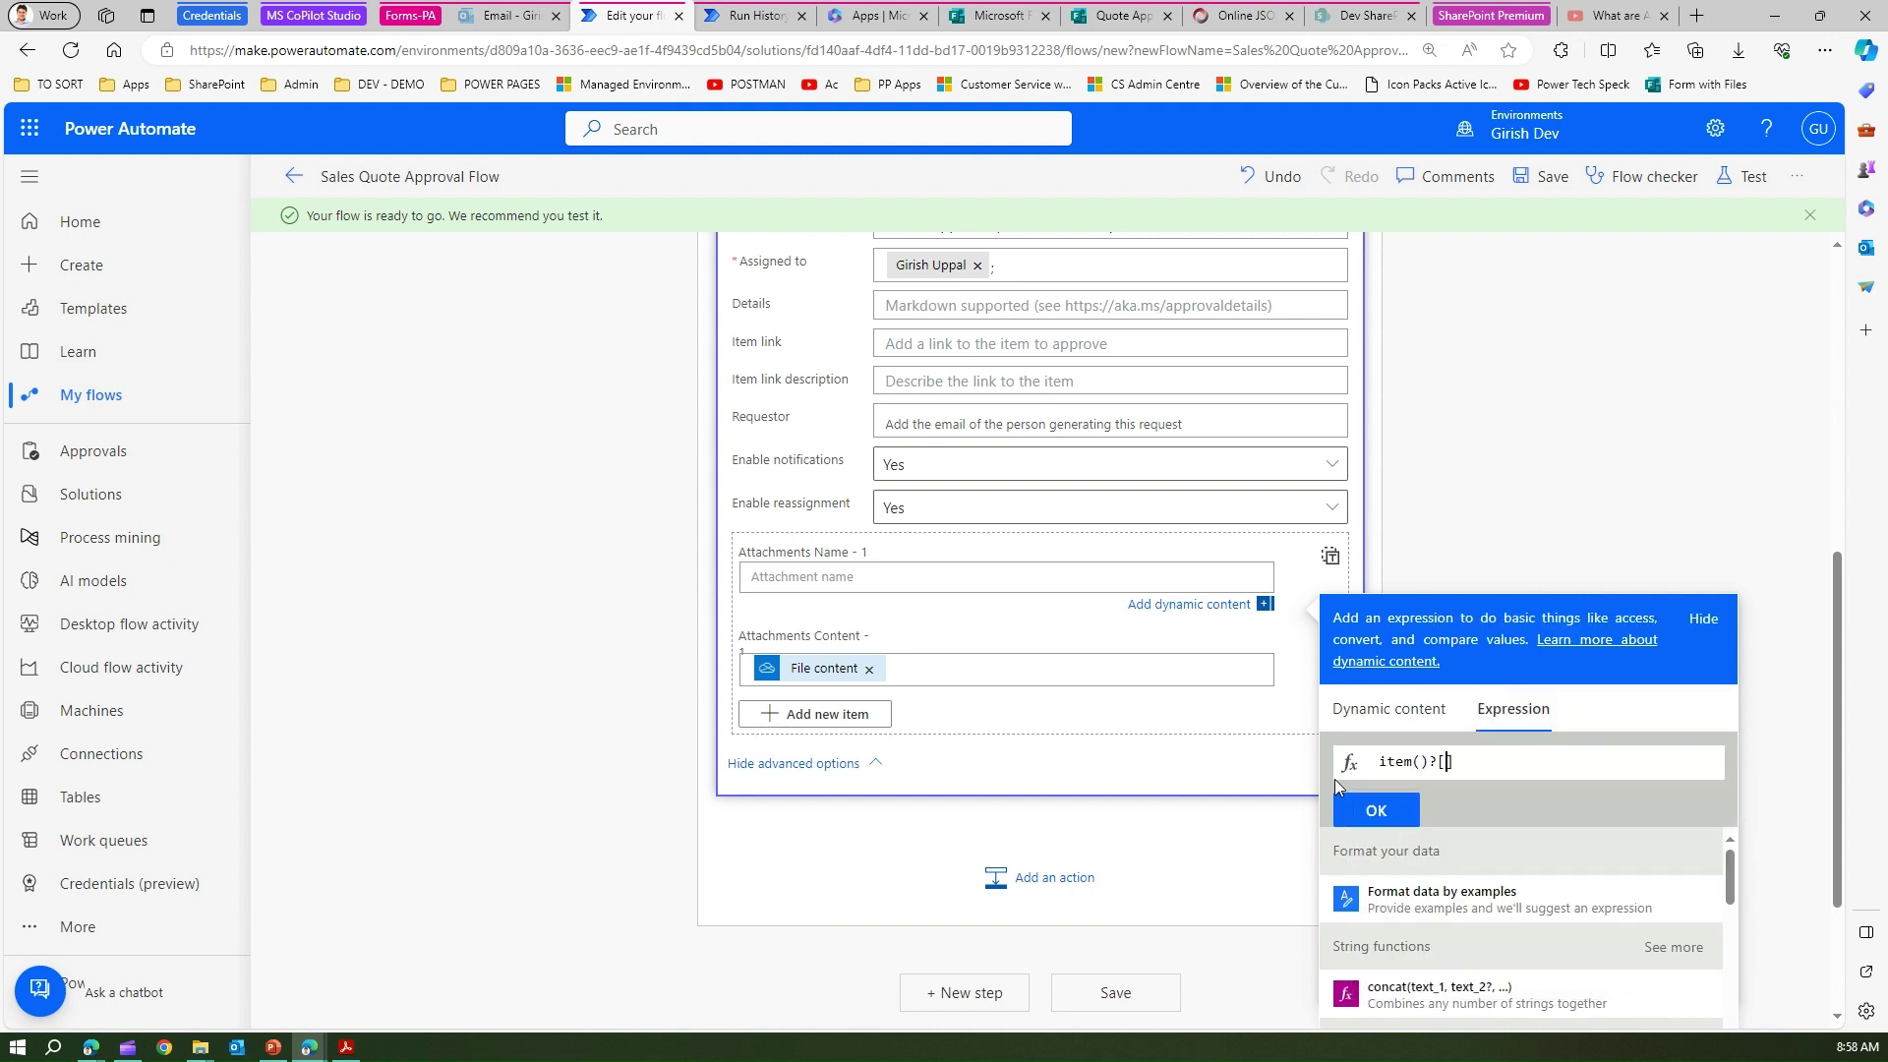
{"action": "type", "text": "'name"}
{"action": "left_click", "coordinate": [1375, 810]}
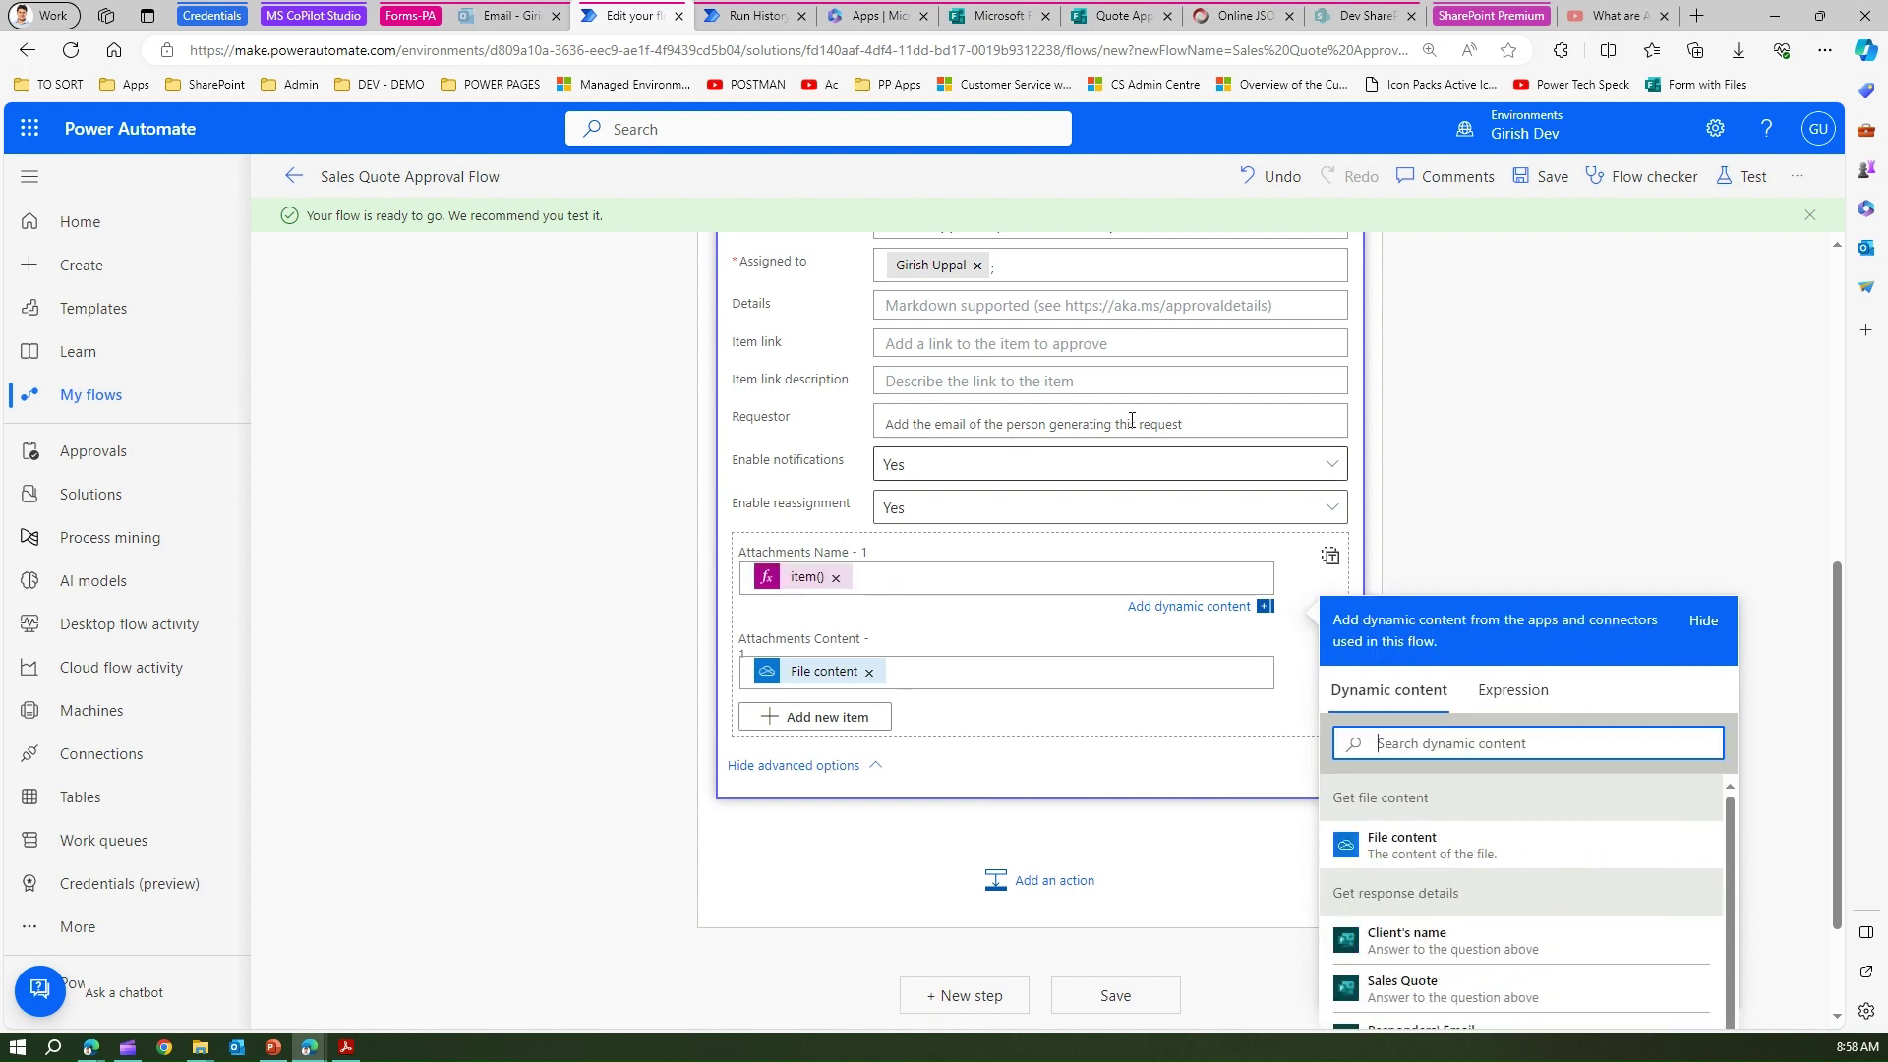
{"action": "left_click", "coordinate": [1132, 415]}
{"action": "left_click_drag", "start_coordinate": [1835, 421], "coordinate": [1858, 531]}
{"action": "left_click", "coordinate": [1119, 15]}
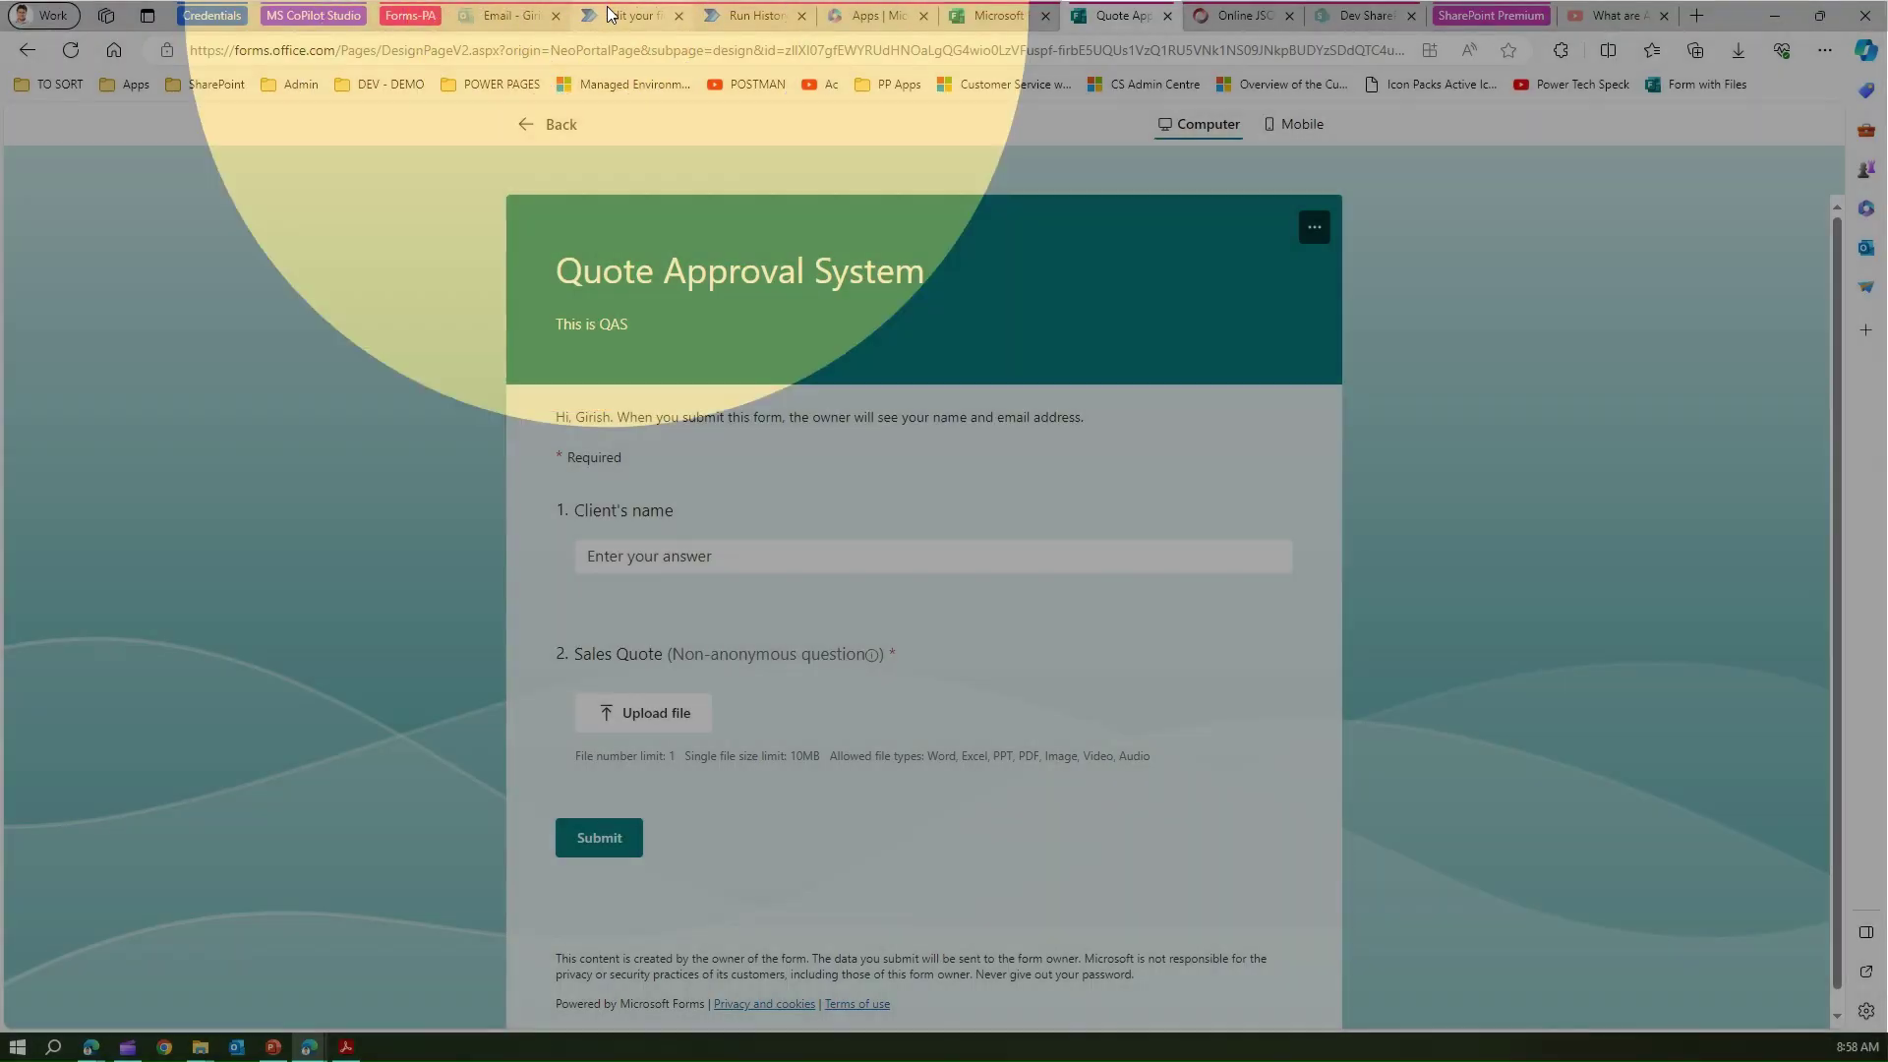
- Append the Client's name dynamic value to the approval title and save the flow
{"action": "left_click", "coordinate": [623, 15]}
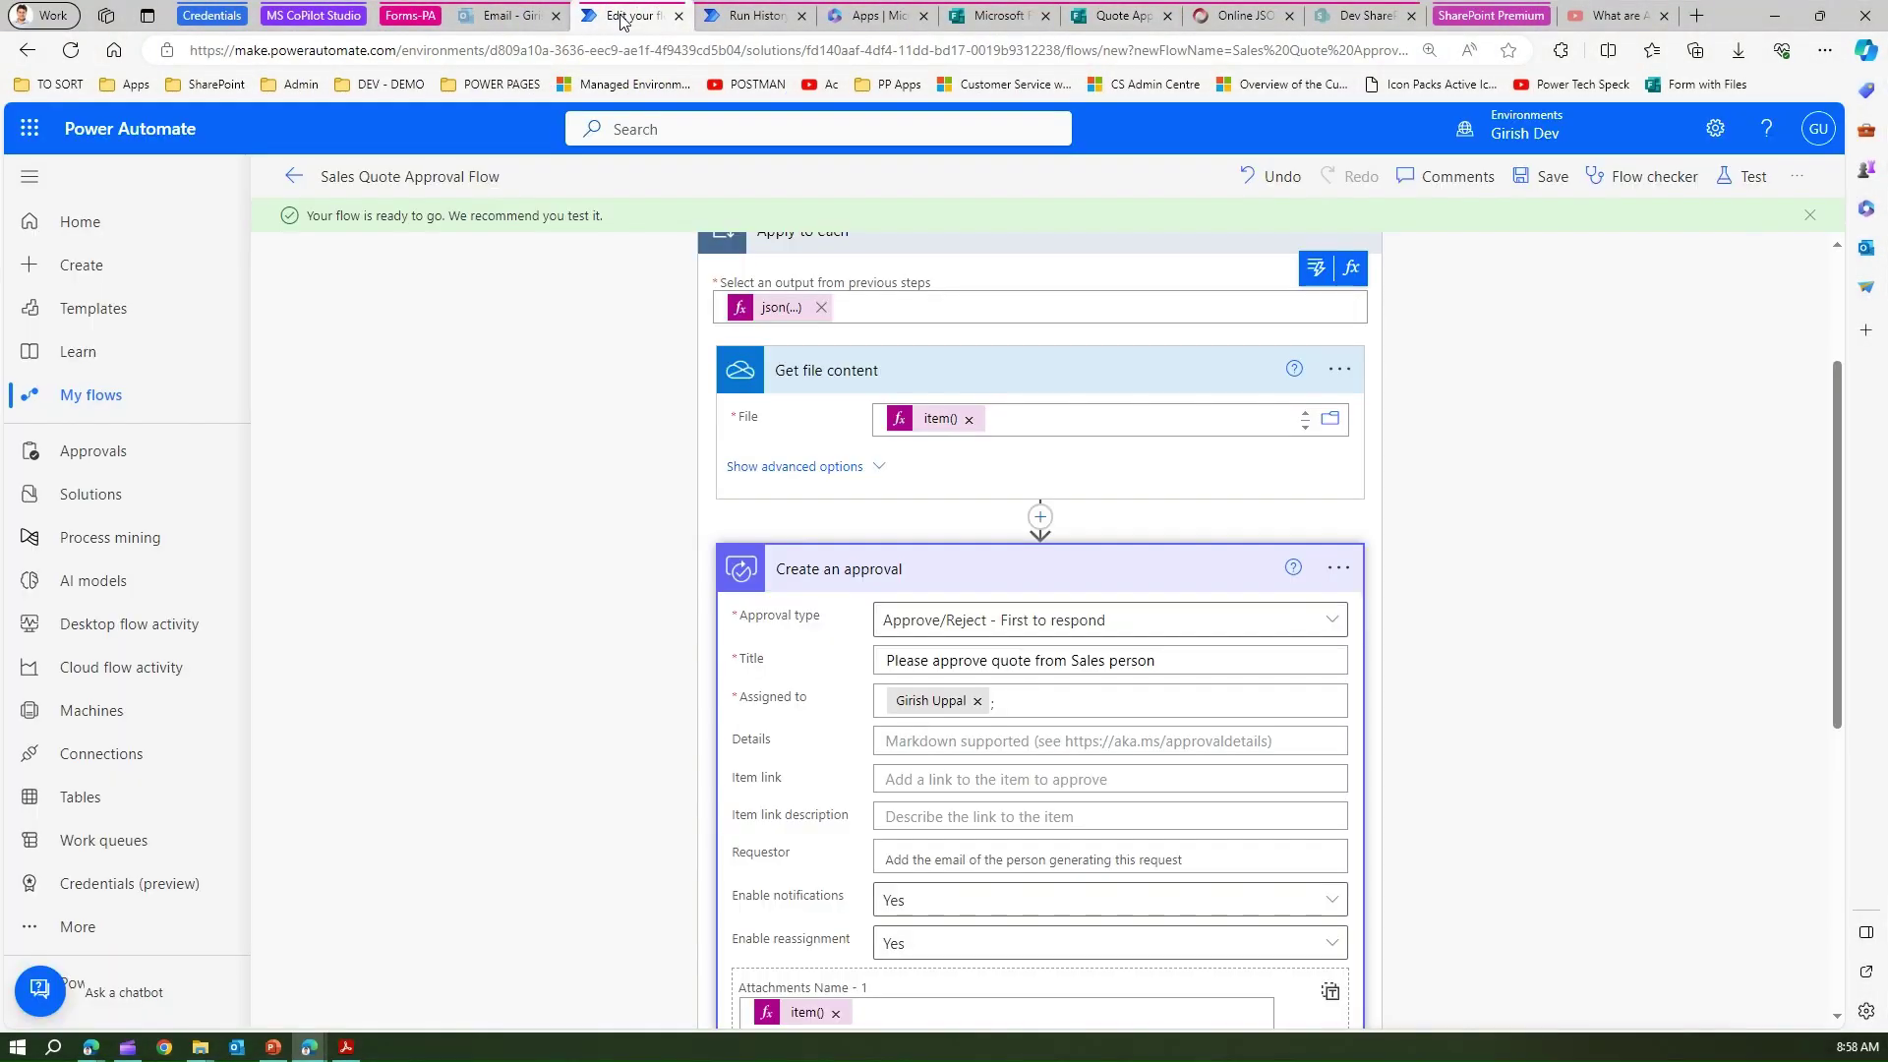
{"action": "left_click", "coordinate": [1209, 662]}
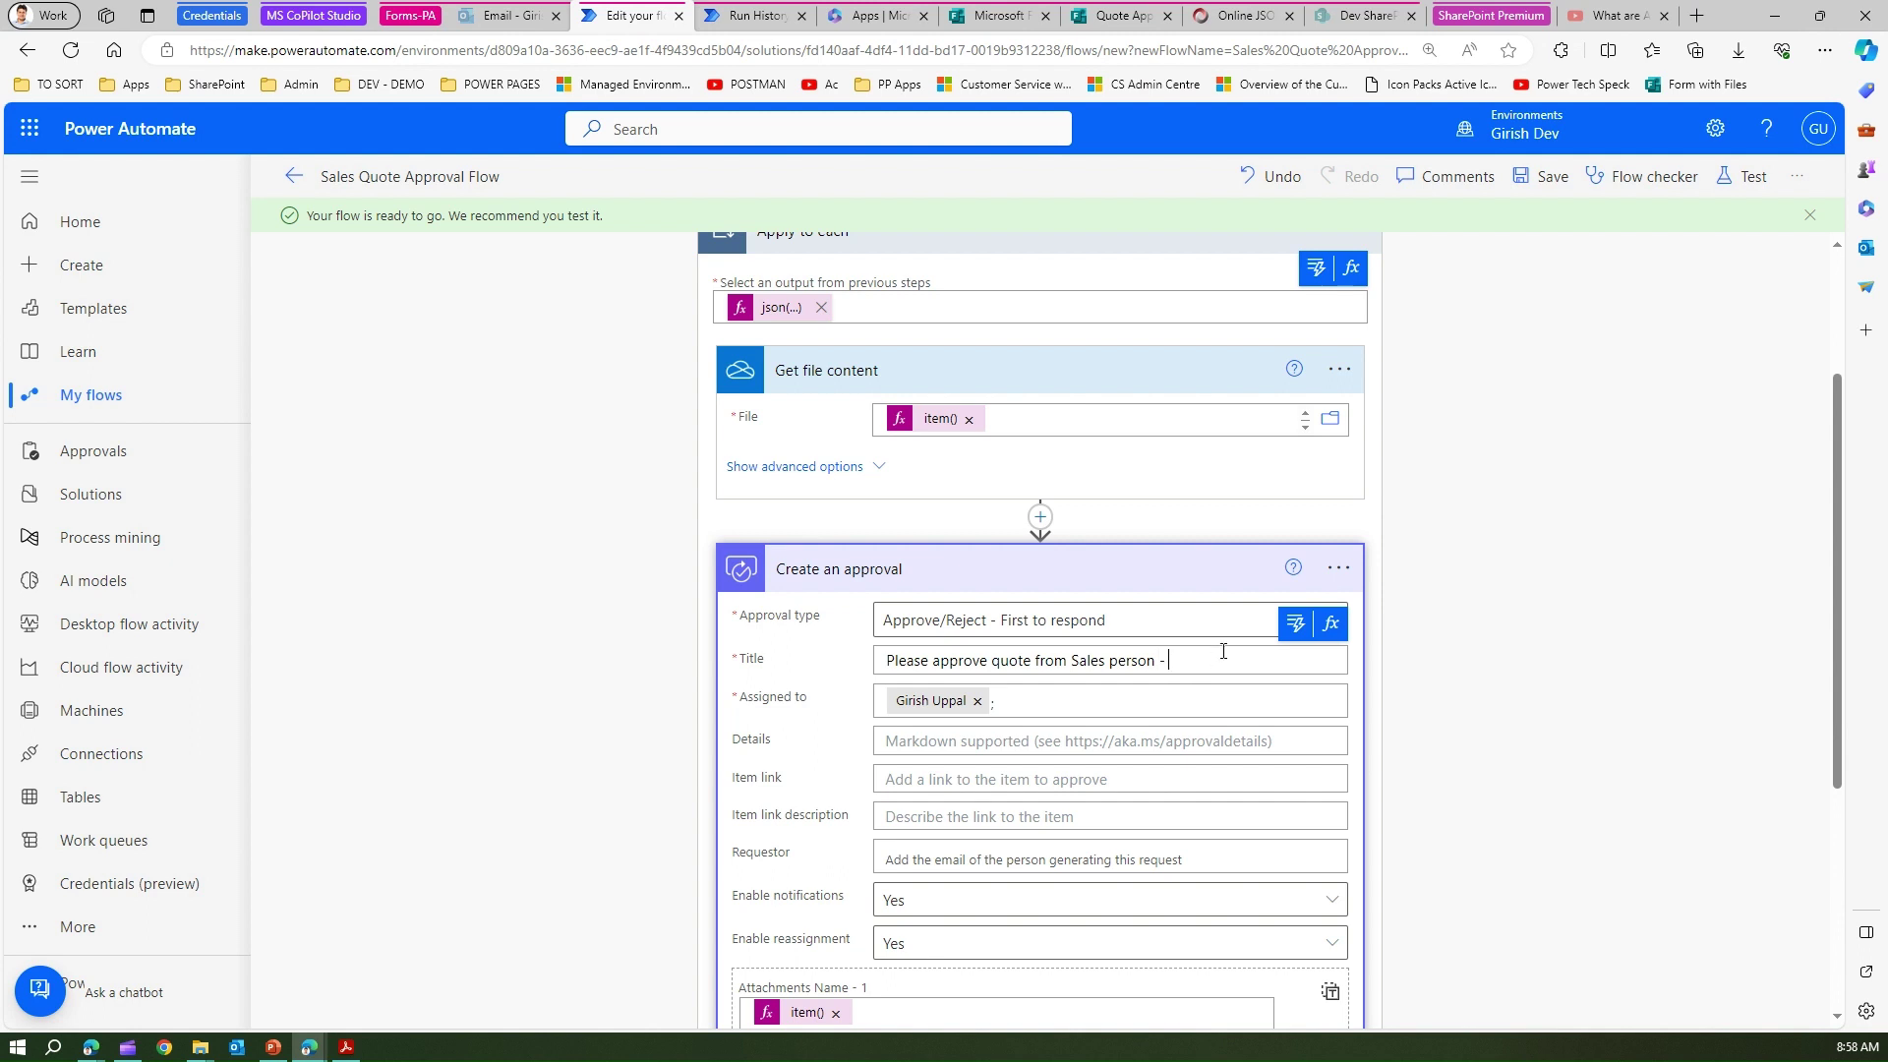
{"action": "left_click", "coordinate": [1294, 628]}
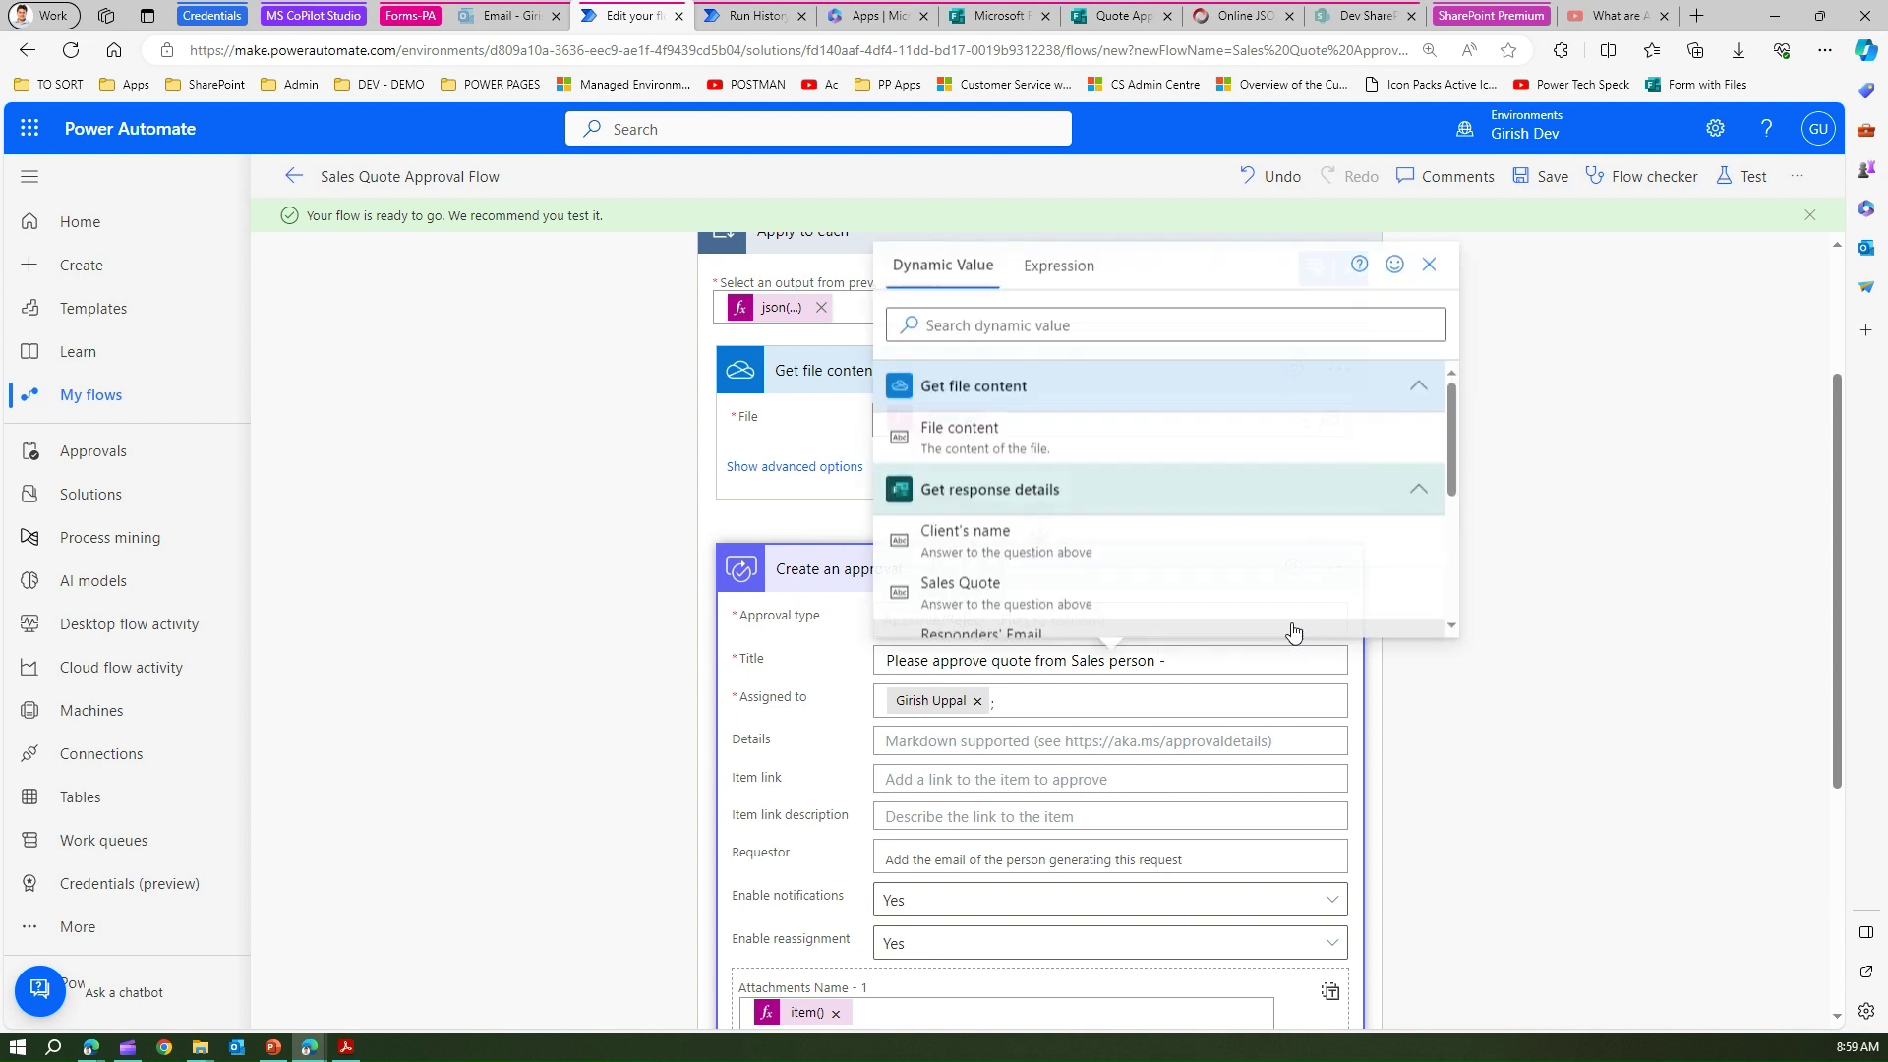
{"action": "left_click", "coordinate": [1036, 549]}
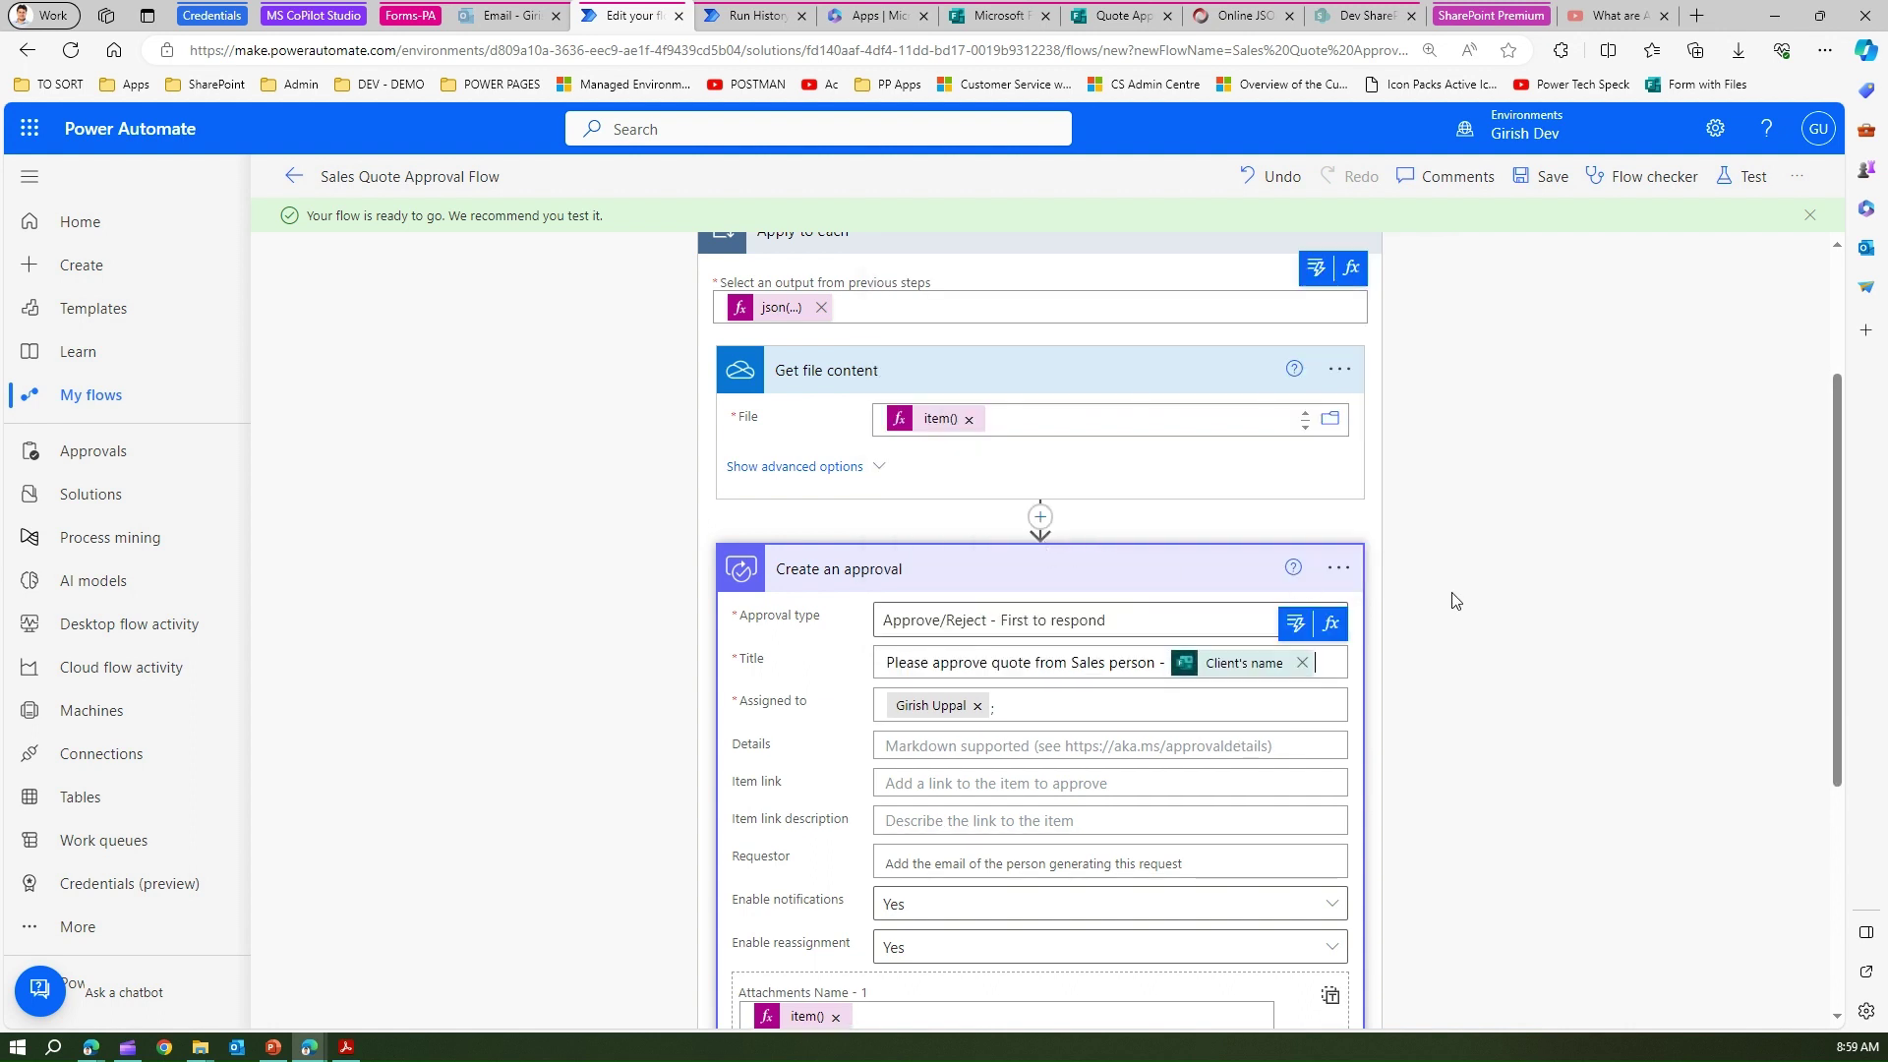
{"action": "left_click_drag", "start_coordinate": [1842, 551], "coordinate": [1869, 480]}
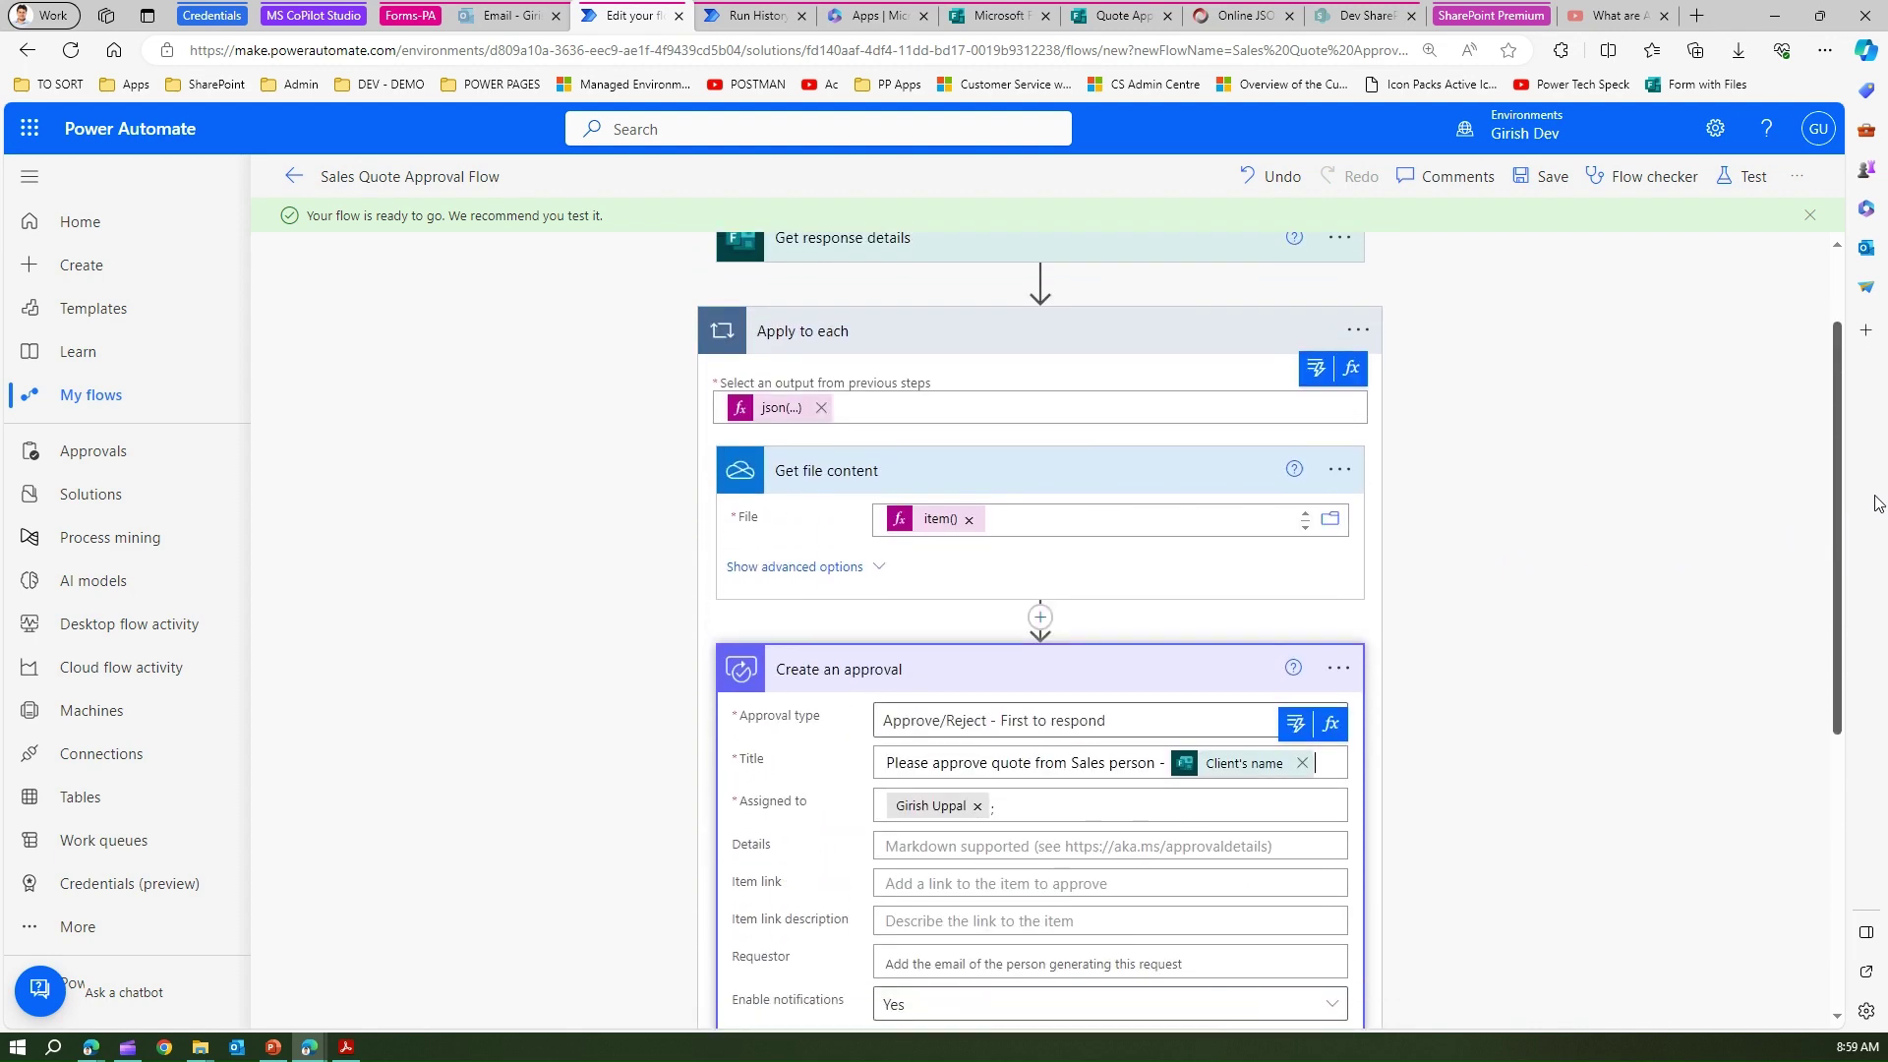
{"action": "left_click", "coordinate": [1540, 181]}
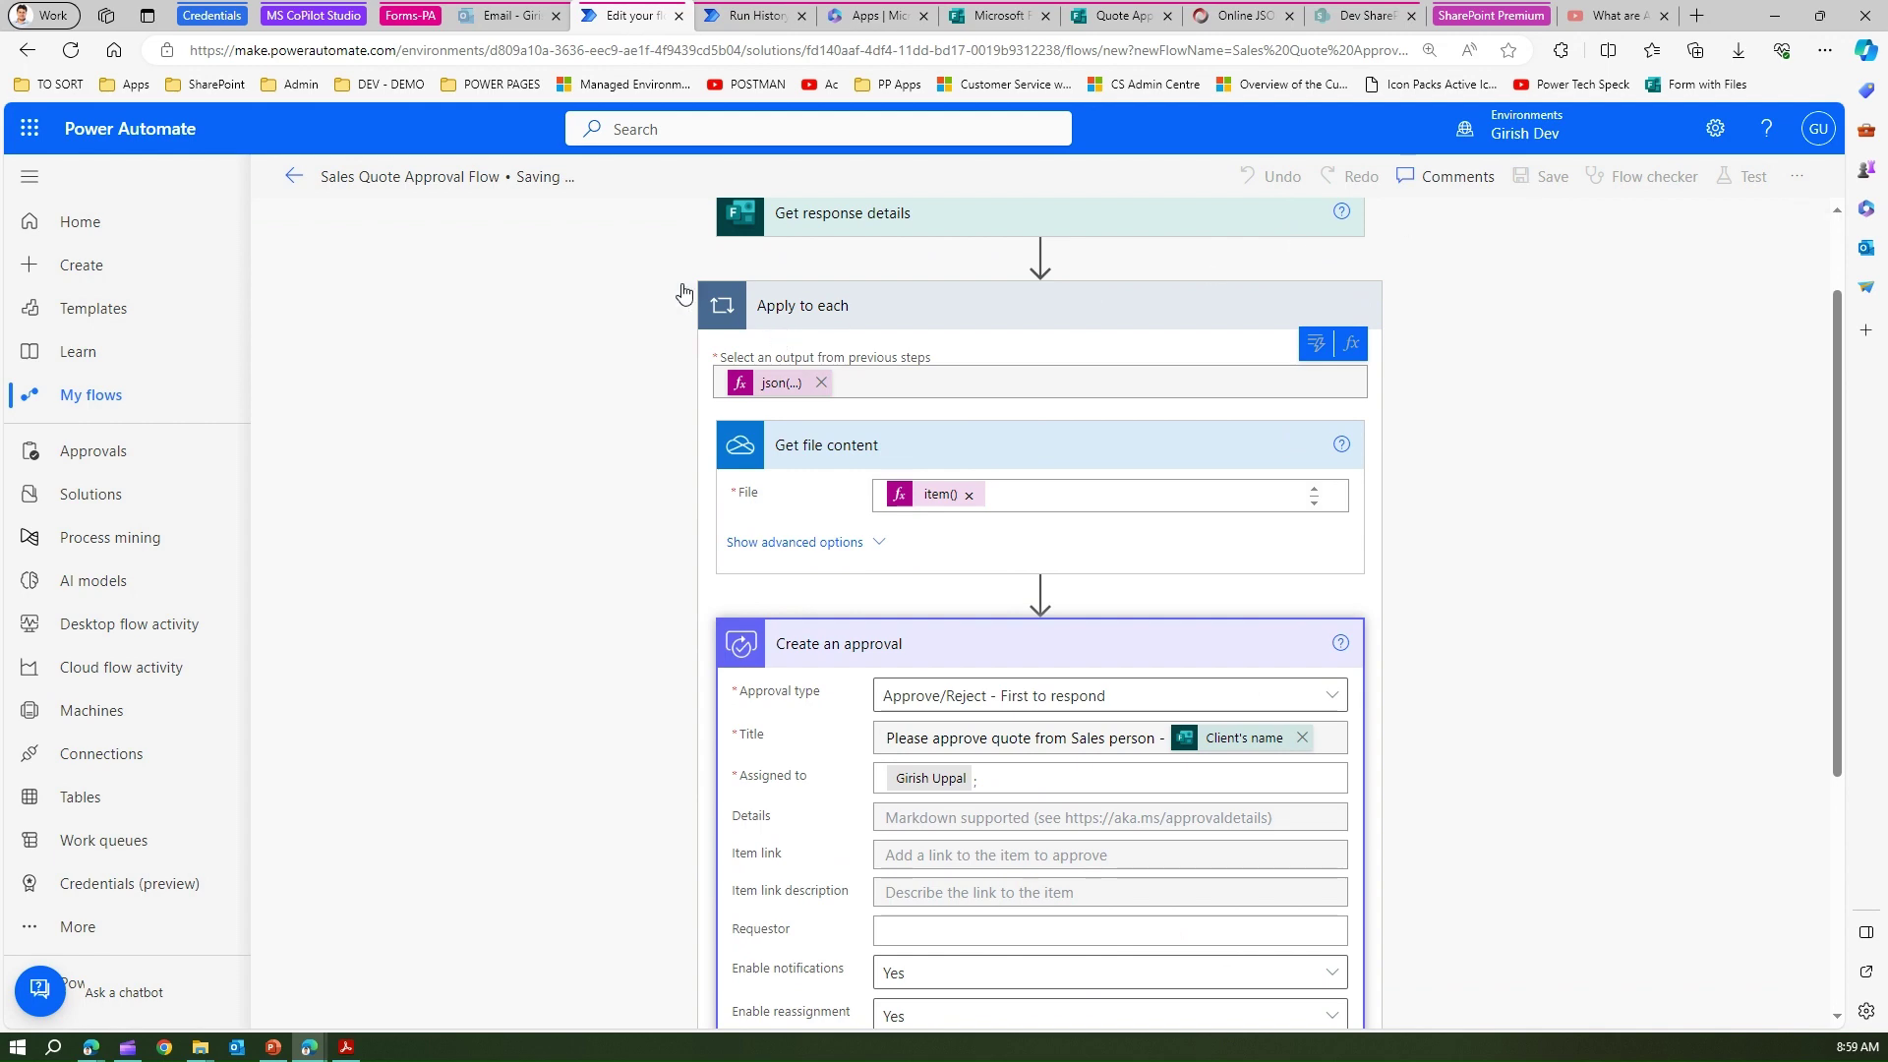
{"action": "left_click", "coordinate": [499, 21]}
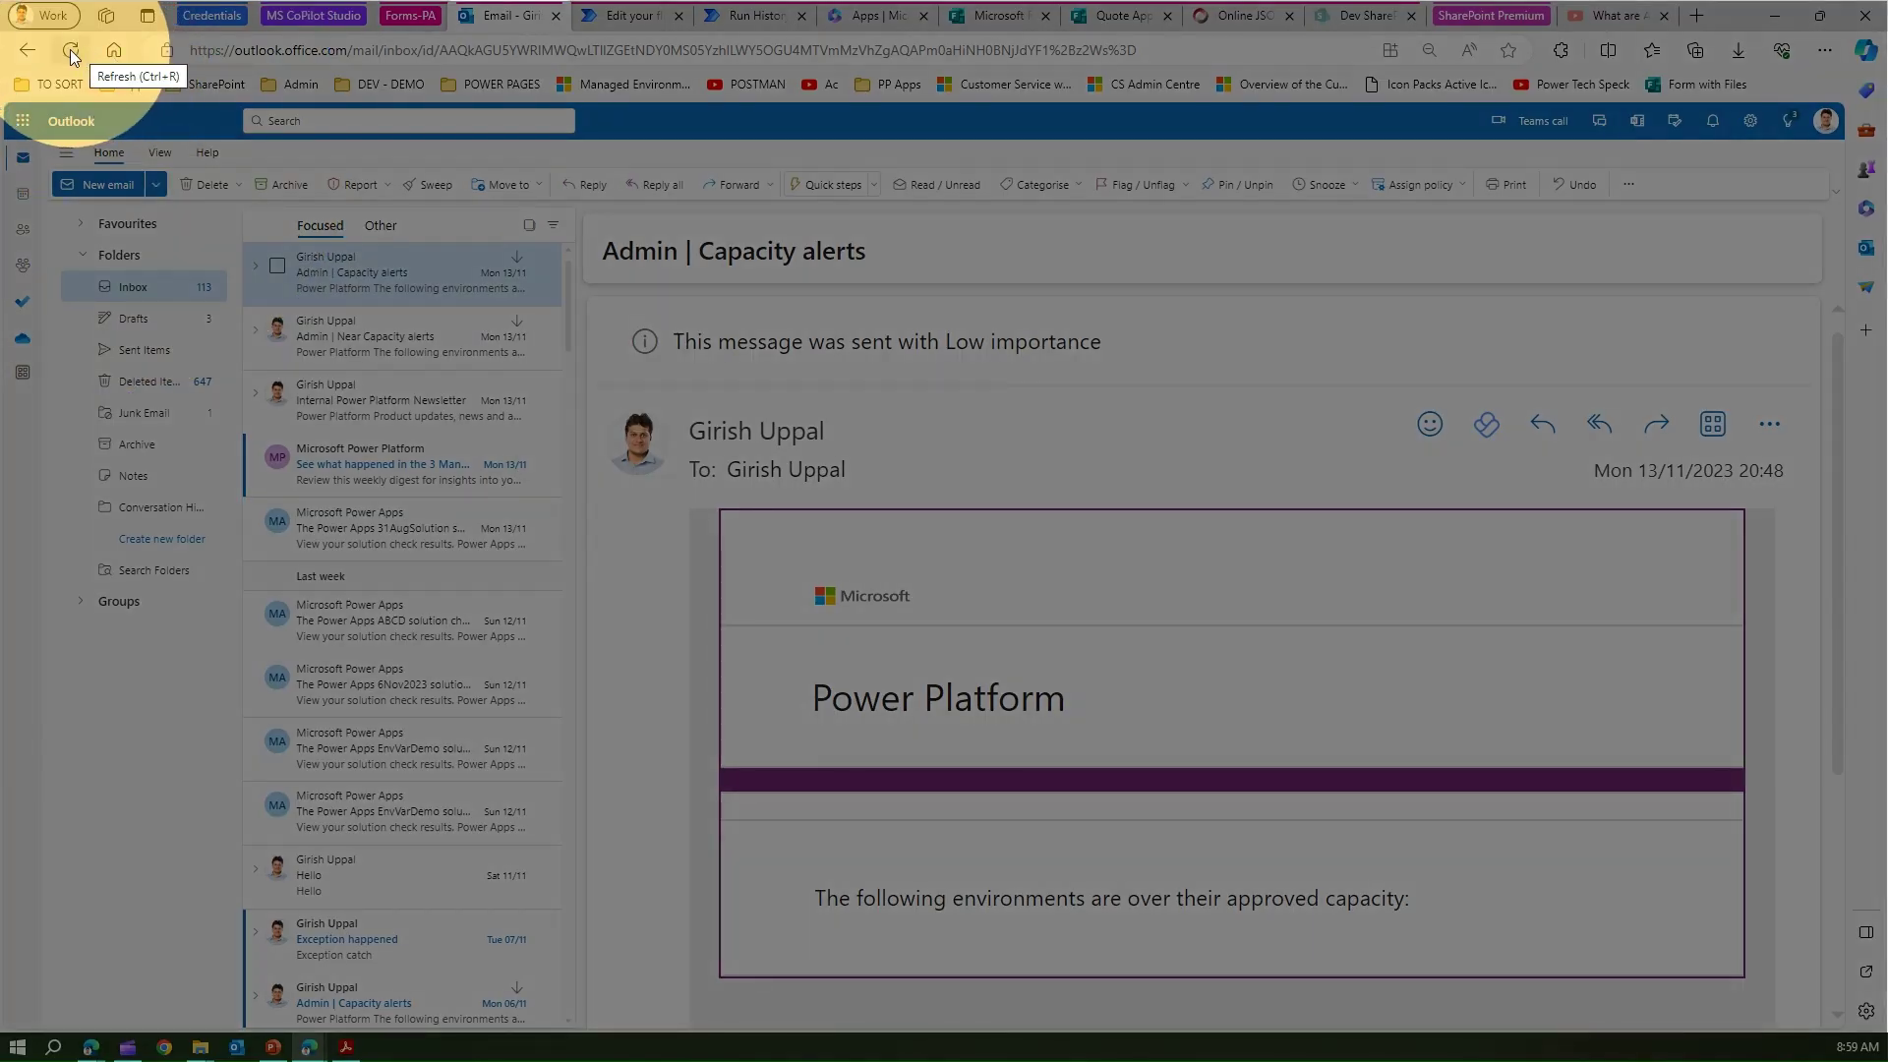
- Refresh the Outlook inbox, glance at the run history, and bring up the Quote Approval System form
{"action": "left_click", "coordinate": [70, 50]}
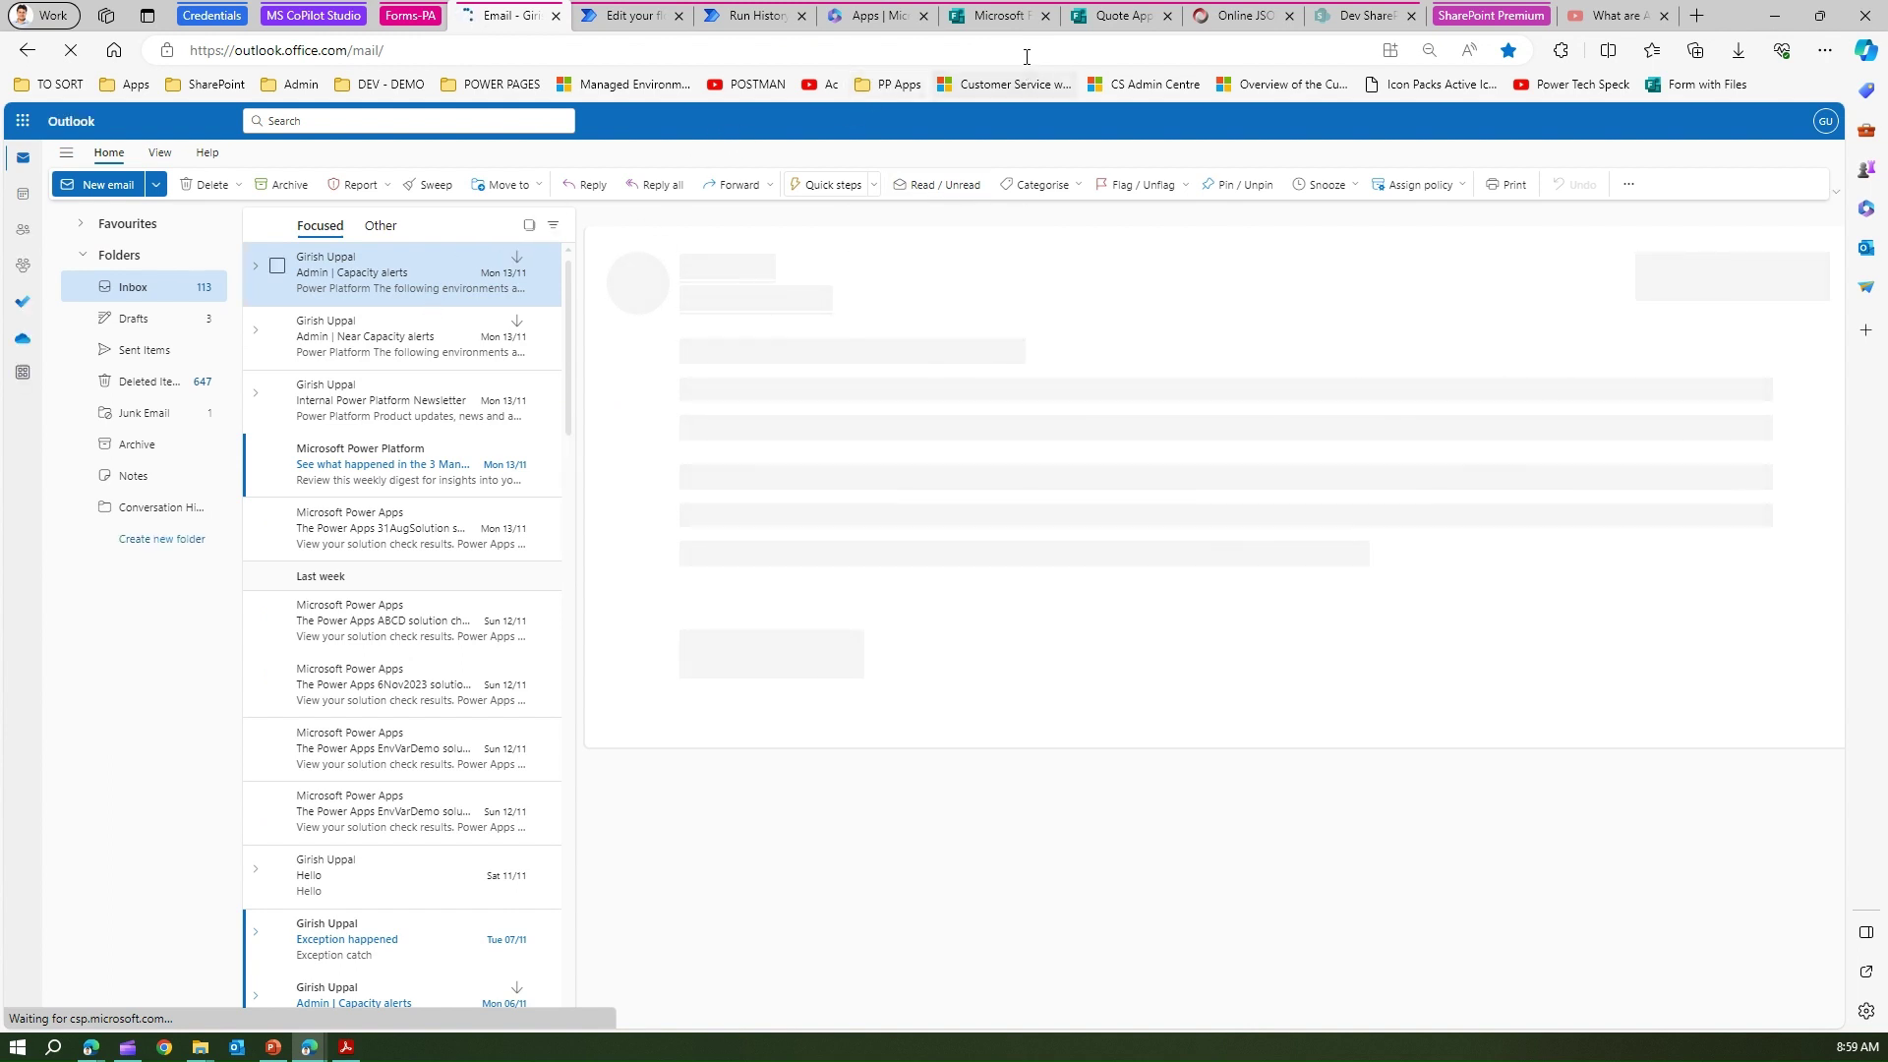
{"action": "left_click", "coordinate": [751, 19]}
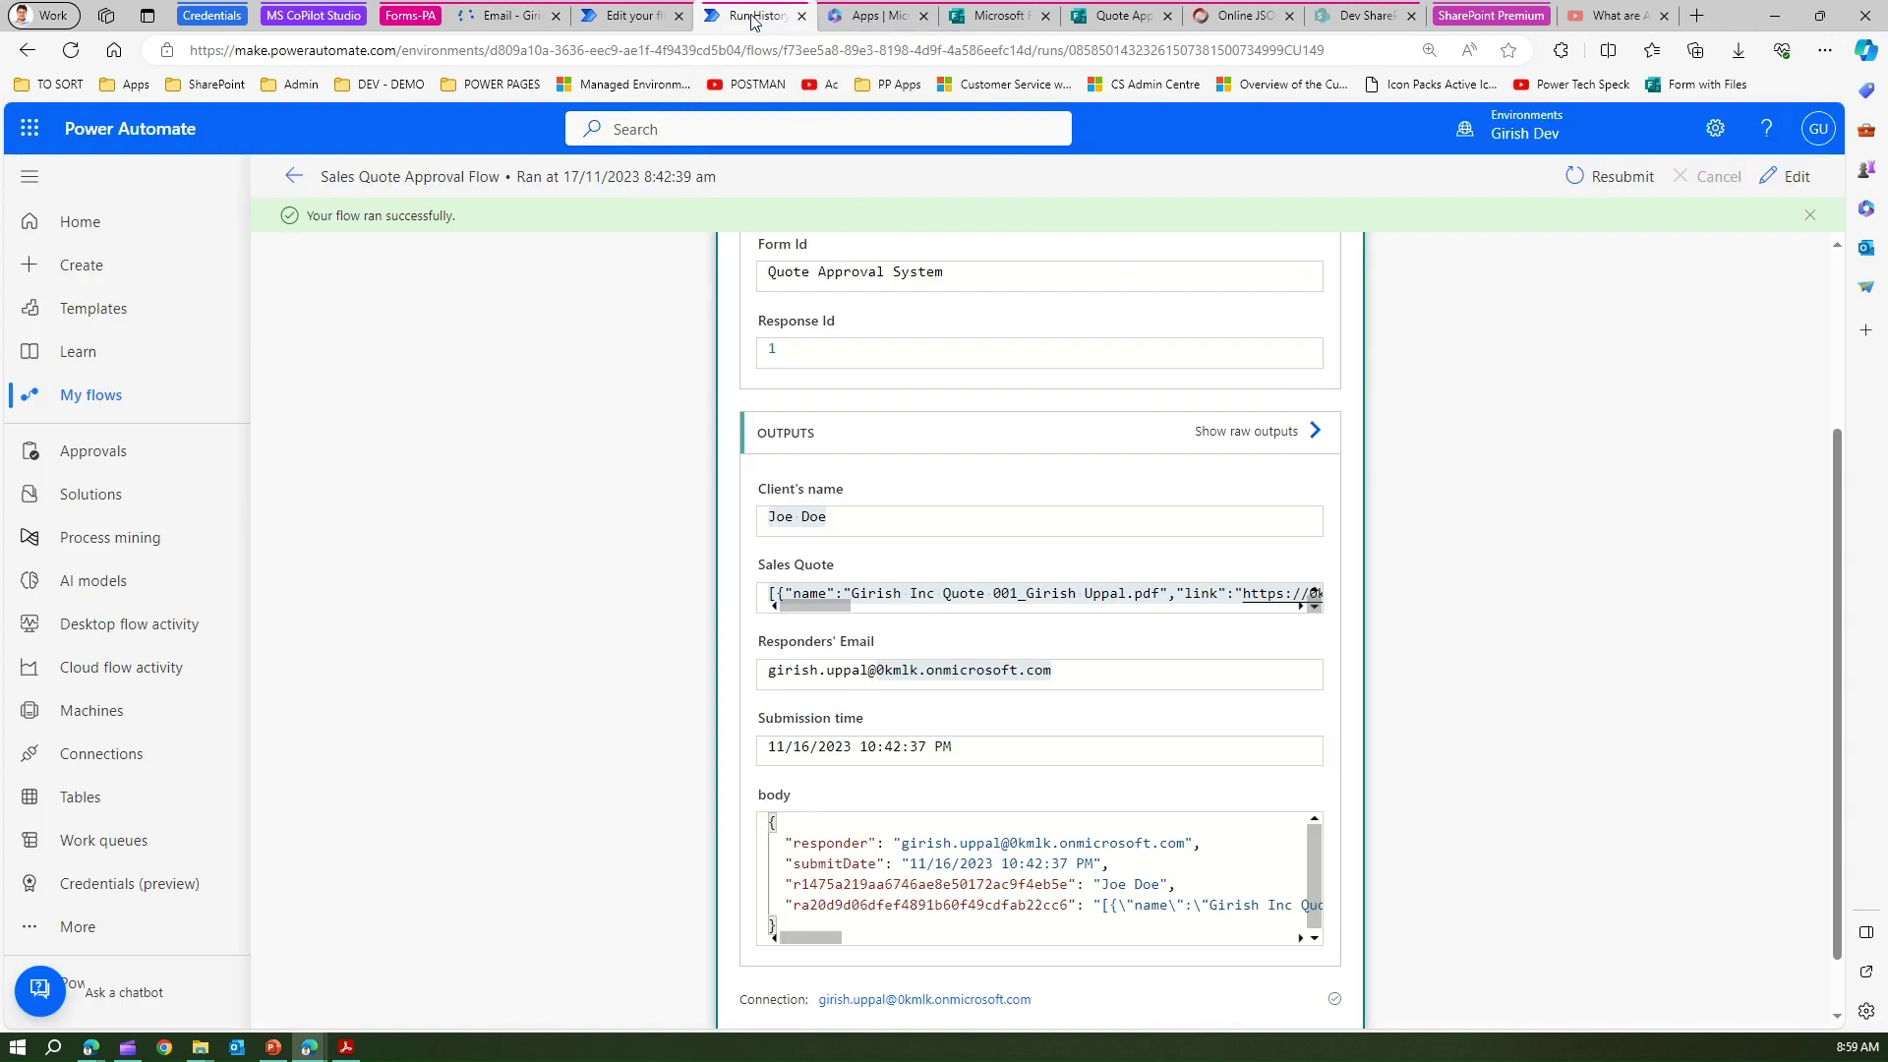
{"action": "left_click", "coordinate": [622, 20]}
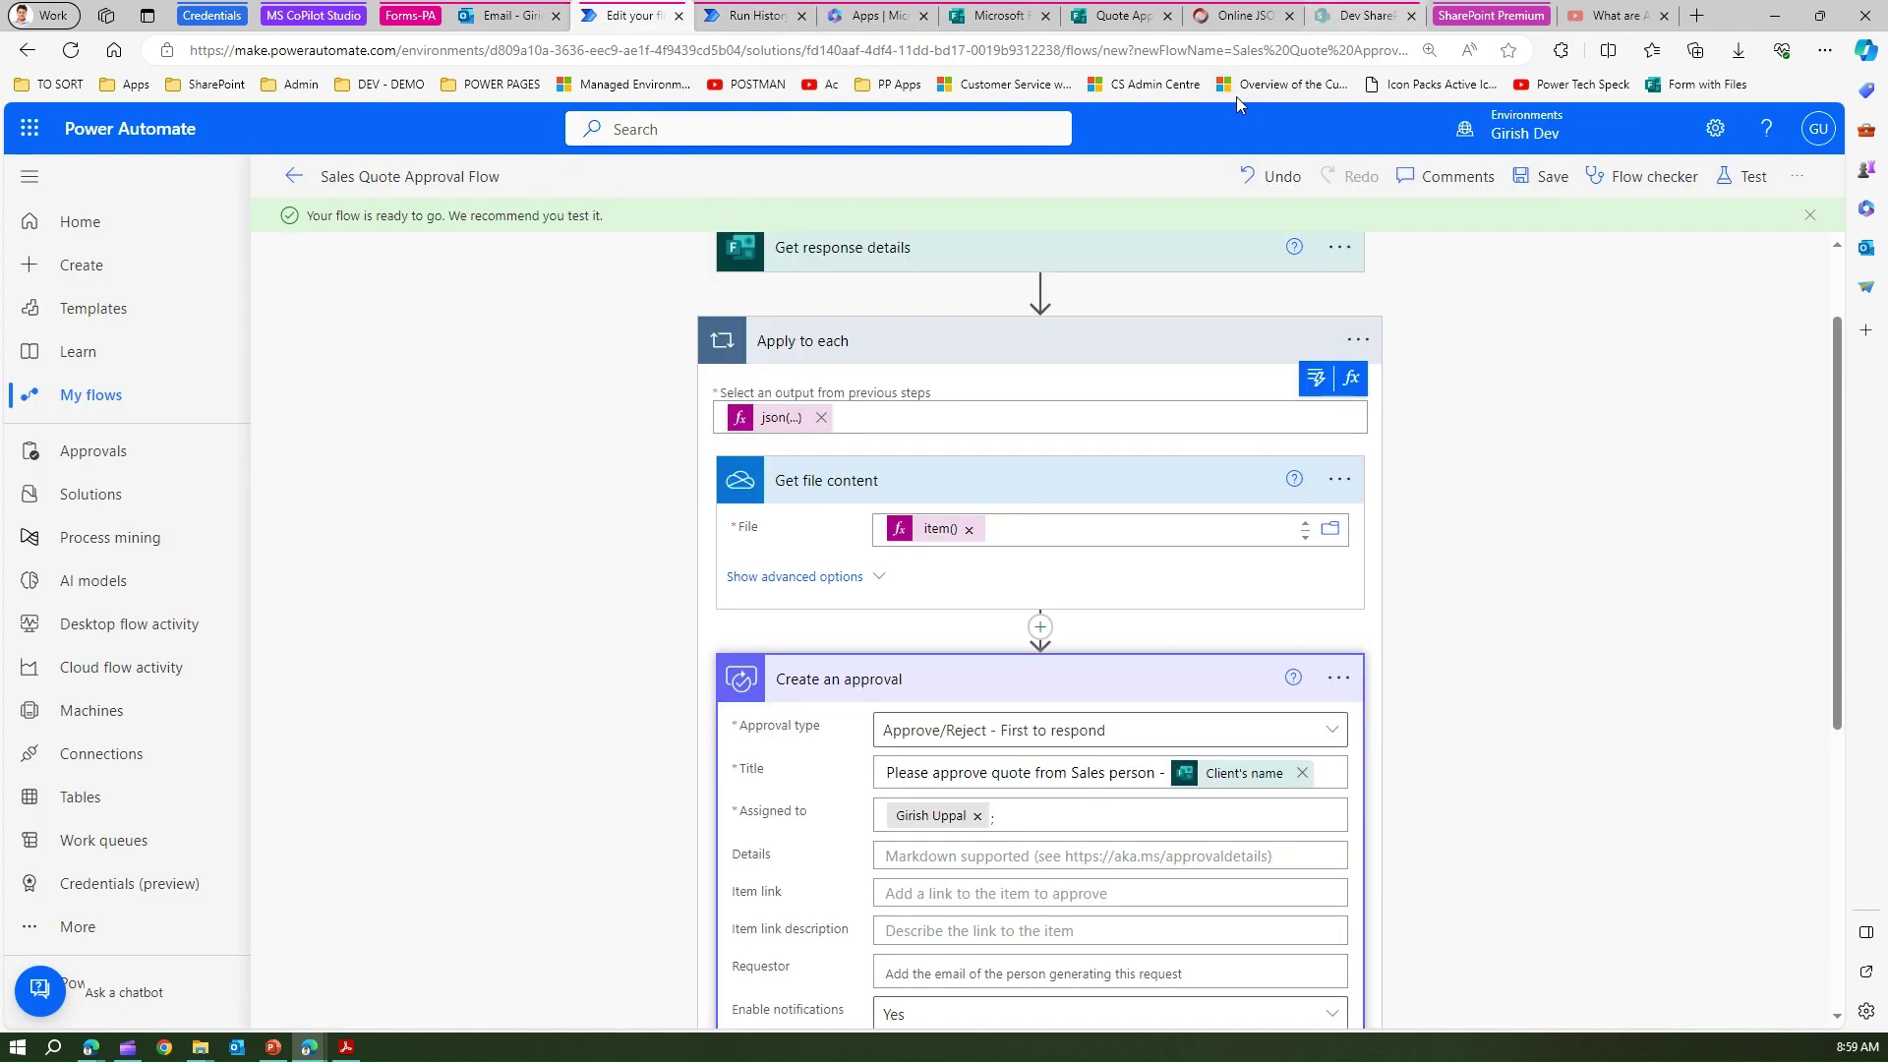
{"action": "left_click", "coordinate": [1118, 19]}
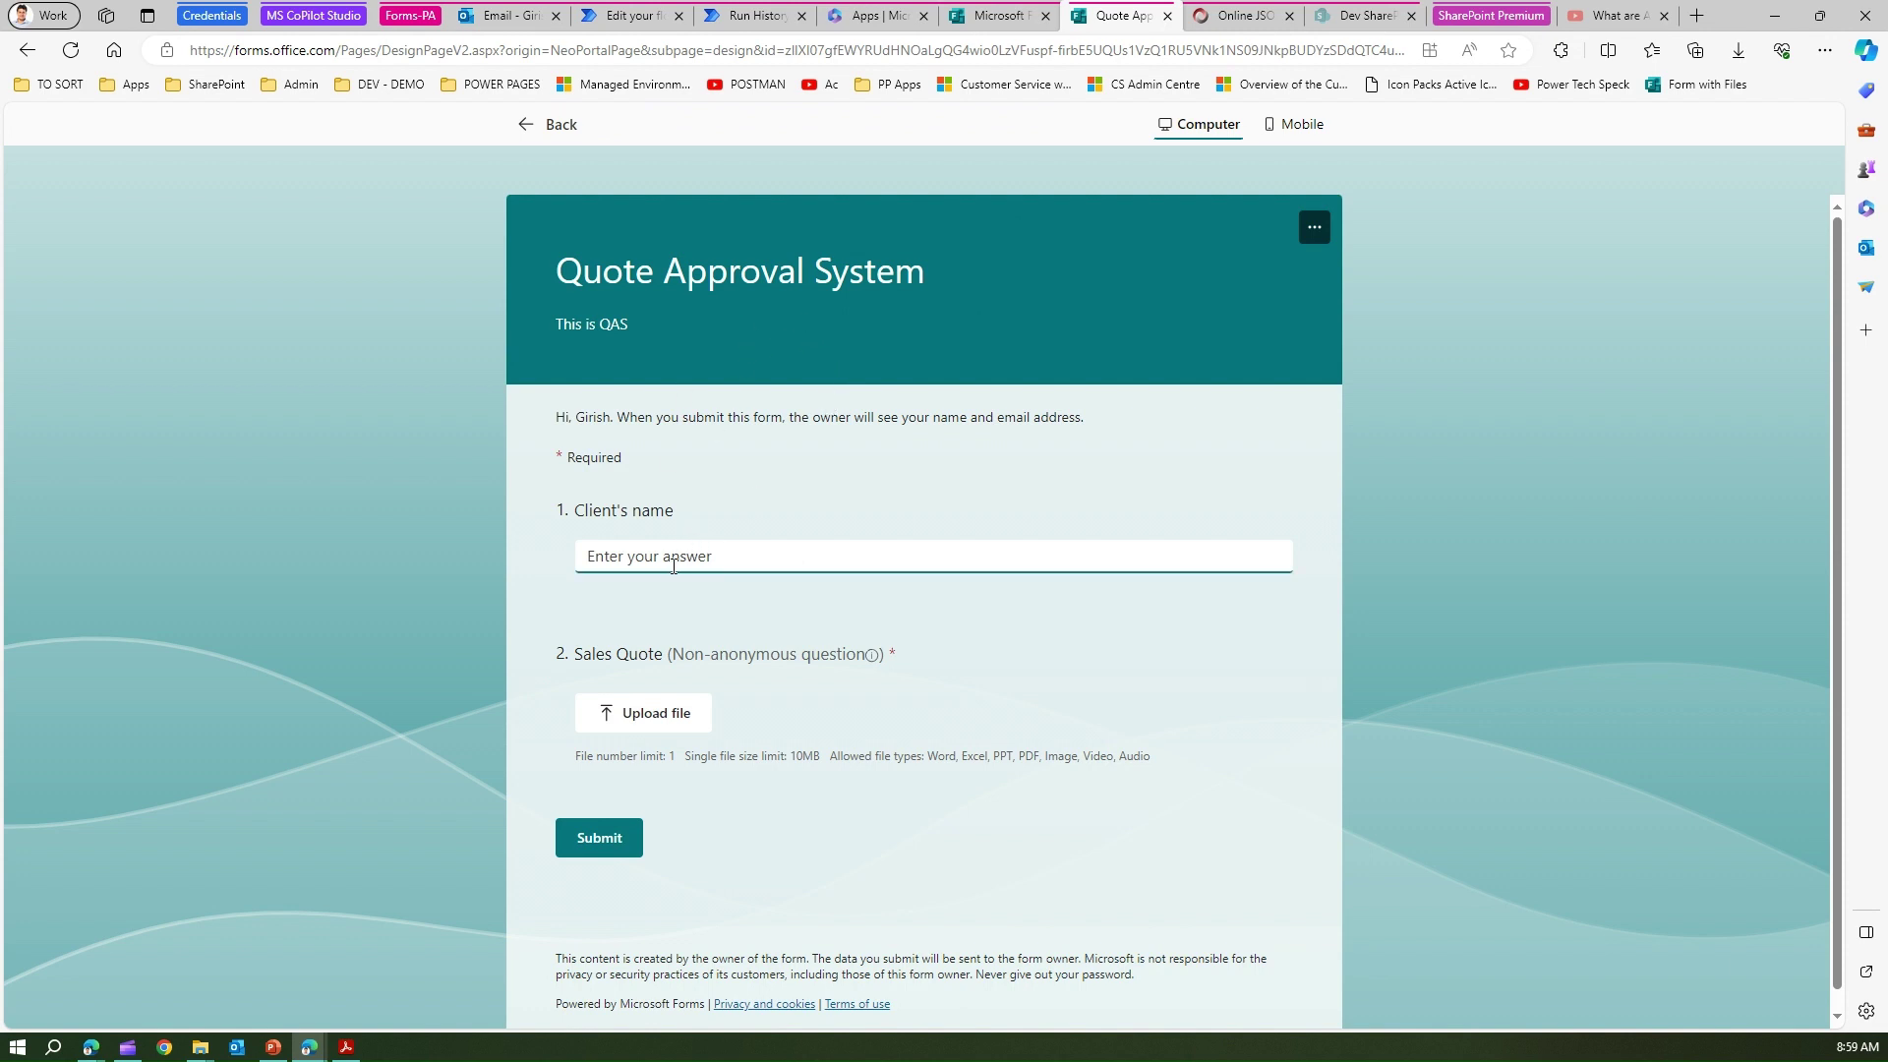
- Enter the client's name, upload Girish Inc Quote 001.pdf as the sales quote, and submit
{"action": "left_click", "coordinate": [654, 716]}
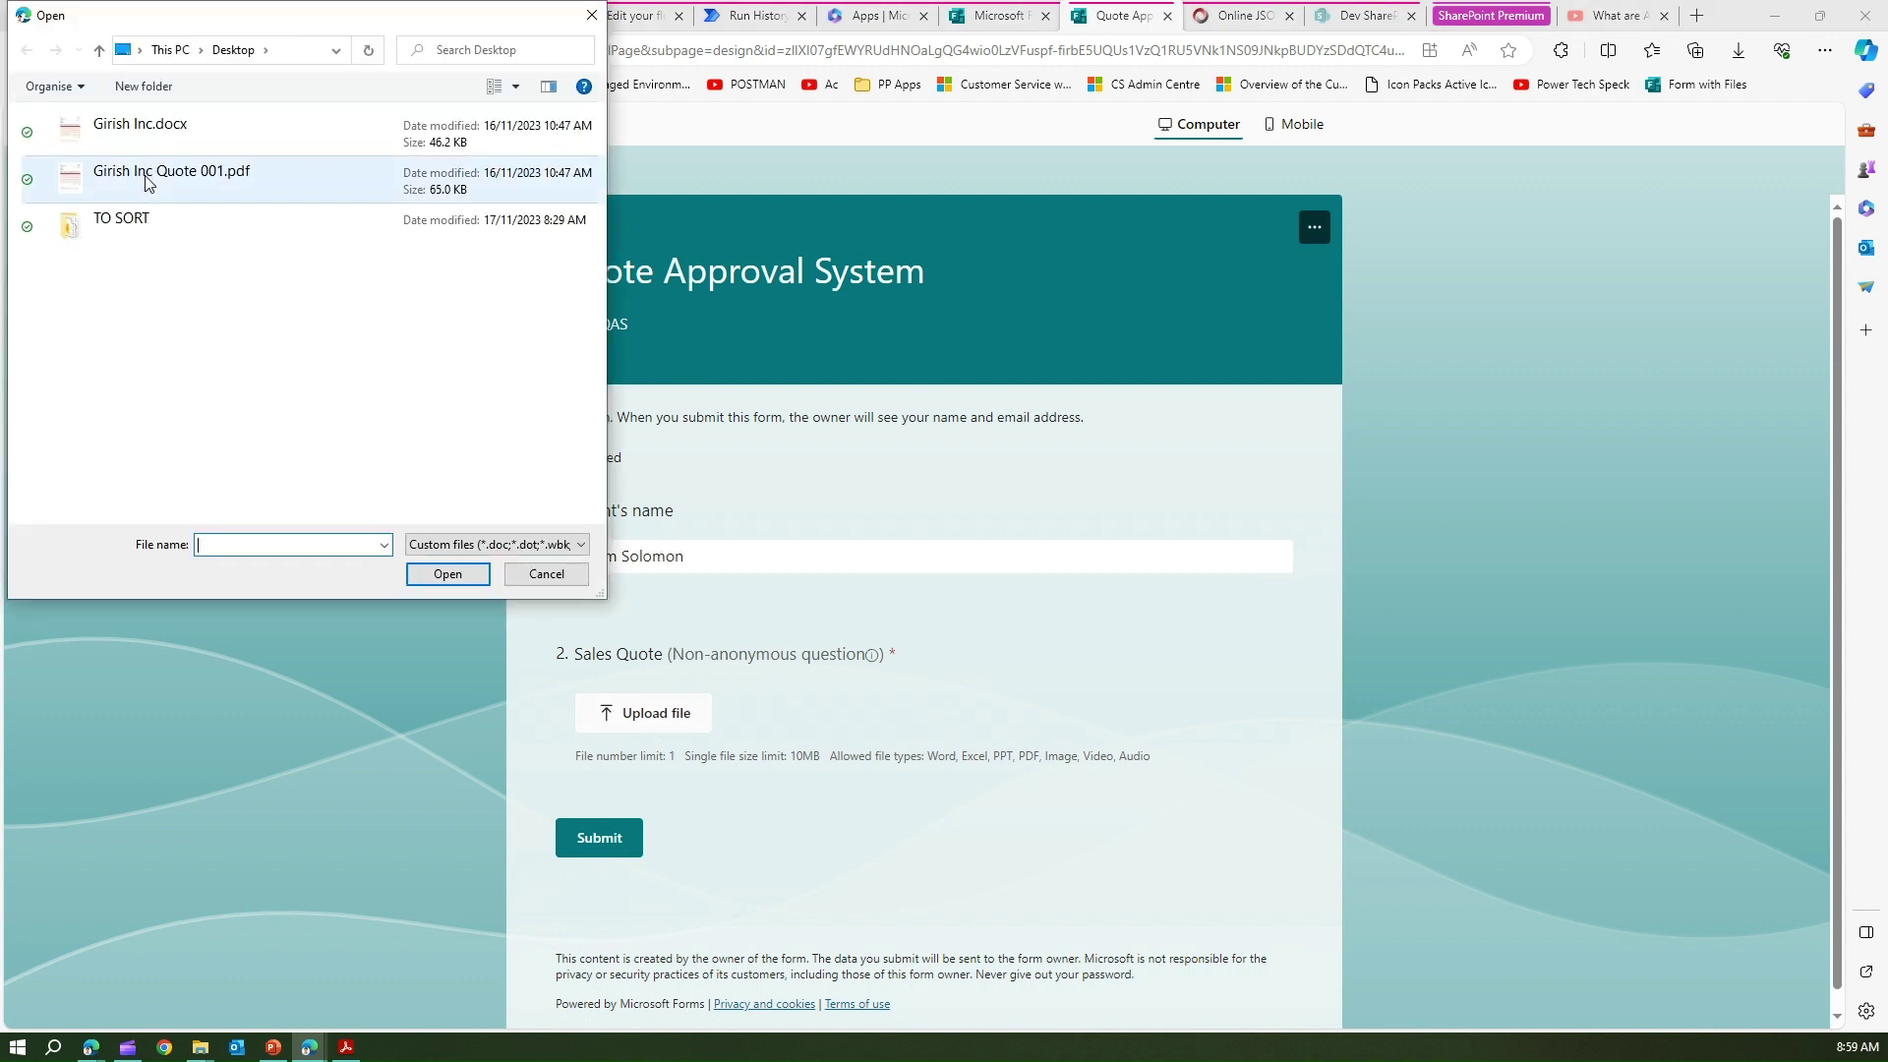
{"action": "double_click", "coordinate": [145, 177]}
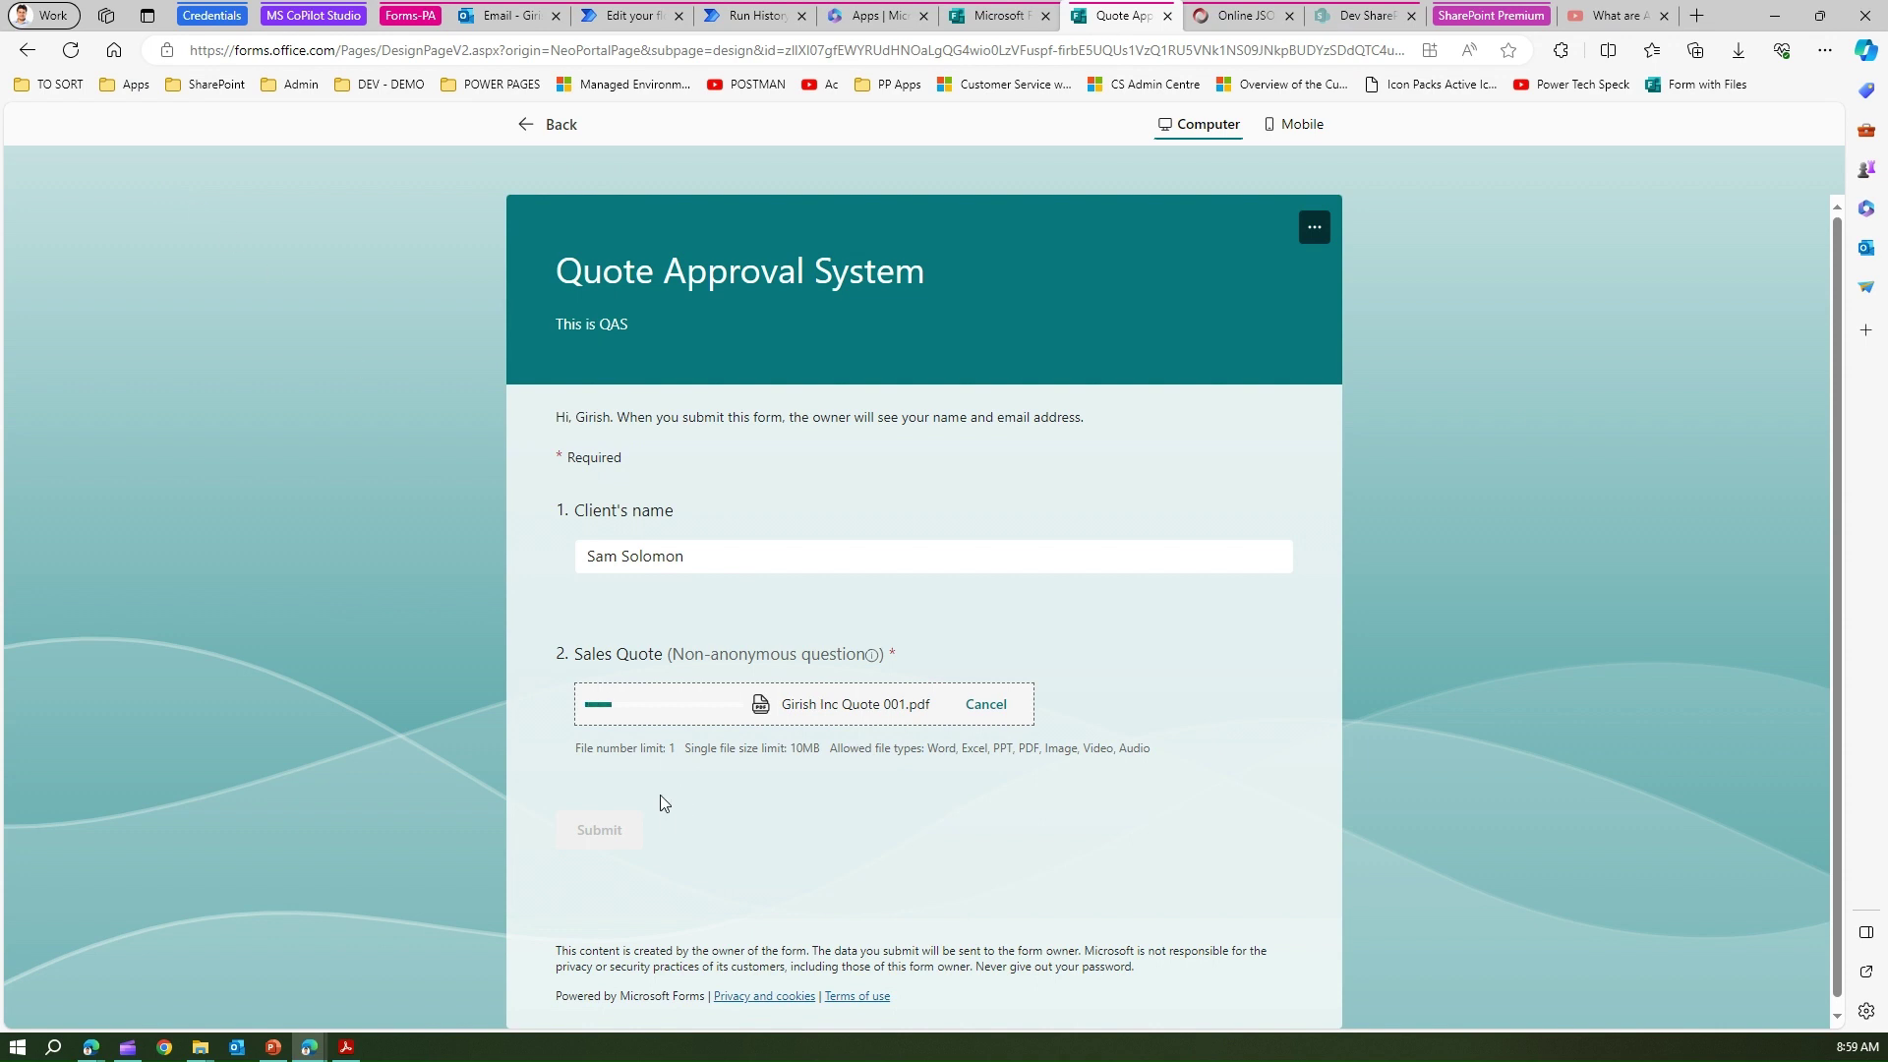
{"action": "left_click", "coordinate": [615, 836]}
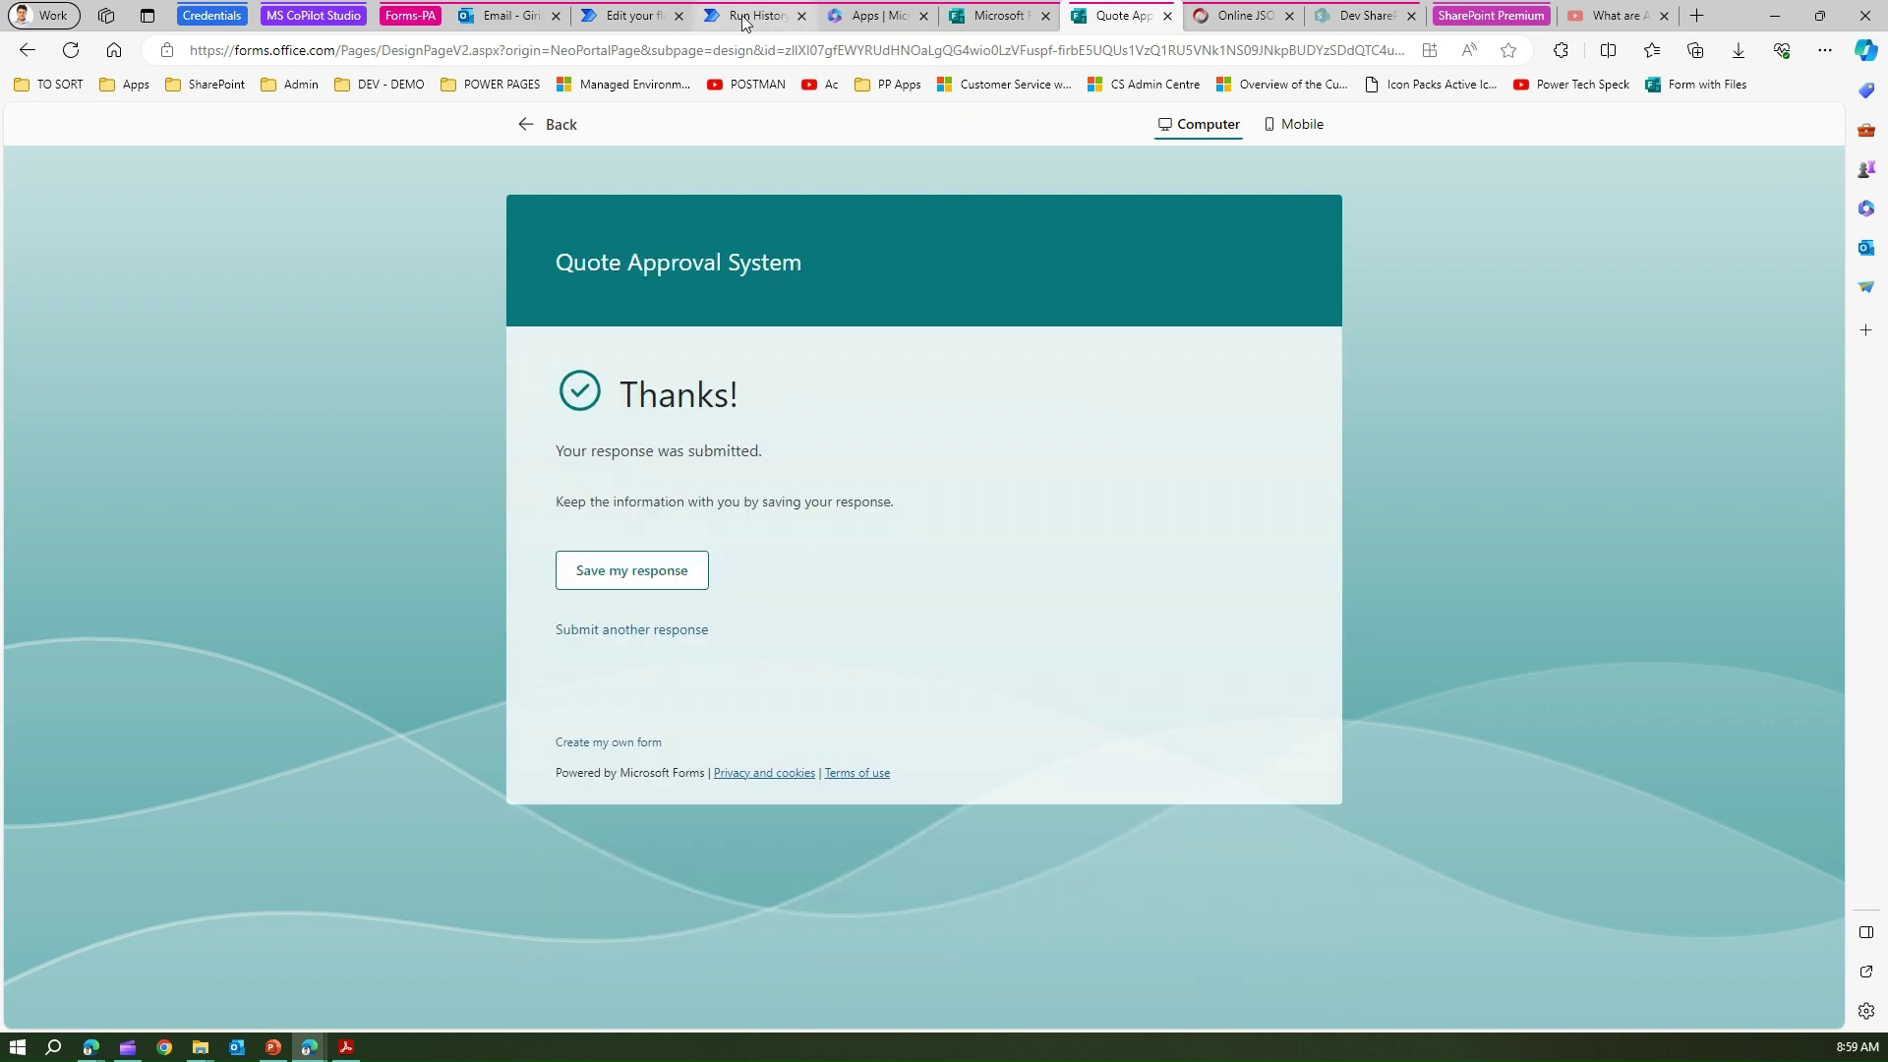
- Refresh the flow's run history for the new run, then reload Outlook for the approval email
{"action": "left_click", "coordinate": [611, 16]}
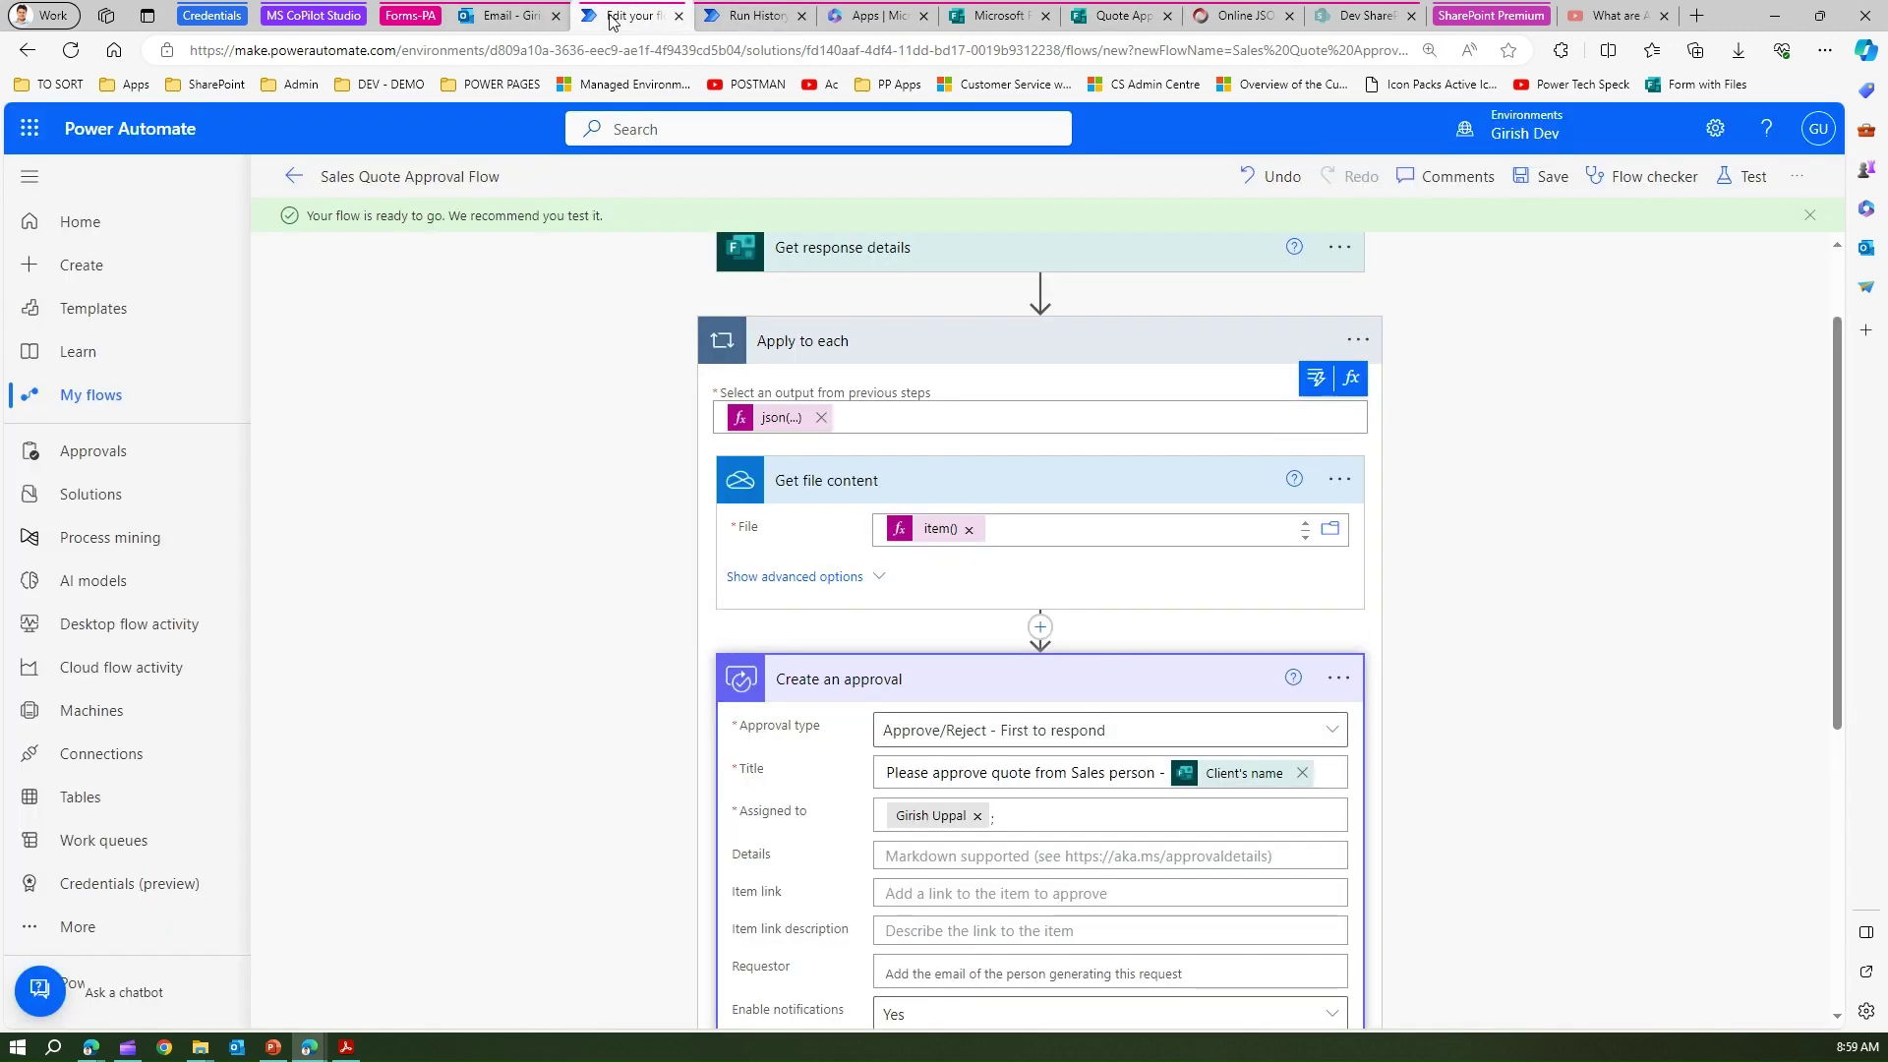
{"action": "left_click", "coordinate": [753, 16]}
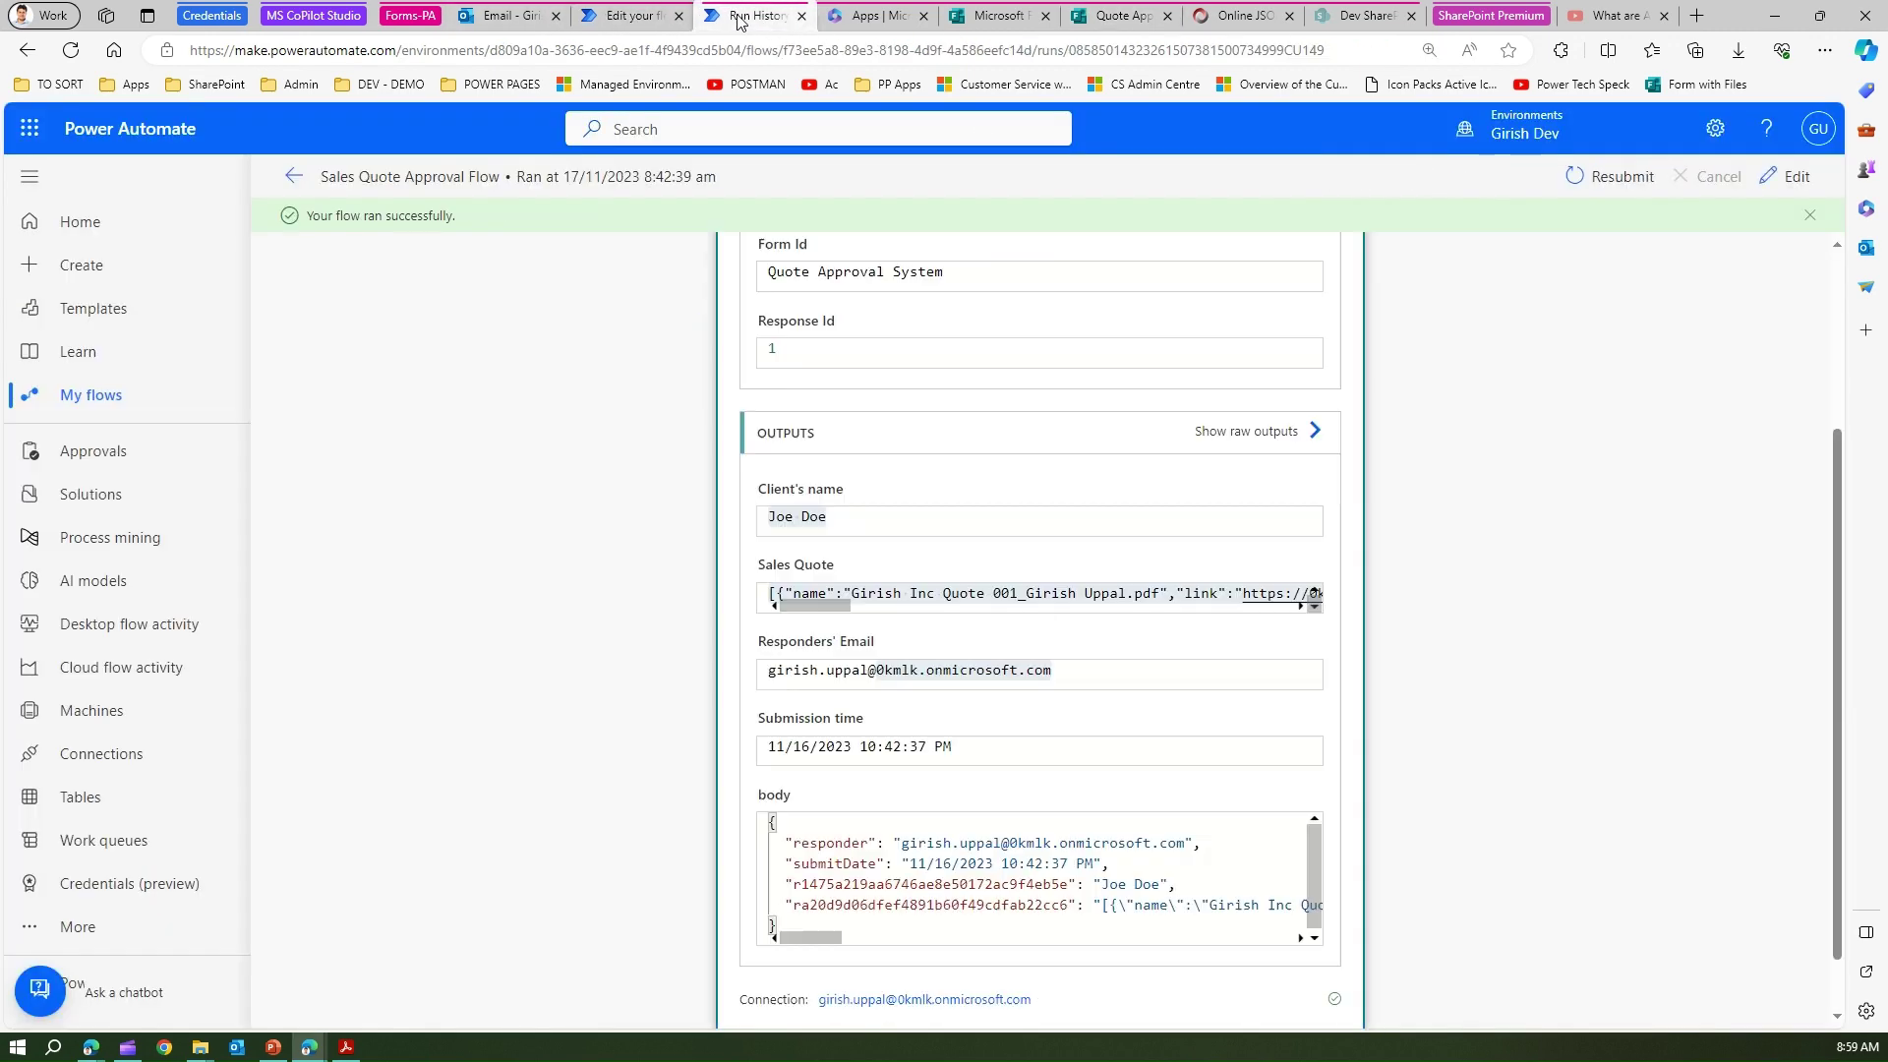
{"action": "left_click", "coordinate": [309, 183]}
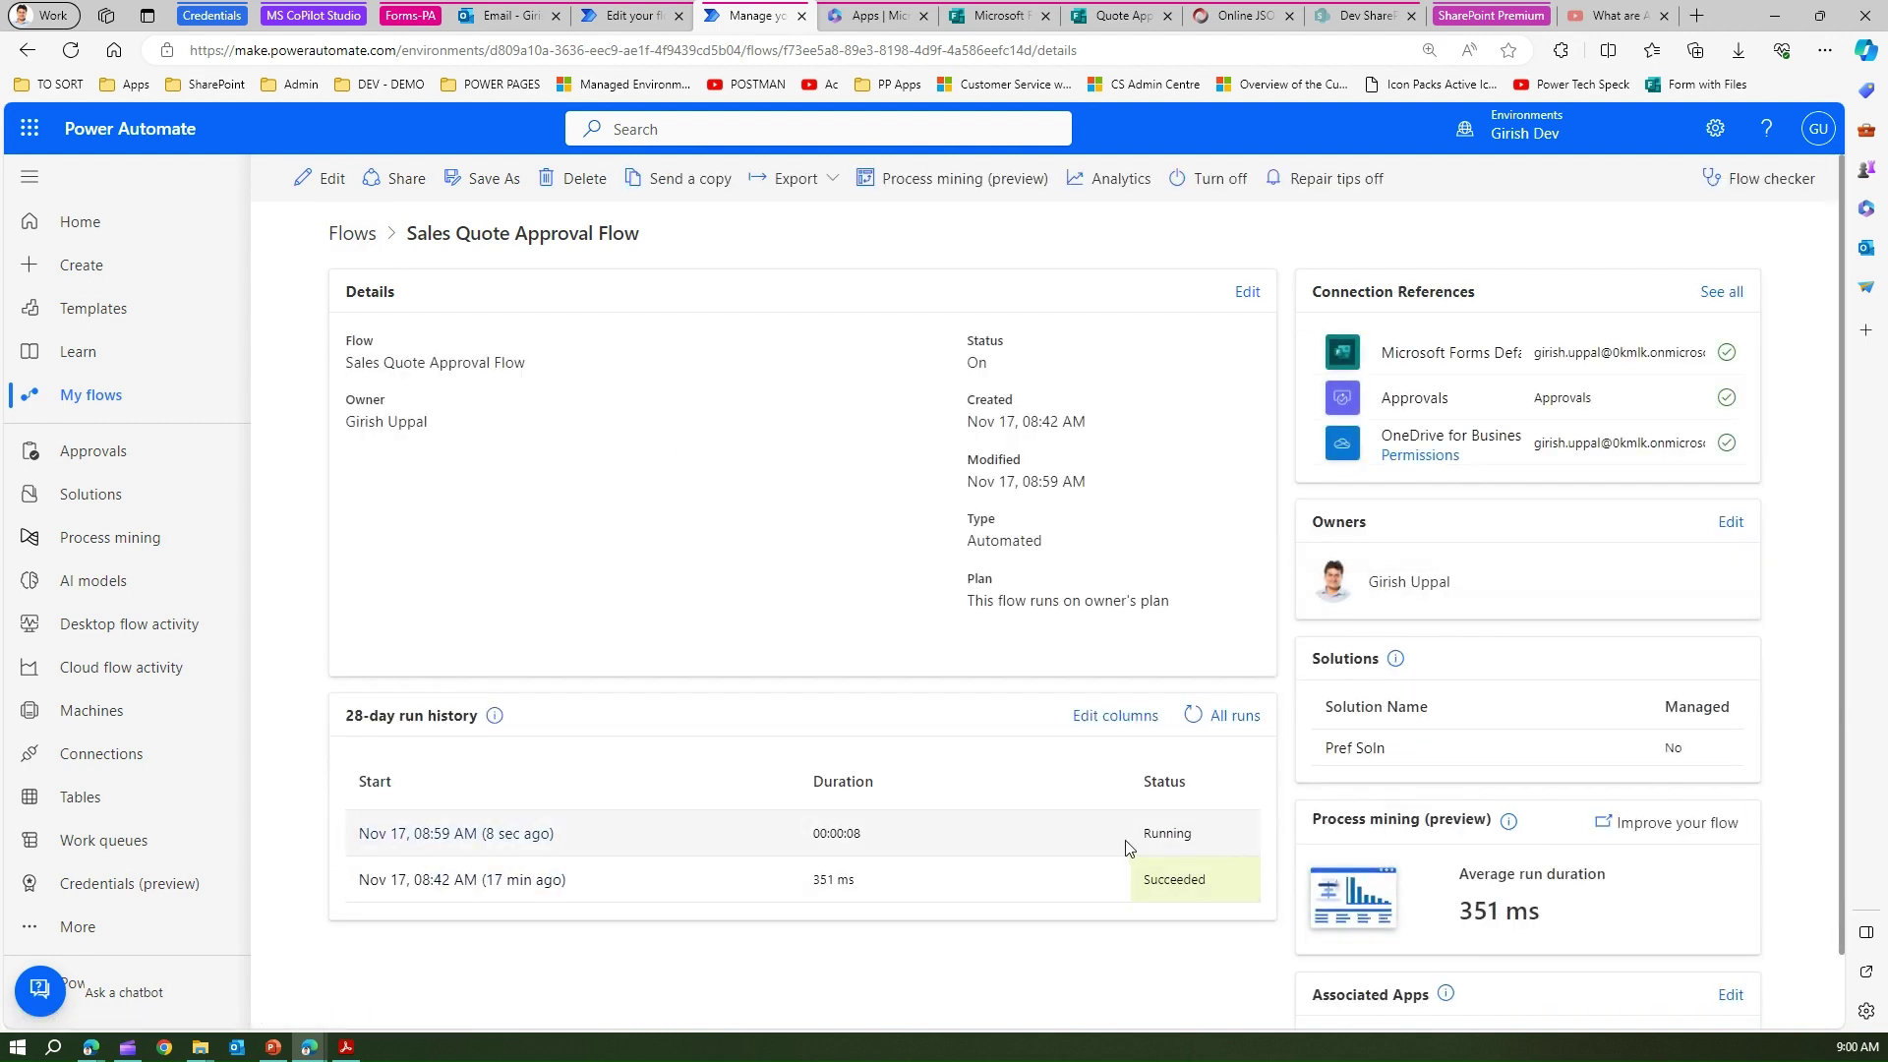
{"action": "left_click", "coordinate": [1191, 719]}
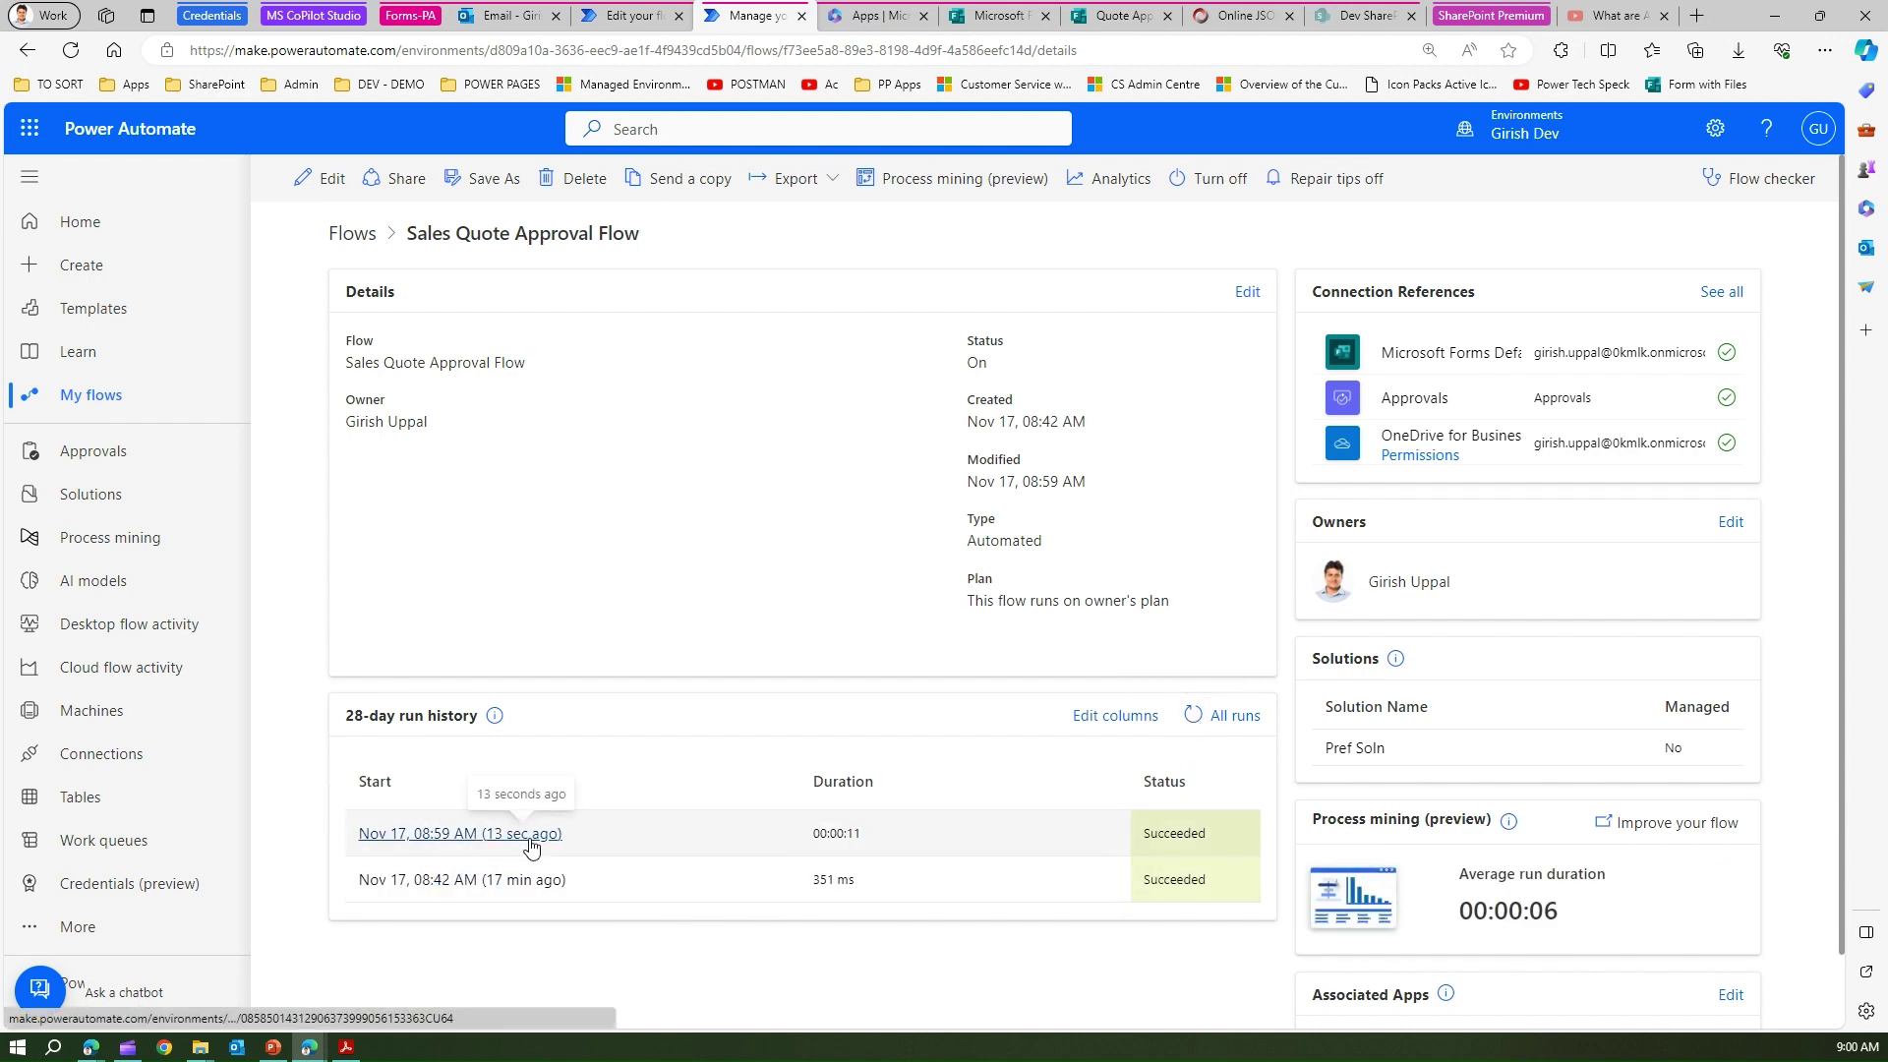
{"action": "mouse_move", "coordinate": [499, 20]}
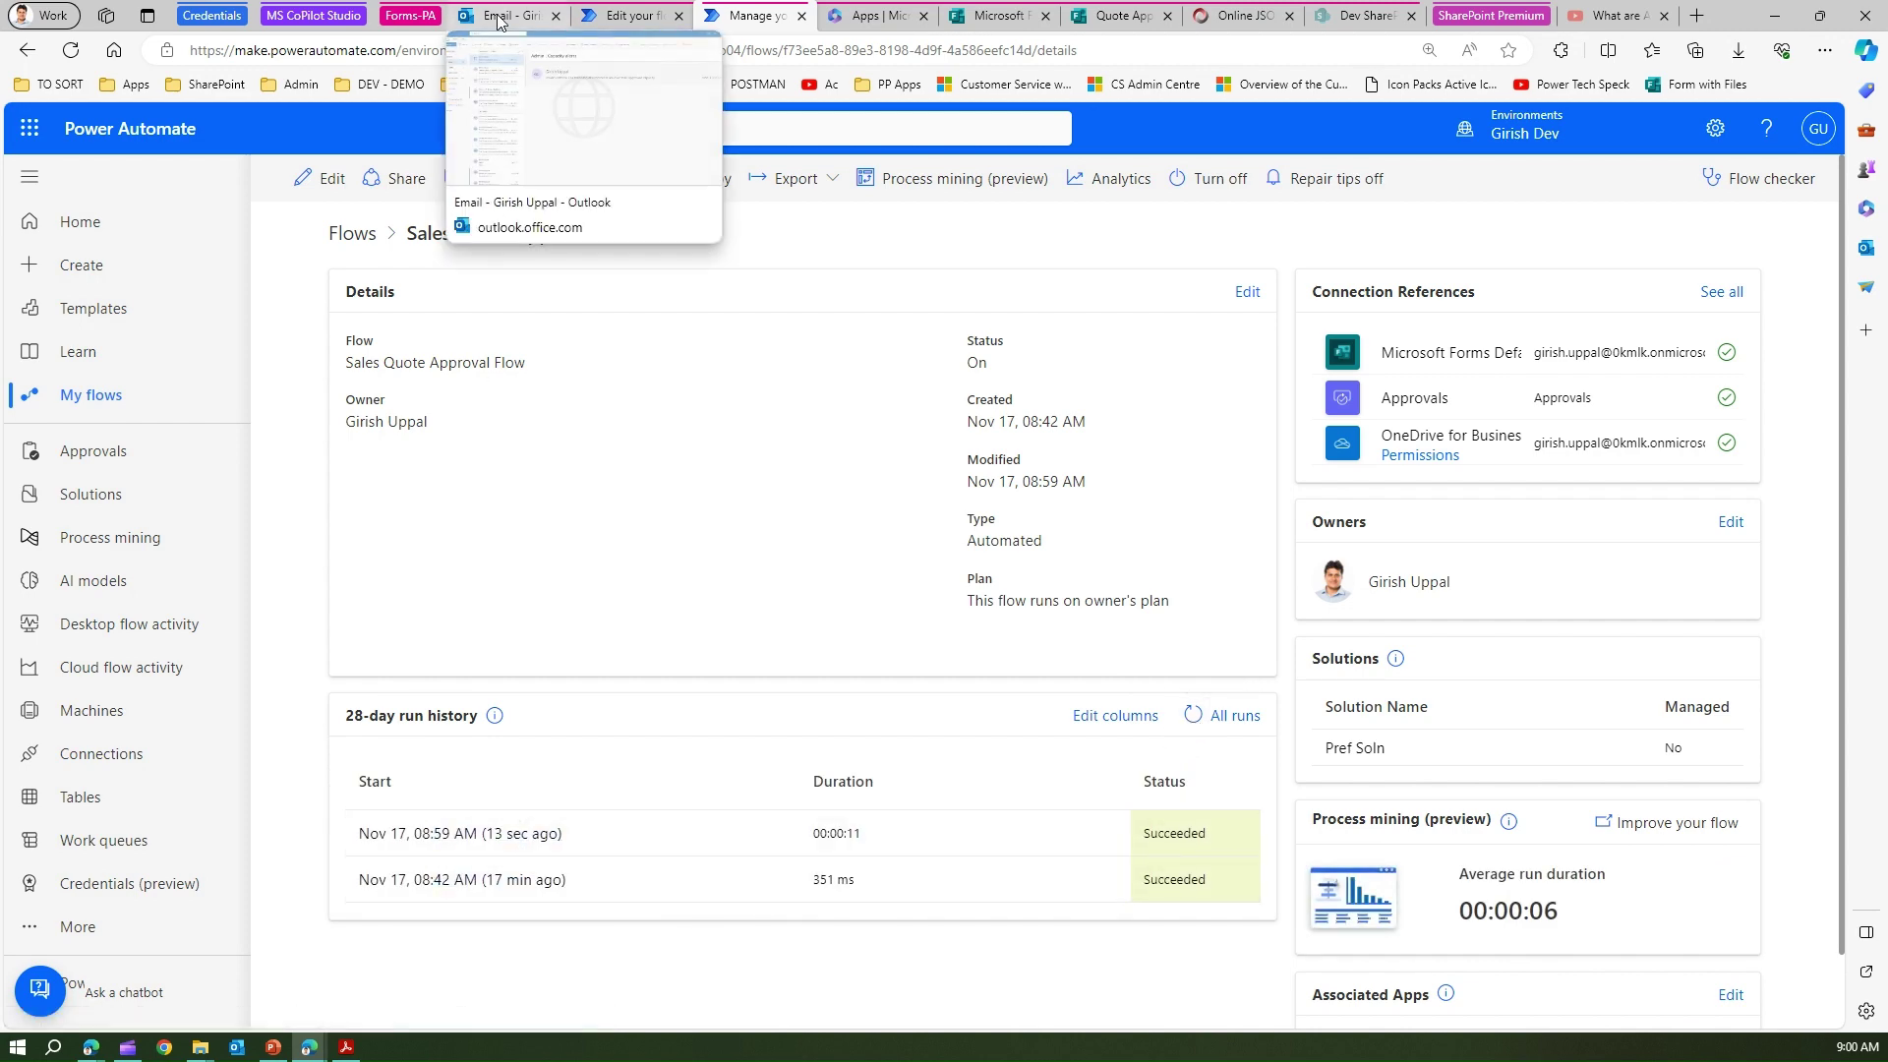
{"action": "left_click", "coordinate": [499, 20]}
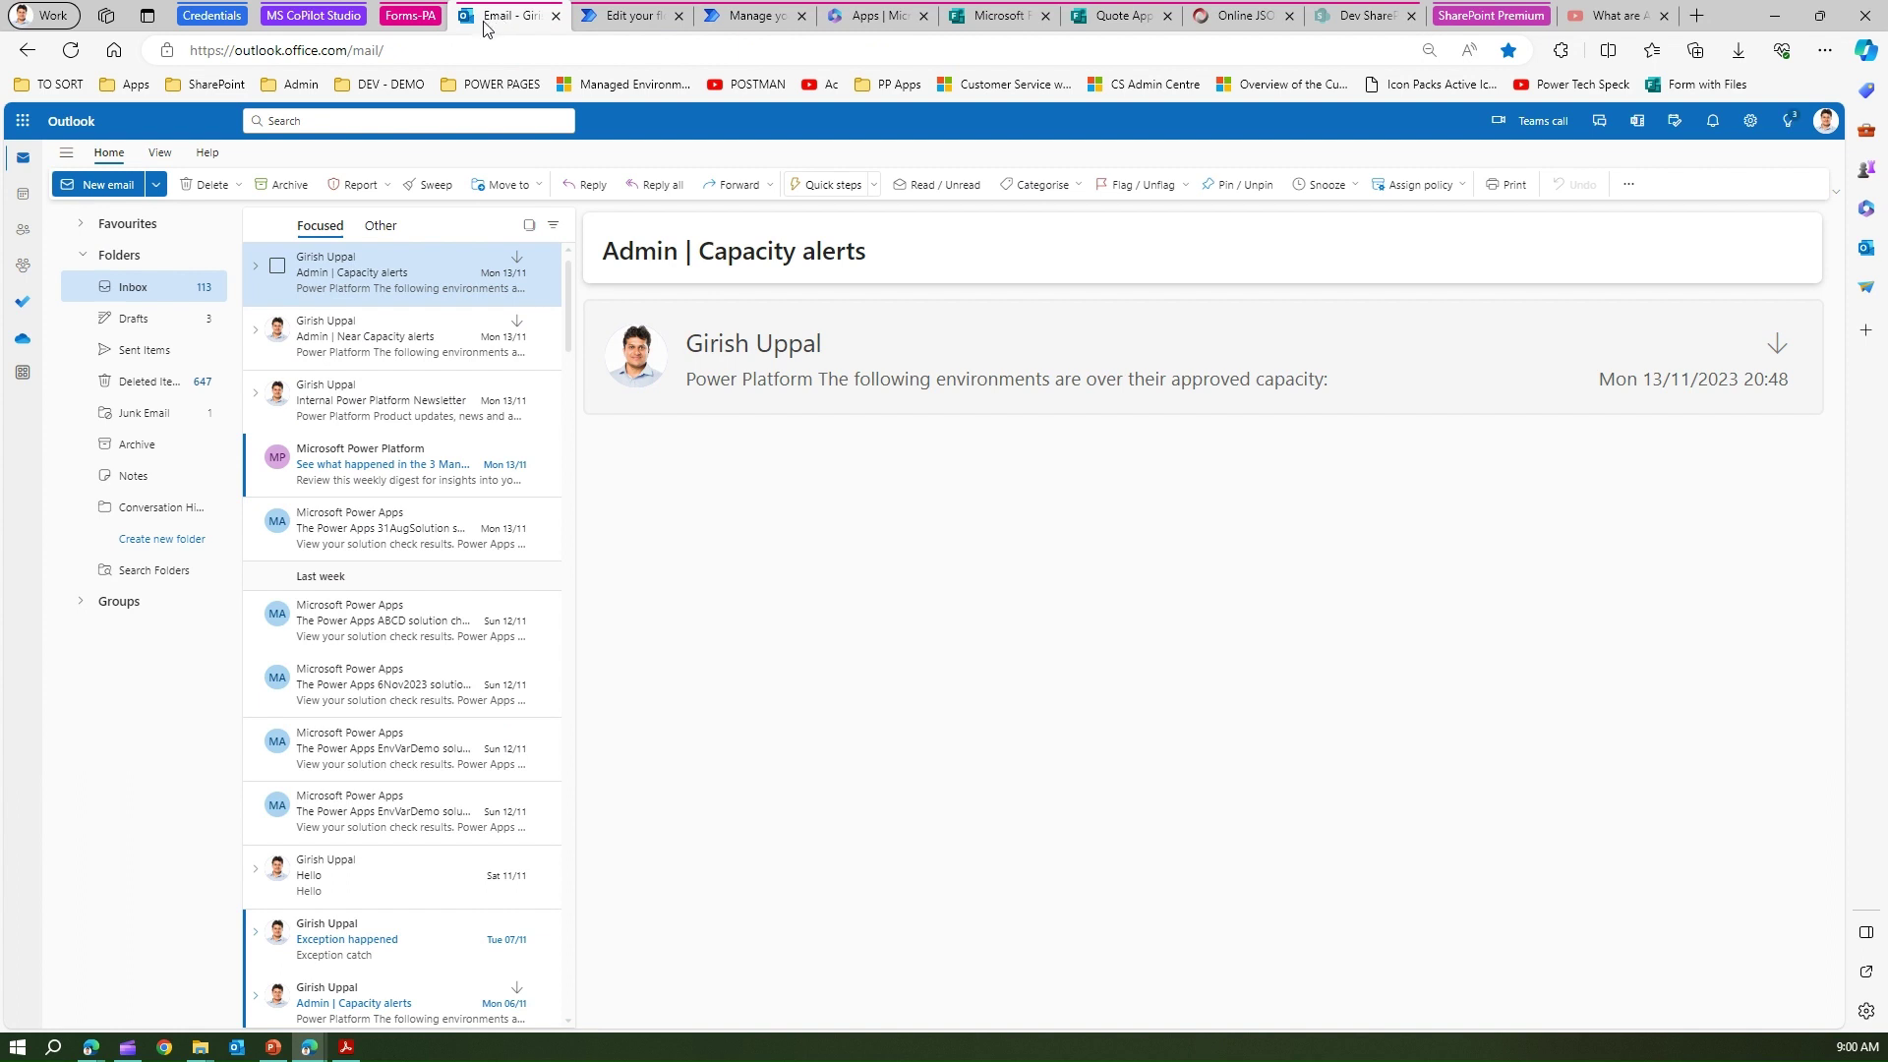
{"action": "left_click", "coordinate": [69, 50]}
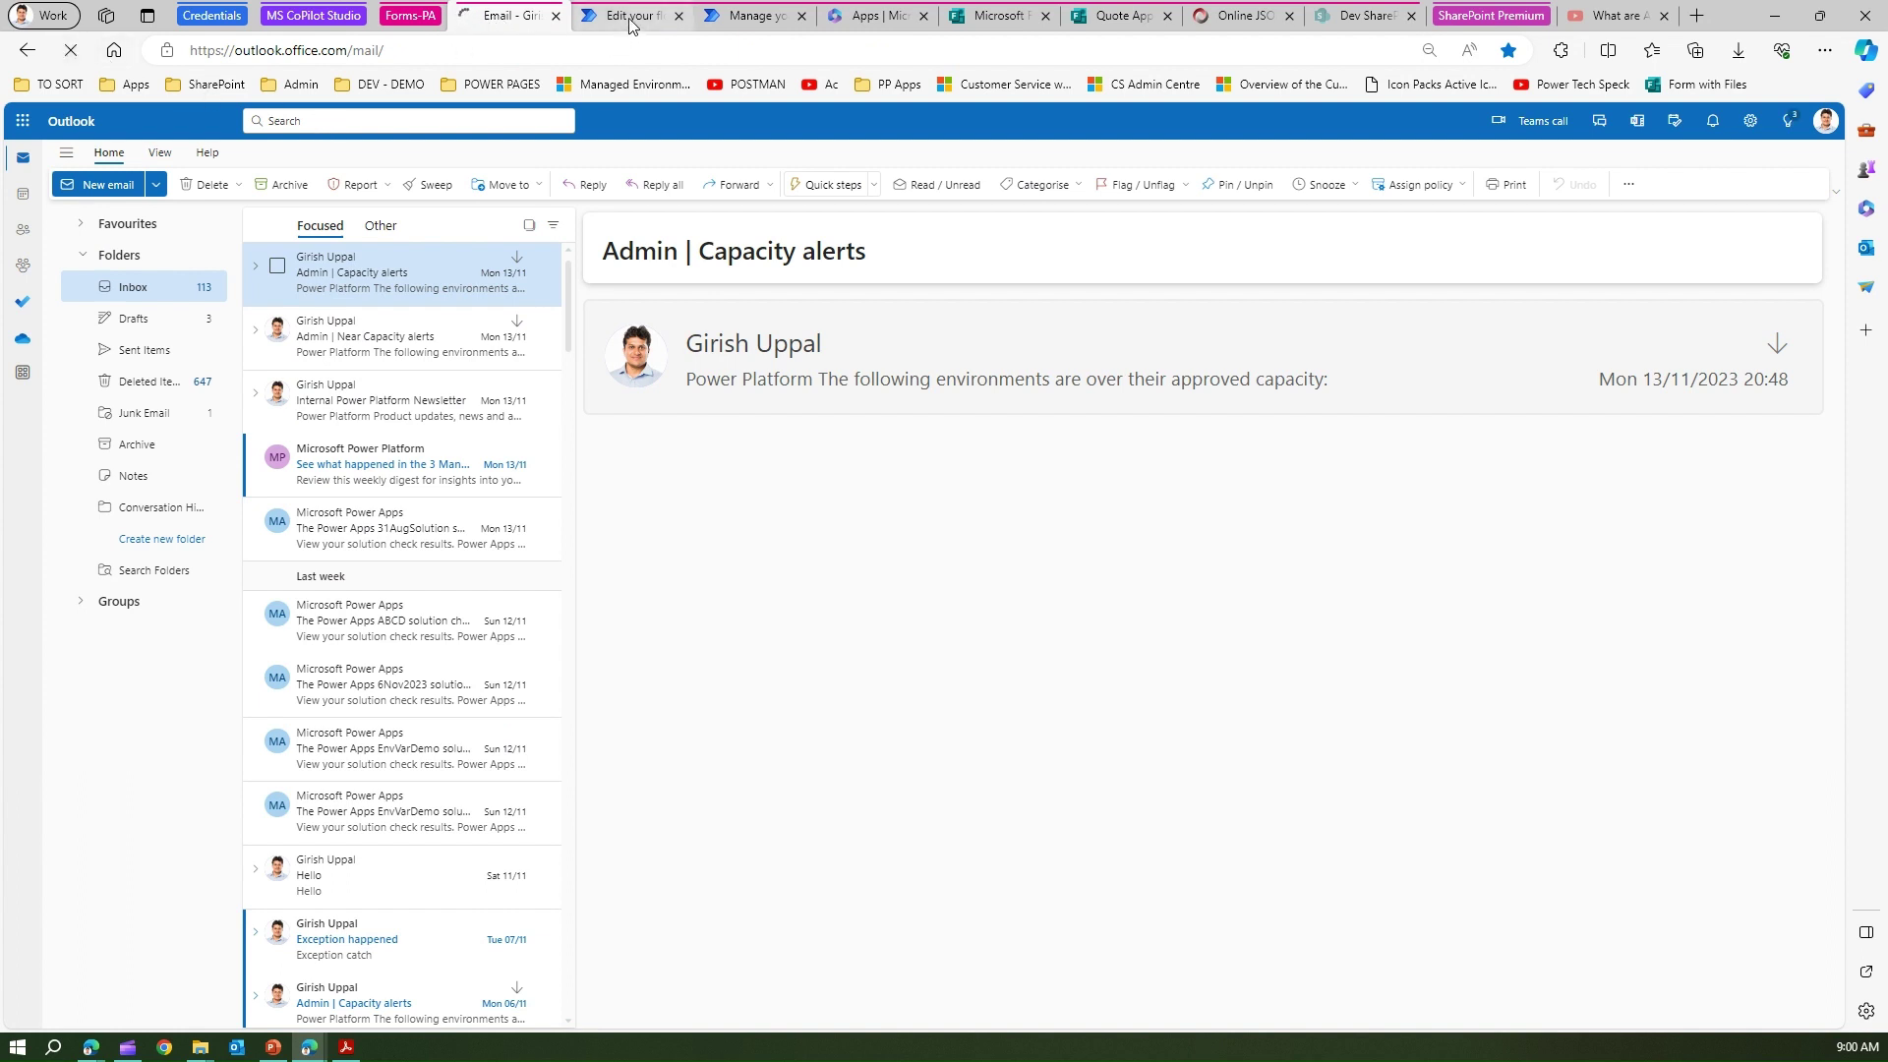
- Open the 08:59 run, expand Apply to each and Create an approval outputs, then reload Outlook
{"action": "mouse_move", "coordinate": [630, 21]}
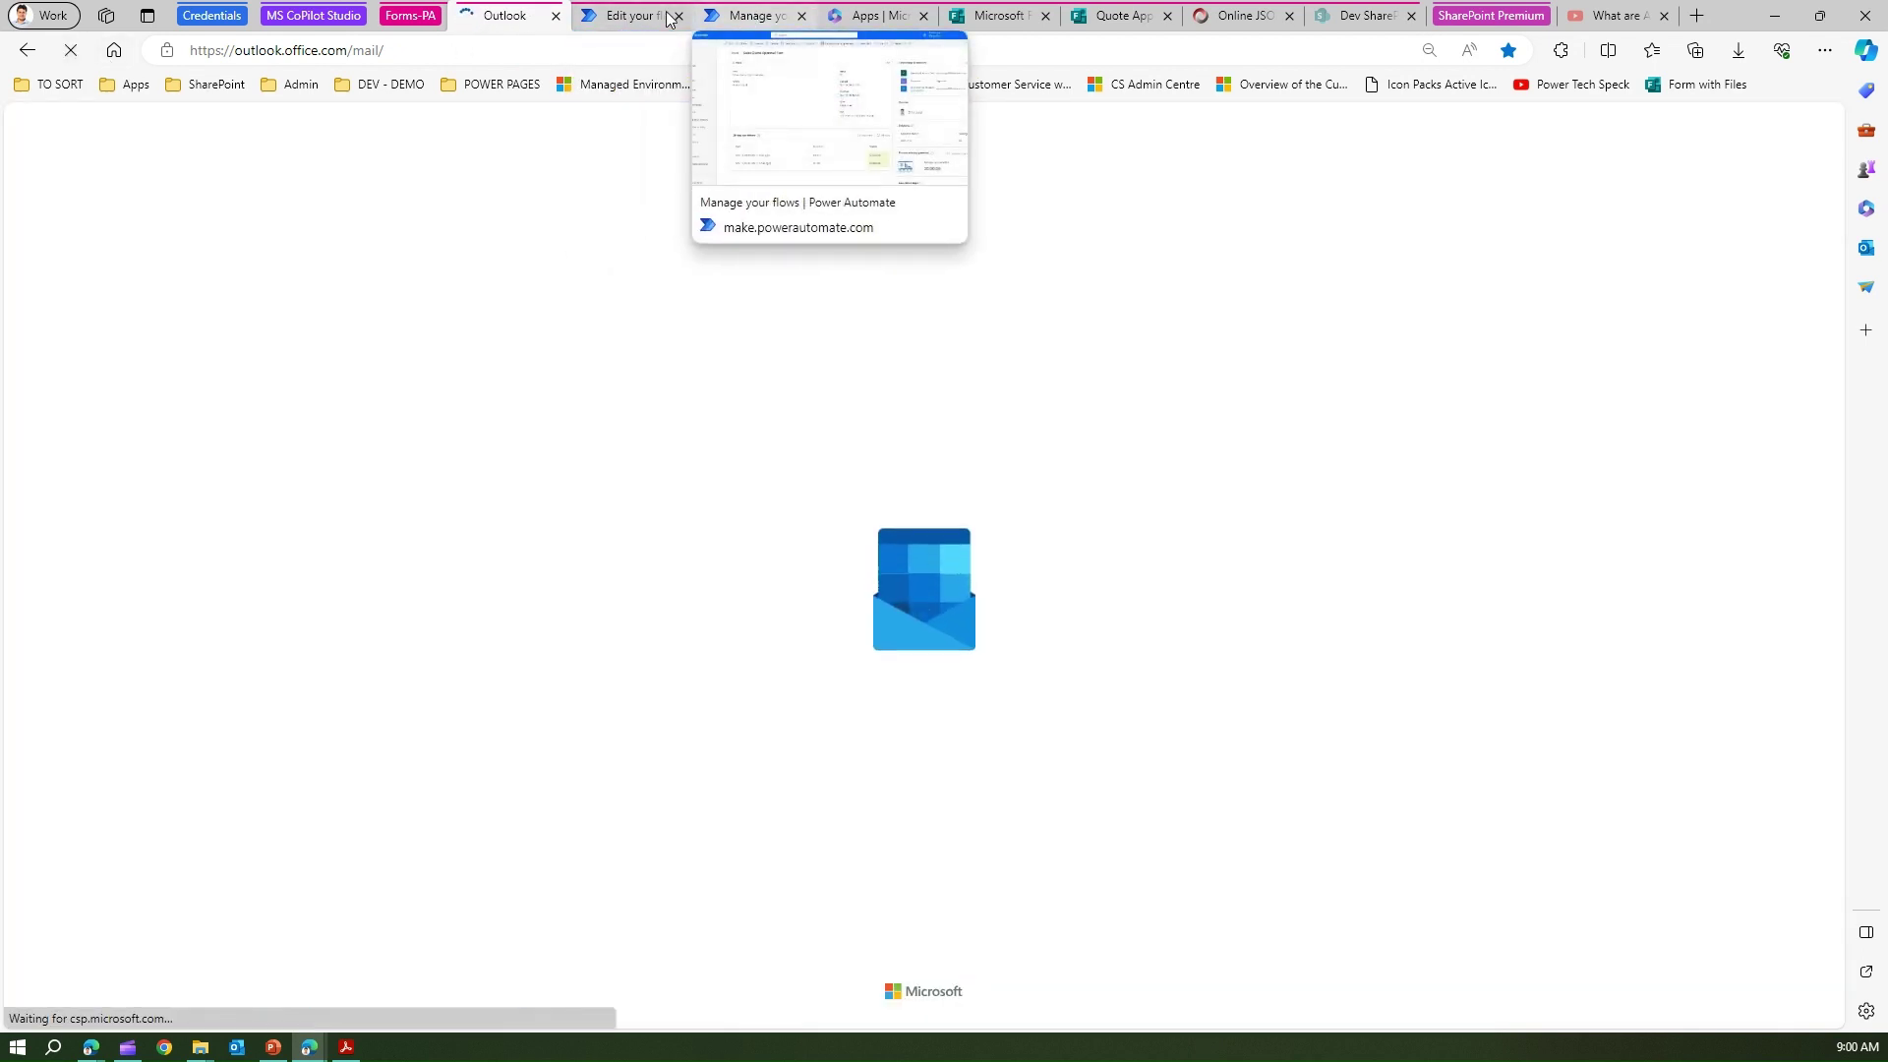
{"action": "left_click", "coordinate": [622, 20]}
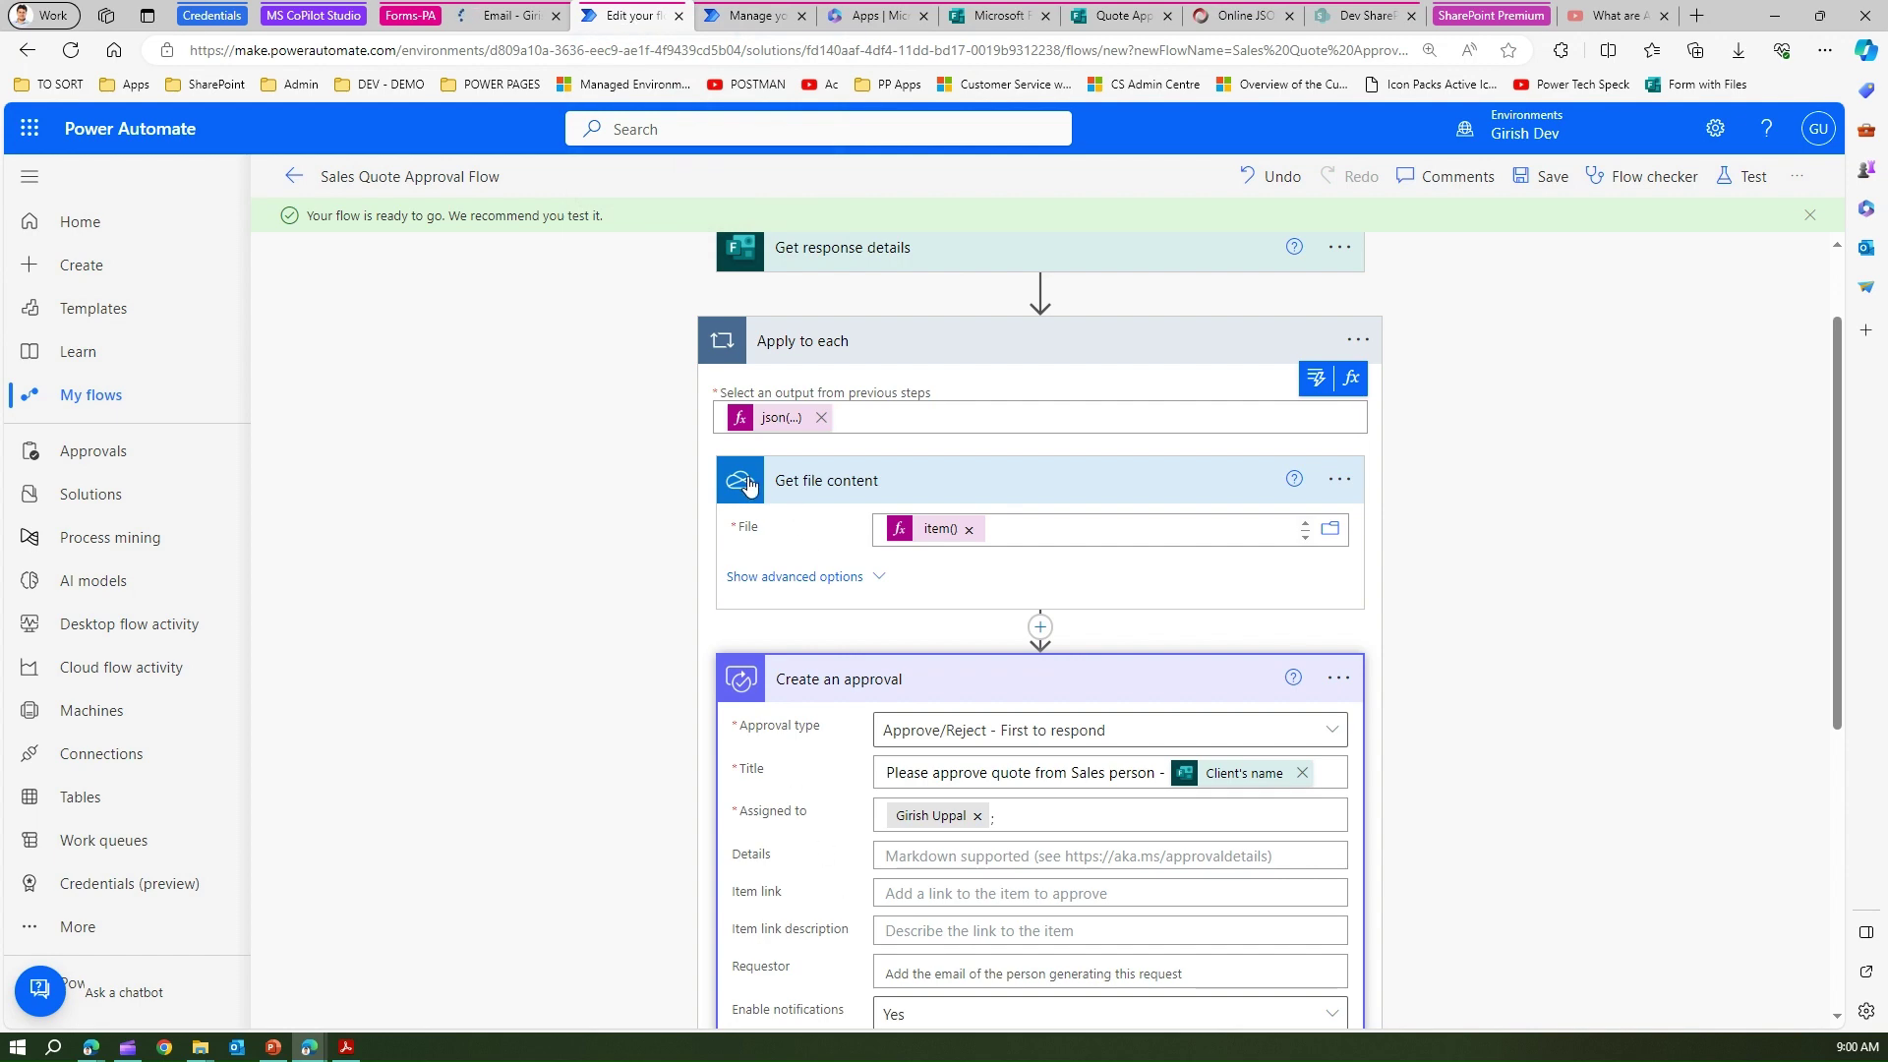
{"action": "scroll", "coordinate": [786, 433], "scroll_direction": "up", "scroll_amount": 2}
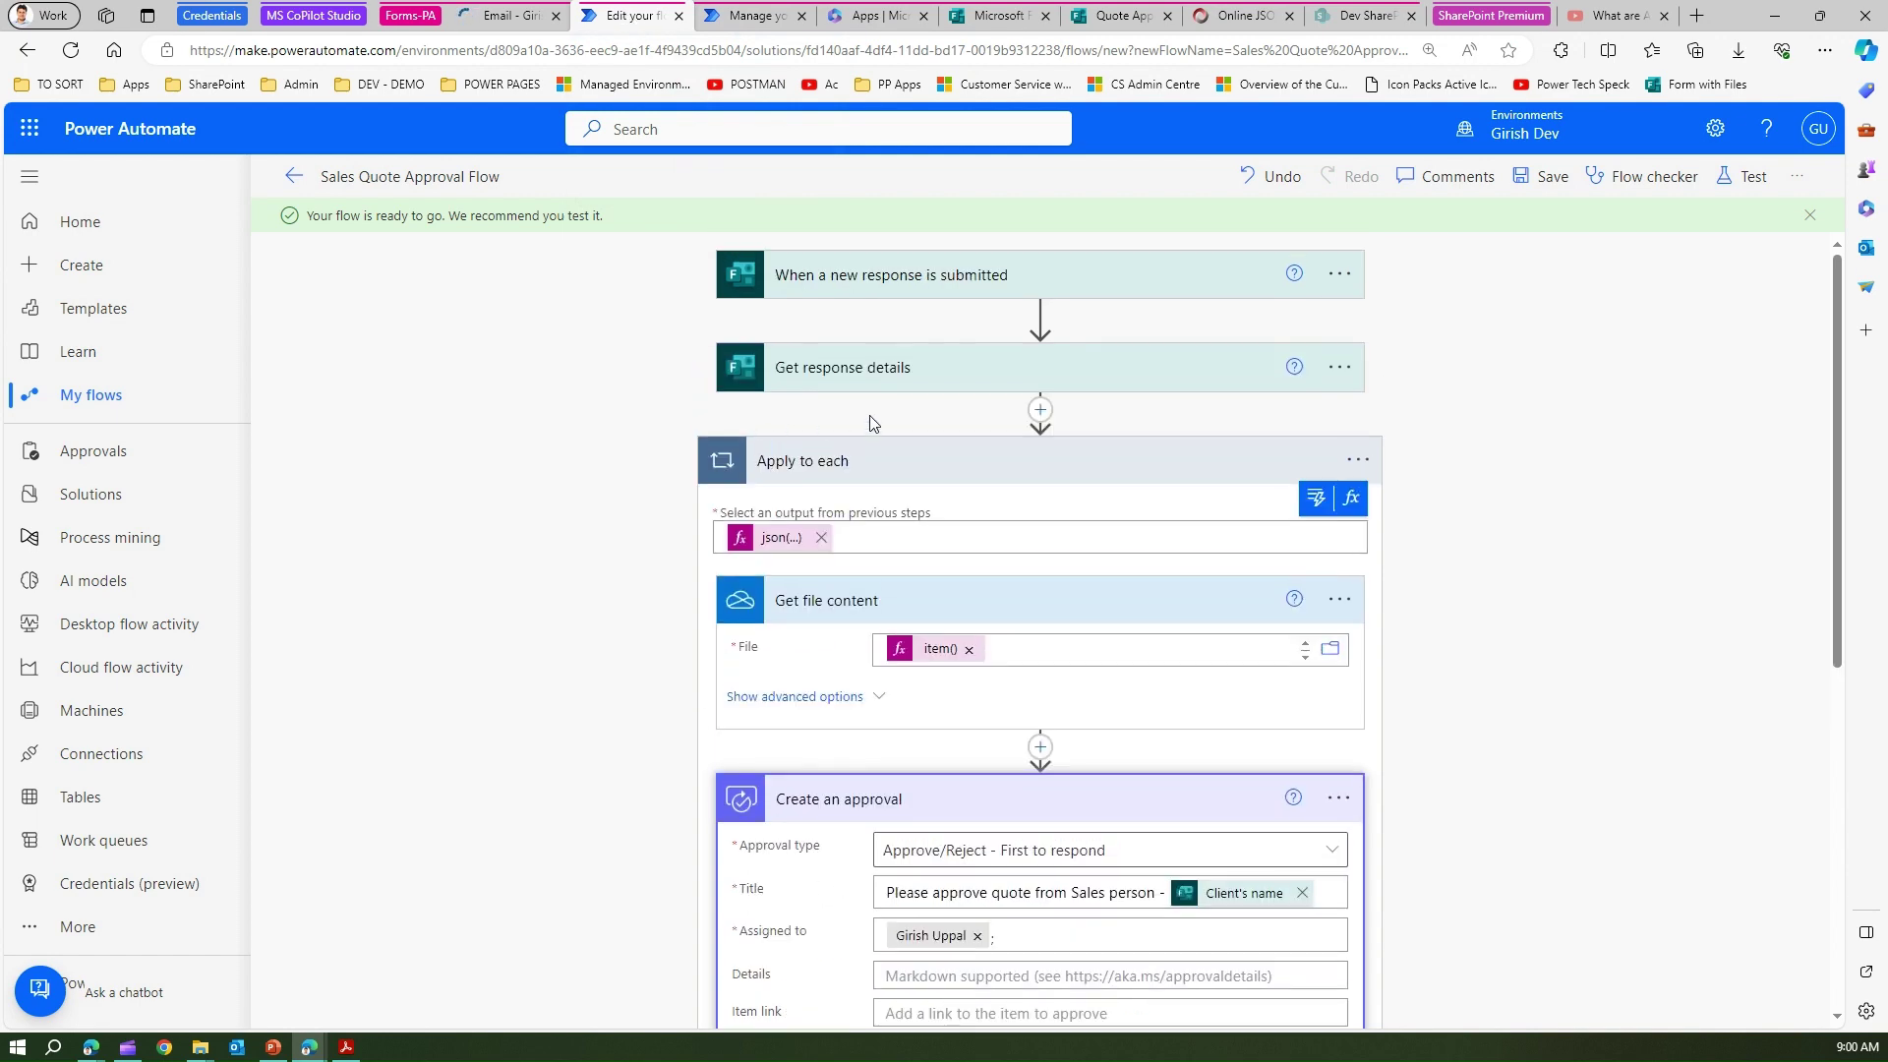
{"action": "left_click", "coordinate": [740, 18]}
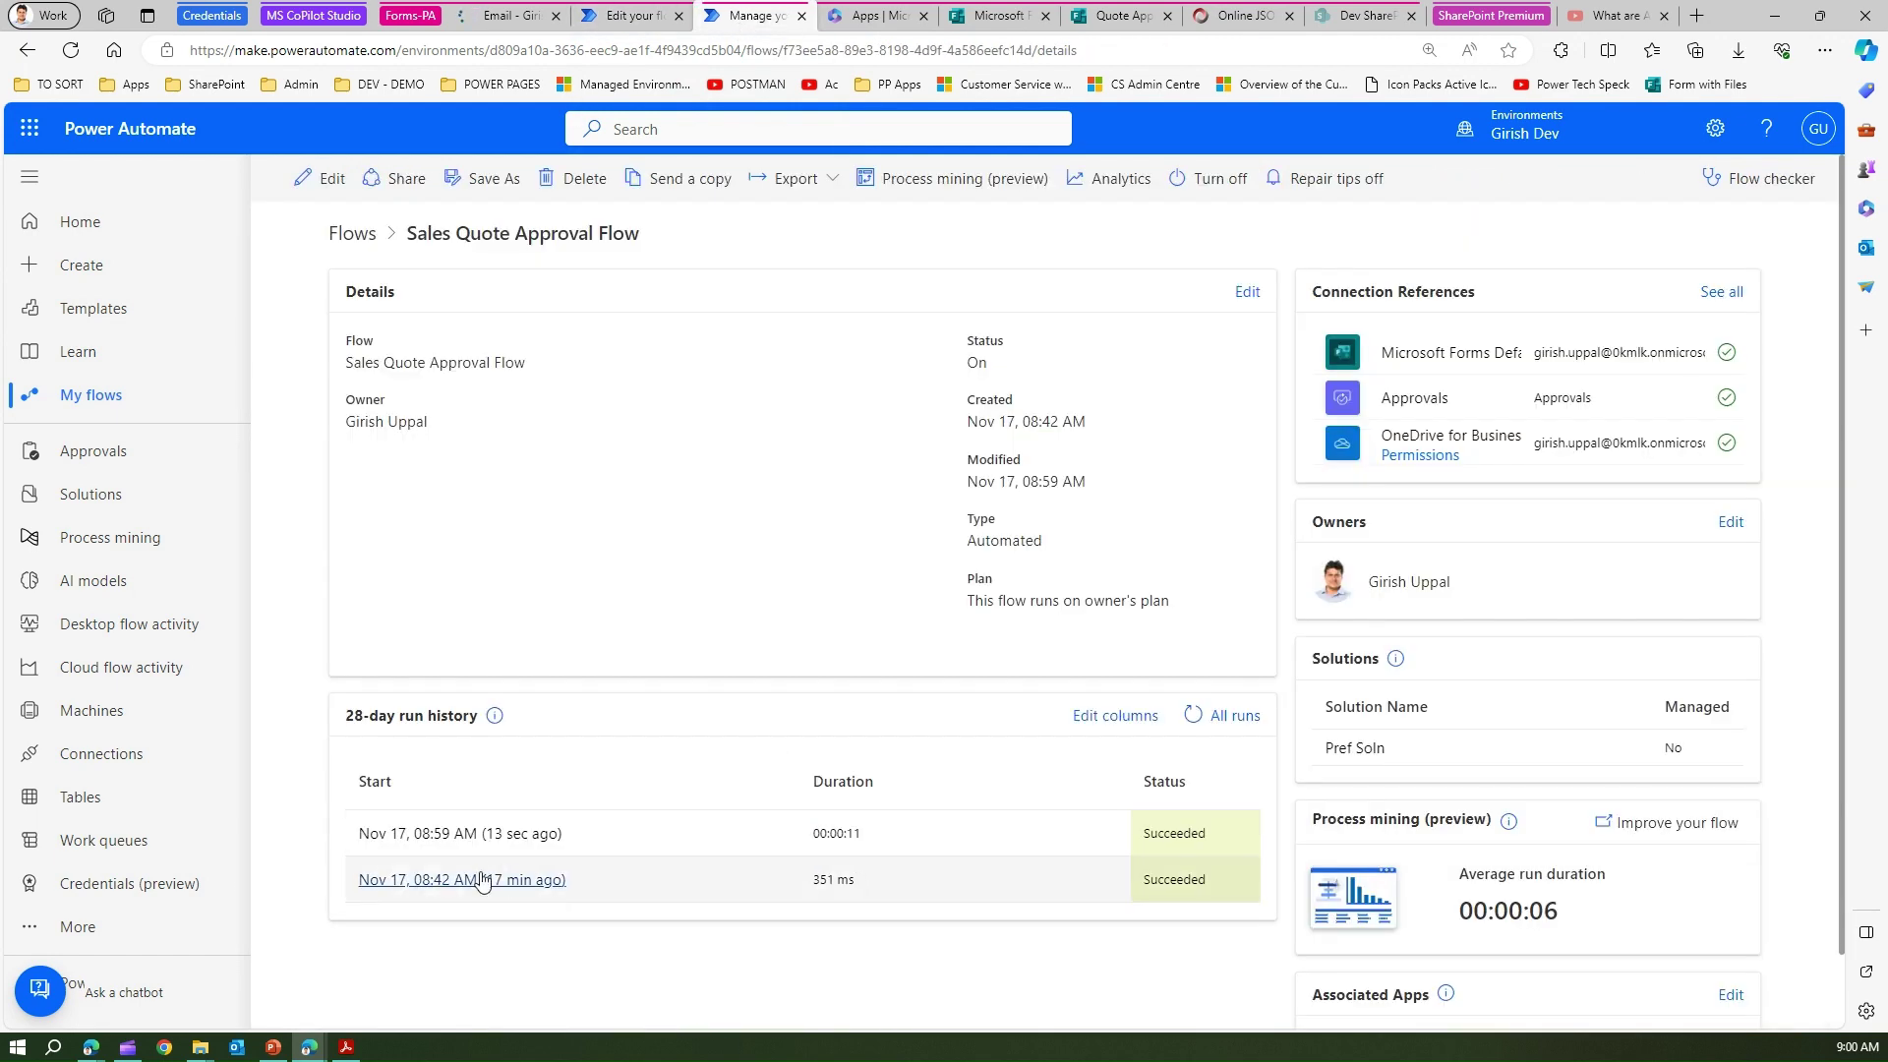
{"action": "left_click", "coordinate": [465, 834]}
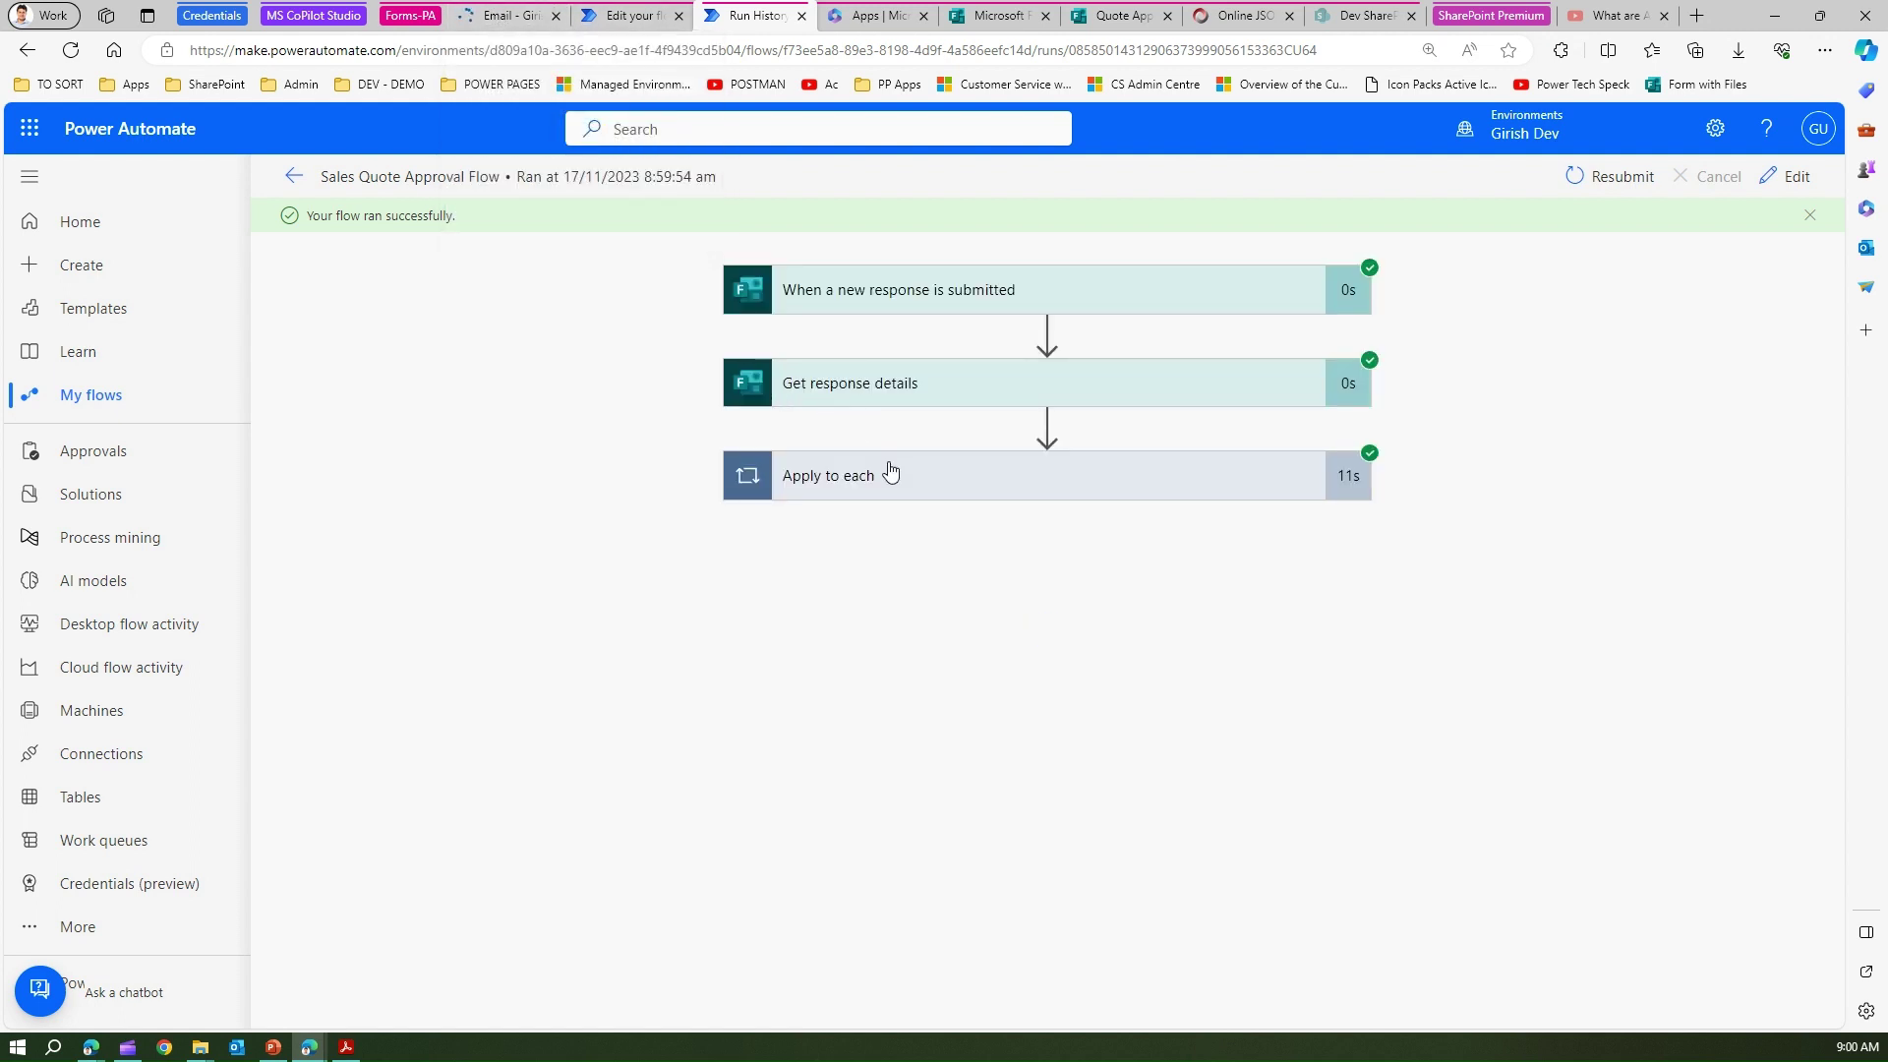
{"action": "left_click", "coordinate": [890, 472]}
{"action": "left_click", "coordinate": [964, 686]}
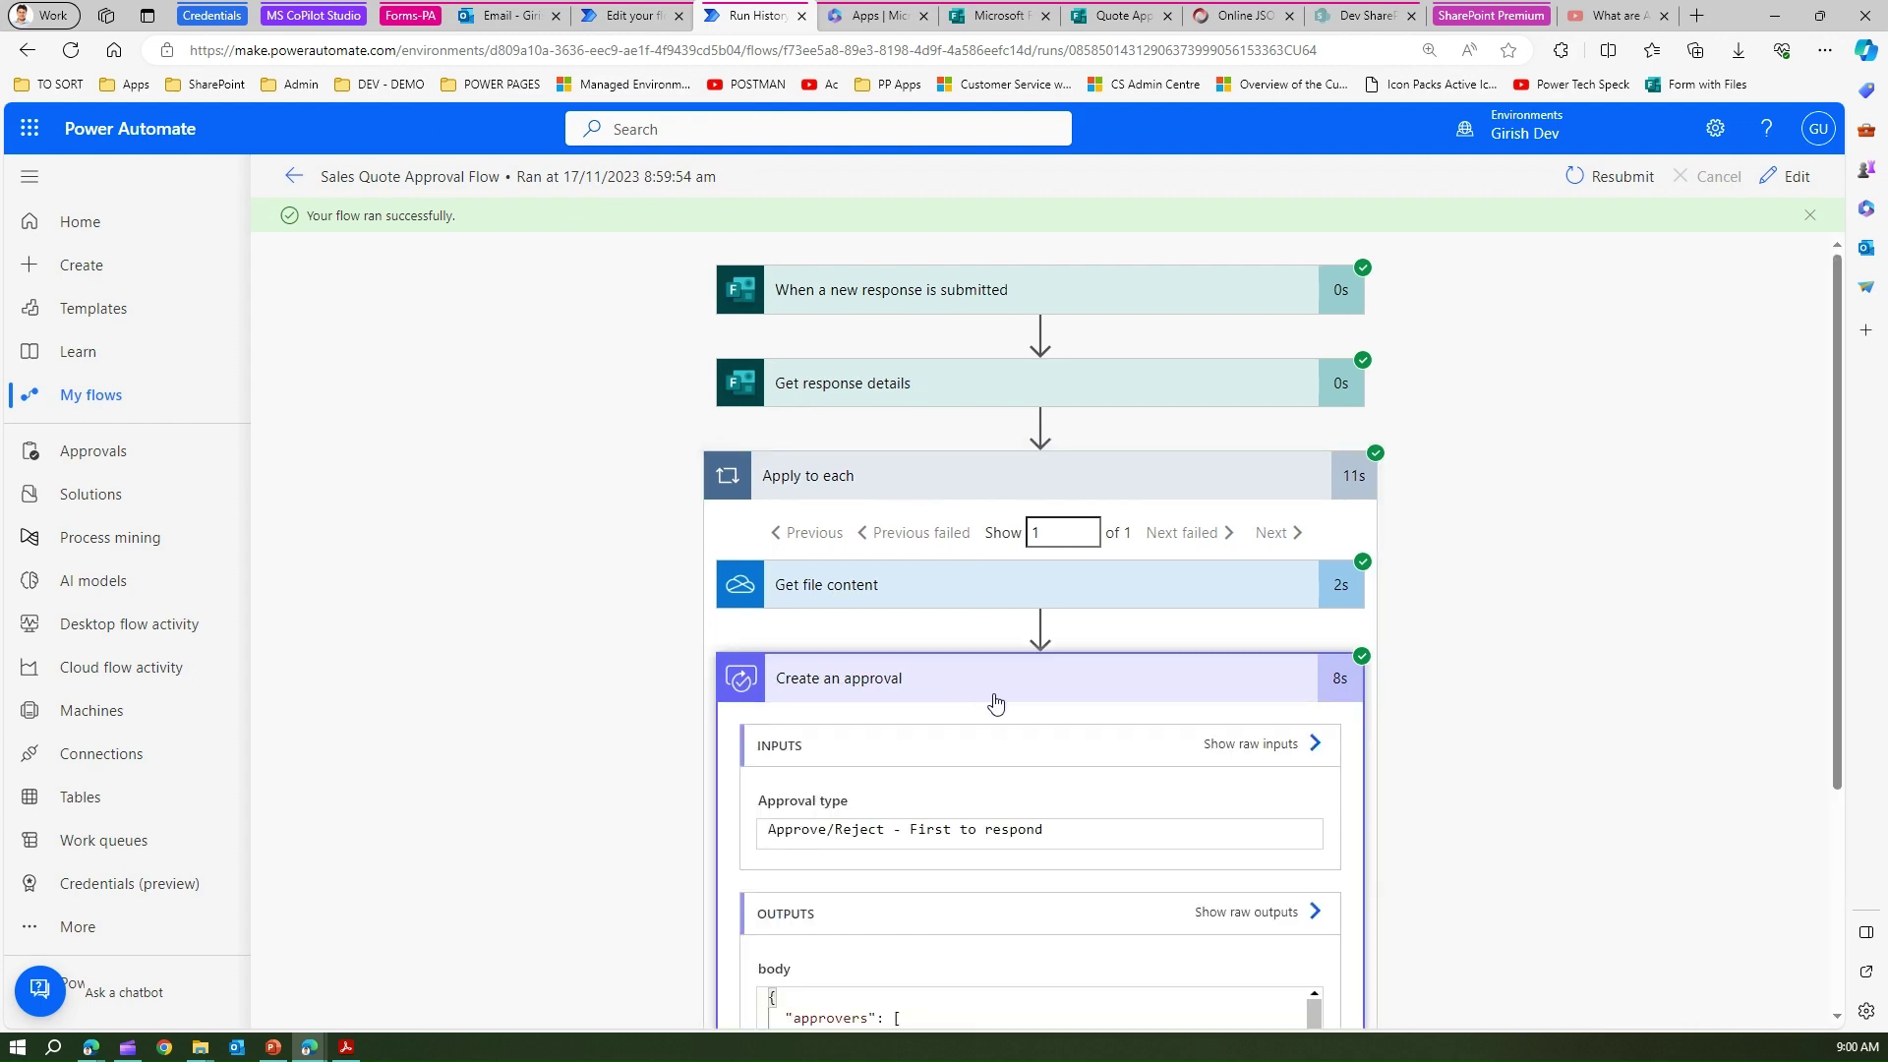
{"action": "scroll", "coordinate": [1110, 859], "scroll_direction": "down", "scroll_amount": 3}
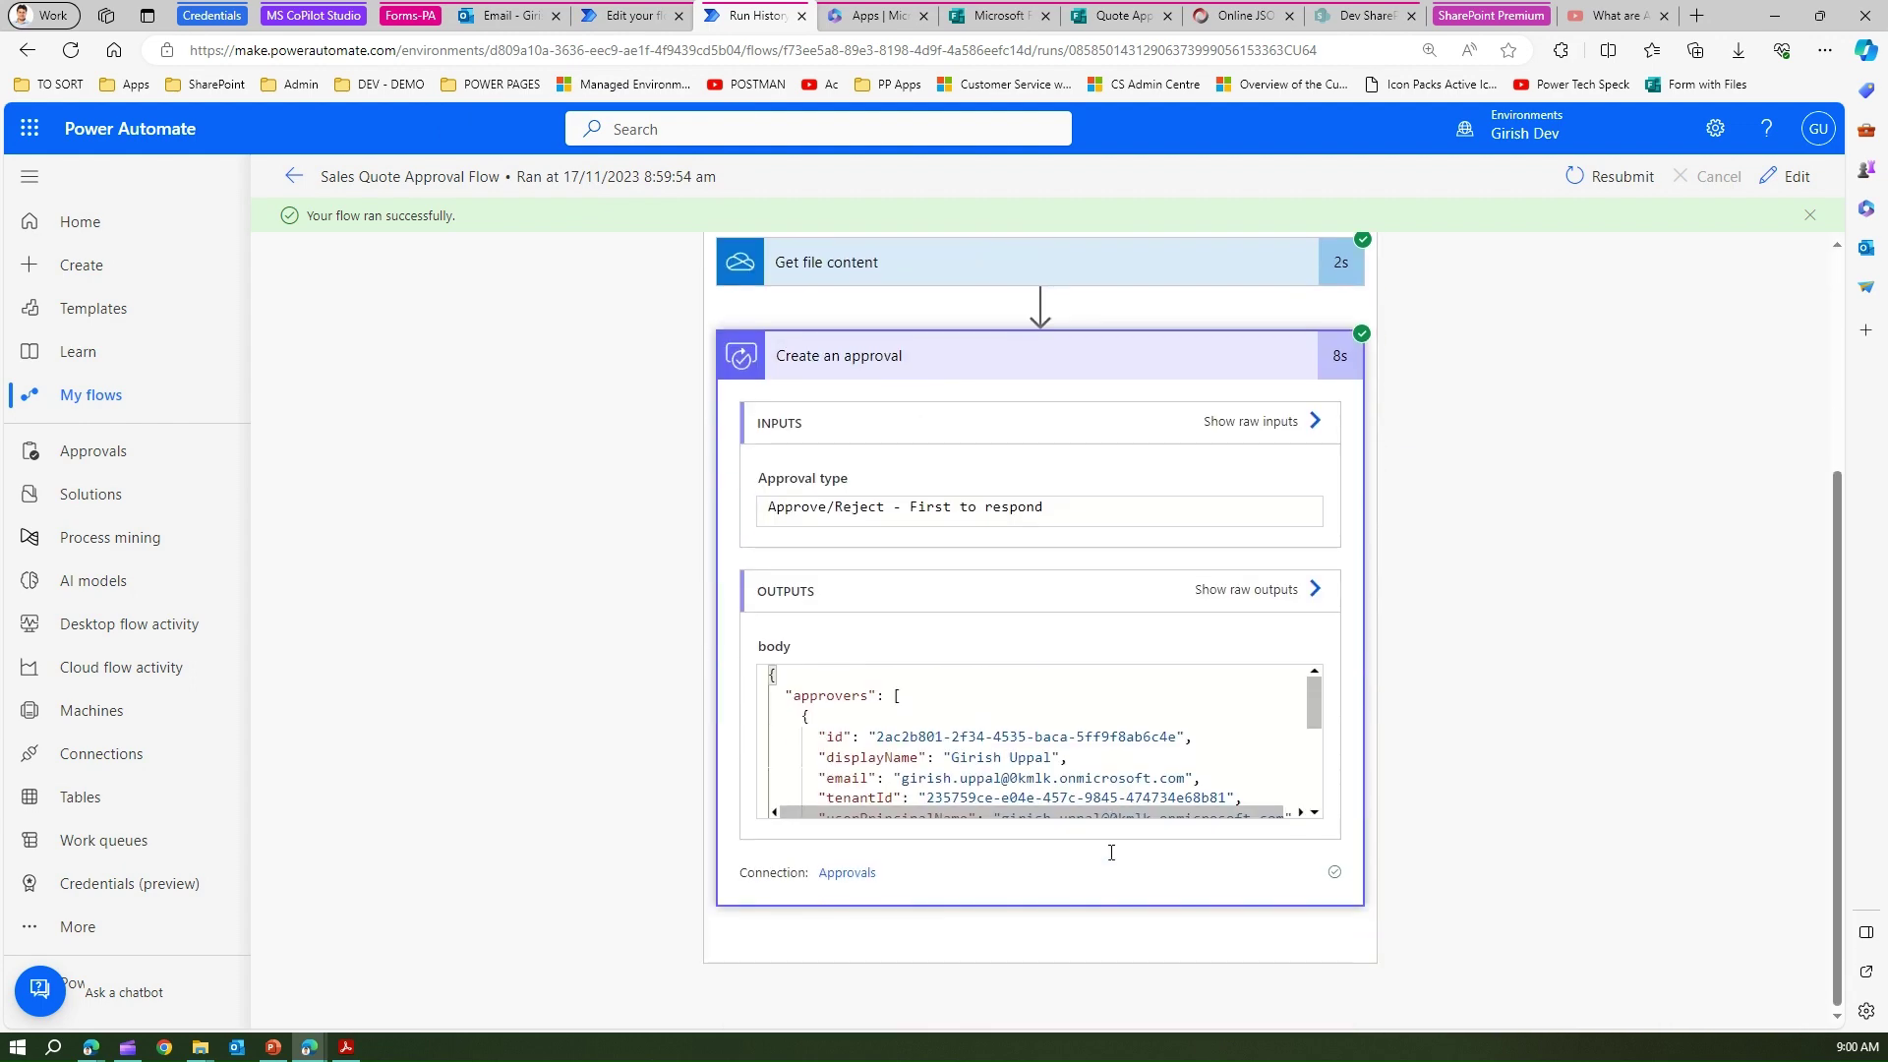
{"action": "left_click", "coordinate": [500, 19]}
{"action": "left_click", "coordinate": [69, 51]}
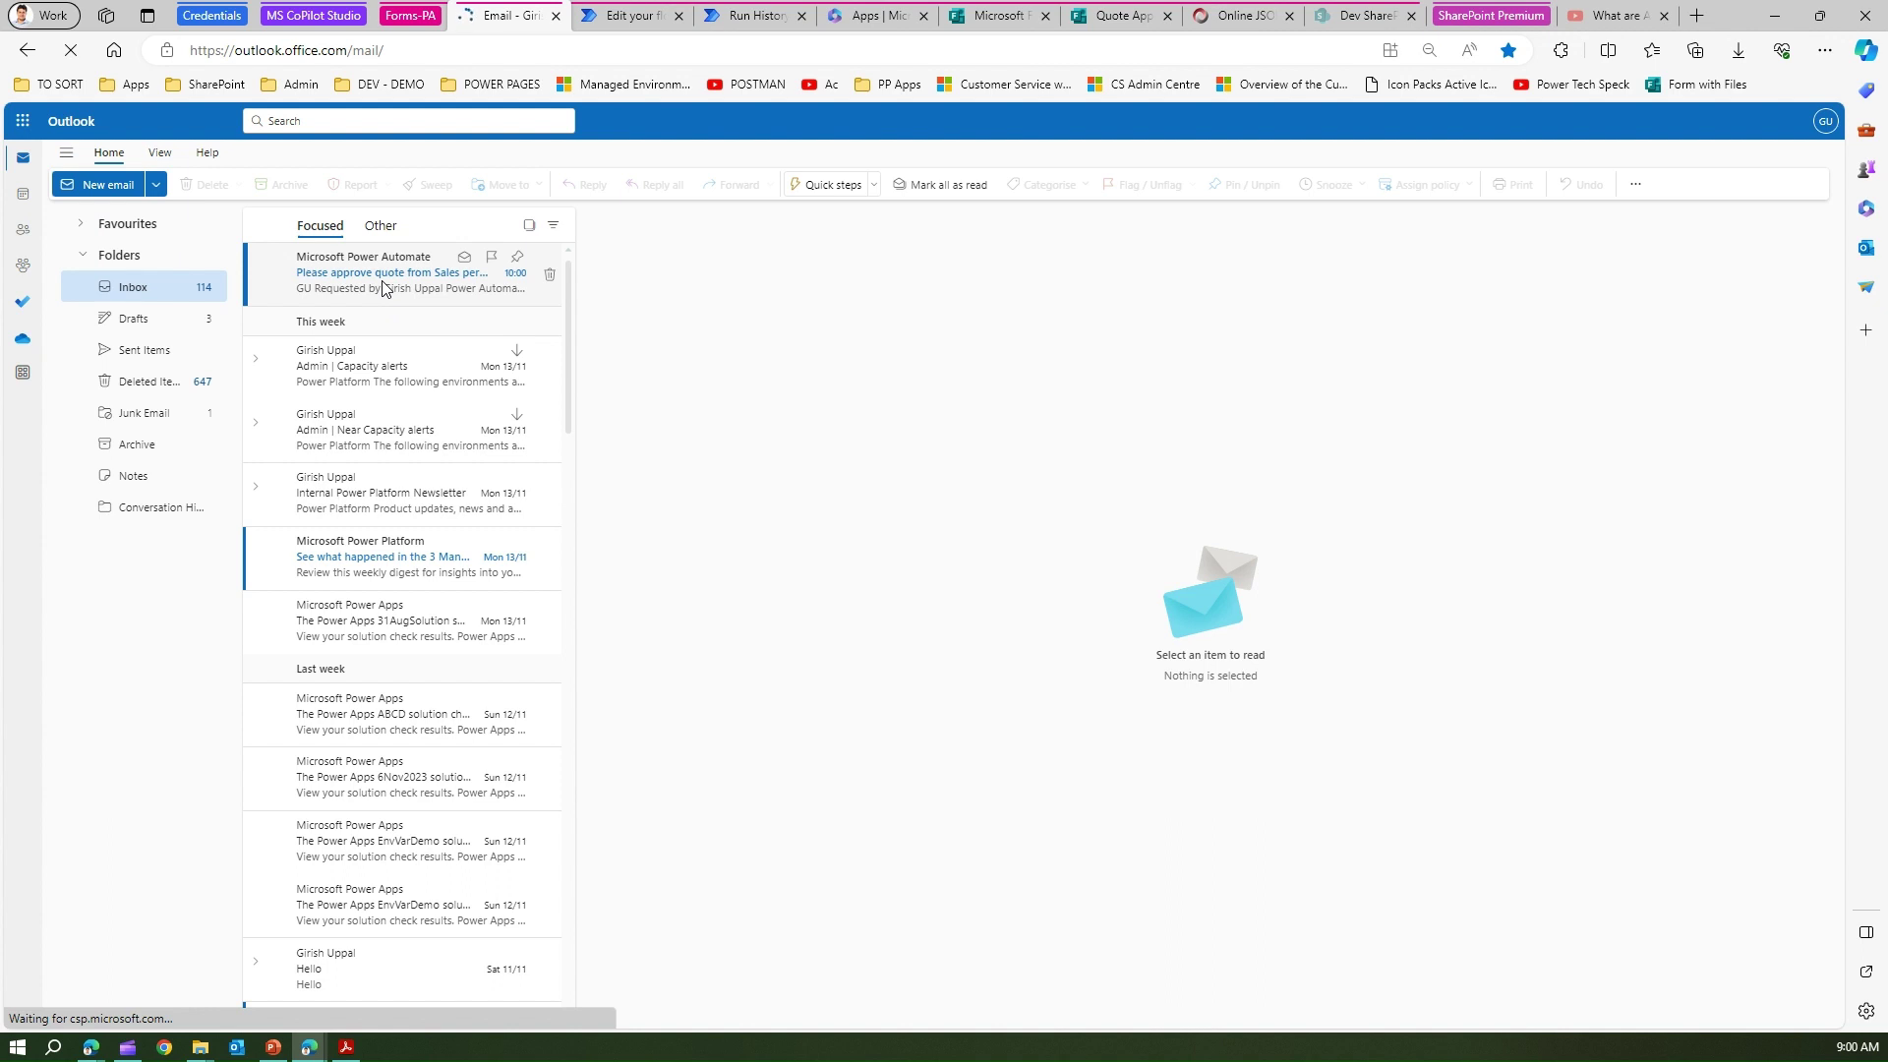
- Open the new quote approval email and highlight the client's name in its subject
{"action": "left_click", "coordinate": [383, 282]}
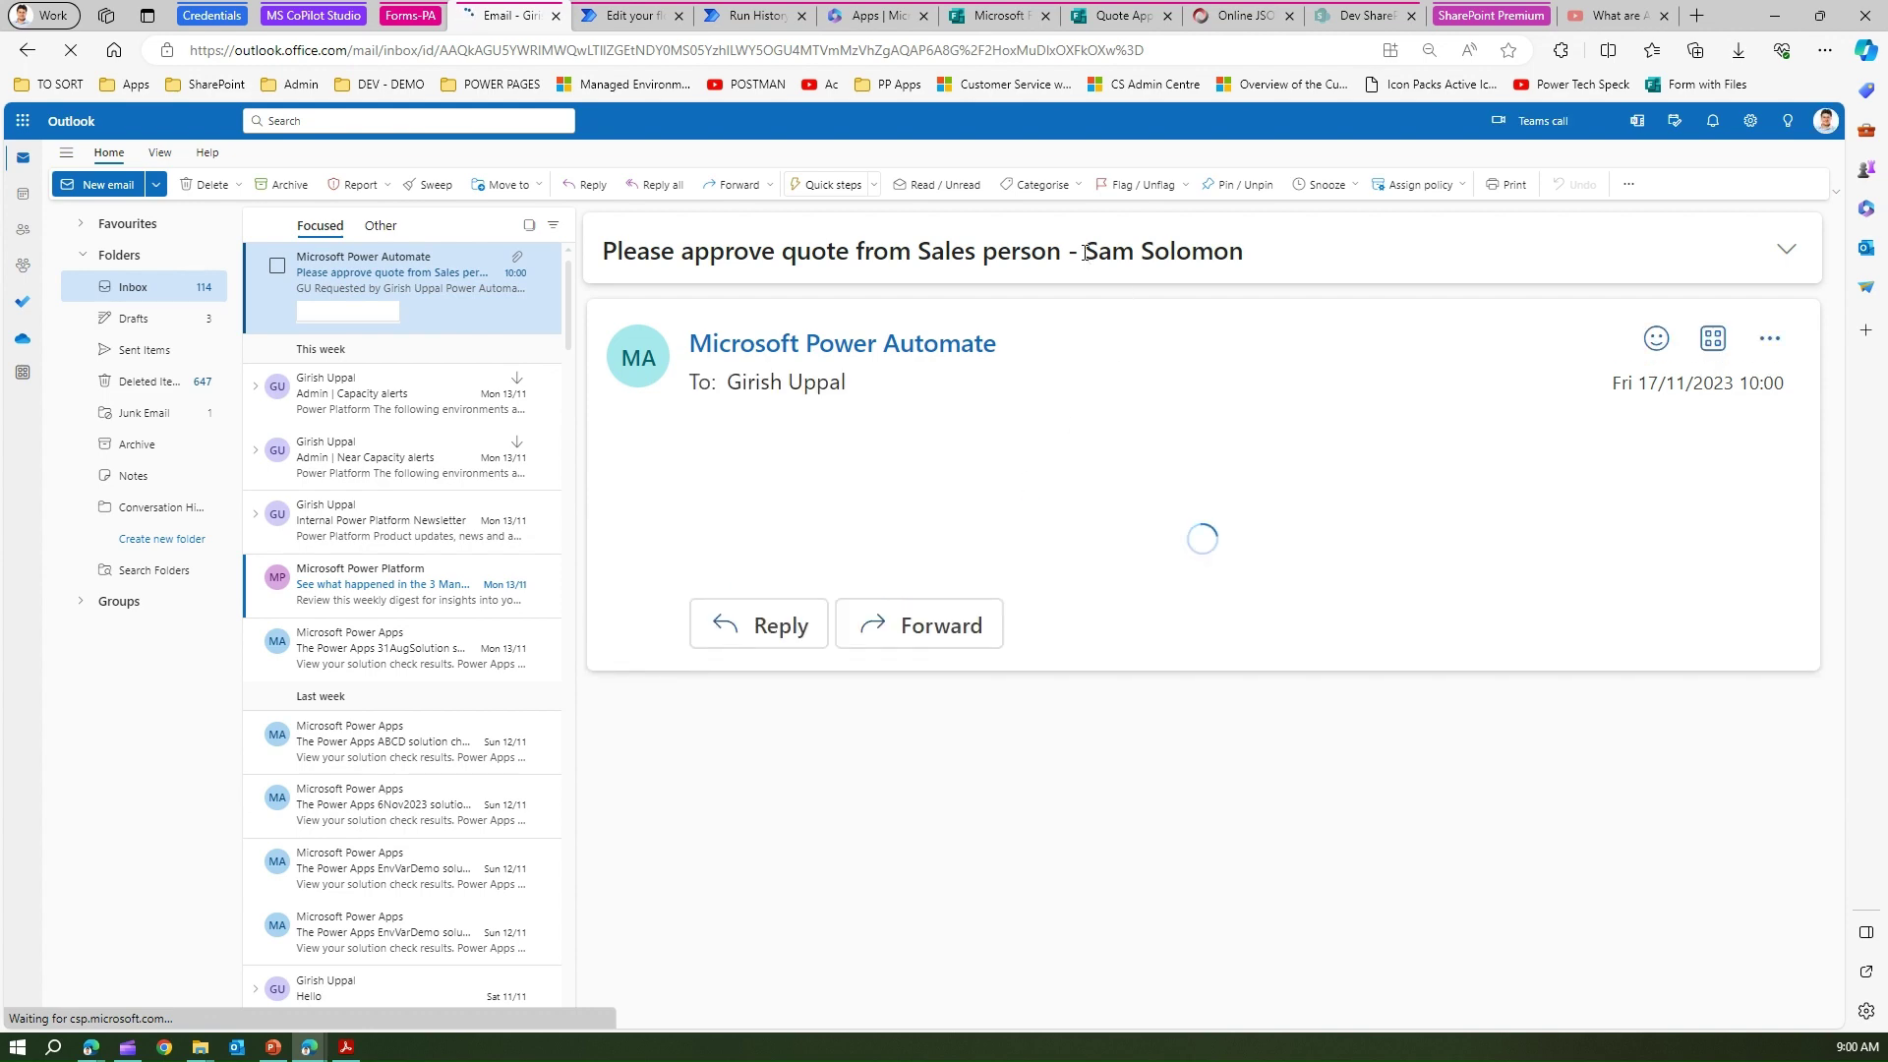
{"action": "left_click_drag", "start_coordinate": [1084, 251], "coordinate": [1264, 253]}
{"action": "left_click", "coordinate": [1197, 307]}
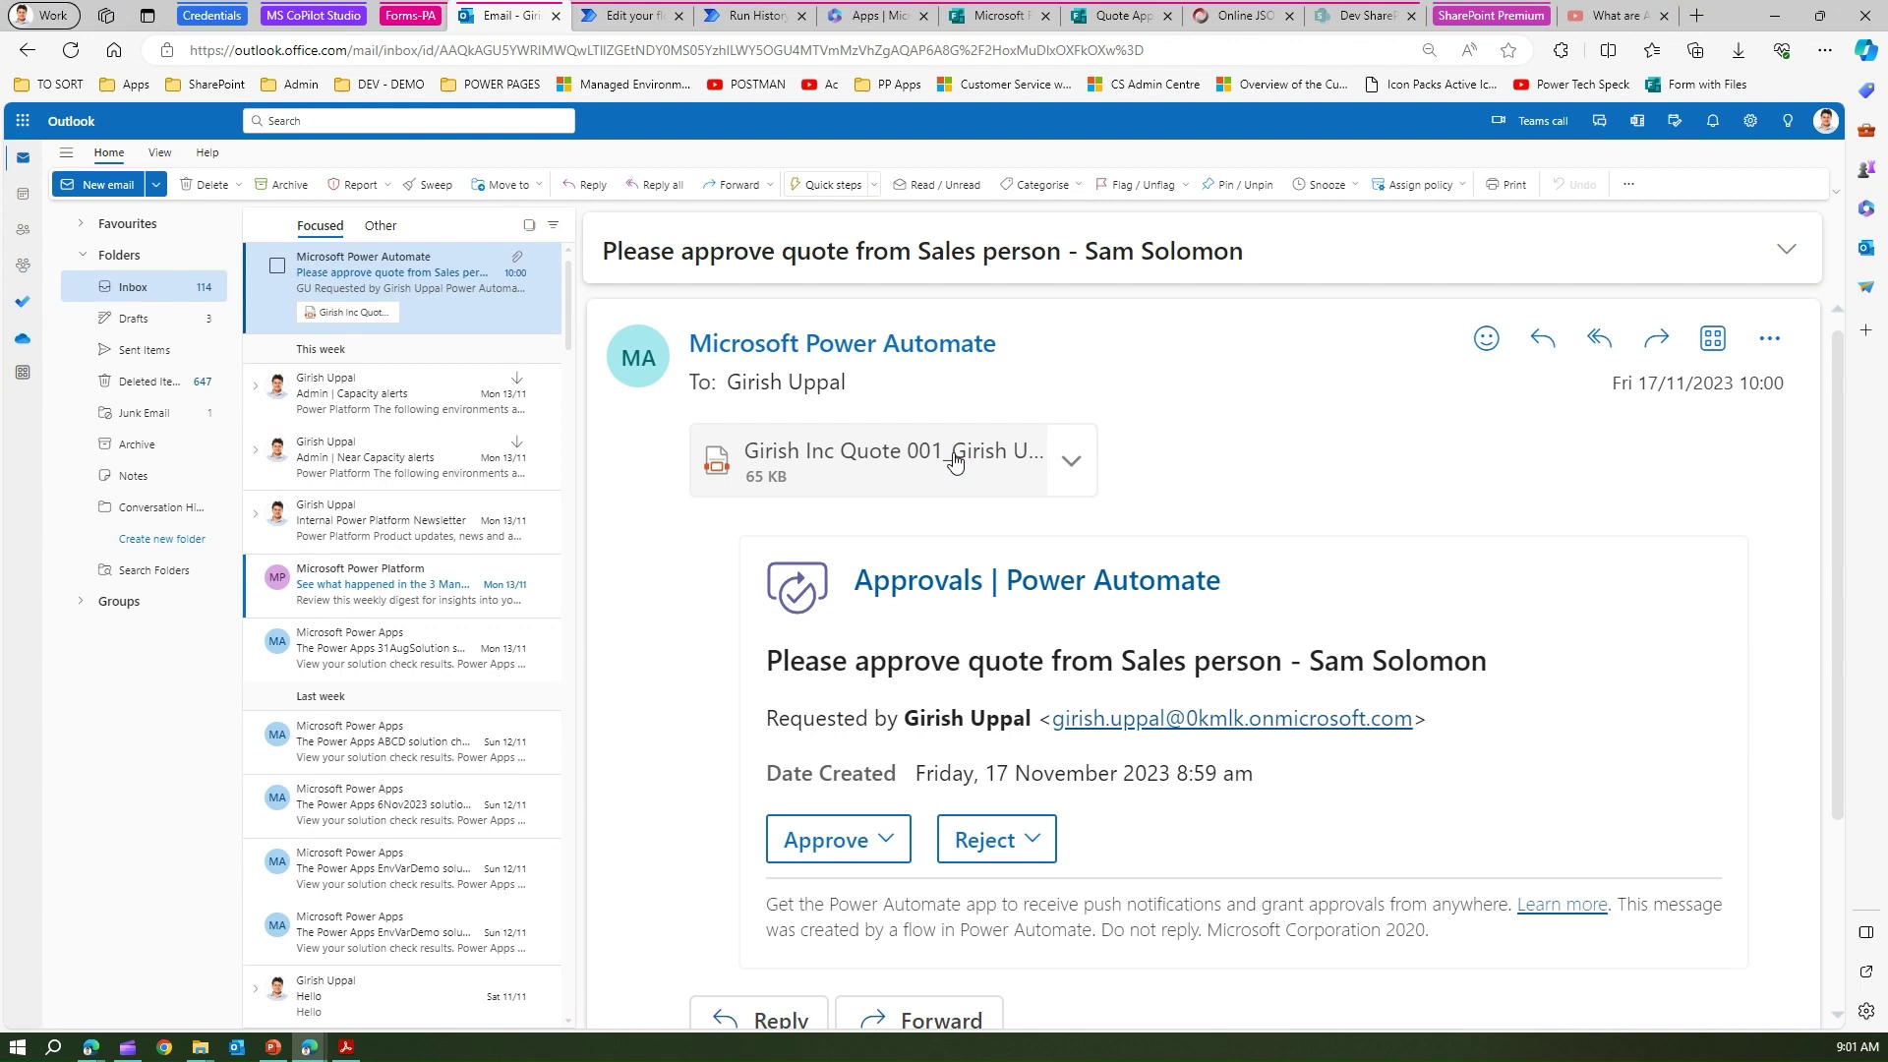
- Preview the attached quote PDF, close it, and return to the flow's run results
{"action": "left_click", "coordinate": [954, 462]}
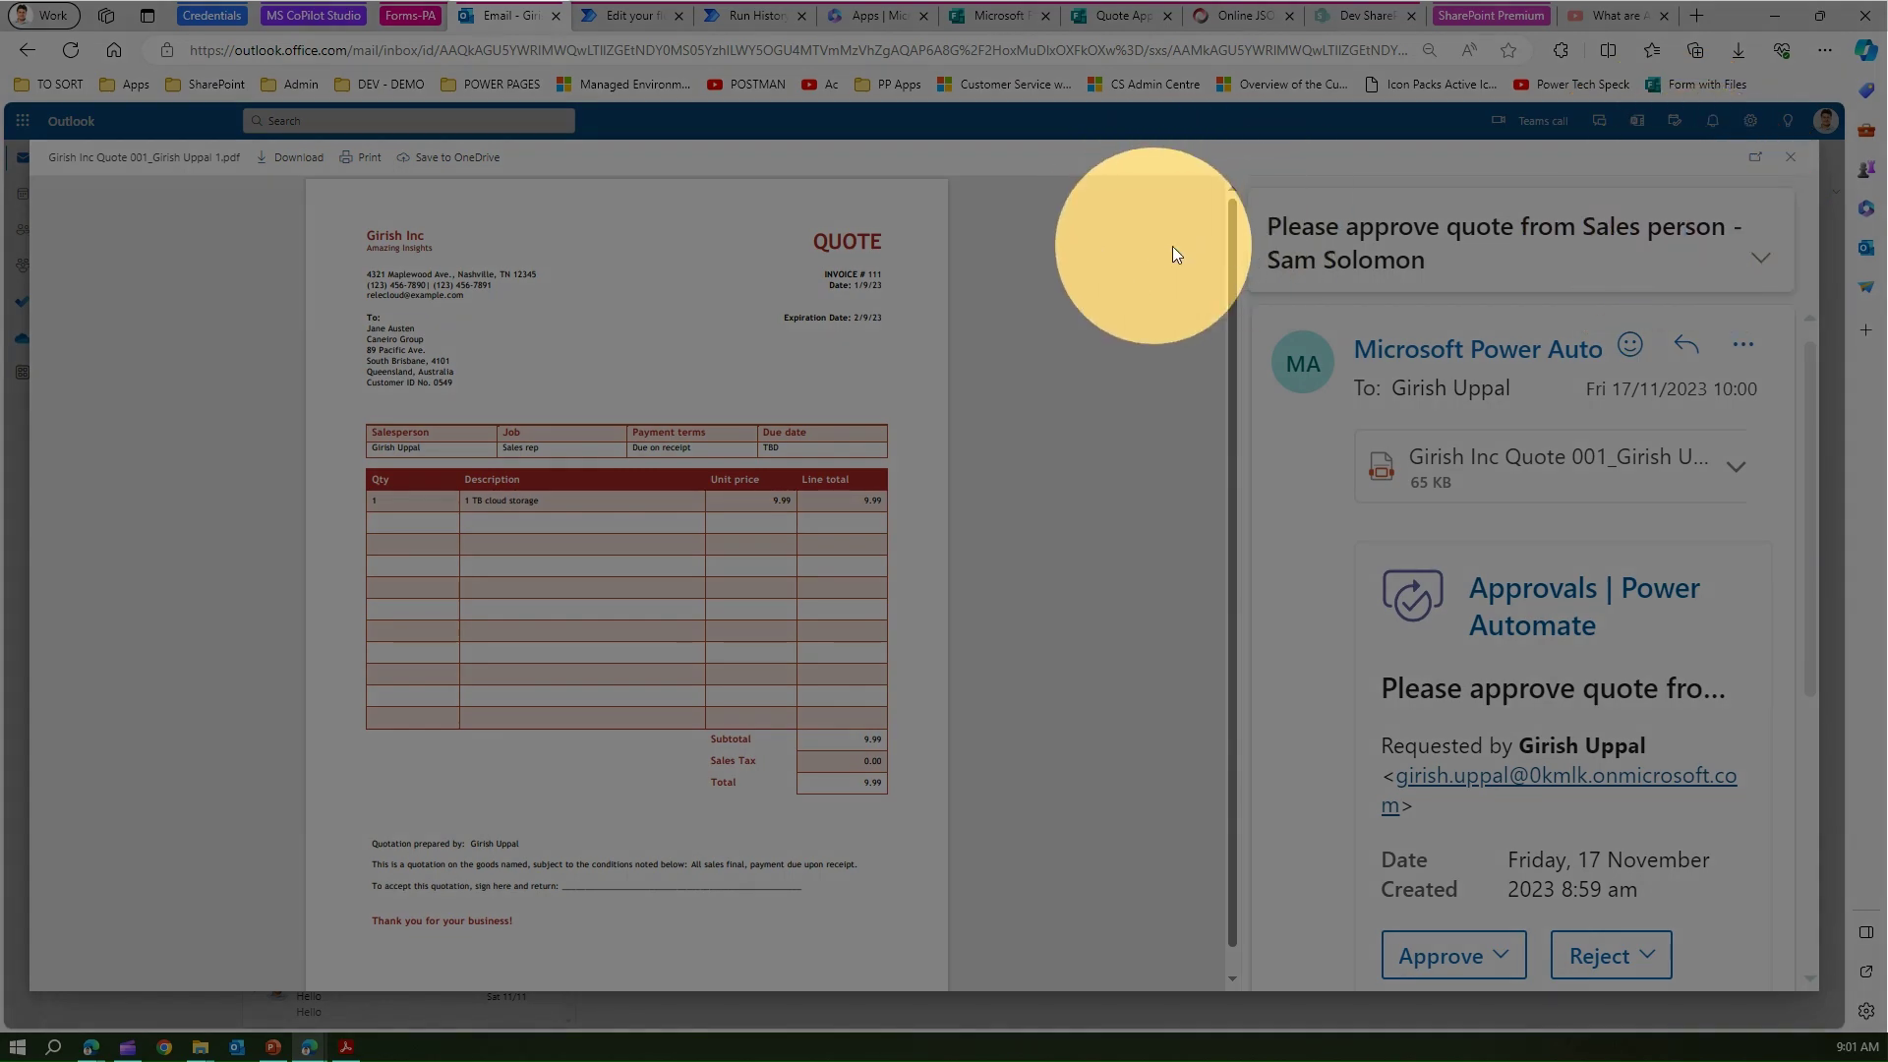
{"action": "left_click", "coordinate": [1790, 157]}
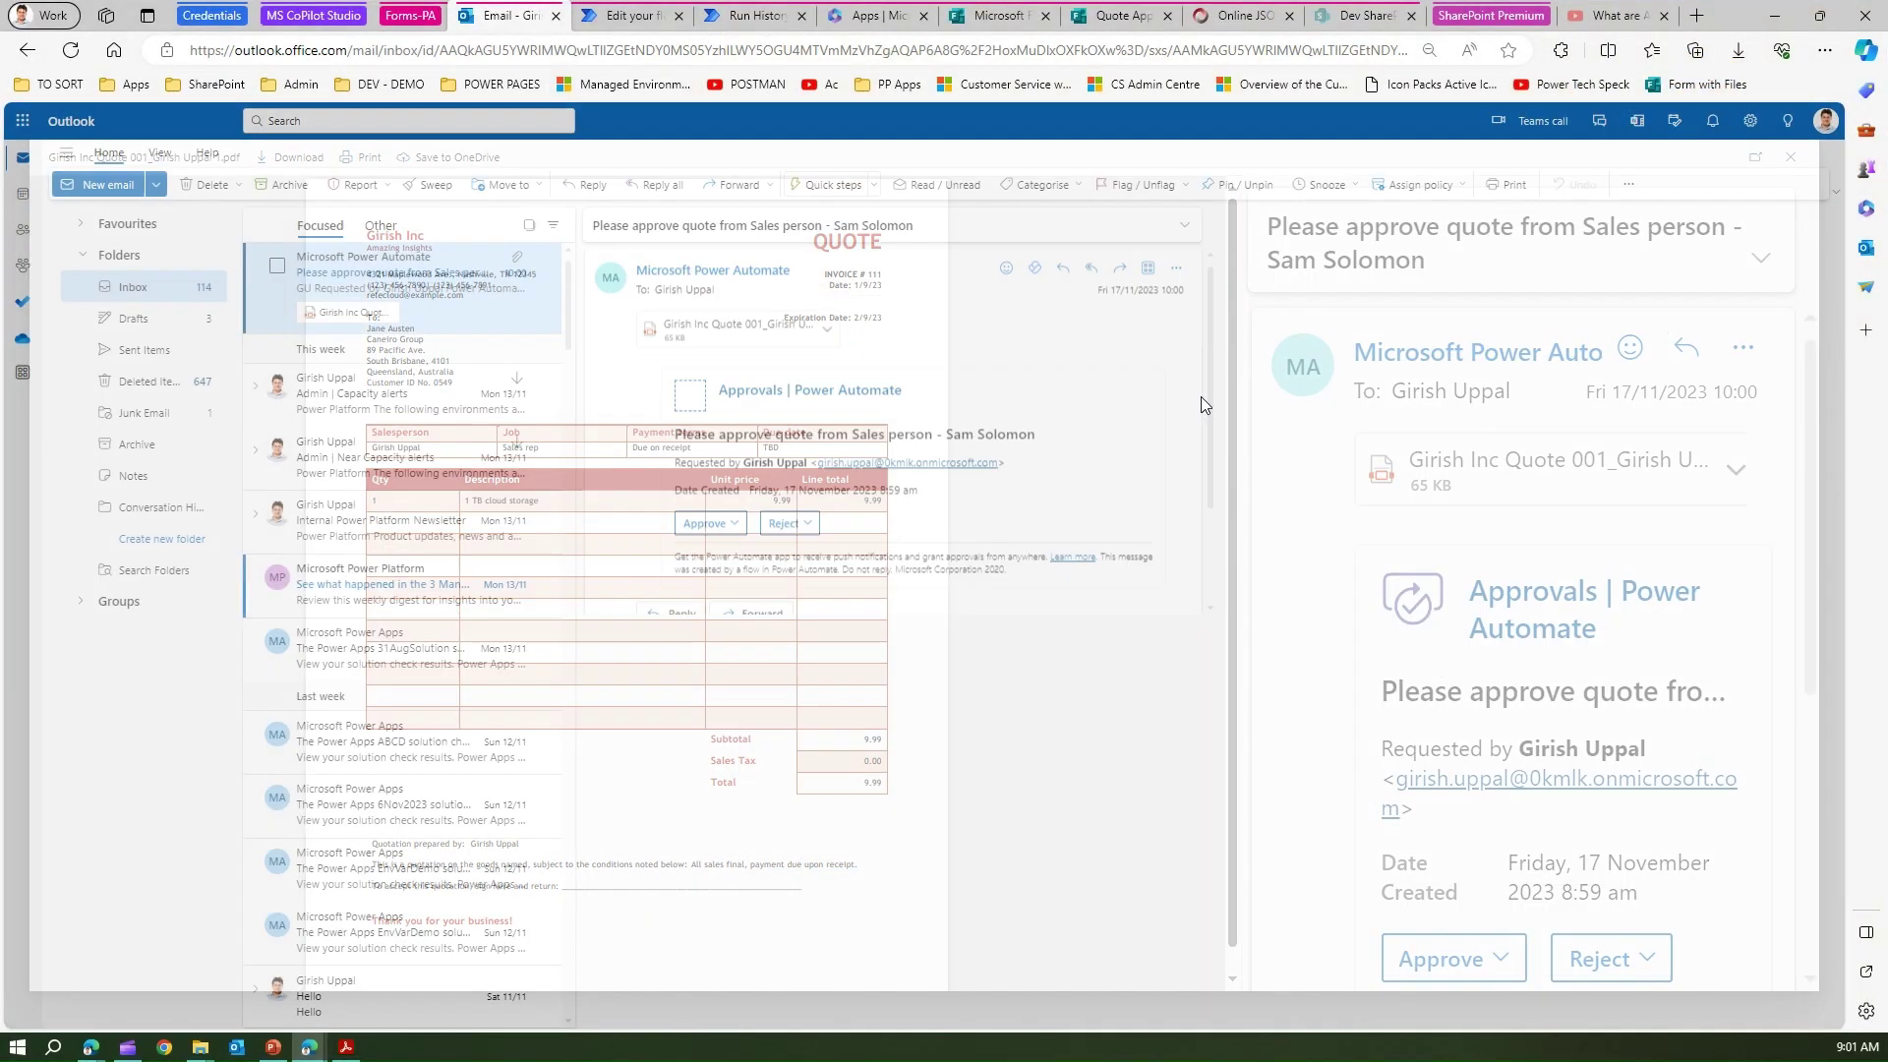
{"action": "left_click", "coordinate": [645, 19]}
{"action": "left_click", "coordinate": [737, 20]}
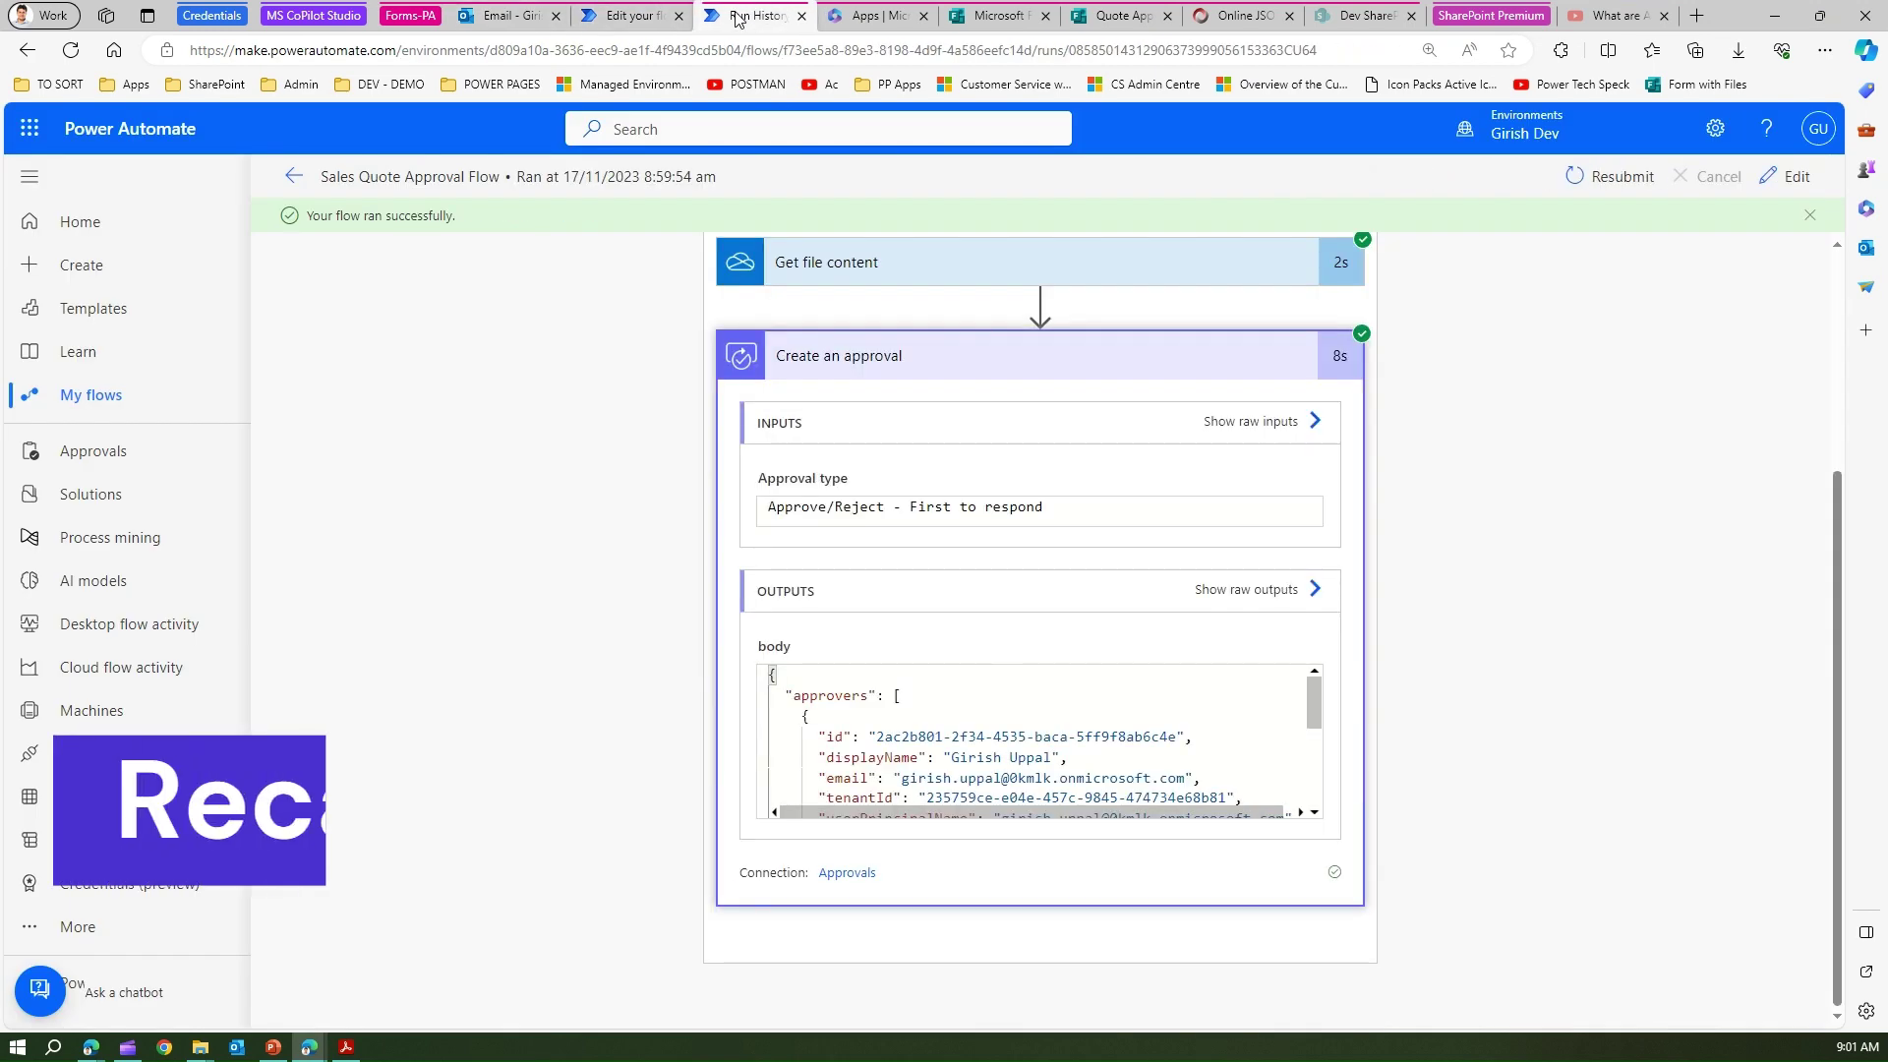
- Inspect the trigger's and Get response details' form, then start a fresh Quote Approval System response
{"action": "left_click", "coordinate": [634, 22]}
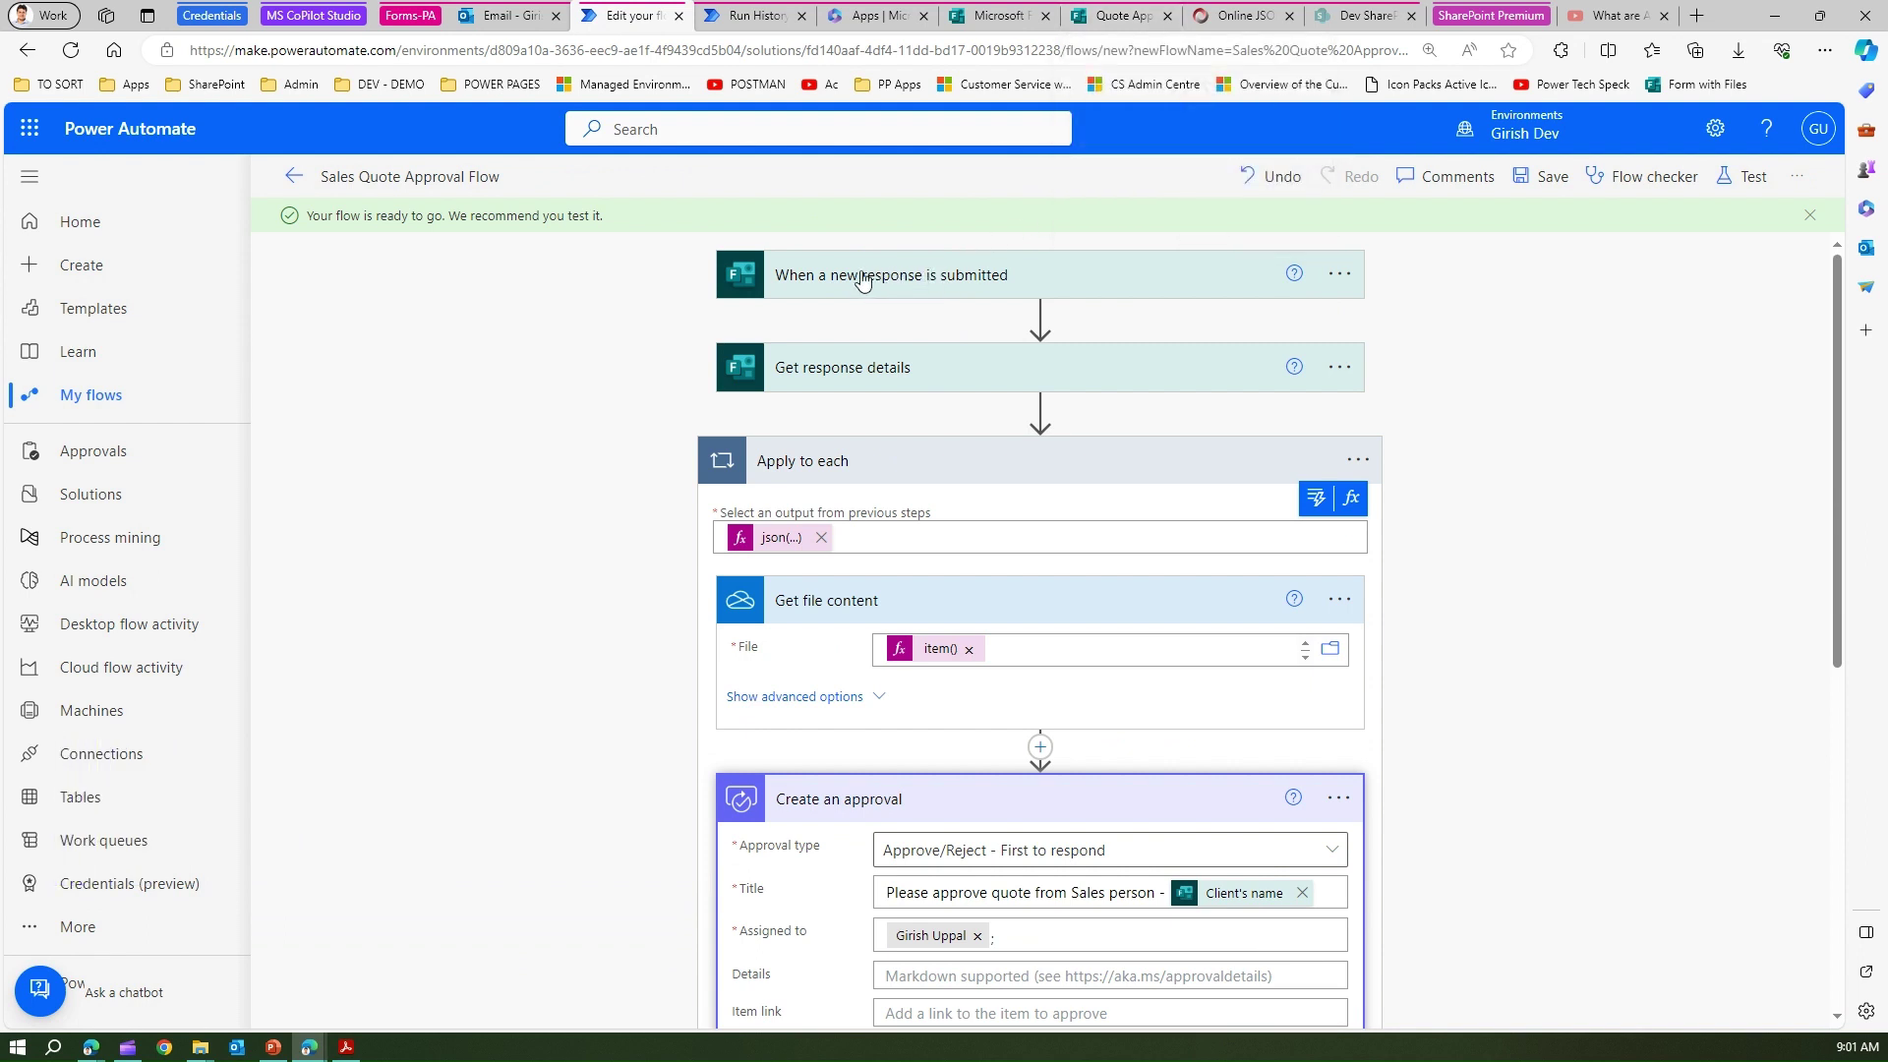
{"action": "left_click", "coordinate": [828, 278]}
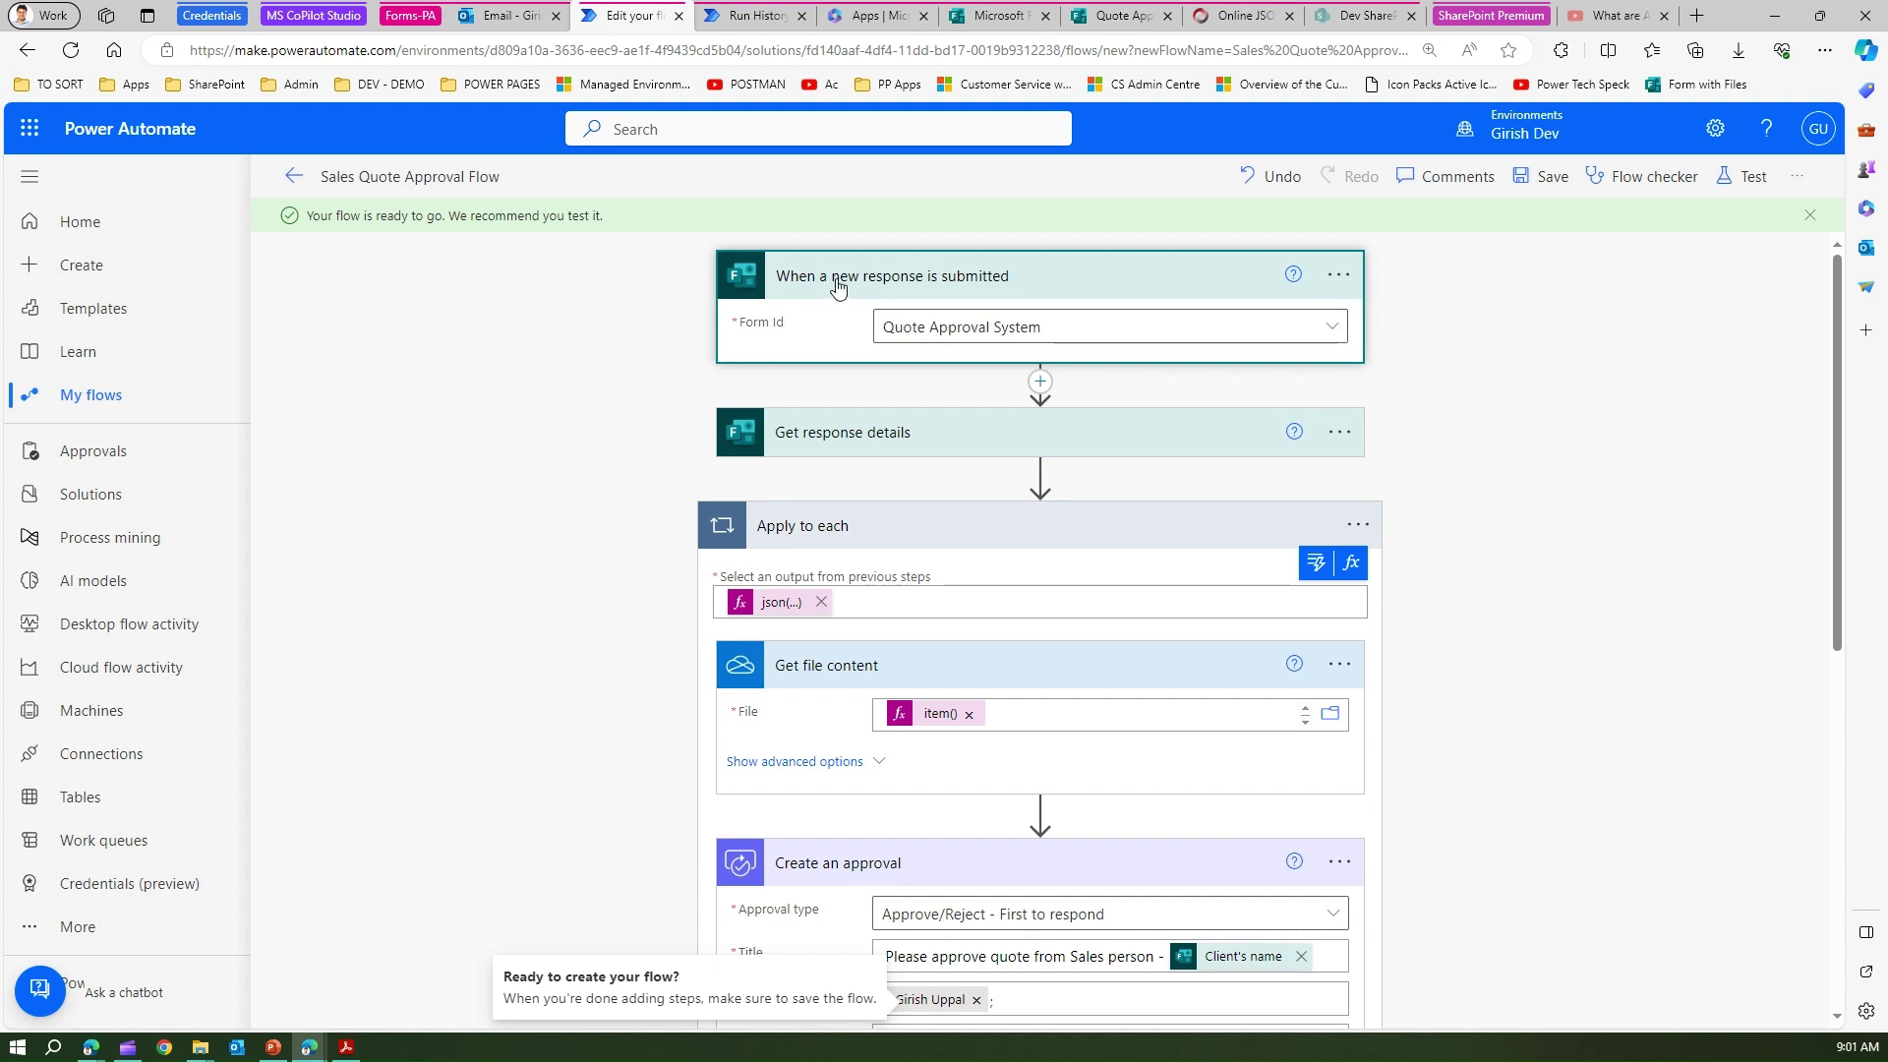
{"action": "left_click", "coordinate": [843, 292]}
{"action": "left_click", "coordinate": [847, 375]}
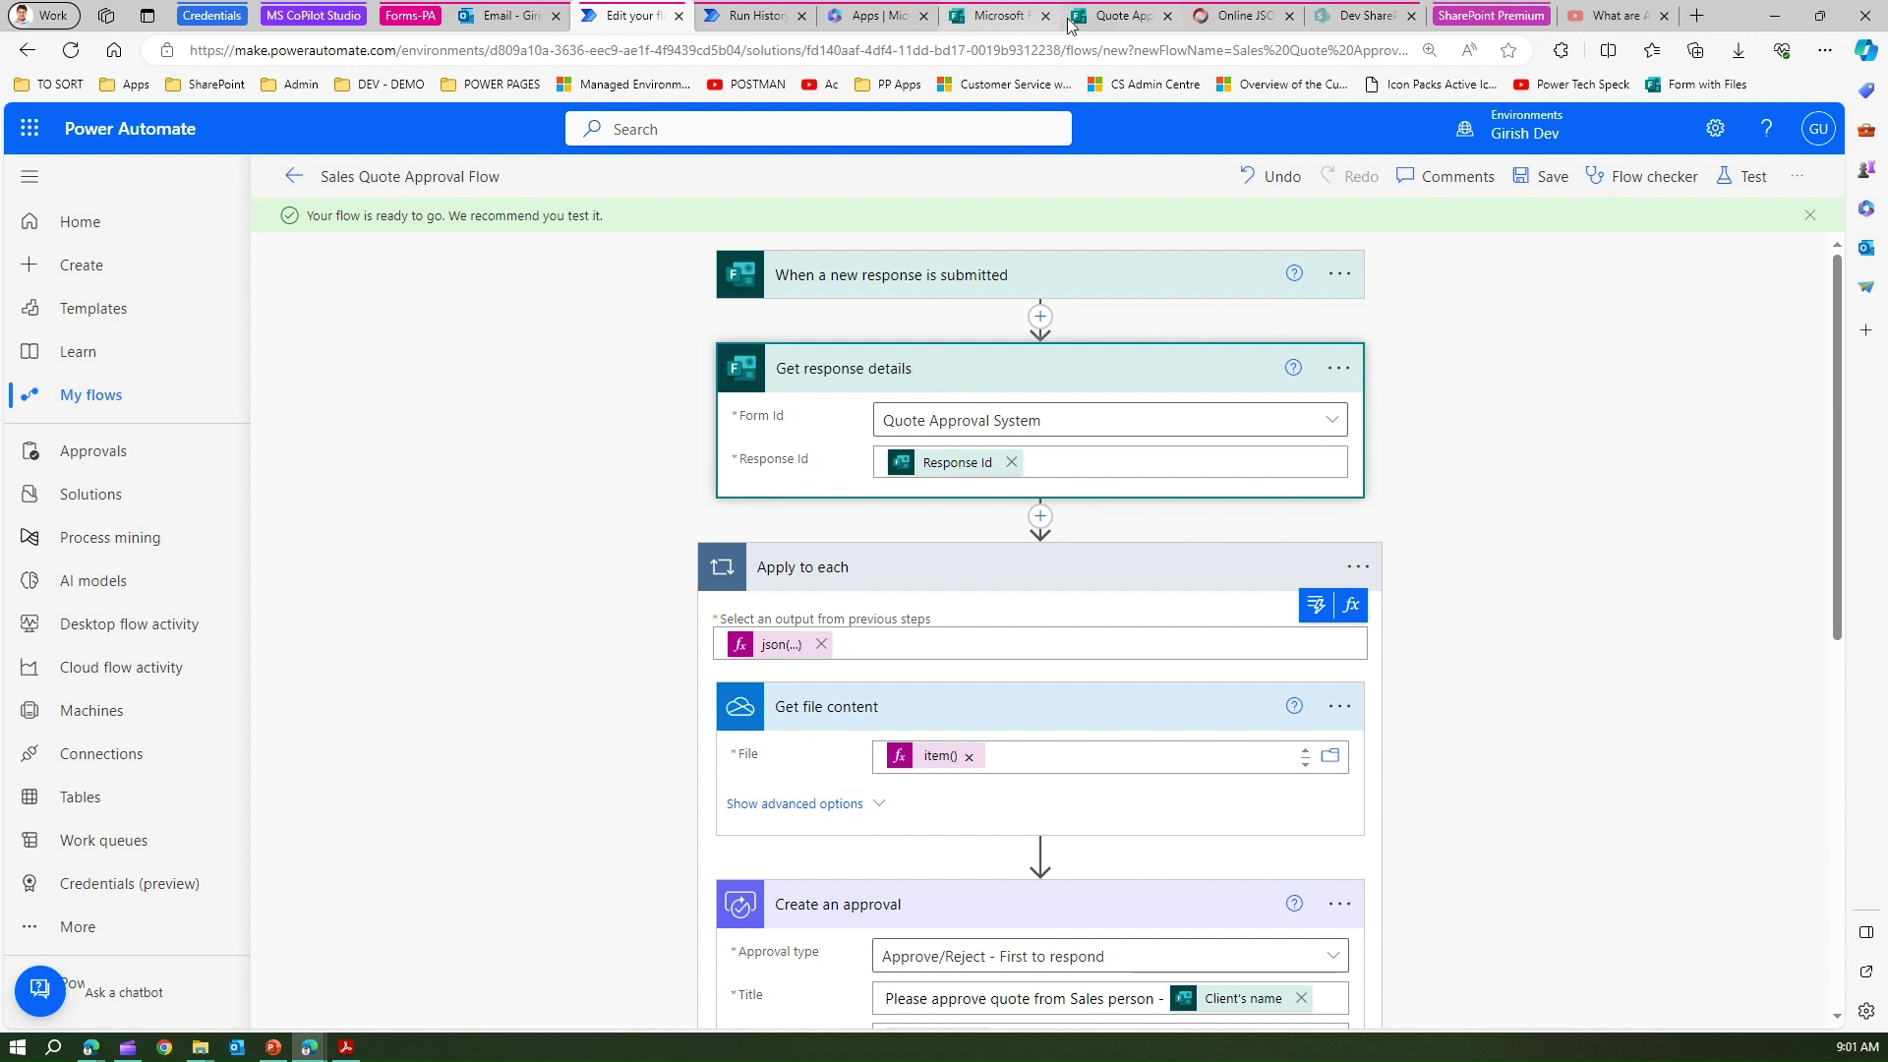
{"action": "left_click", "coordinate": [1108, 18]}
{"action": "left_click", "coordinate": [645, 633]}
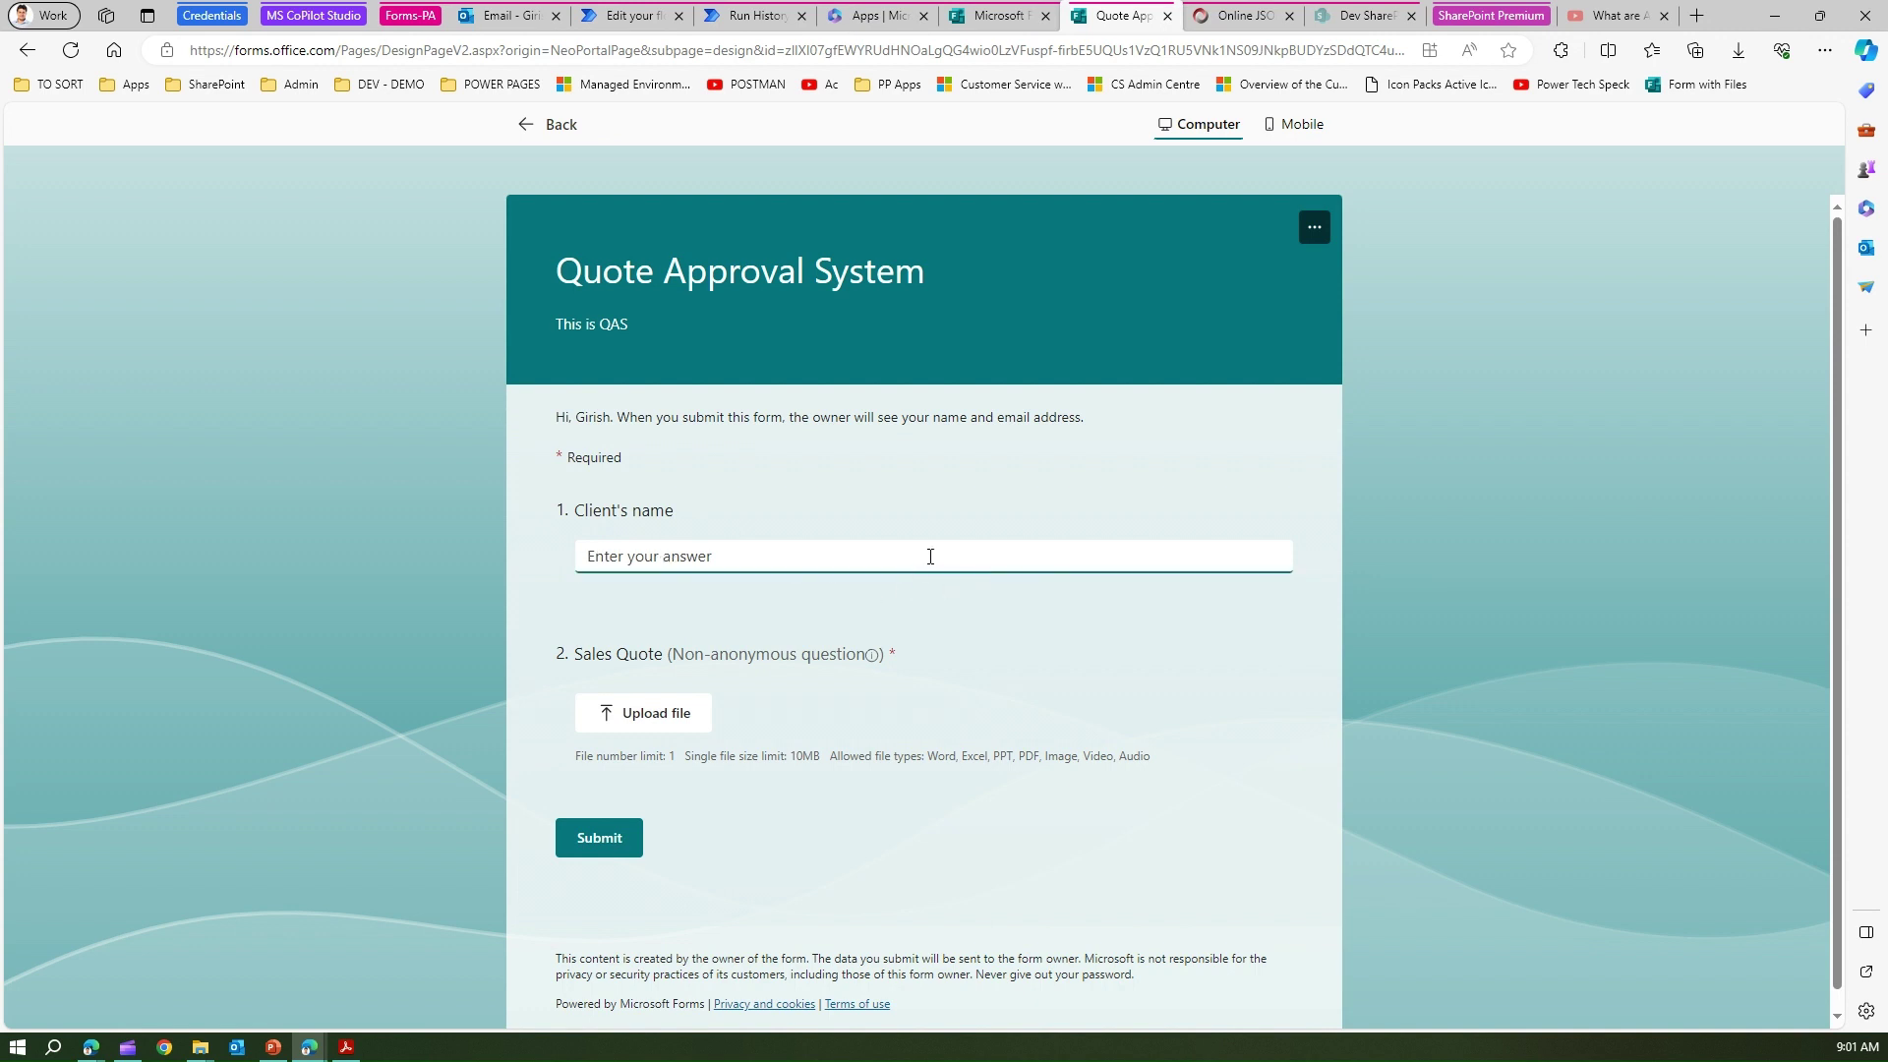
- Check the form's quote upload question and the file's JSON data, then return to the 8:59 run
{"action": "left_click", "coordinate": [671, 715]}
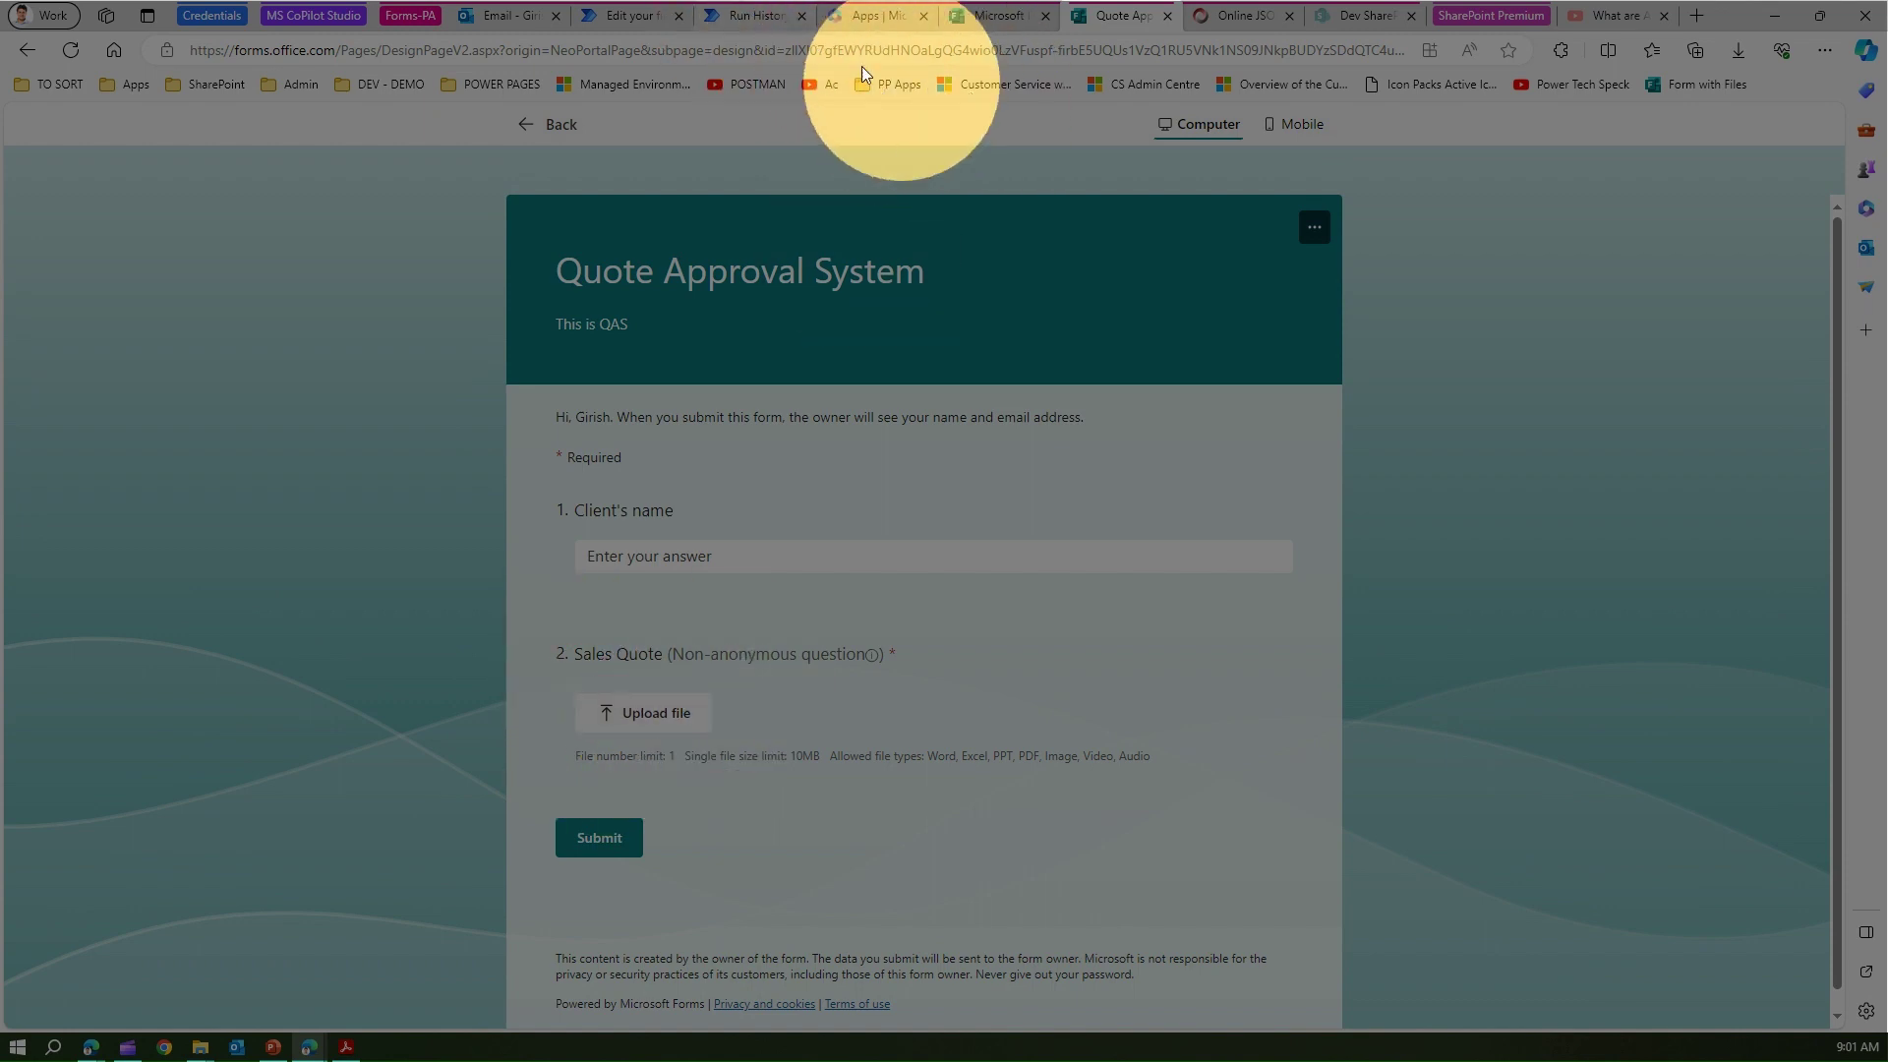
{"action": "left_click", "coordinate": [1237, 20]}
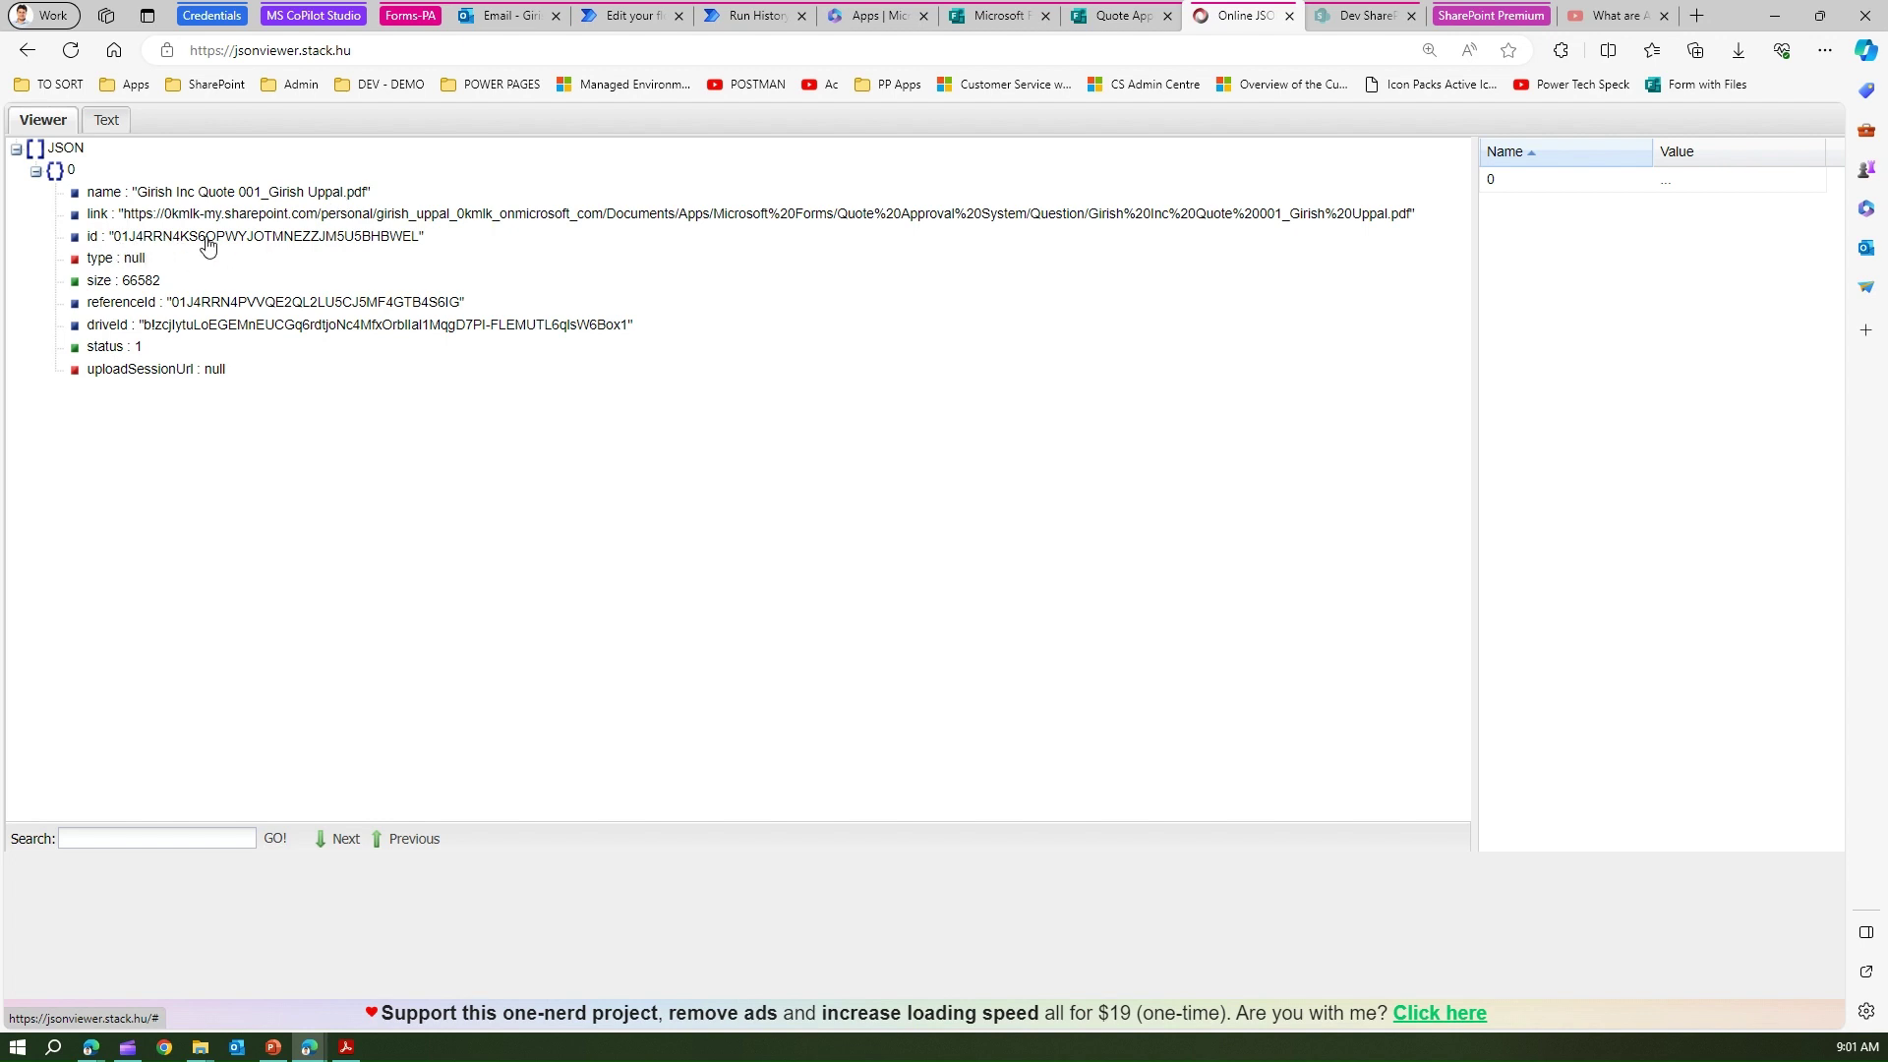
{"action": "left_click", "coordinate": [995, 20]}
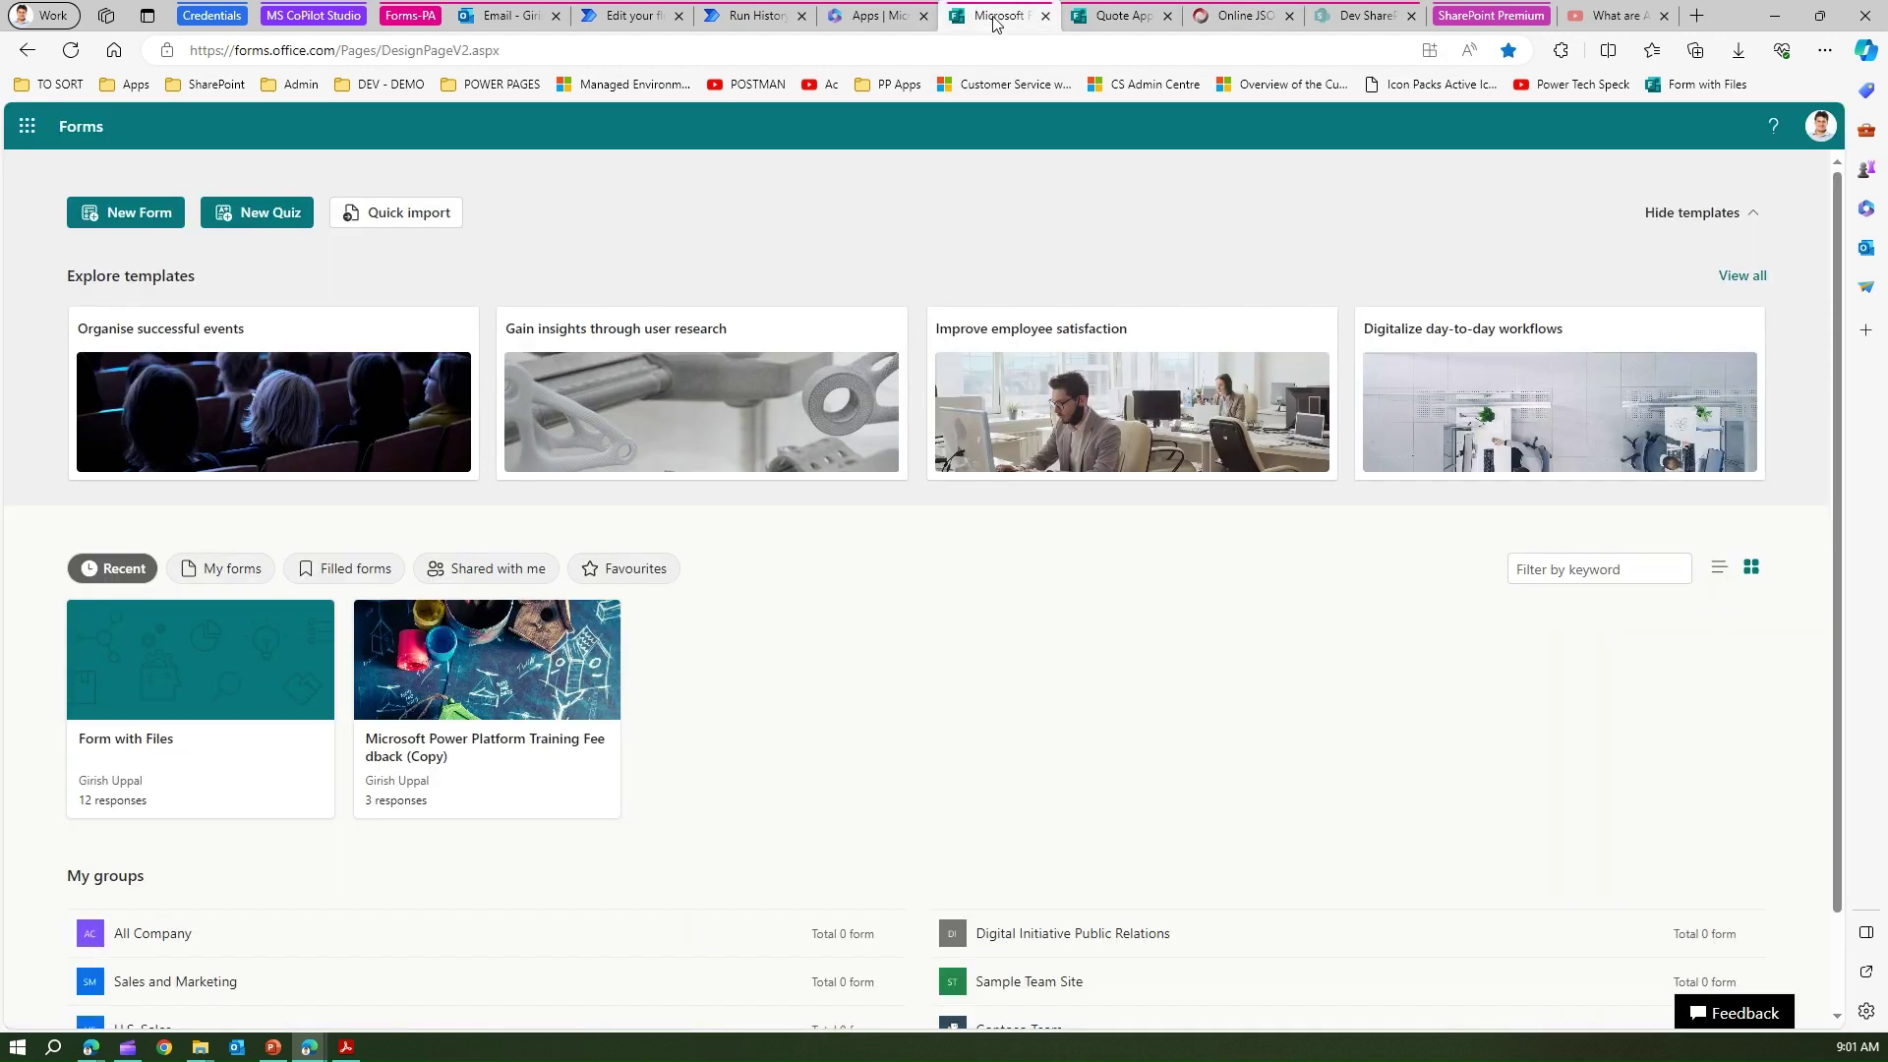
{"action": "left_click", "coordinate": [742, 14]}
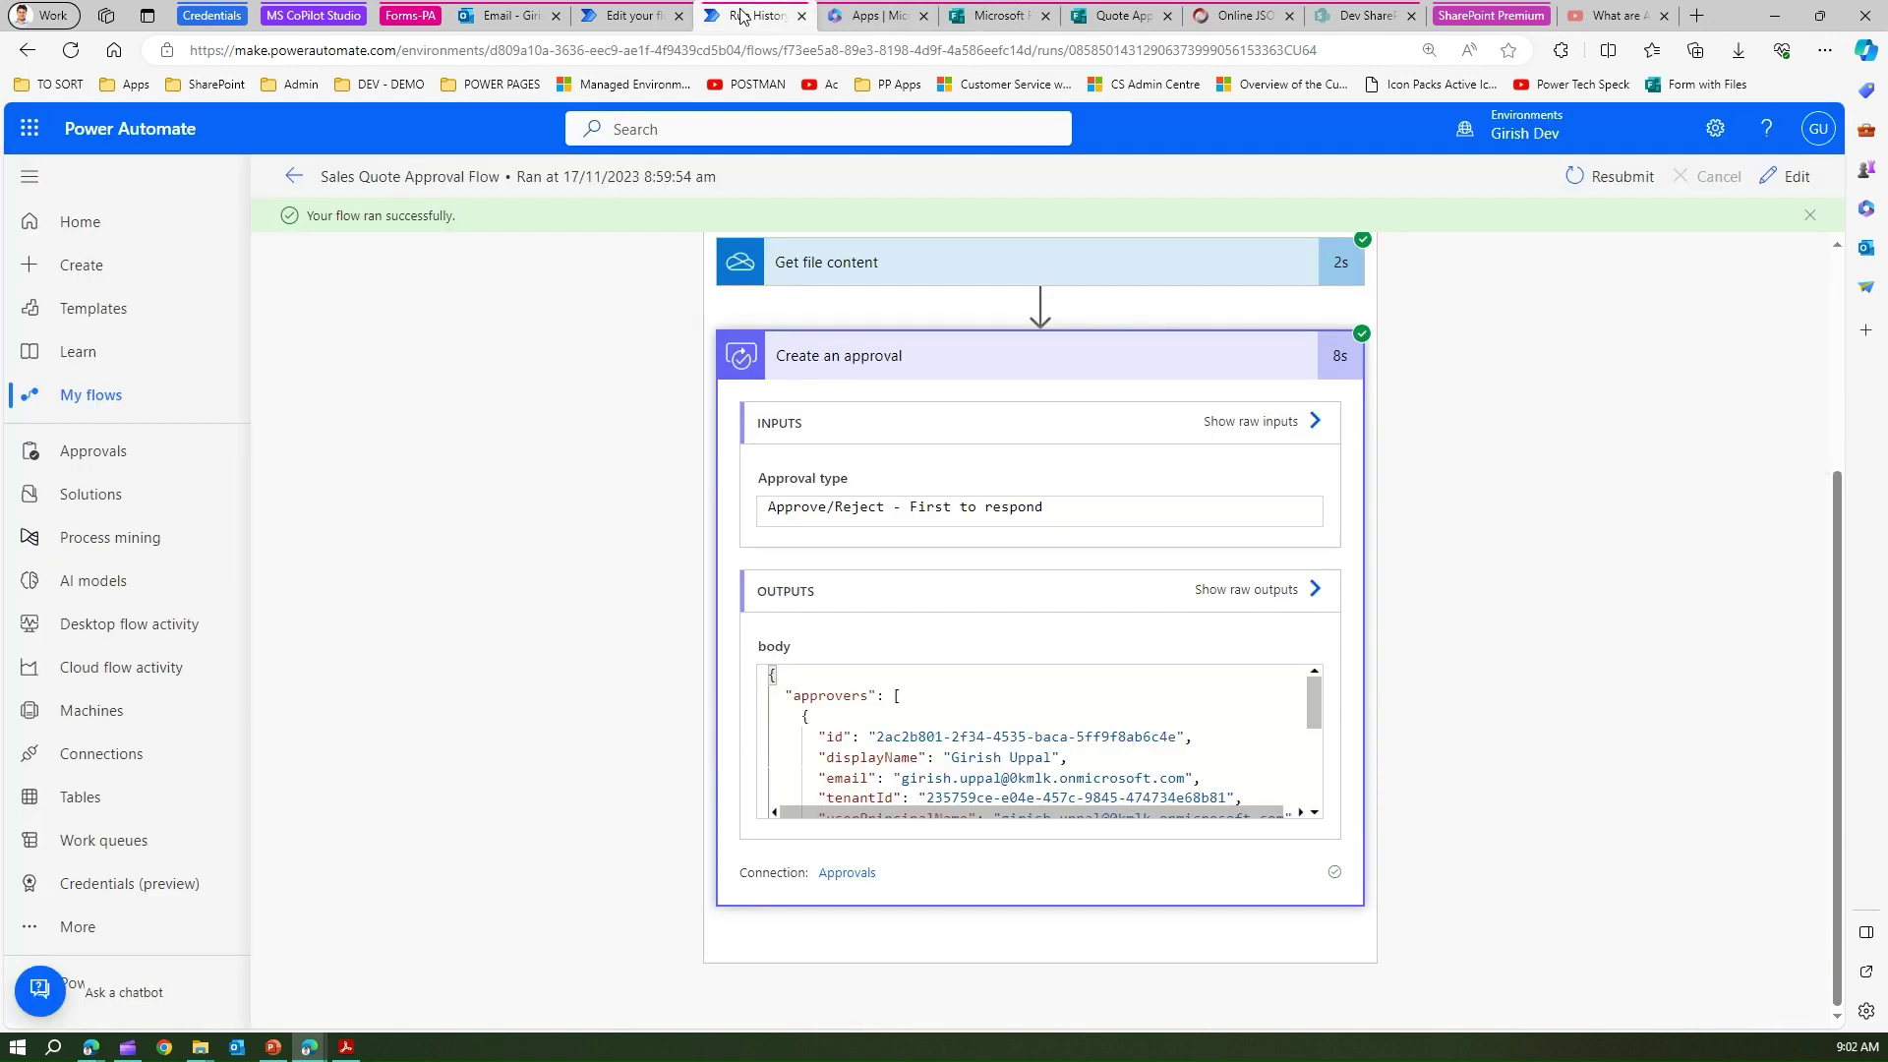
- Compare Create an approval's attachment name and content fields with the uploaded file's JSON, then return to Outlook
{"action": "left_click", "coordinate": [630, 16]}
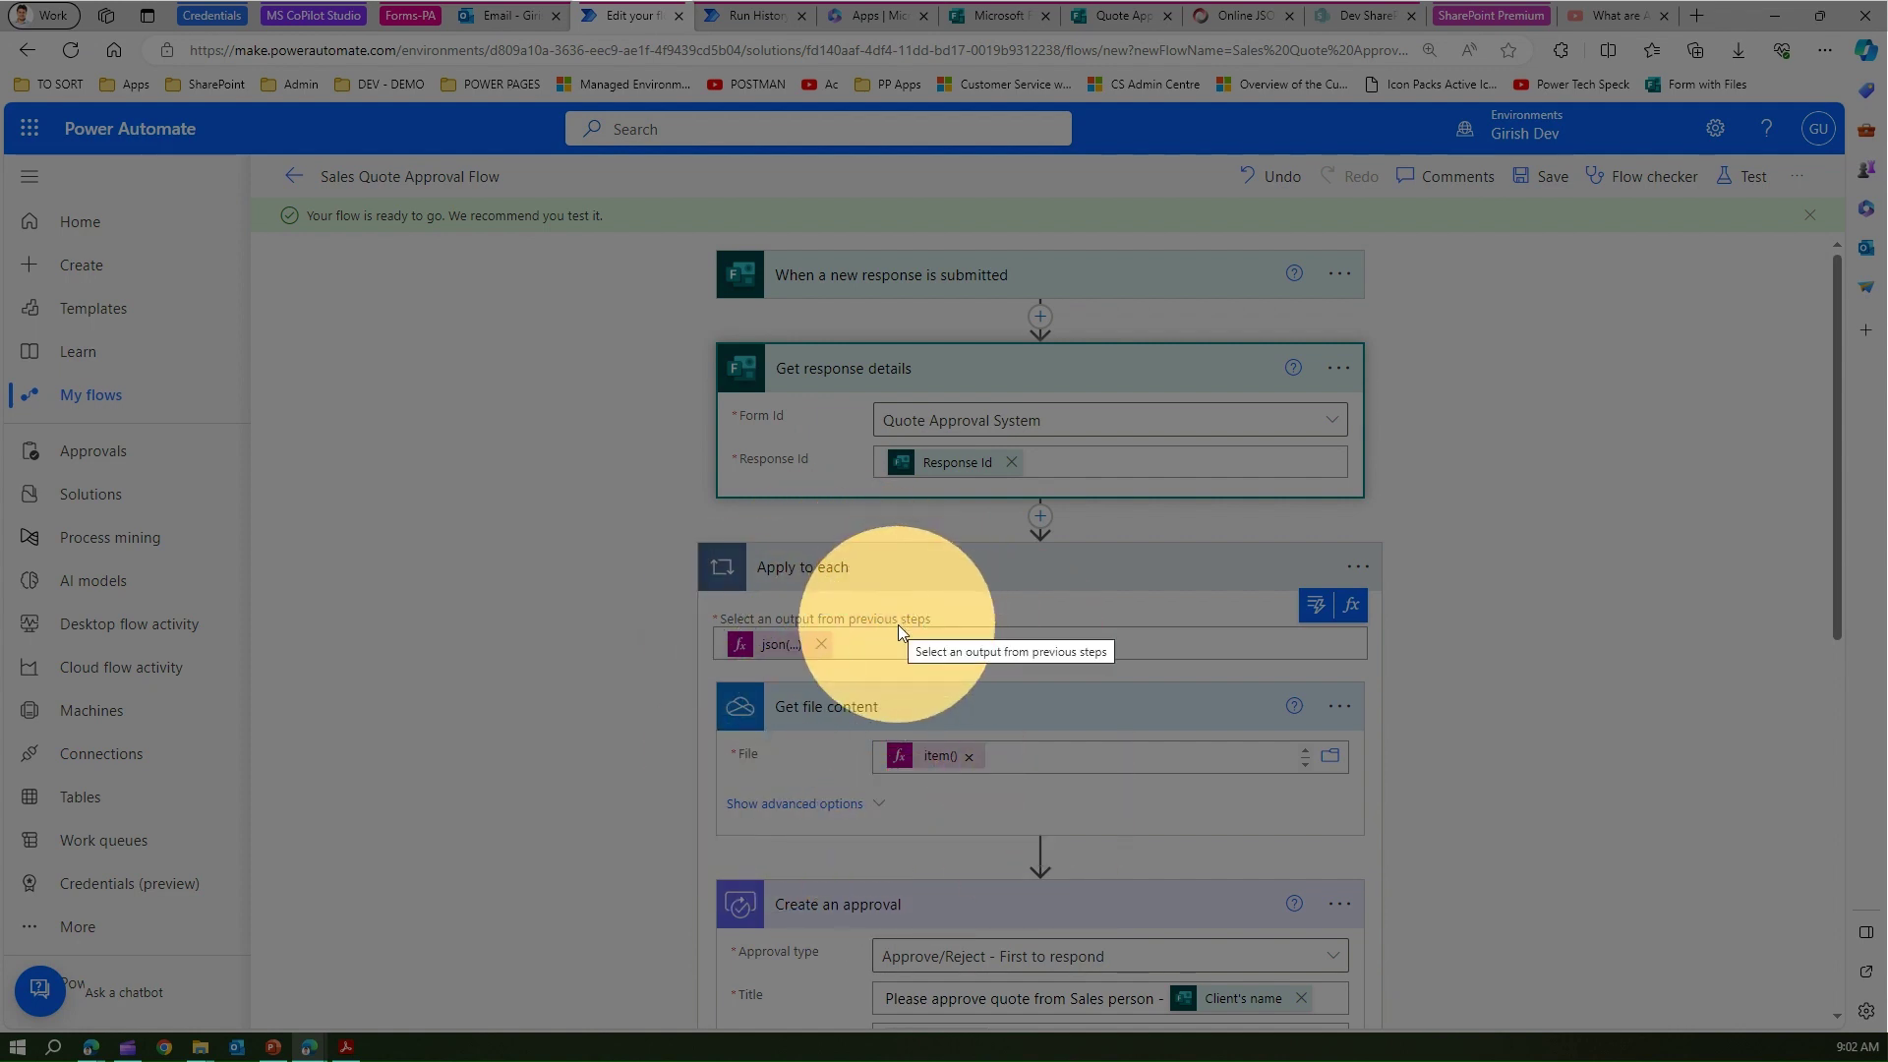
{"action": "mouse_move", "coordinate": [1076, 864]}
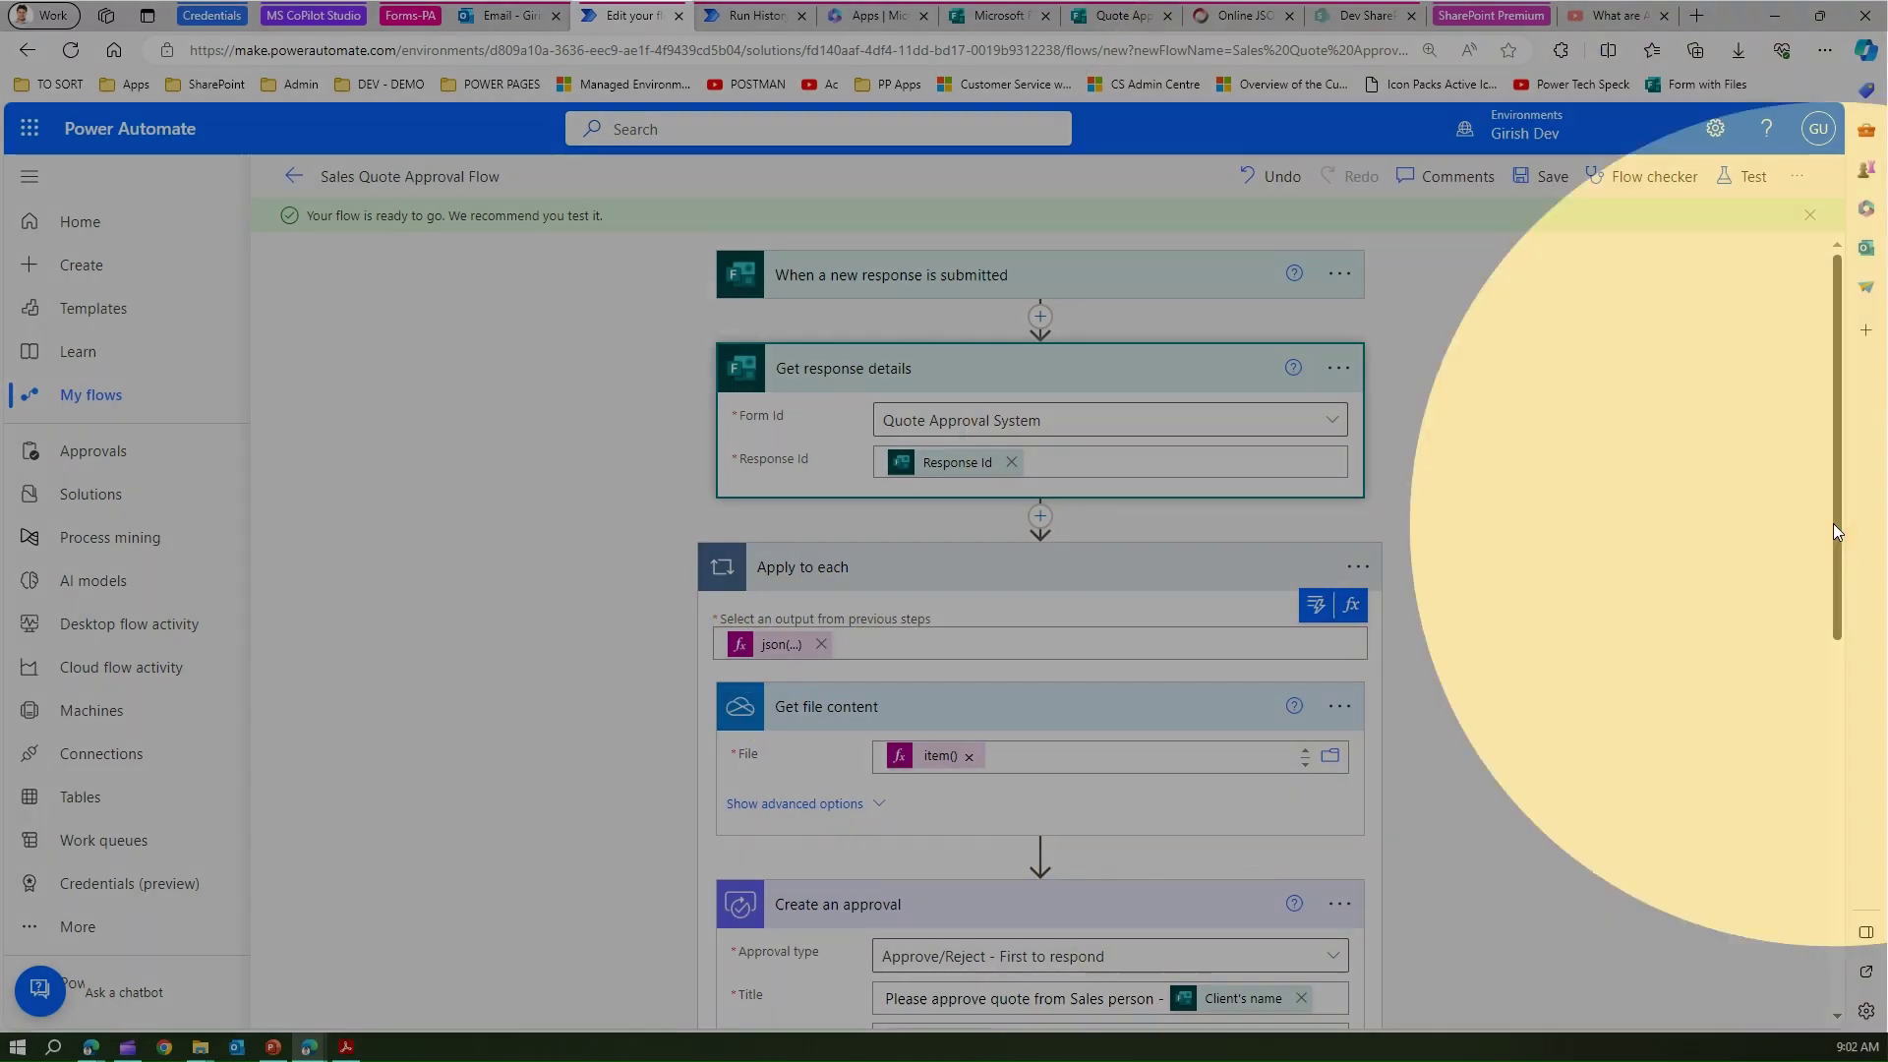
{"action": "left_click_drag", "start_coordinate": [1833, 523], "coordinate": [1859, 774]}
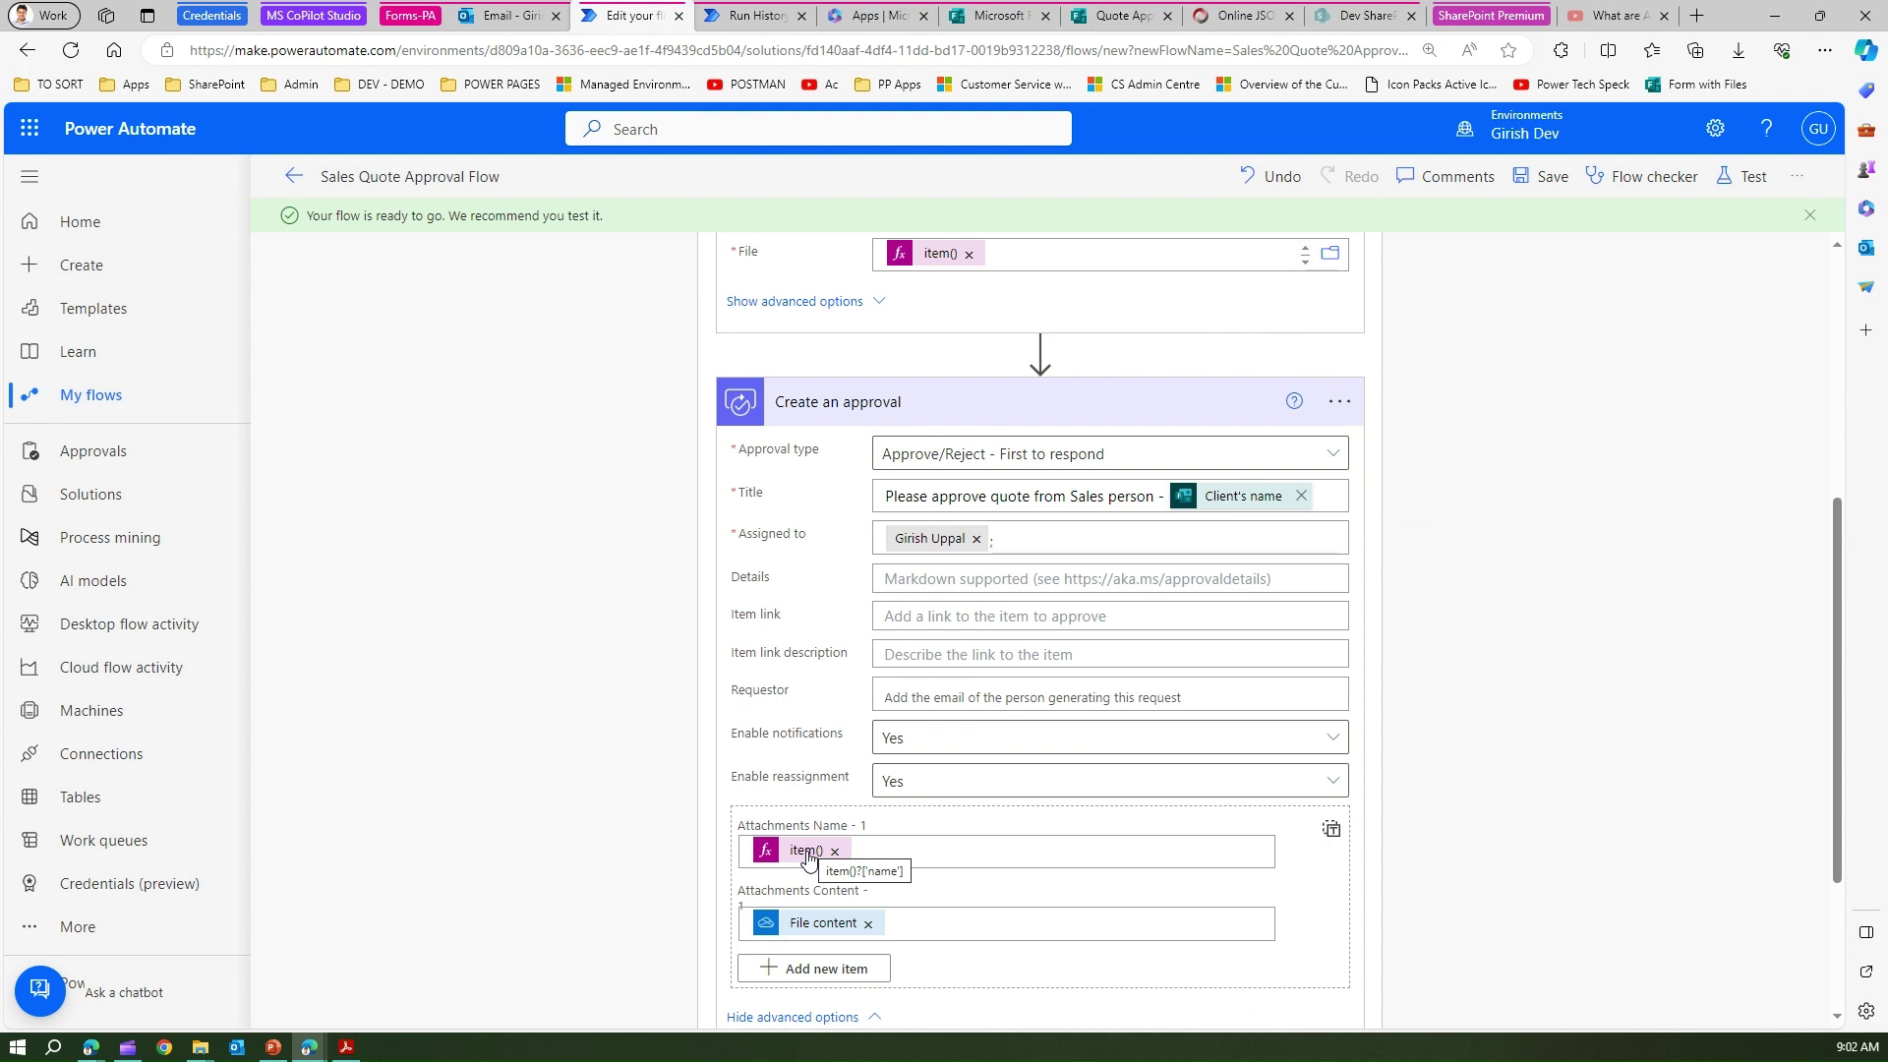
{"action": "left_click", "coordinate": [1244, 17]}
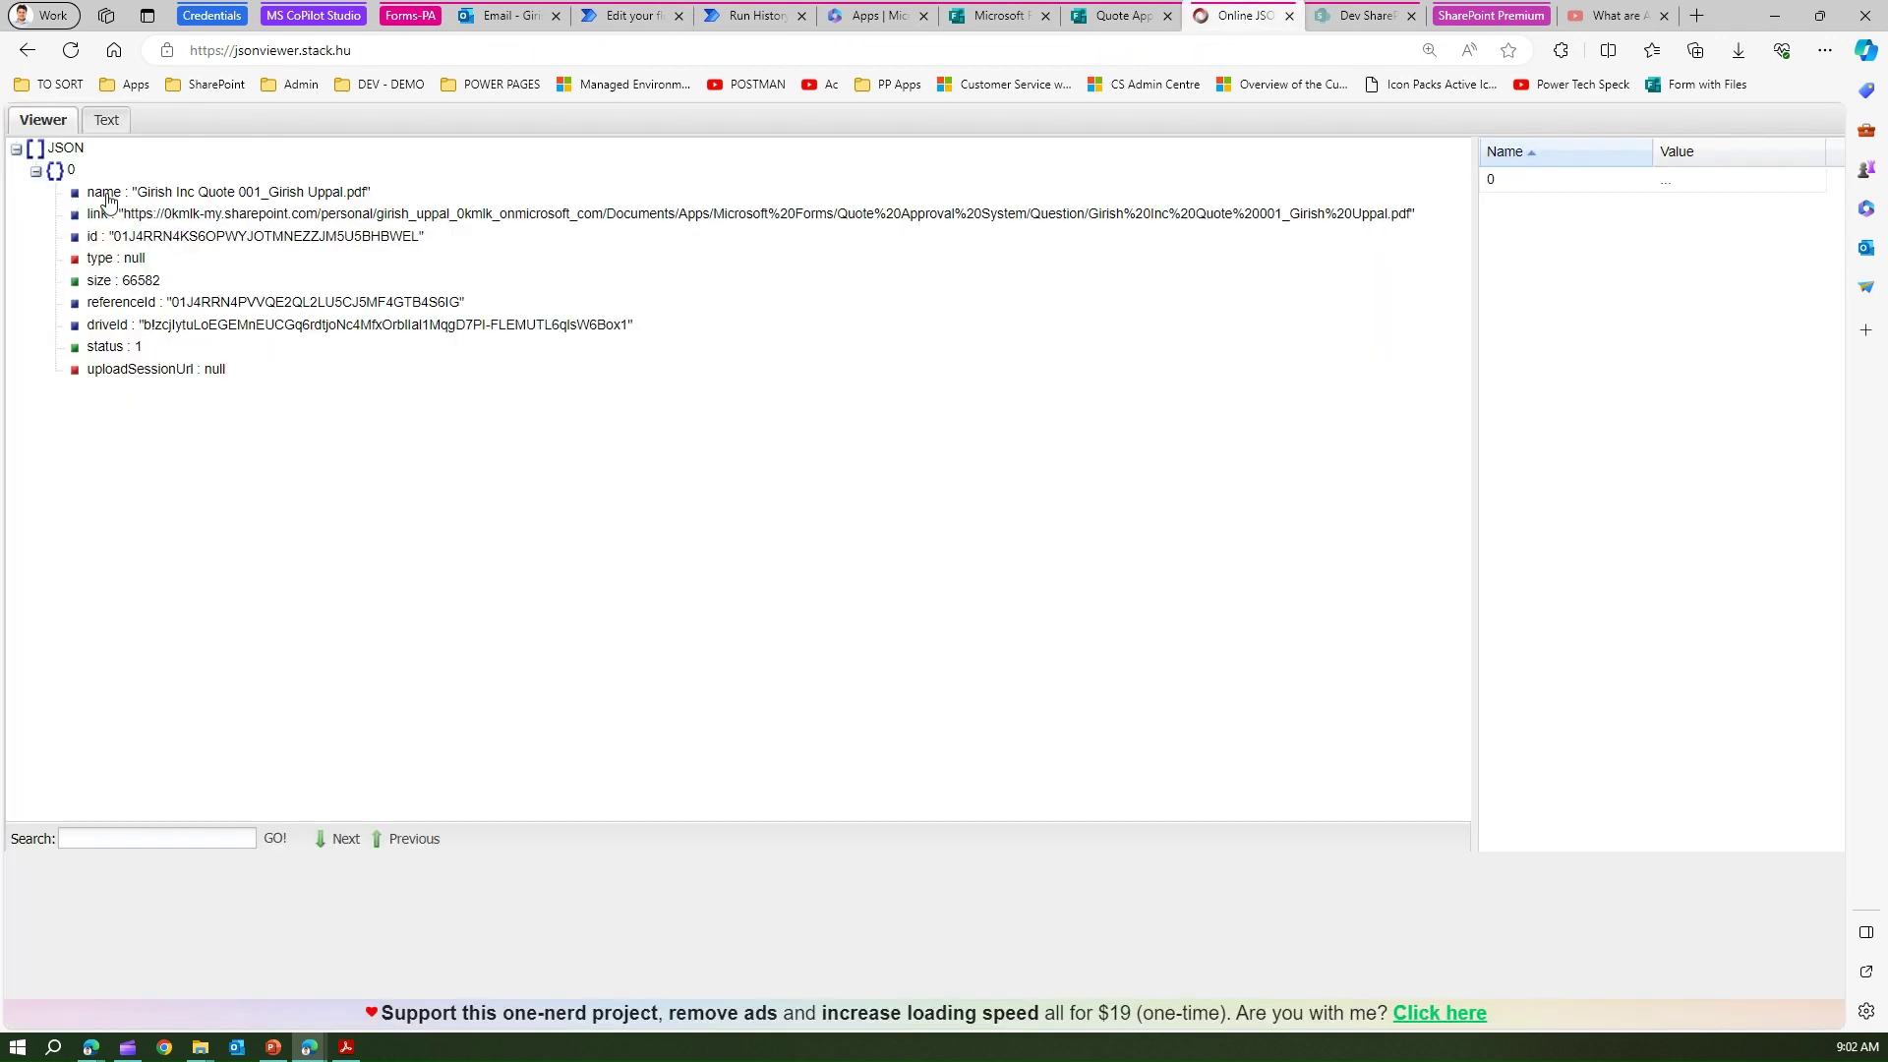
{"action": "left_click", "coordinate": [629, 16]}
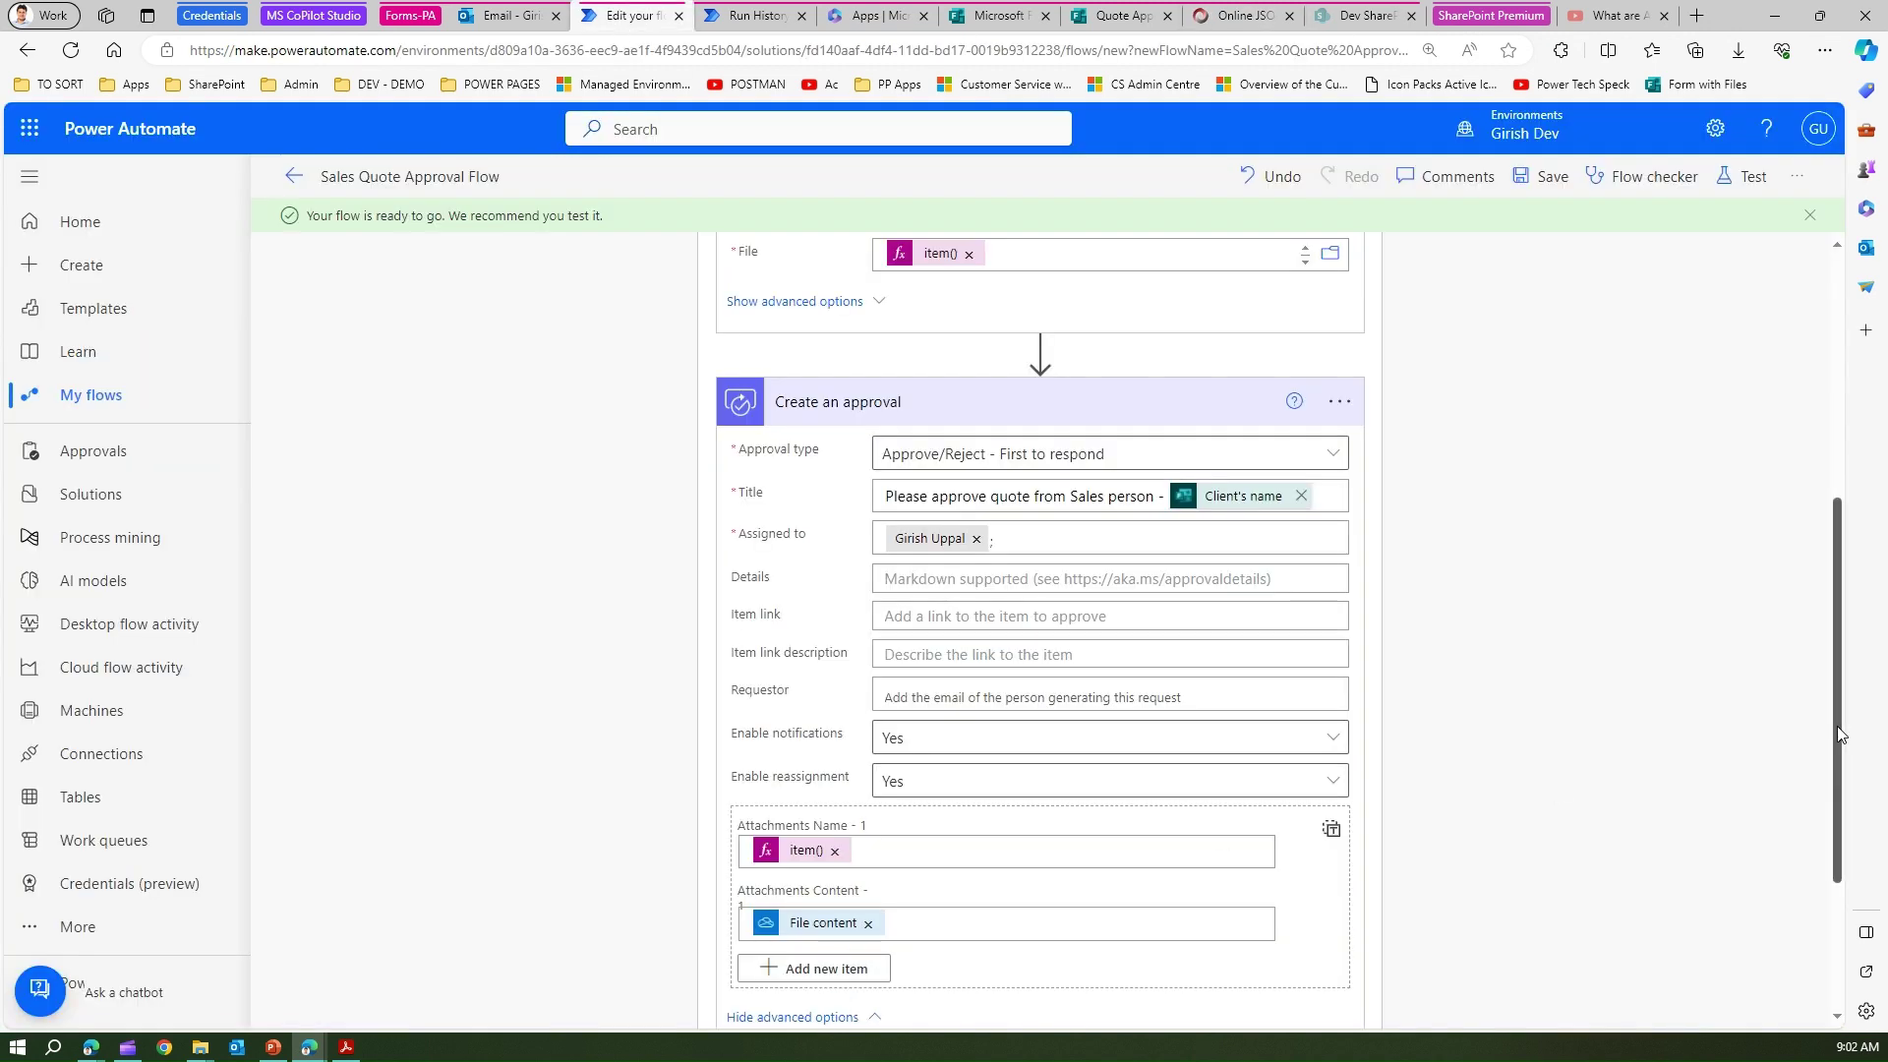
{"action": "scroll", "coordinate": [1563, 551], "scroll_direction": "up", "scroll_amount": 3}
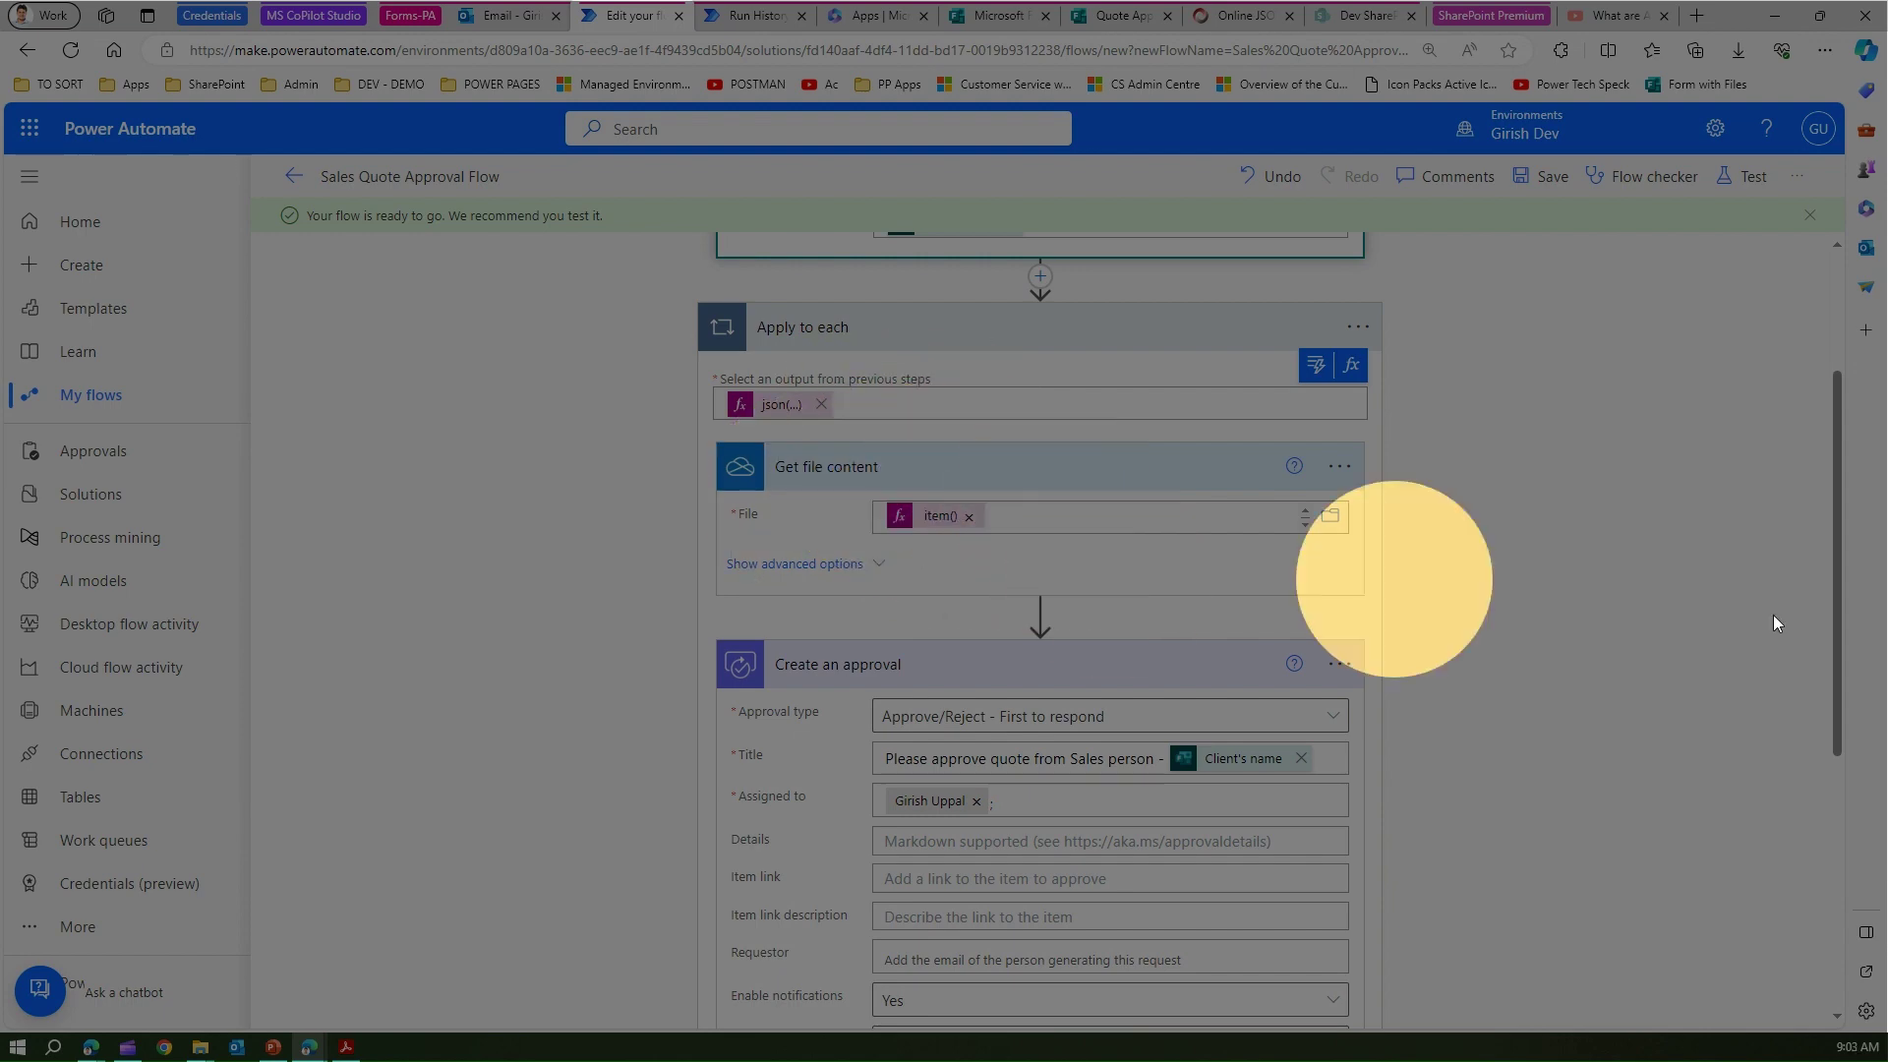
{"action": "scroll", "coordinate": [1850, 657], "scroll_direction": "down", "scroll_amount": 5}
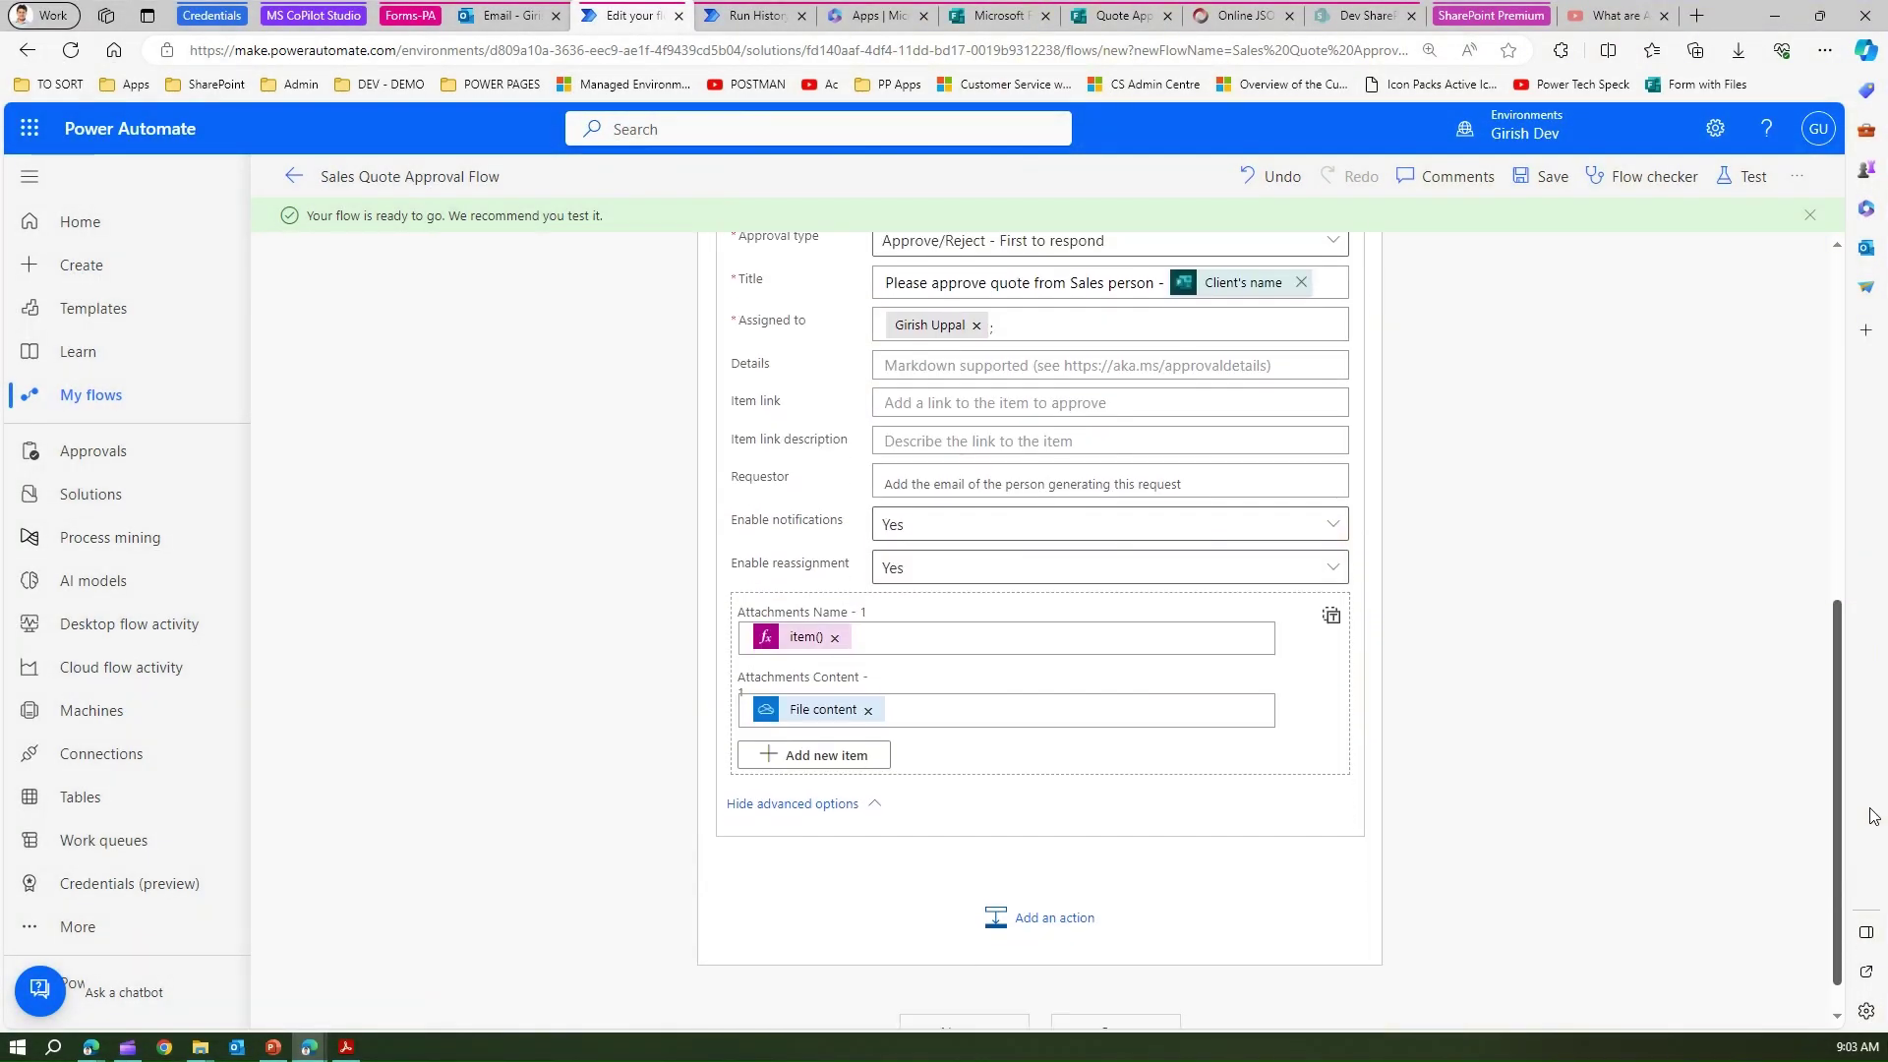
{"action": "left_click", "coordinate": [499, 14]}
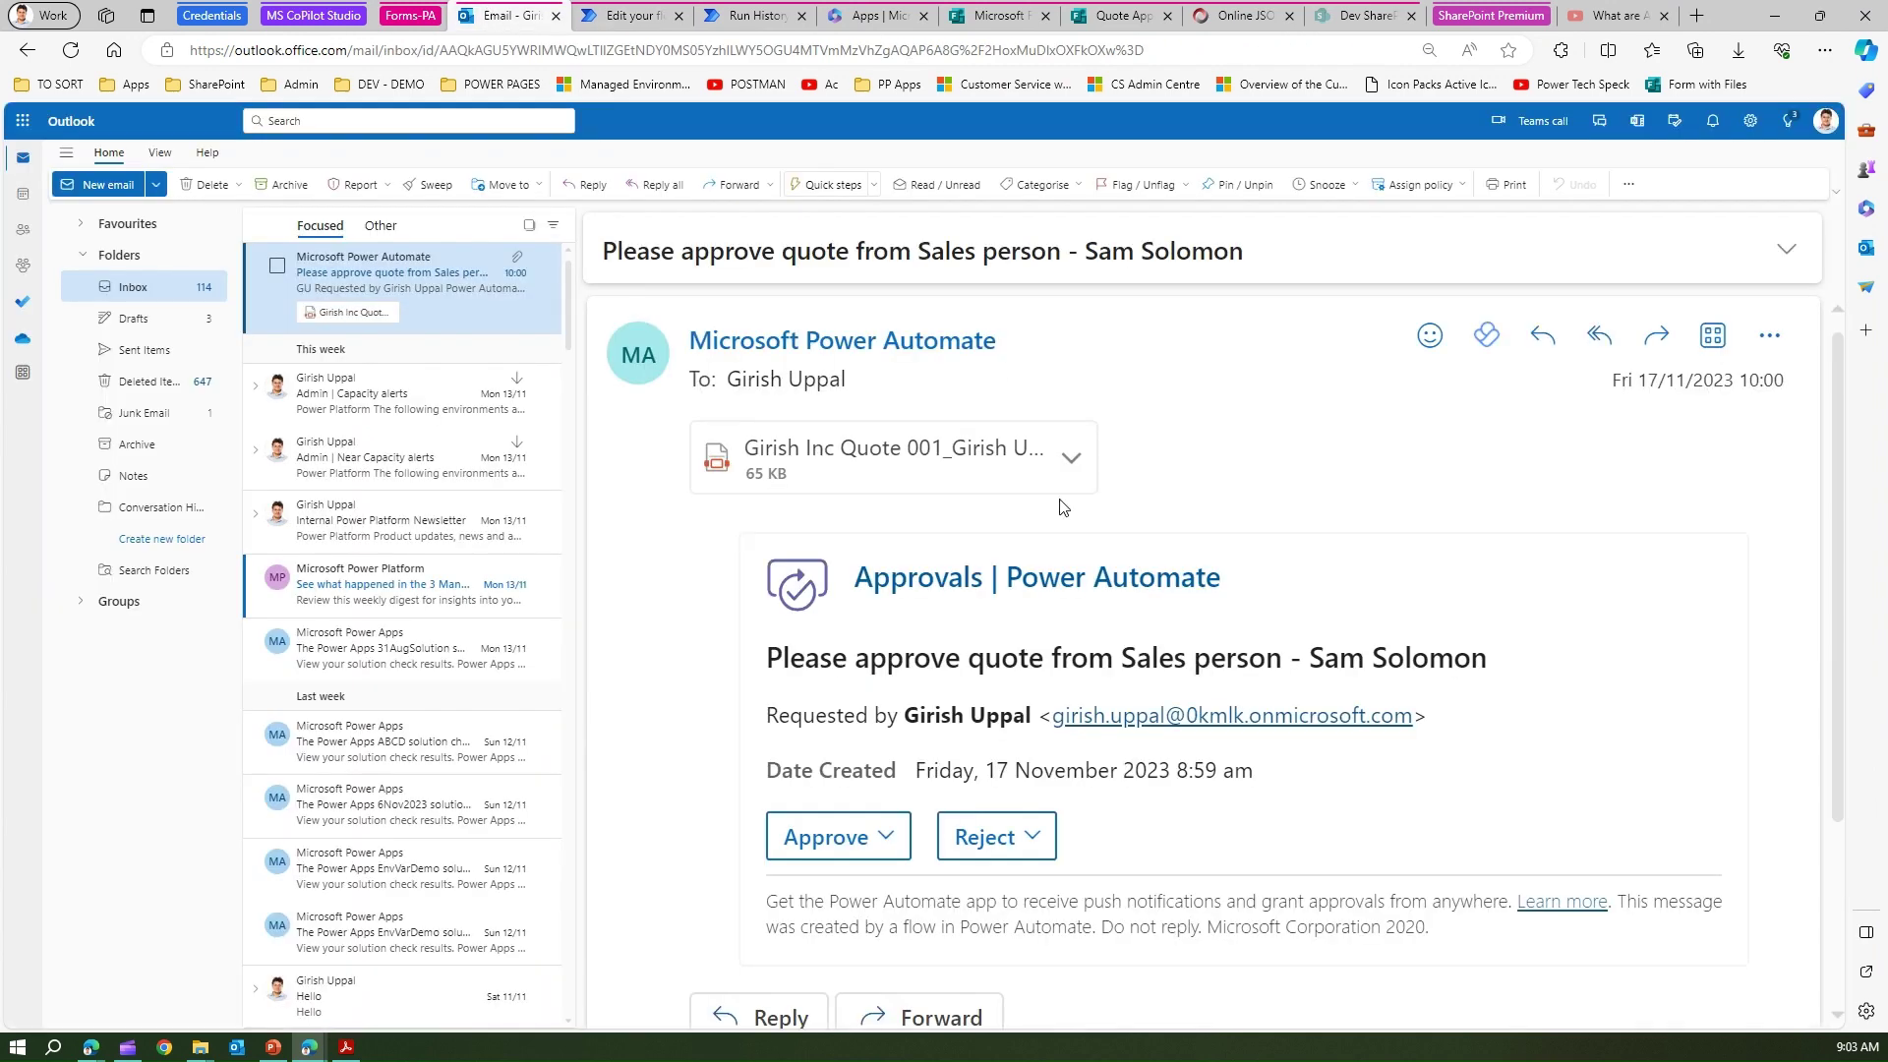